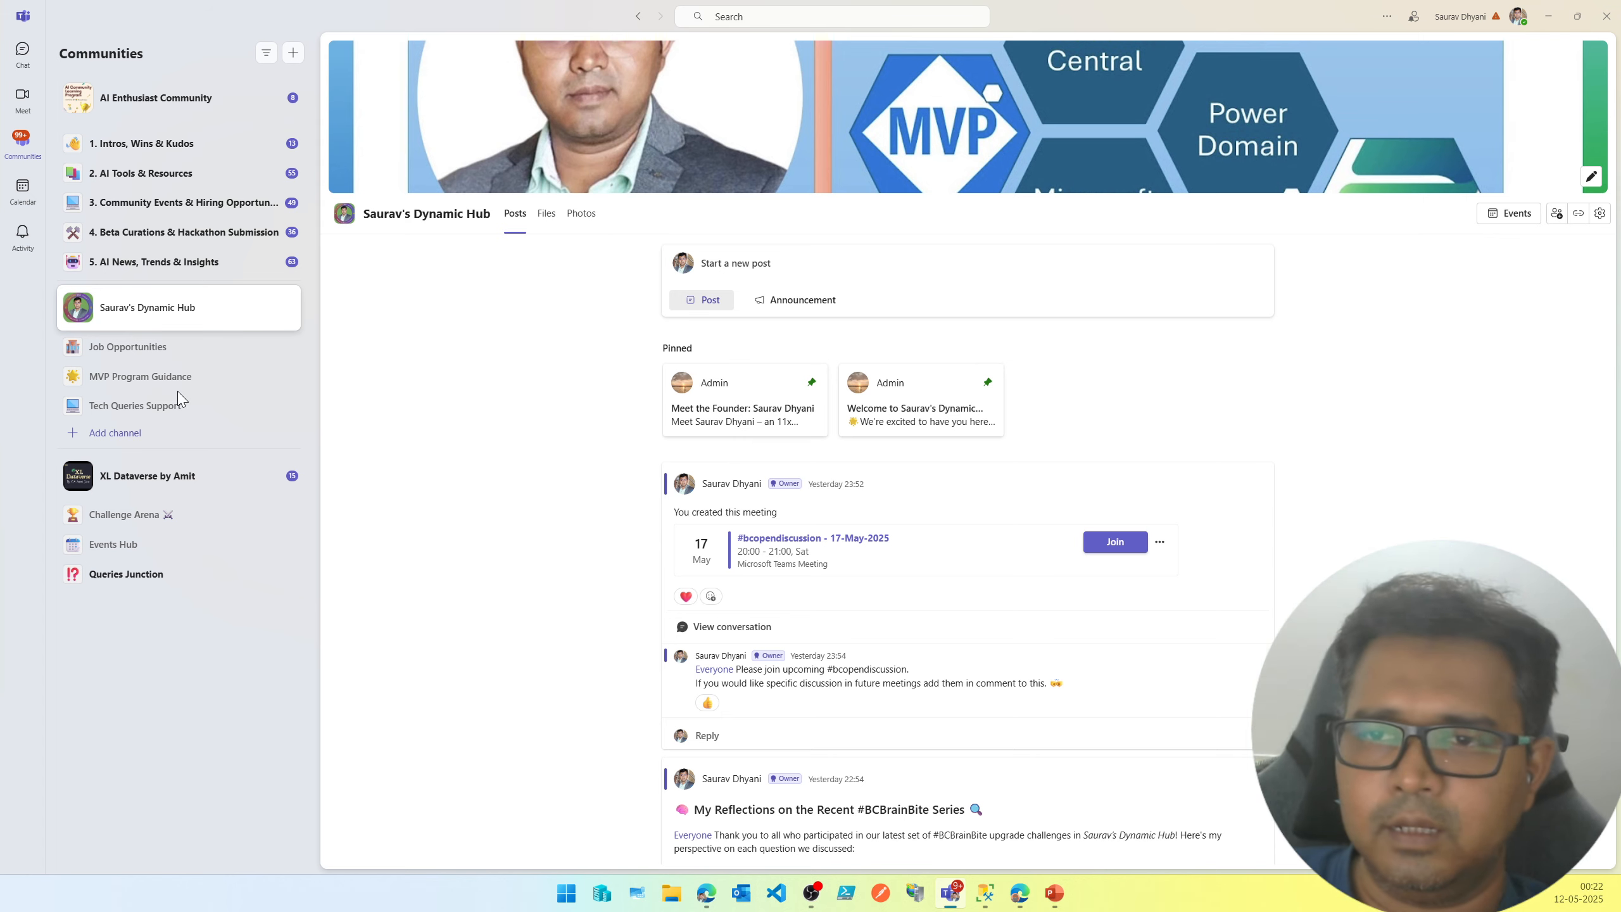
Switch from the Teams community channels to the local Business Central browser window and reposition it.
{"action": "left_click", "coordinate": [192, 421]}
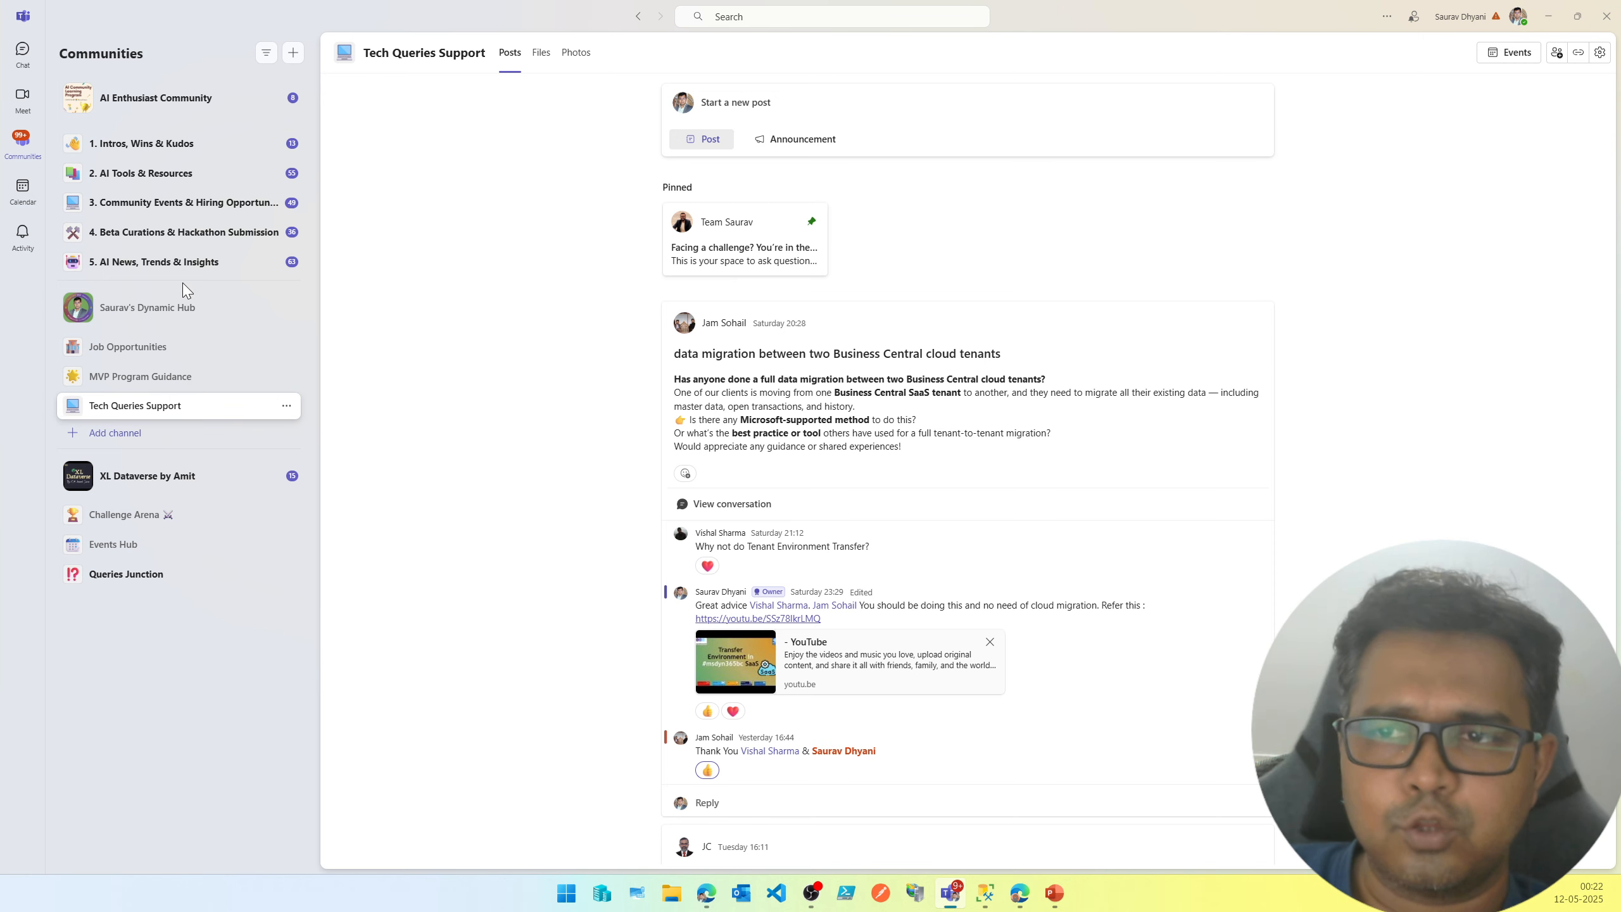
{"action": "left_click", "coordinate": [181, 309]}
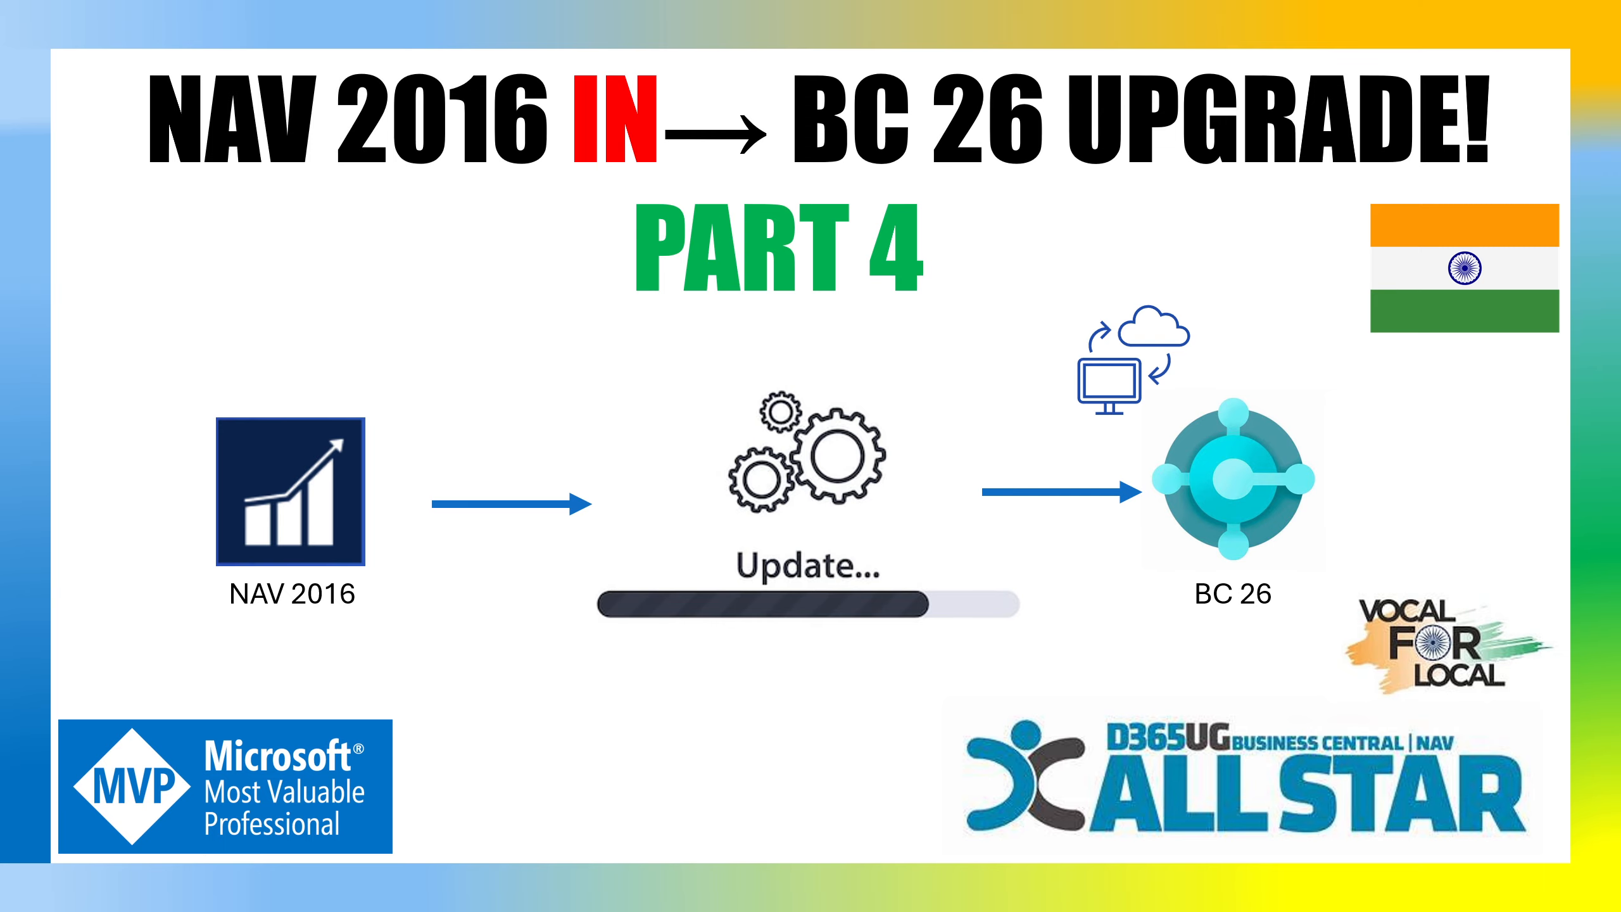
{"action": "key", "text": "alt+Tab"}
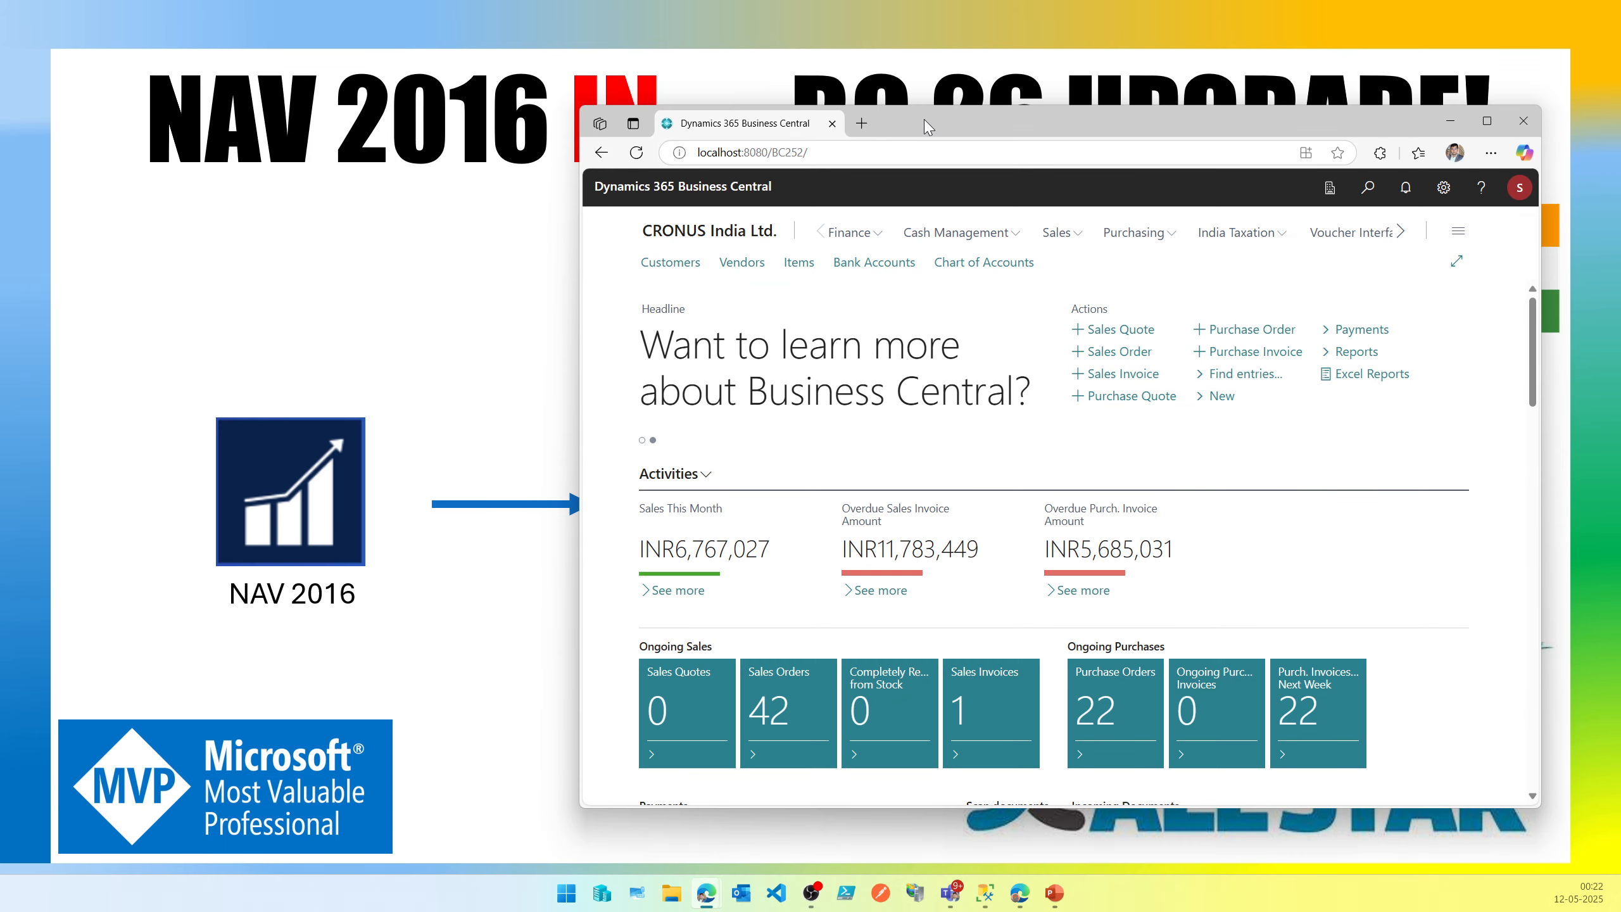
{"action": "left_click_drag", "start_coordinate": [943, 122], "coordinate": [780, 131]}
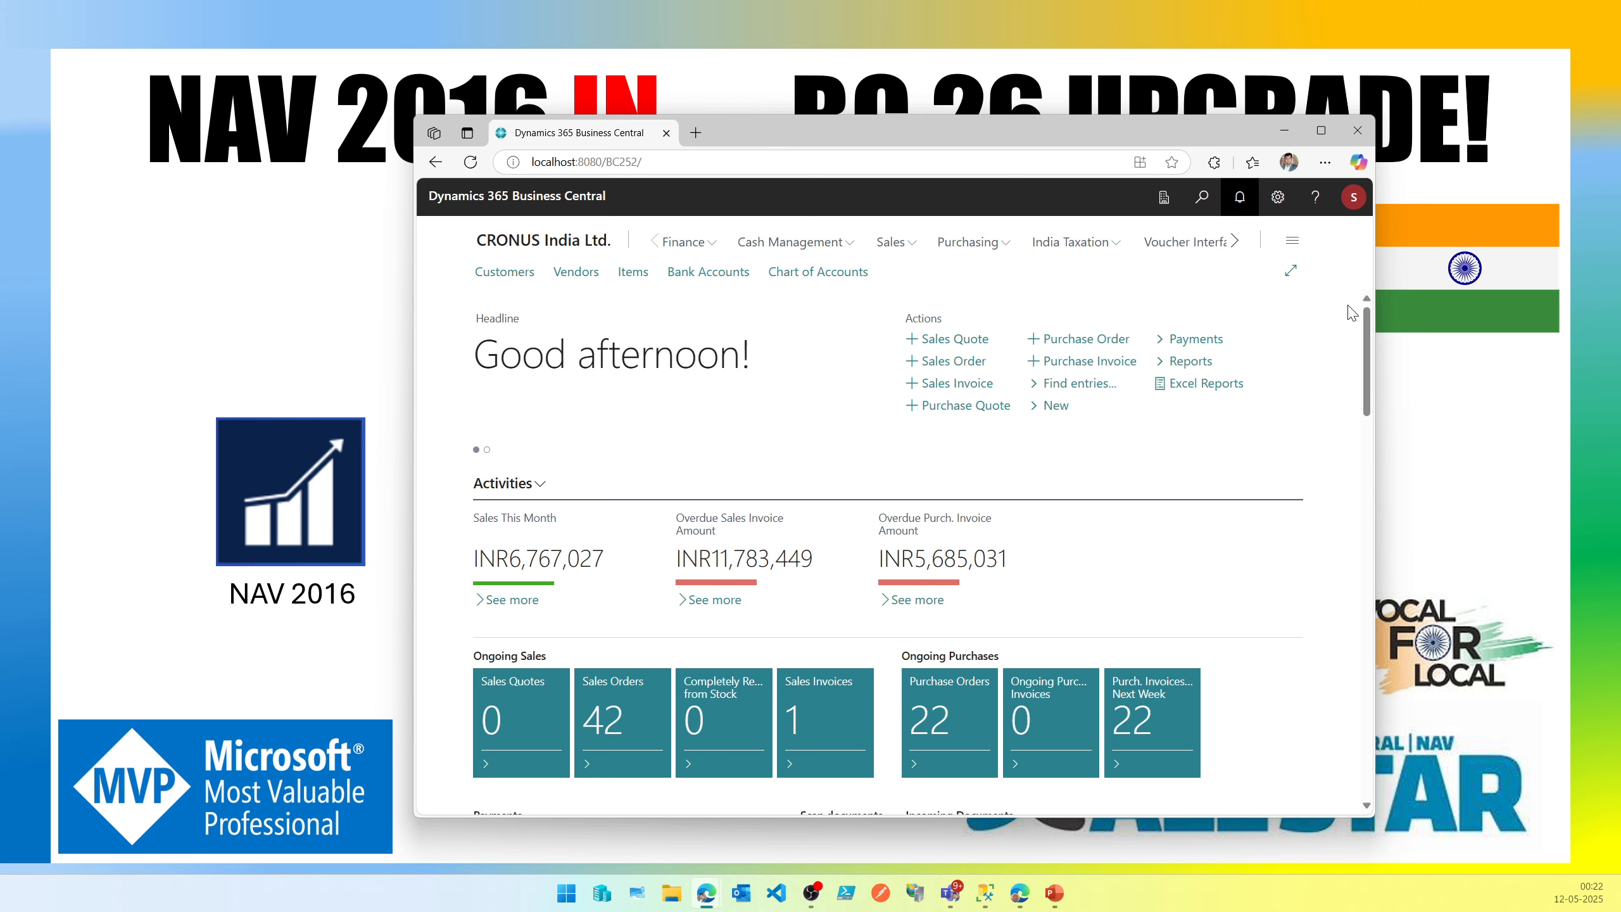
Open Help & Support to check the on-premises Business Central version, then close the pane and return home.
{"action": "left_click", "coordinate": [1308, 201]}
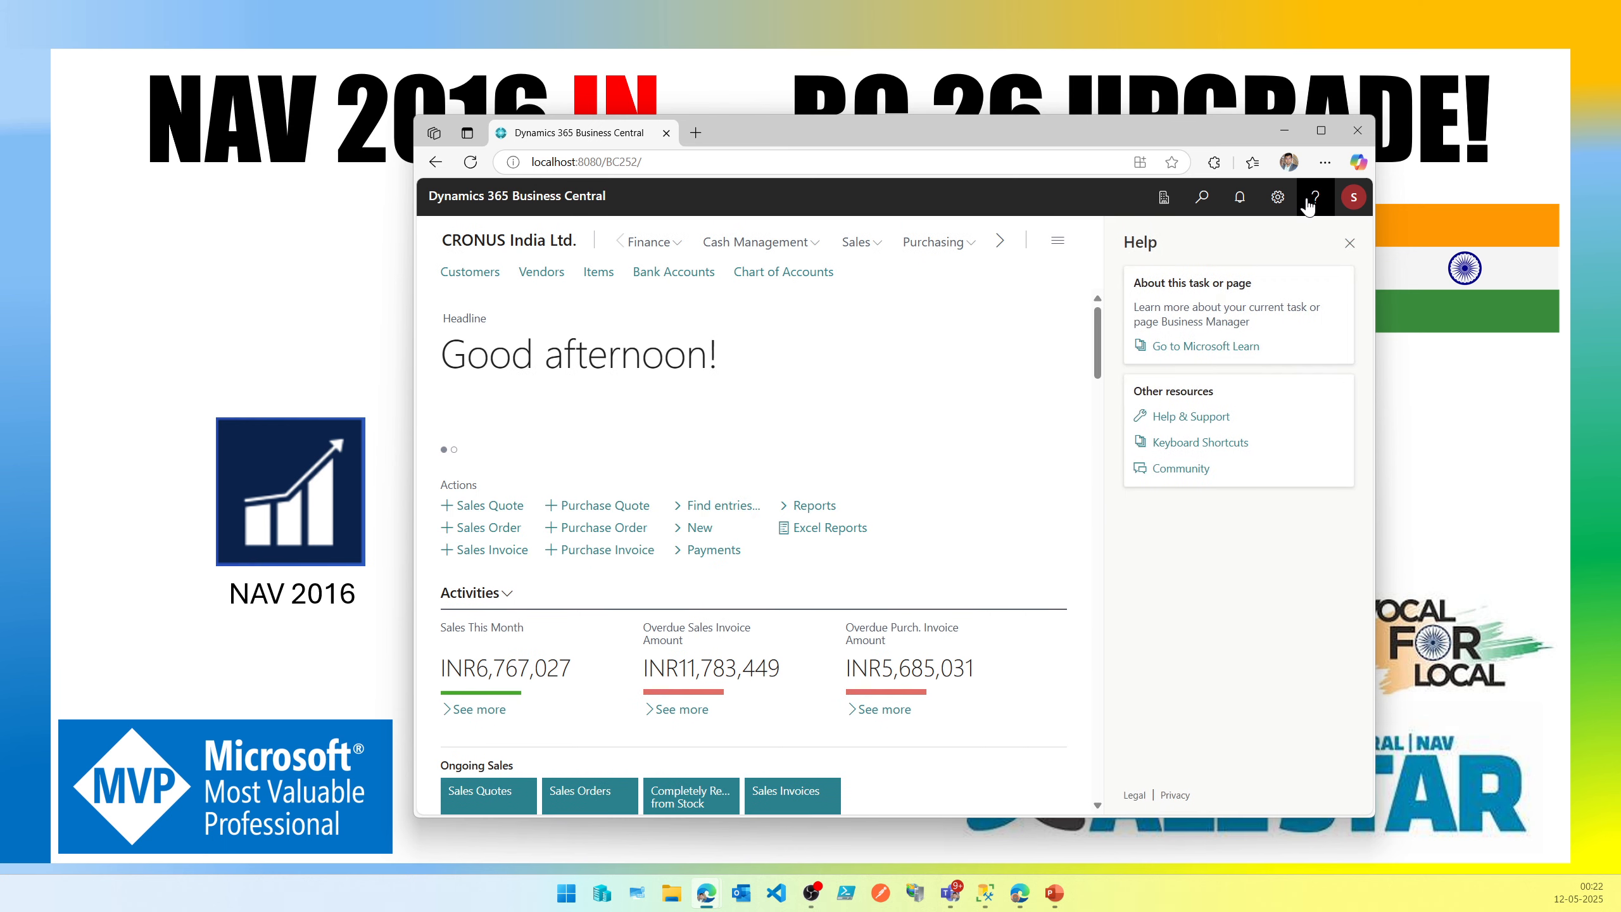
{"action": "left_click", "coordinate": [1208, 418]}
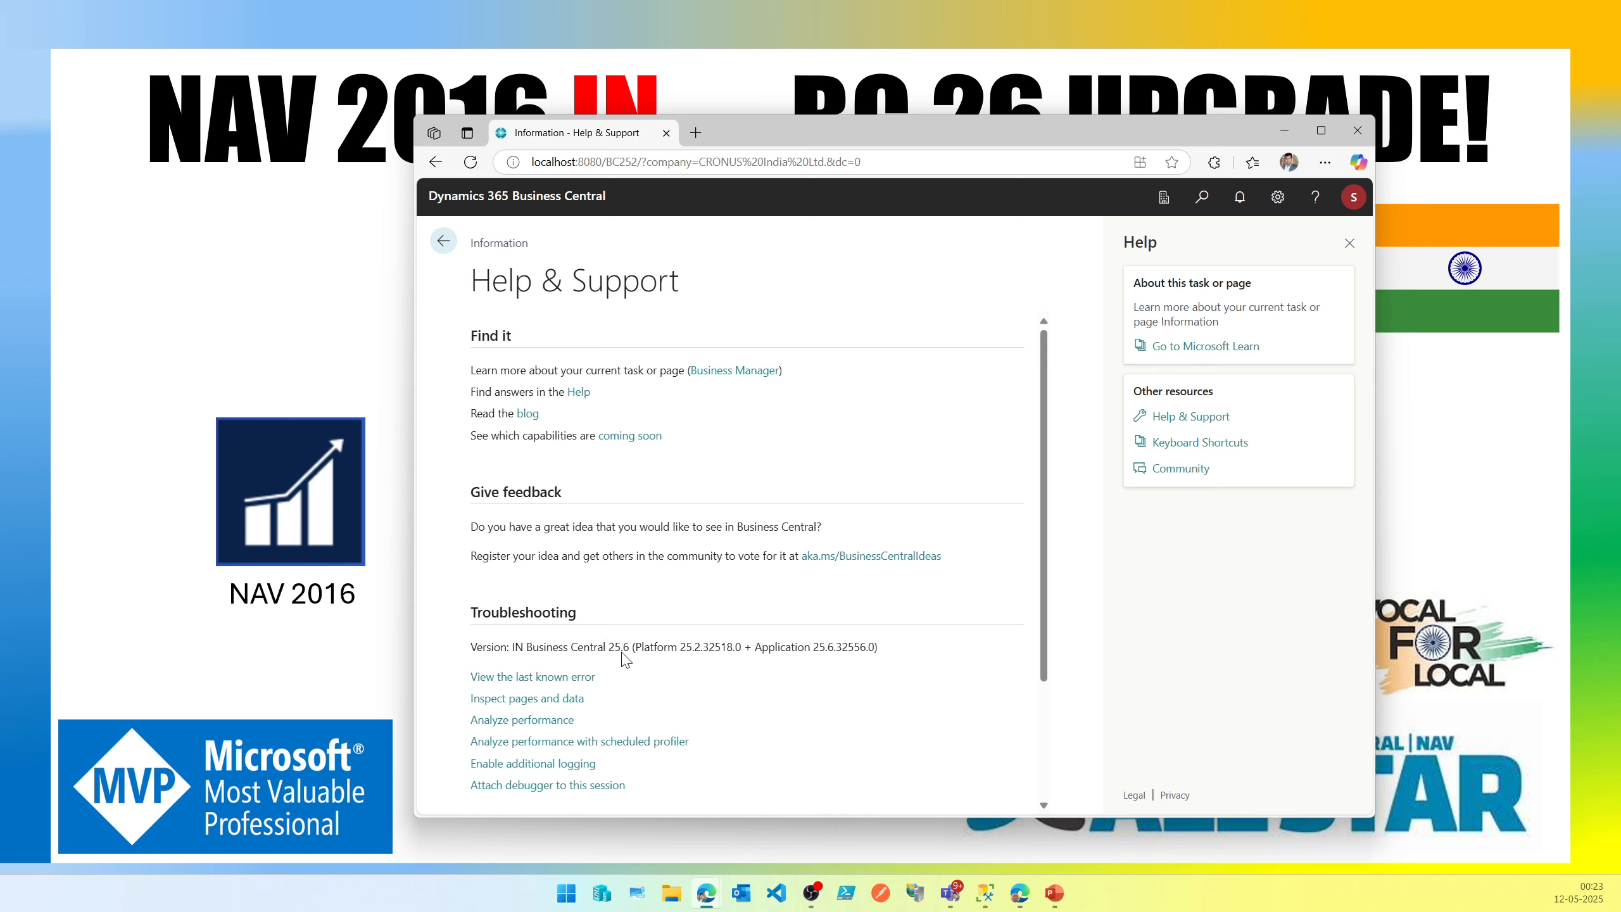
{"action": "triple_click", "coordinate": [620, 649]}
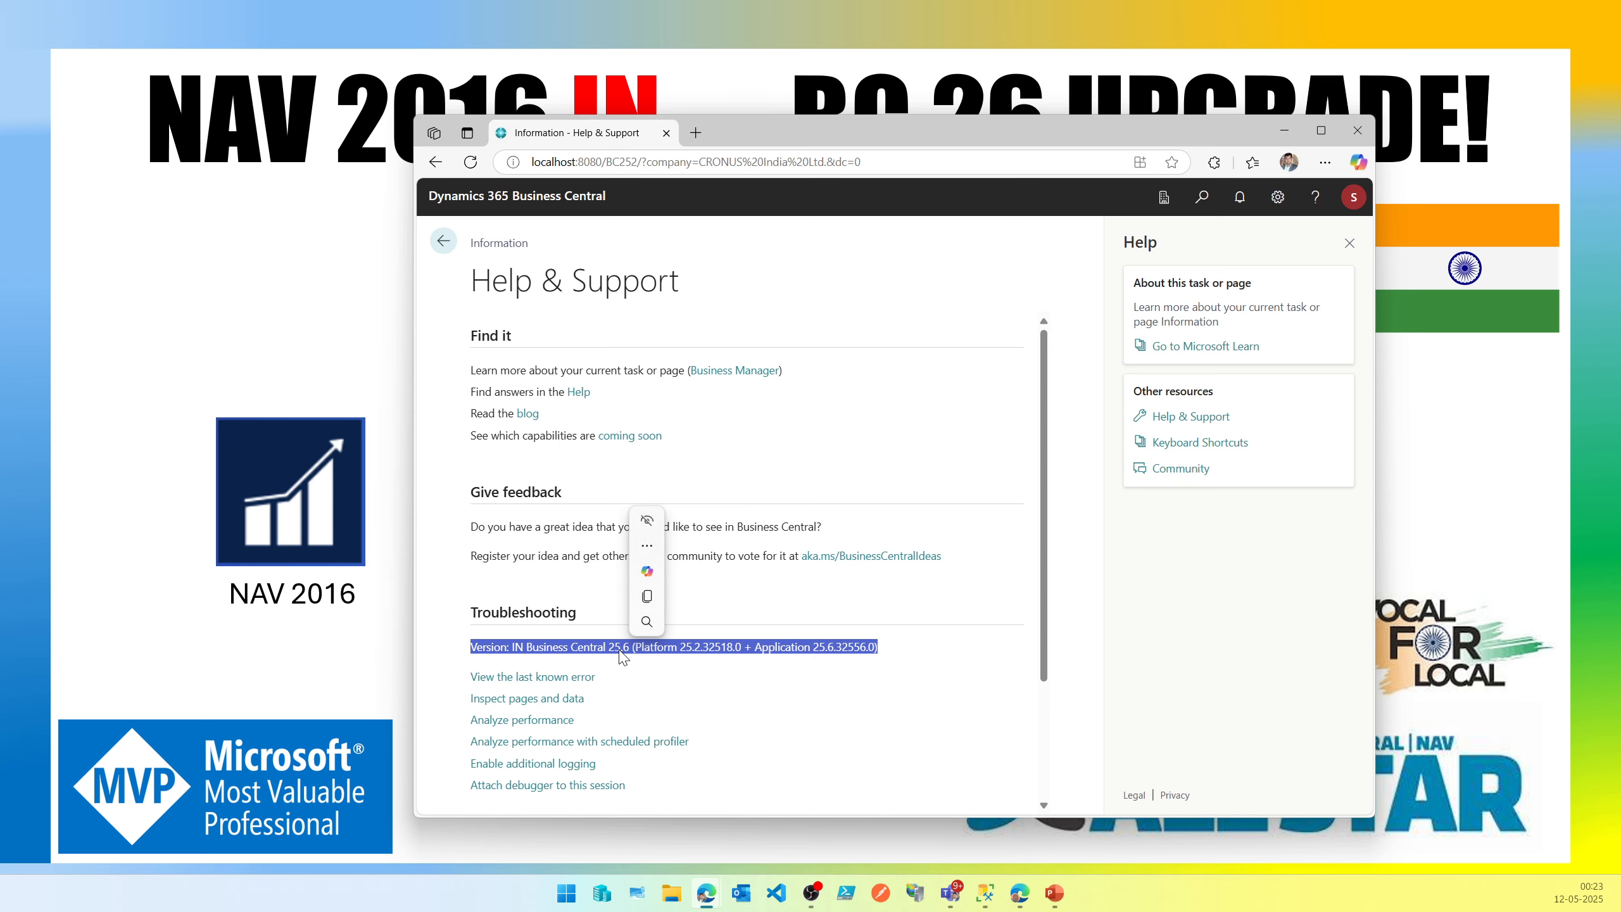
{"action": "left_click", "coordinate": [1351, 243]}
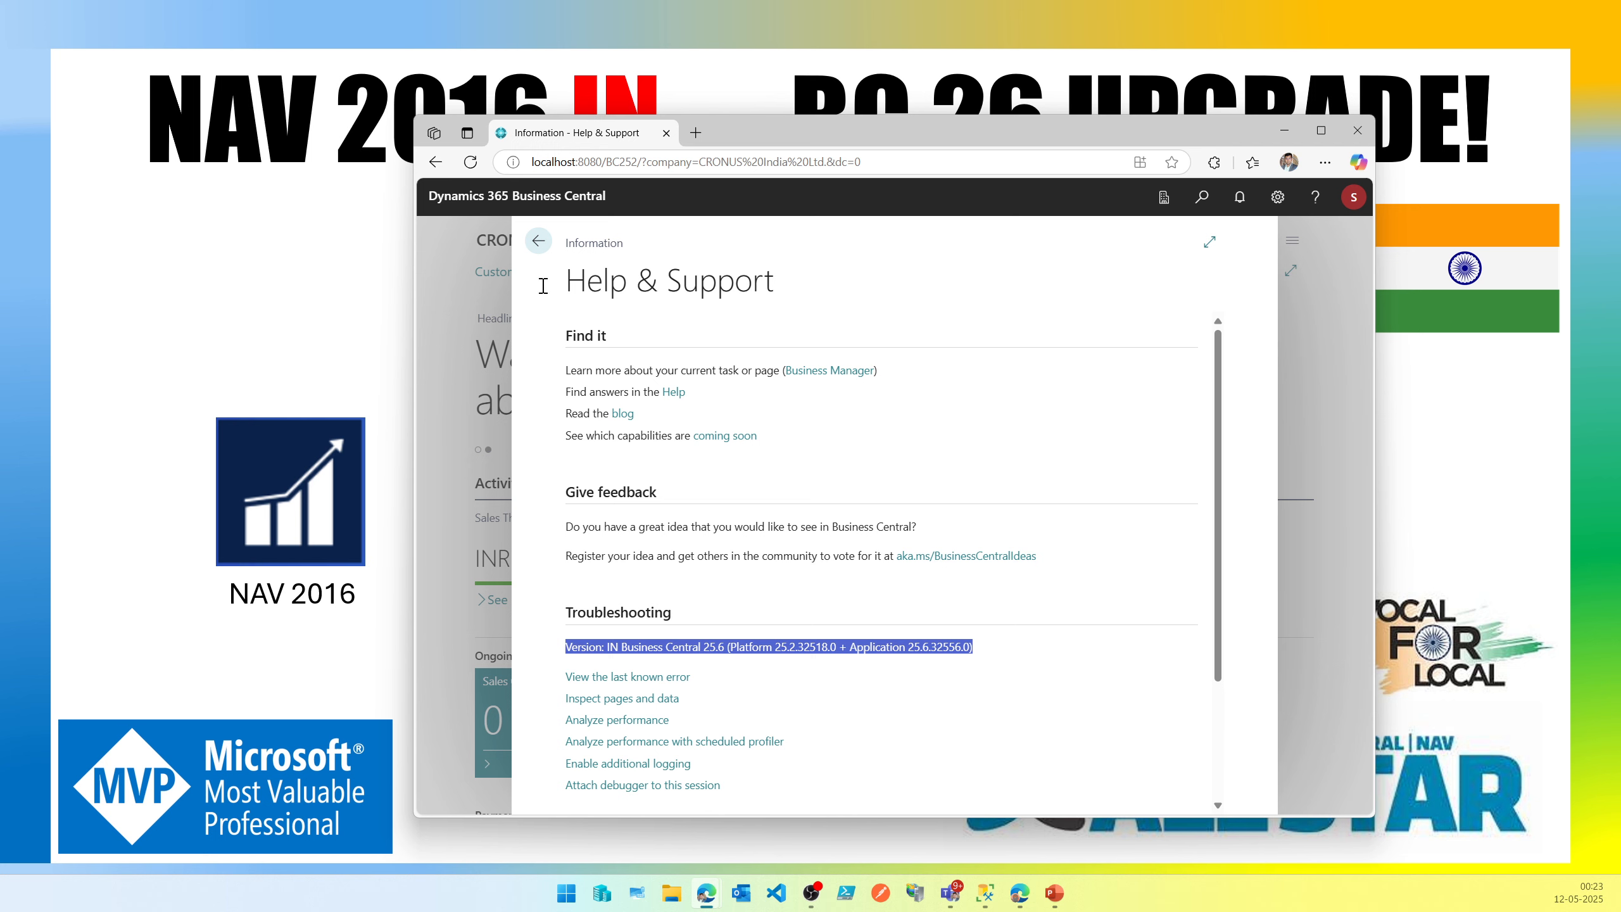
{"action": "left_click", "coordinate": [539, 243]}
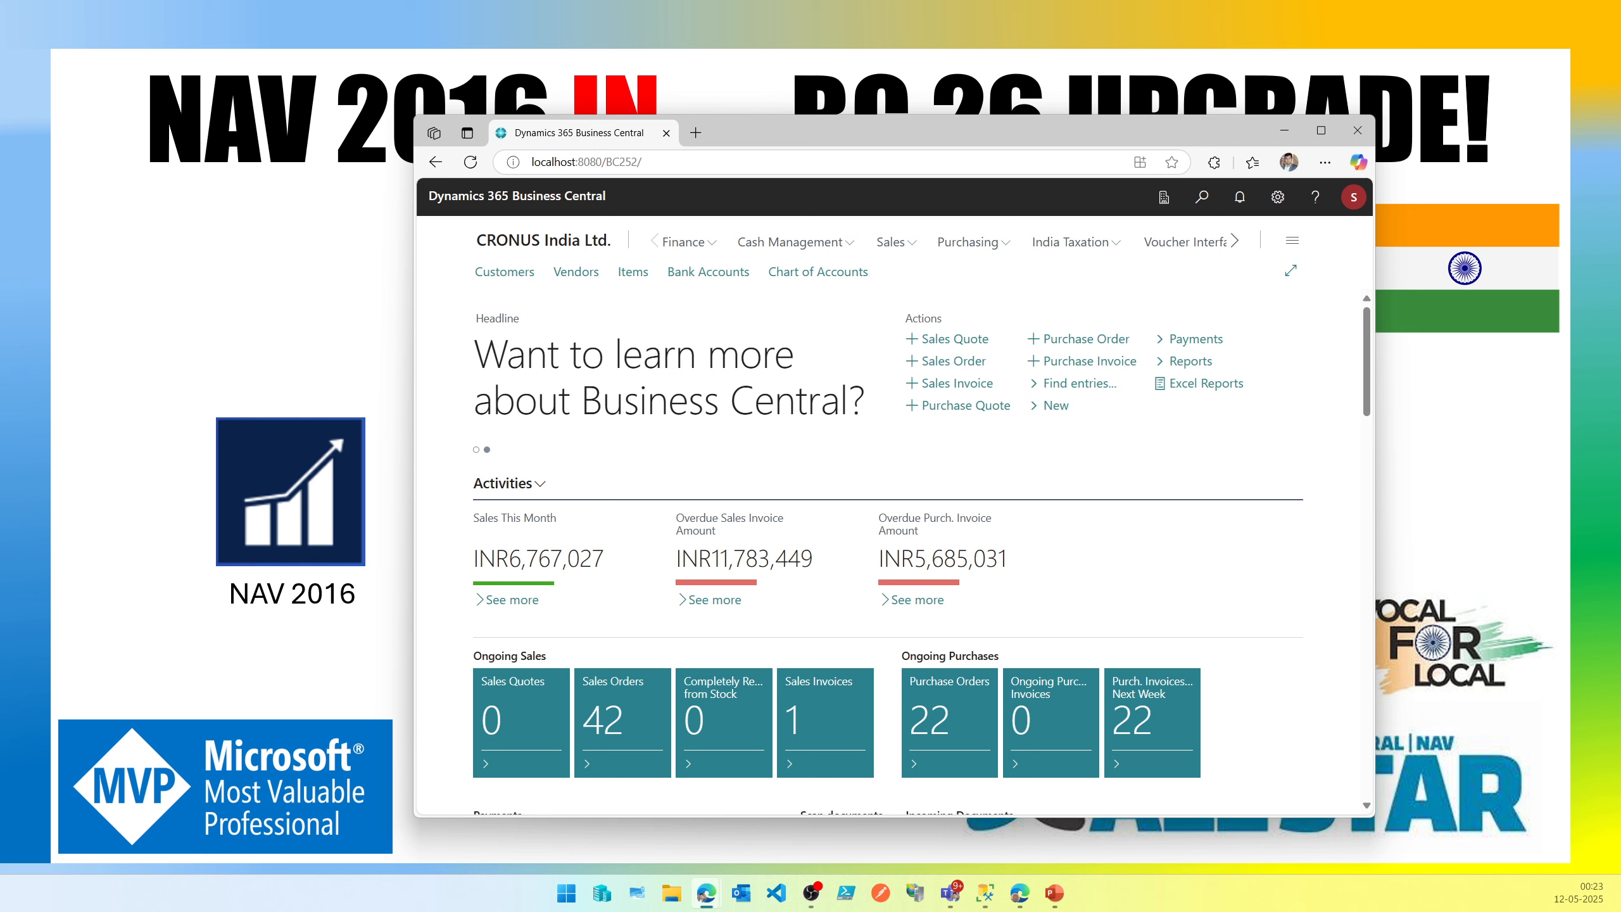
Review the companies available in the on-premises Business Central environment.
{"action": "left_click", "coordinate": [1163, 211]}
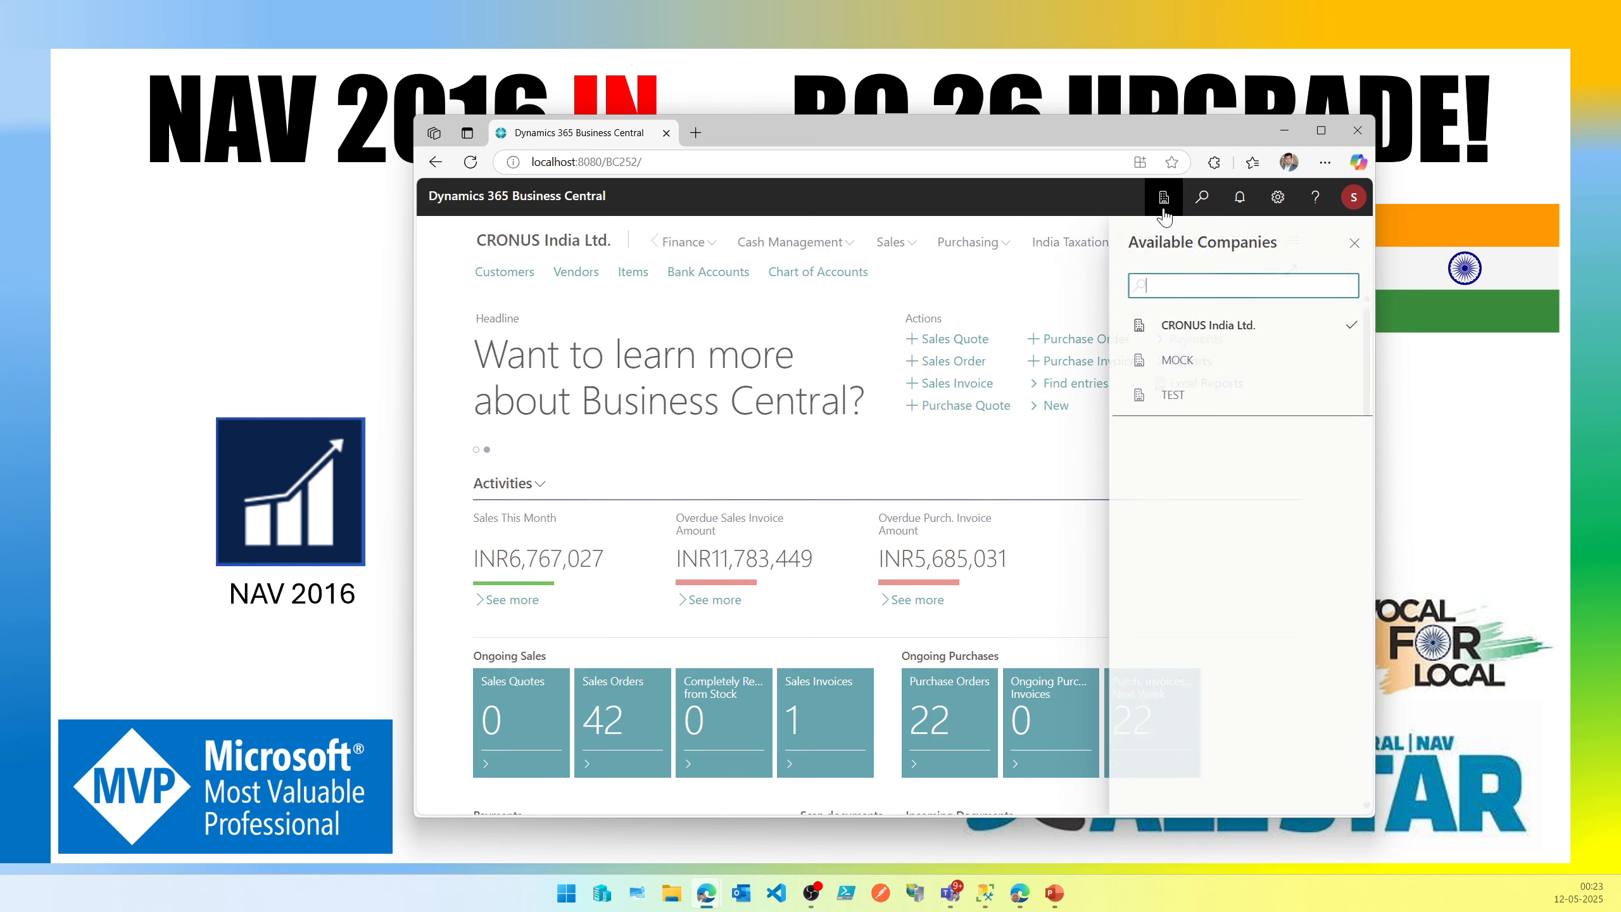
{"action": "left_click", "coordinate": [1199, 331]}
{"action": "left_click", "coordinate": [1184, 363]}
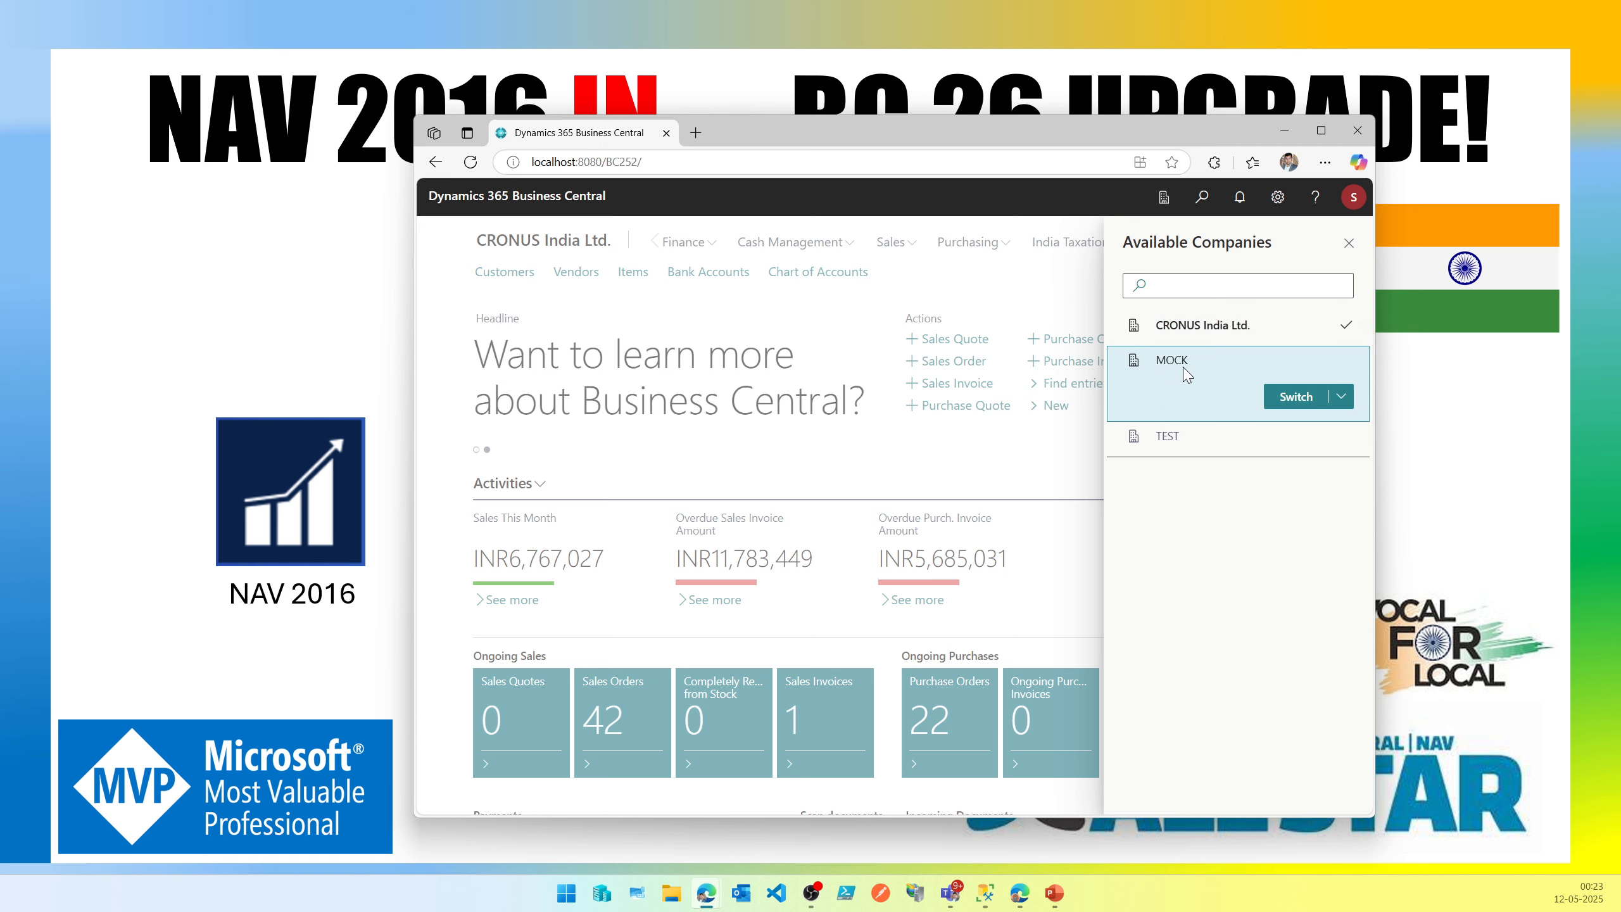
{"action": "left_click", "coordinate": [1189, 439]}
{"action": "left_click", "coordinate": [1238, 329]}
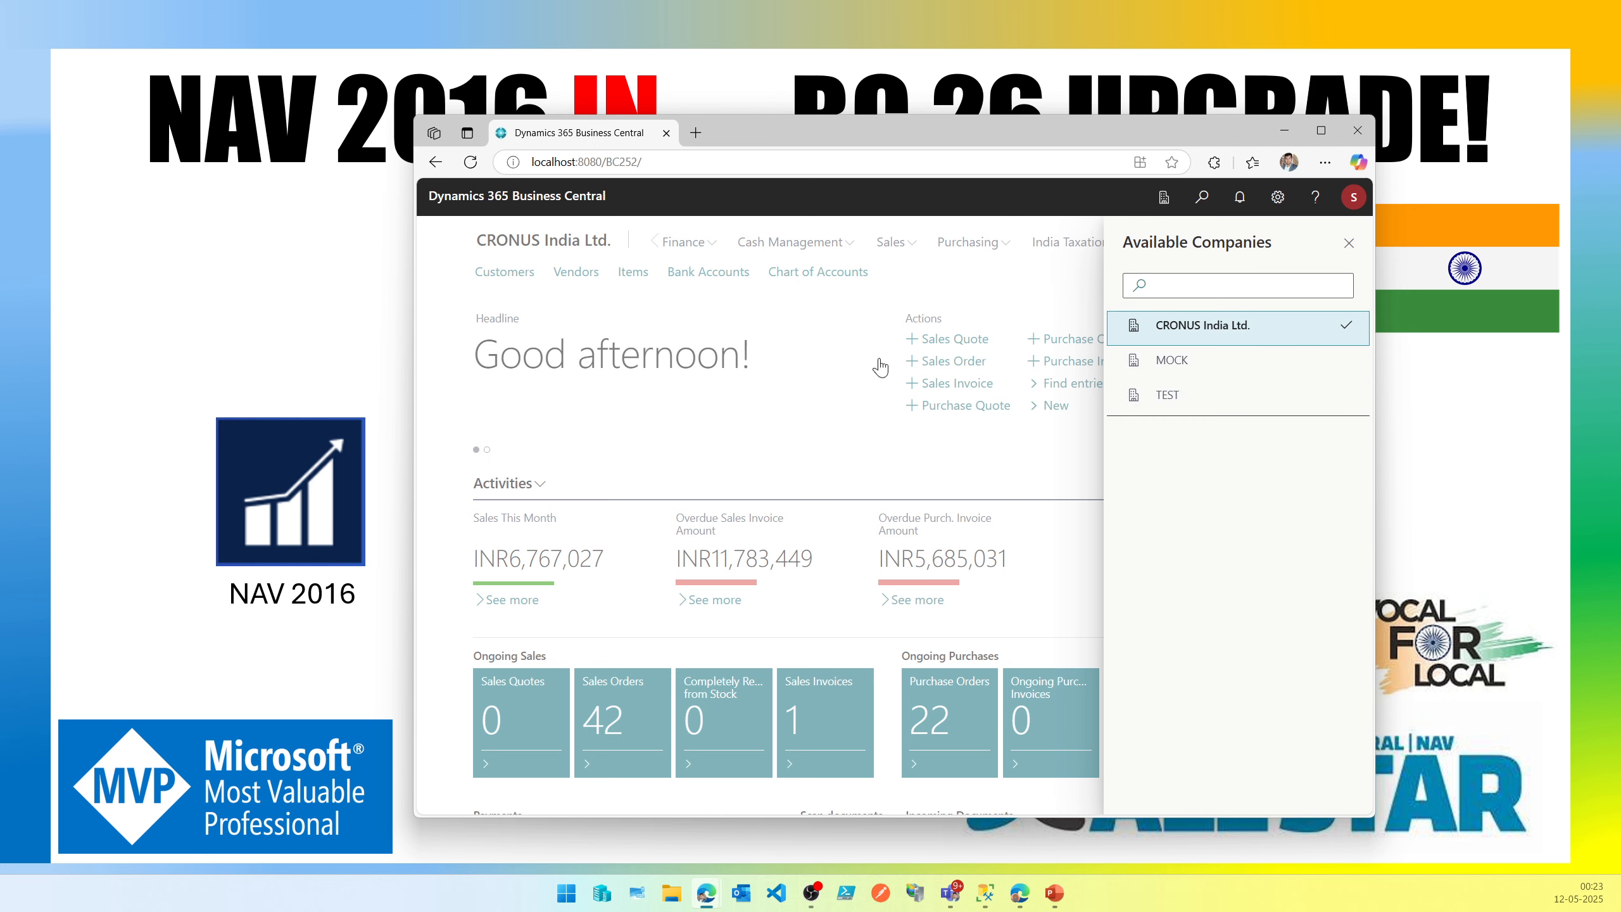
{"action": "left_click", "coordinate": [1203, 198]}
{"action": "type", "text": "company inf"}
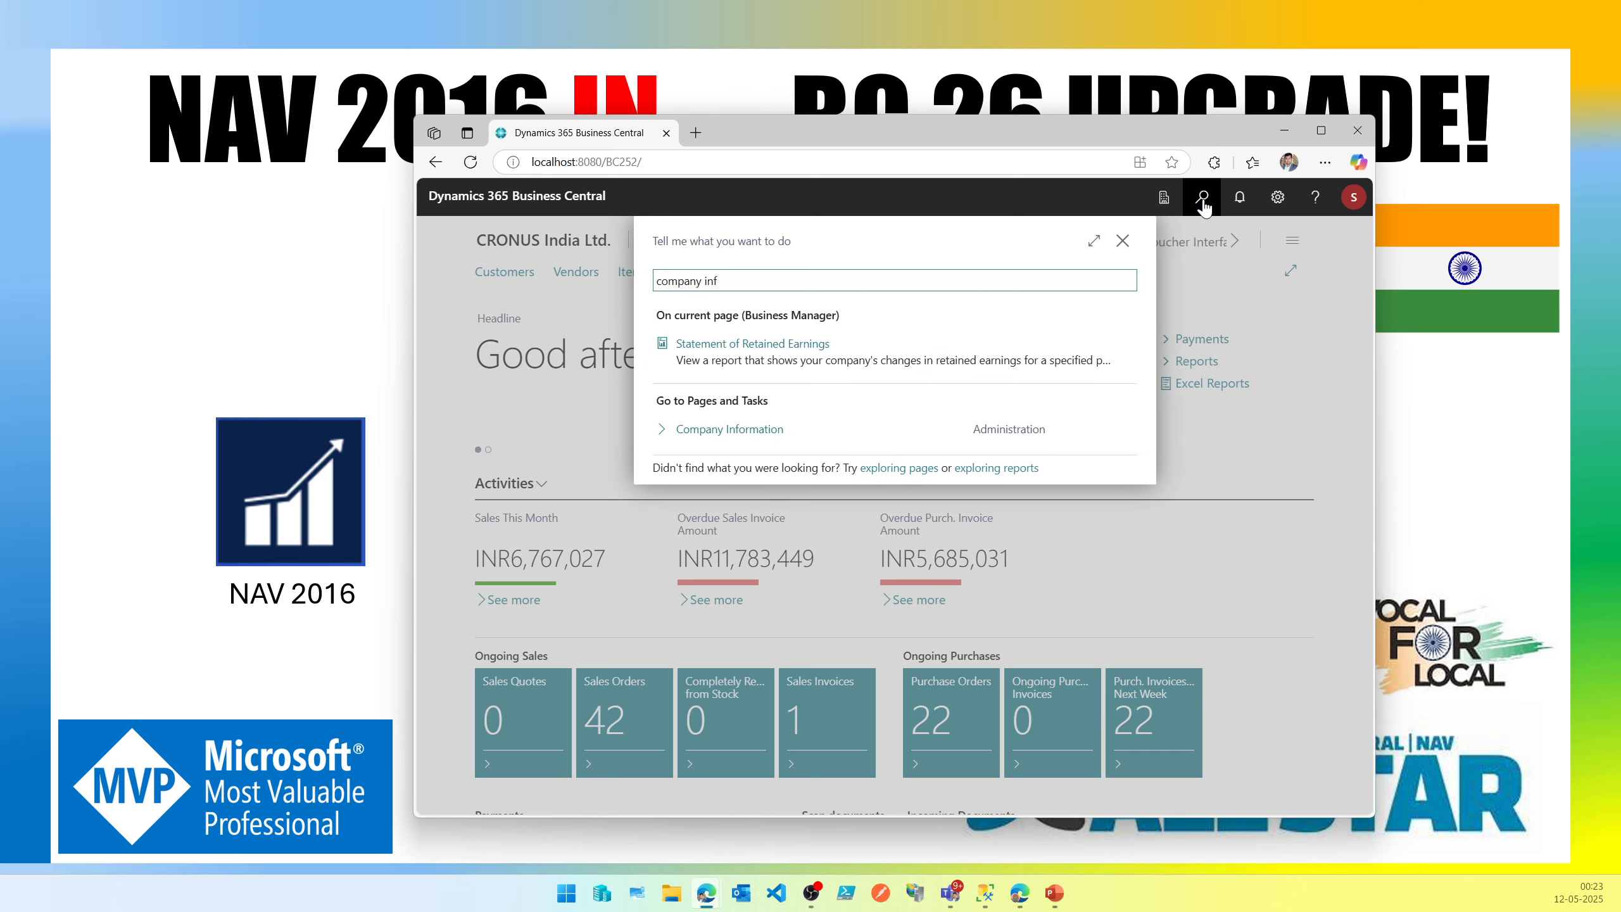
{"action": "key", "text": "ctrl+a"}
{"action": "key", "text": "BackSpace"}
{"action": "key", "text": "Escape"}
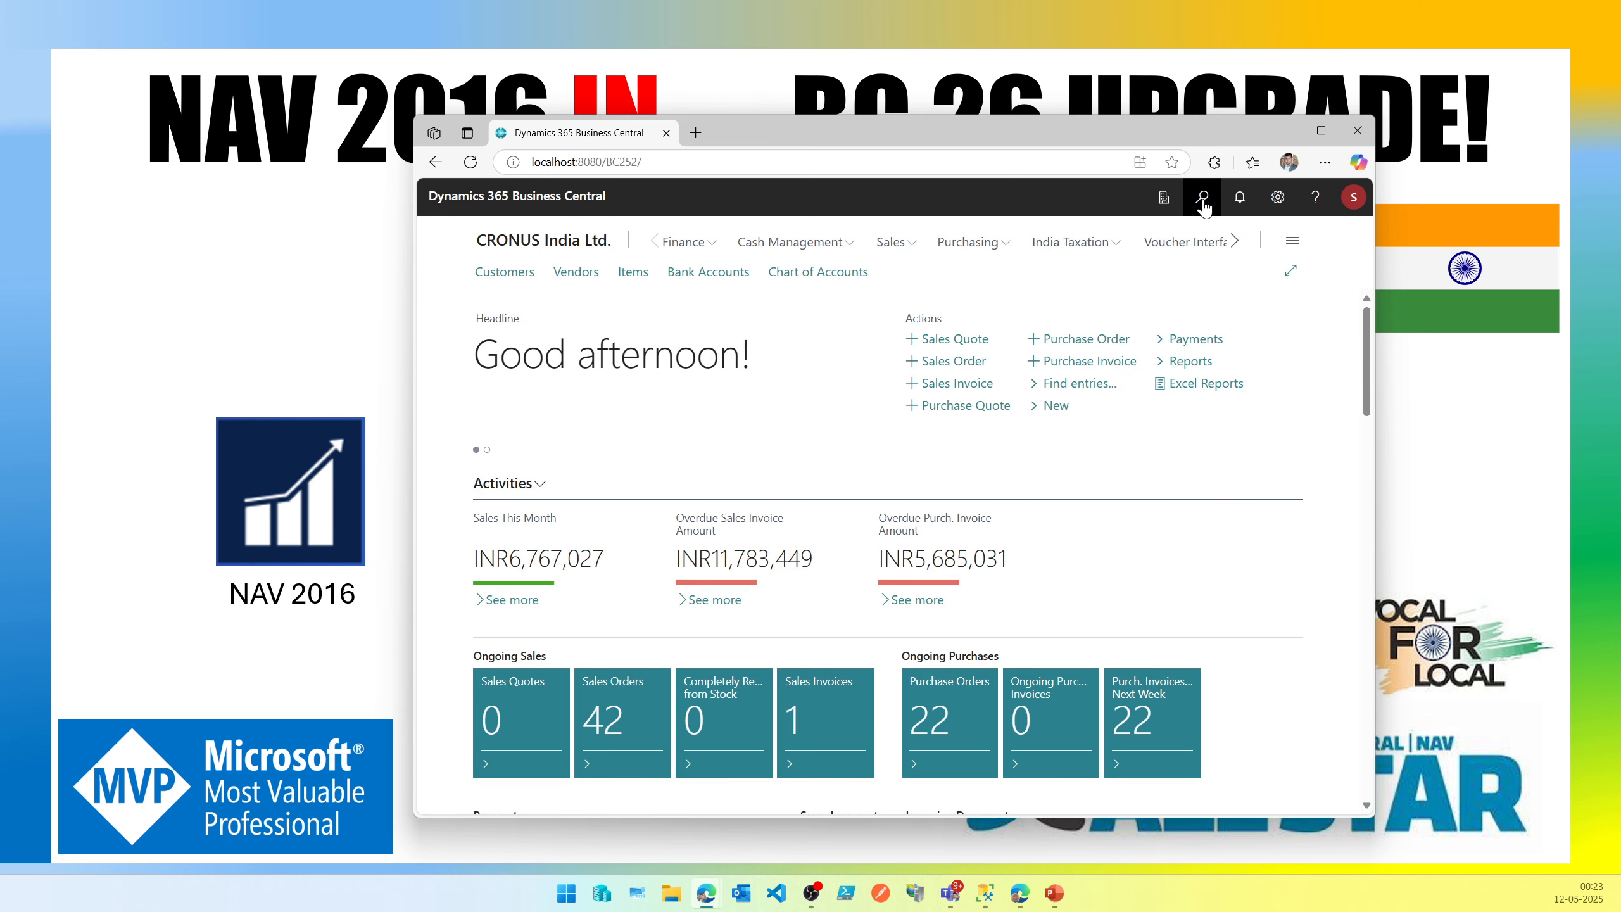
Reopen the local company list, close it, and move the local browser window aside.
{"action": "left_click", "coordinate": [1163, 197]}
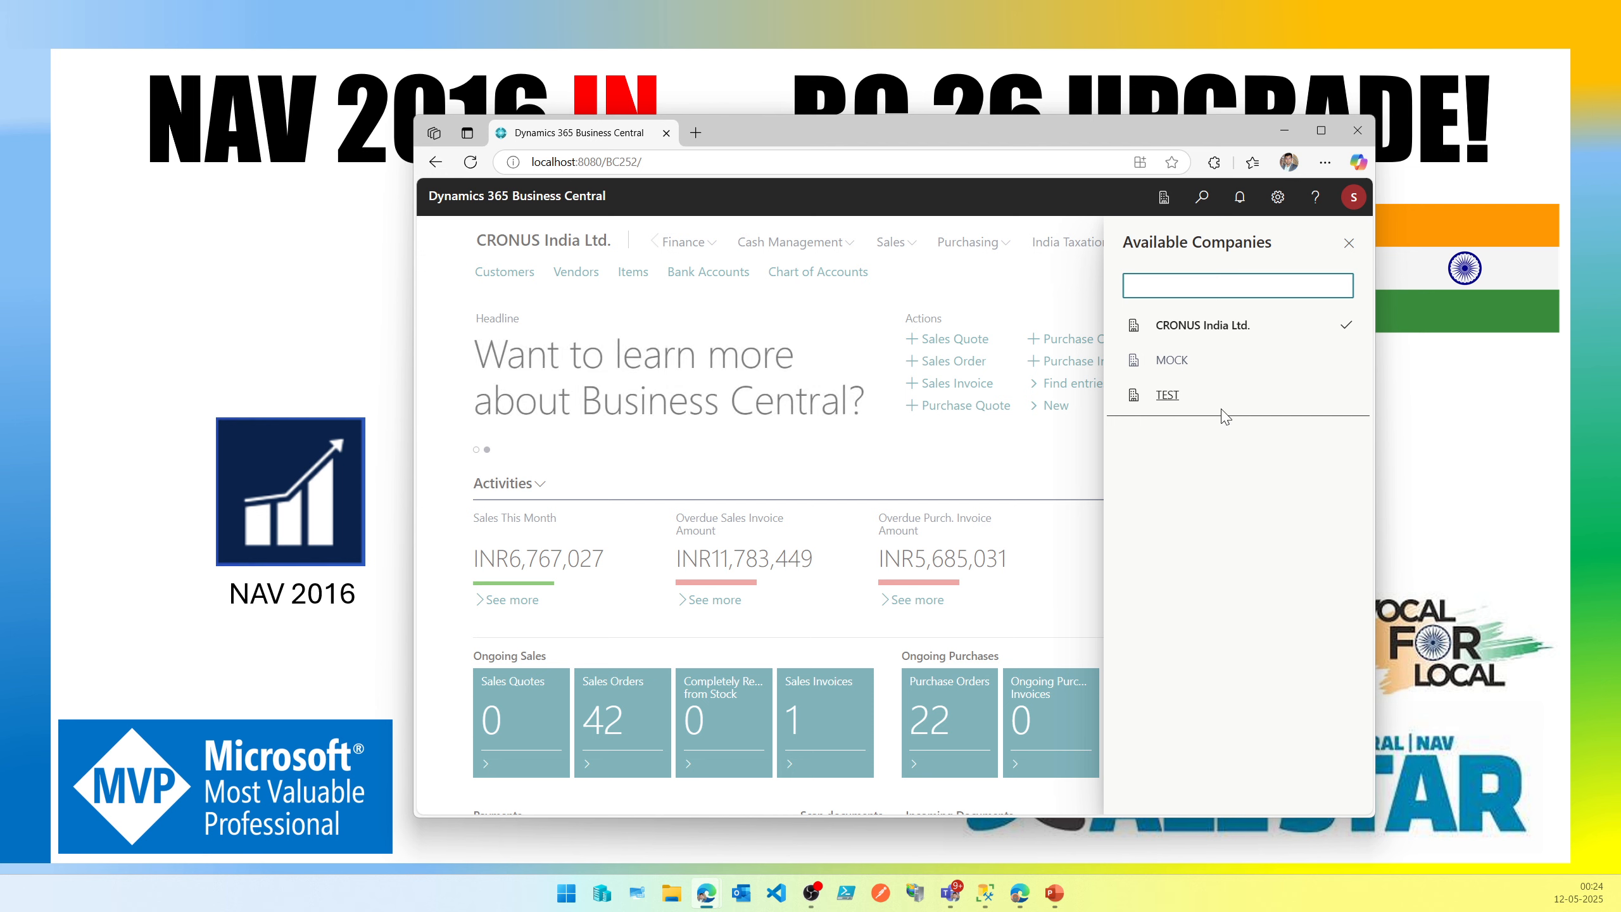
{"action": "left_click", "coordinate": [1270, 336]}
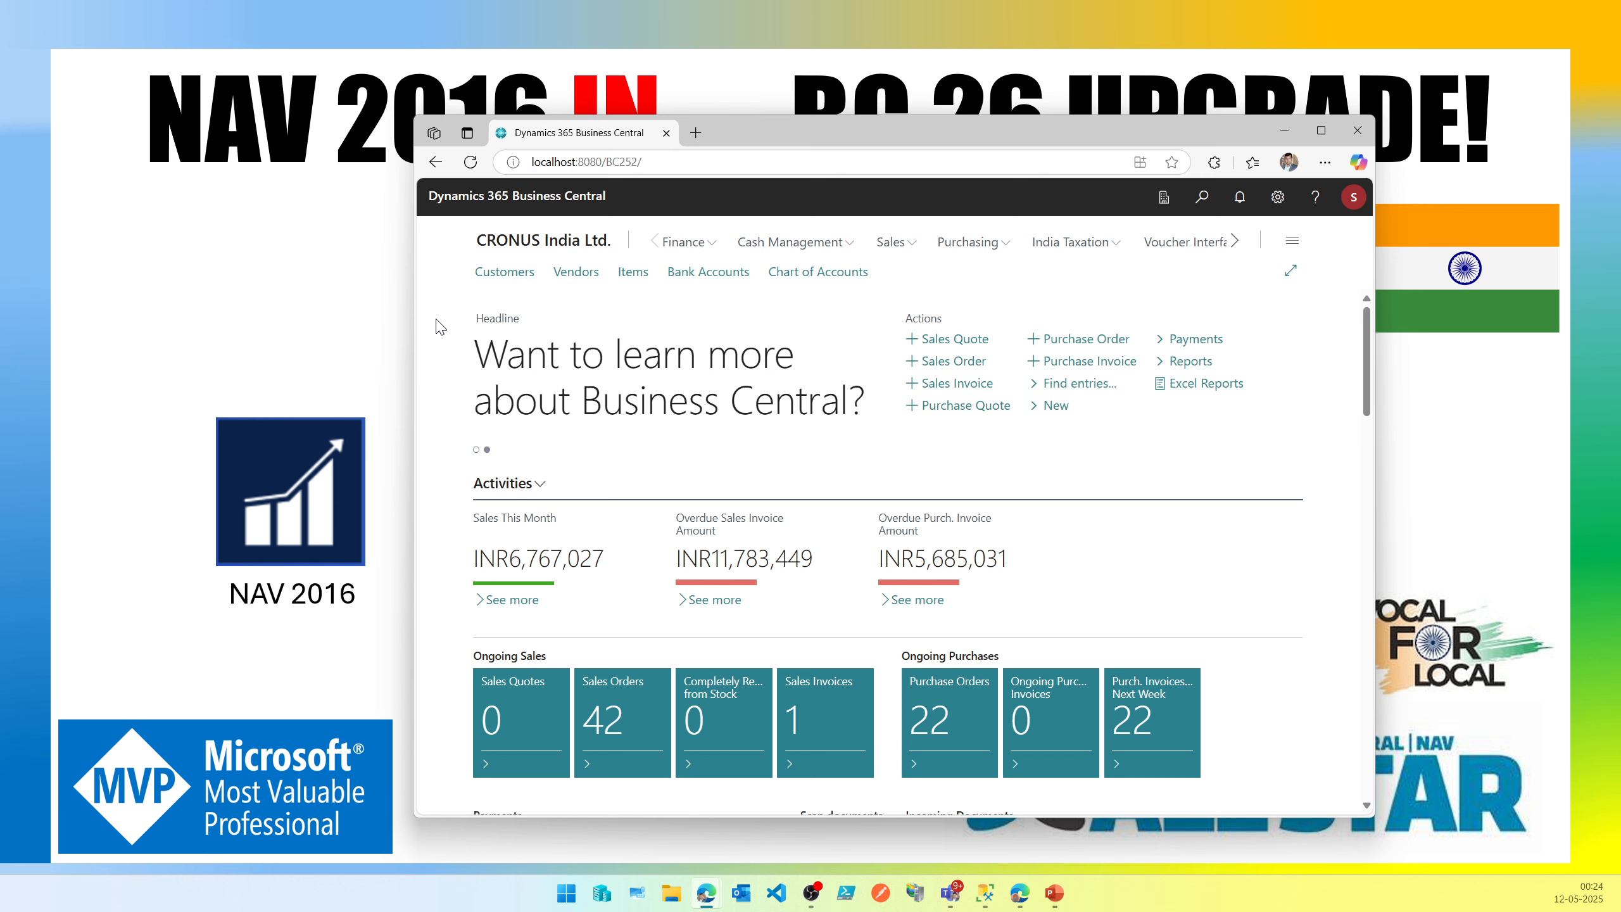
{"action": "left_click_drag", "start_coordinate": [905, 125], "coordinate": [1103, 134]}
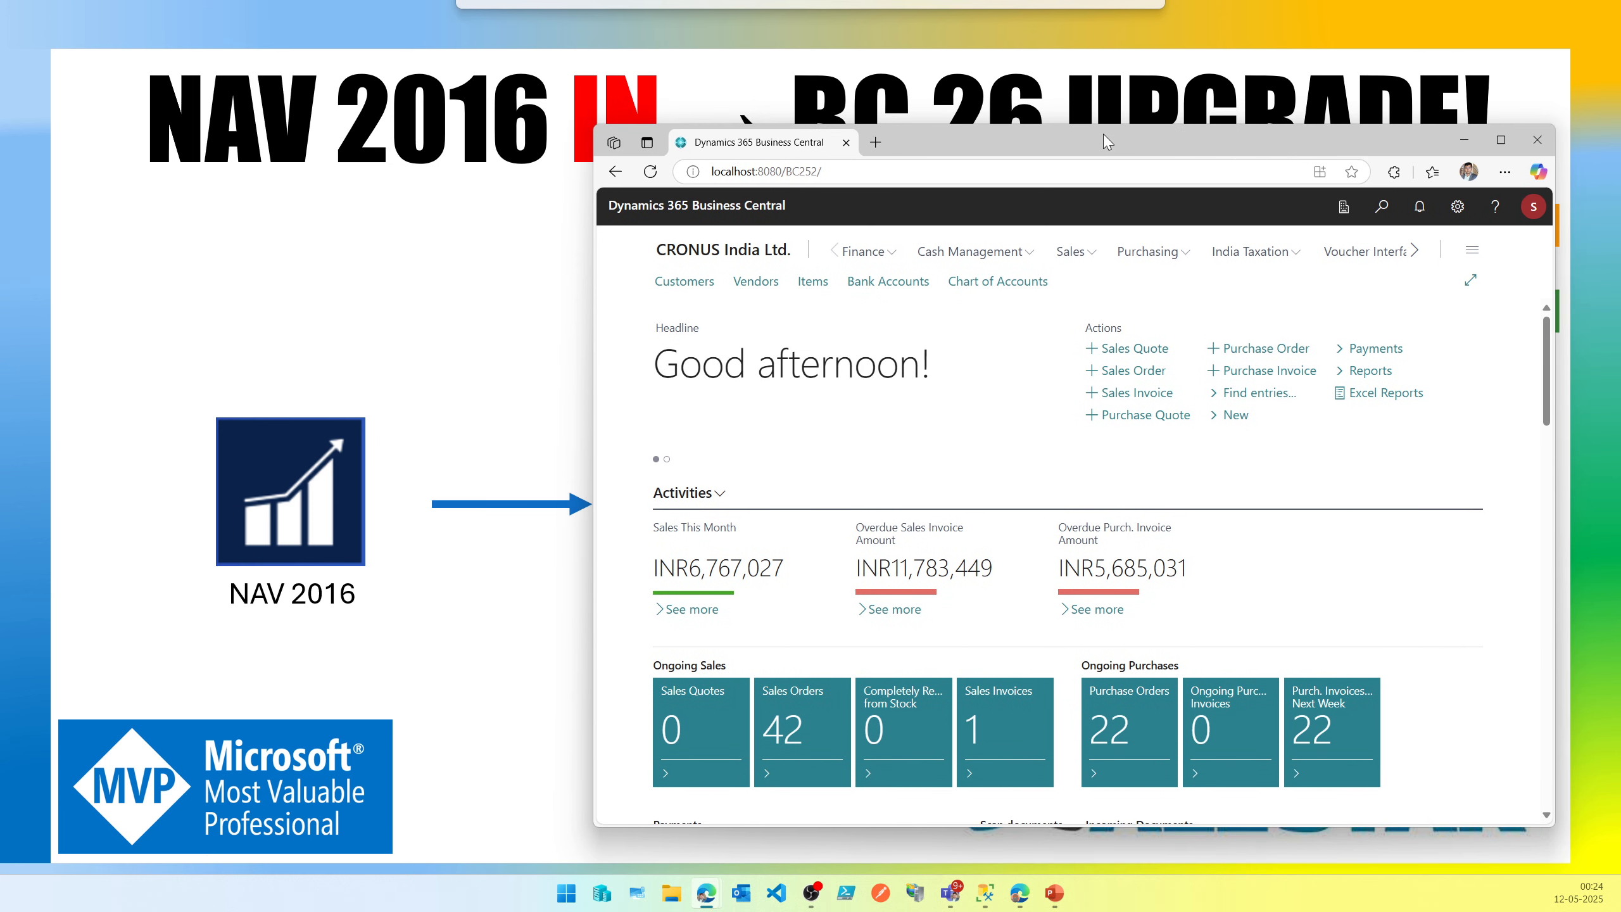
Compare the available companies in the online IN-Replicate environment with those in the local environment.
{"action": "left_click", "coordinate": [1020, 892]}
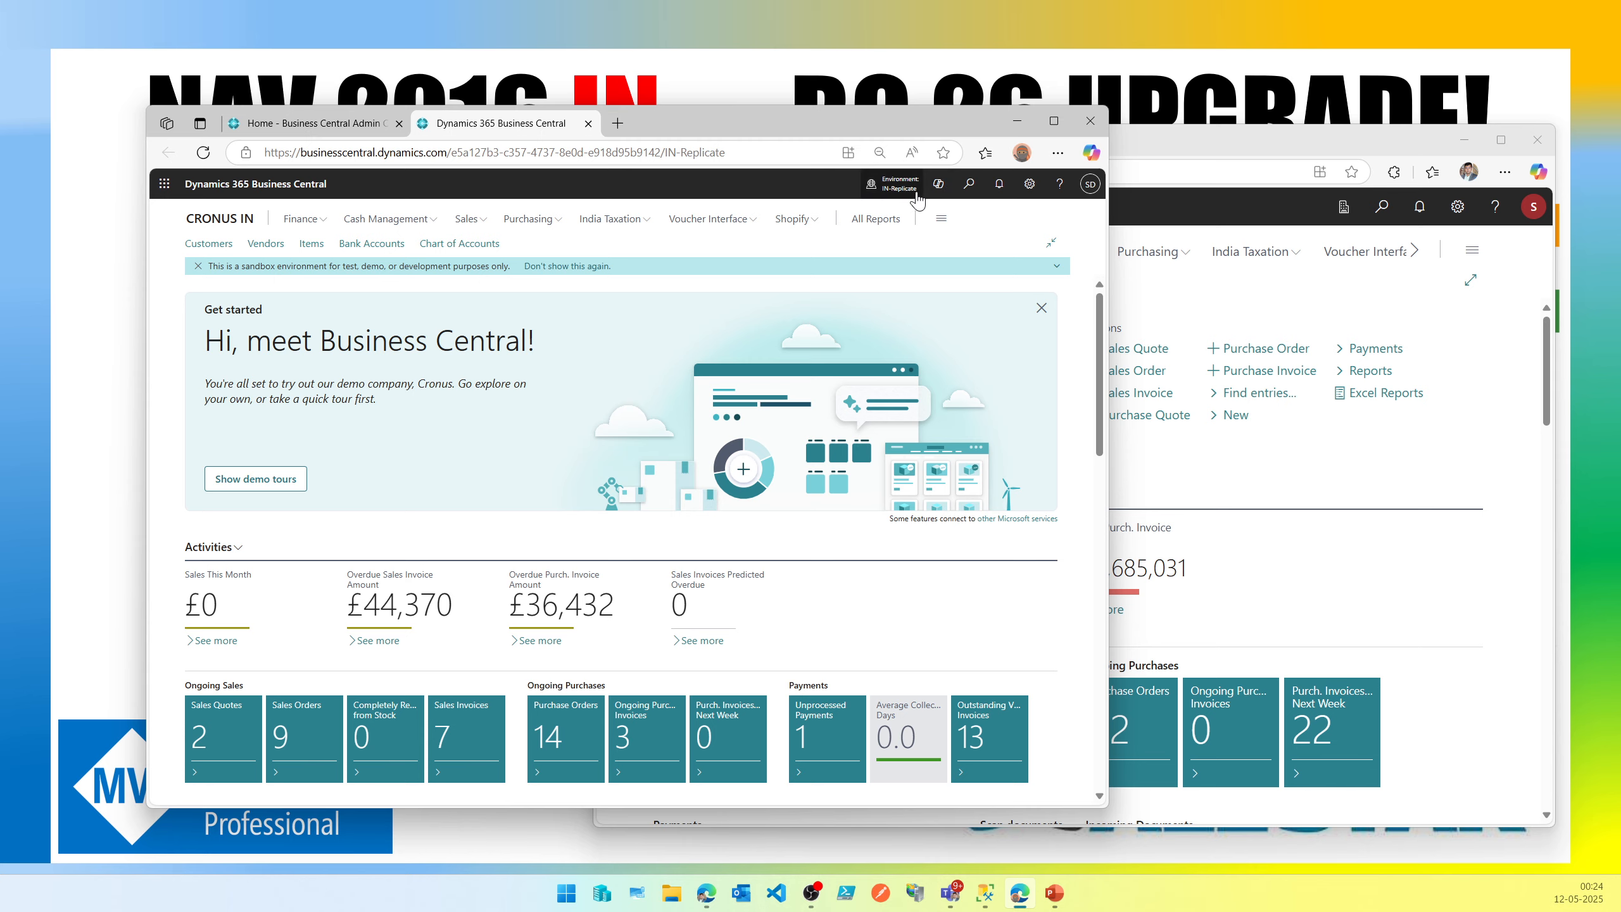
{"action": "left_click", "coordinate": [894, 183]}
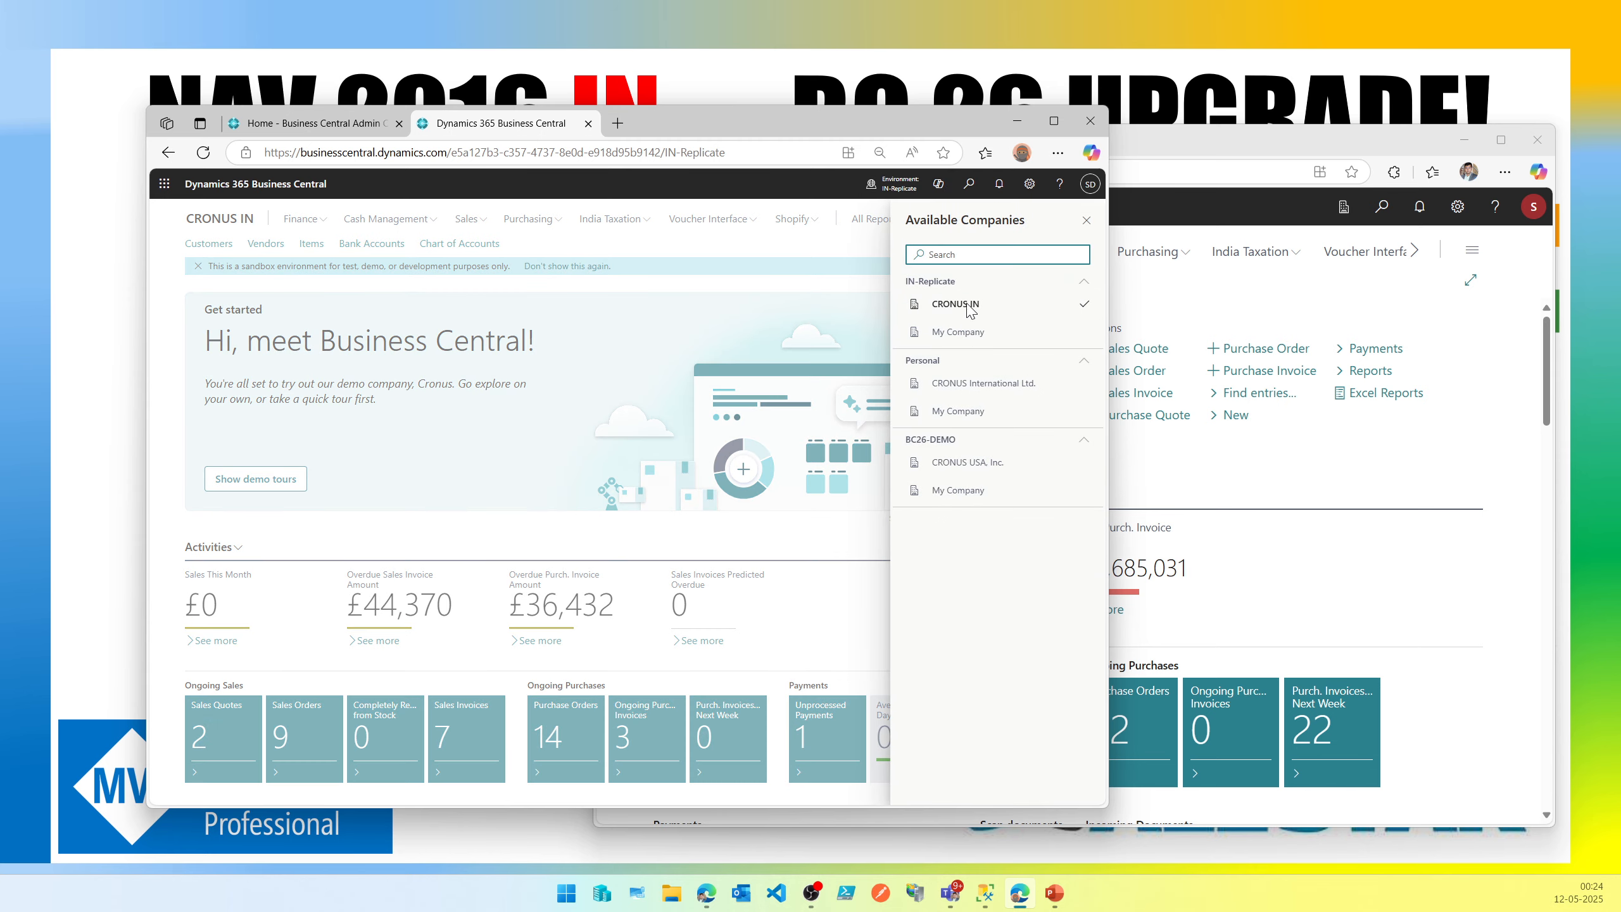
{"action": "left_click", "coordinate": [964, 334]}
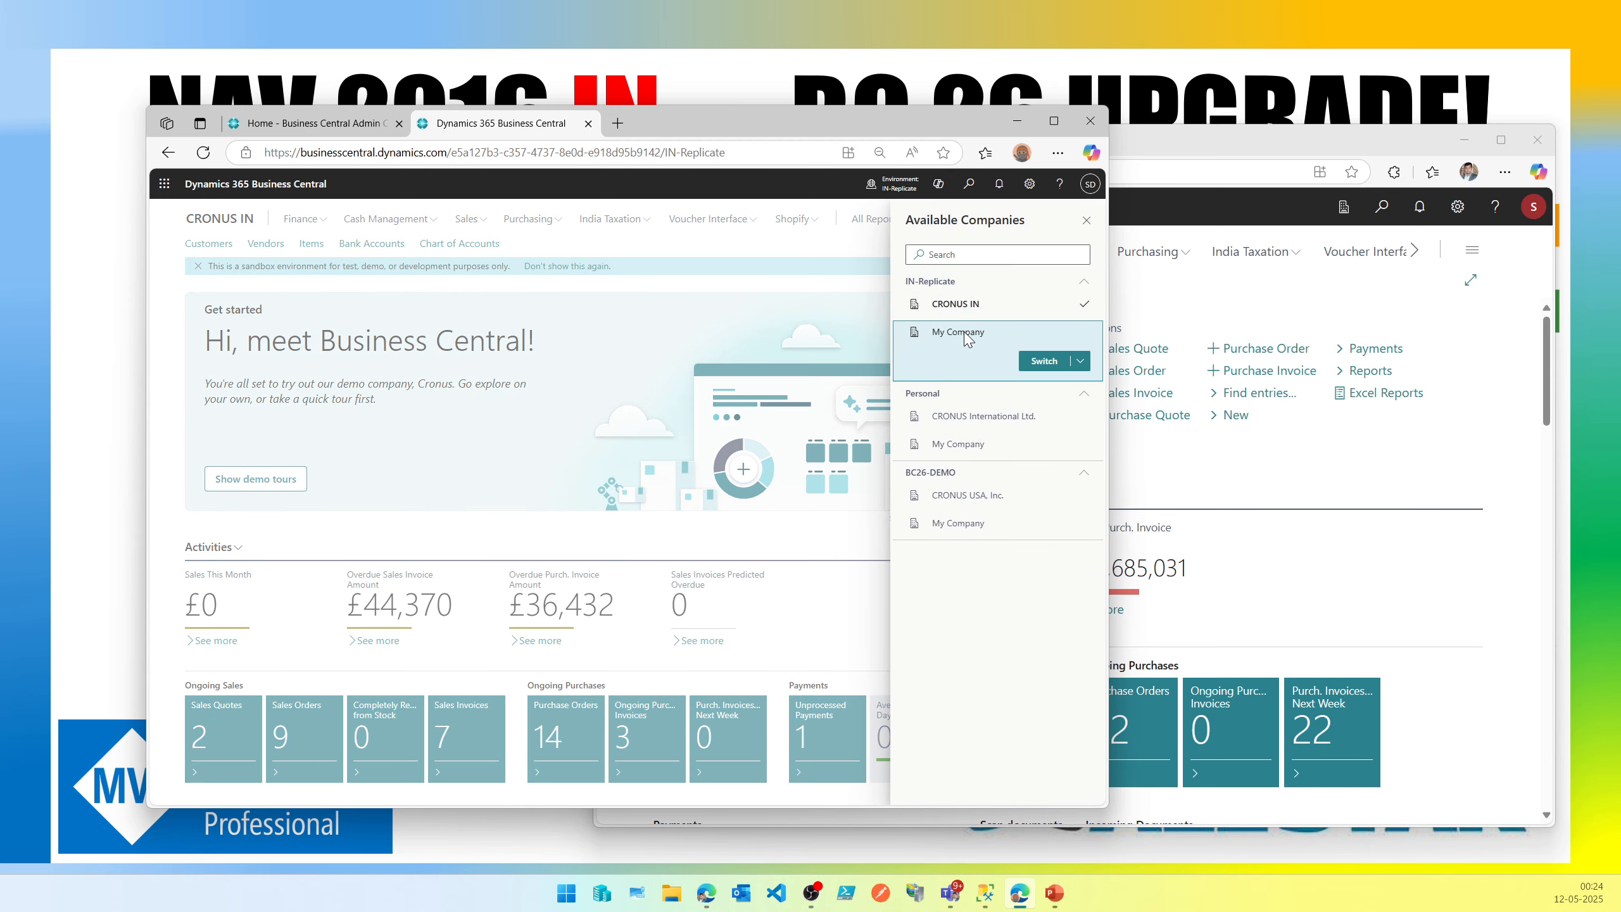
{"action": "left_click", "coordinate": [1344, 208]}
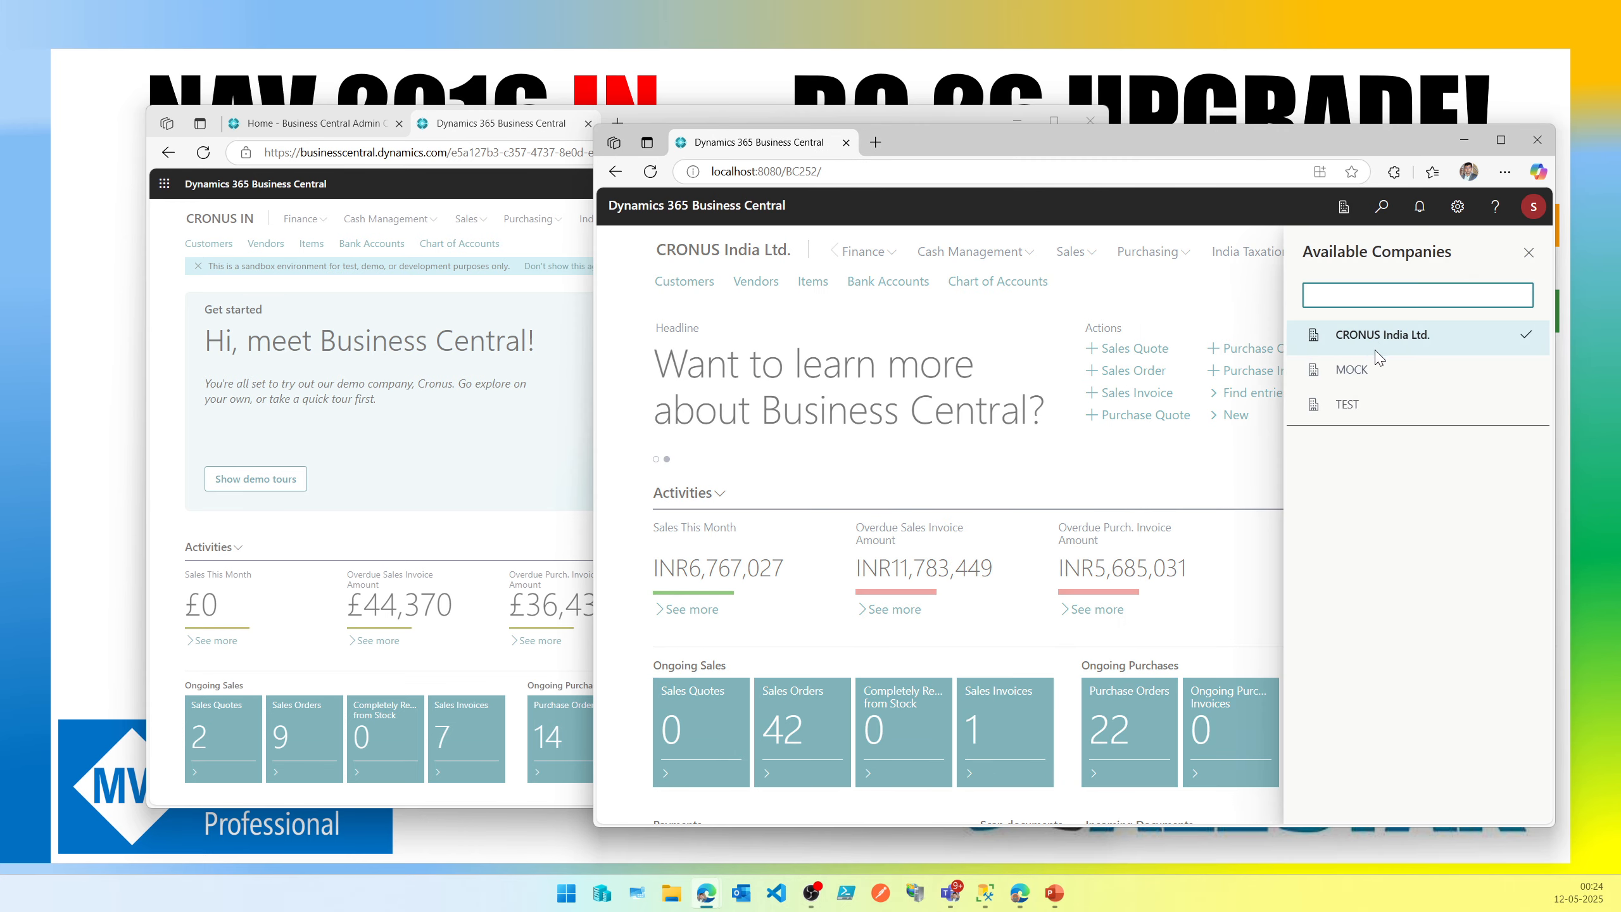
{"action": "left_click", "coordinate": [516, 298]}
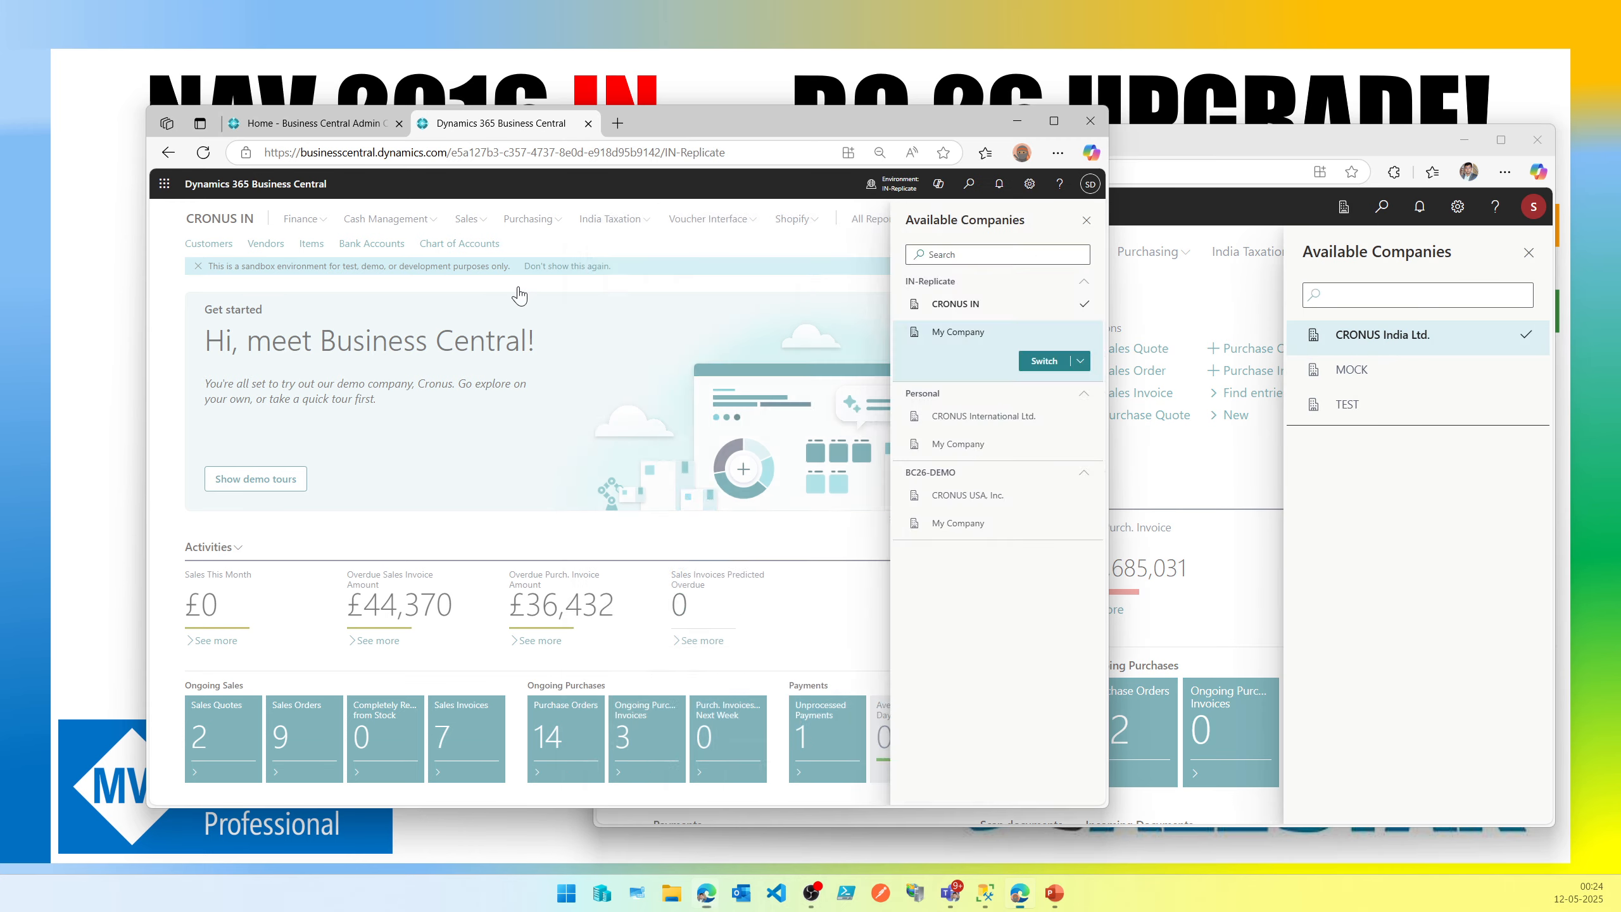
{"action": "left_click", "coordinate": [911, 192]}
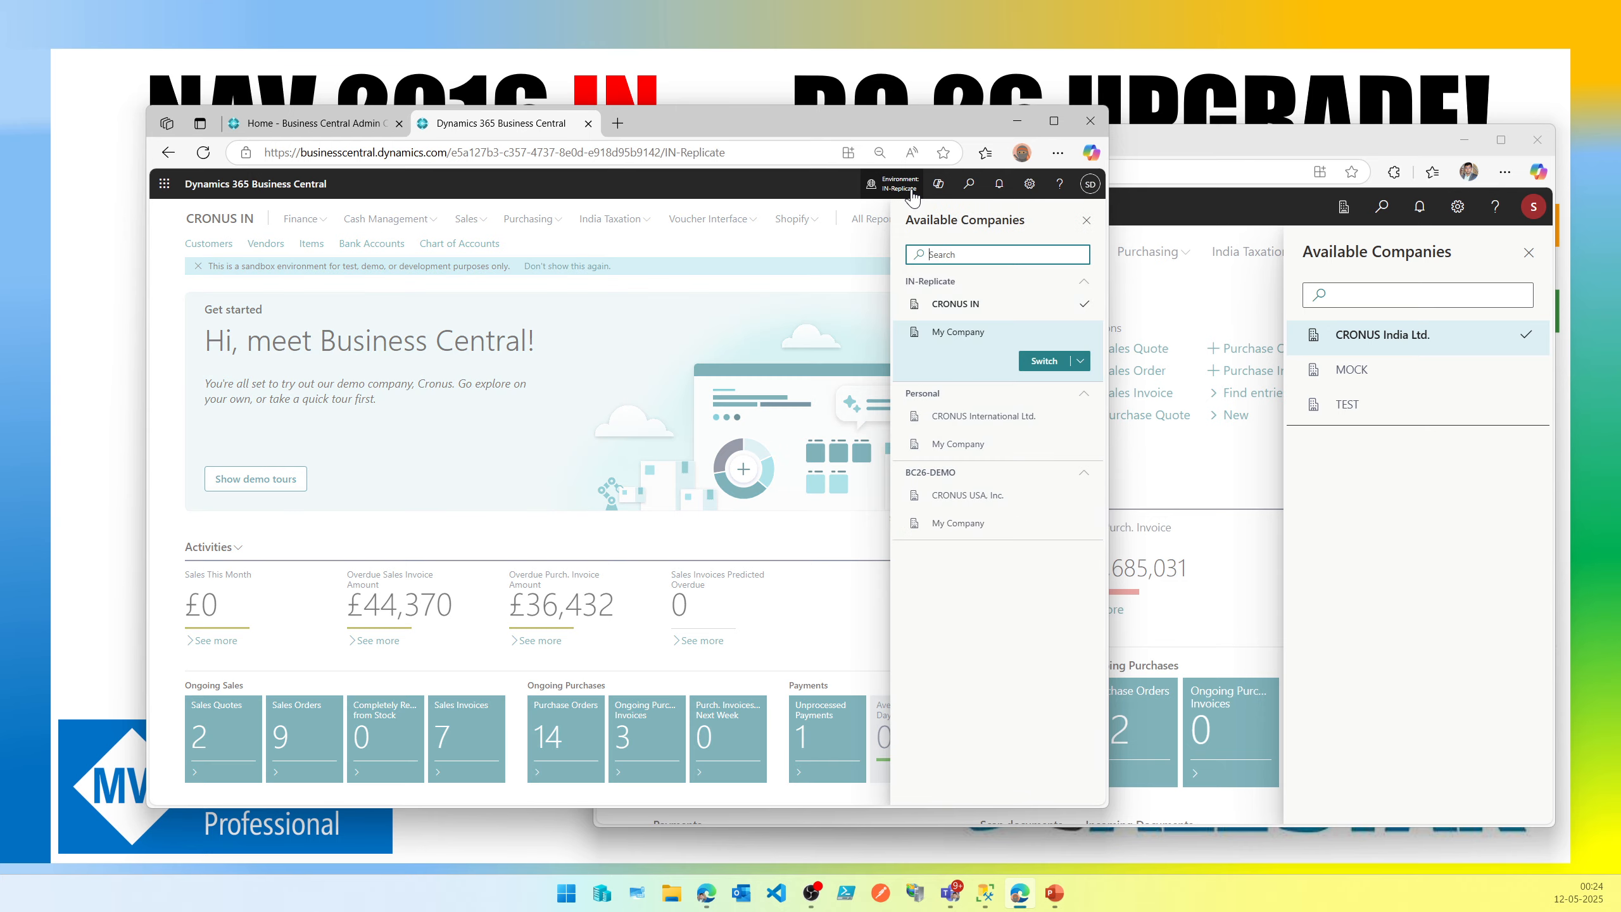
Open the Company Information page in the online environment and close it.
{"action": "left_click", "coordinate": [970, 186]}
{"action": "type", "text": "company inf"}
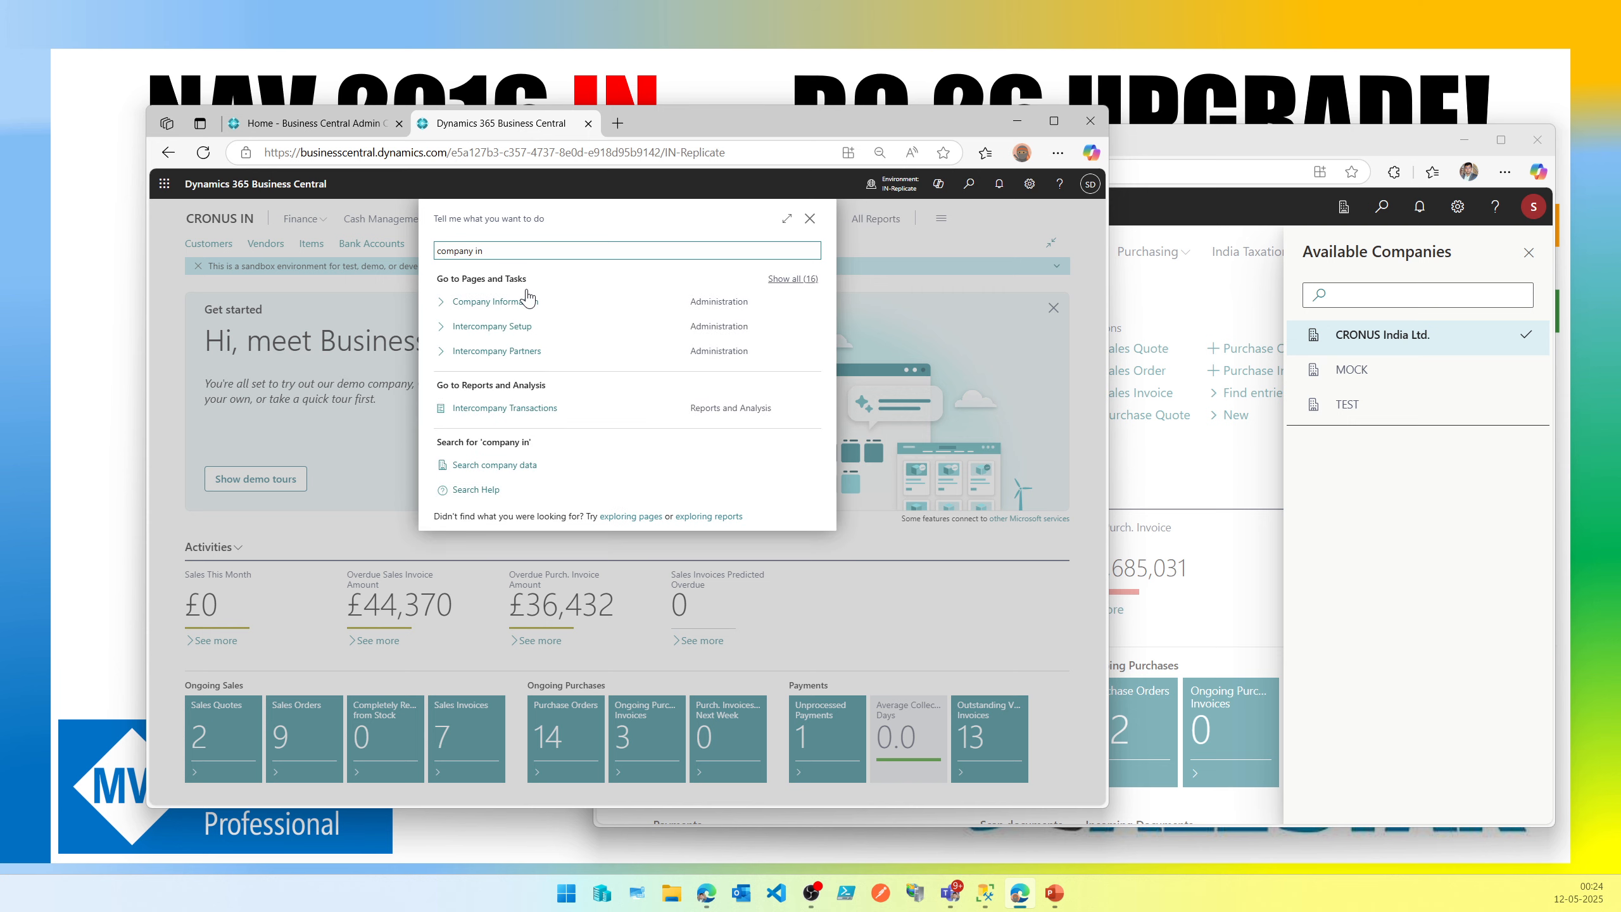
{"action": "left_click", "coordinate": [496, 301]}
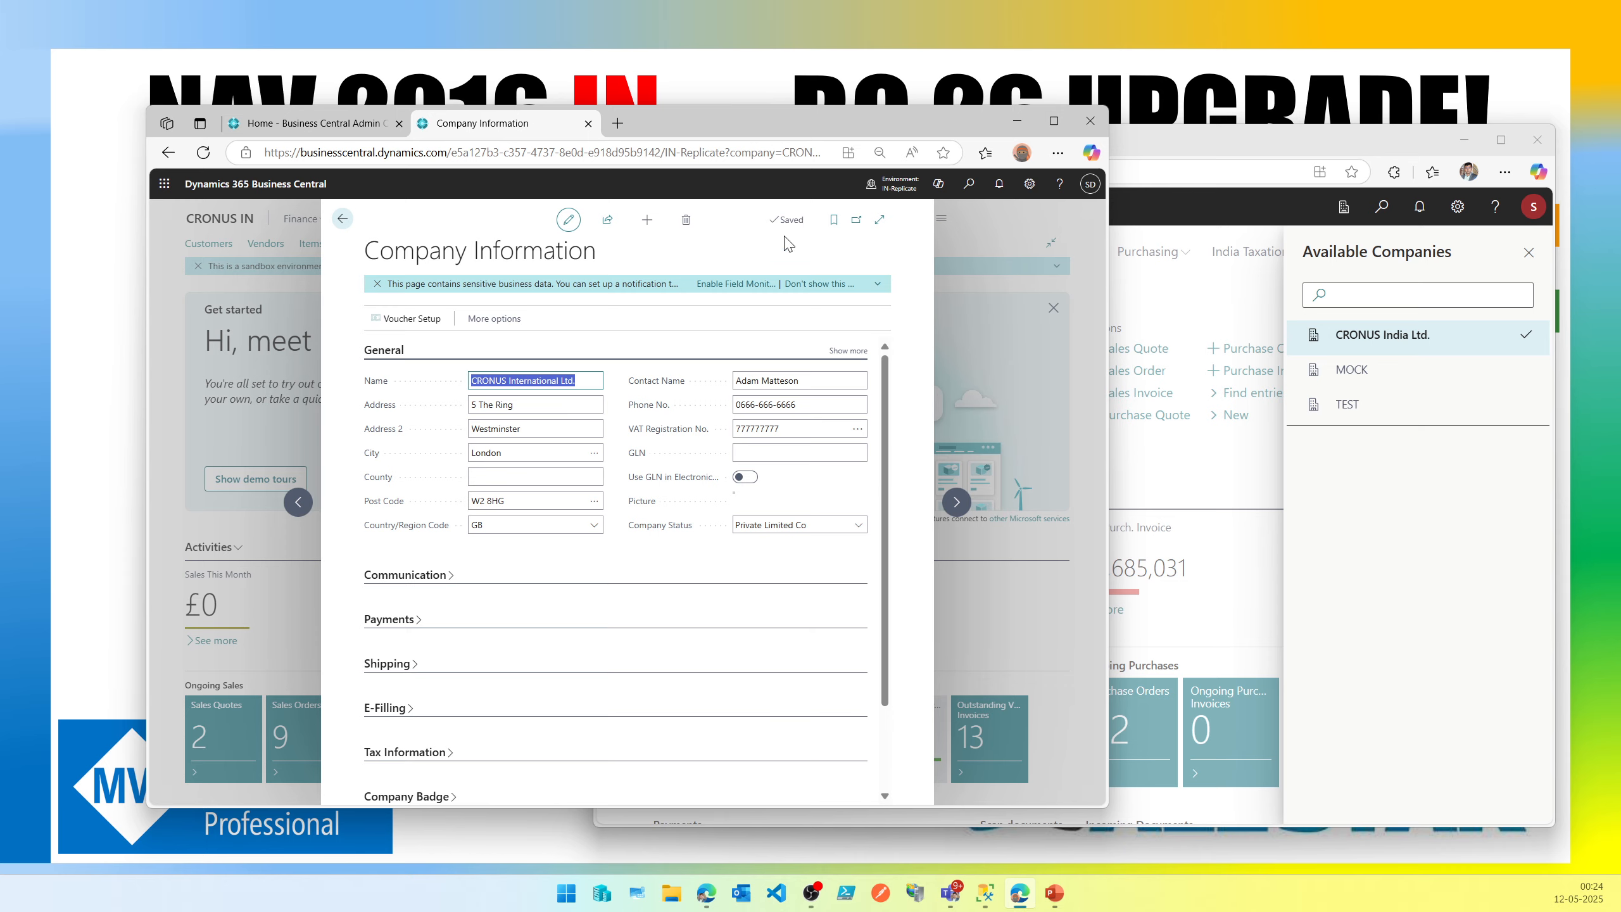
{"action": "key", "text": "Escape"}
Open the Companies list in the online environment and return to the home page.
{"action": "left_click", "coordinate": [969, 184]}
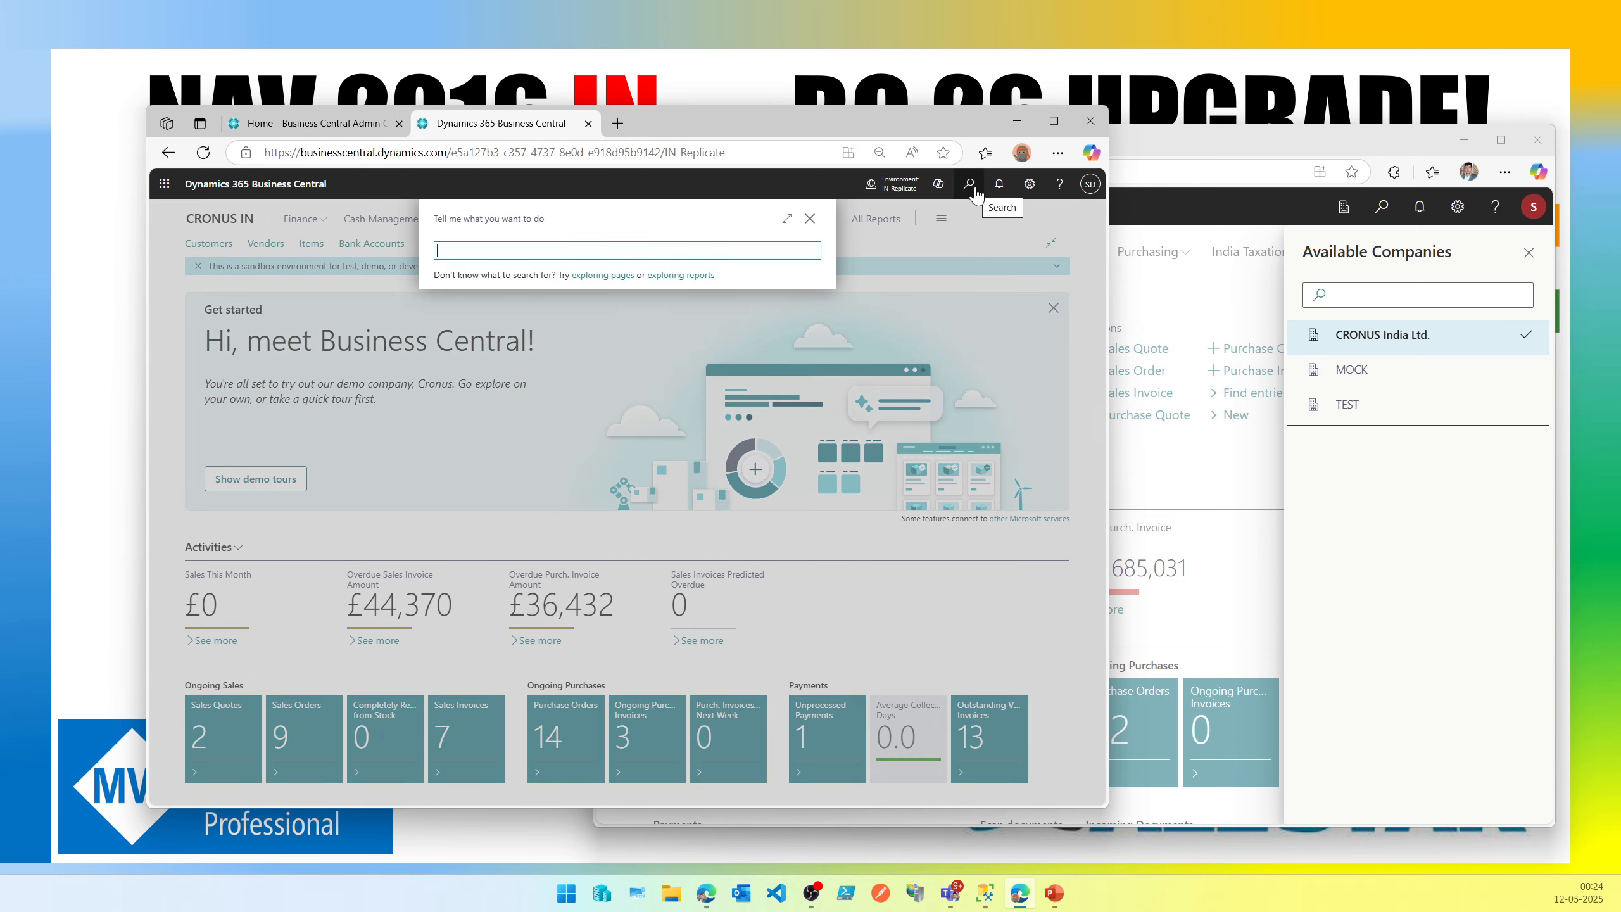
{"action": "type", "text": "companies"}
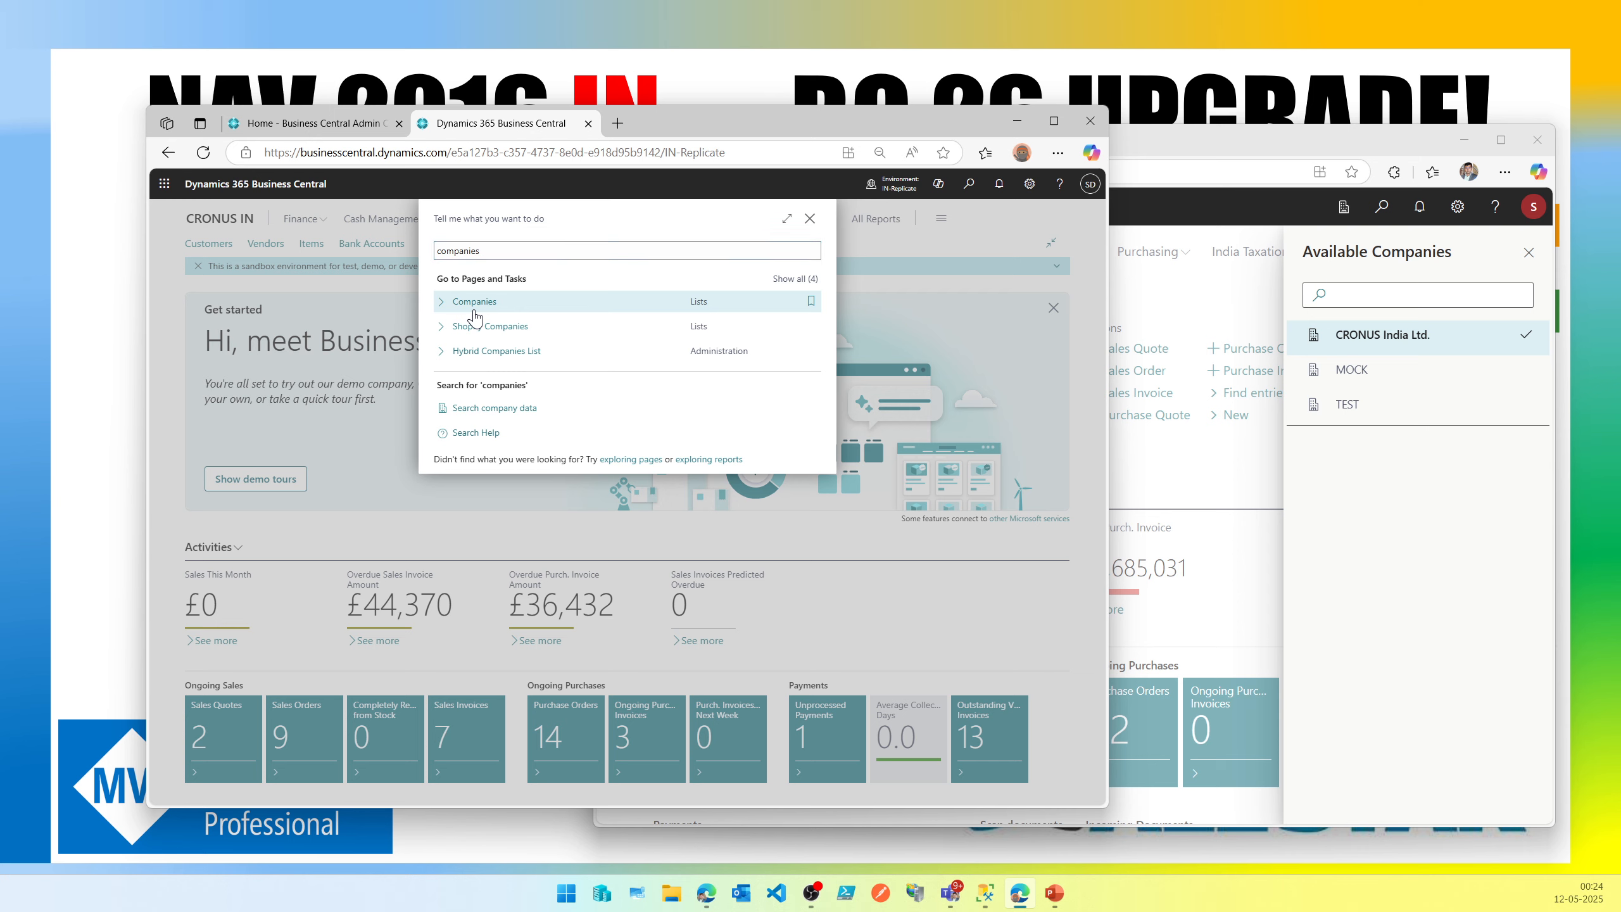
{"action": "left_click", "coordinate": [475, 302]}
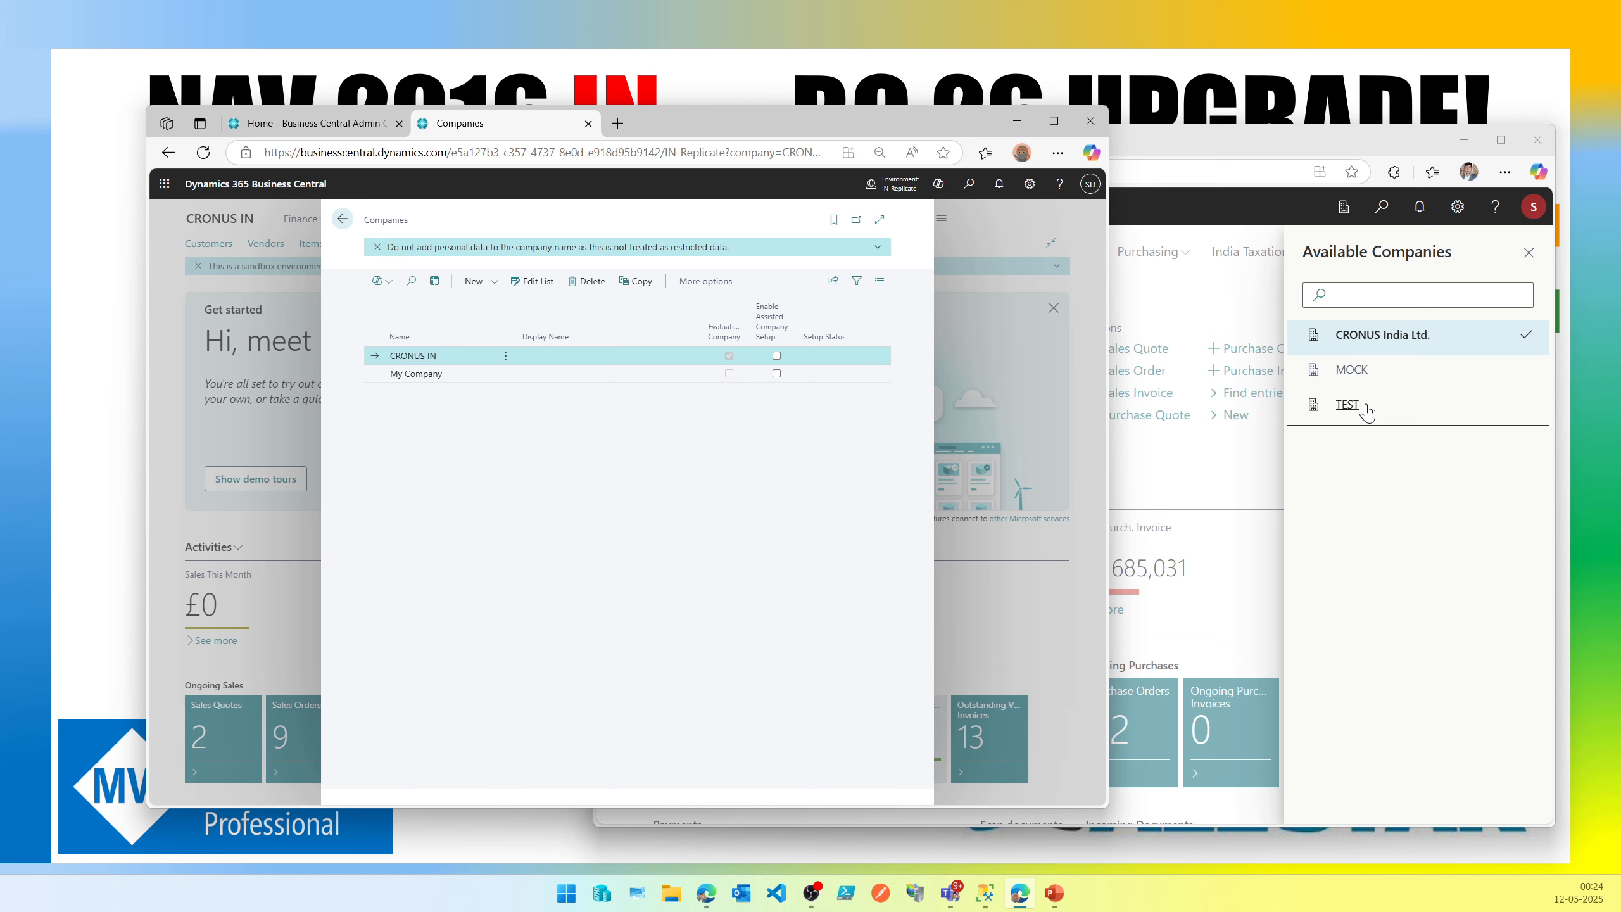
{"action": "left_click", "coordinate": [343, 220]}
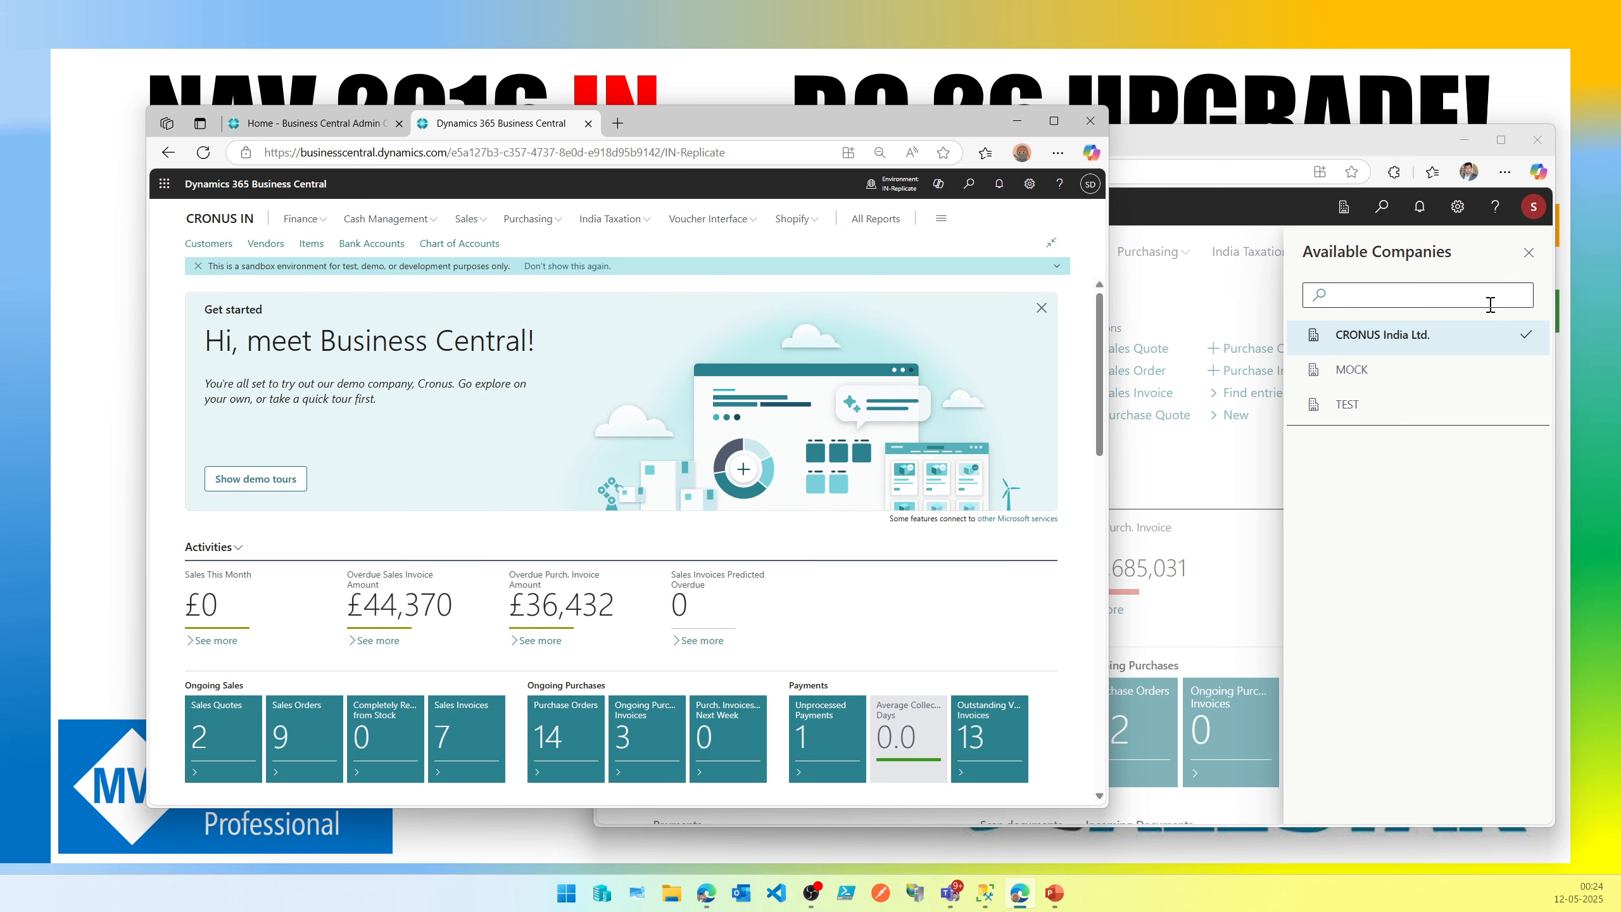
Close the local companies pane and widen the online Business Central window.
{"action": "left_click", "coordinate": [1534, 257]}
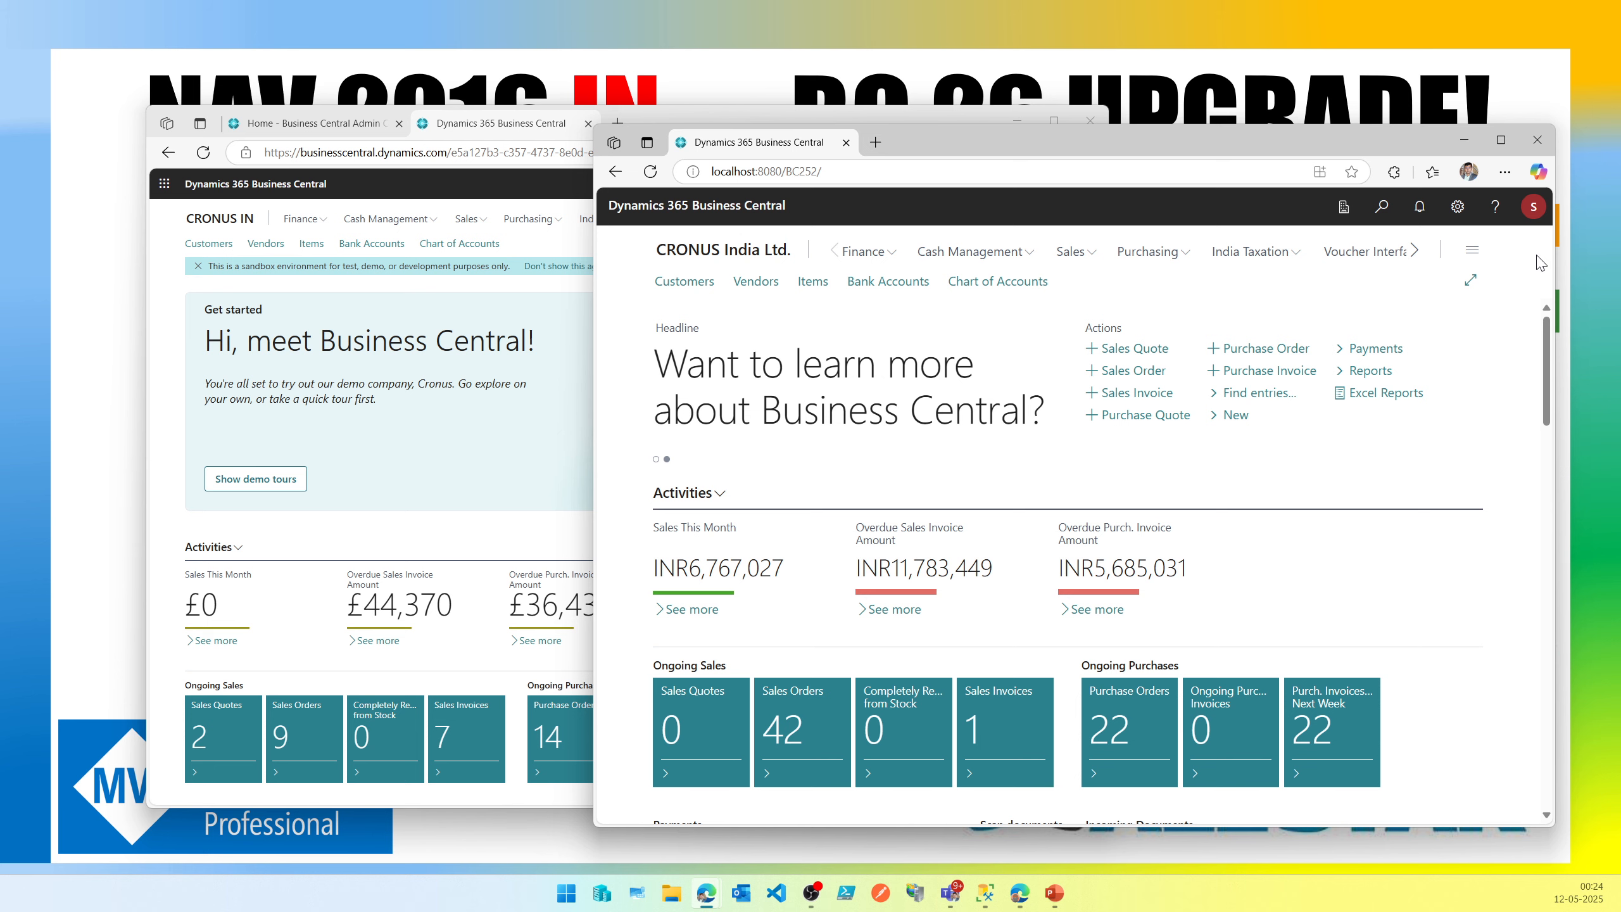
{"action": "left_click", "coordinate": [170, 464]}
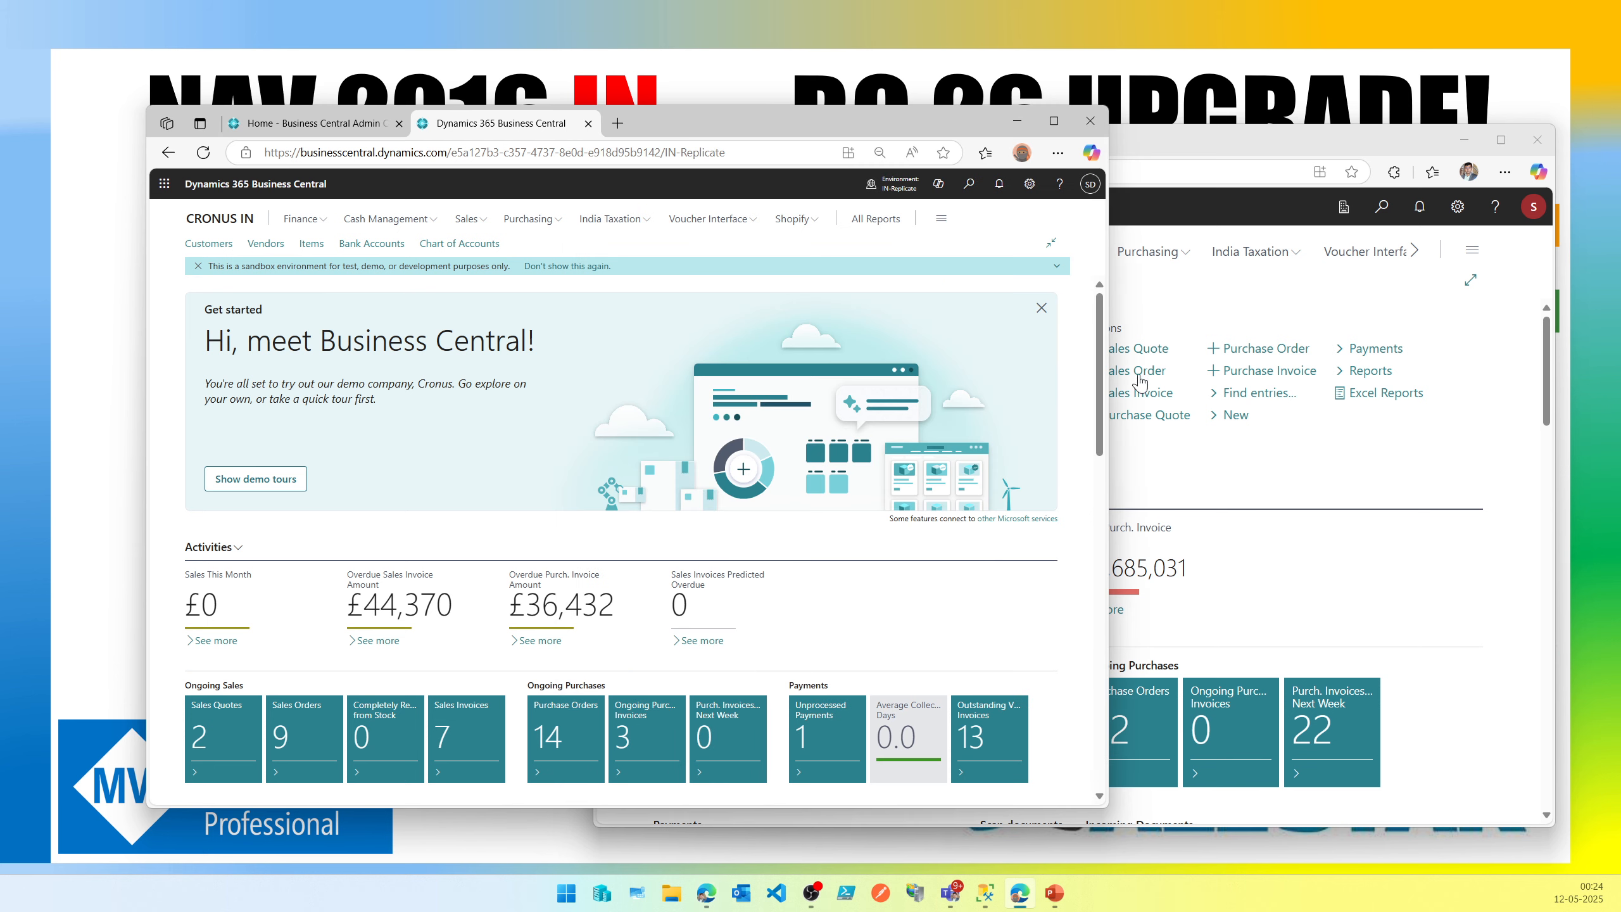
{"action": "left_click_drag", "start_coordinate": [1111, 372], "coordinate": [1526, 362]}
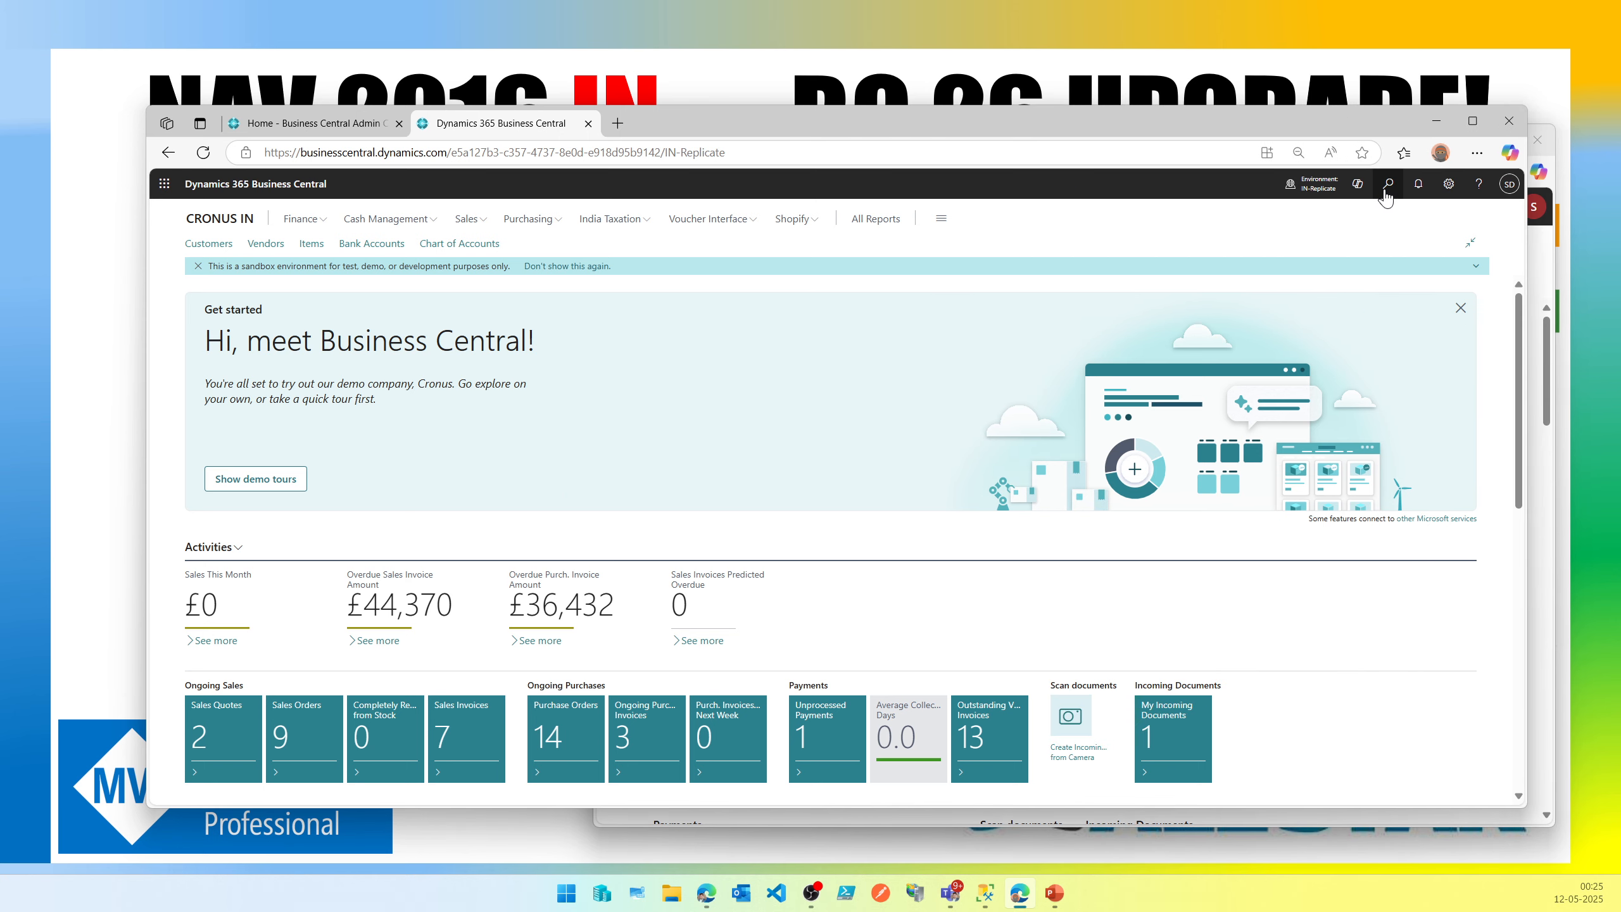
Search for and open Cloud Migration Setup in the online environment.
{"action": "left_click", "coordinate": [1386, 192]}
{"action": "type", "text": "colud migr"}
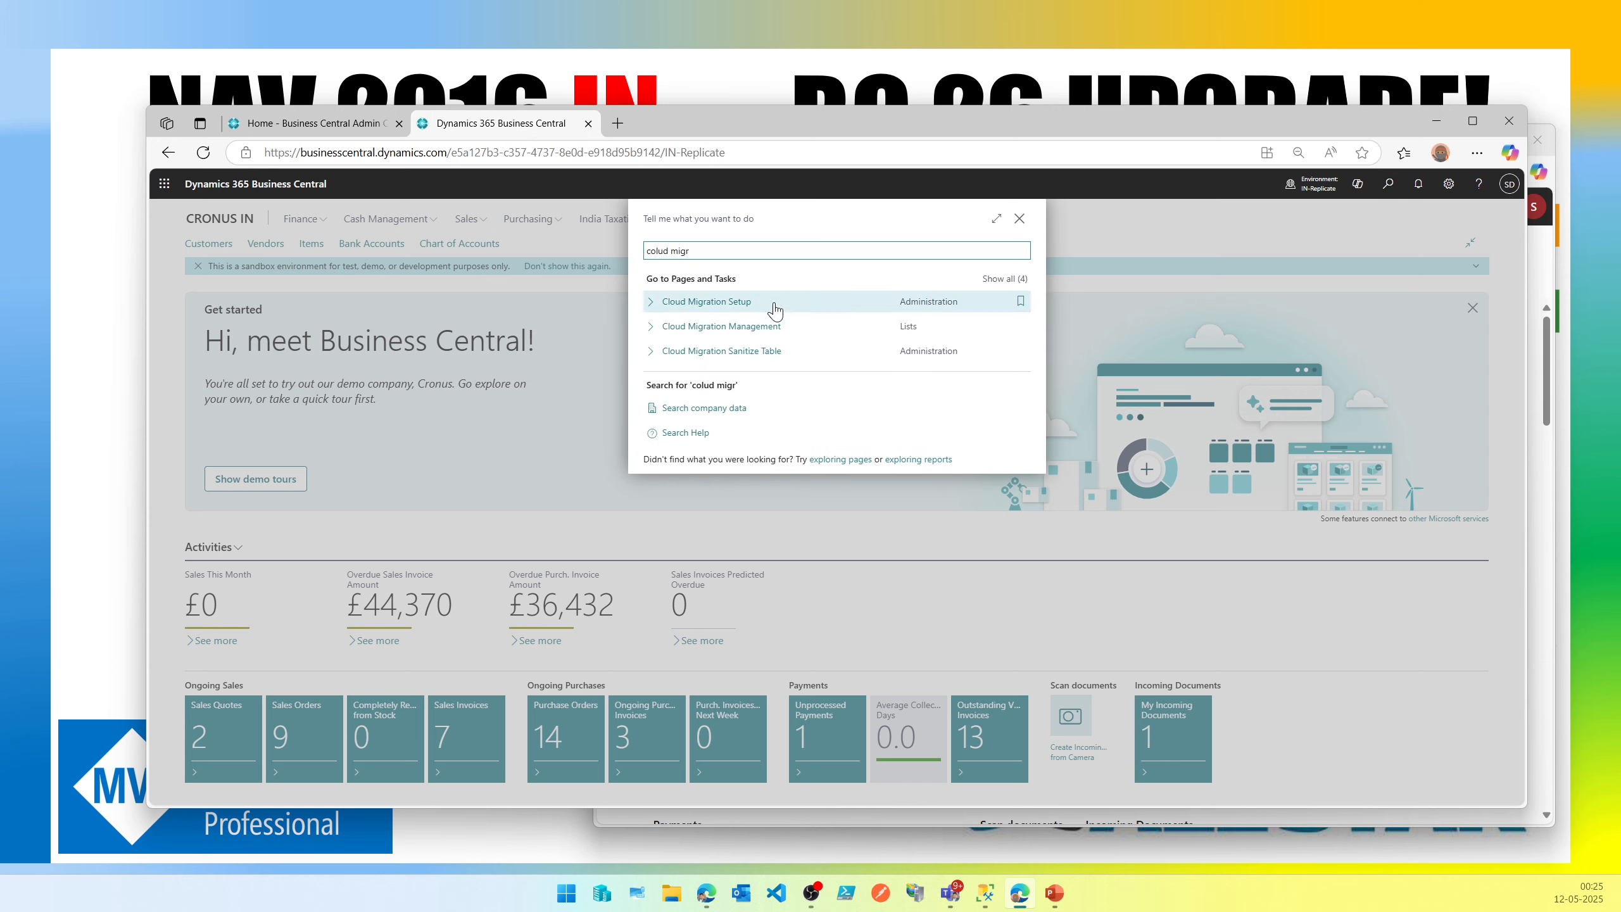
{"action": "key", "text": "ctrl+plus"}
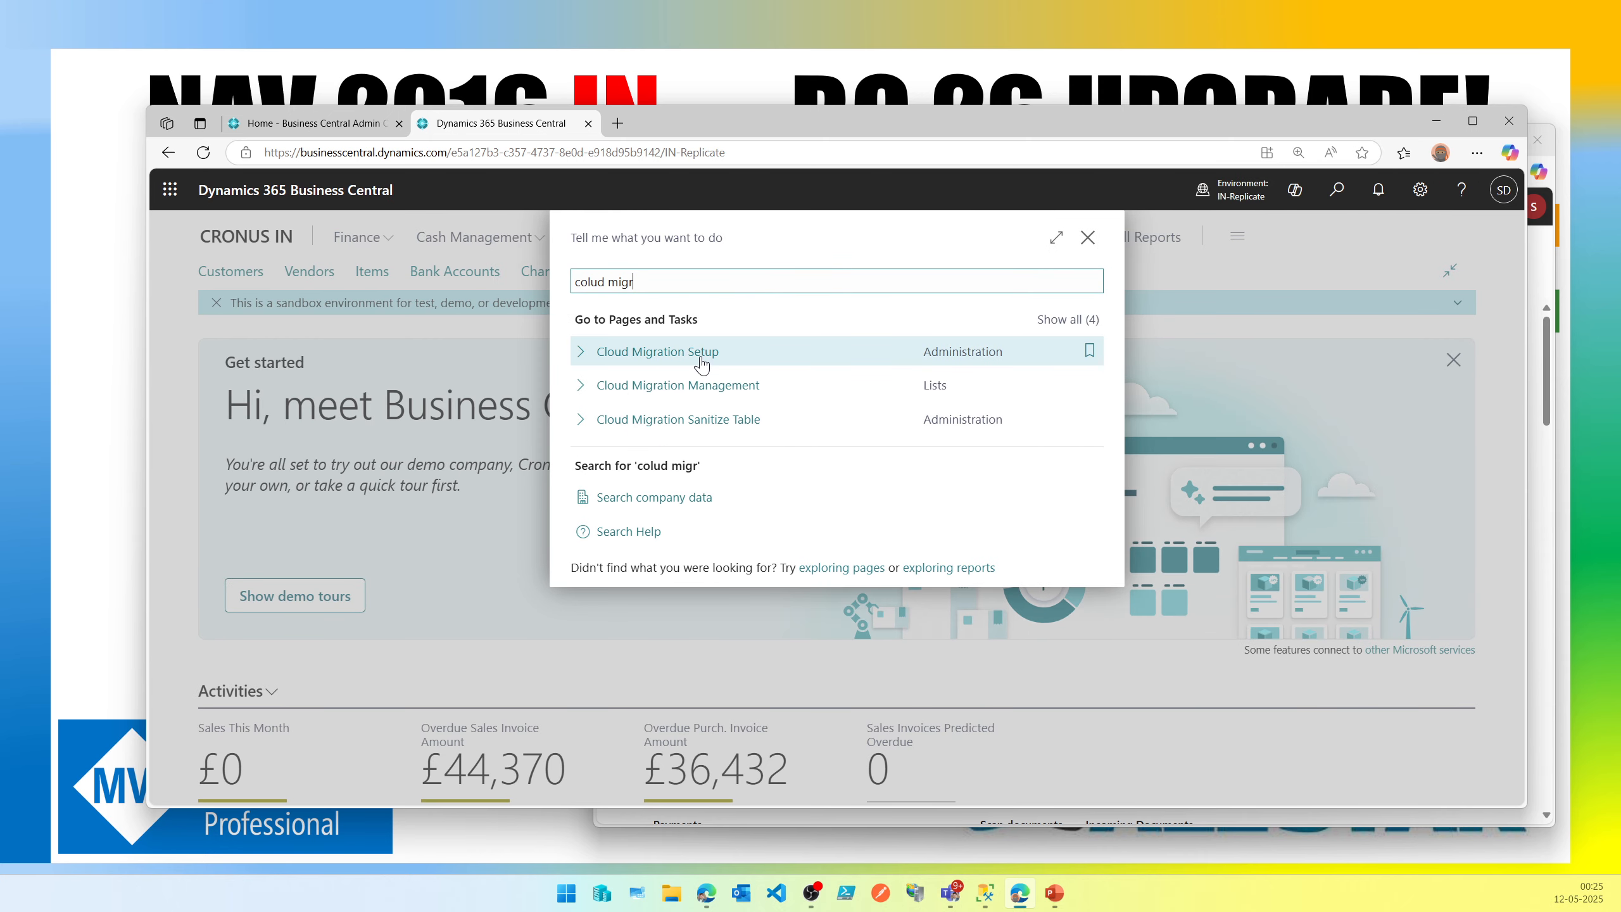
{"action": "left_click", "coordinate": [702, 364]}
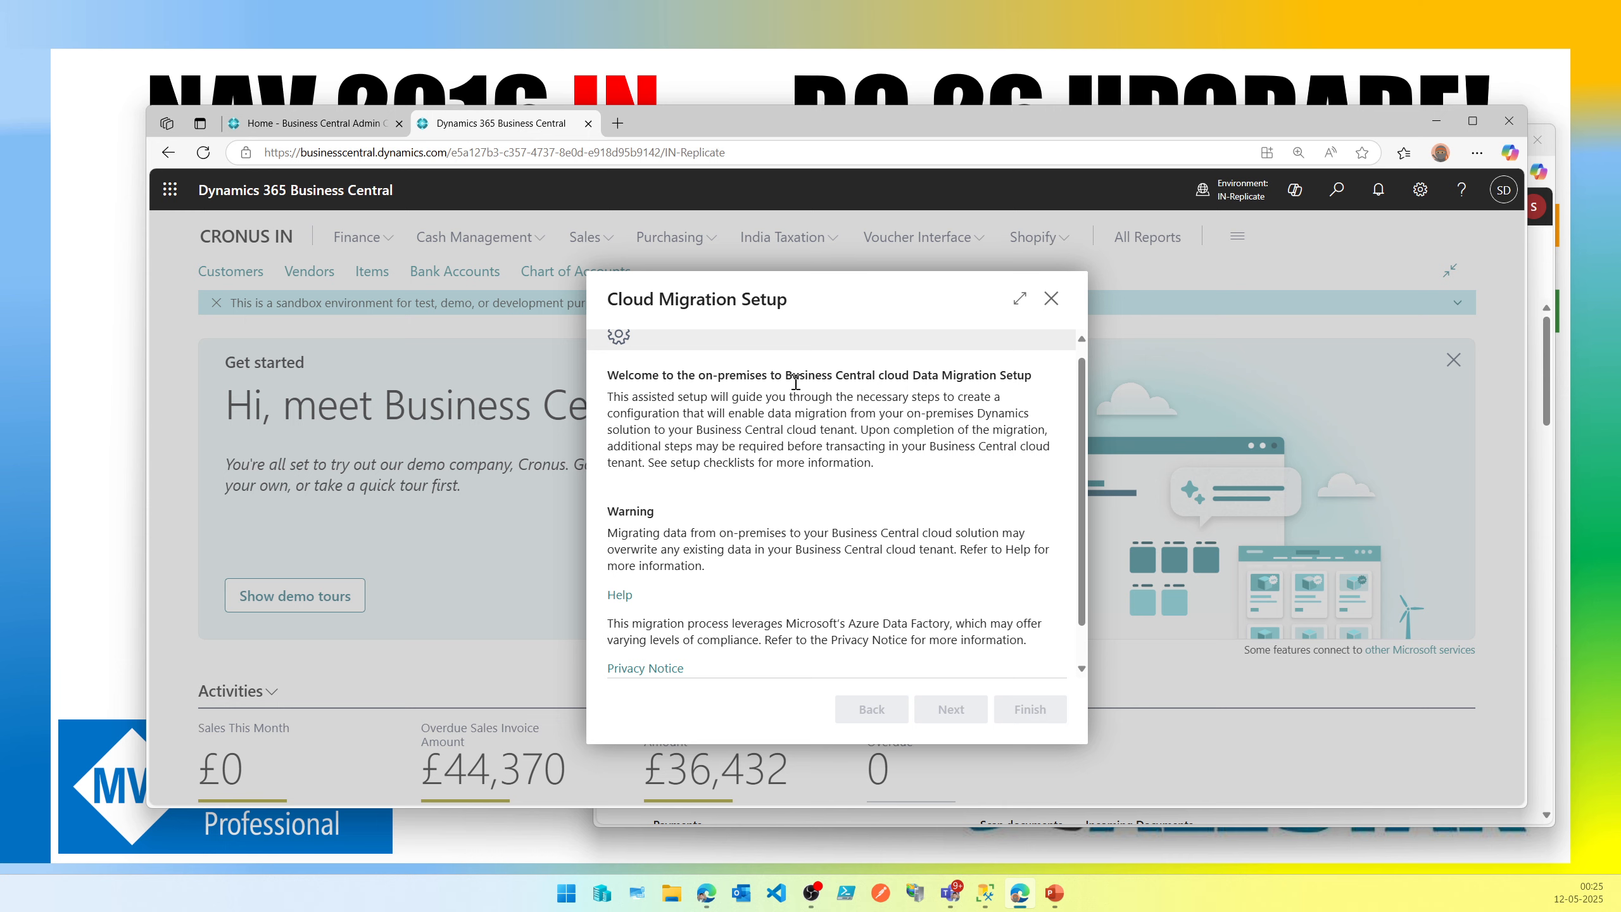
Accept the warning and privacy notice in Cloud Migration Setup and continue to the next page.
{"action": "left_click_drag", "start_coordinate": [796, 382], "coordinate": [974, 385]}
{"action": "scroll", "coordinate": [891, 474], "scroll_direction": "down", "scroll_amount": 1}
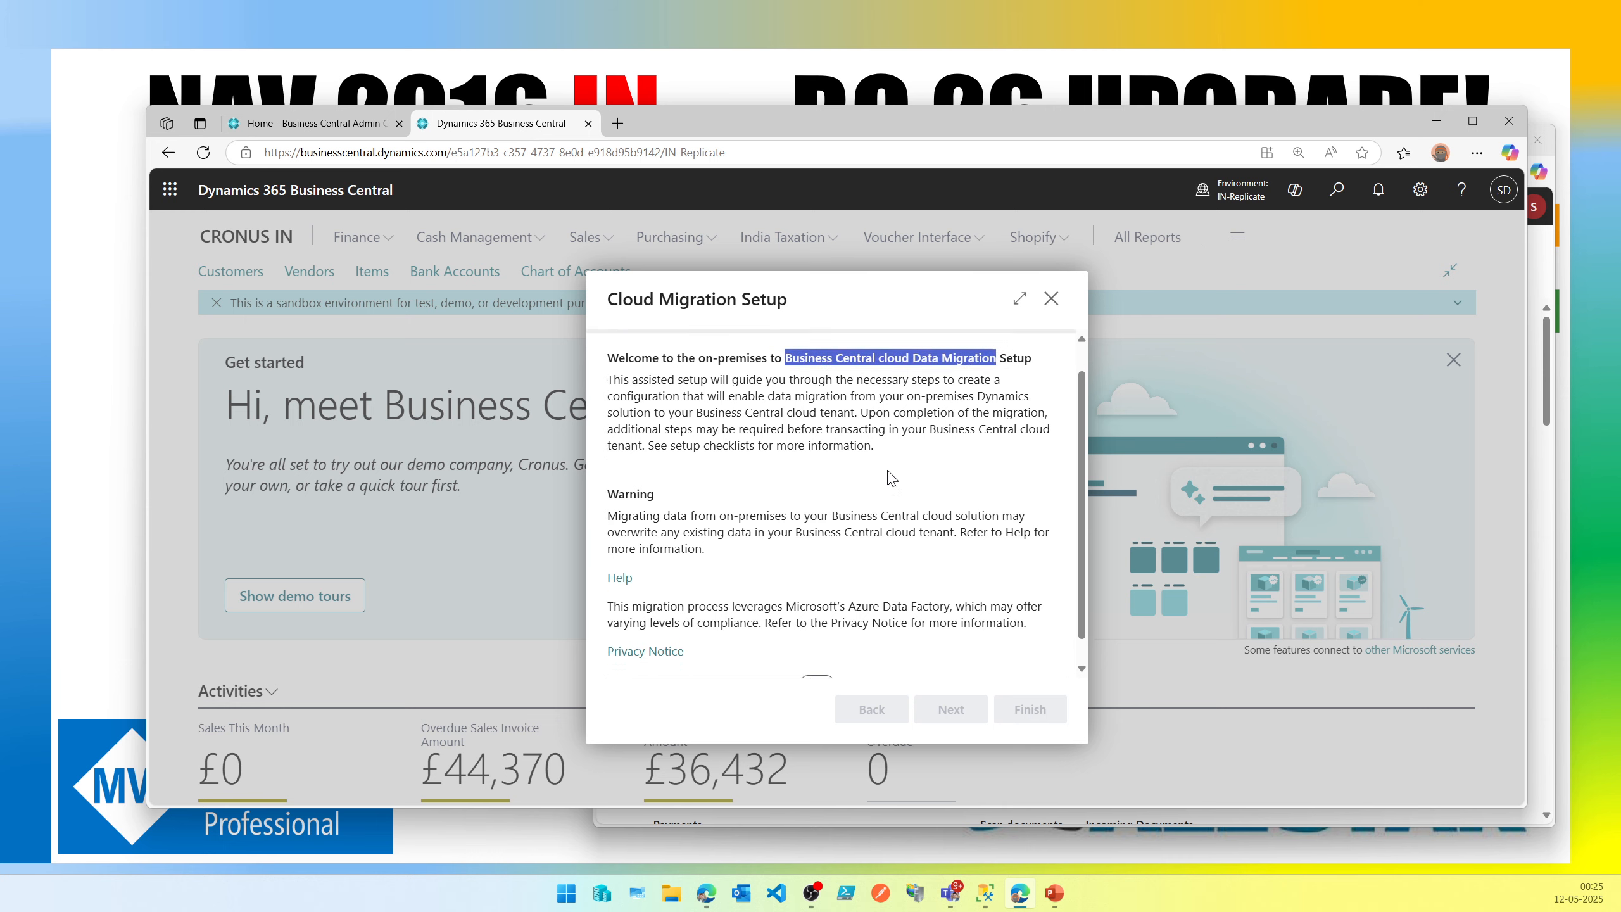
{"action": "scroll", "coordinate": [890, 474], "scroll_direction": "up", "scroll_amount": 2}
{"action": "scroll", "coordinate": [715, 670], "scroll_direction": "down", "scroll_amount": 2}
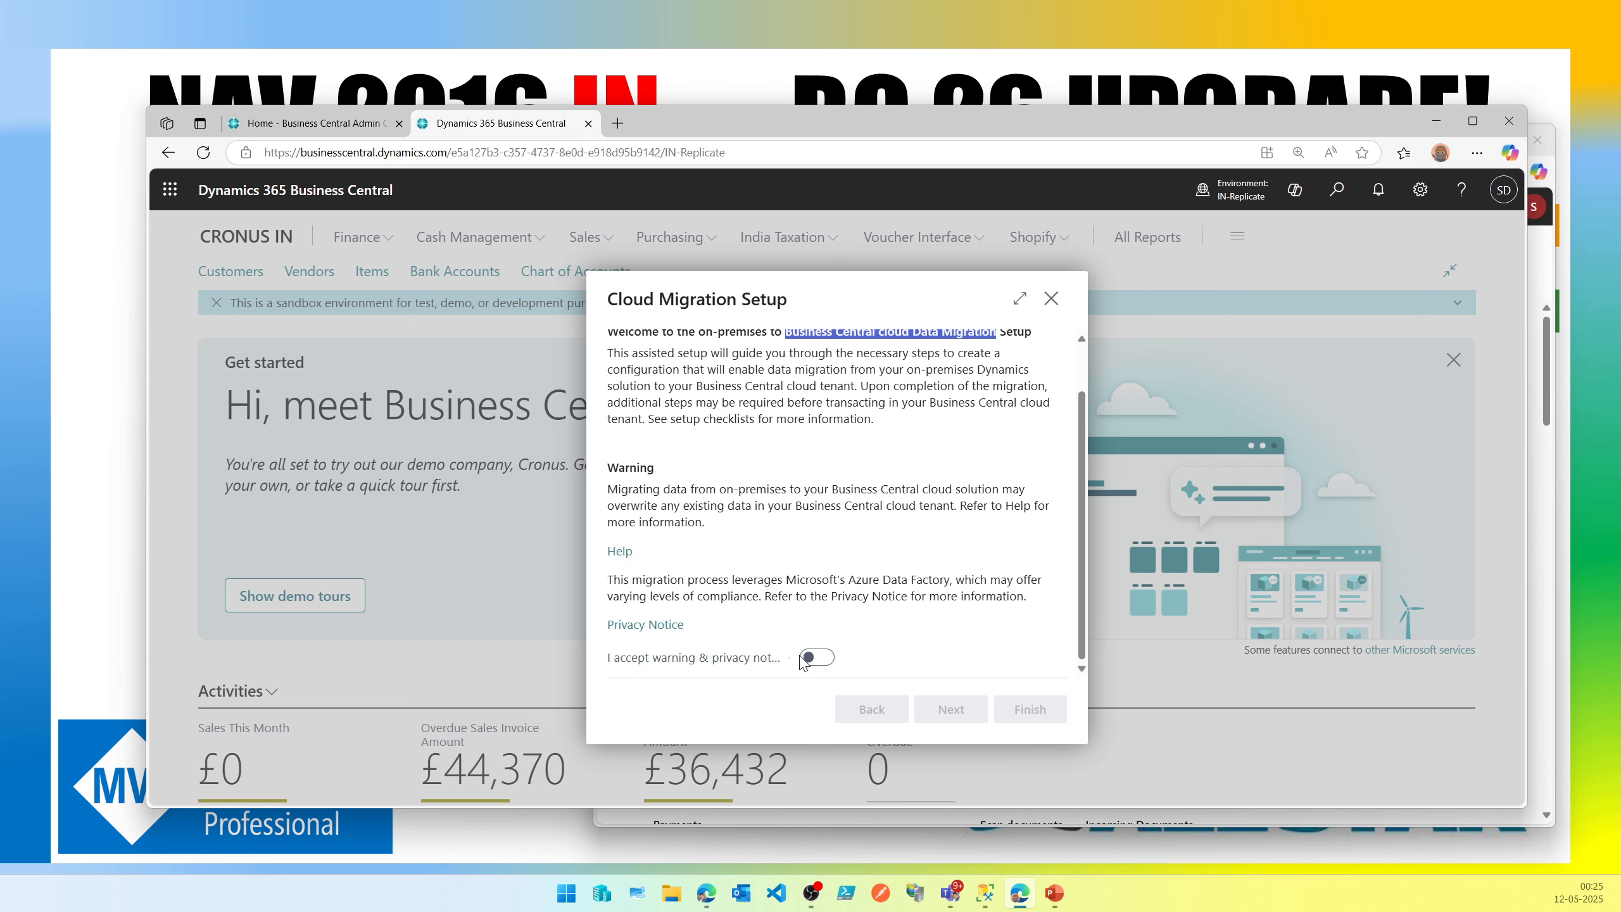
{"action": "left_click", "coordinate": [826, 662]}
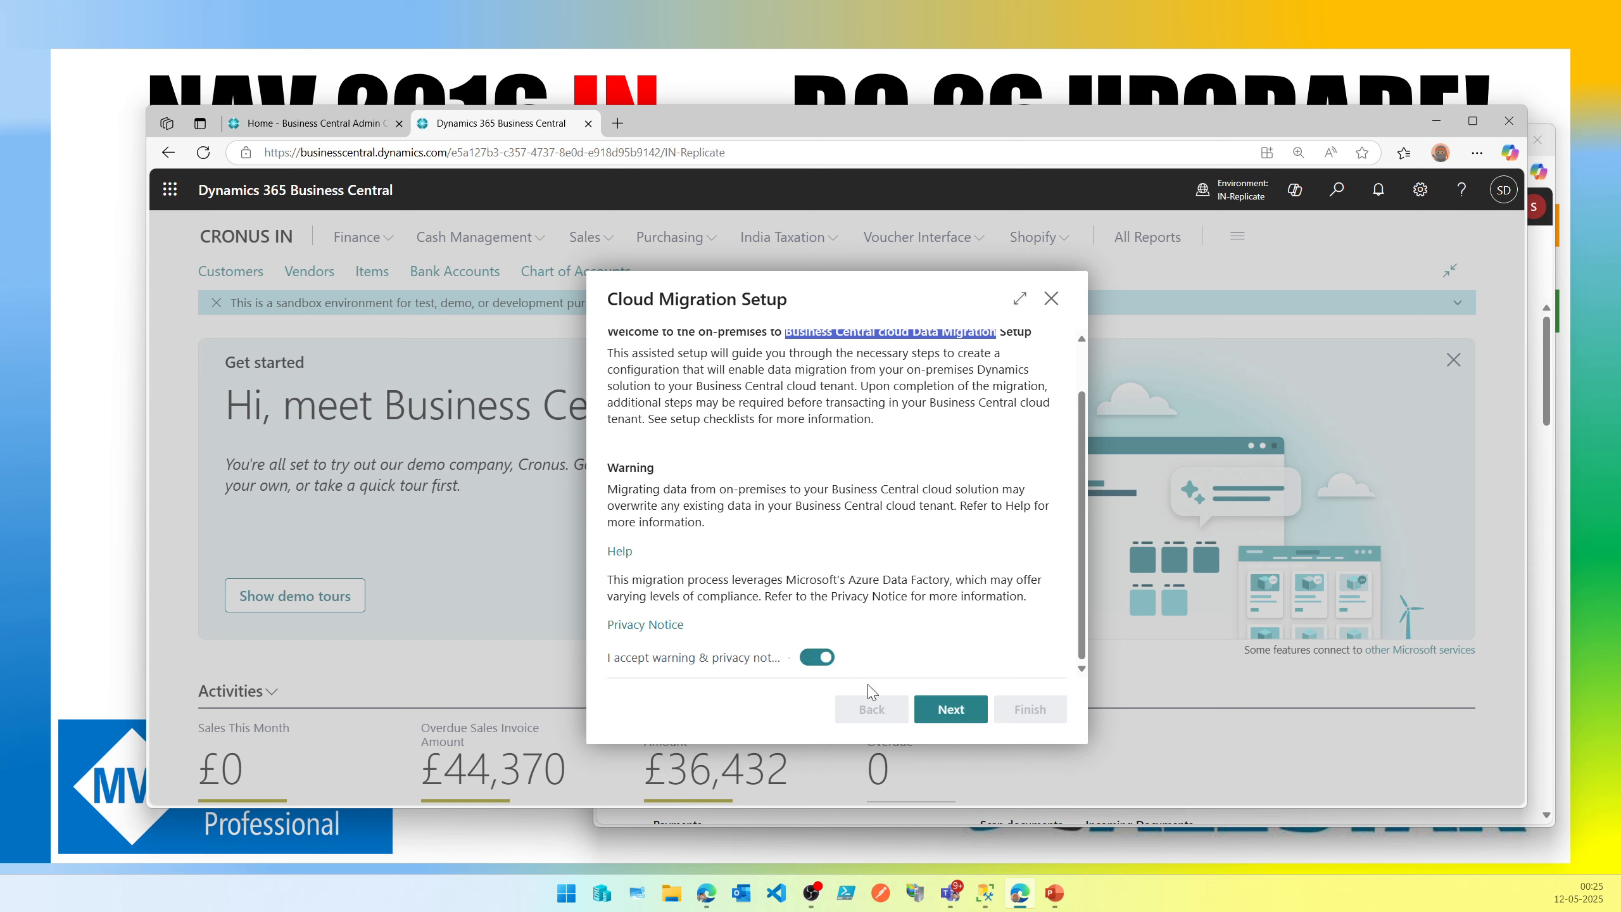
{"action": "left_click", "coordinate": [948, 711]}
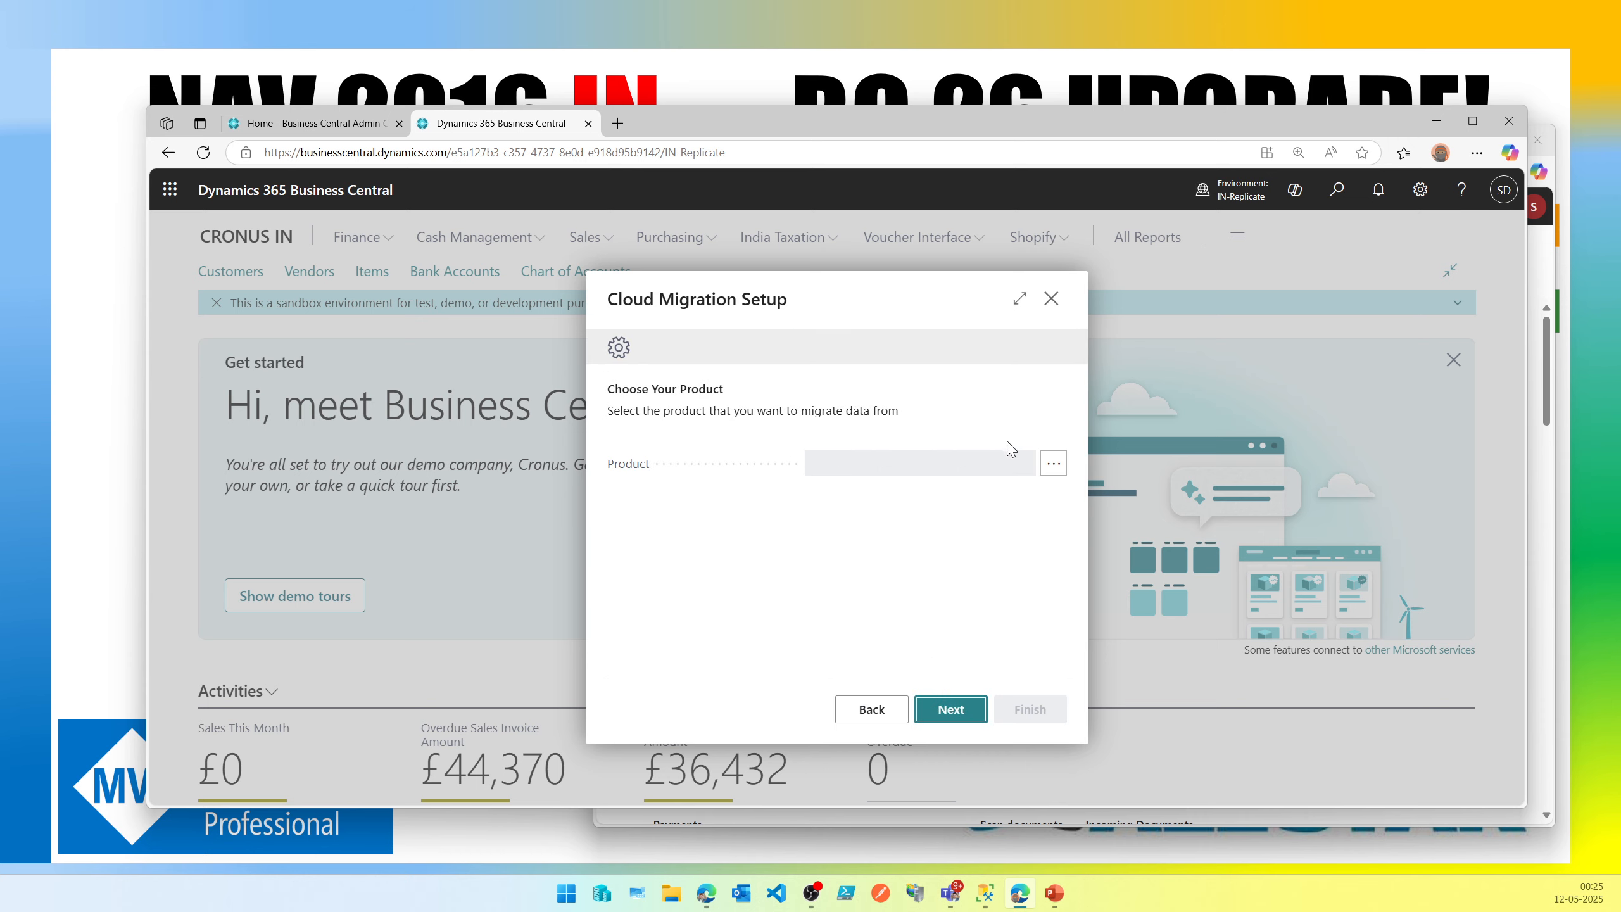
Choose Dynamics 365 Business Central earlier versions as the product to migrate from and continue.
{"action": "left_click", "coordinate": [1054, 464]}
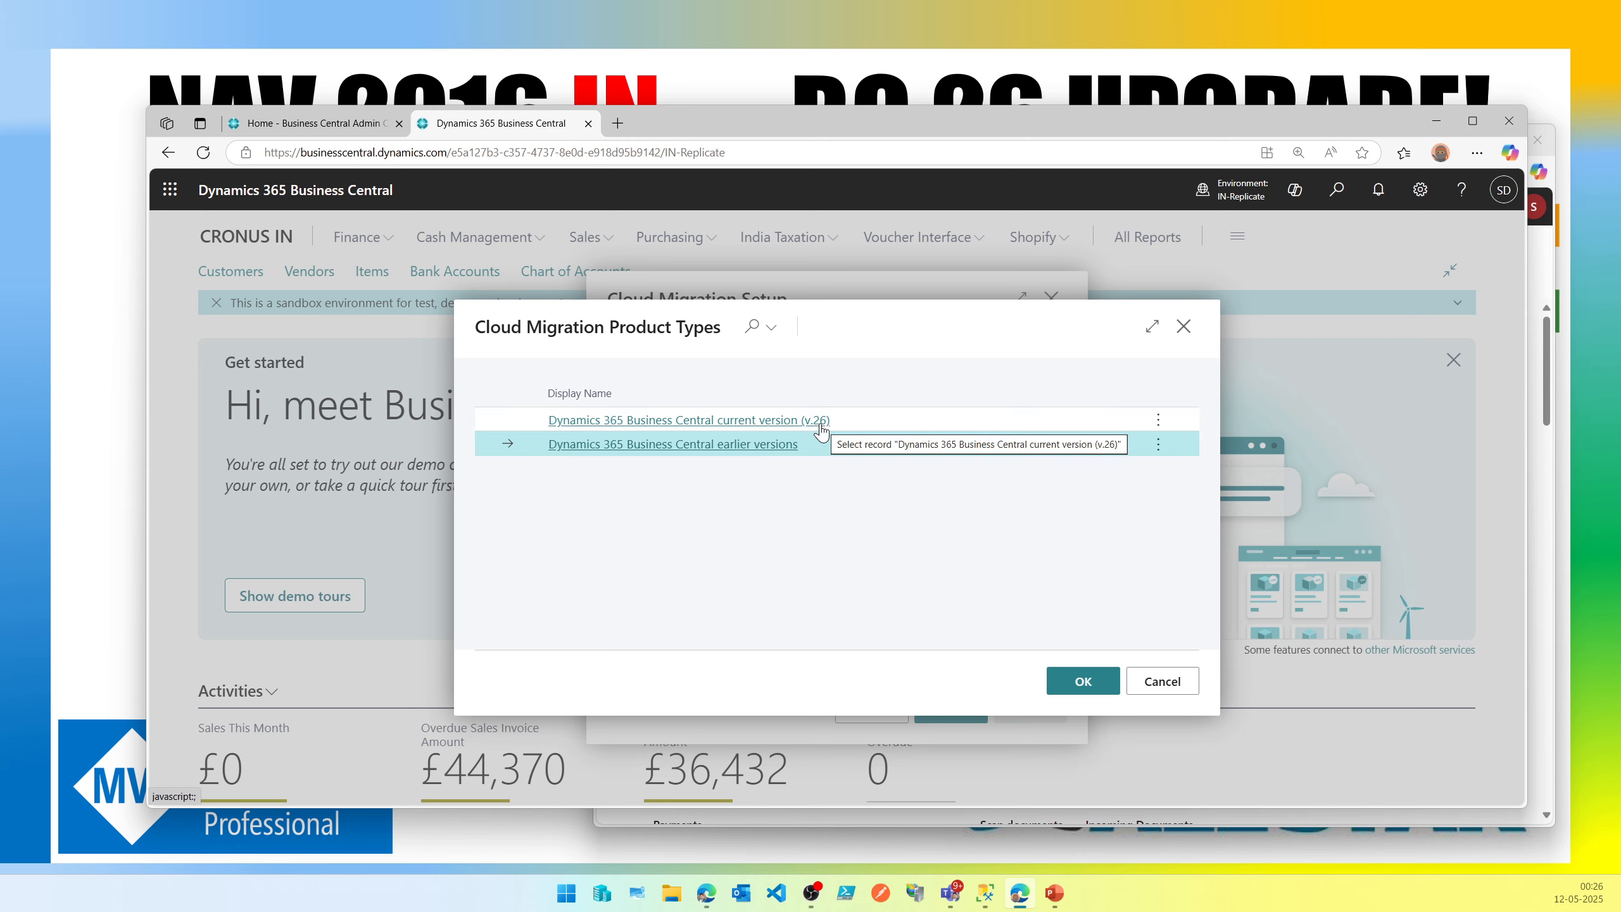
{"action": "left_click_drag", "start_coordinate": [1066, 116], "coordinate": [994, 393]}
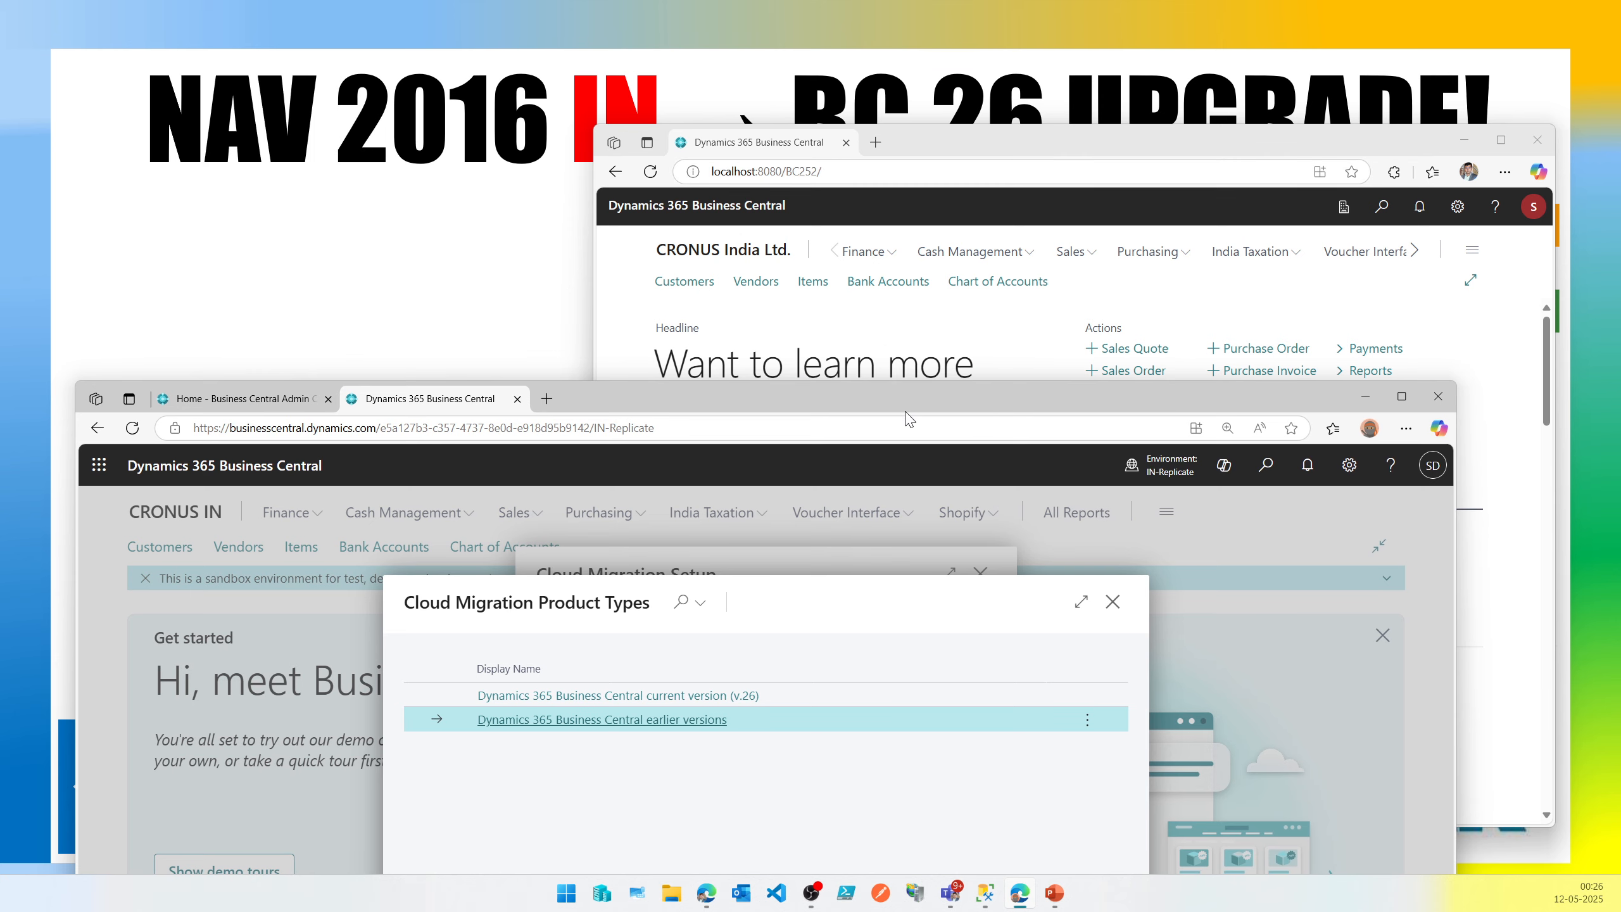
{"action": "left_click_drag", "start_coordinate": [916, 397], "coordinate": [964, 127]}
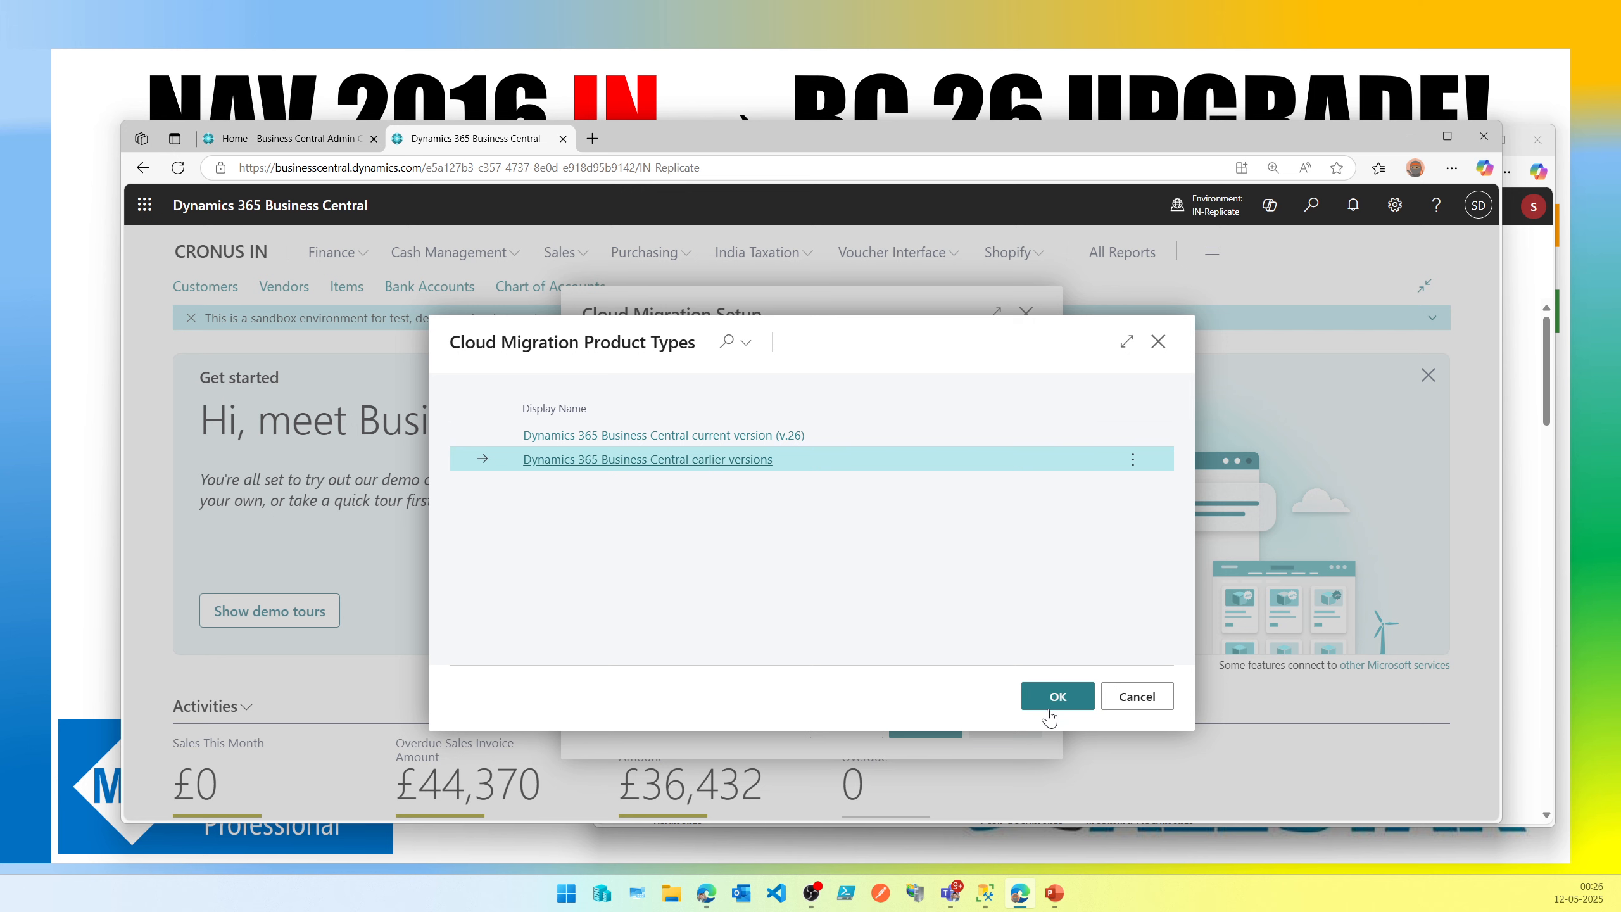
{"action": "left_click", "coordinate": [1043, 705]}
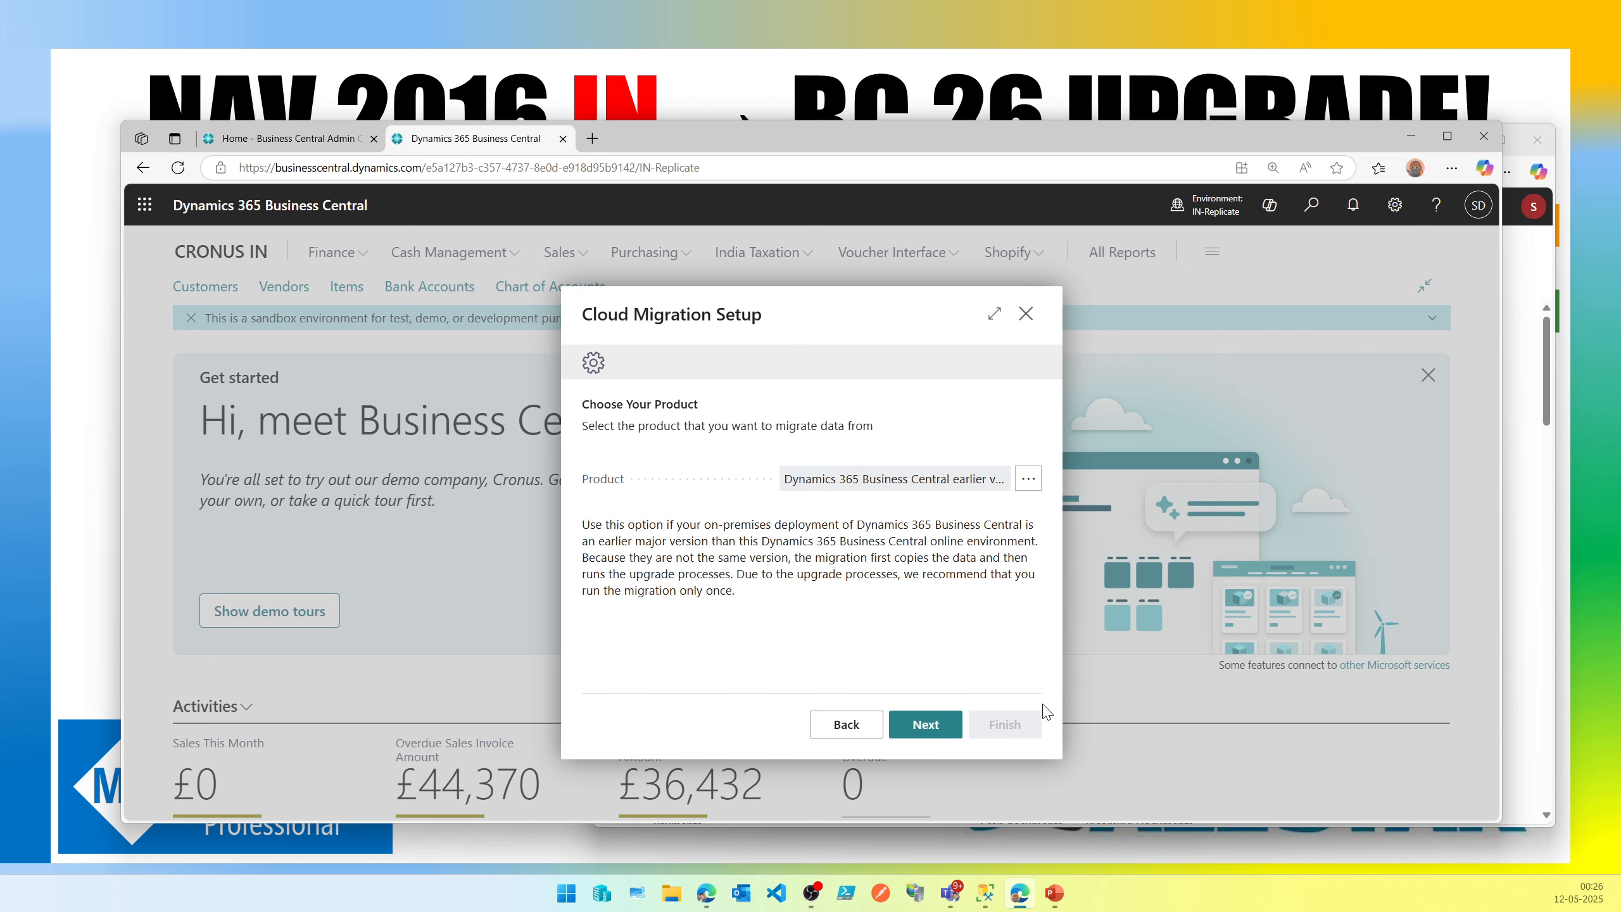
{"action": "left_click", "coordinate": [954, 733]}
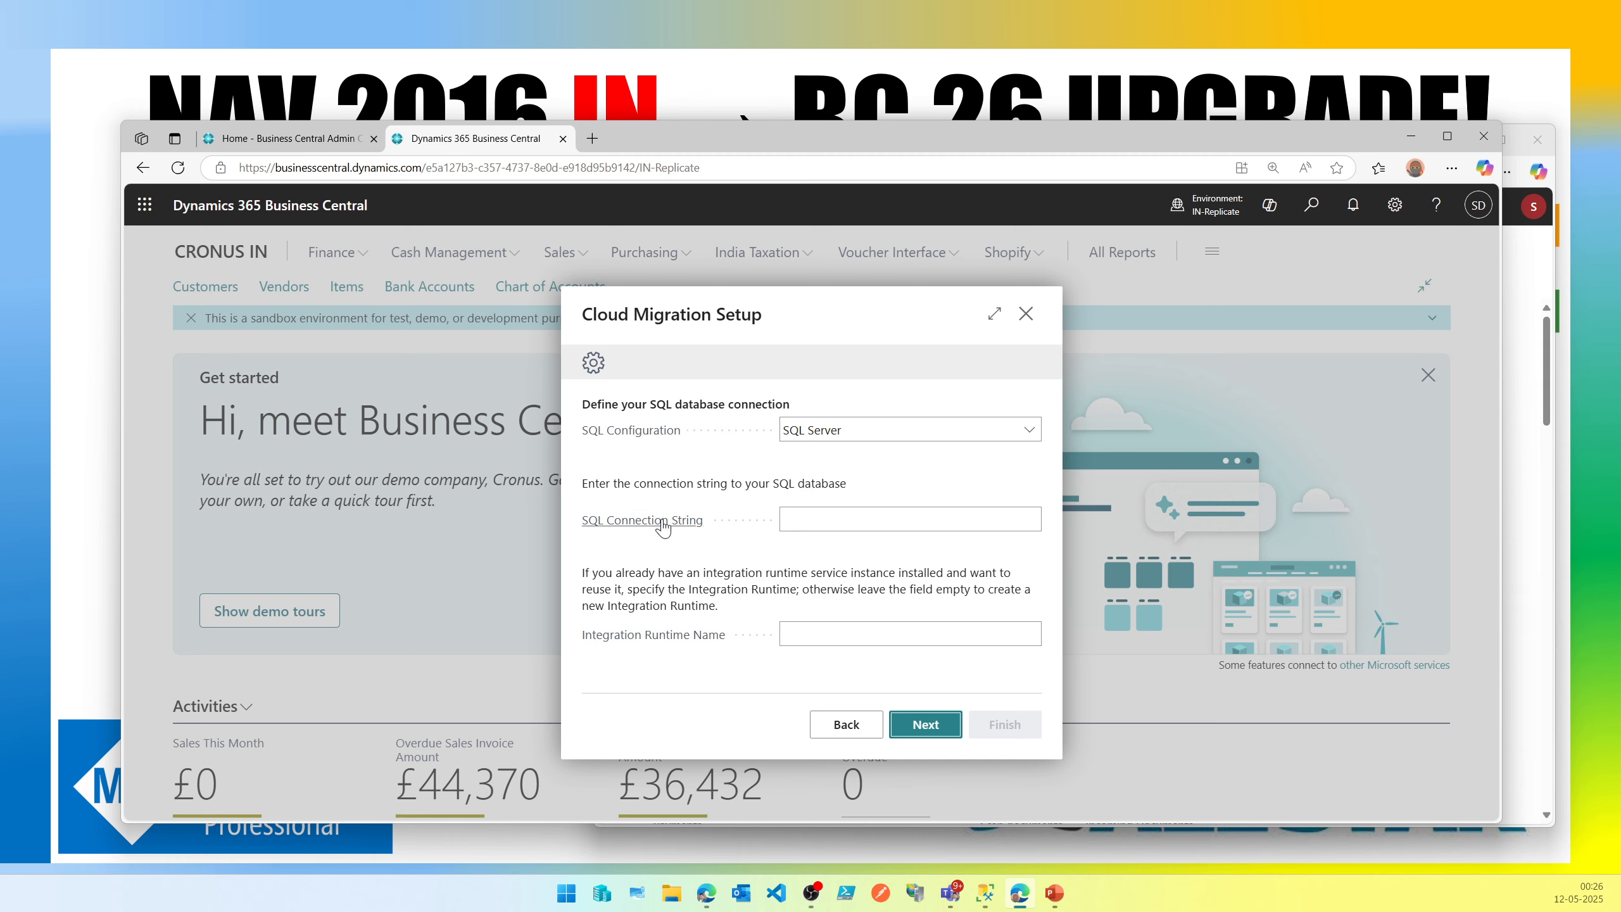
Copy the sample connection string from the SQL Connection String field's help tooltip.
{"action": "left_click", "coordinate": [663, 525]}
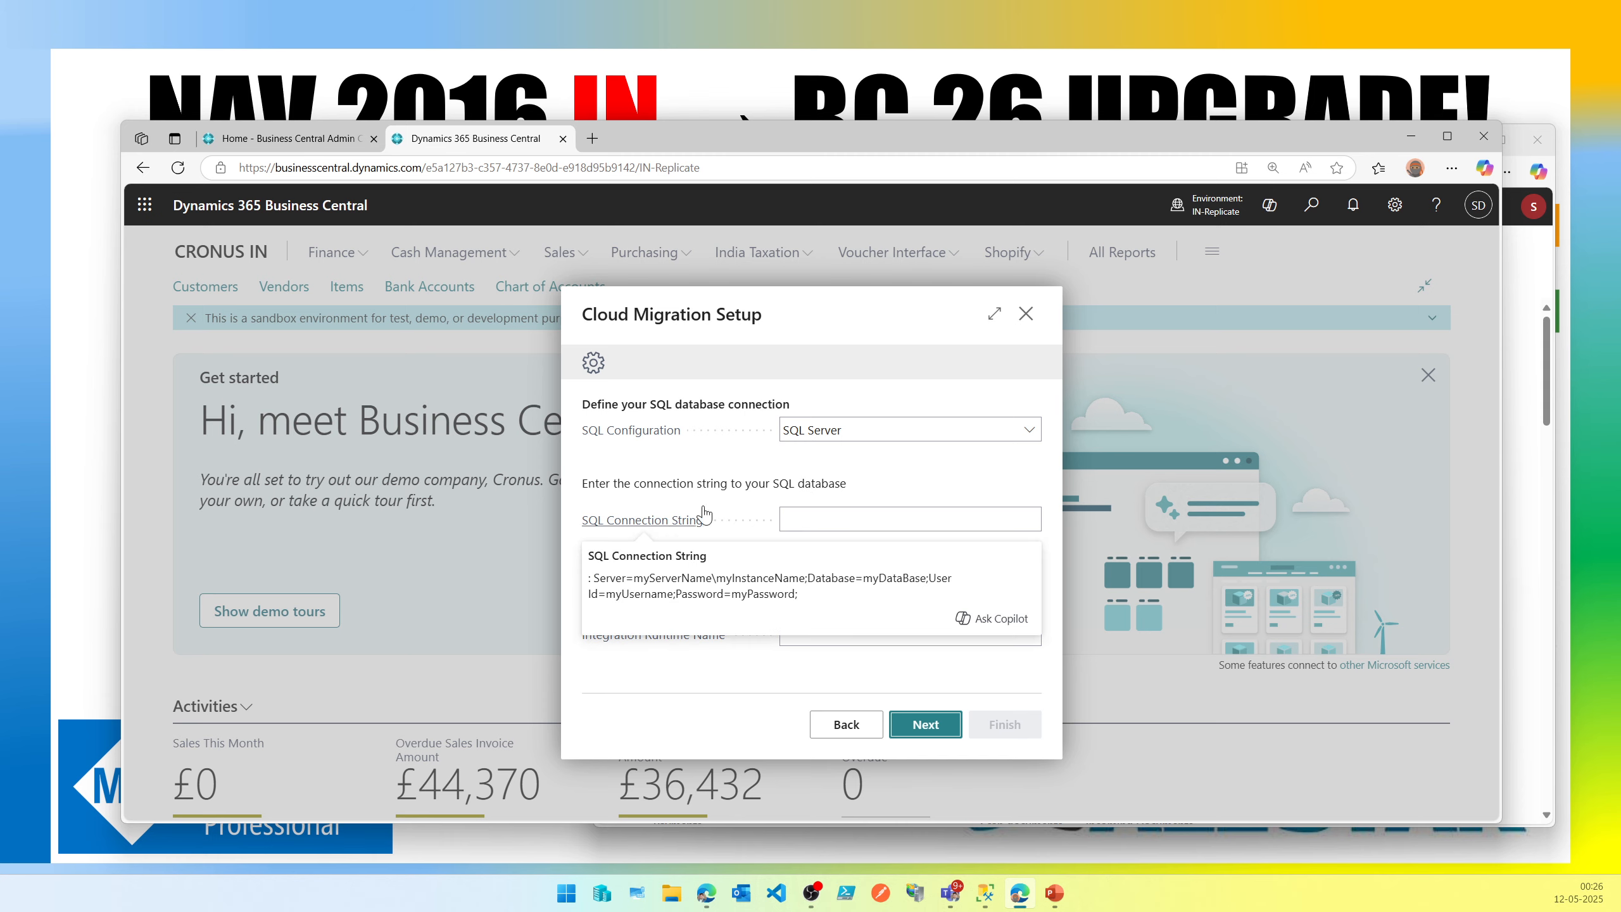
{"action": "left_click", "coordinate": [661, 529]}
{"action": "left_click", "coordinate": [659, 529]}
{"action": "left_click_drag", "start_coordinate": [596, 578], "coordinate": [810, 603]}
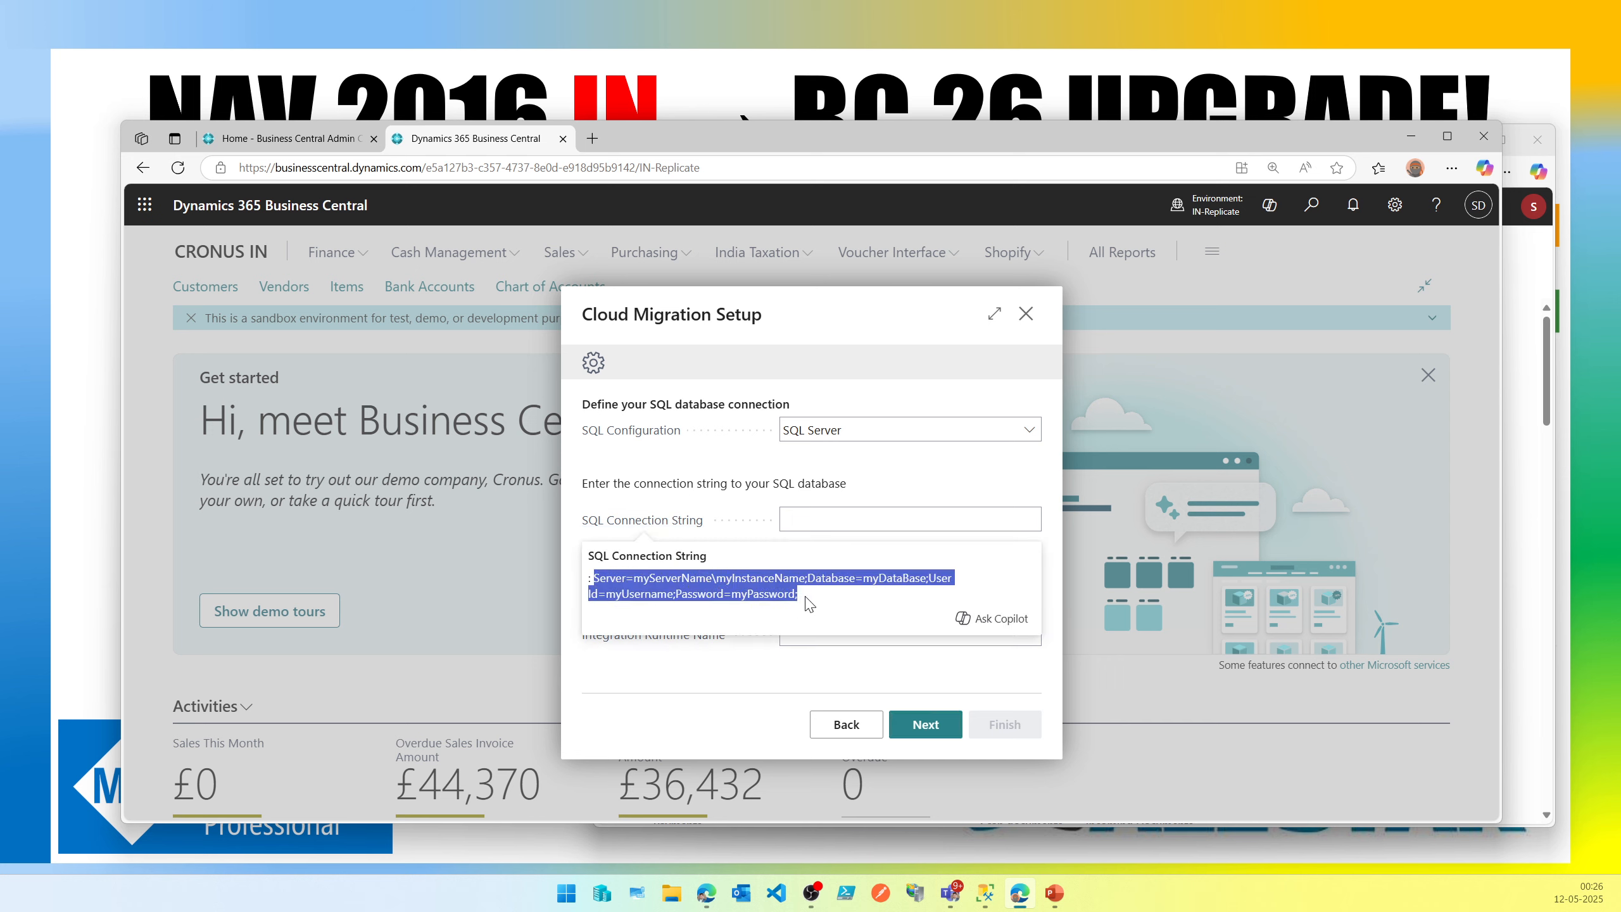
{"action": "mouse_move", "coordinate": [832, 551]}
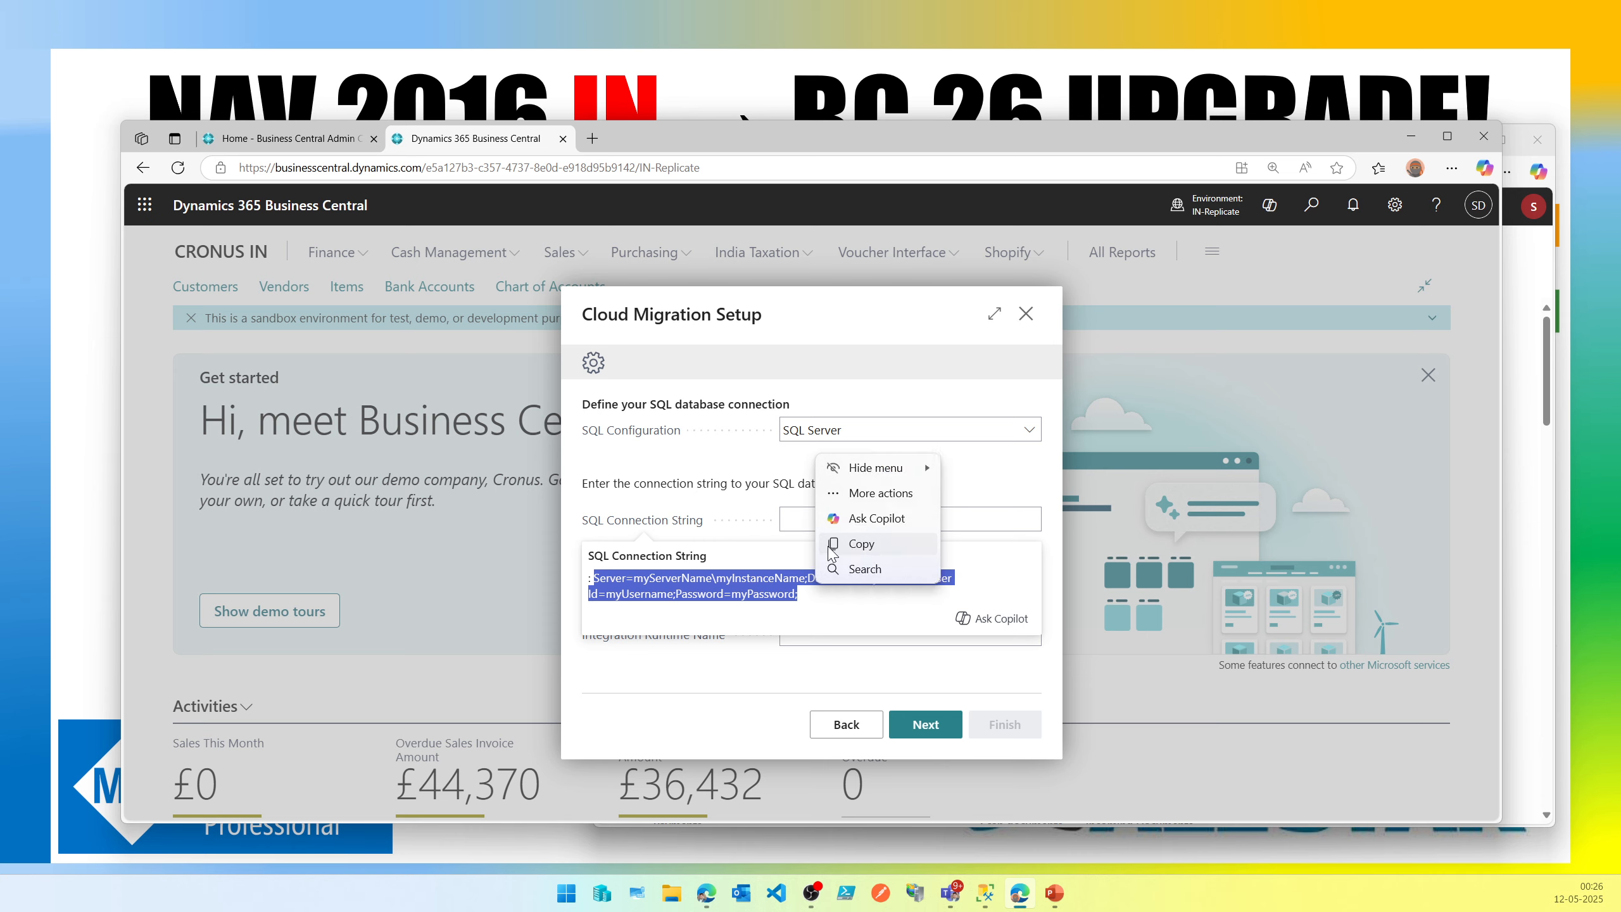
{"action": "left_click", "coordinate": [831, 544]}
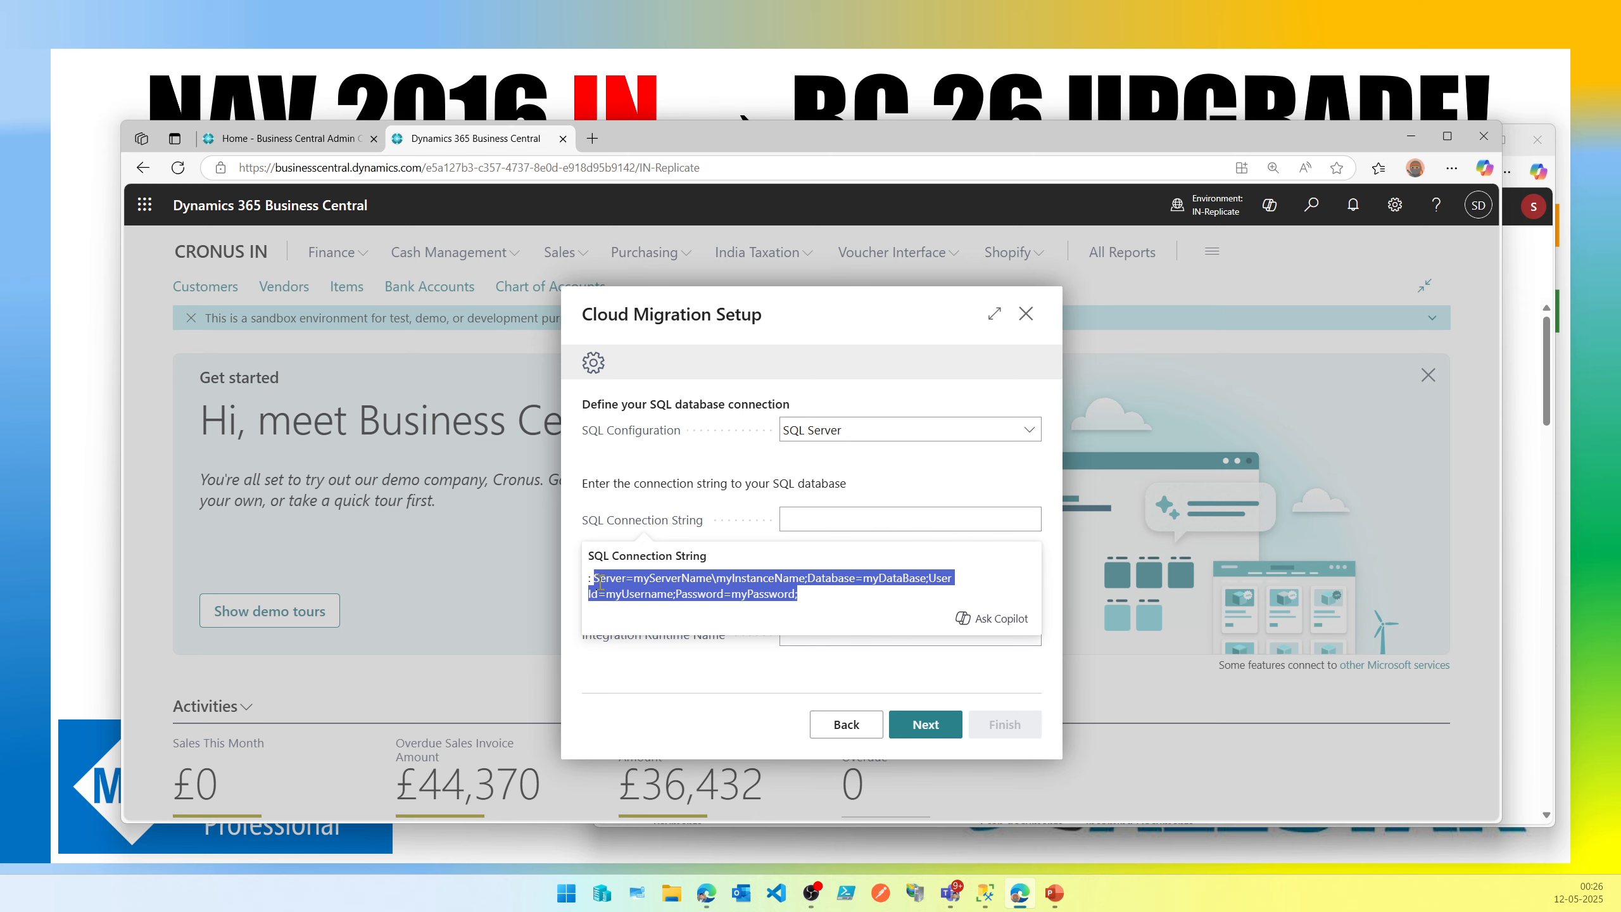
Open Notepad, paste the sample SQL connection string into it, and enlarge the window.
{"action": "right_click", "coordinate": [604, 581]}
{"action": "left_click", "coordinate": [631, 595]}
{"action": "key", "text": "super"}
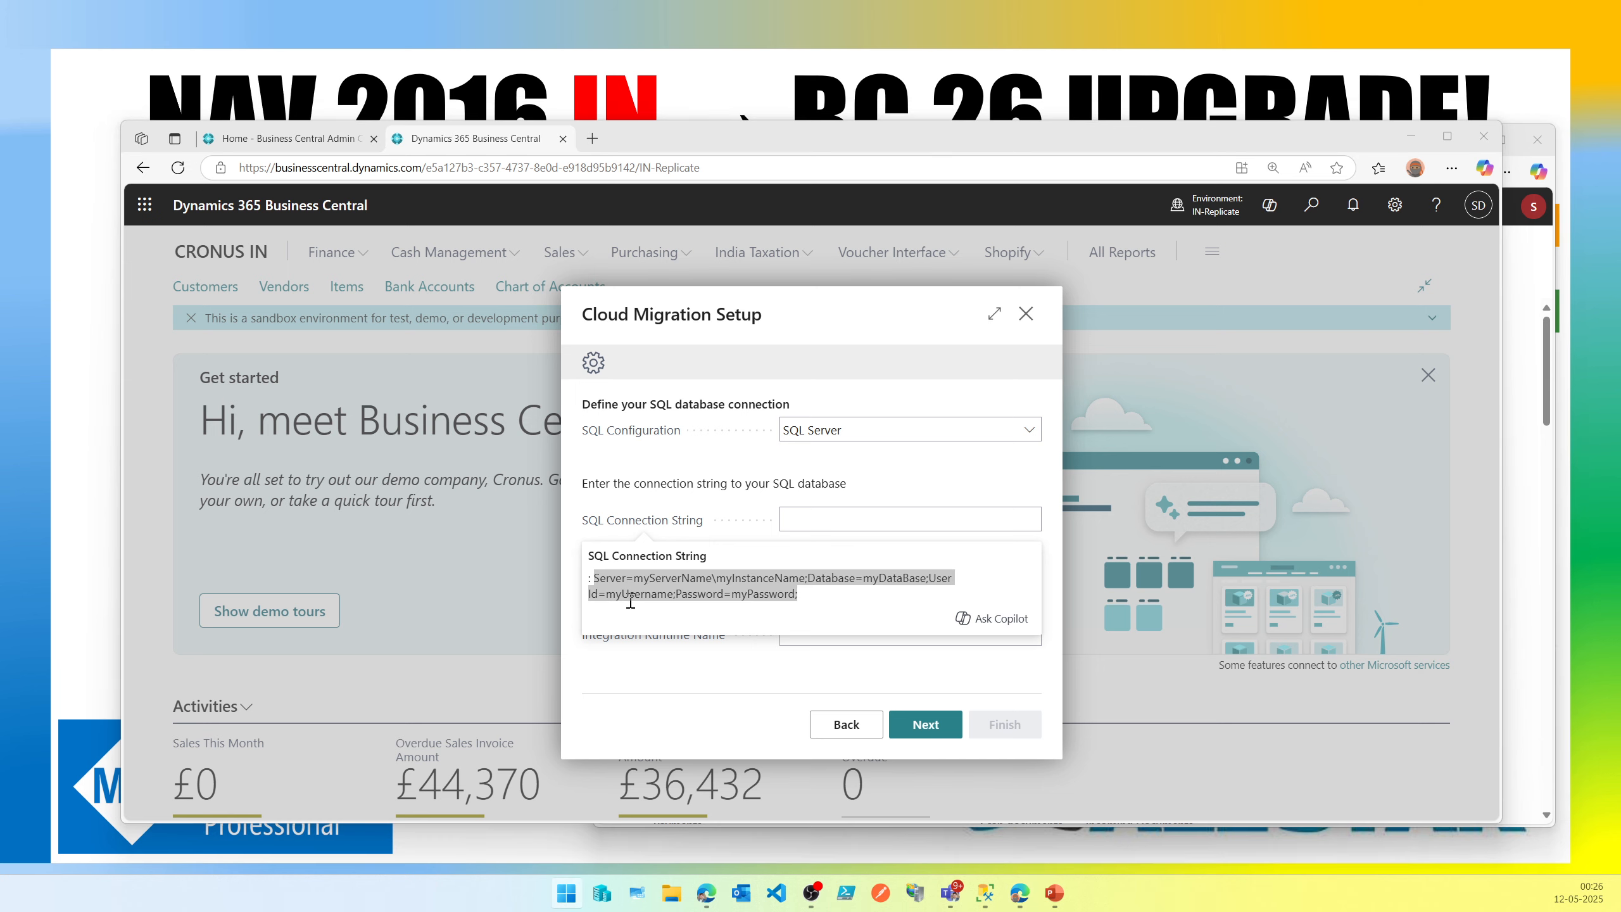
{"action": "key", "text": "Return"}
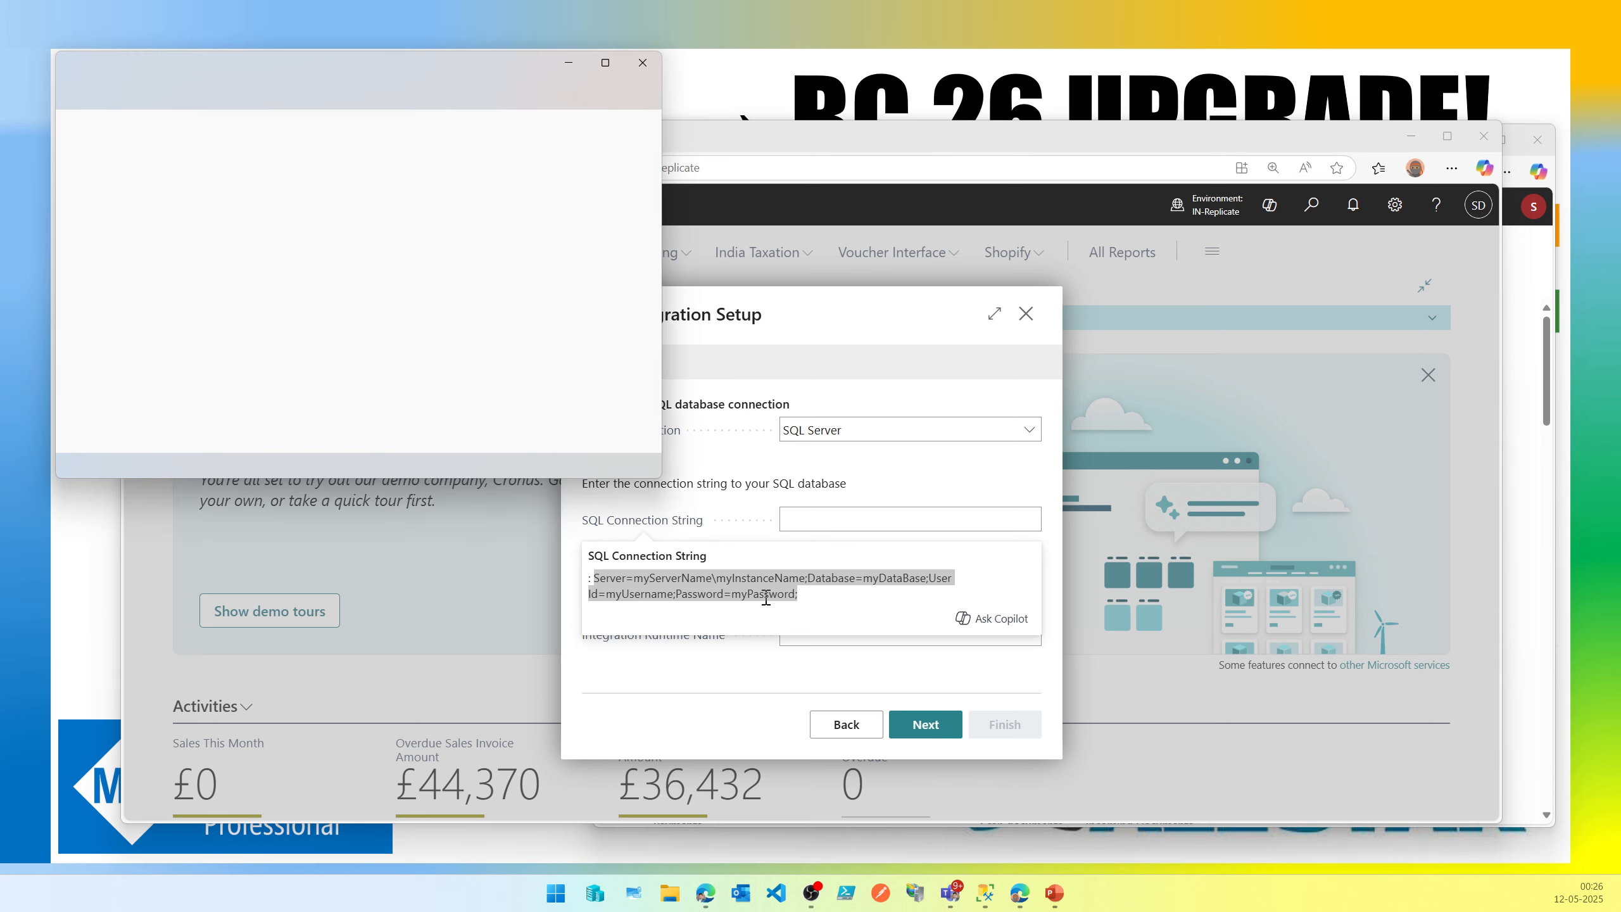
{"action": "left_click", "coordinate": [568, 63]}
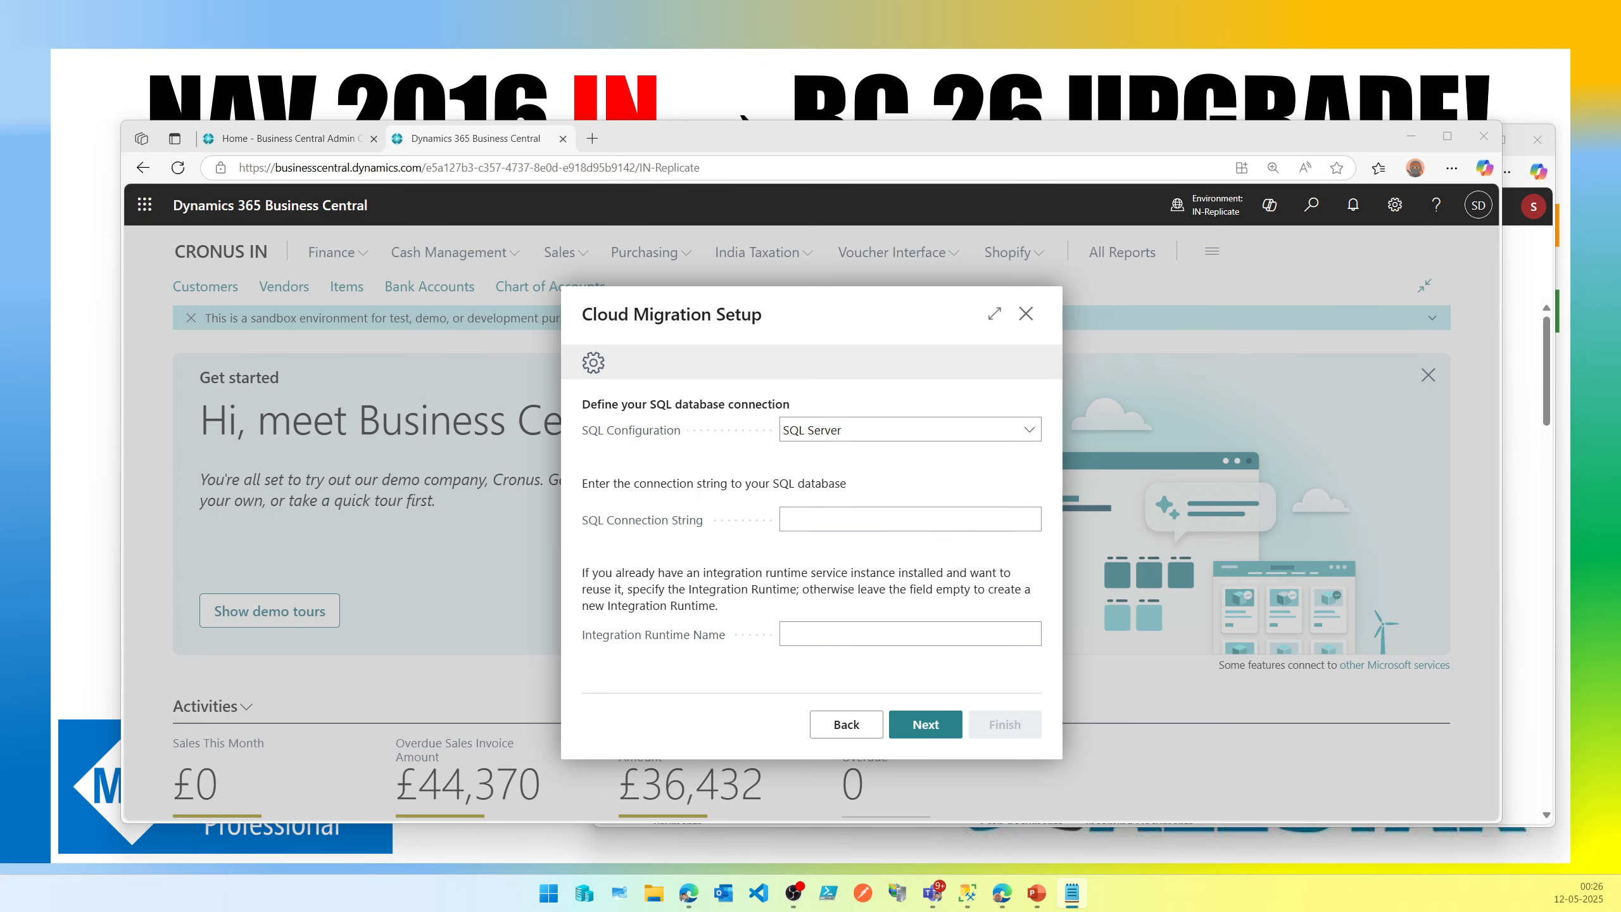
{"action": "left_click_drag", "start_coordinate": [0, 152], "coordinate": [651, 172]}
{"action": "key", "text": "ctrl+v"}
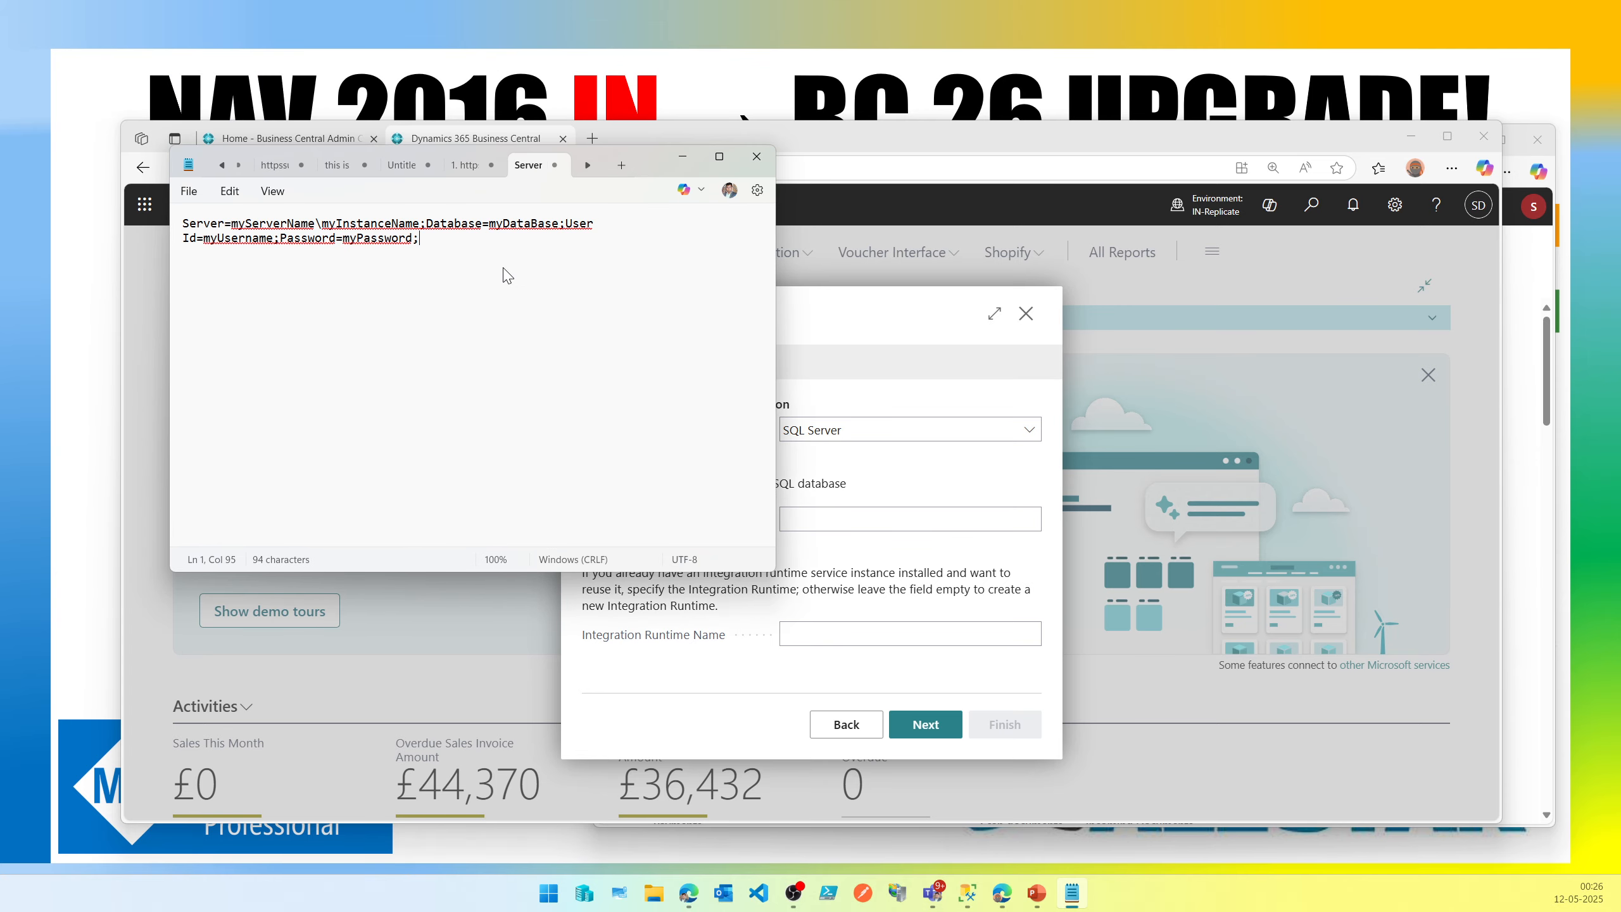
{"action": "scroll", "coordinate": [504, 278], "scroll_direction": "up", "scroll_amount": 4}
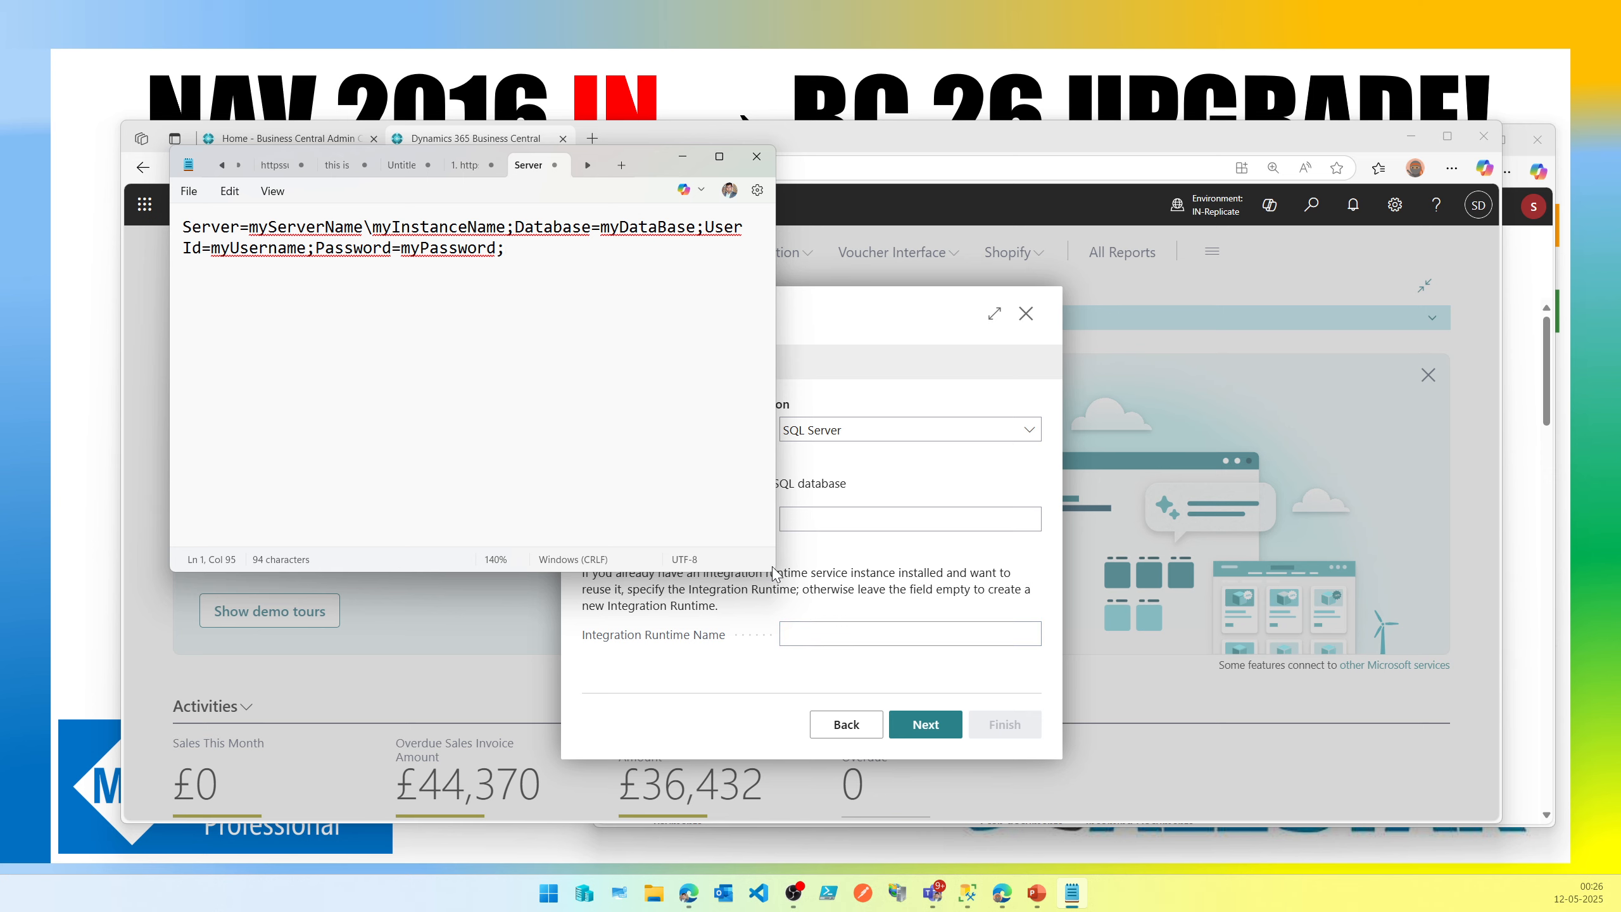
{"action": "left_click_drag", "start_coordinate": [775, 571], "coordinate": [1187, 669]}
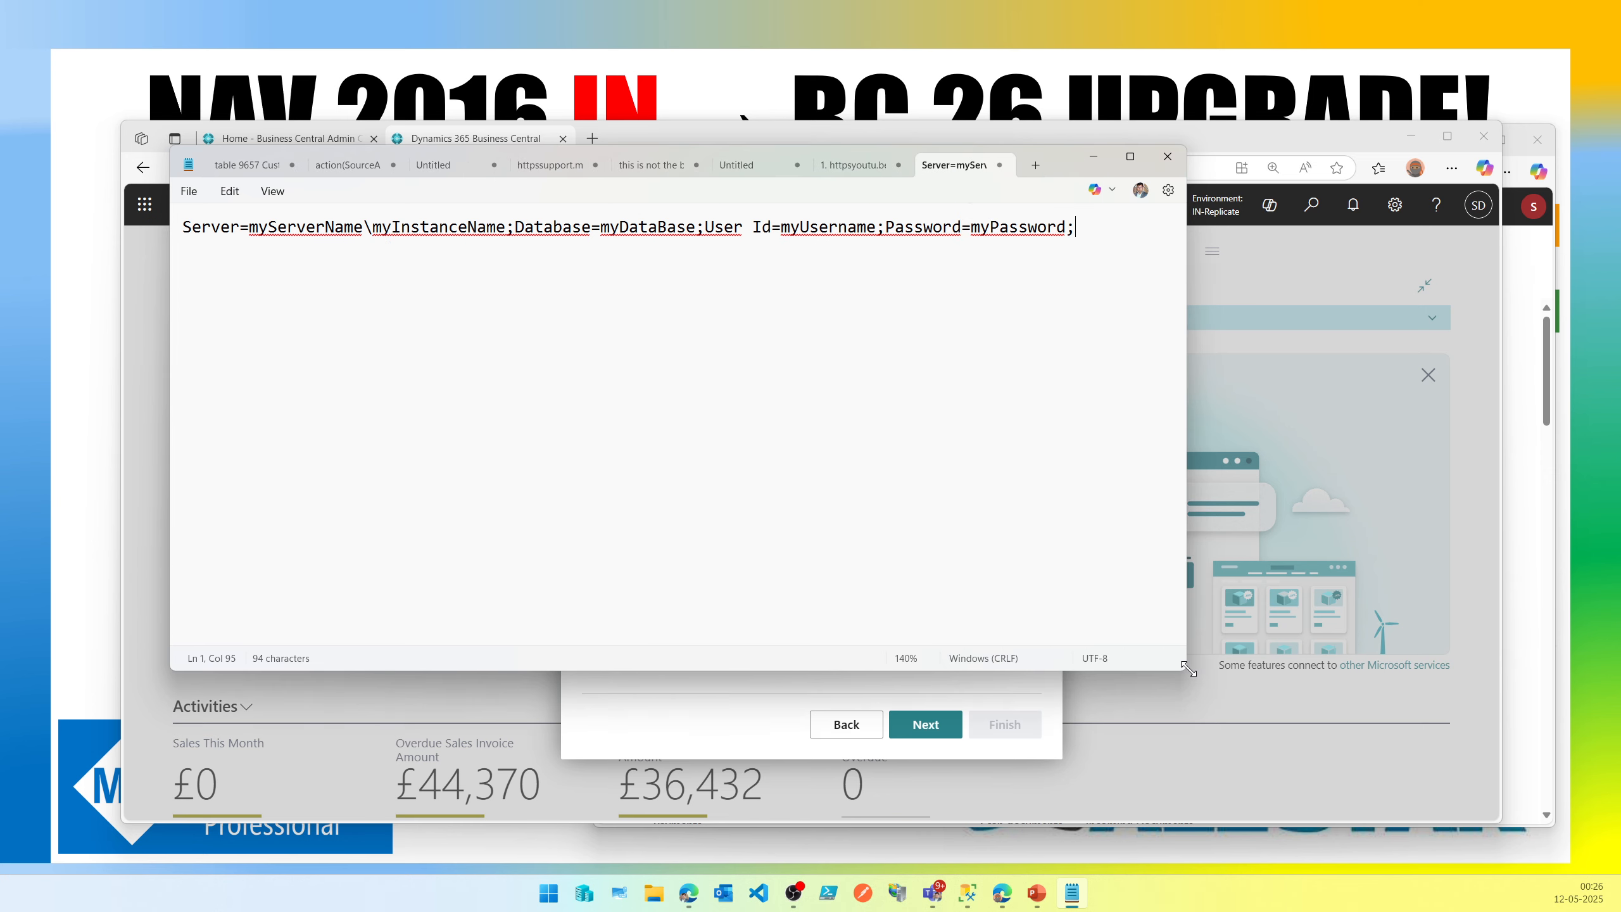
Replace the server name placeholder in the connection string with localhost.
{"action": "left_click", "coordinate": [968, 893]}
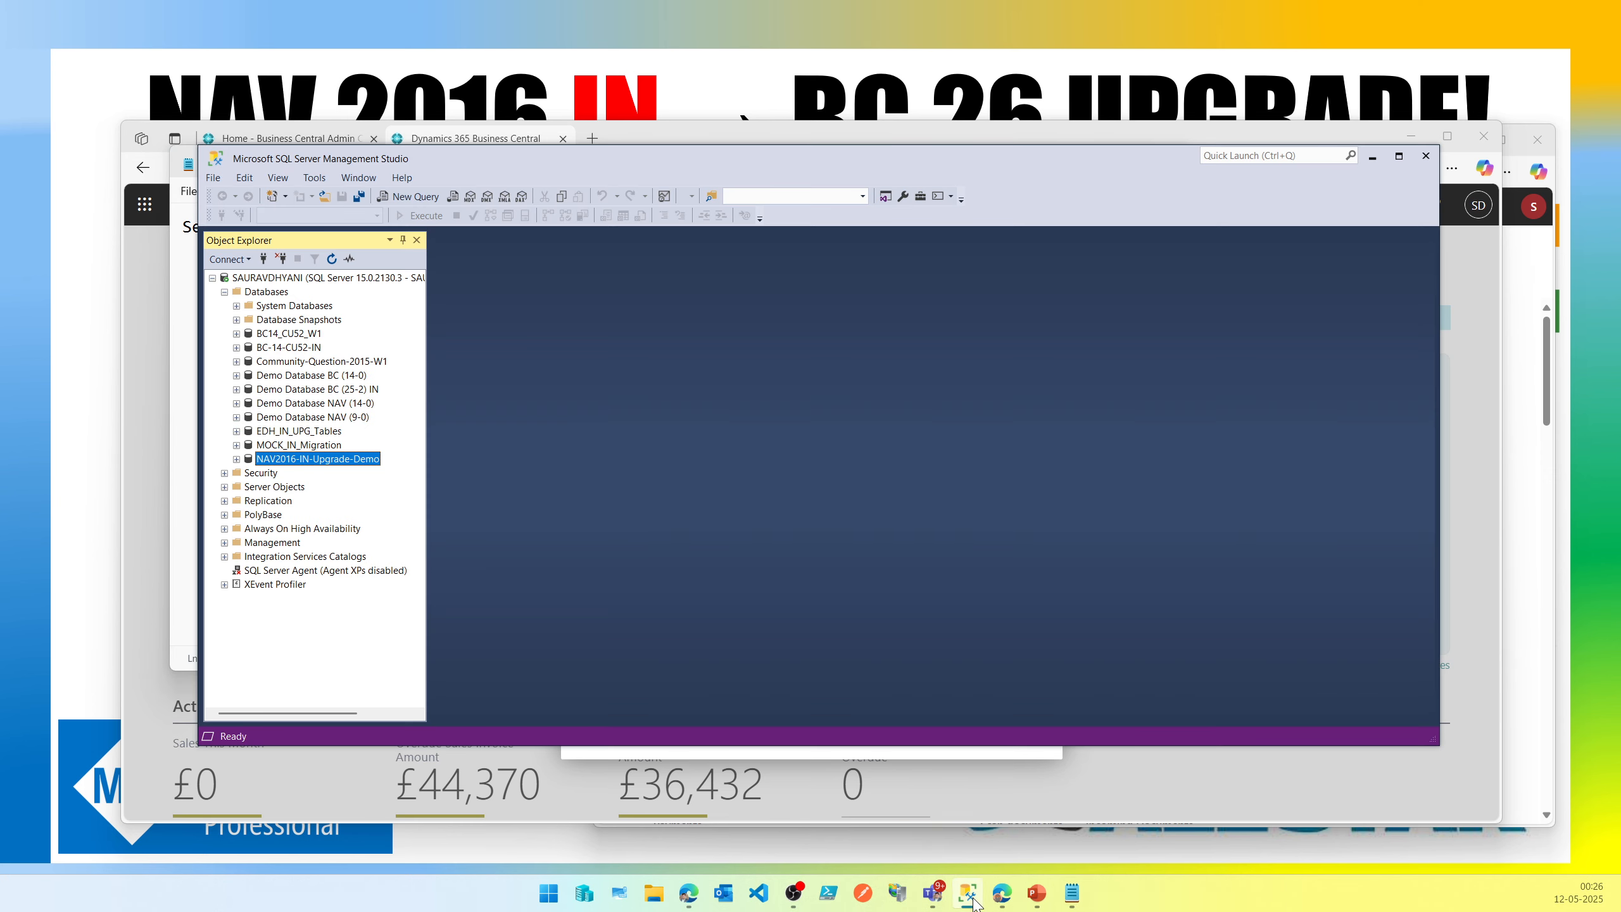
{"action": "left_click", "coordinate": [271, 279]}
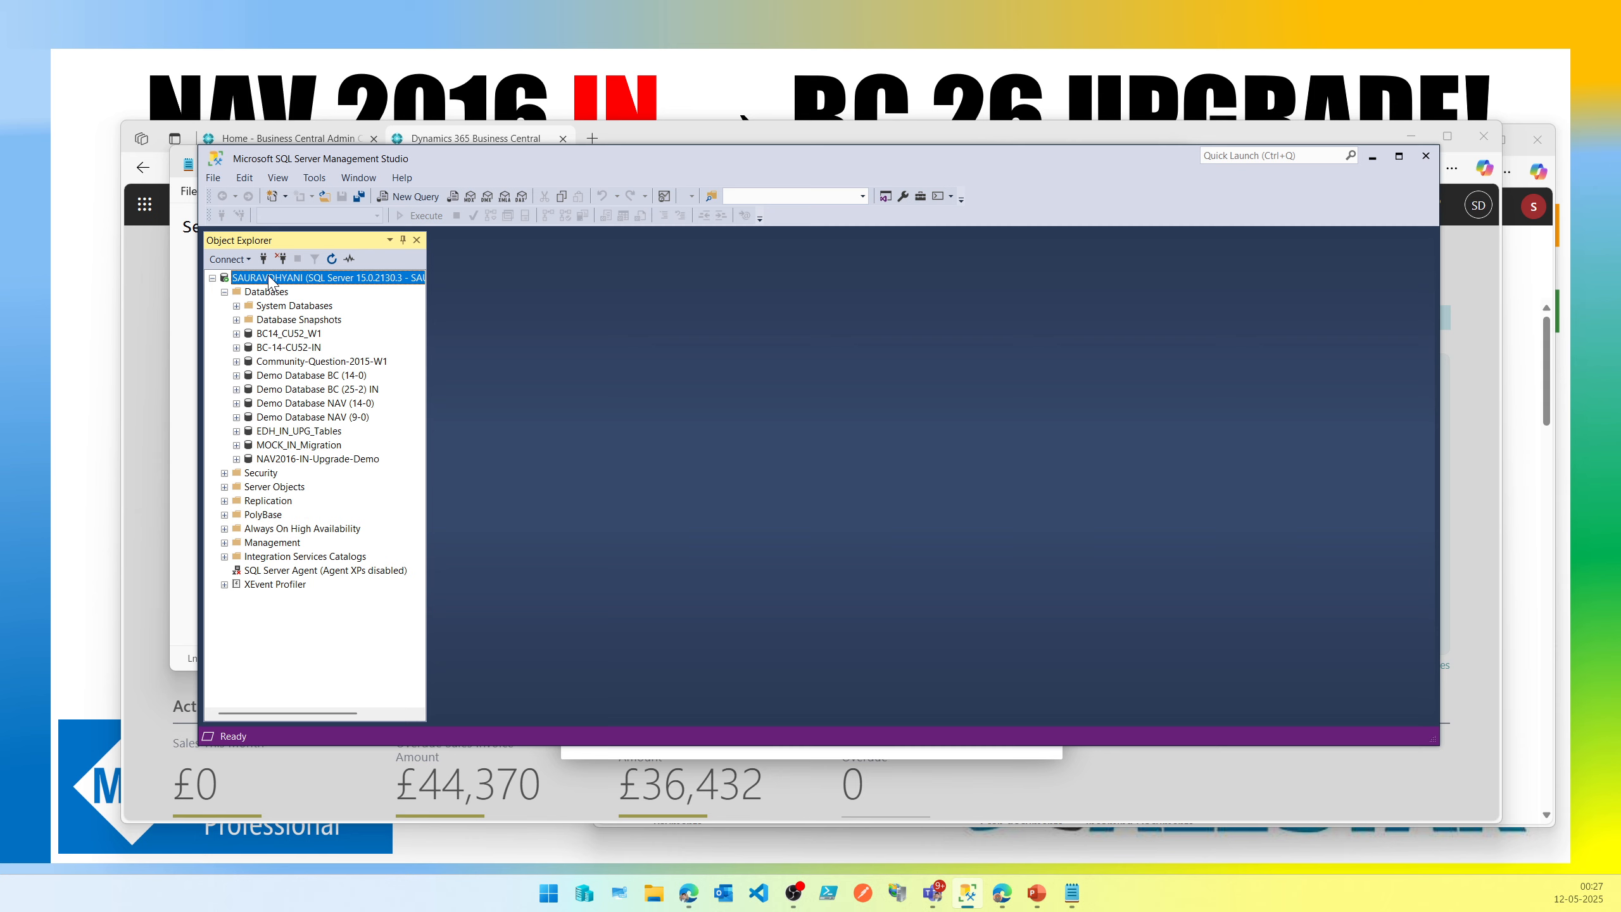
{"action": "left_click", "coordinate": [187, 282]}
{"action": "double_click", "coordinate": [291, 225]}
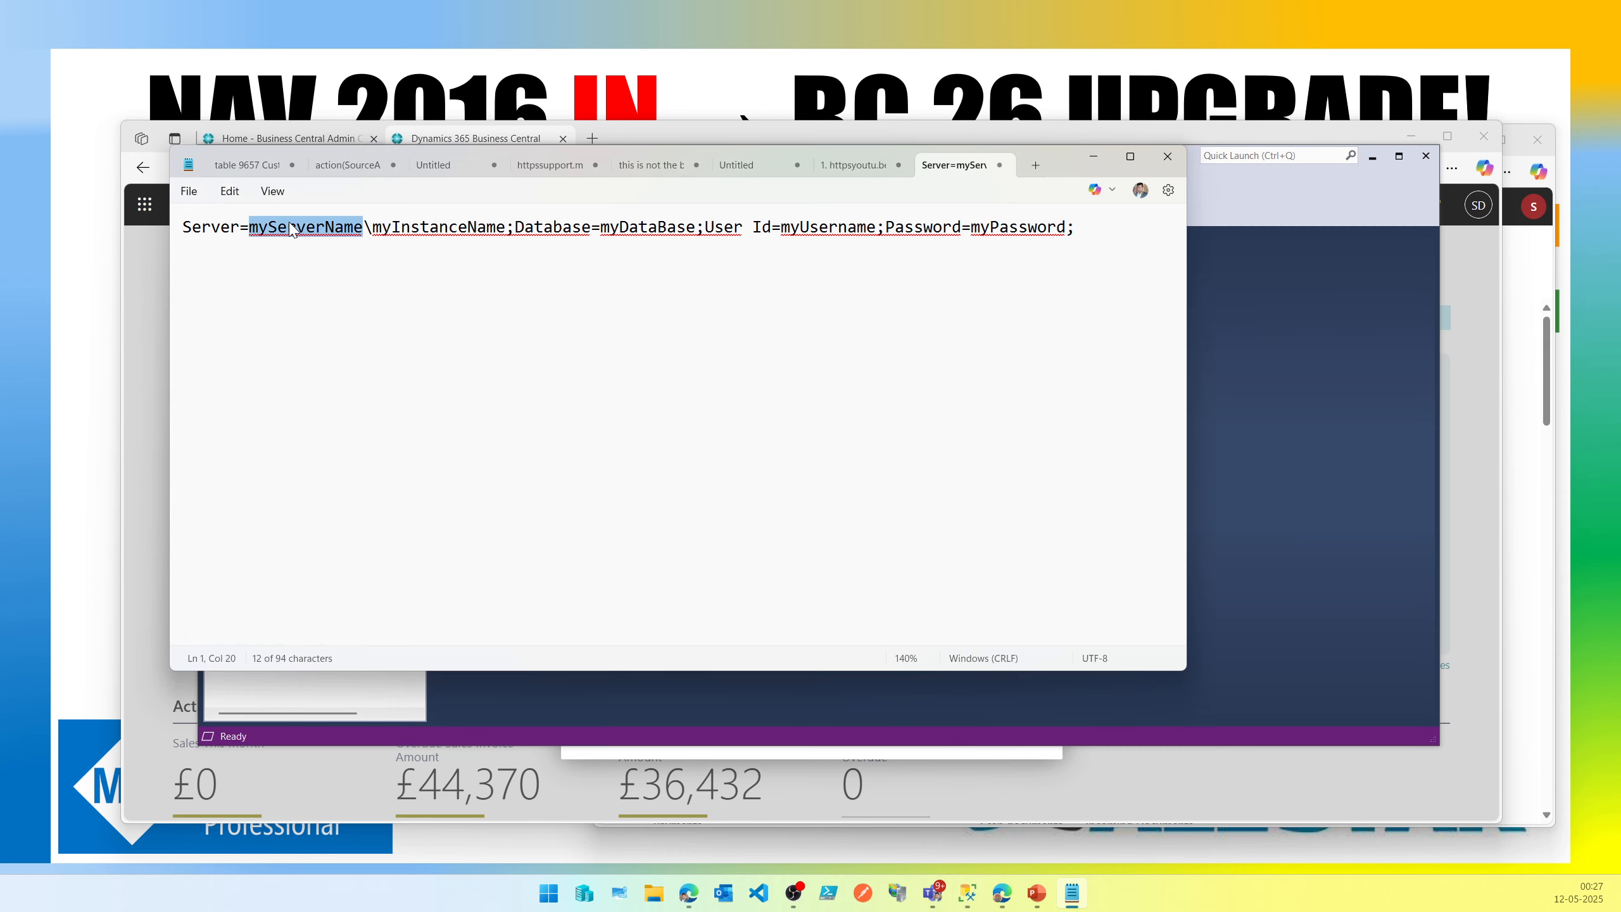
{"action": "left_click_drag", "start_coordinate": [290, 227], "coordinate": [471, 230]}
{"action": "type", "text": "l"}
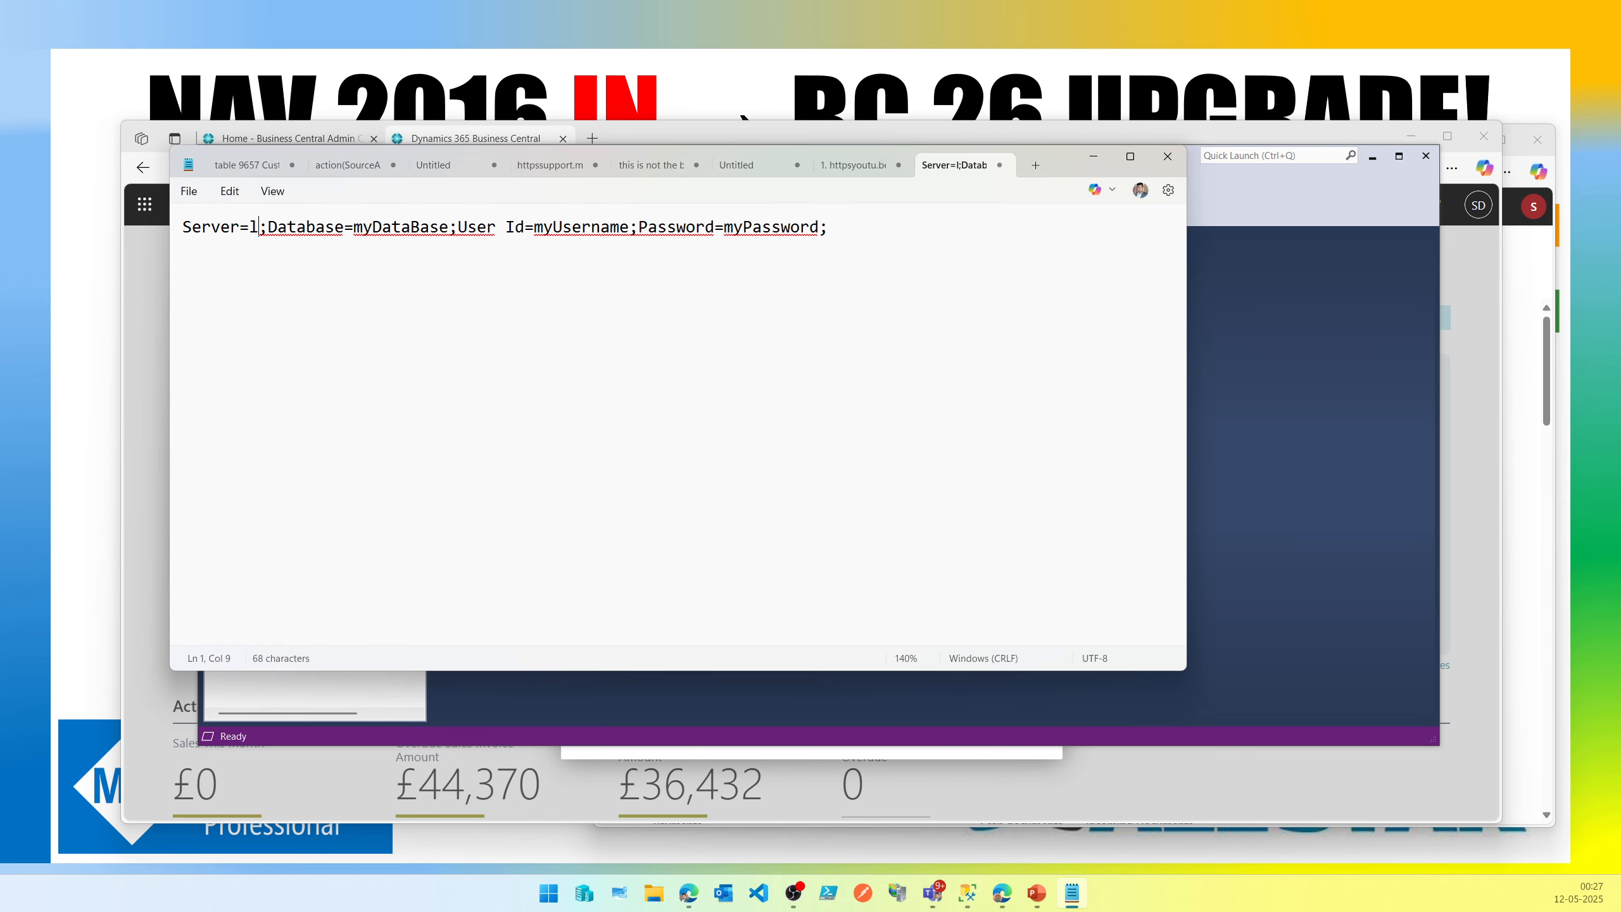
{"action": "type", "text": "ocalhost"}
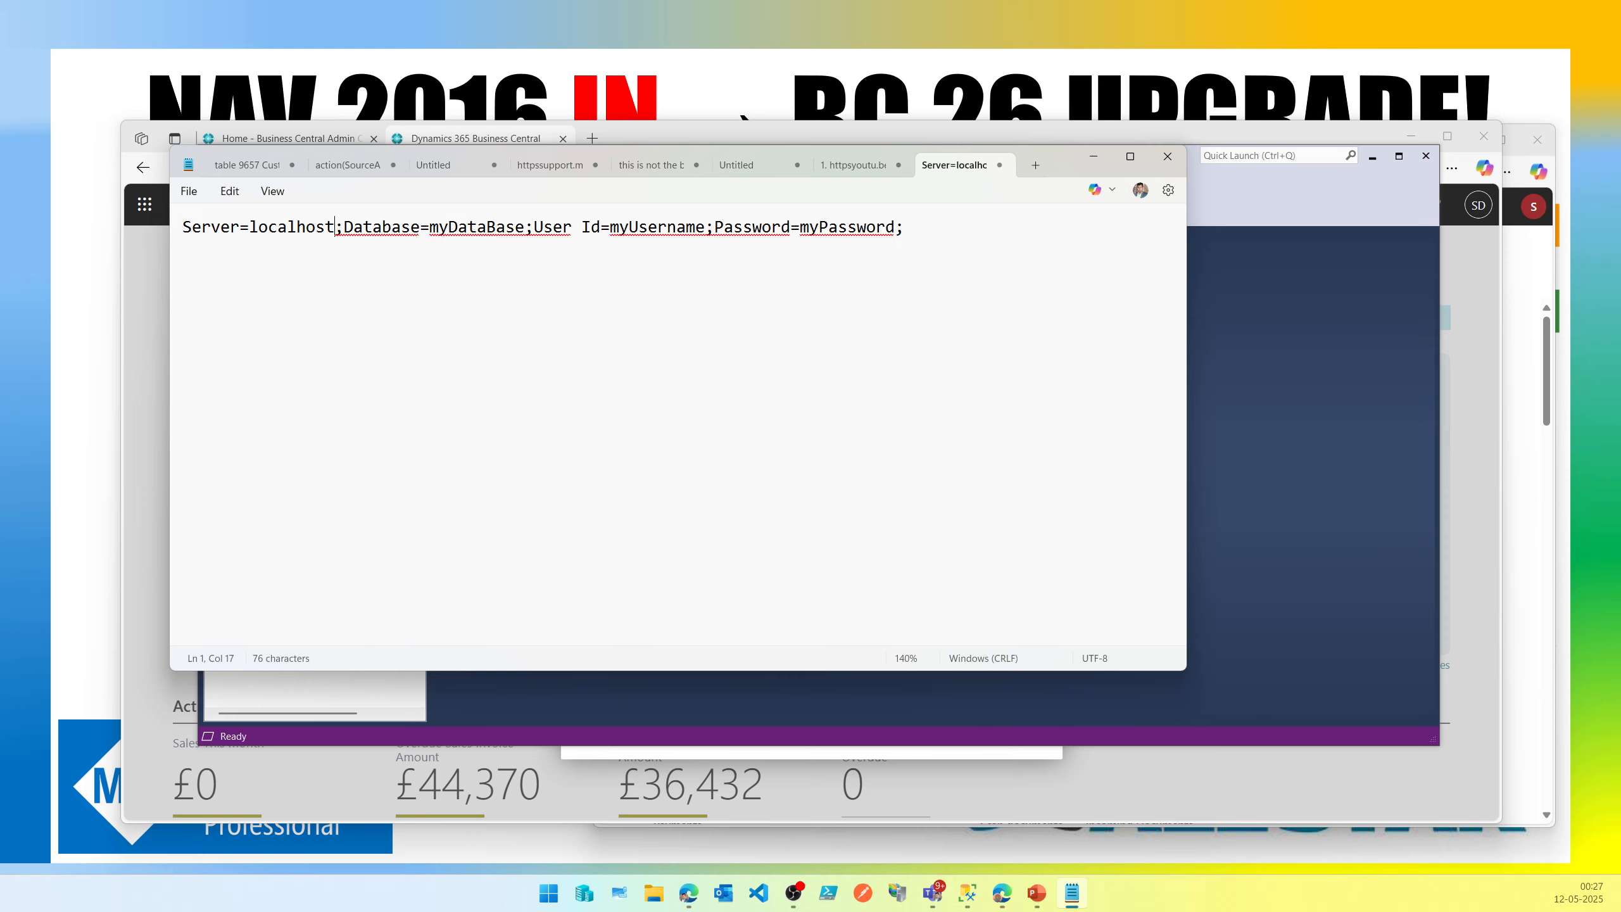
Replace the database placeholder with the quoted SQL database name "NAV2016-IN-Upgrade-Demo" copied from Object Explorer.
{"action": "key", "text": "alt+Tab"}
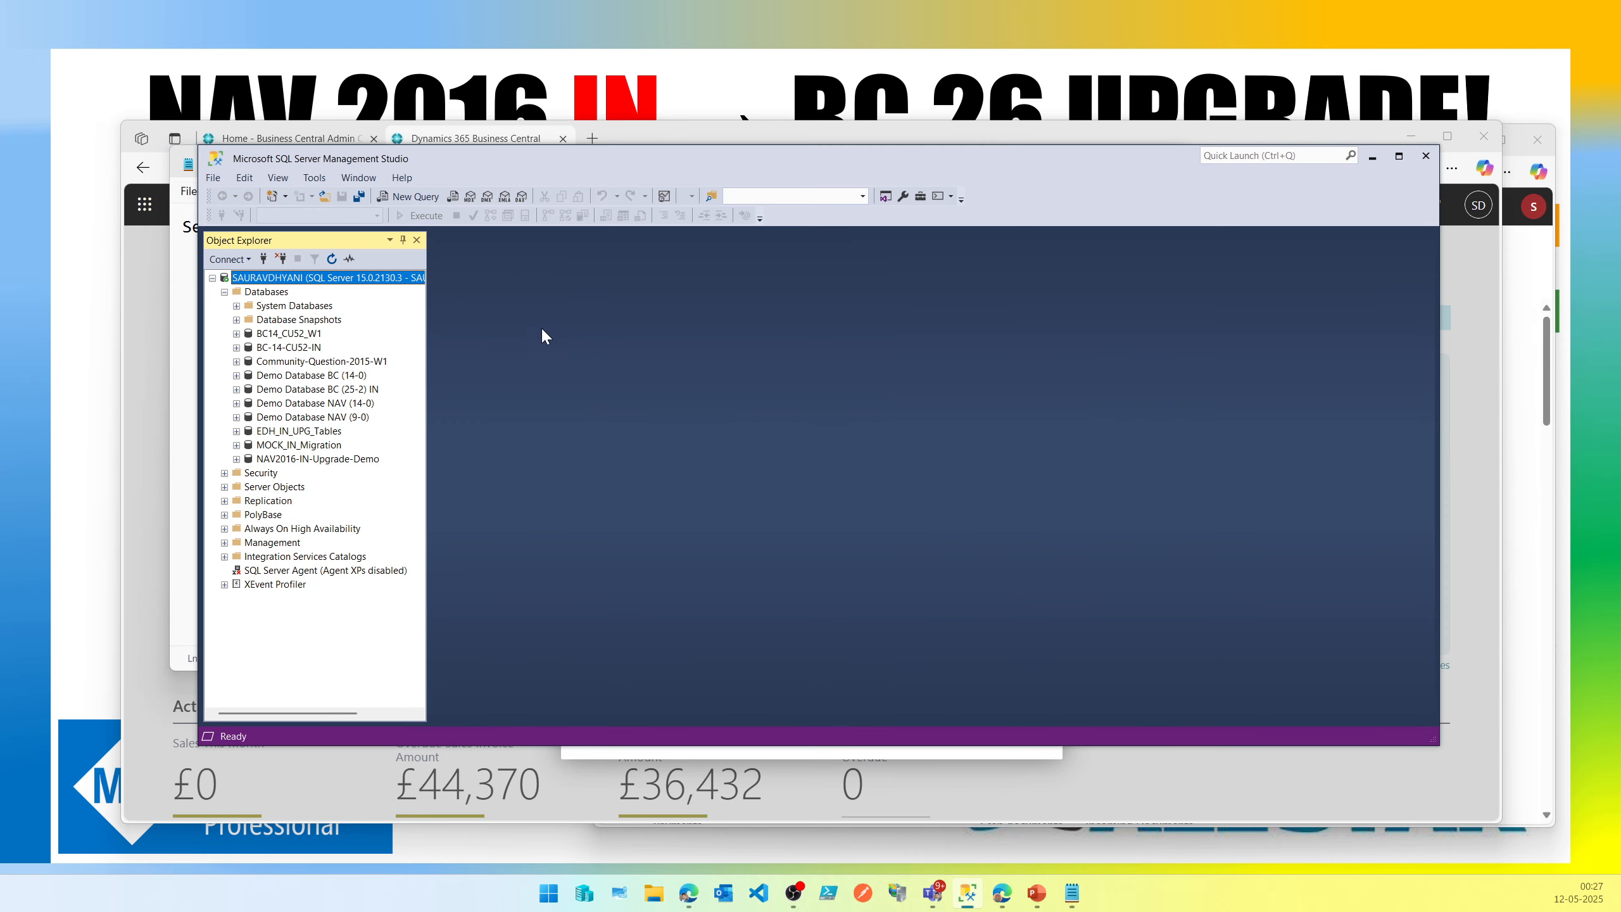
{"action": "left_click", "coordinate": [329, 465]}
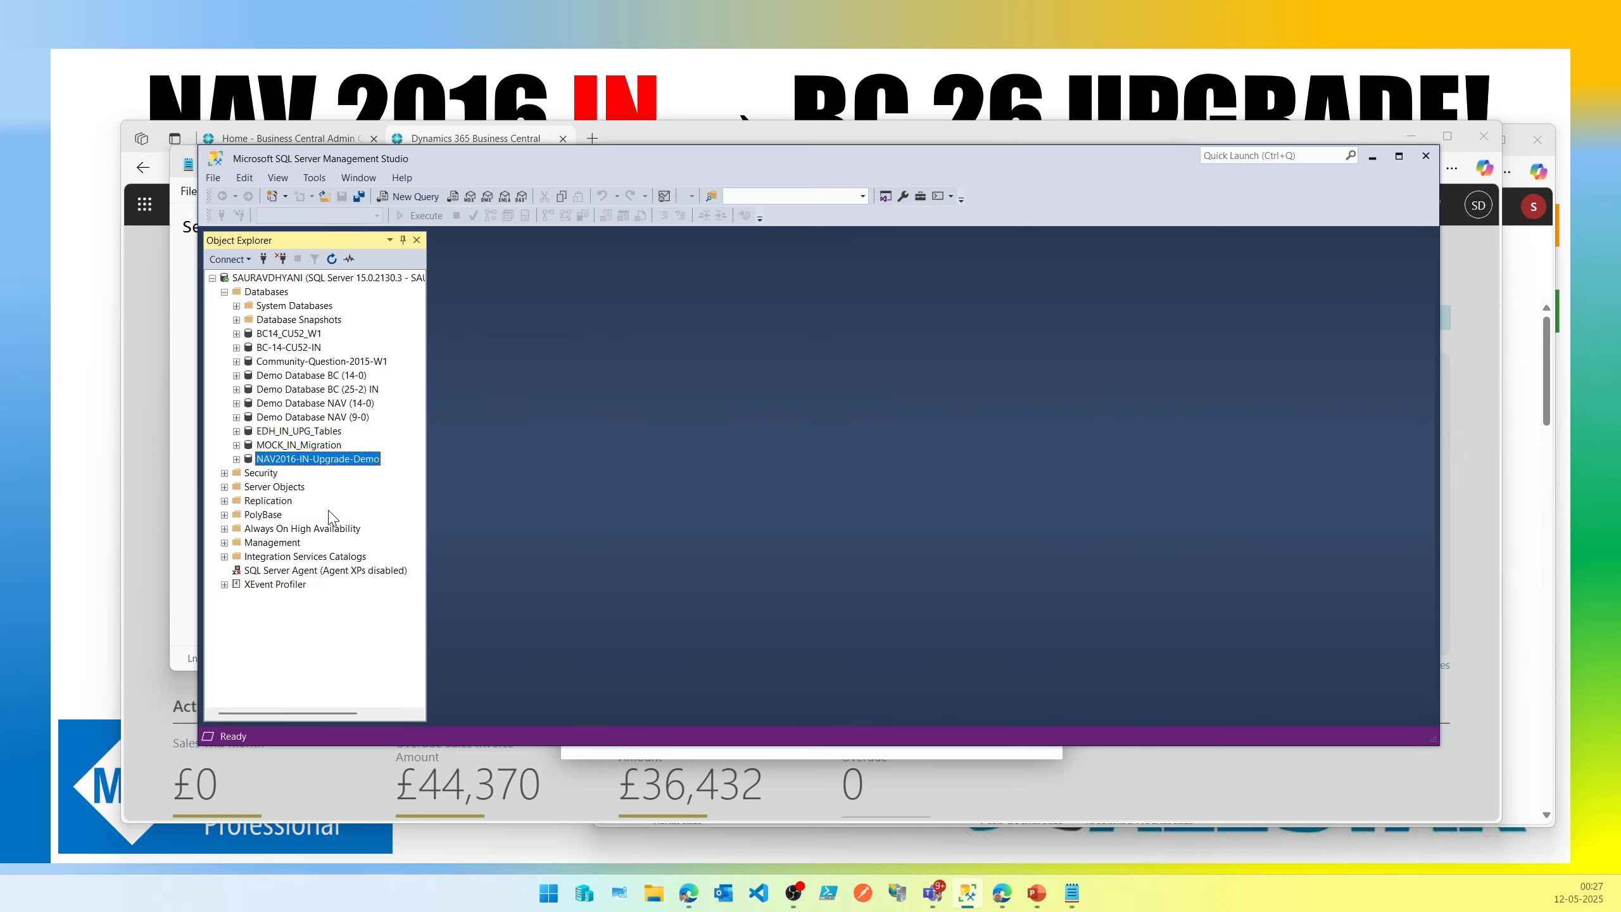
{"action": "key", "text": "F2"}
{"action": "key", "text": "alt+Tab"}
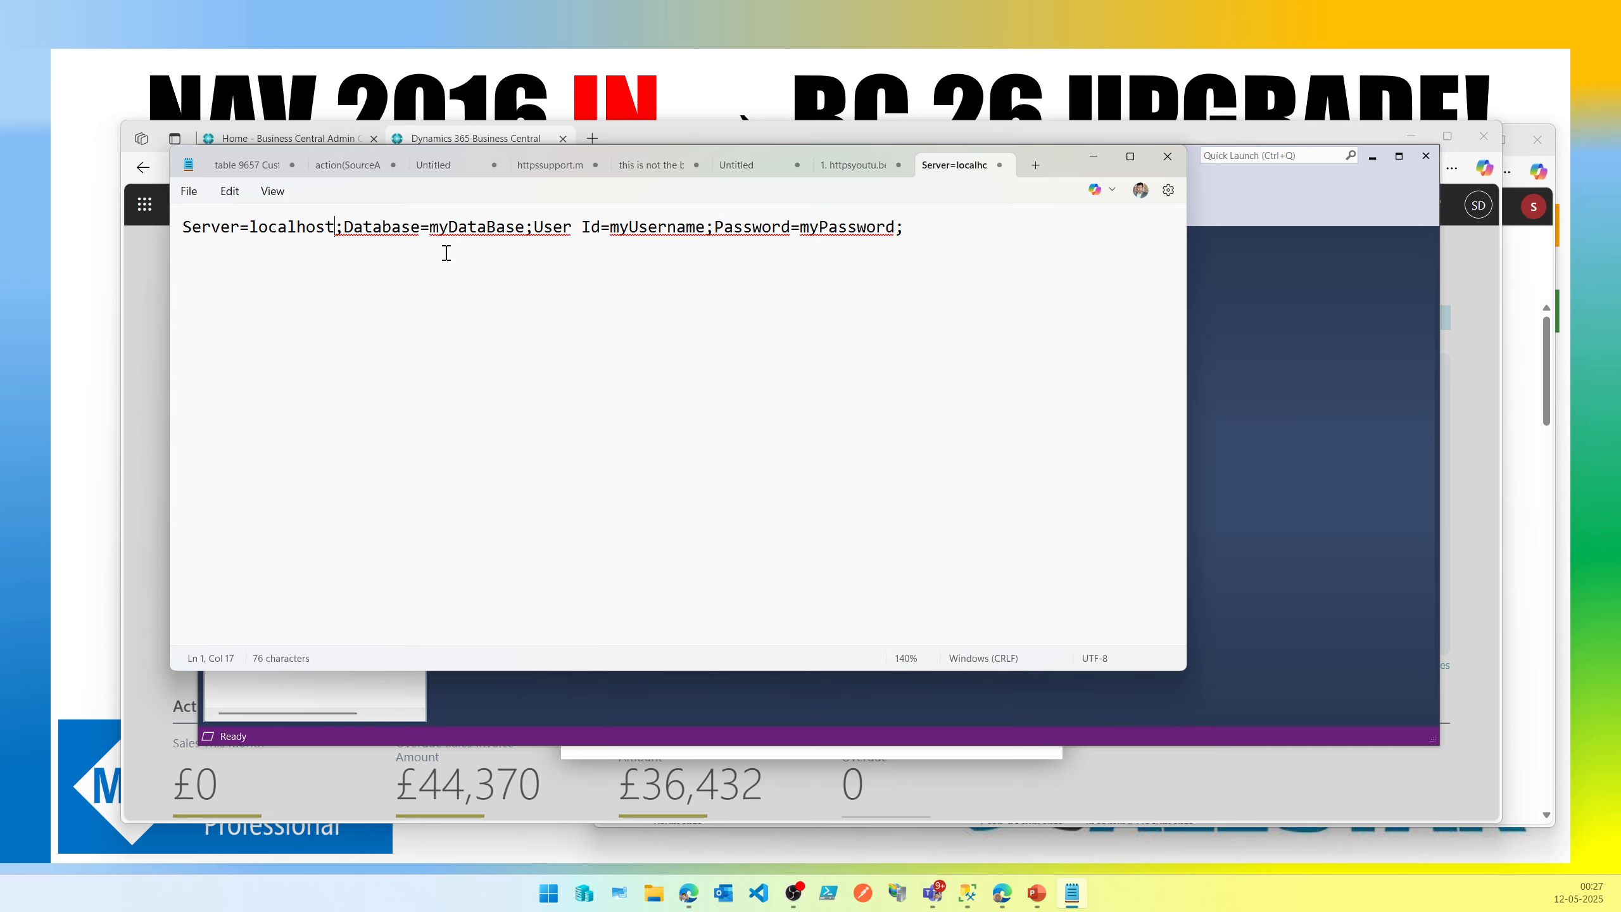
{"action": "left_click_drag", "start_coordinate": [429, 226], "coordinate": [524, 227]}
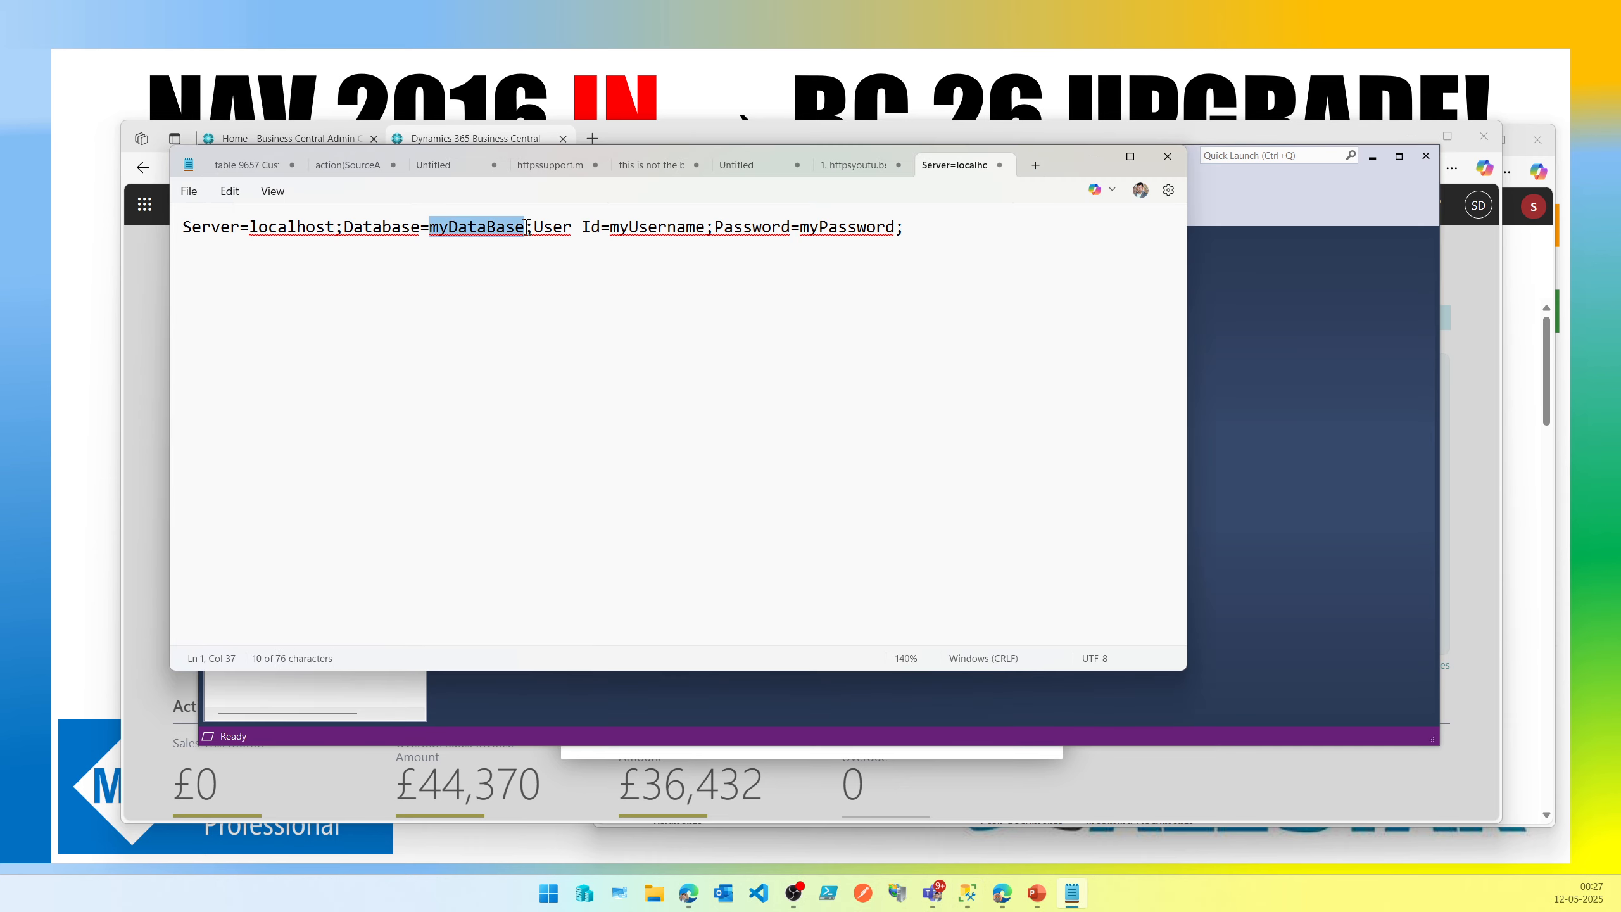
{"action": "type", "text": "\""}
{"action": "key", "text": "ctrl+v"}
{"action": "type", "text": "\""}
Expand the server's Security Logins folder in SQL Server Management Studio.
{"action": "left_click_drag", "start_coordinate": [1061, 160], "coordinate": [950, 83]}
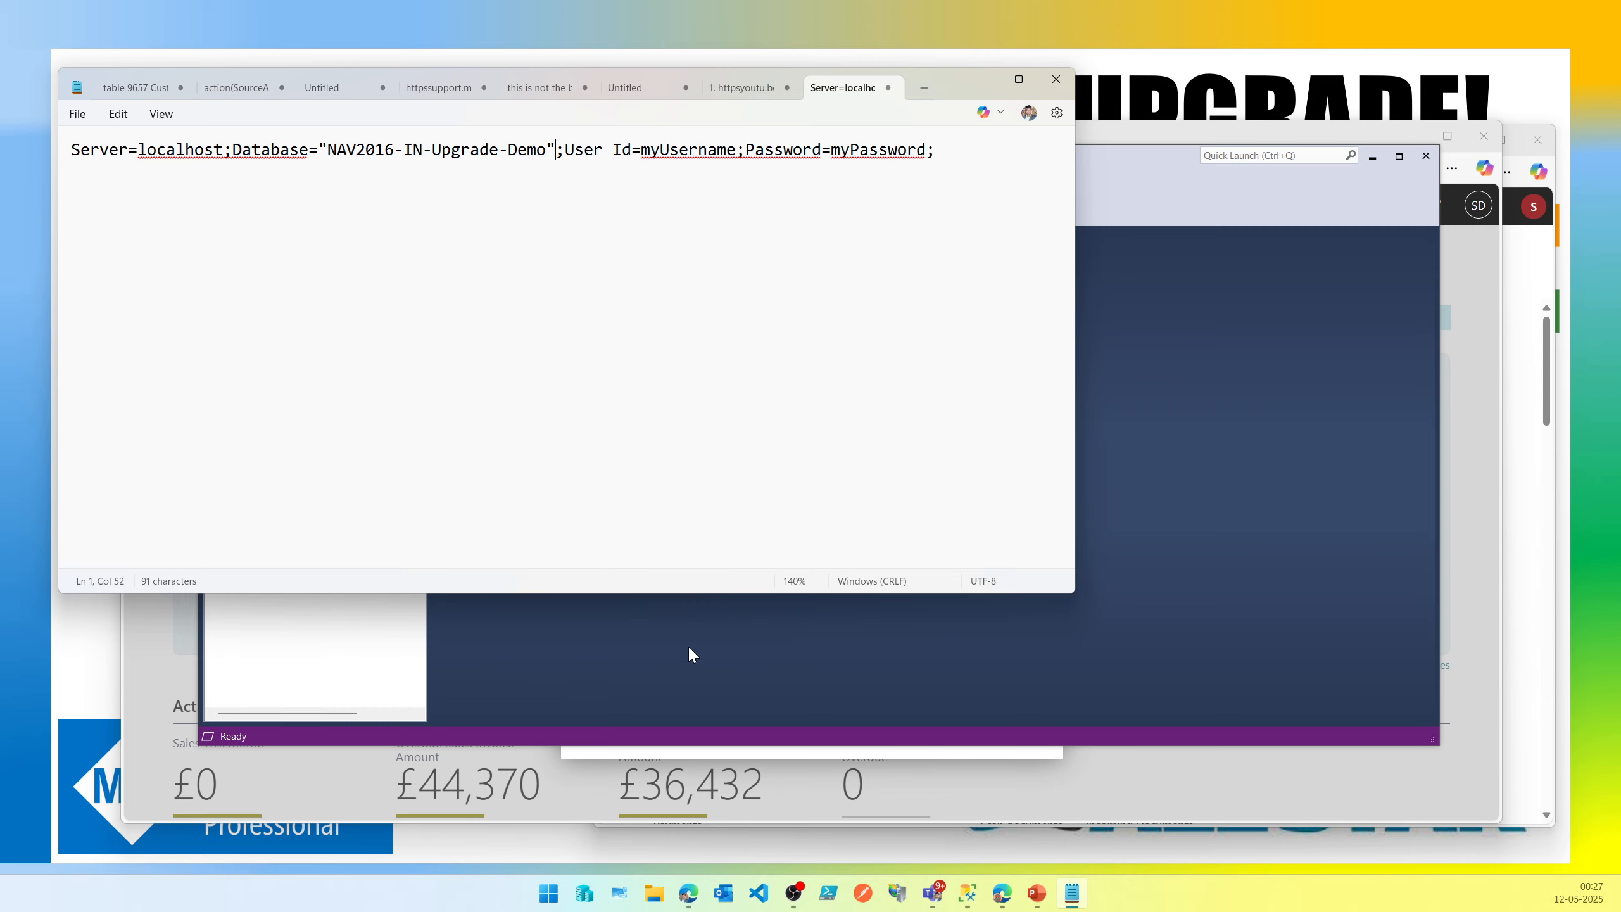
{"action": "left_click", "coordinate": [687, 648]}
{"action": "left_click", "coordinate": [224, 473]}
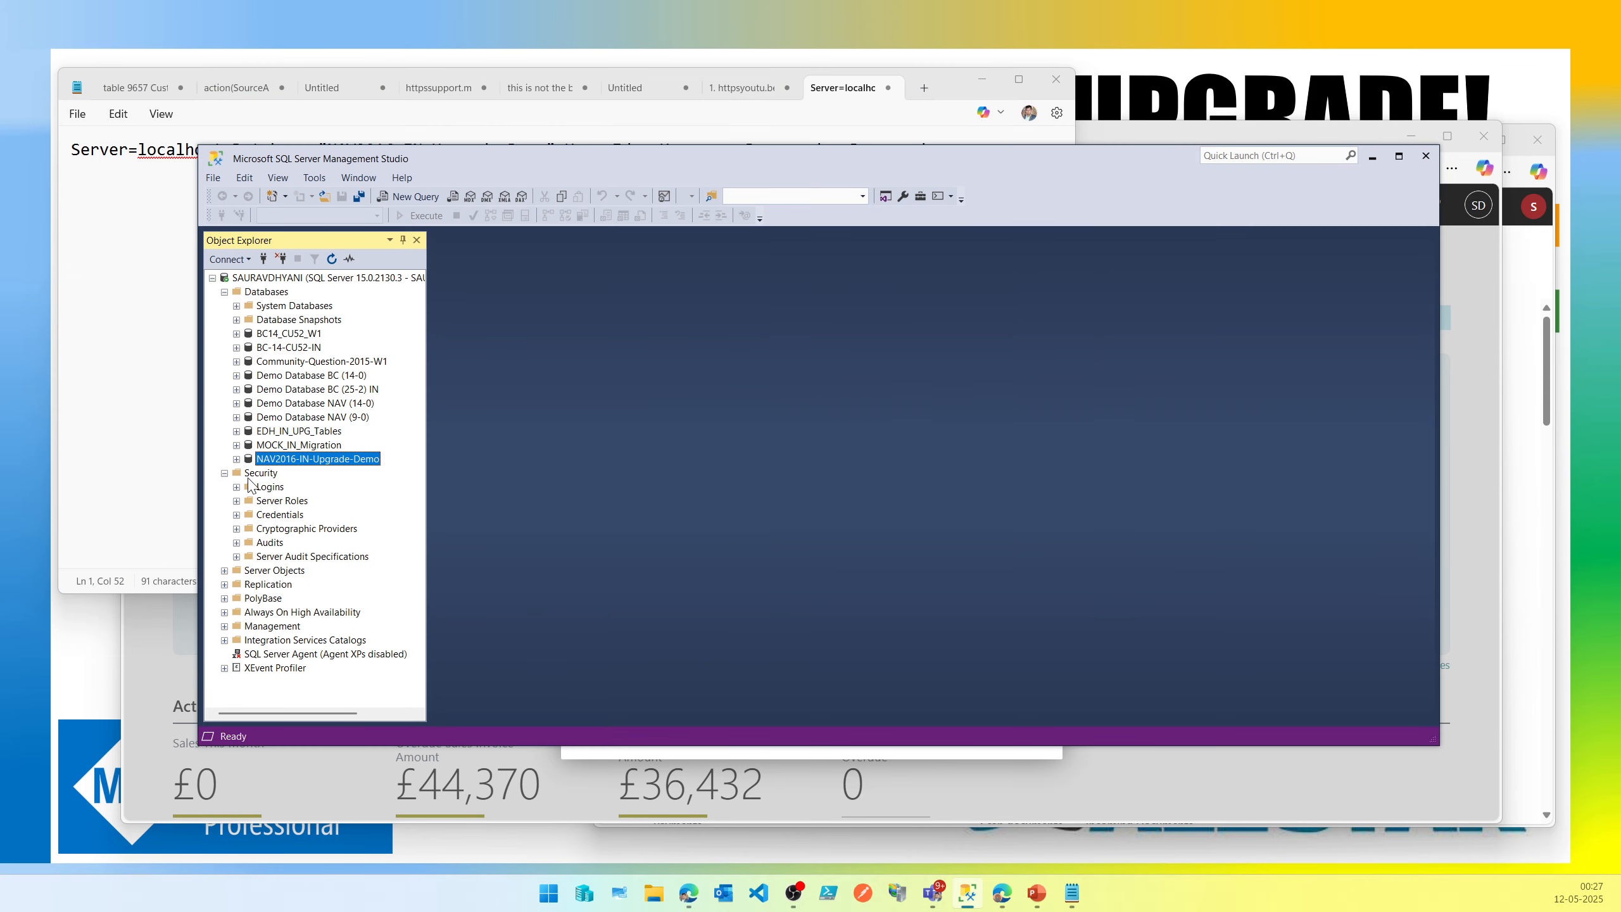
{"action": "double_click", "coordinate": [270, 488]}
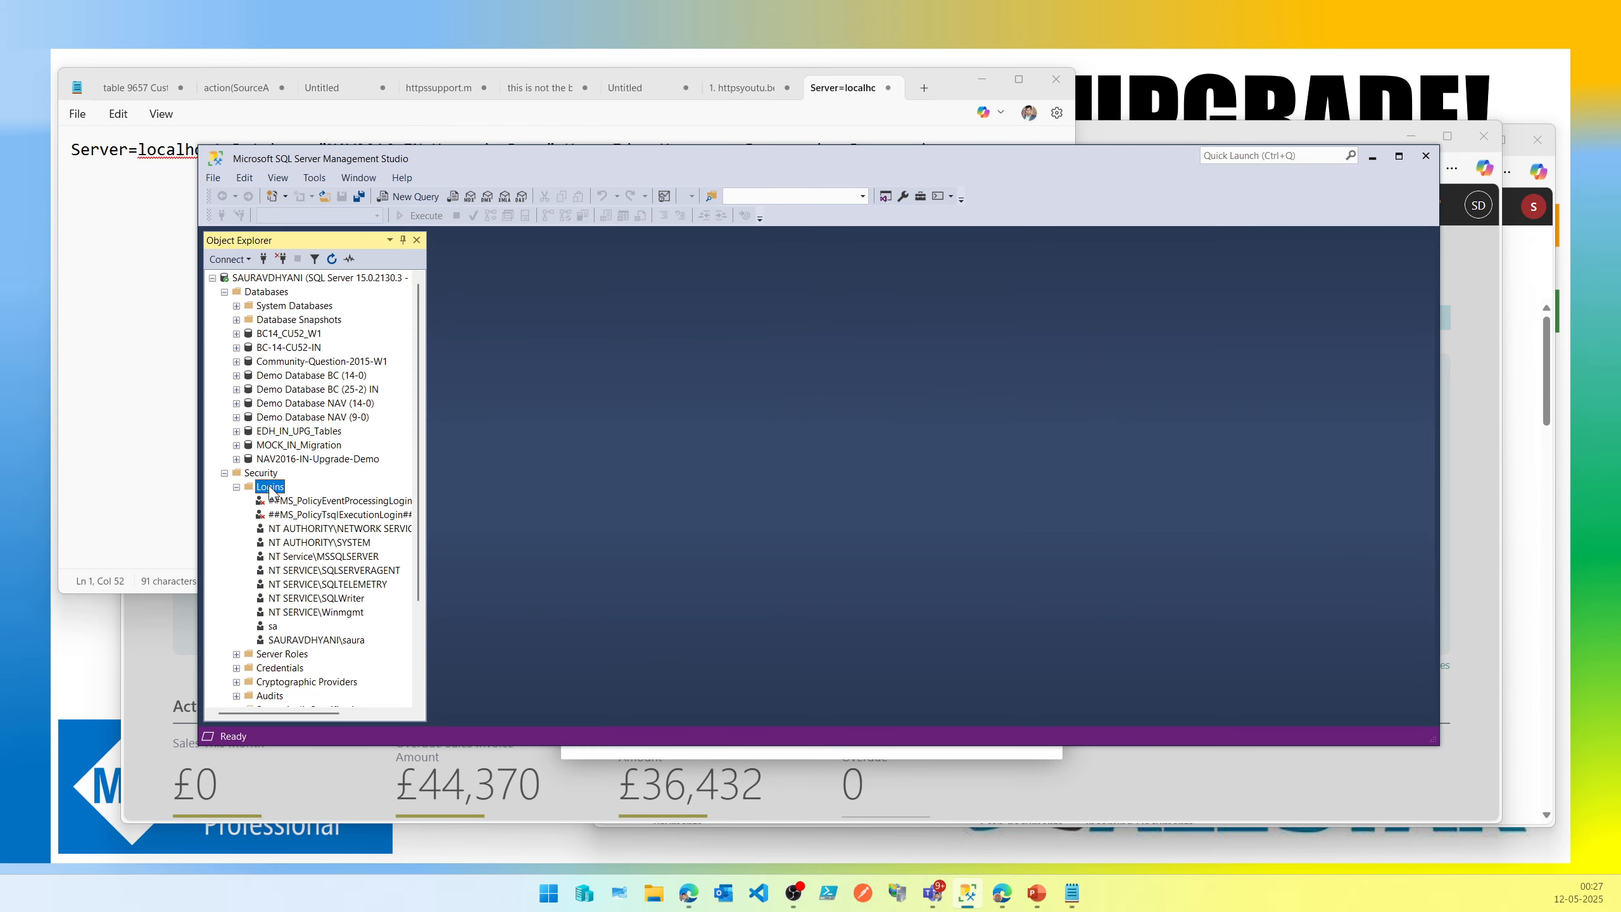
Open the SQL Server instance's properties and view its Security authentication settings.
{"action": "right_click", "coordinate": [326, 281]}
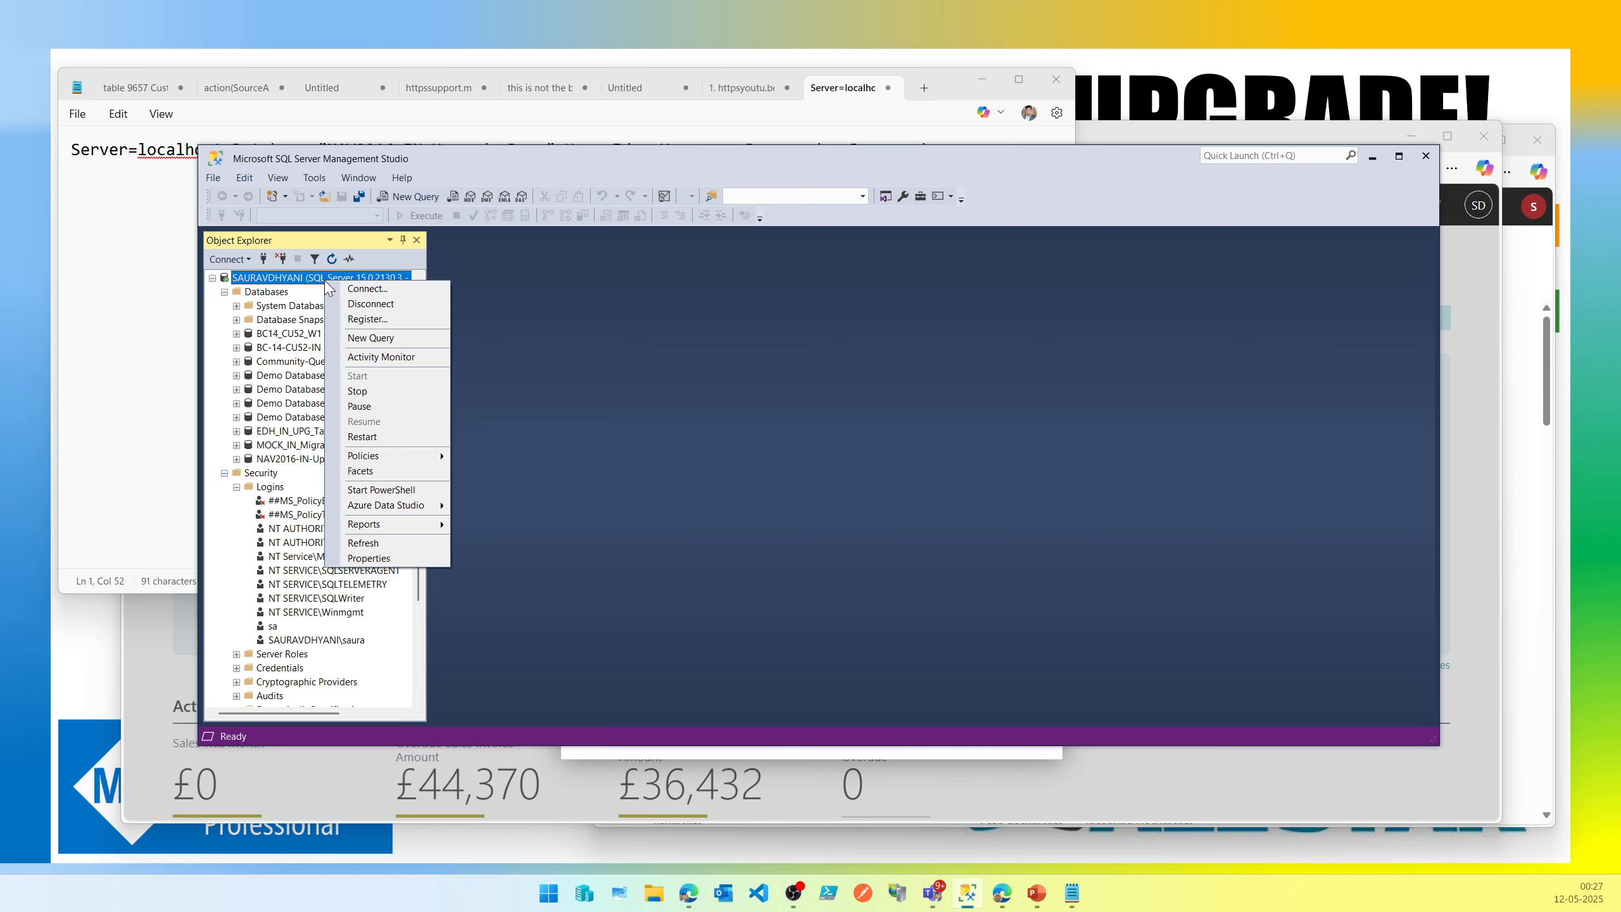
{"action": "right_click", "coordinate": [286, 273]}
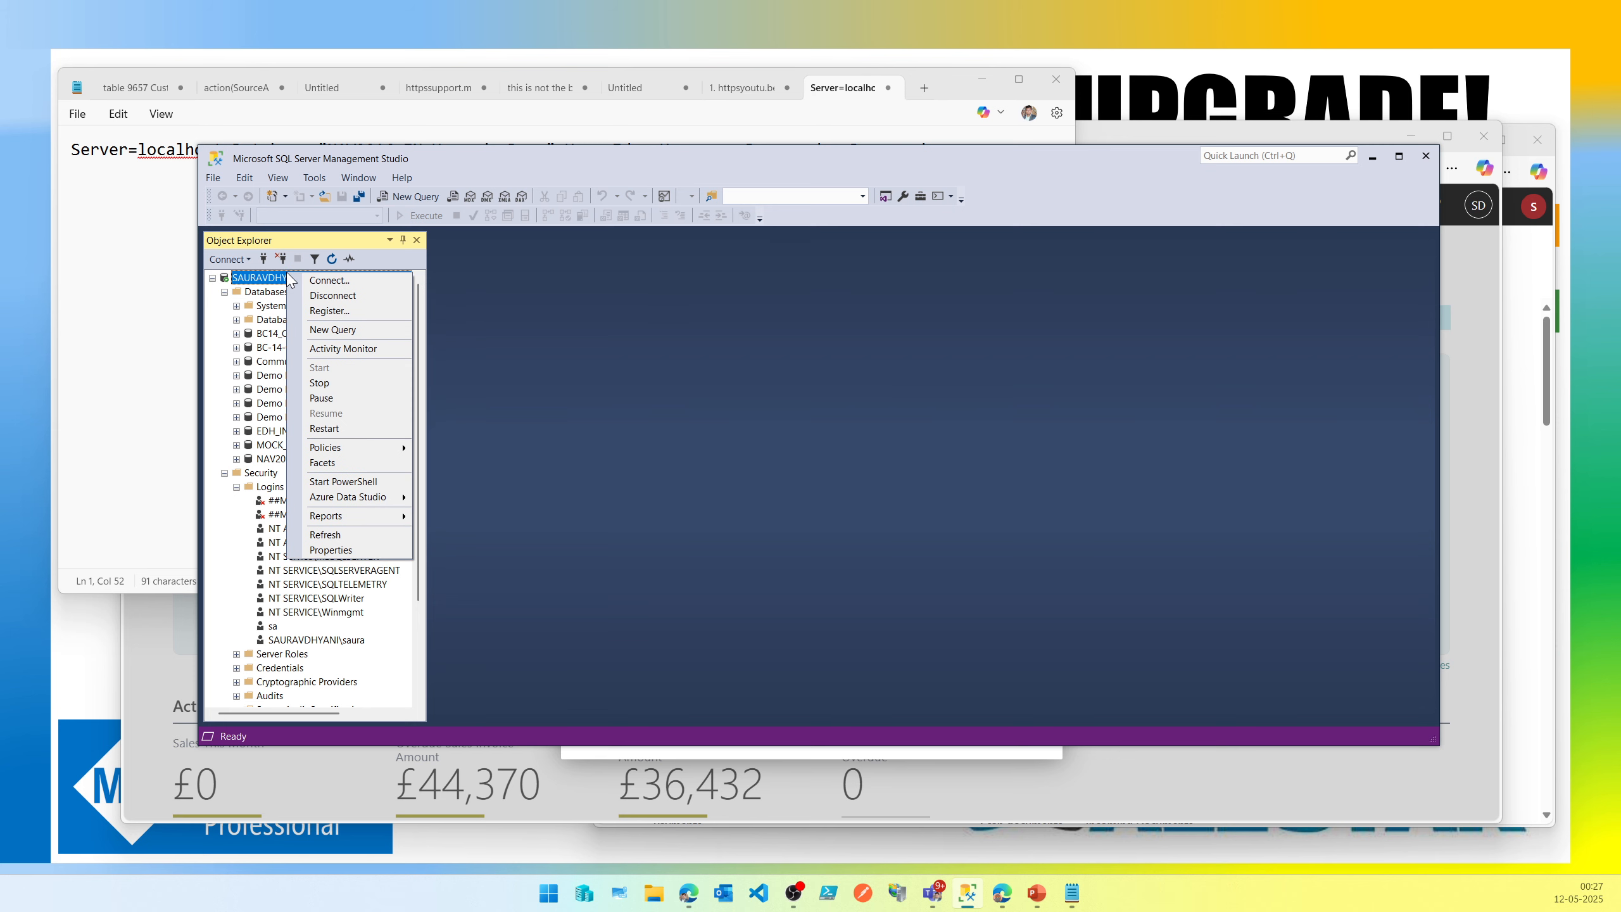
{"action": "left_click", "coordinate": [321, 551]}
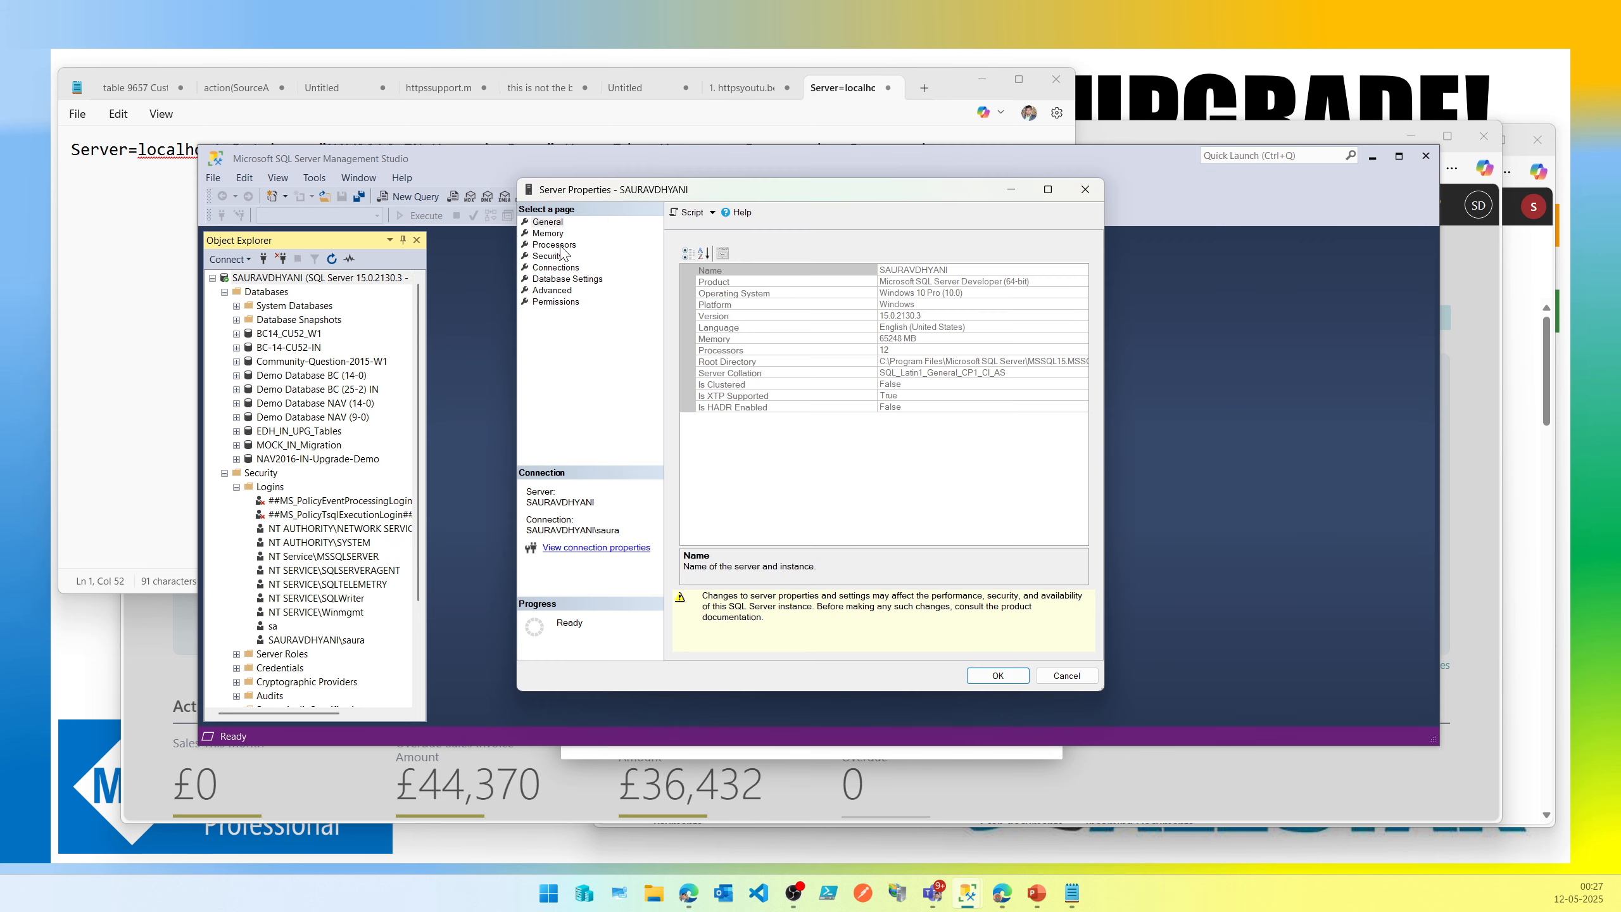
{"action": "left_click", "coordinate": [555, 245]}
{"action": "left_click", "coordinate": [550, 255]}
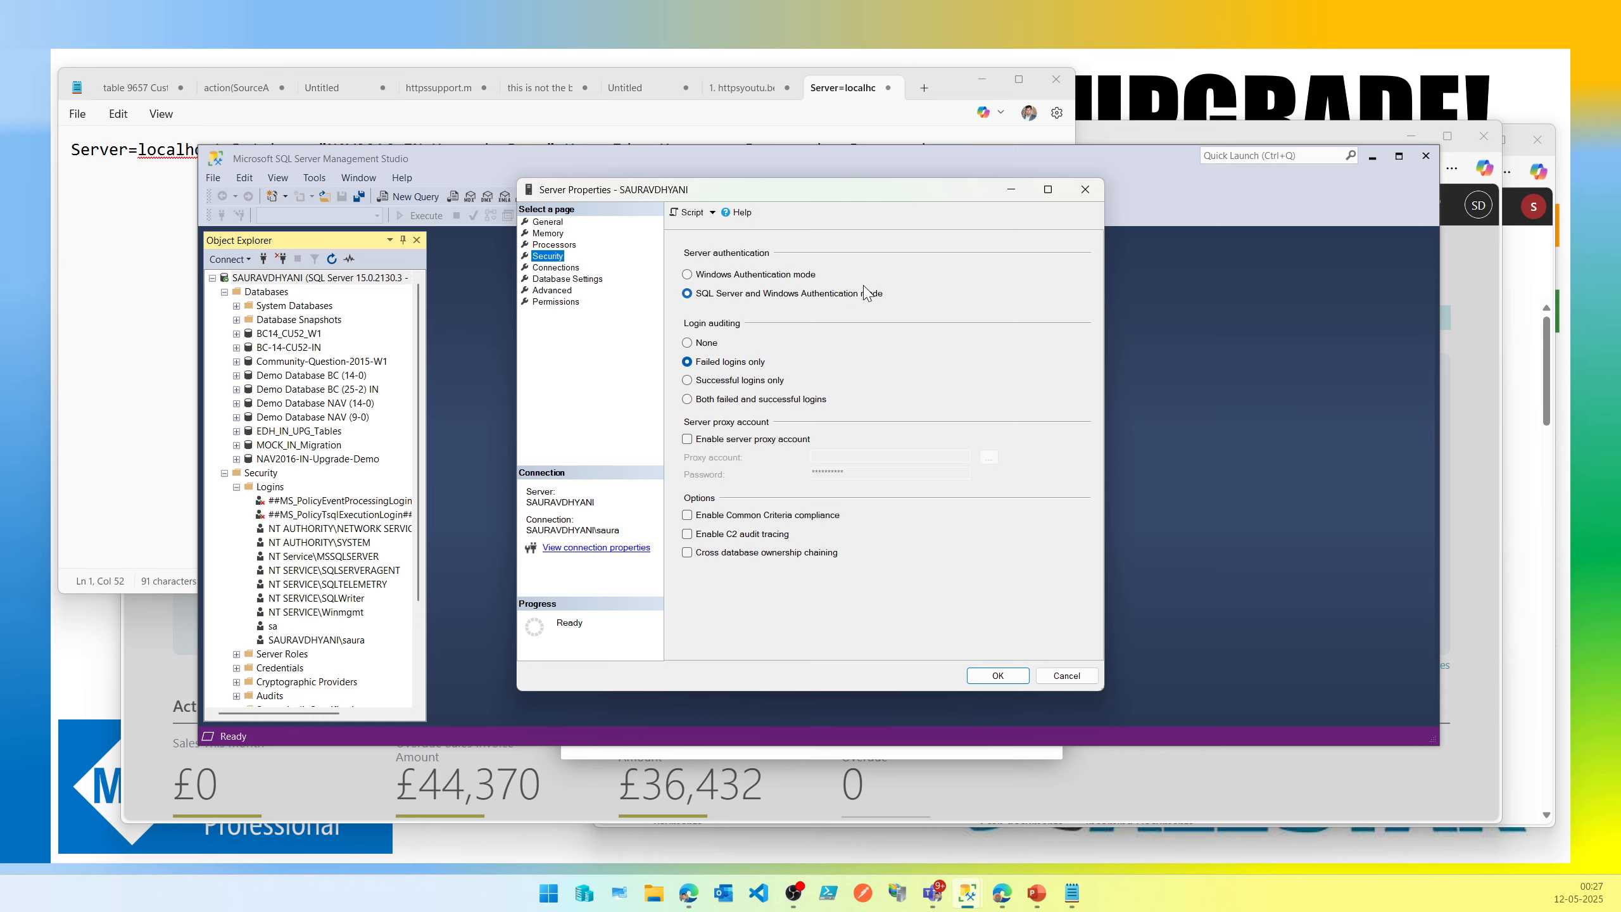
Apply the server's SQL Server and Windows Authentication mode and open the server's context options.
{"action": "left_click", "coordinate": [1020, 678]}
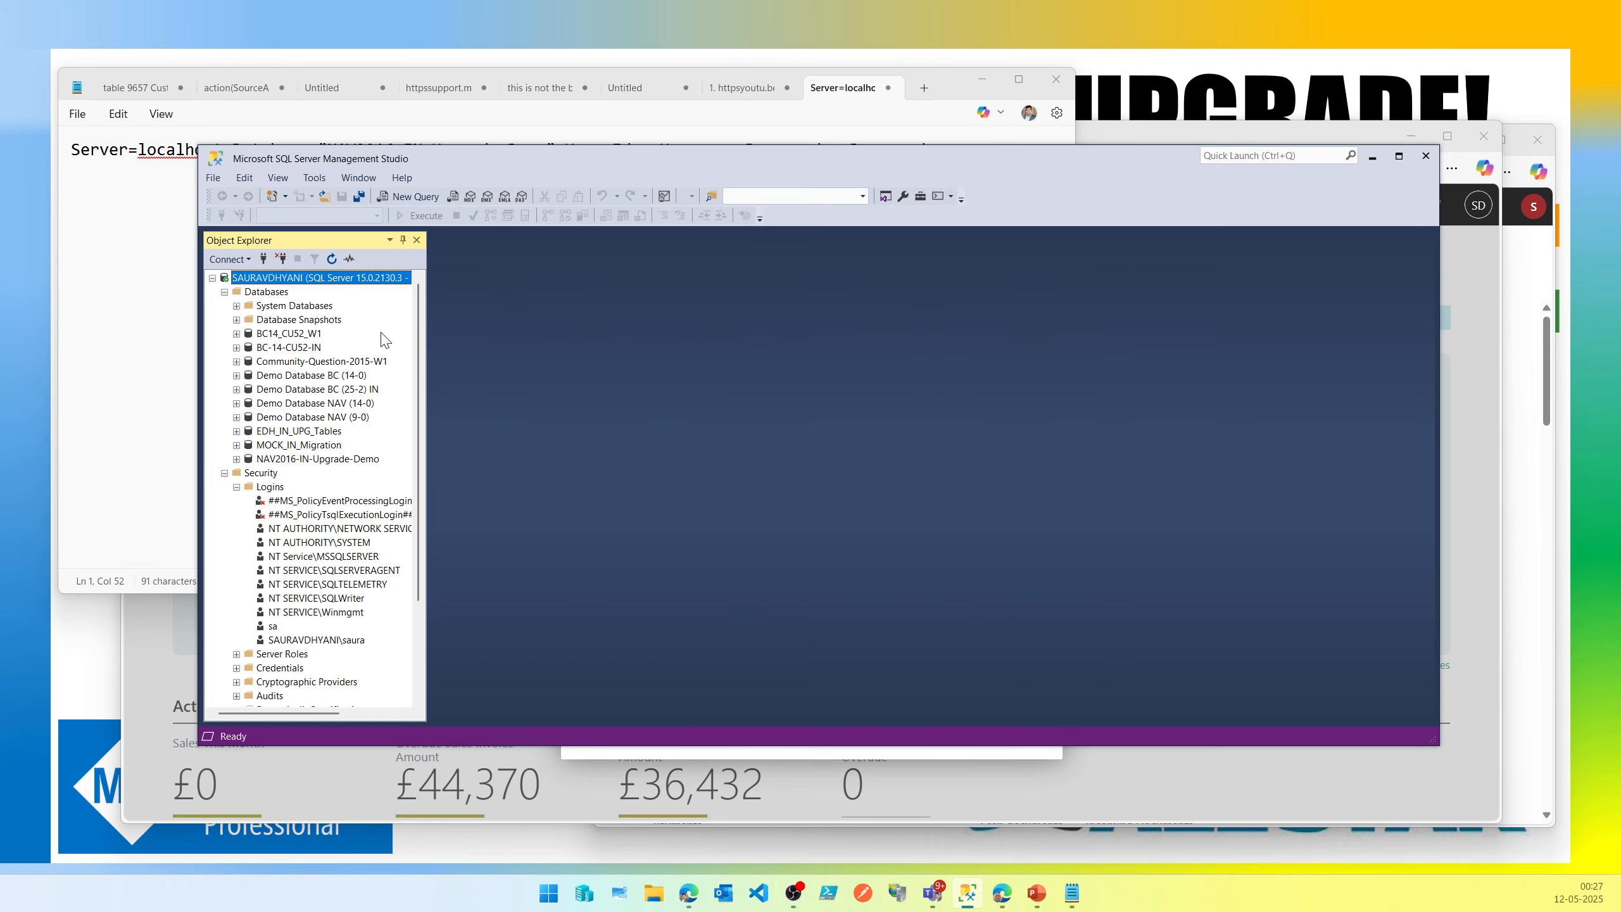
{"action": "right_click", "coordinate": [310, 278]}
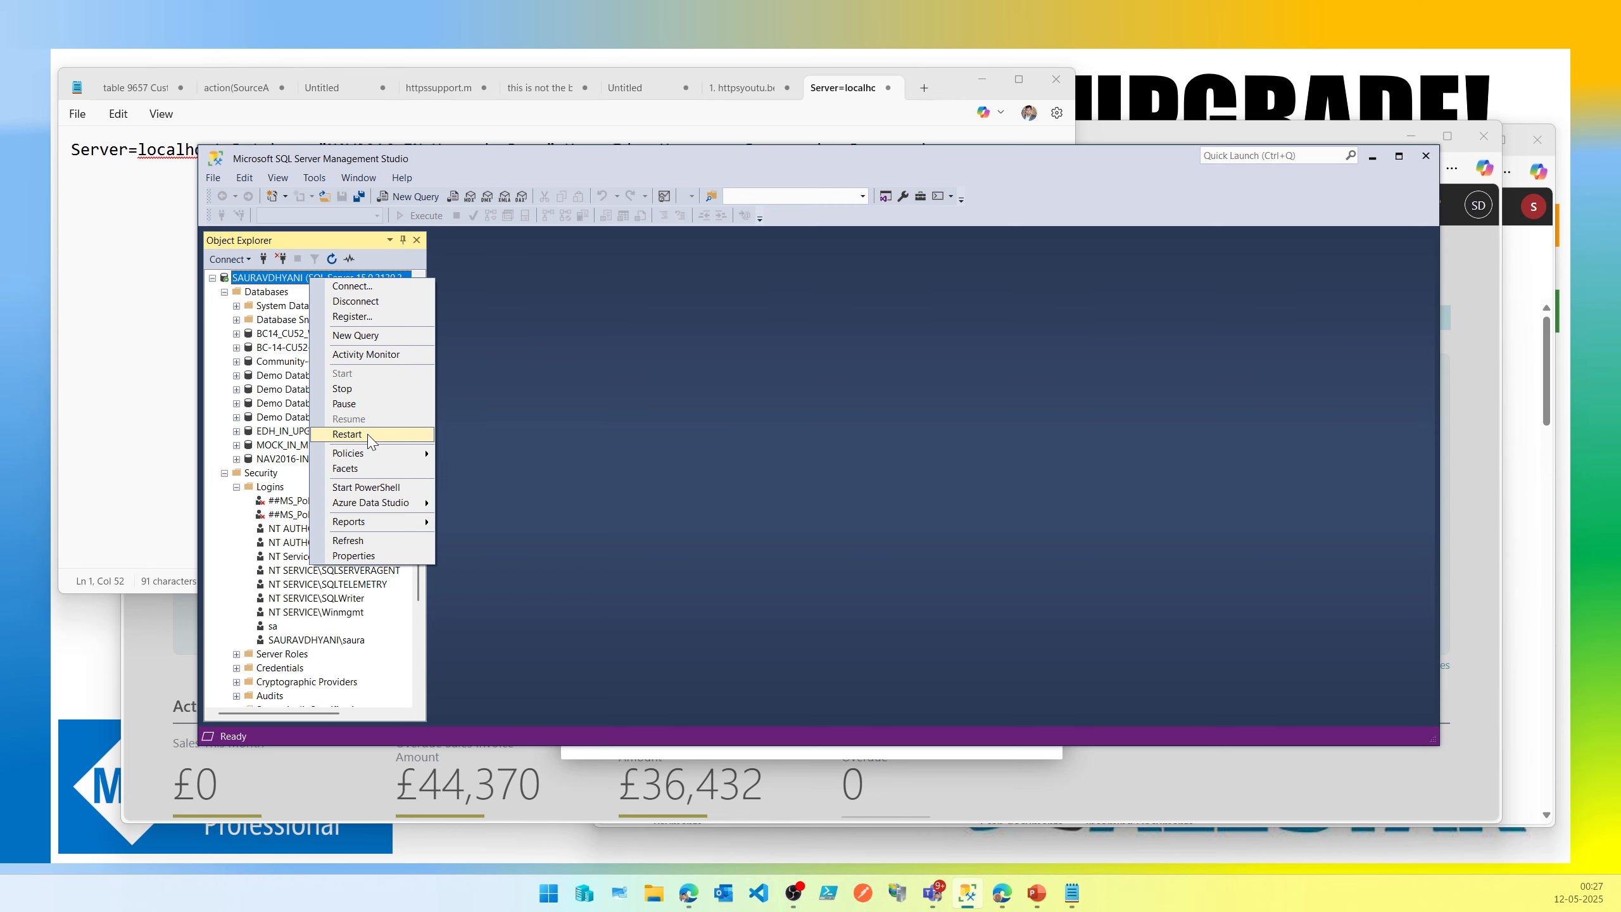
Start a new SQL Server authentication login named saasreplication and copy the login name.
{"action": "right_click", "coordinate": [270, 487]}
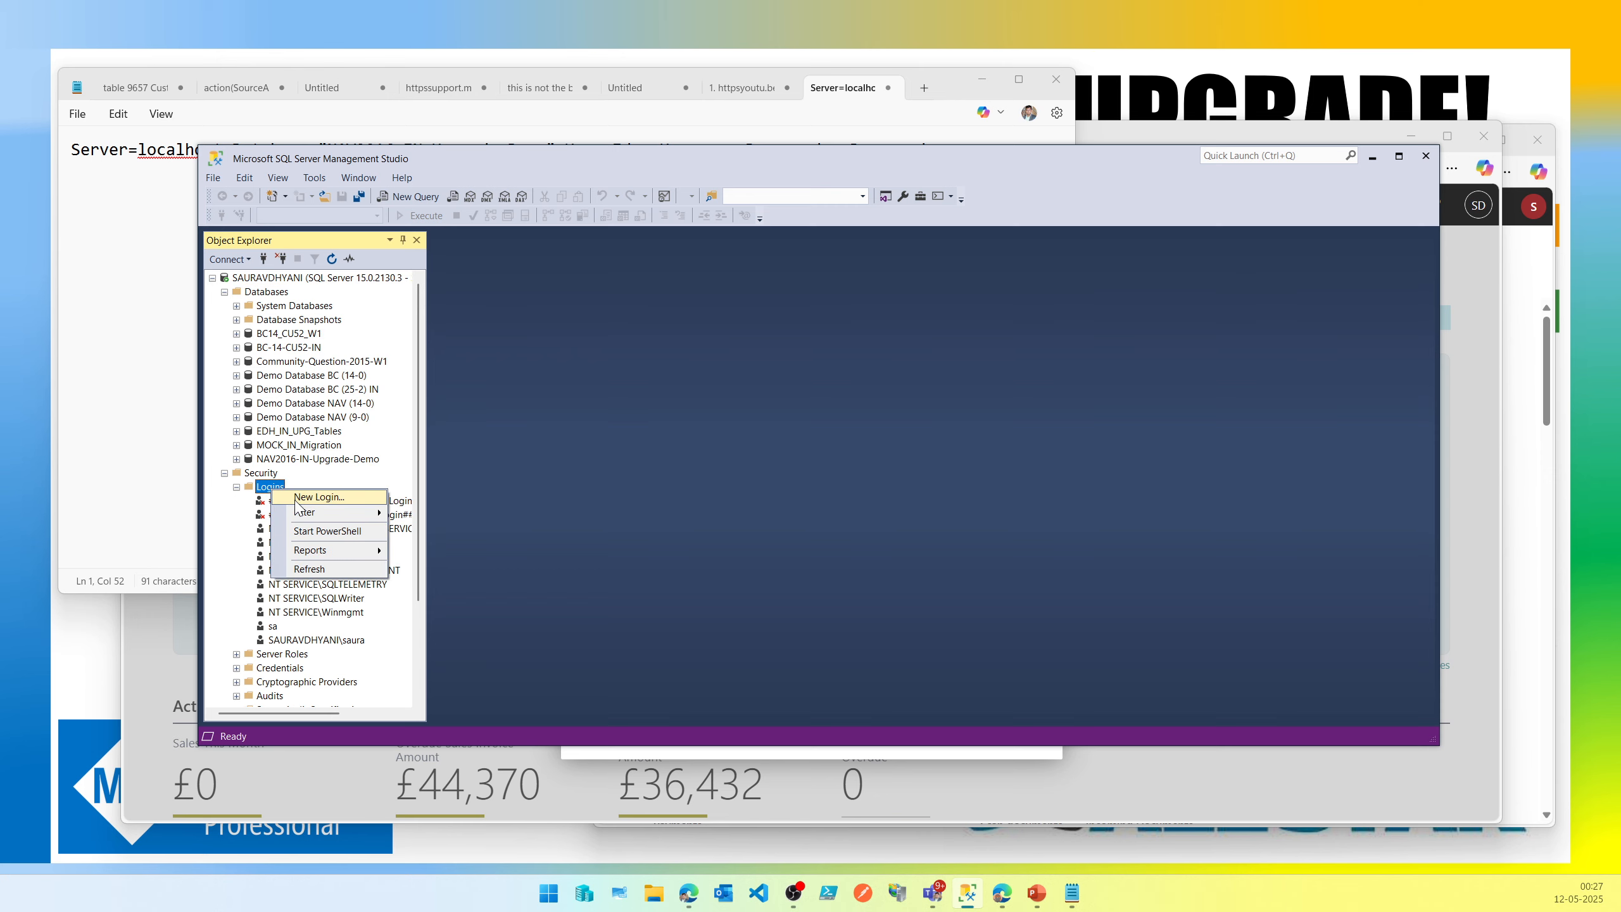
{"action": "left_click", "coordinate": [313, 498]}
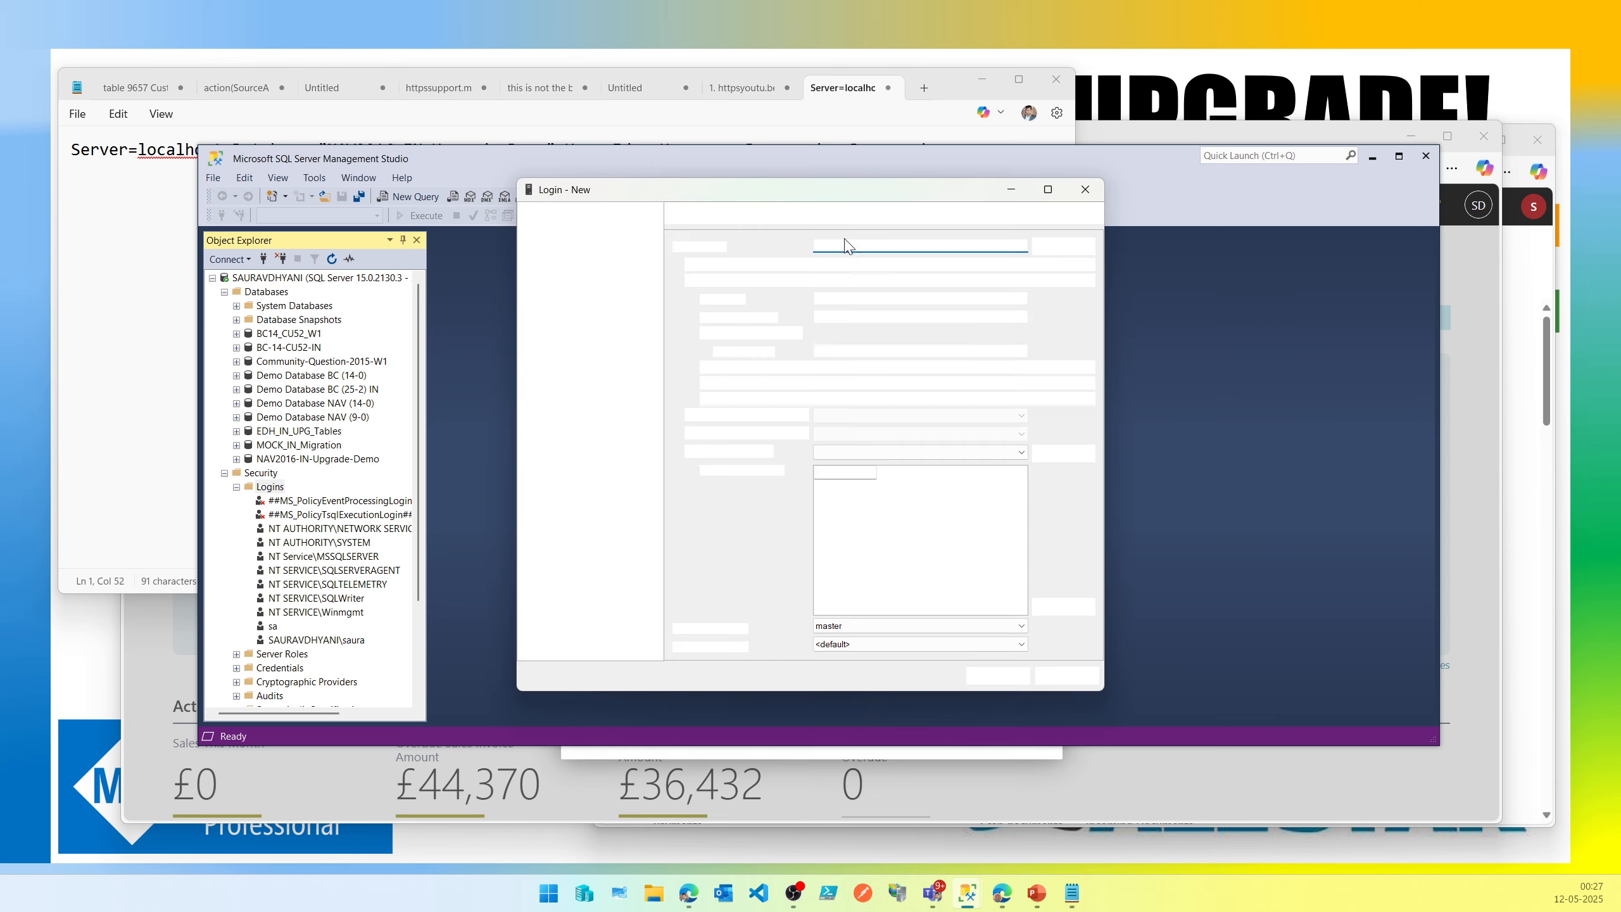
{"action": "left_click", "coordinate": [690, 280]}
{"action": "left_click", "coordinate": [876, 246]}
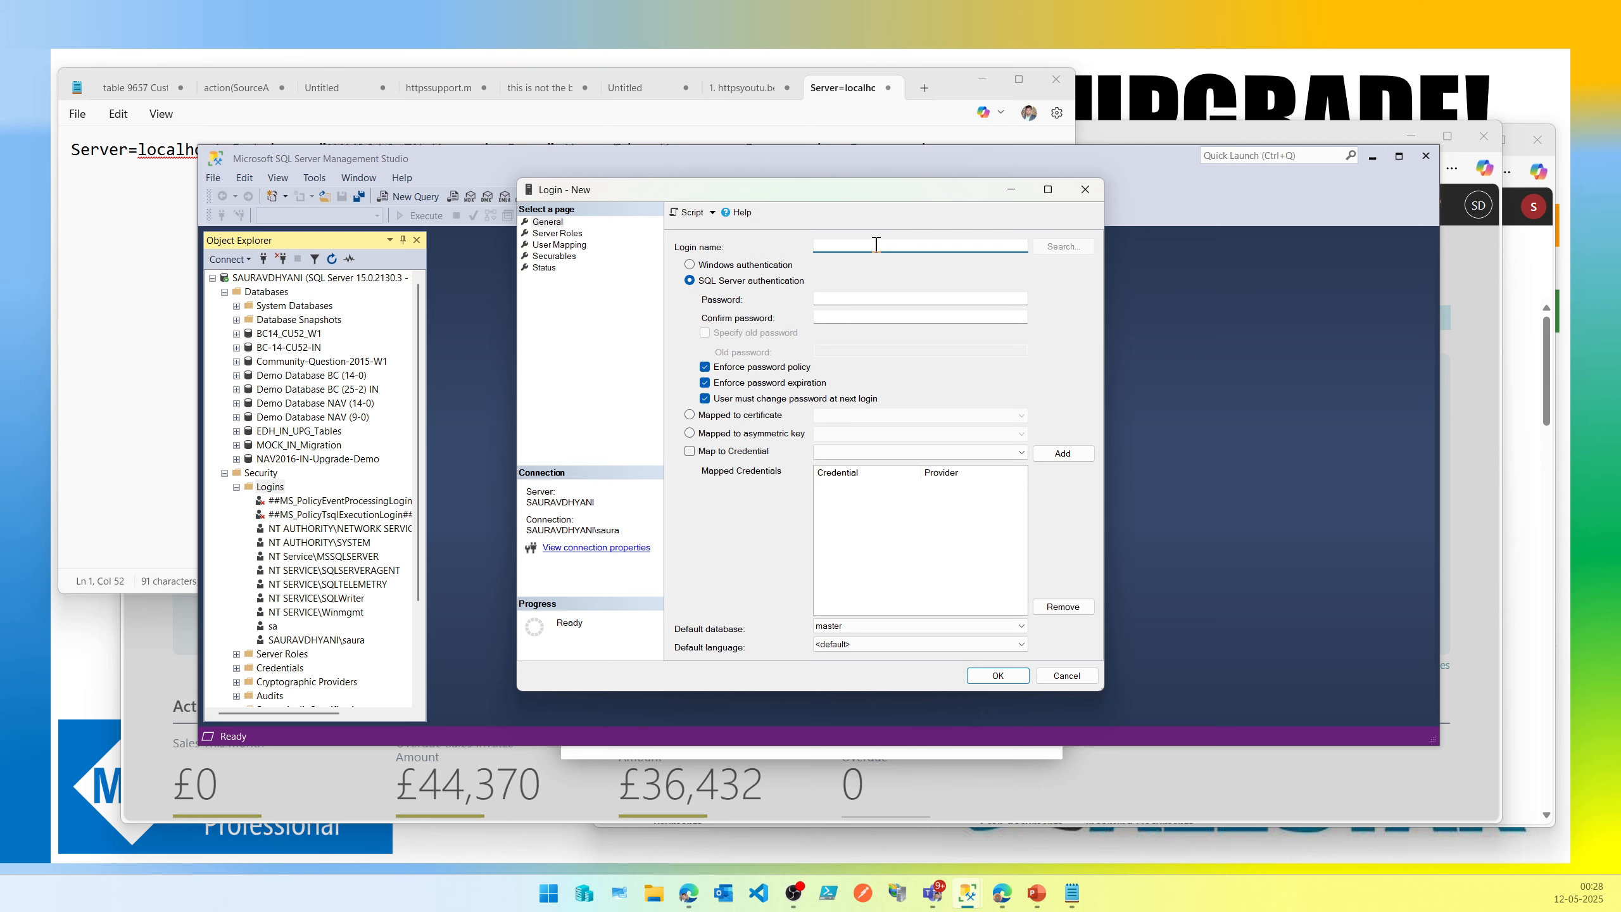
{"action": "type", "text": "saasreplication"}
{"action": "key", "text": "Tab"}
{"action": "key", "text": "Tab"}
{"action": "left_click", "coordinate": [877, 245]}
{"action": "left_click_drag", "start_coordinate": [876, 245], "coordinate": [796, 244]}
{"action": "key", "text": "ctrl+c"}
Enter and confirm the login's password, turn off Enforce password policy, and save the new login.
{"action": "left_click", "coordinate": [920, 298]}
{"action": "key", "text": "ctrl+v"}
{"action": "left_click", "coordinate": [914, 315]}
{"action": "key", "text": "ctrl+v"}
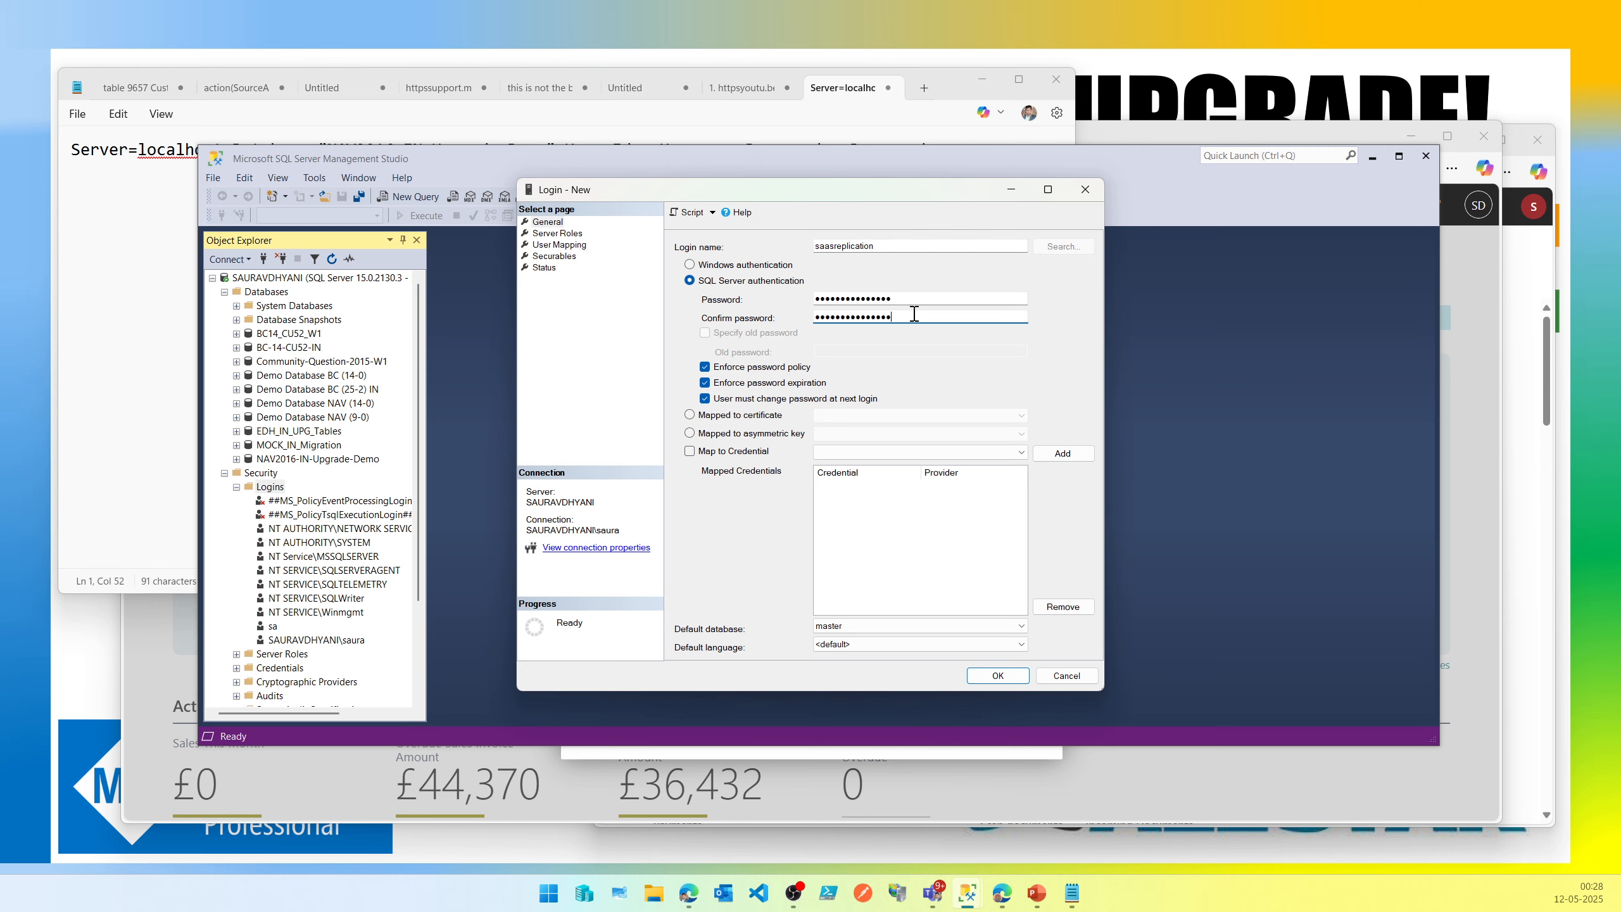
{"action": "left_click", "coordinate": [780, 368]}
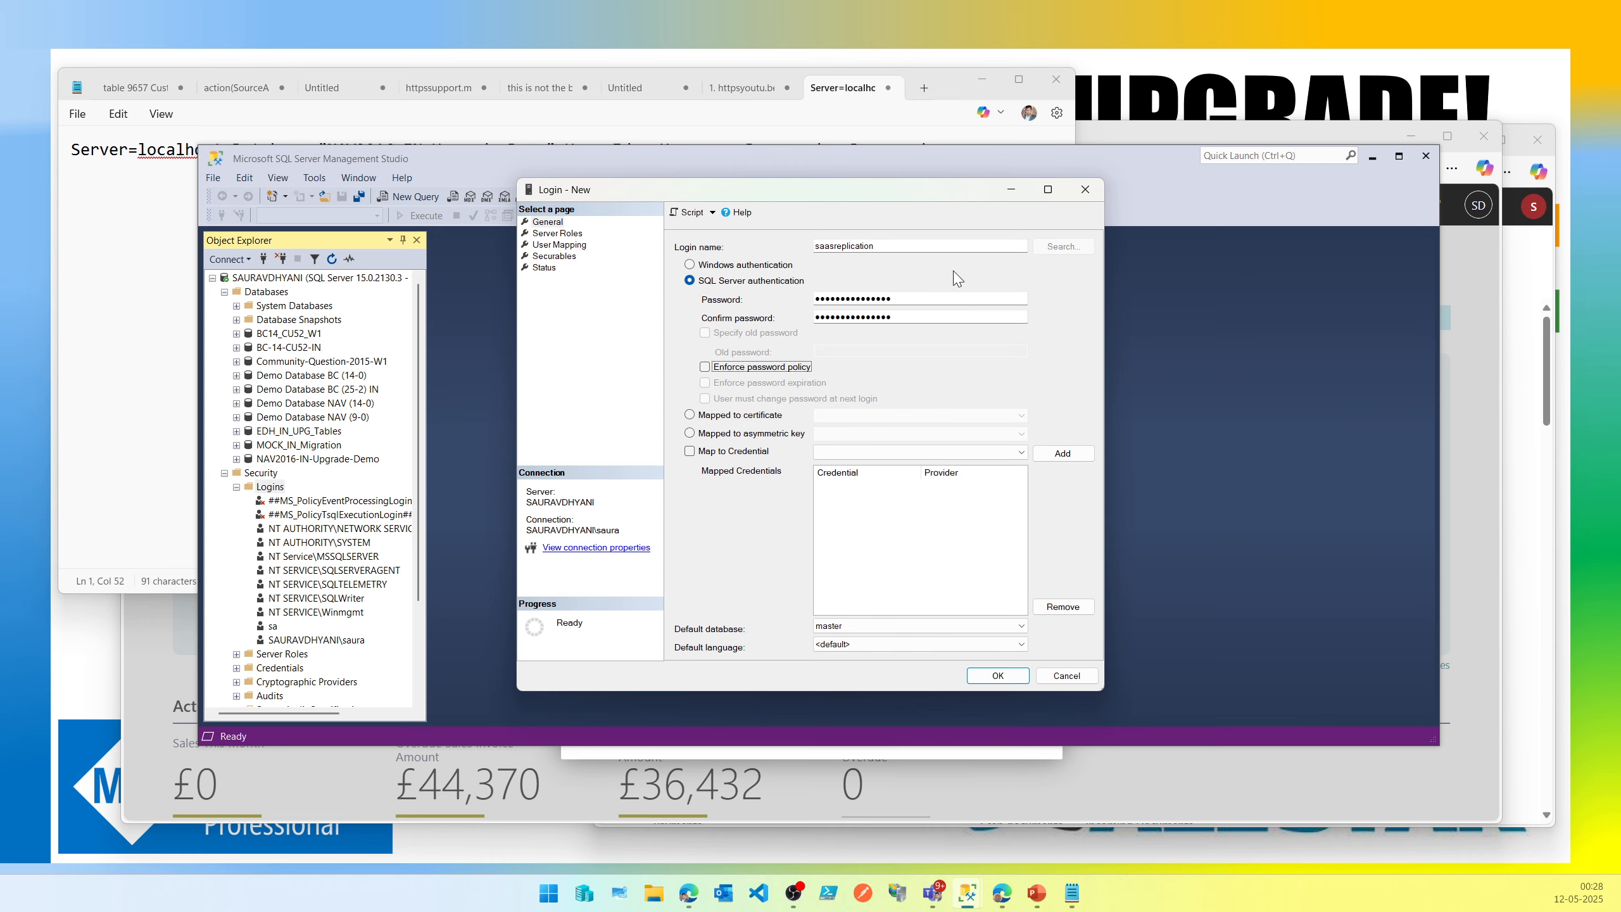
{"action": "left_click", "coordinate": [1001, 677]}
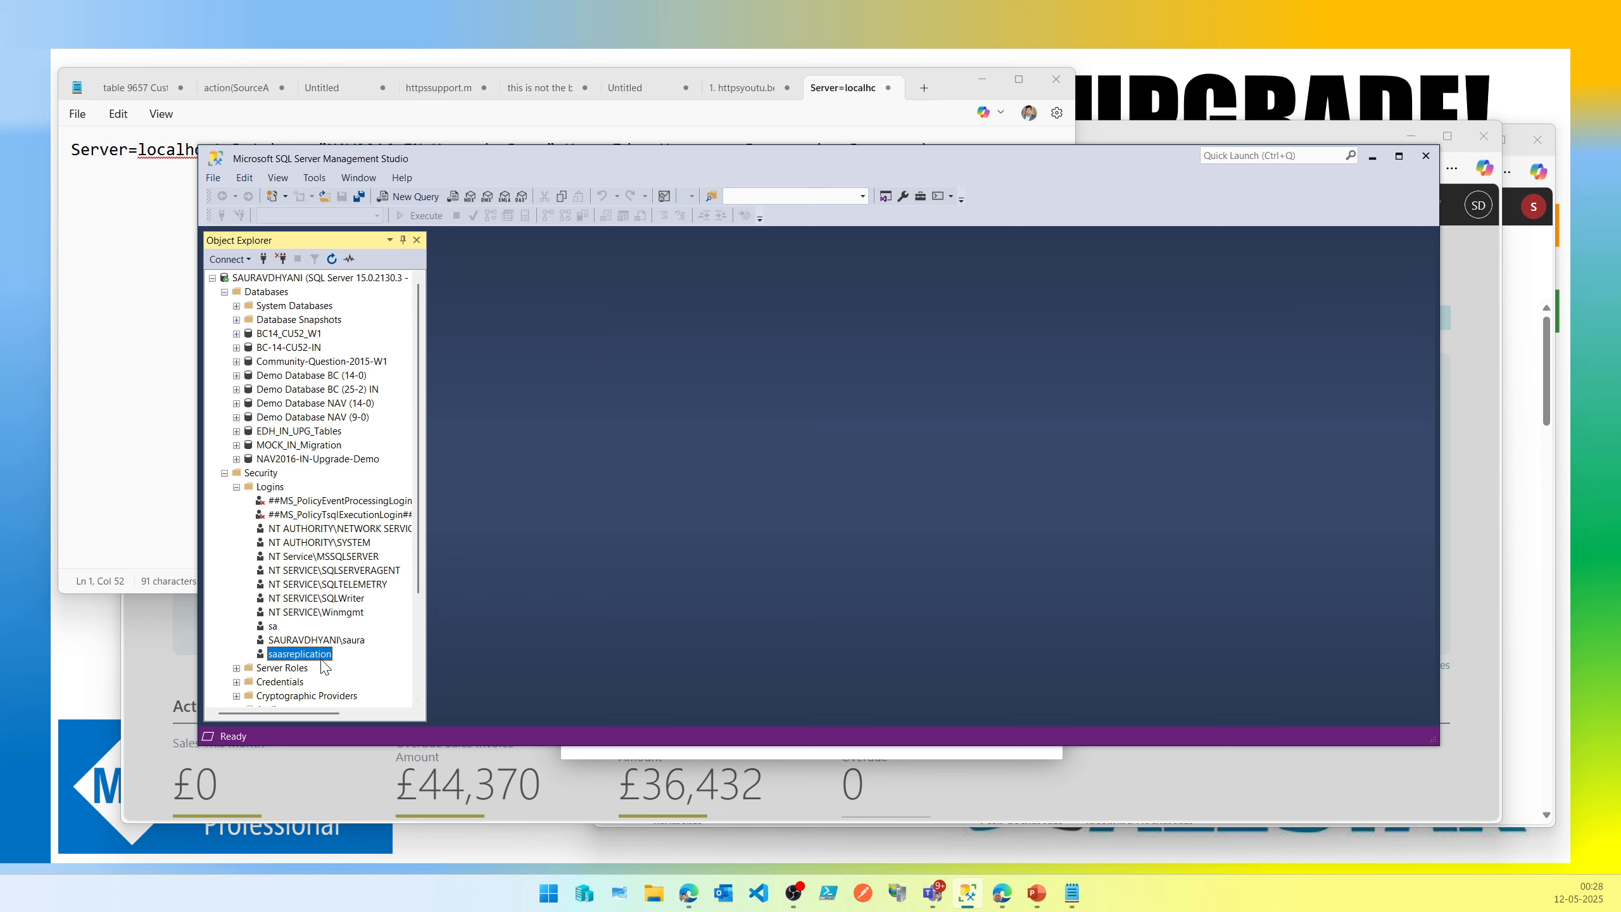
Map the saasreplication login to the NAV2016-IN-Upgrade-Demo database with the db_owner role.
{"action": "double_click", "coordinate": [317, 654]}
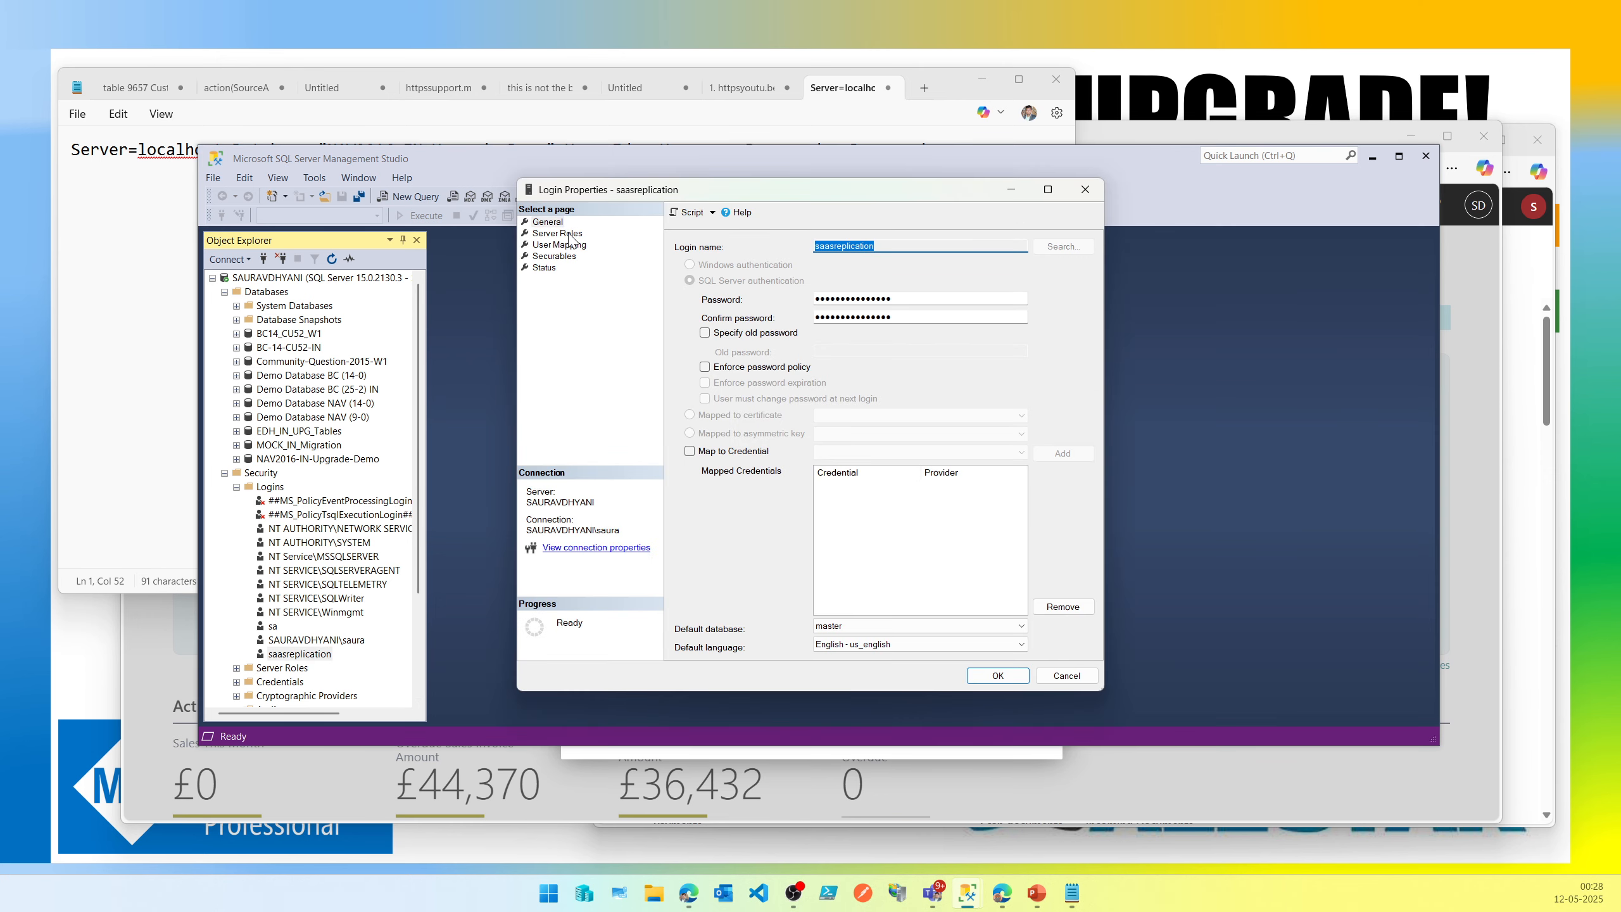
{"action": "left_click", "coordinate": [568, 235]}
{"action": "left_click", "coordinate": [561, 246]}
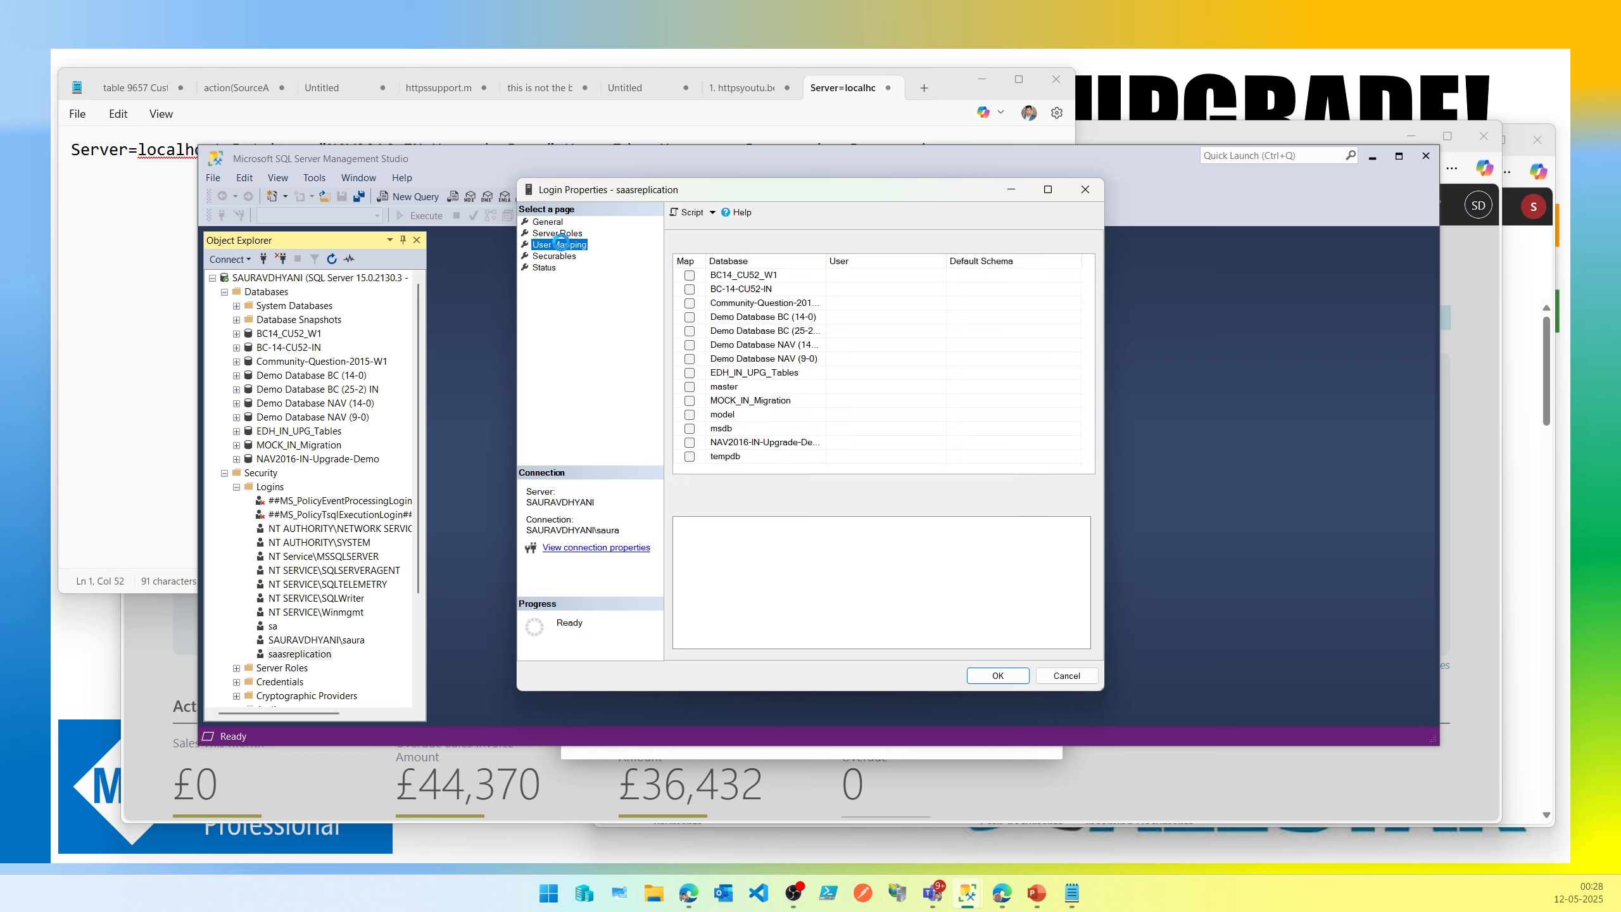
{"action": "left_click", "coordinate": [690, 442]}
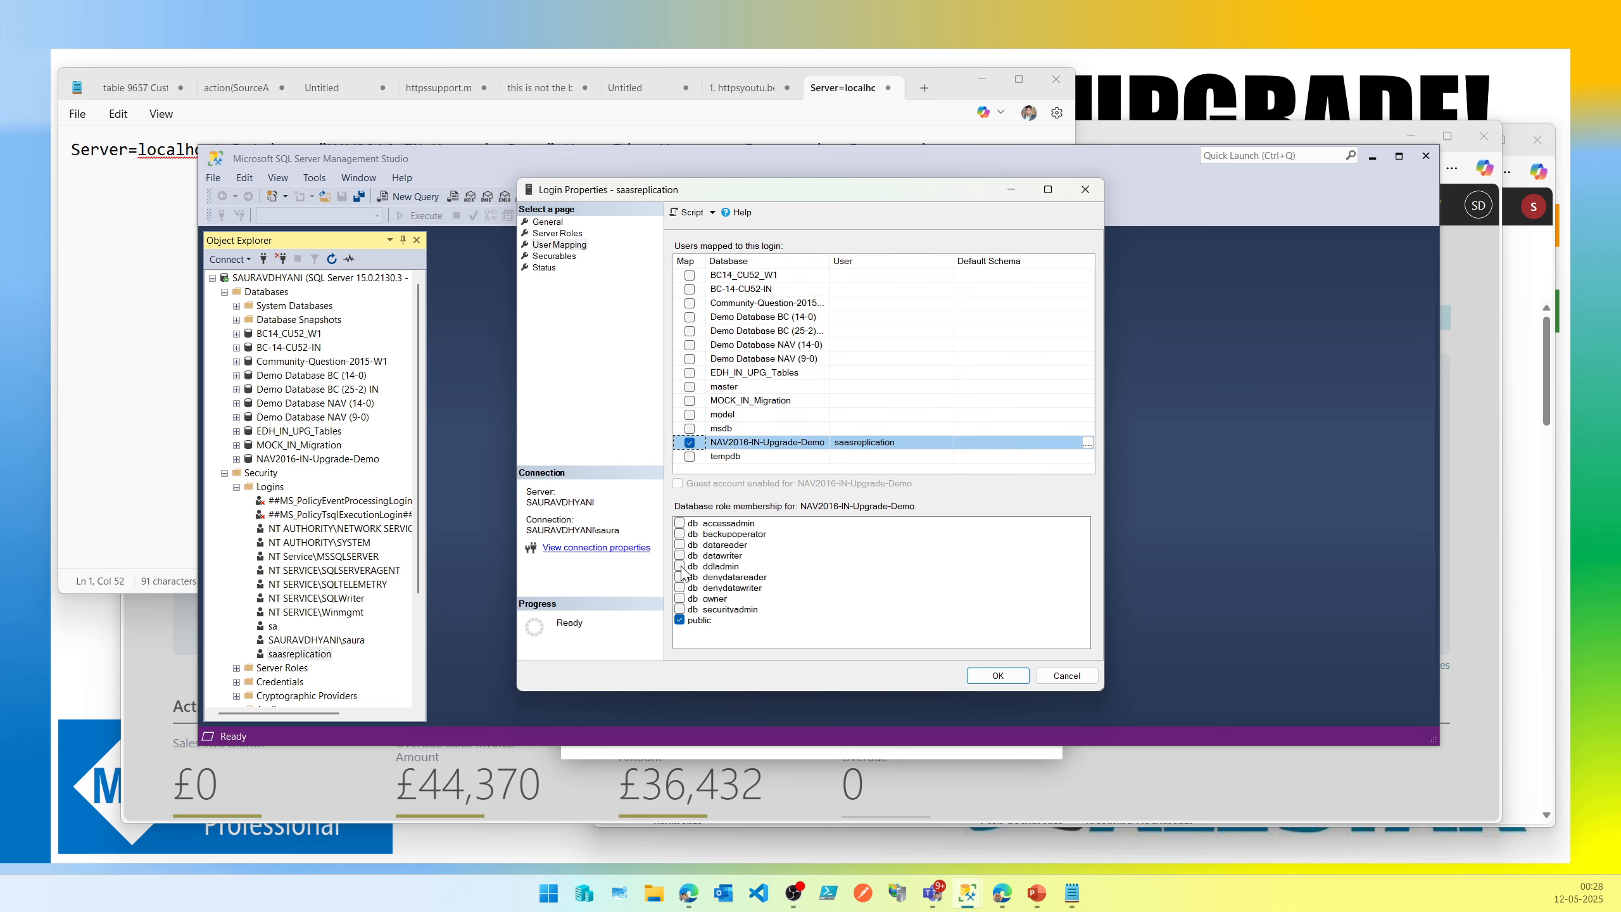
{"action": "left_click", "coordinate": [680, 598]}
{"action": "left_click", "coordinate": [998, 676]}
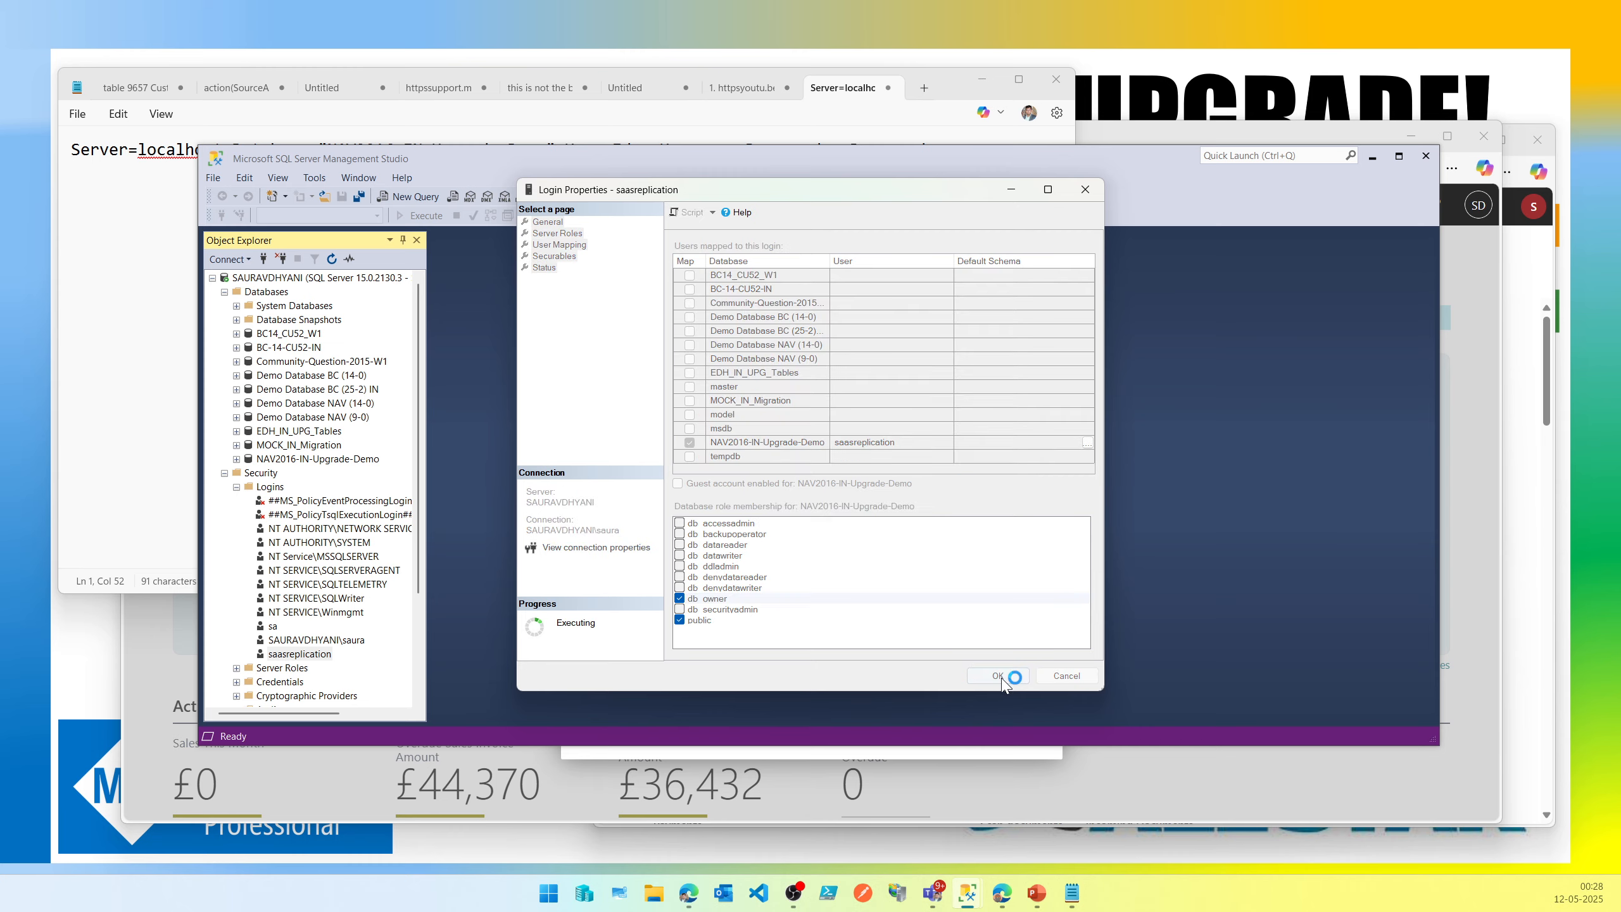
Replace the user ID placeholder in the connection string with saasreplication.
{"action": "left_click", "coordinate": [113, 372]}
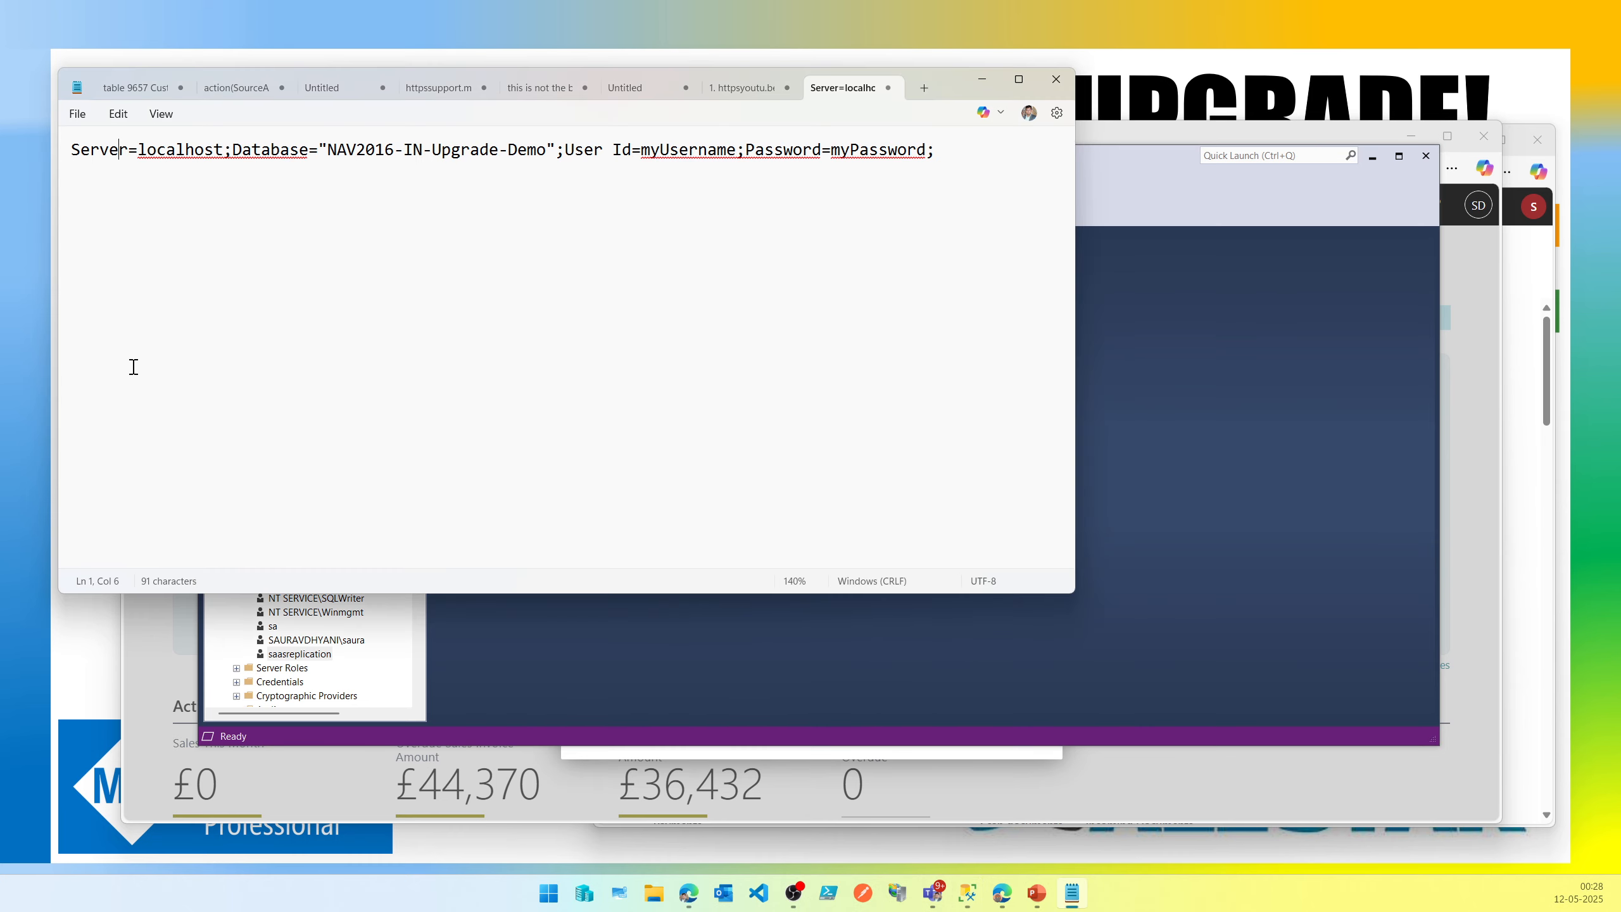
{"action": "left_click_drag", "start_coordinate": [705, 155], "coordinate": [736, 153]}
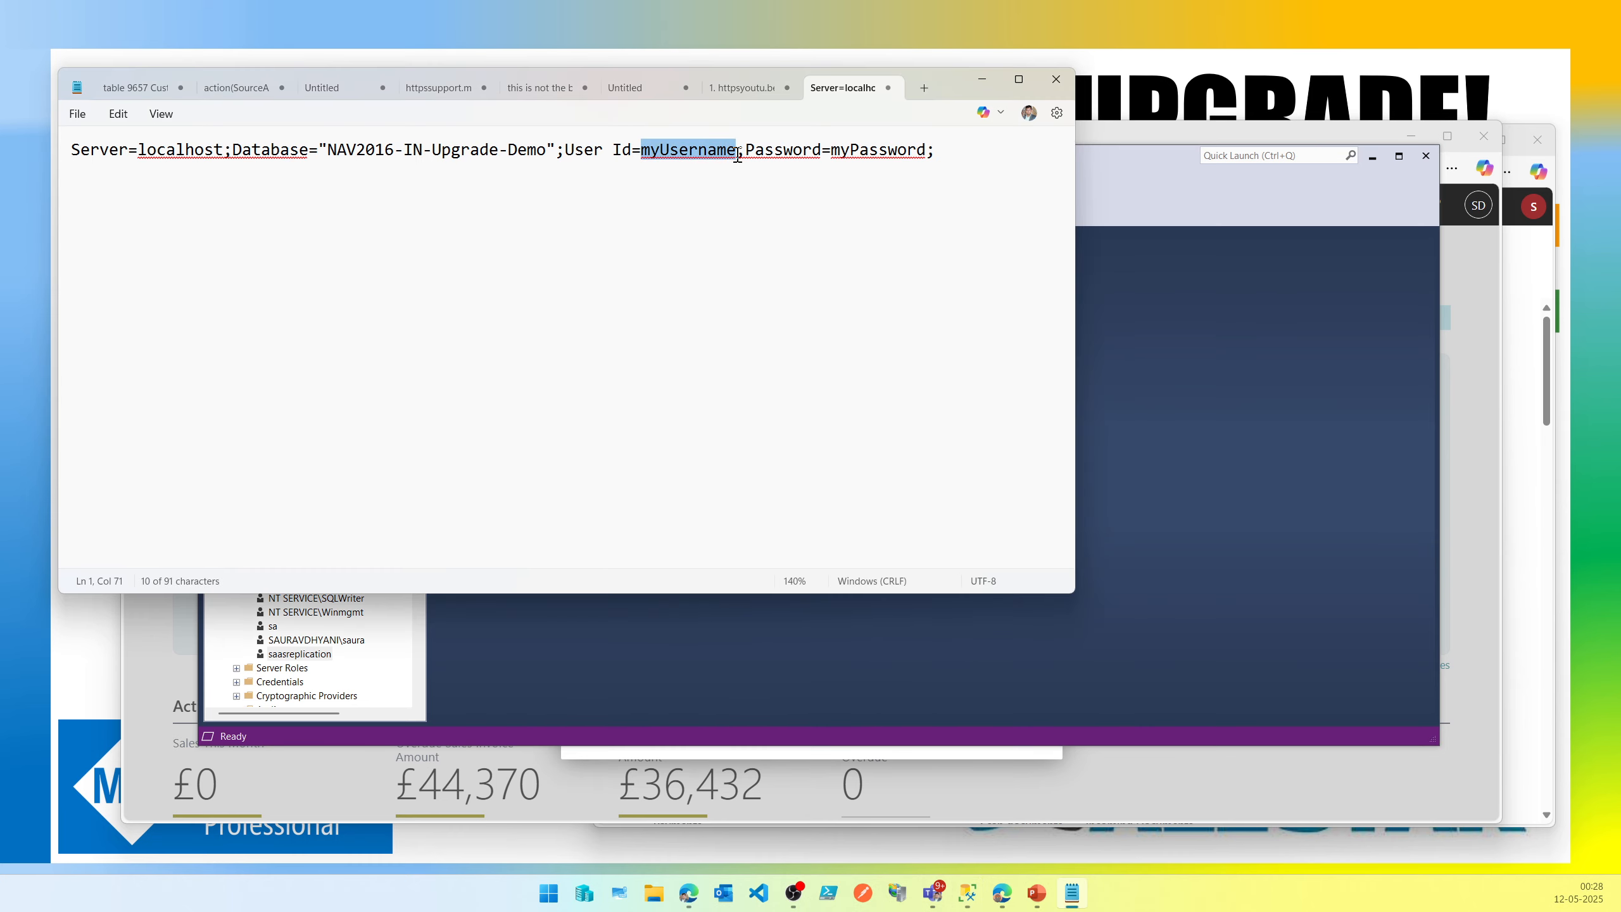
{"action": "key", "text": "ctrl+v"}
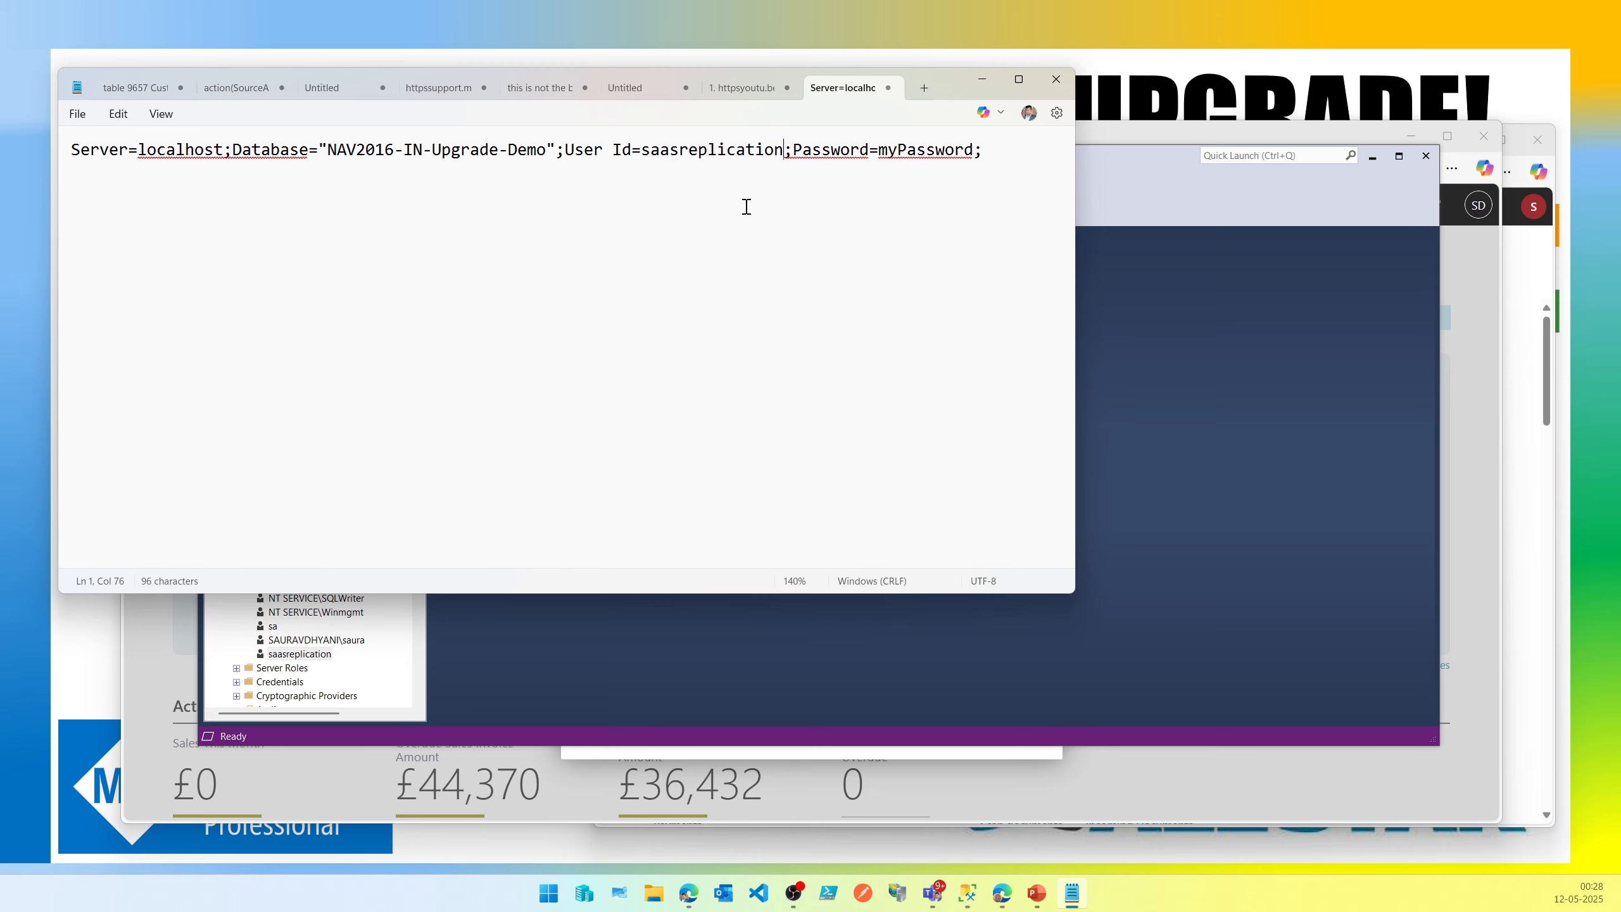
Replace the password placeholder in the connection string with the login's password.
{"action": "left_click_drag", "start_coordinate": [879, 151], "coordinate": [973, 152]}
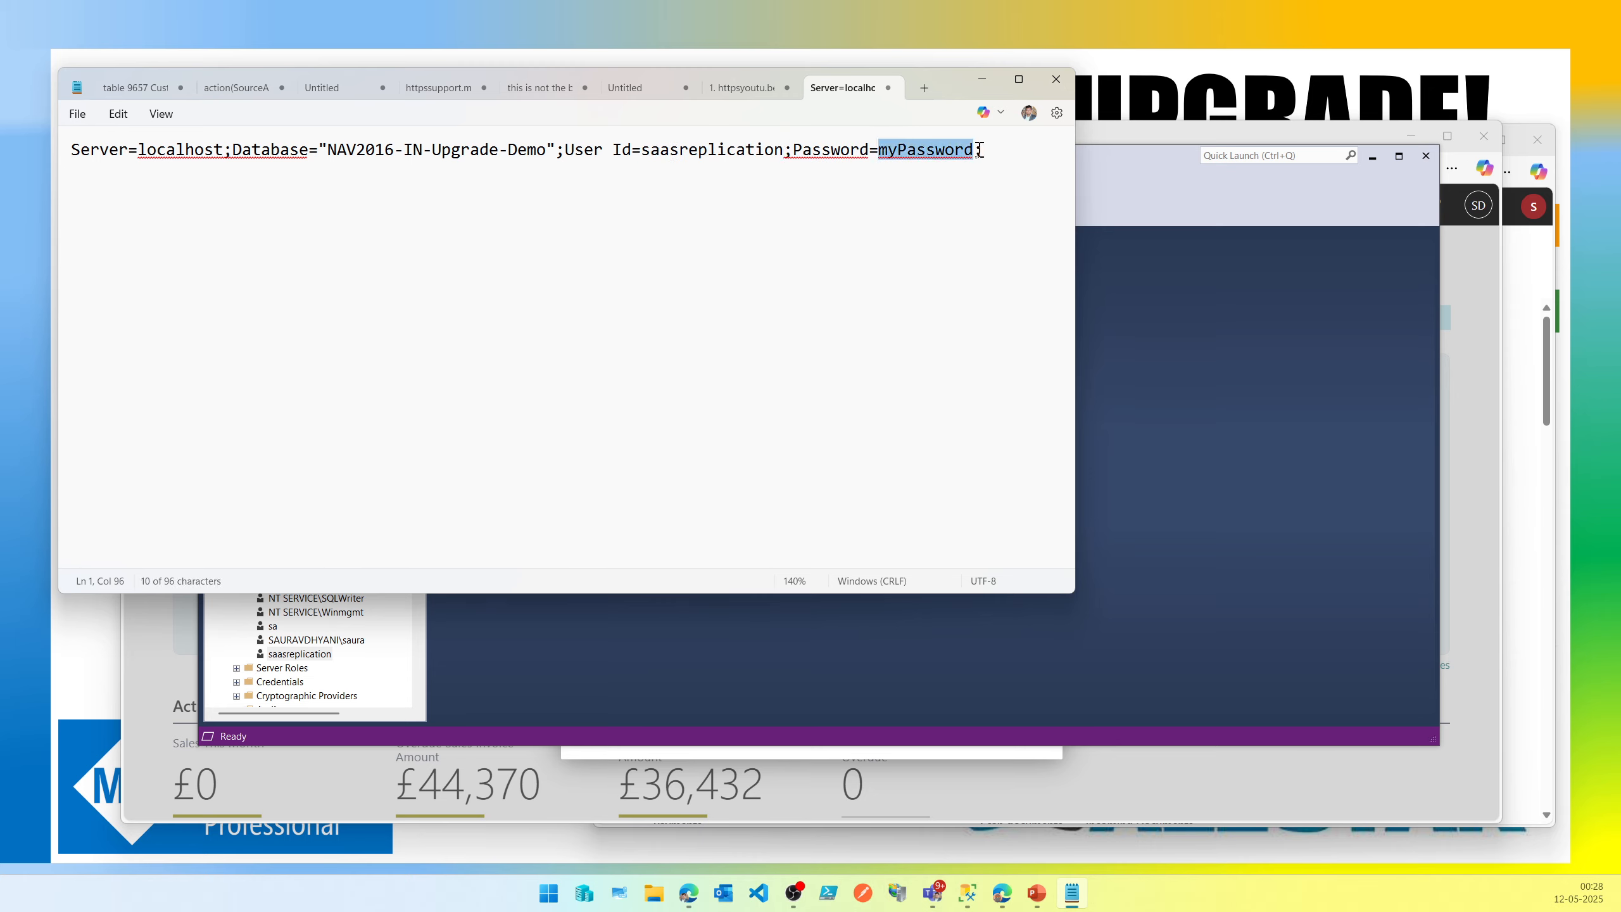
{"action": "key", "text": "ctrl+v"}
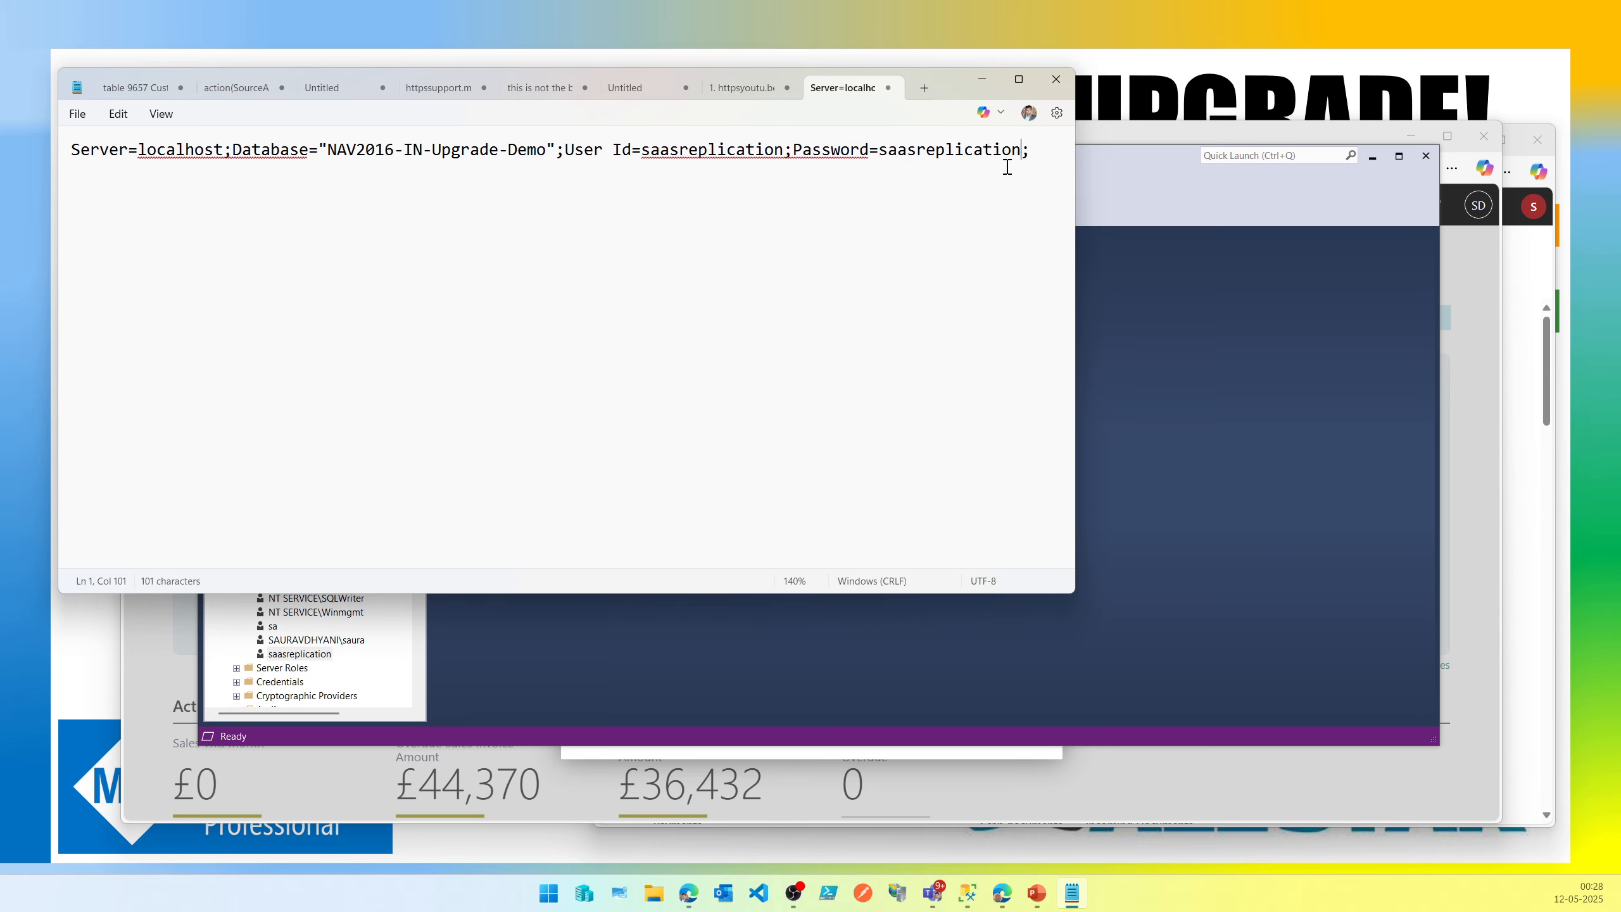
Copy the completed connection string and paste it into the Cloud Migration Setup's SQL Connection String field.
{"action": "left_click_drag", "start_coordinate": [1039, 150], "coordinate": [68, 133]}
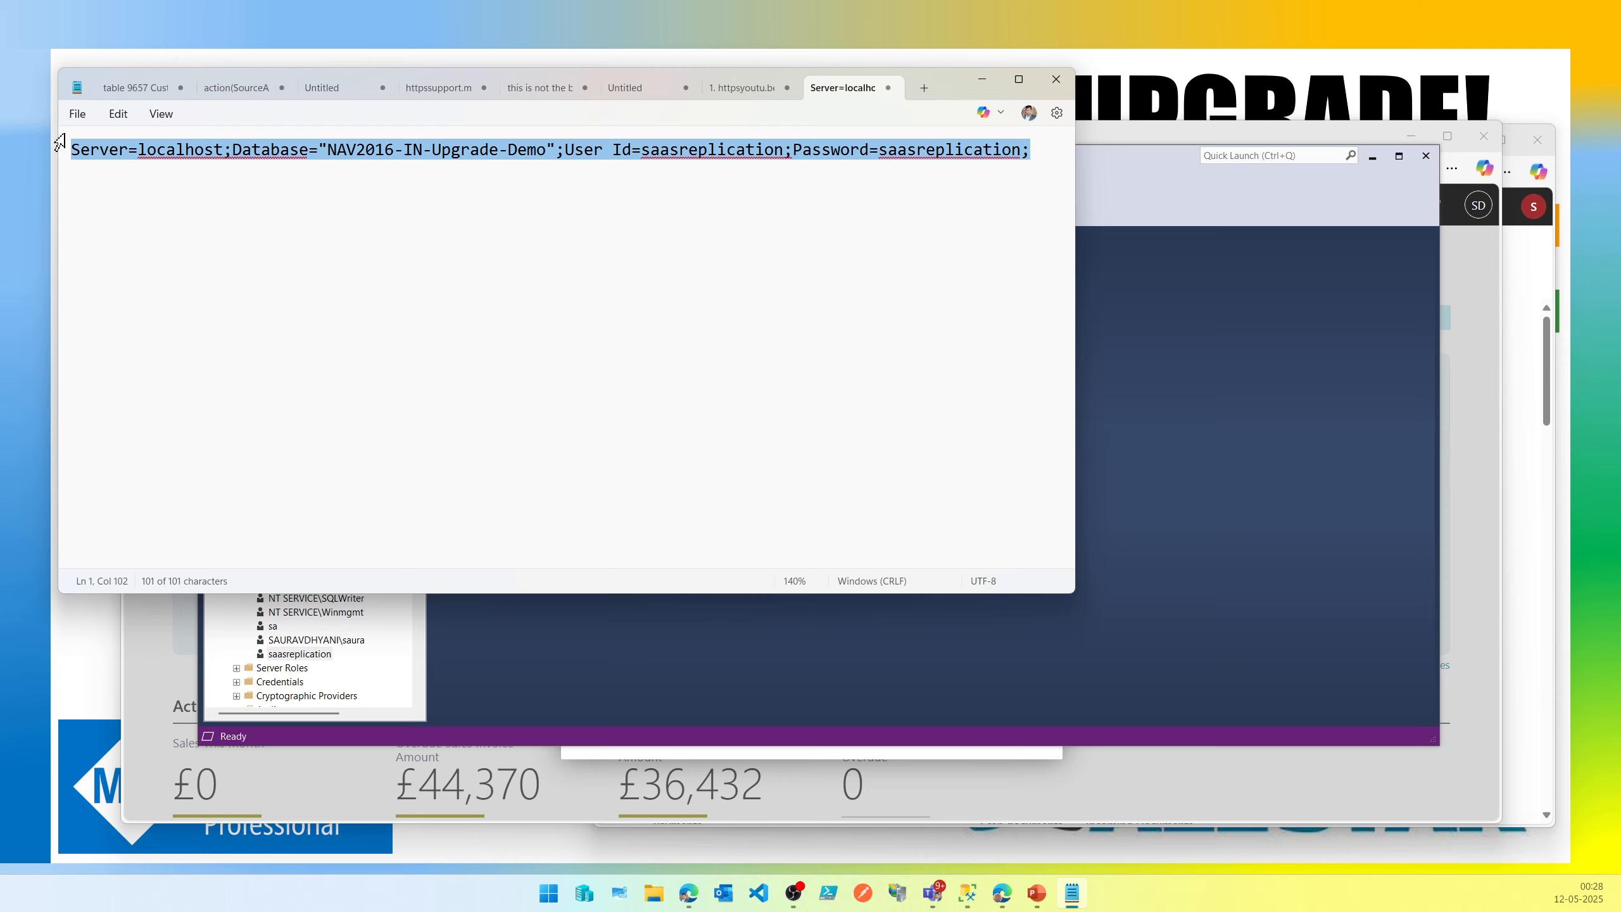
{"action": "left_click", "coordinate": [985, 84]}
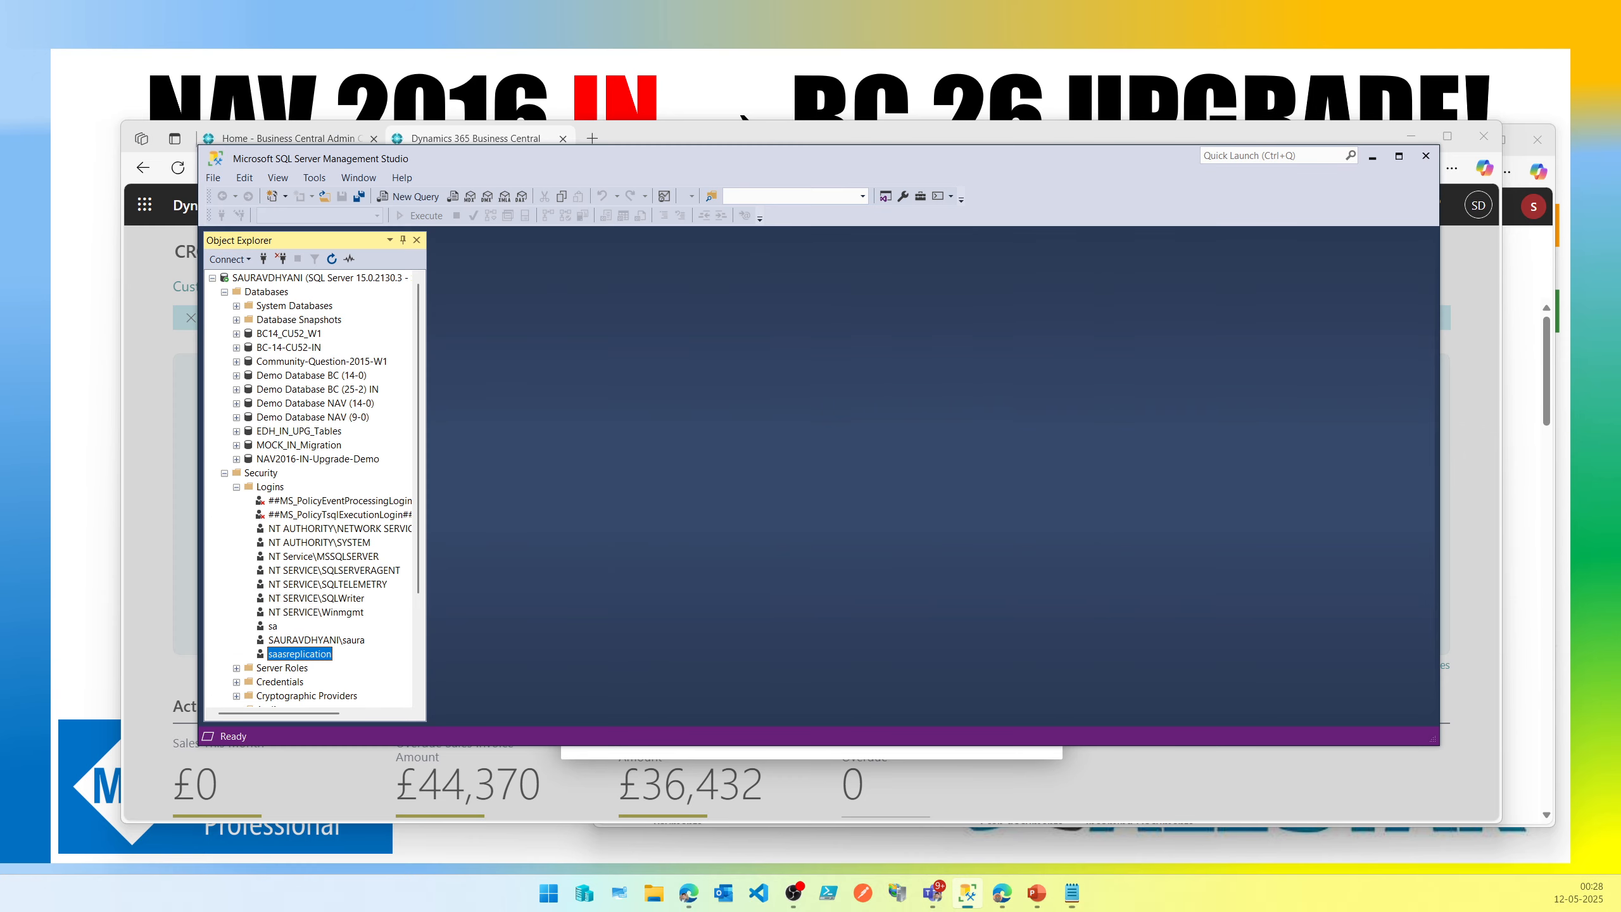
{"action": "left_click", "coordinate": [1372, 156]}
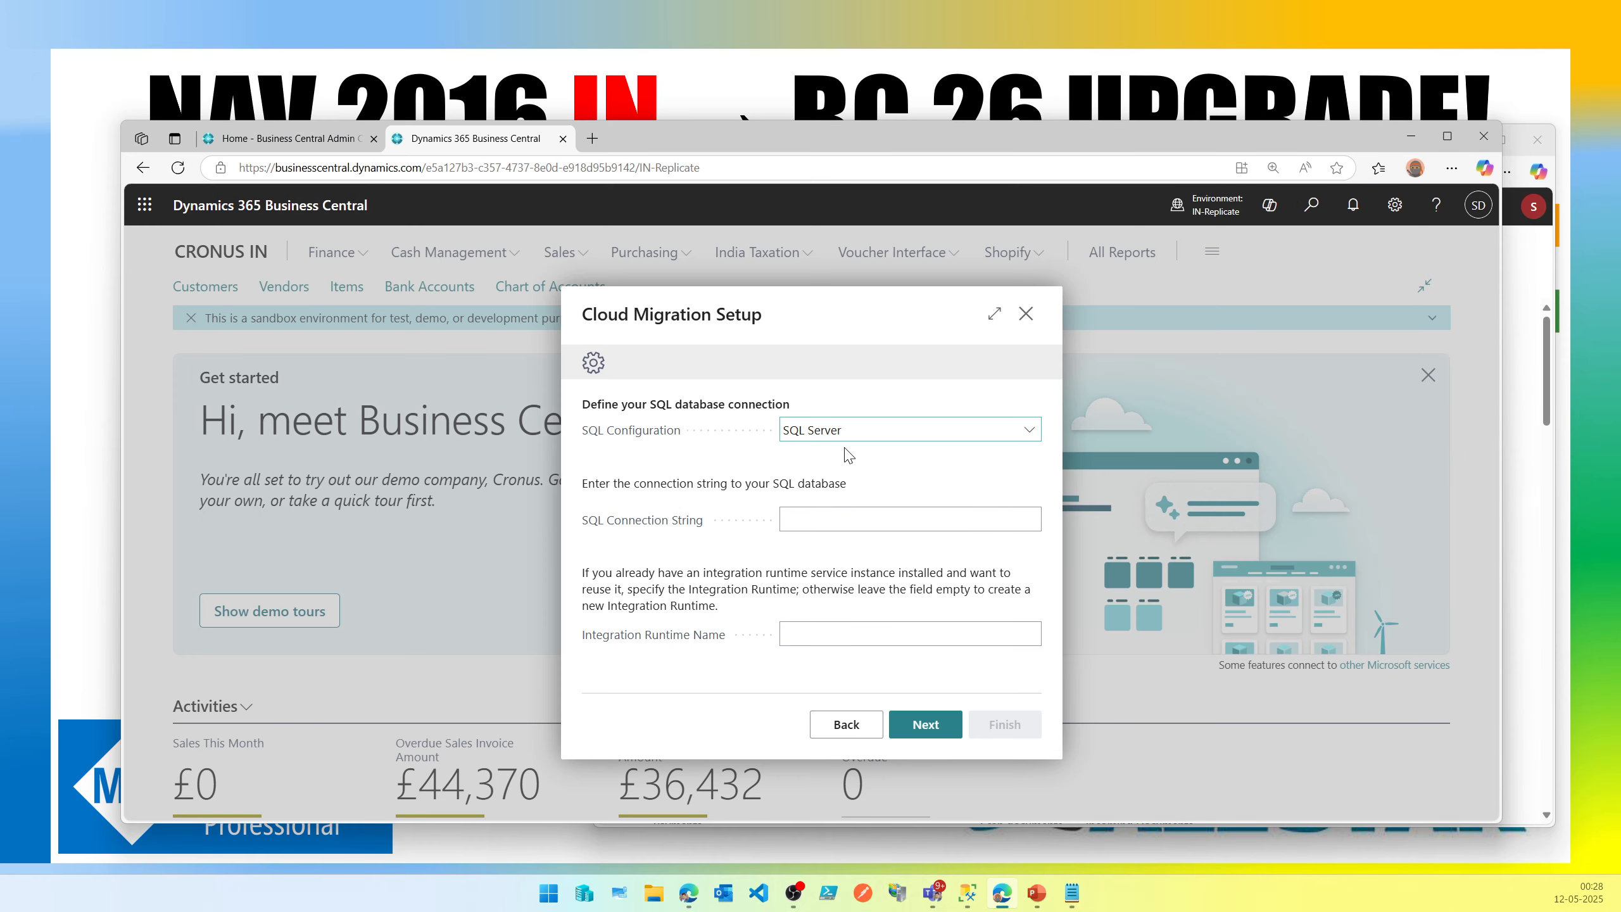
{"action": "left_click", "coordinate": [830, 522]}
{"action": "key", "text": "ctrl+v"}
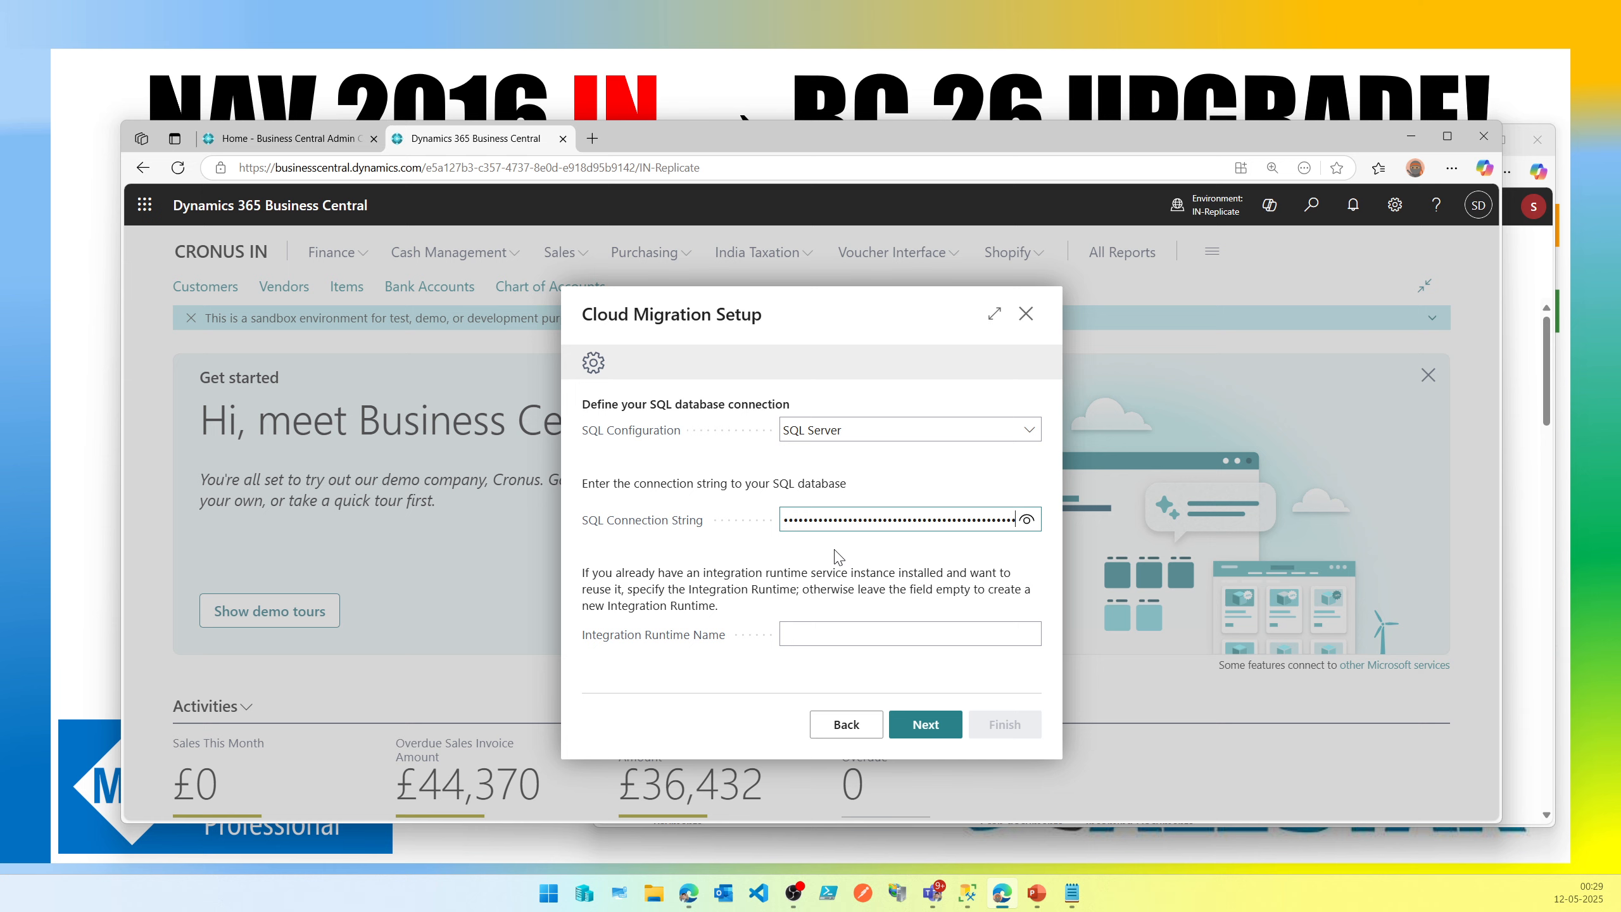
Leave the Integration Runtime Name empty and continue to the next setup page.
{"action": "left_click", "coordinate": [848, 632]}
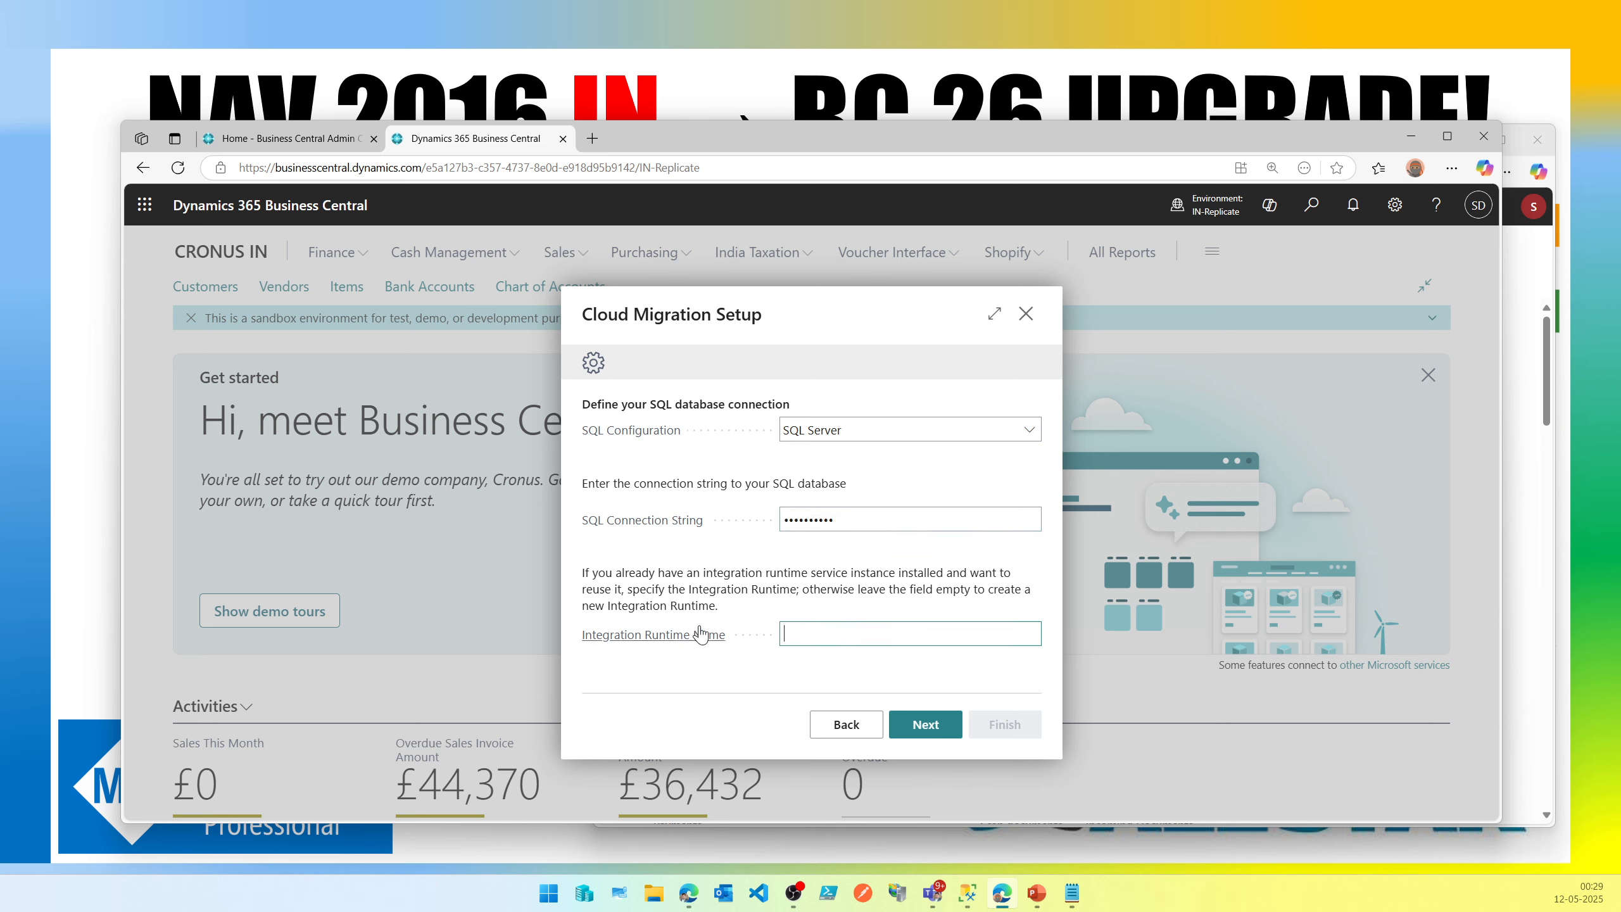
{"action": "mouse_move", "coordinate": [700, 632]}
{"action": "left_click", "coordinate": [939, 737]}
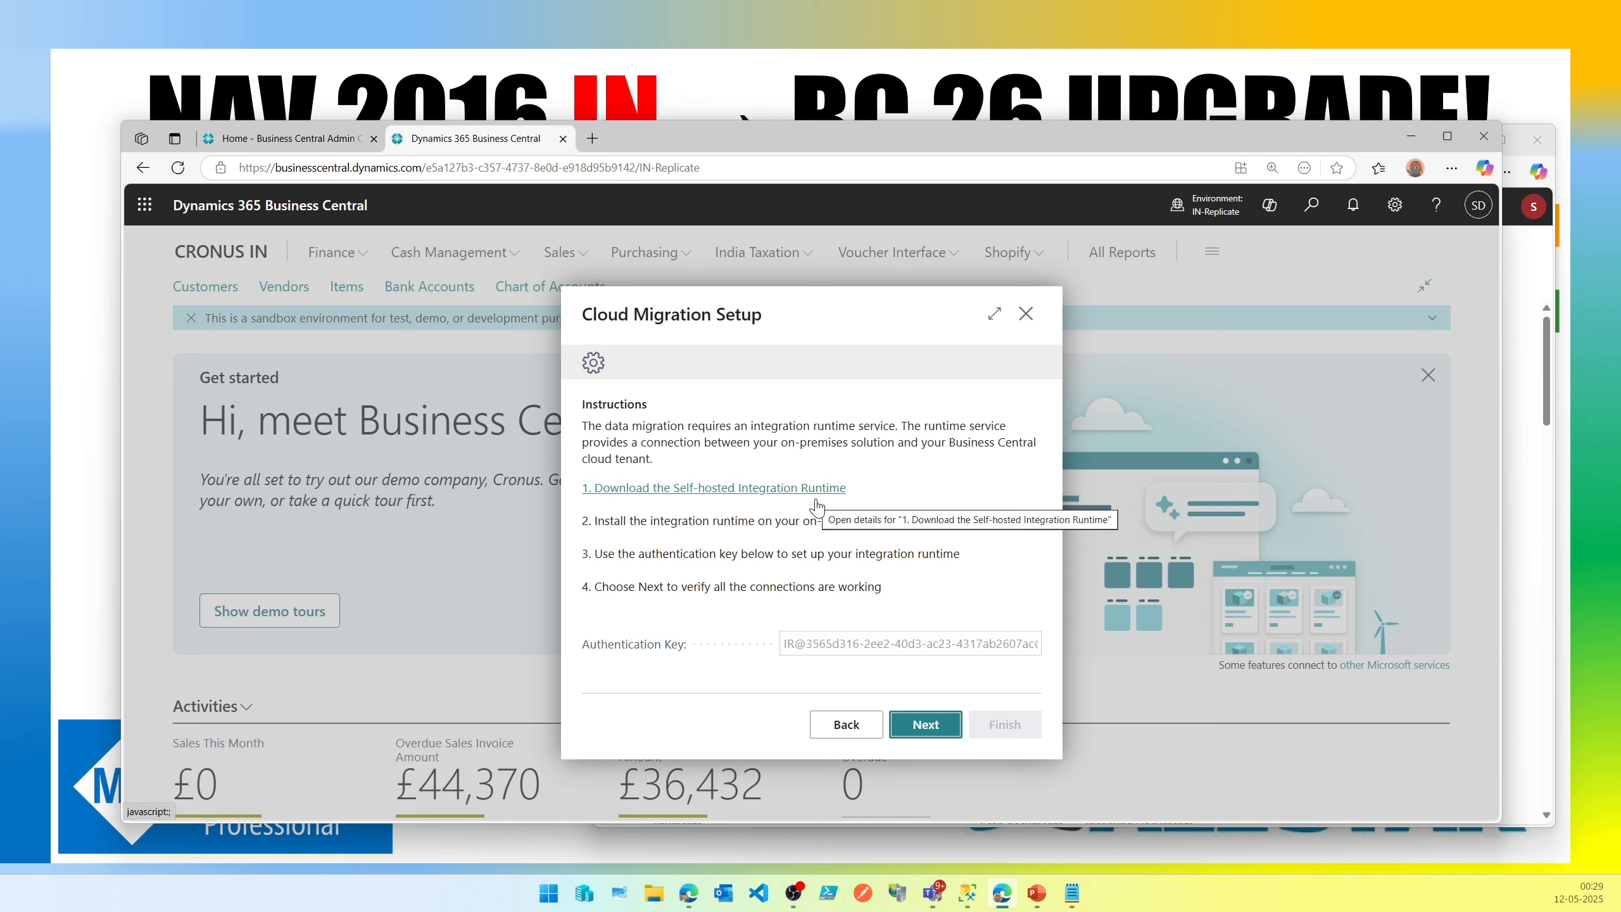
{"action": "left_click", "coordinate": [1082, 899]}
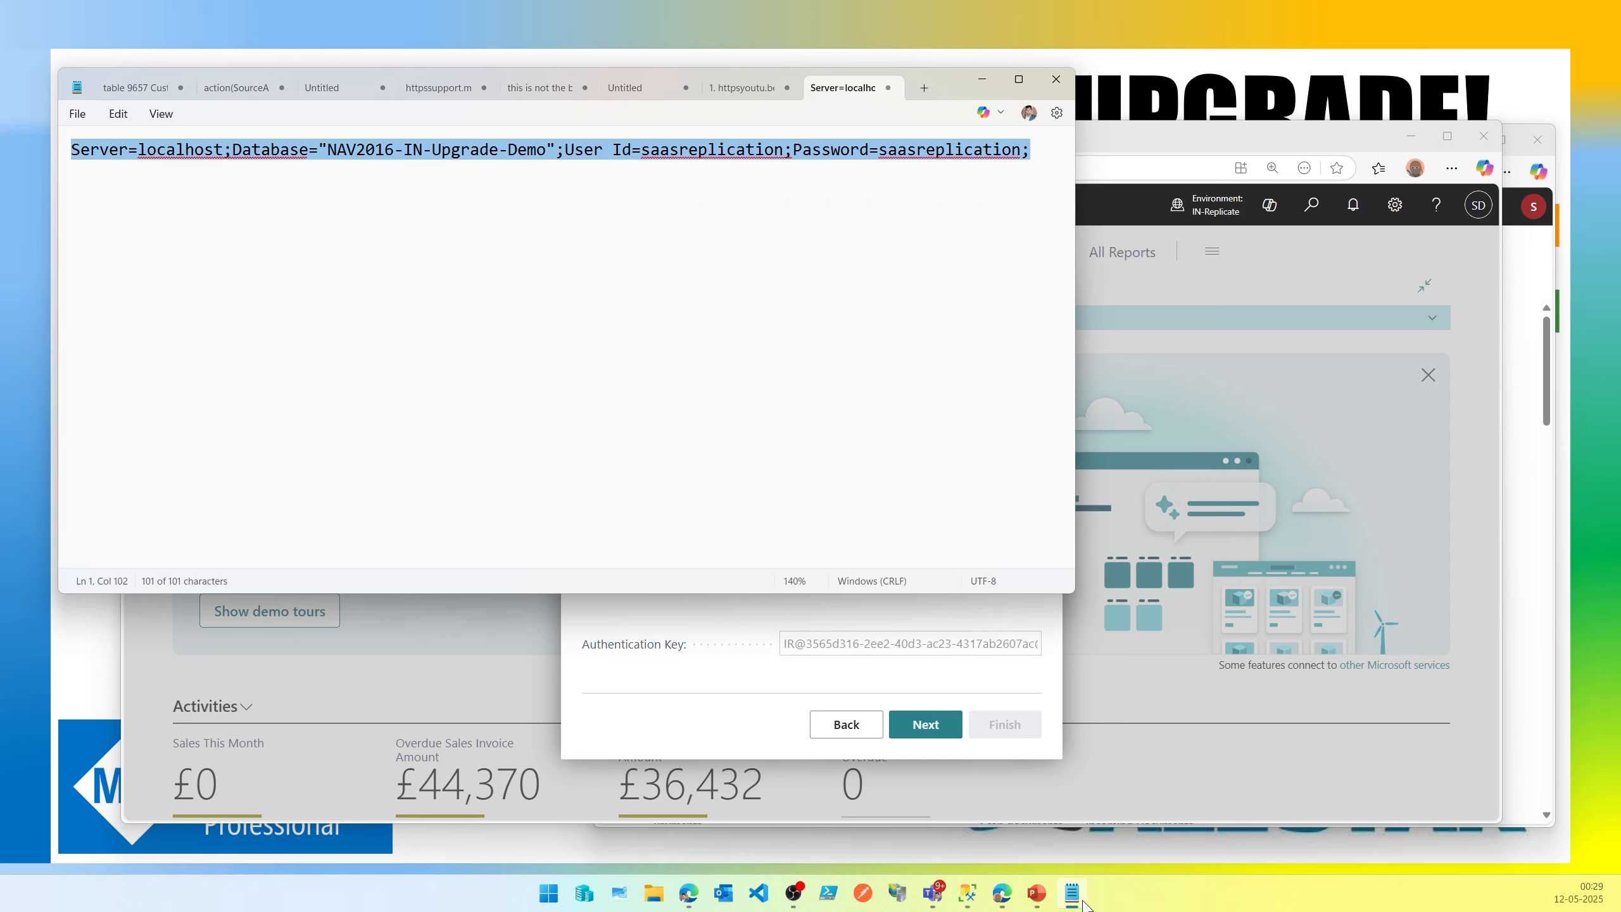
{"action": "left_click", "coordinate": [1042, 148]}
{"action": "double_click", "coordinate": [1024, 150]}
{"action": "left_click_drag", "start_coordinate": [1024, 150], "coordinate": [108, 164]}
{"action": "left_click", "coordinate": [1073, 897]}
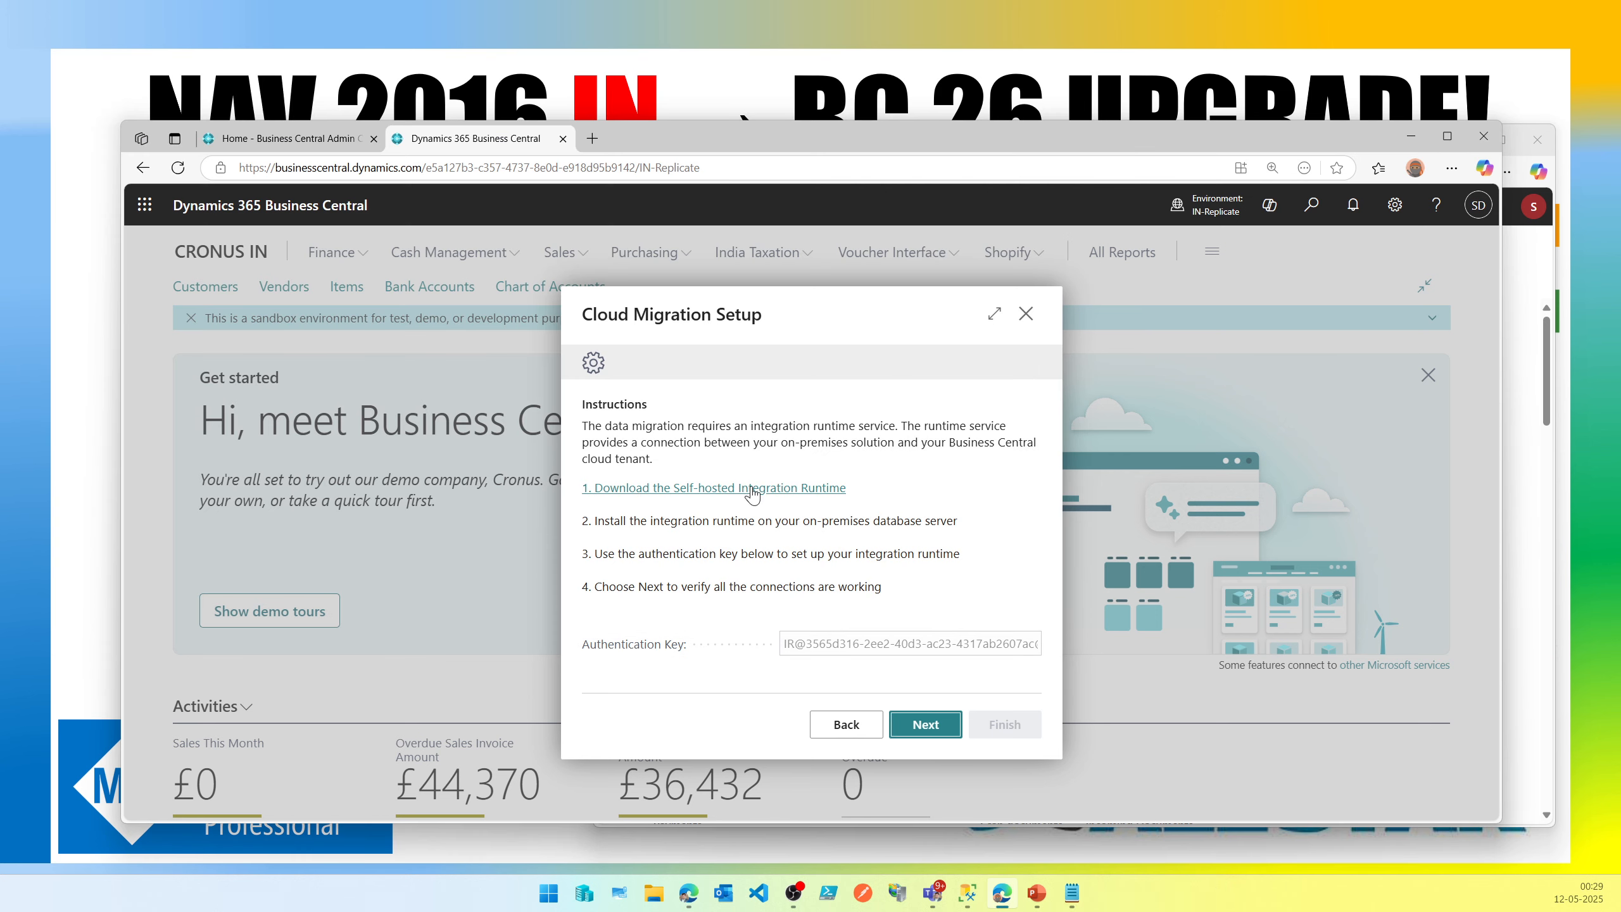
Open the Self-hosted Integration Runtime download page from the setup instructions.
{"action": "left_click", "coordinate": [647, 488]}
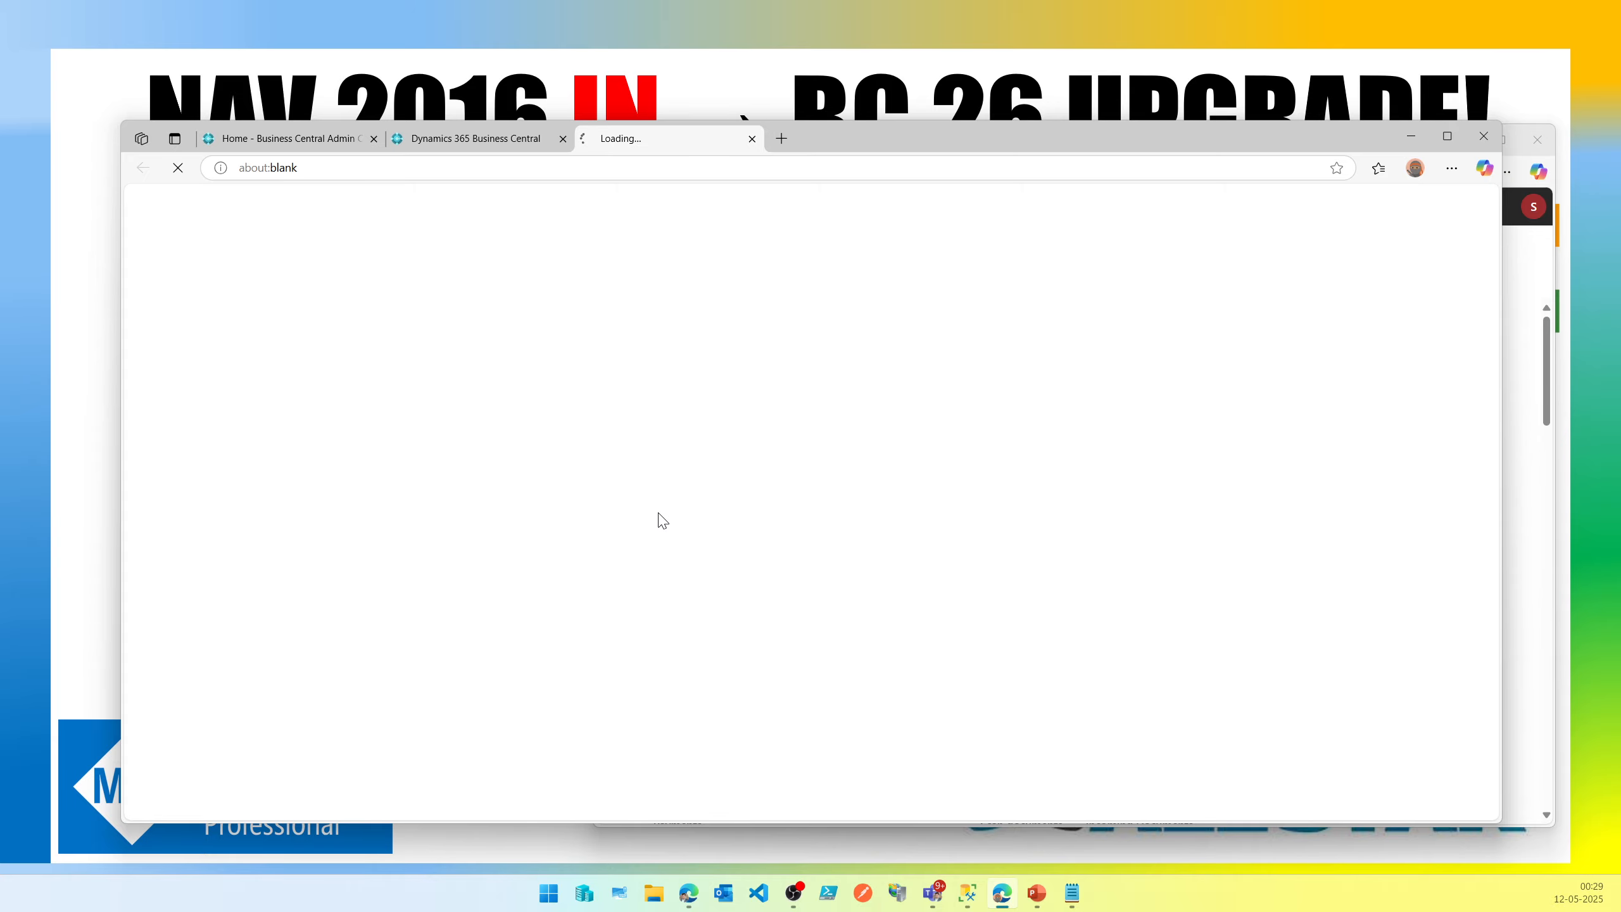
{"action": "left_click", "coordinate": [491, 139]}
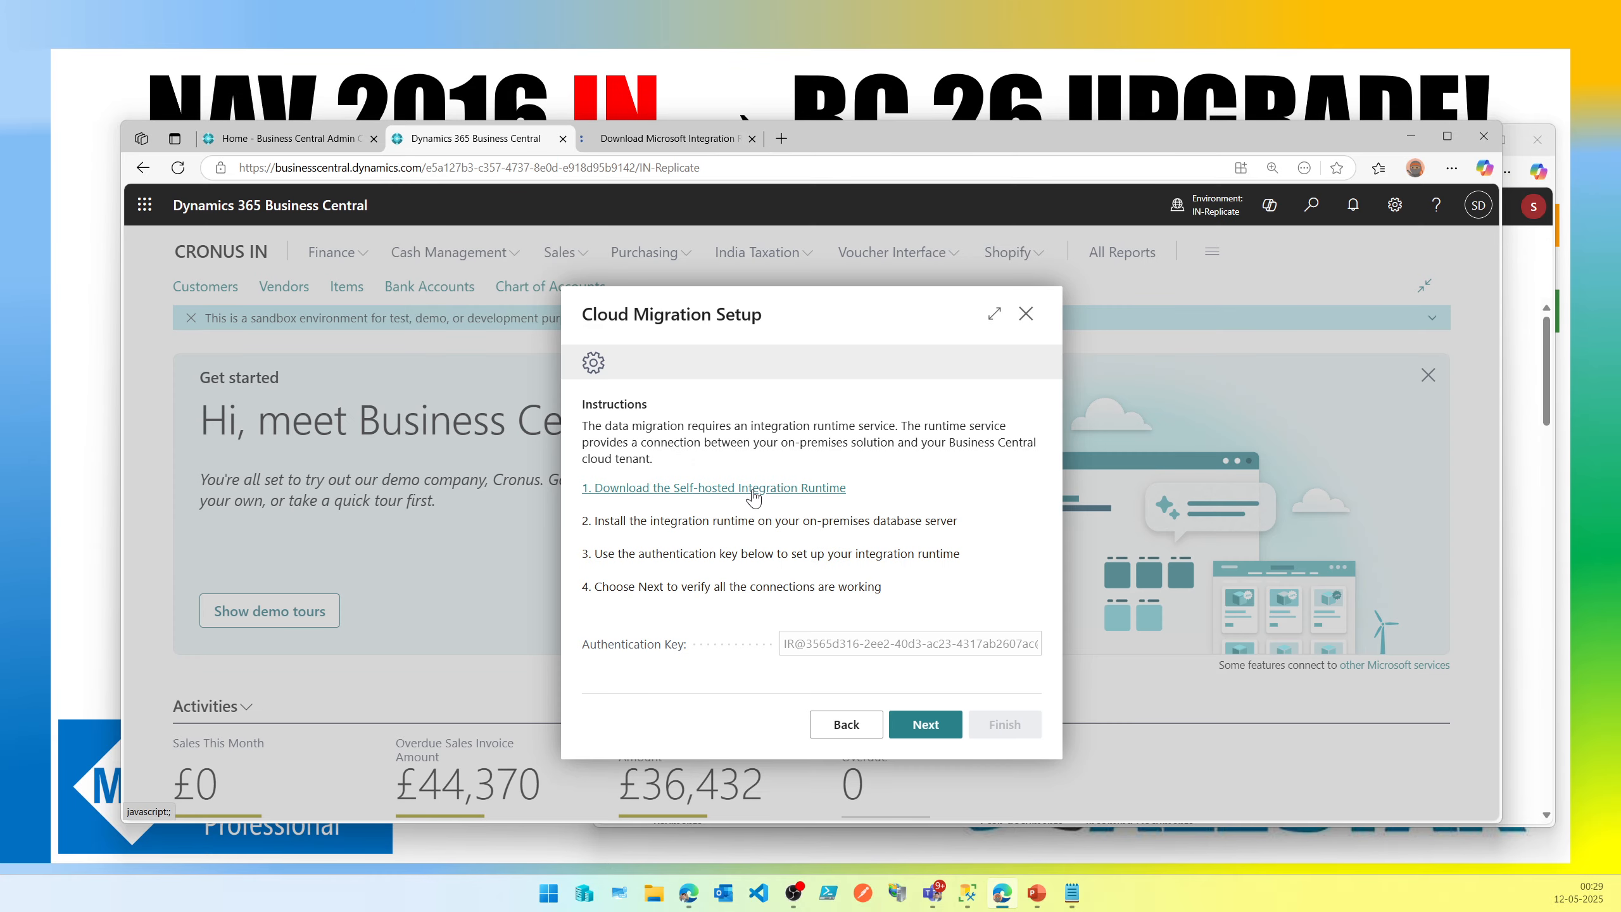
{"action": "left_click", "coordinate": [668, 140]}
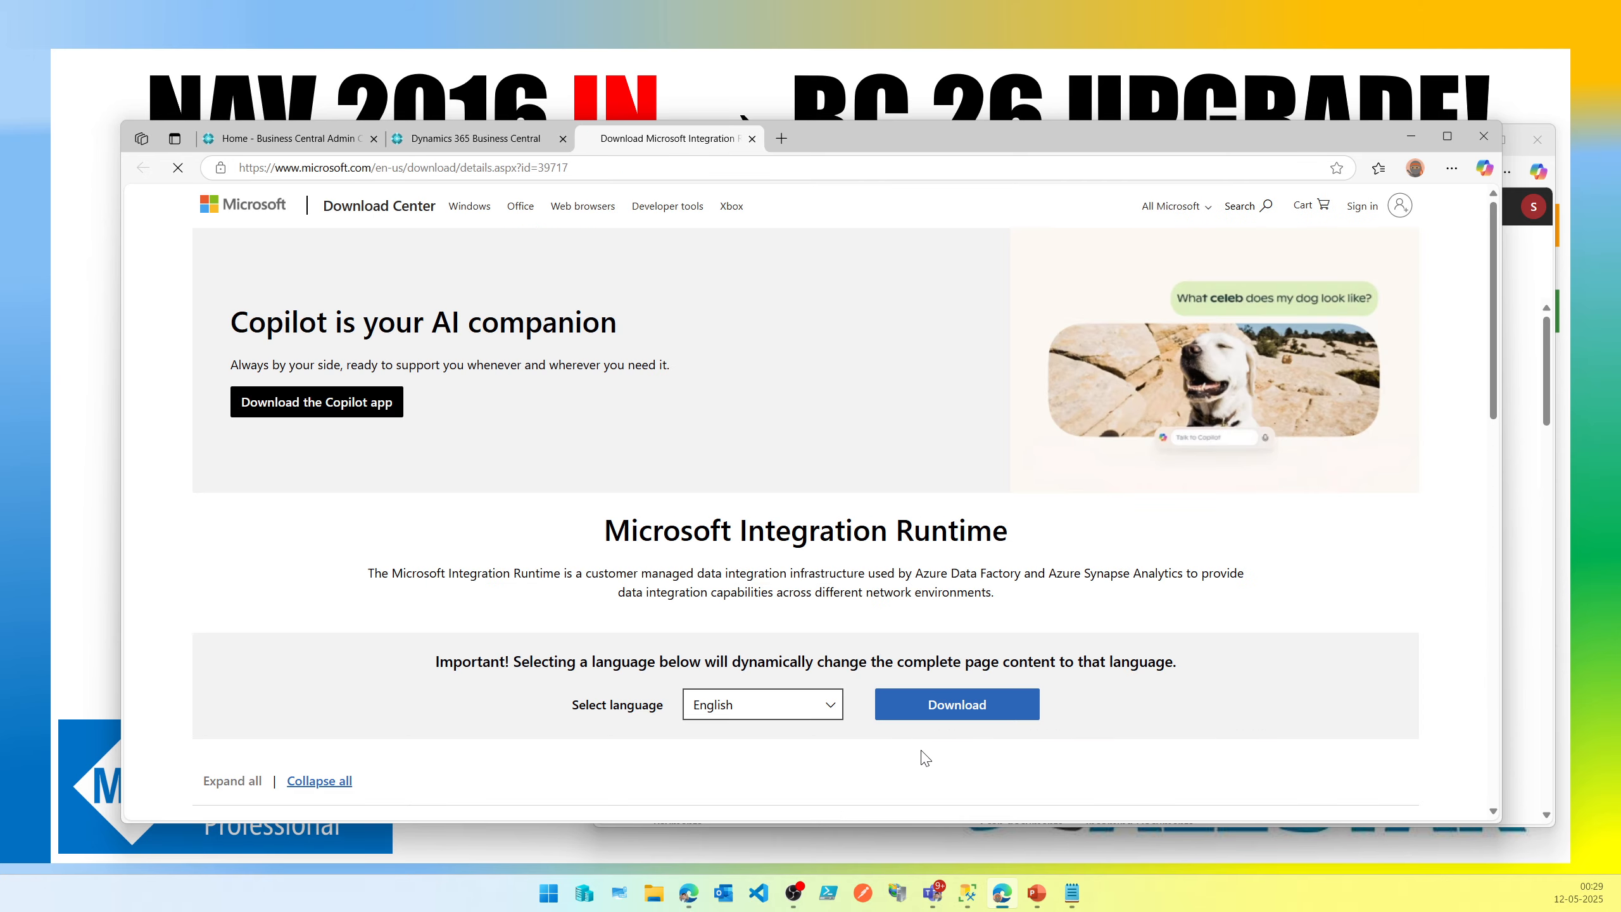
Download IntegrationRuntime_5.52.9222.3.msi from the Microsoft Integration Runtime page.
{"action": "left_click", "coordinate": [942, 718]}
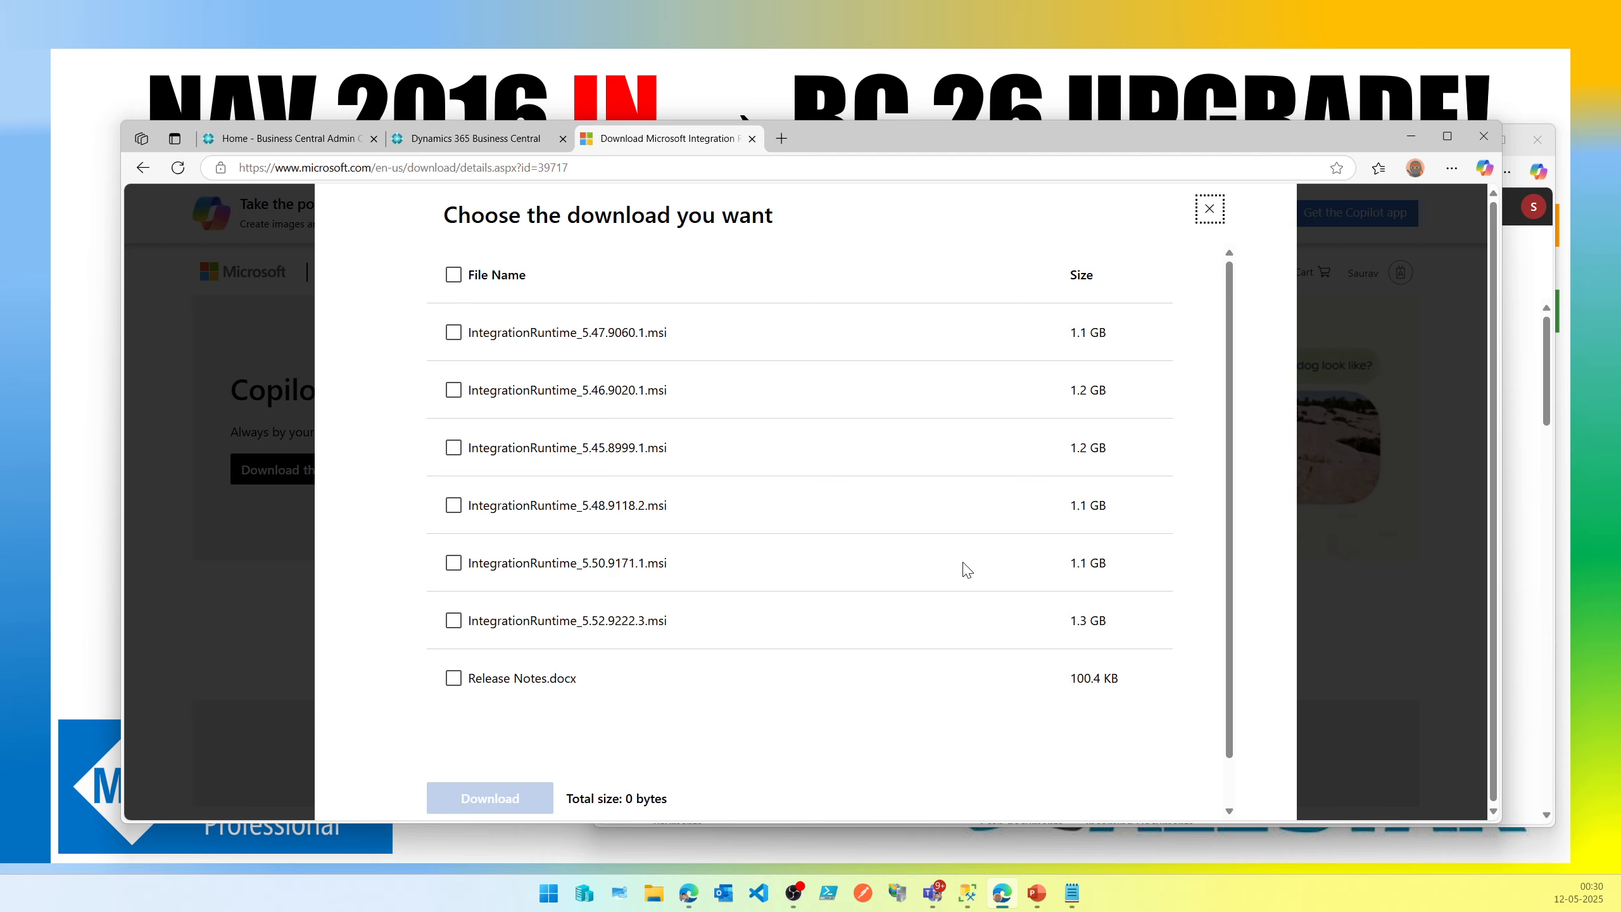
{"action": "left_click", "coordinate": [572, 625]}
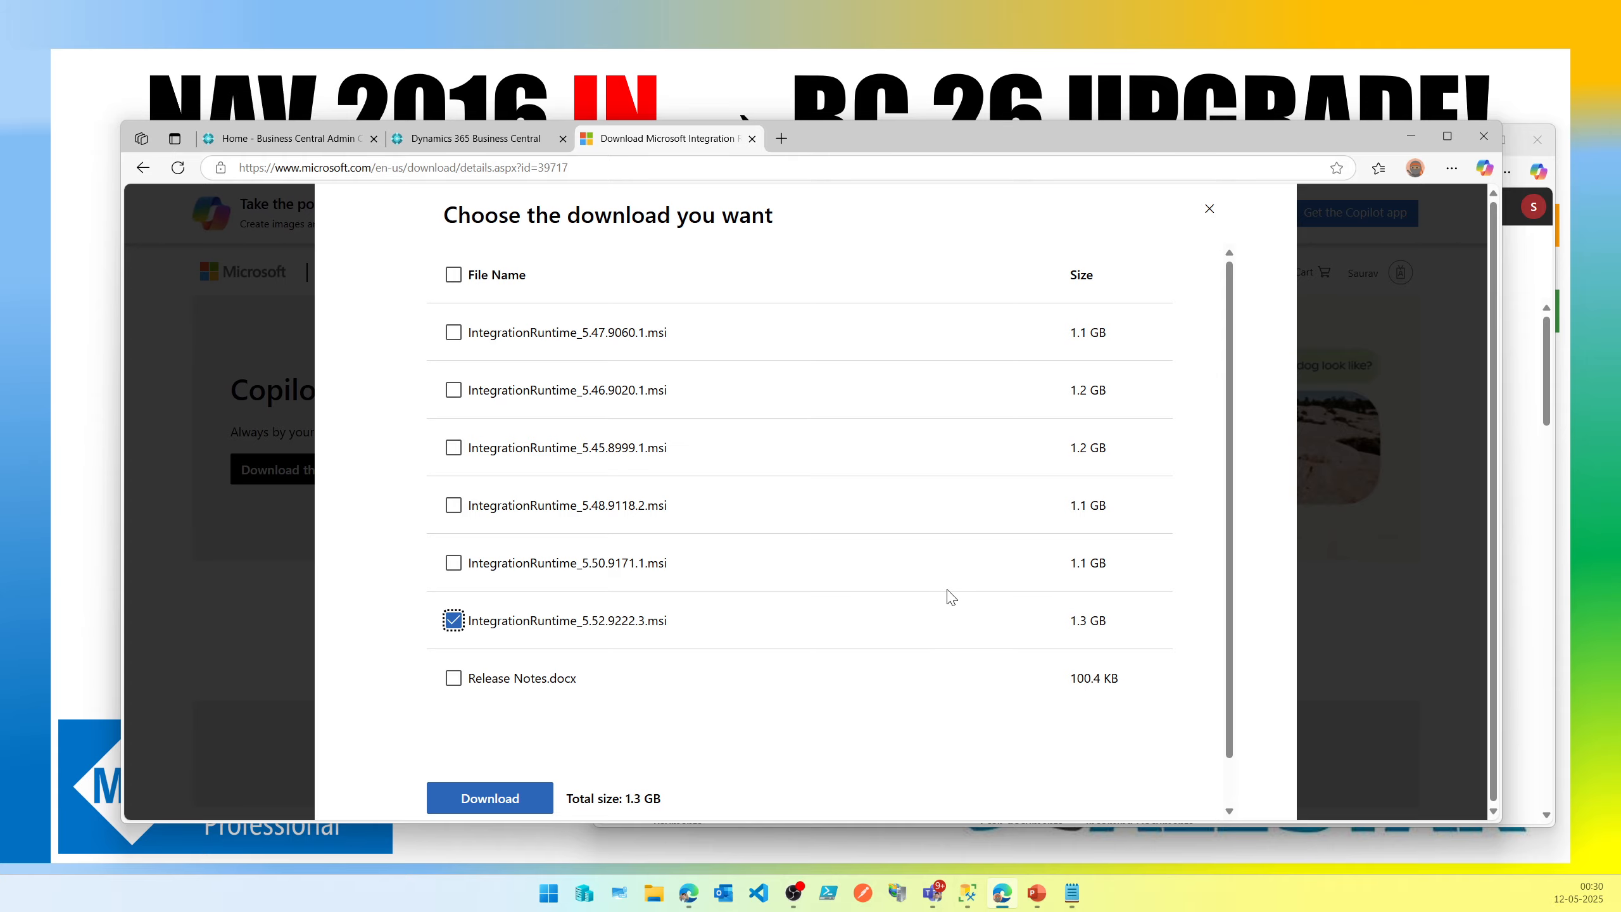
{"action": "scroll", "coordinate": [951, 598], "scroll_direction": "down", "scroll_amount": 1}
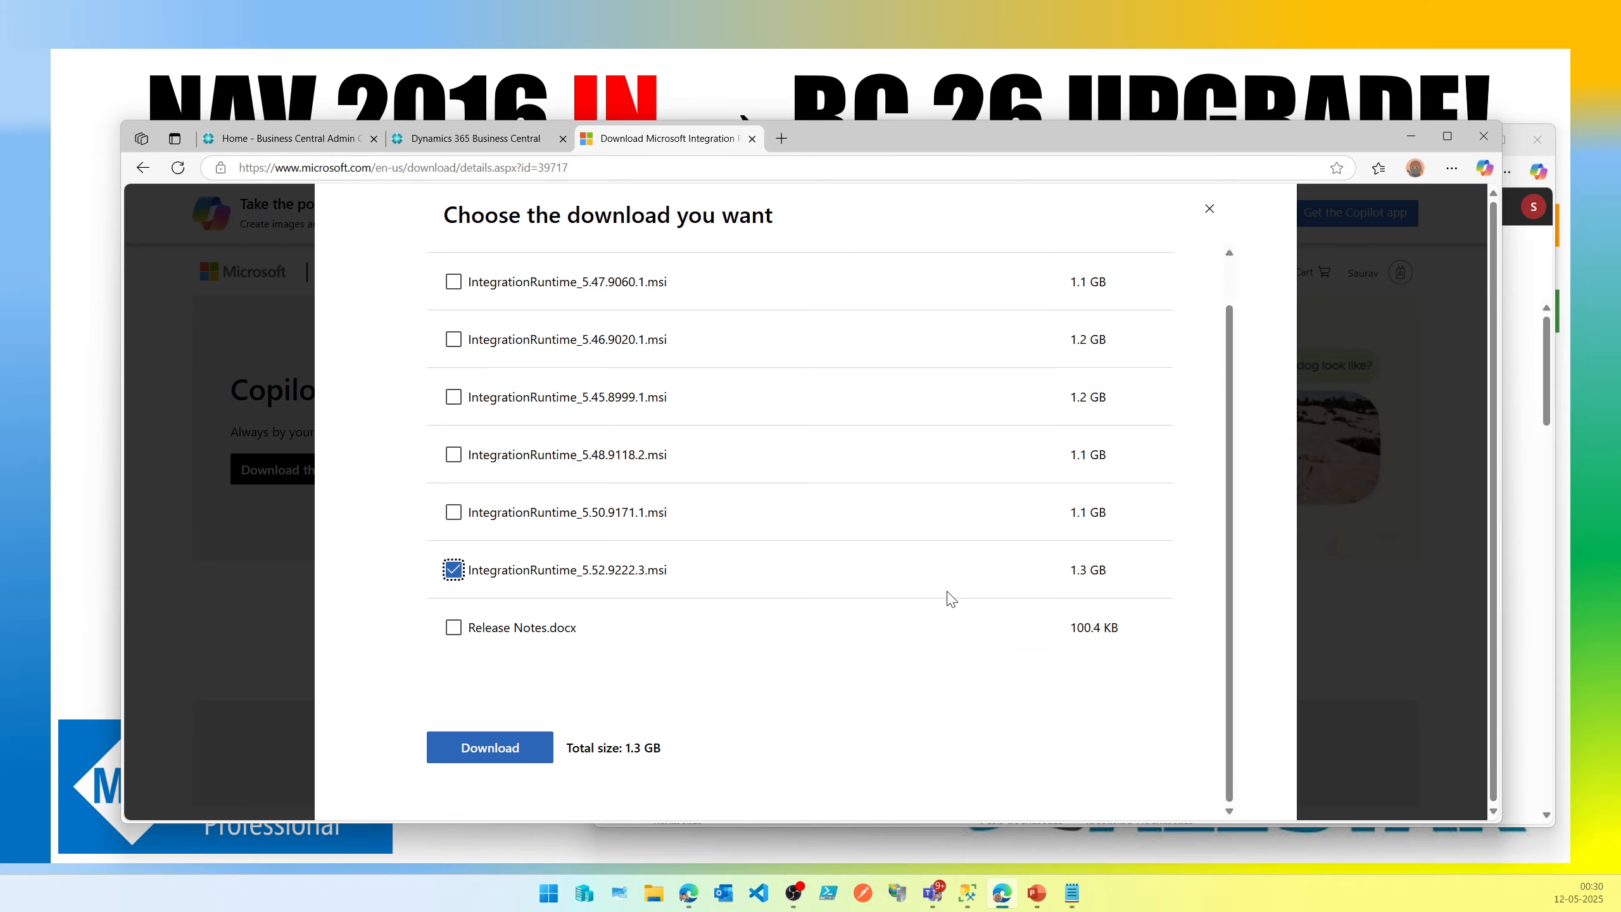
{"action": "left_click", "coordinate": [536, 752]}
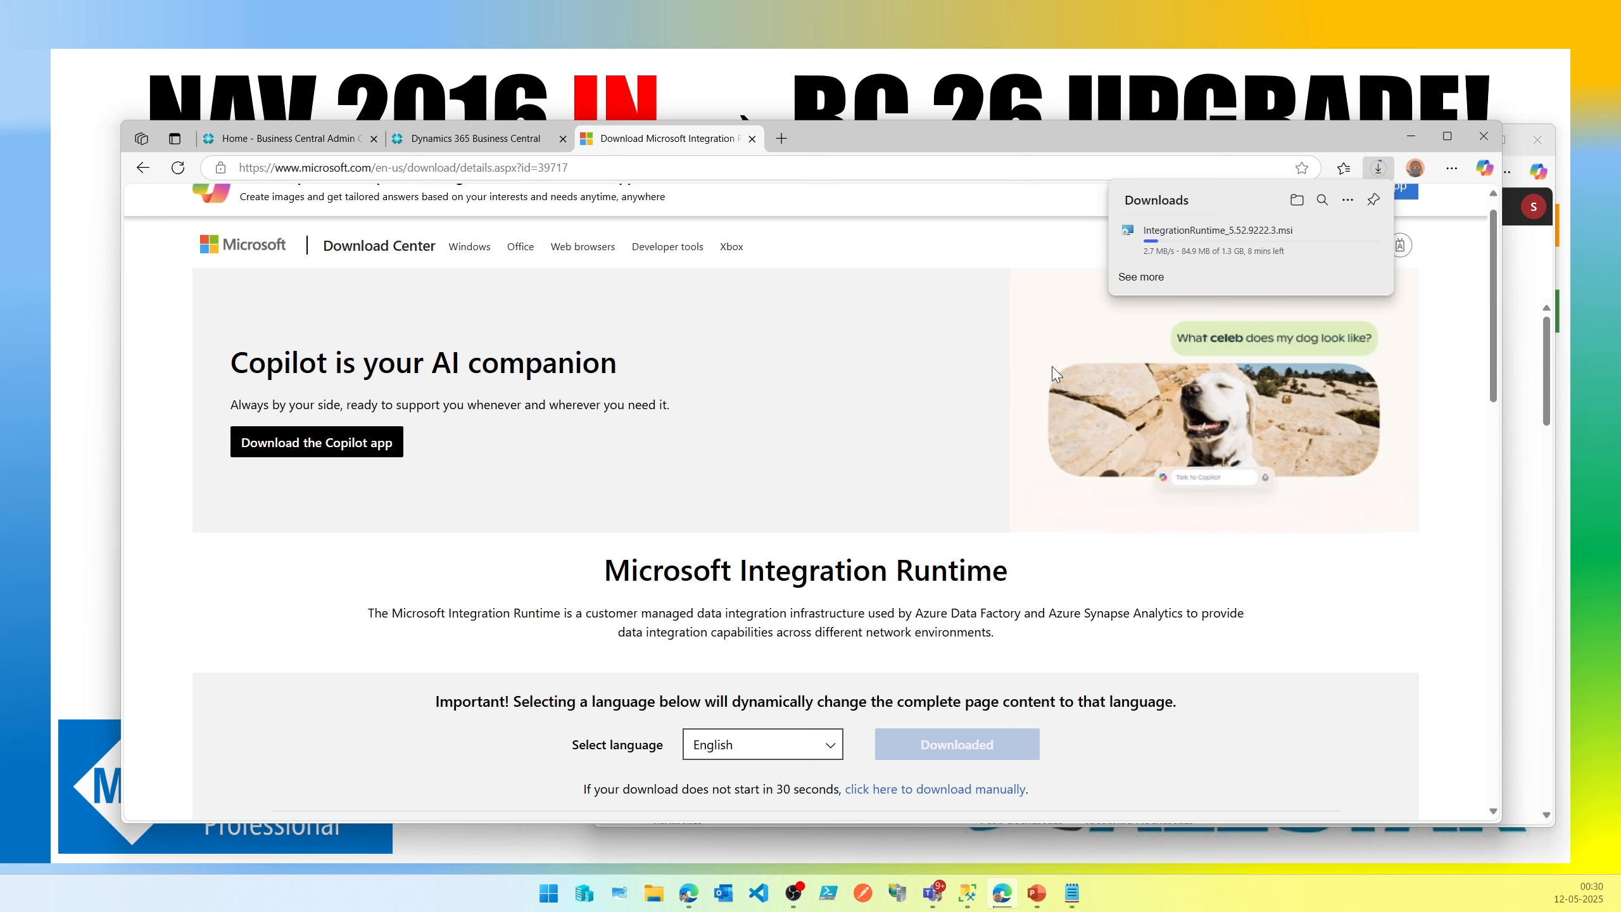
Review the integration runtime setup instructions in the Cloud Migration Setup dialog.
{"action": "left_click", "coordinate": [455, 142]}
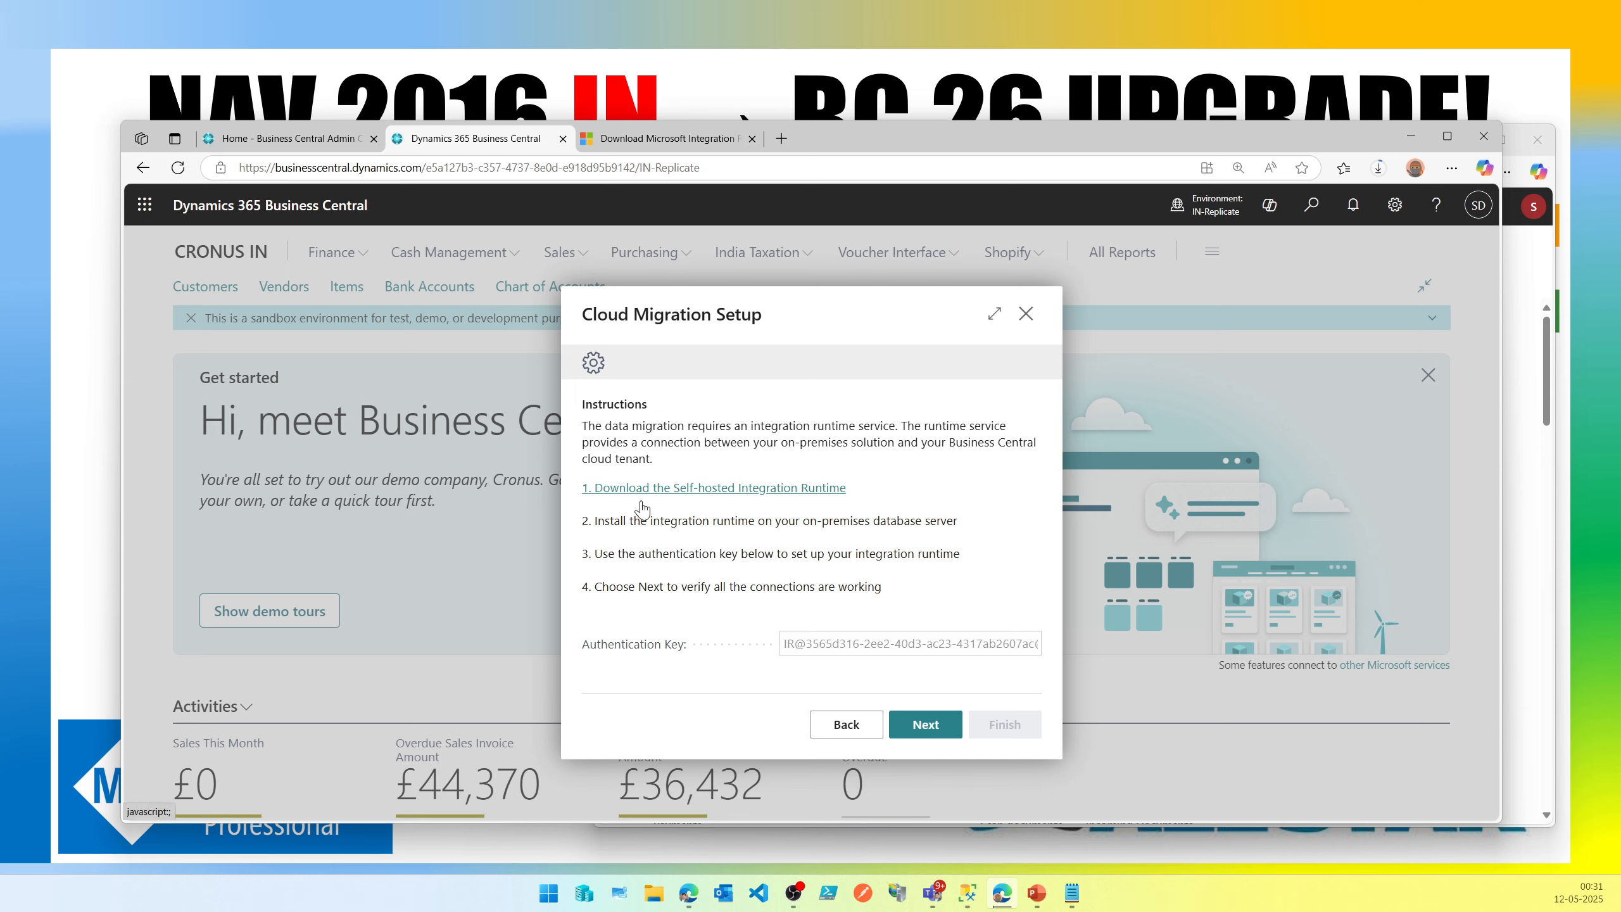
{"action": "left_click_drag", "start_coordinate": [595, 522], "coordinate": [961, 524]}
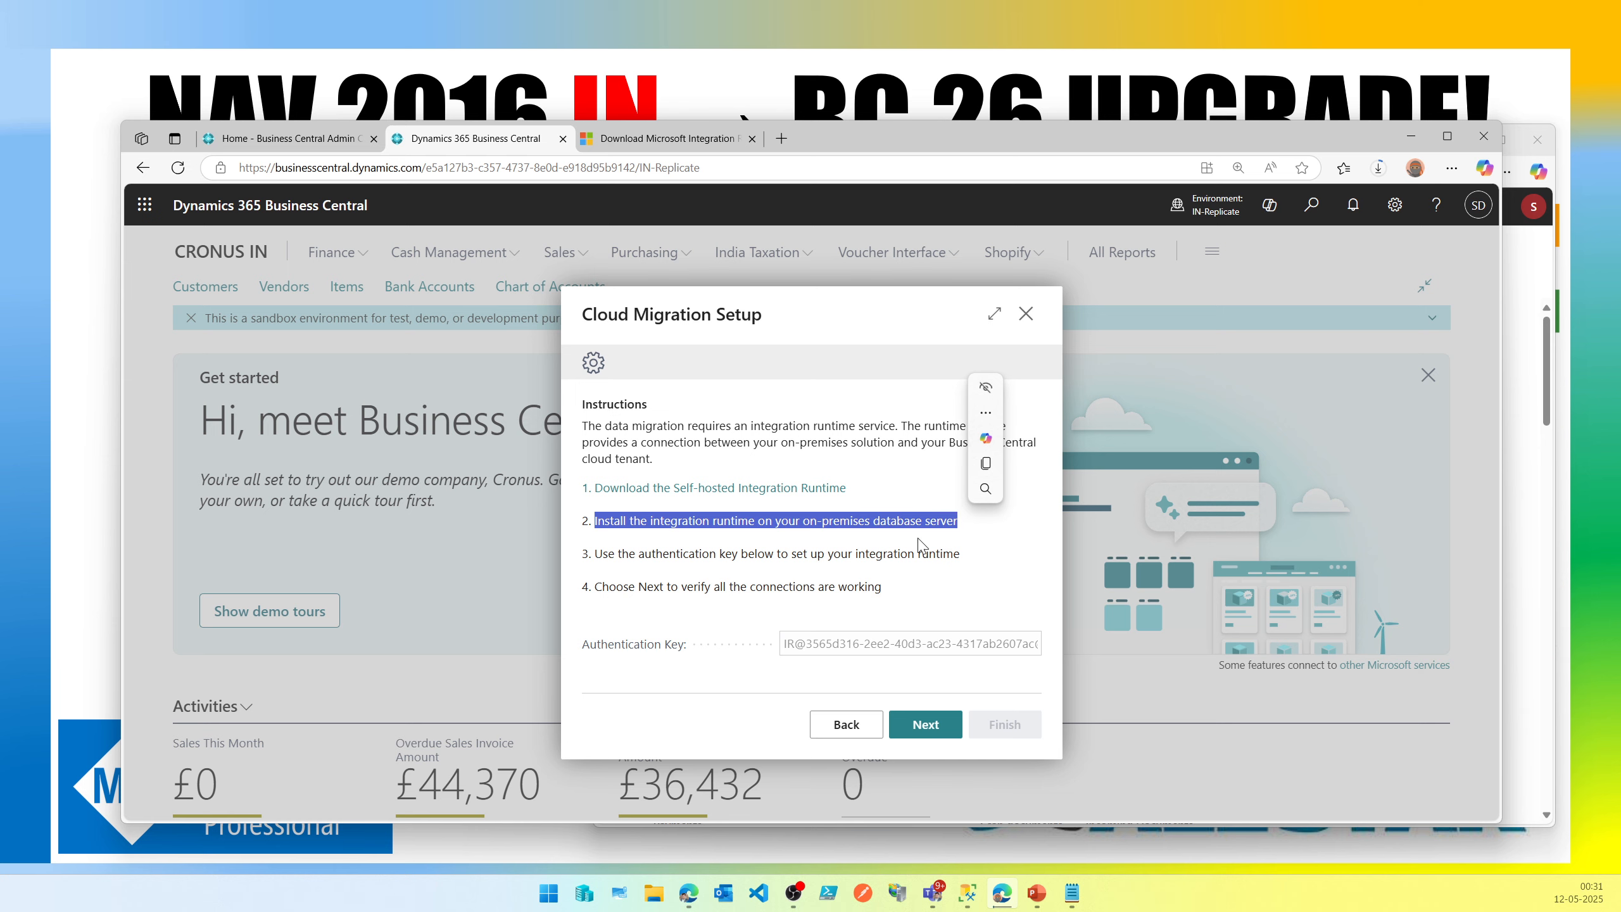
{"action": "left_click_drag", "start_coordinate": [601, 554], "coordinate": [656, 560]}
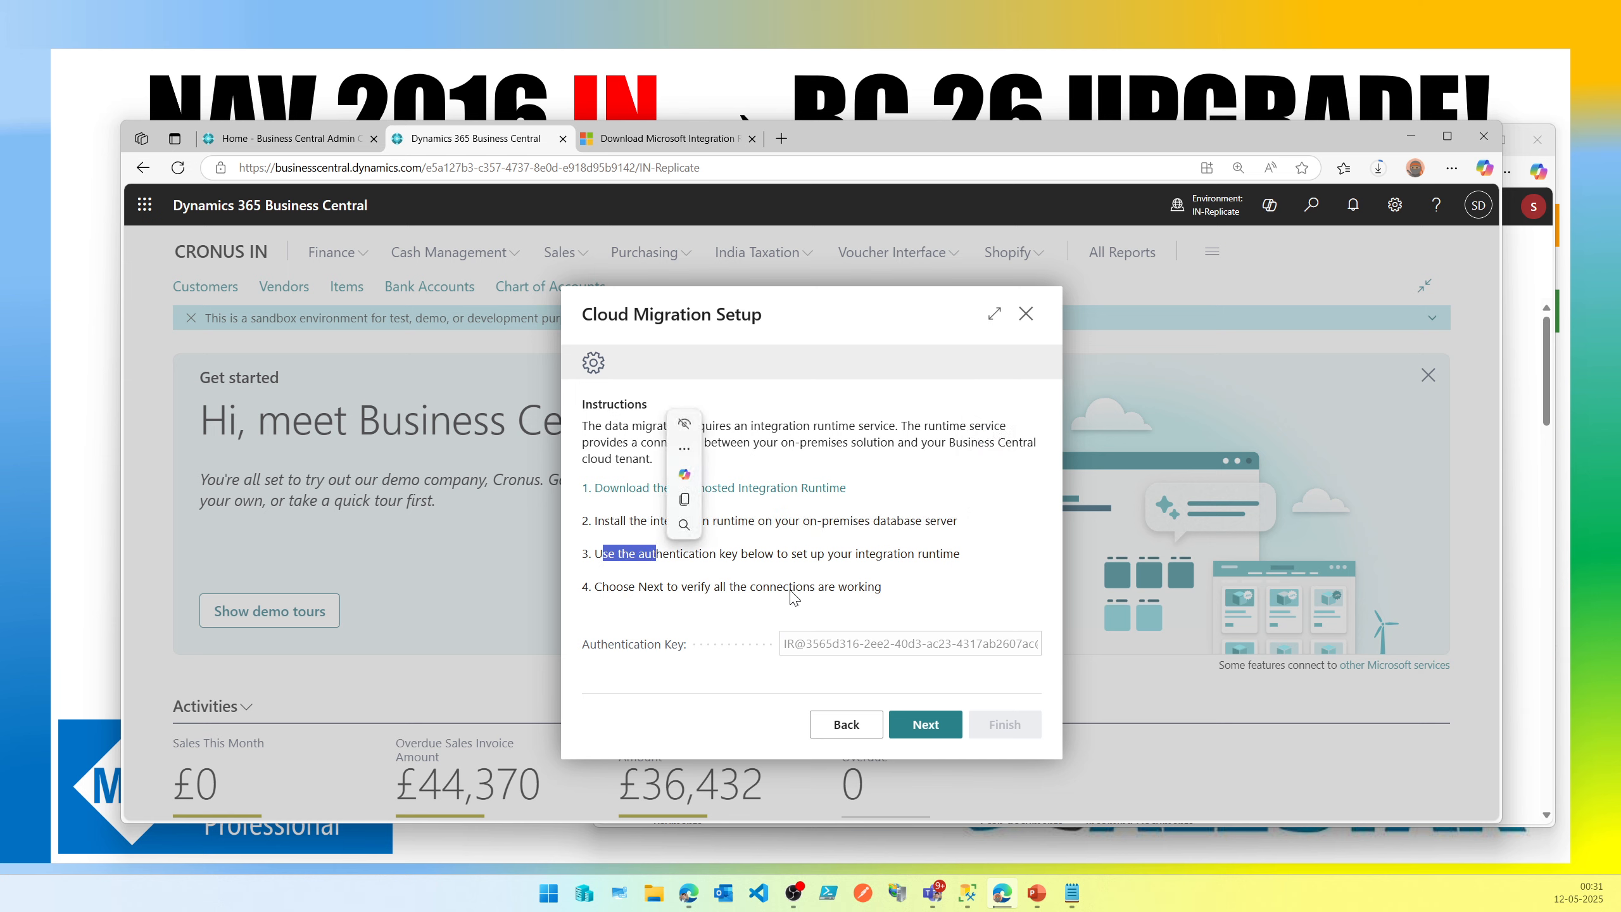
Open the downloaded IntegrationRuntime_5.52.9222.3.msi installer from the browser's downloads.
{"action": "left_click", "coordinate": [831, 645]}
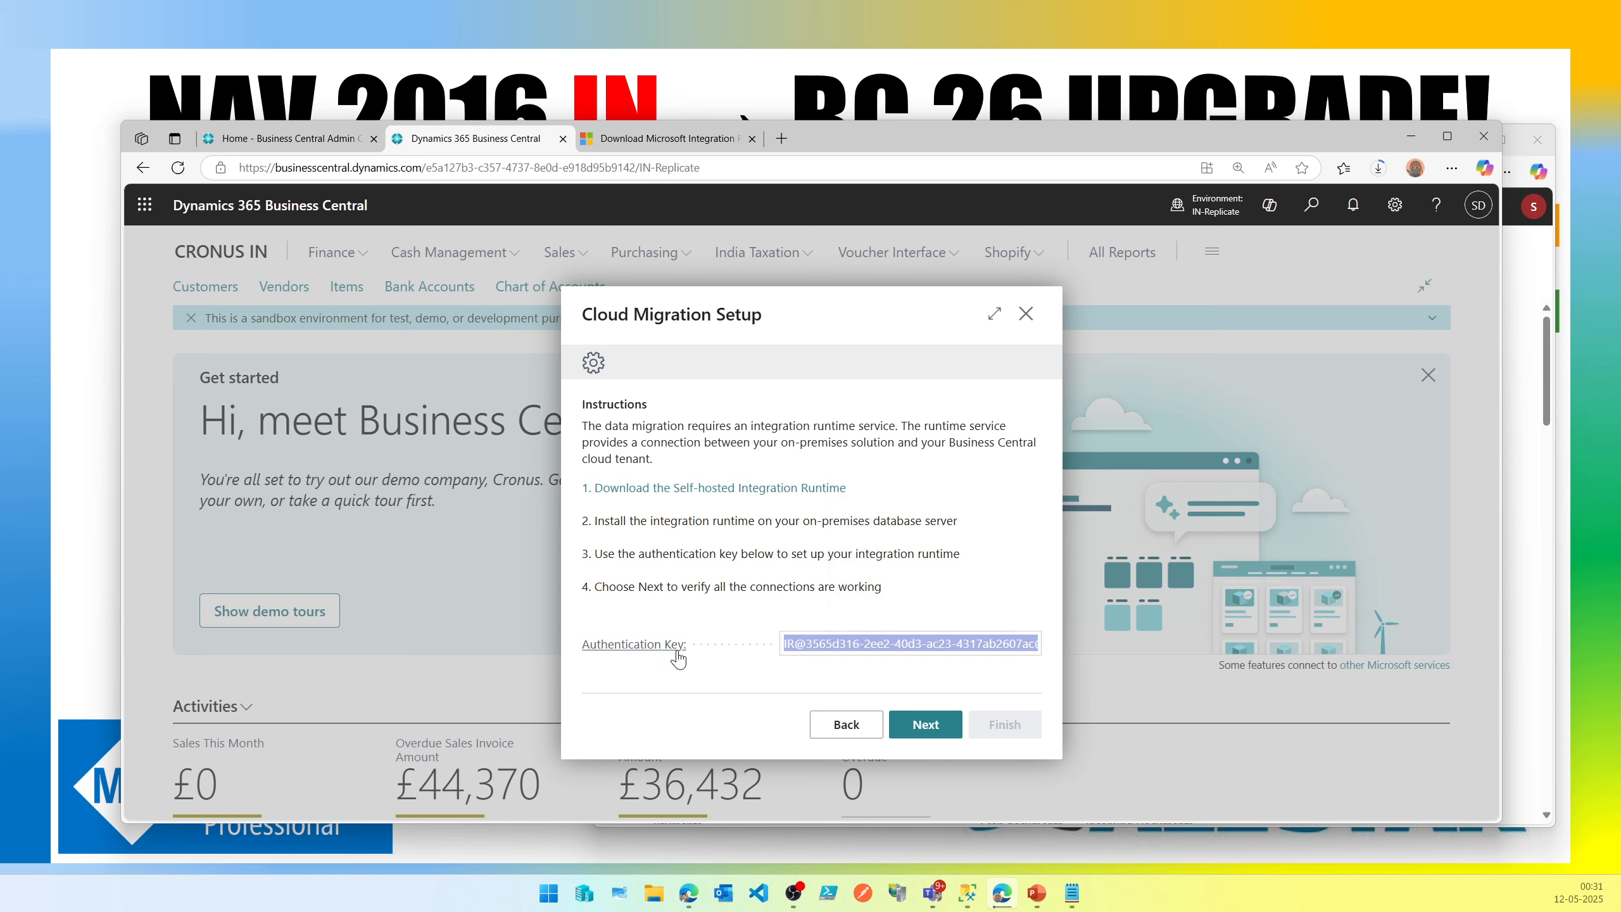
{"action": "left_click_drag", "start_coordinate": [736, 555], "coordinate": [984, 568]}
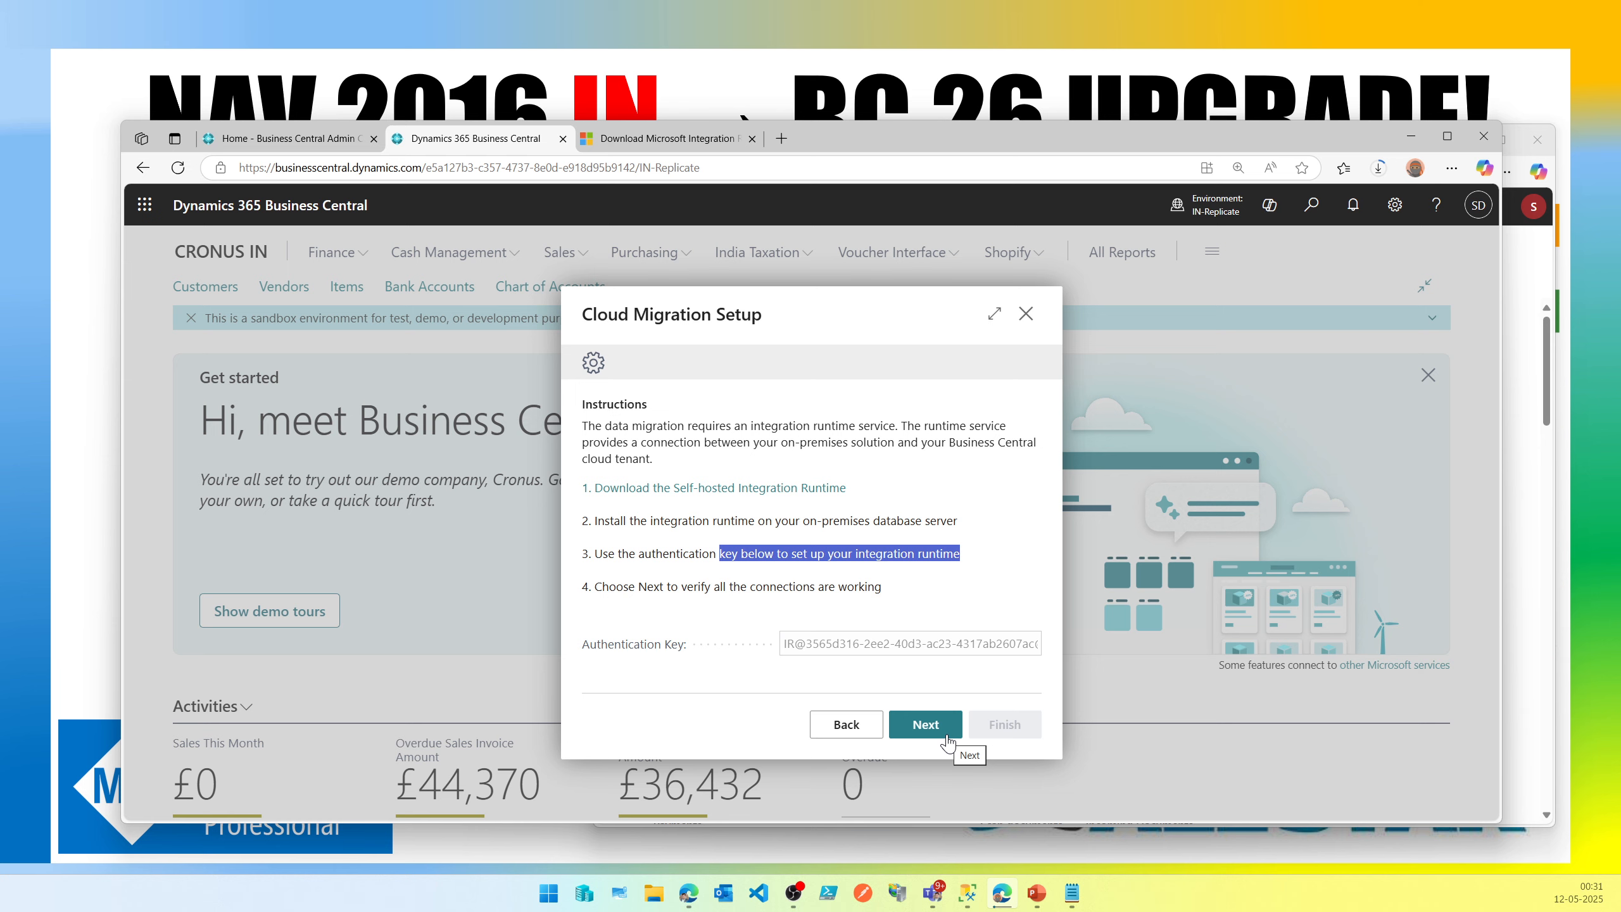
{"action": "left_click", "coordinate": [1380, 176]}
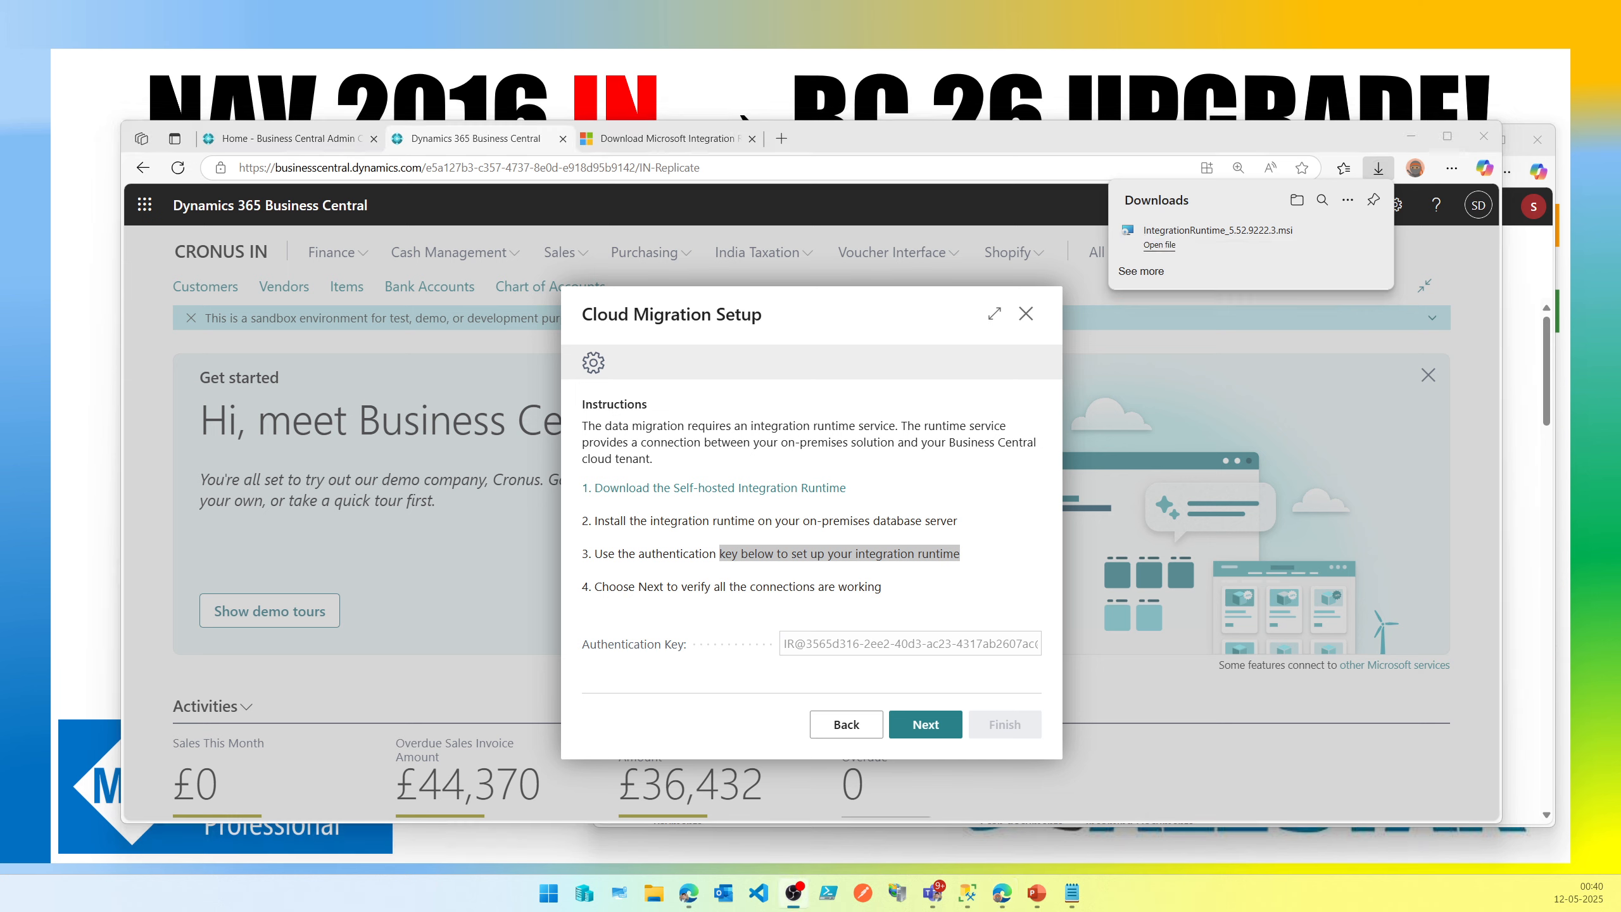
{"action": "left_click", "coordinate": [1169, 246]}
{"action": "left_click", "coordinate": [1170, 247]}
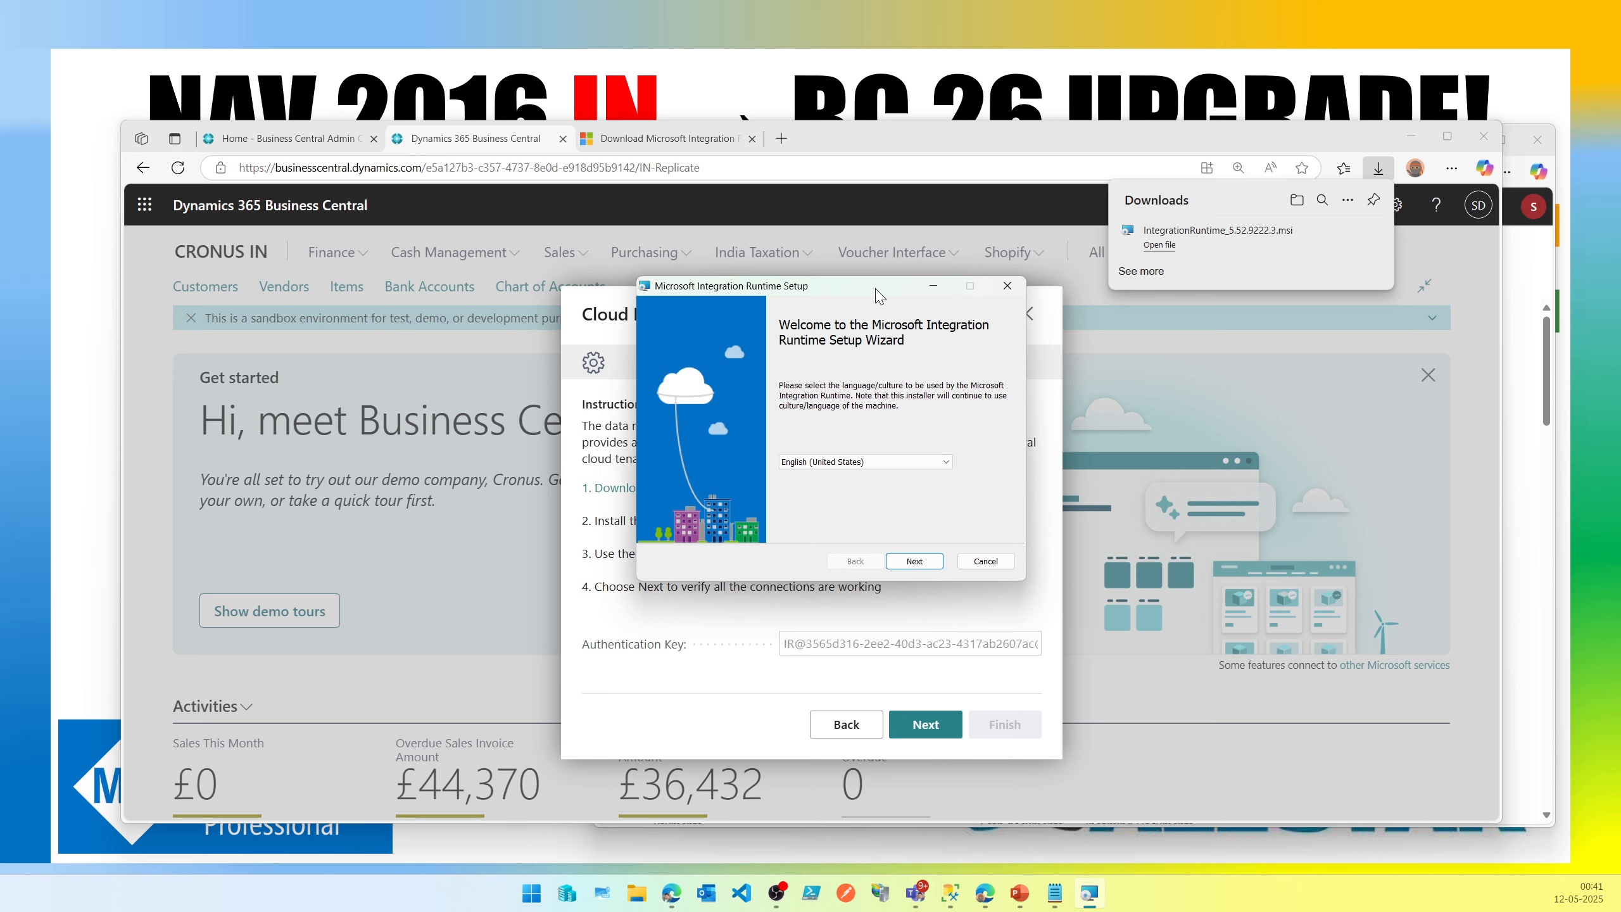
Accept the license terms and install the Microsoft Integration Runtime.
{"action": "left_click", "coordinate": [924, 566]}
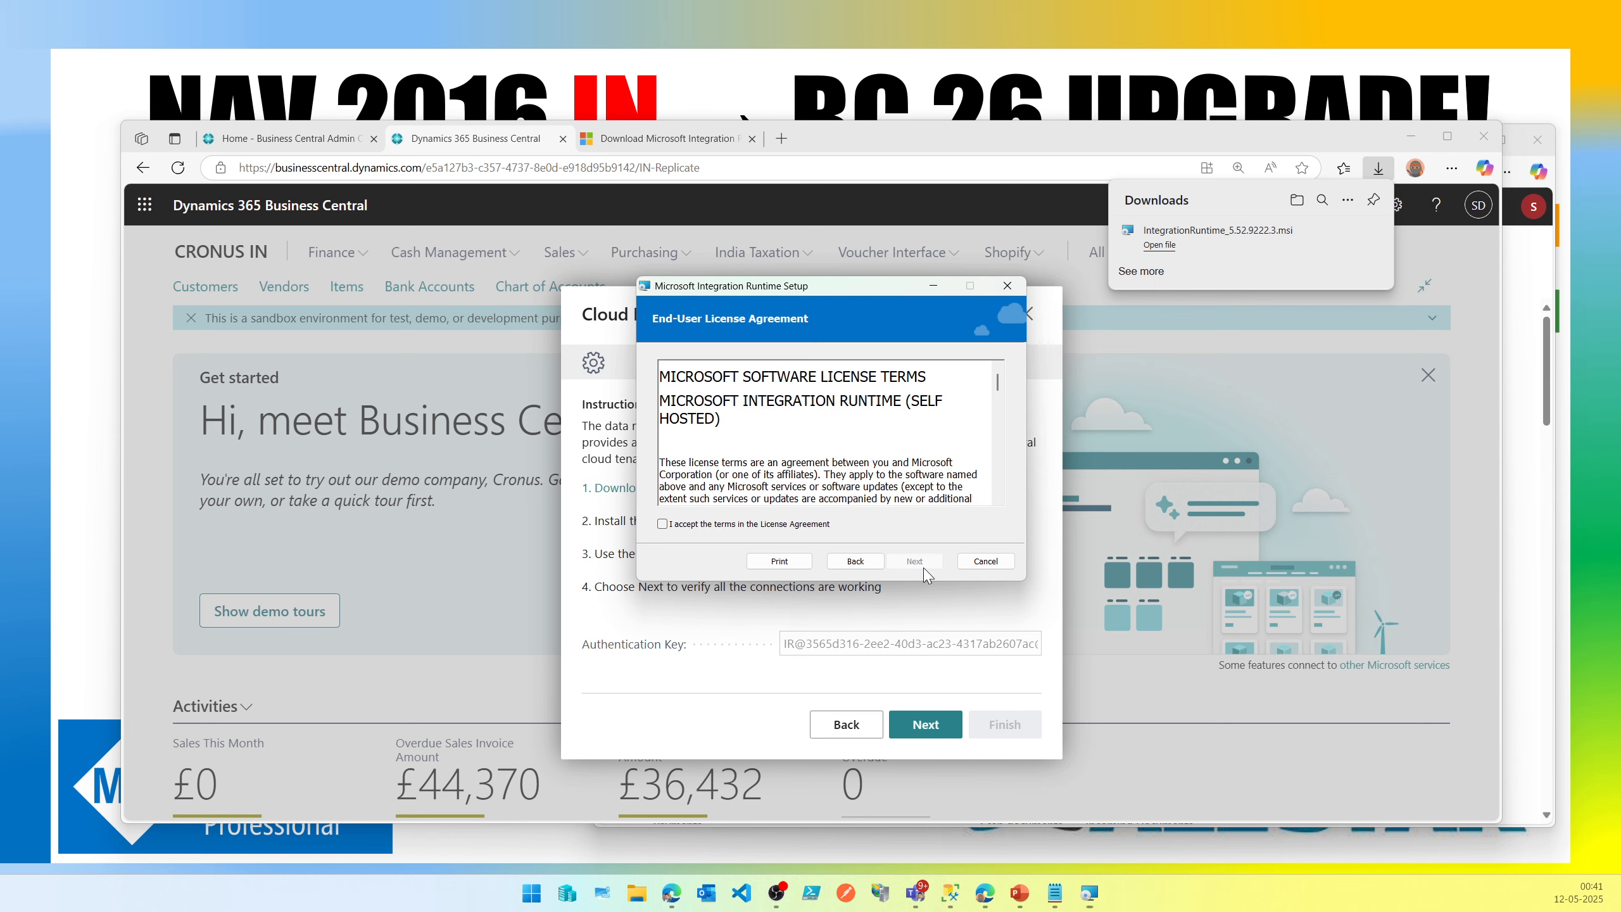
{"action": "left_click", "coordinate": [824, 525]}
{"action": "left_click", "coordinate": [919, 563]}
{"action": "left_click", "coordinate": [923, 563]}
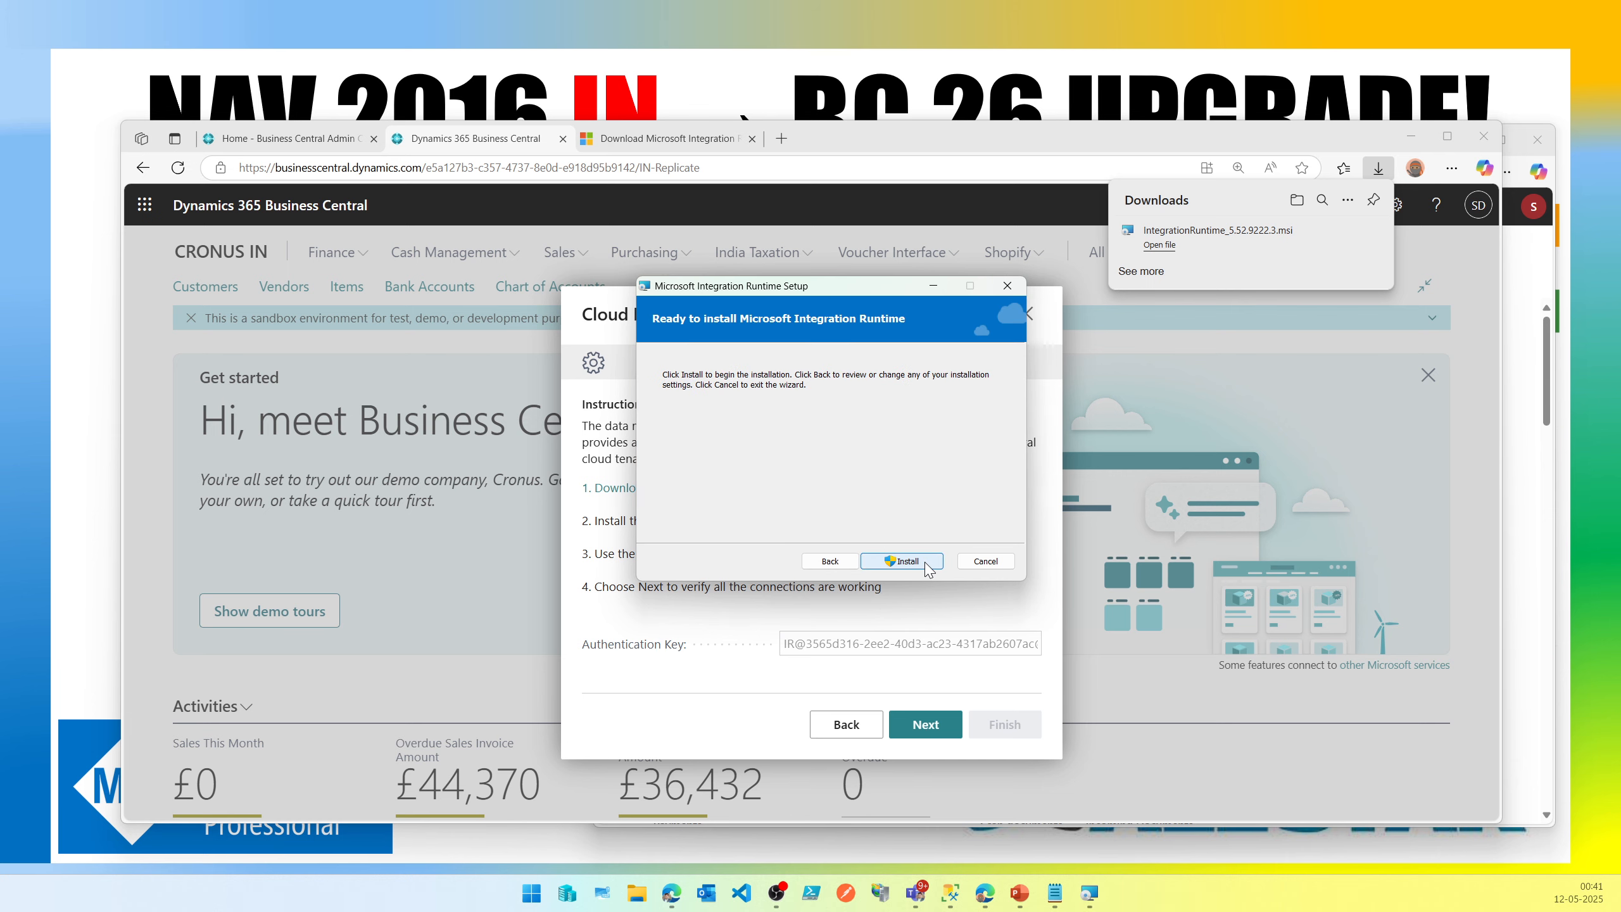
{"action": "left_click", "coordinate": [927, 563]}
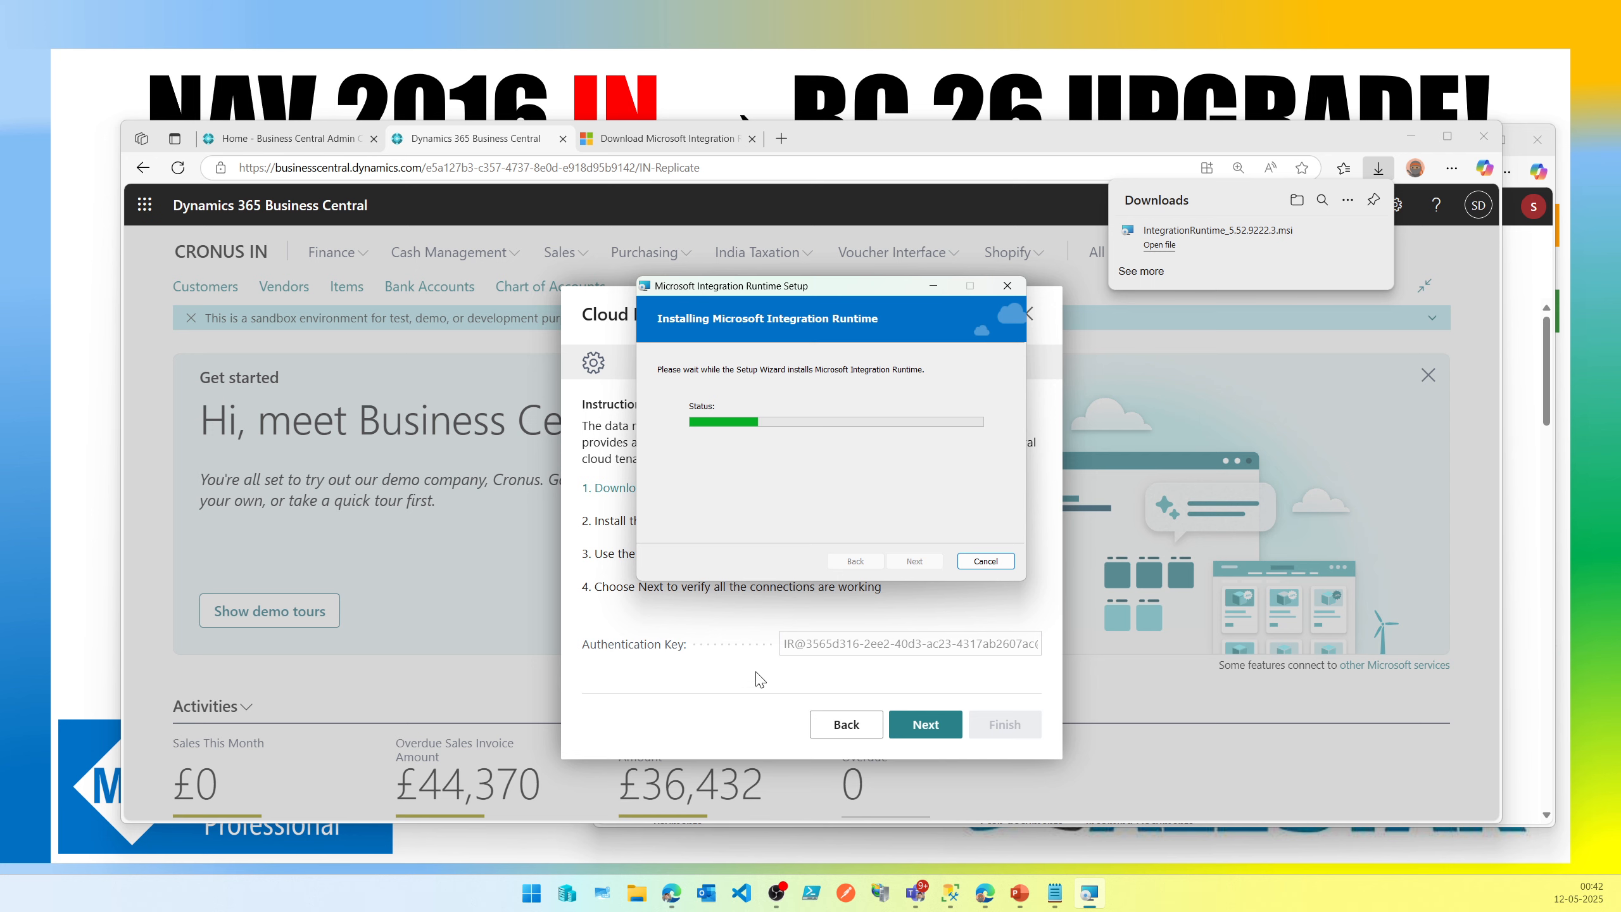
Finish the Microsoft Integration Runtime setup wizard.
{"action": "triple_click", "coordinate": [841, 644]}
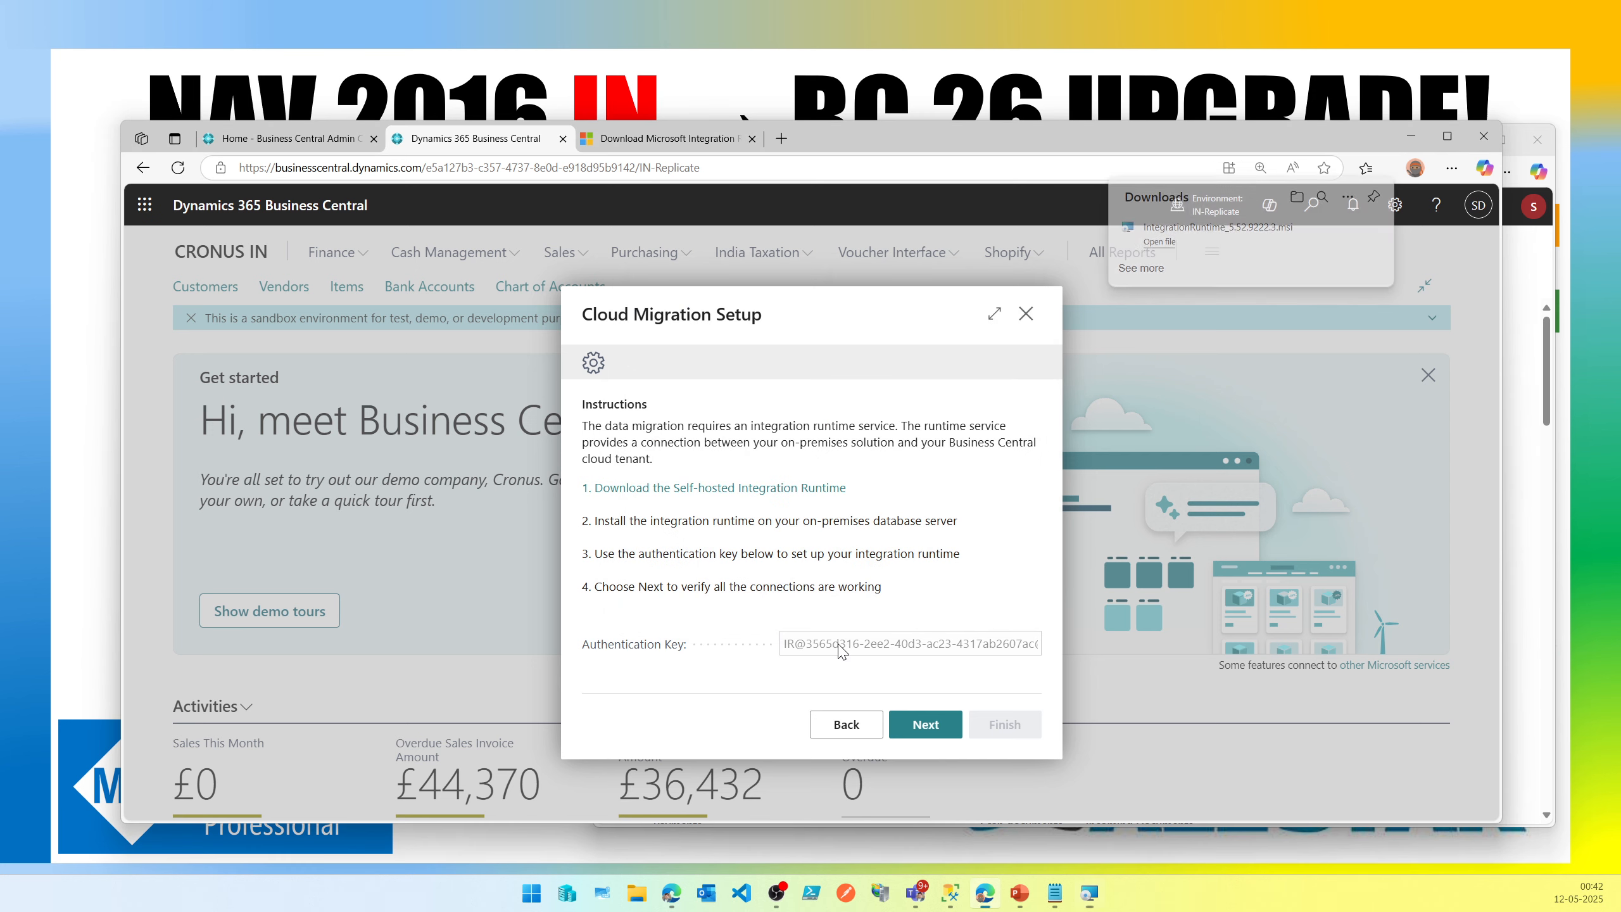
{"action": "left_click", "coordinate": [866, 592]}
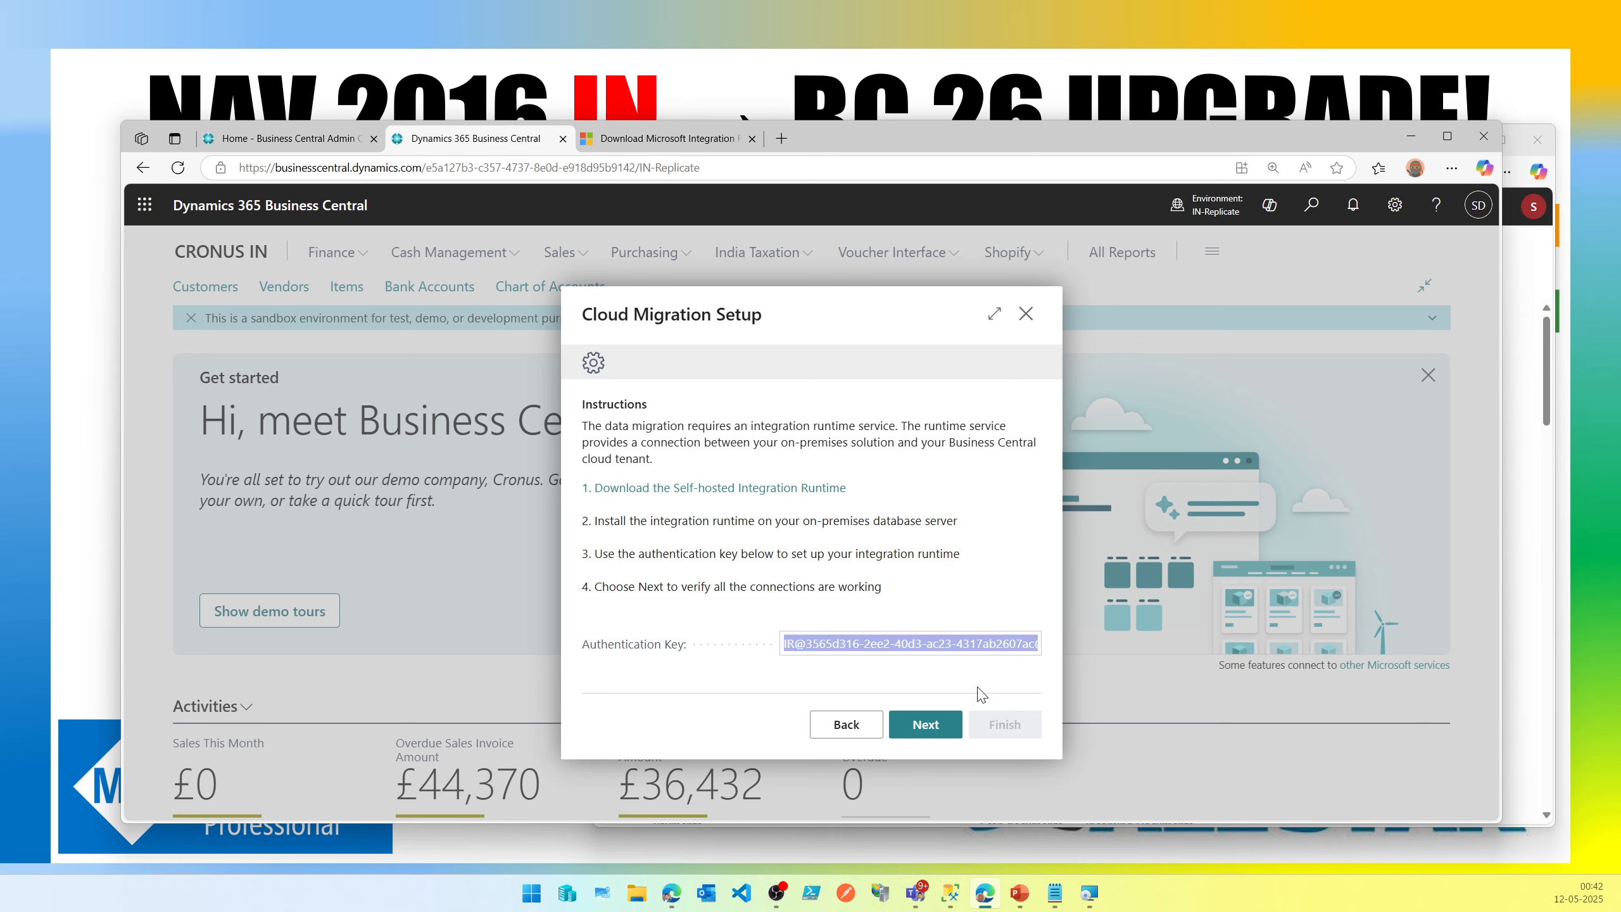
{"action": "left_click", "coordinate": [1093, 897]}
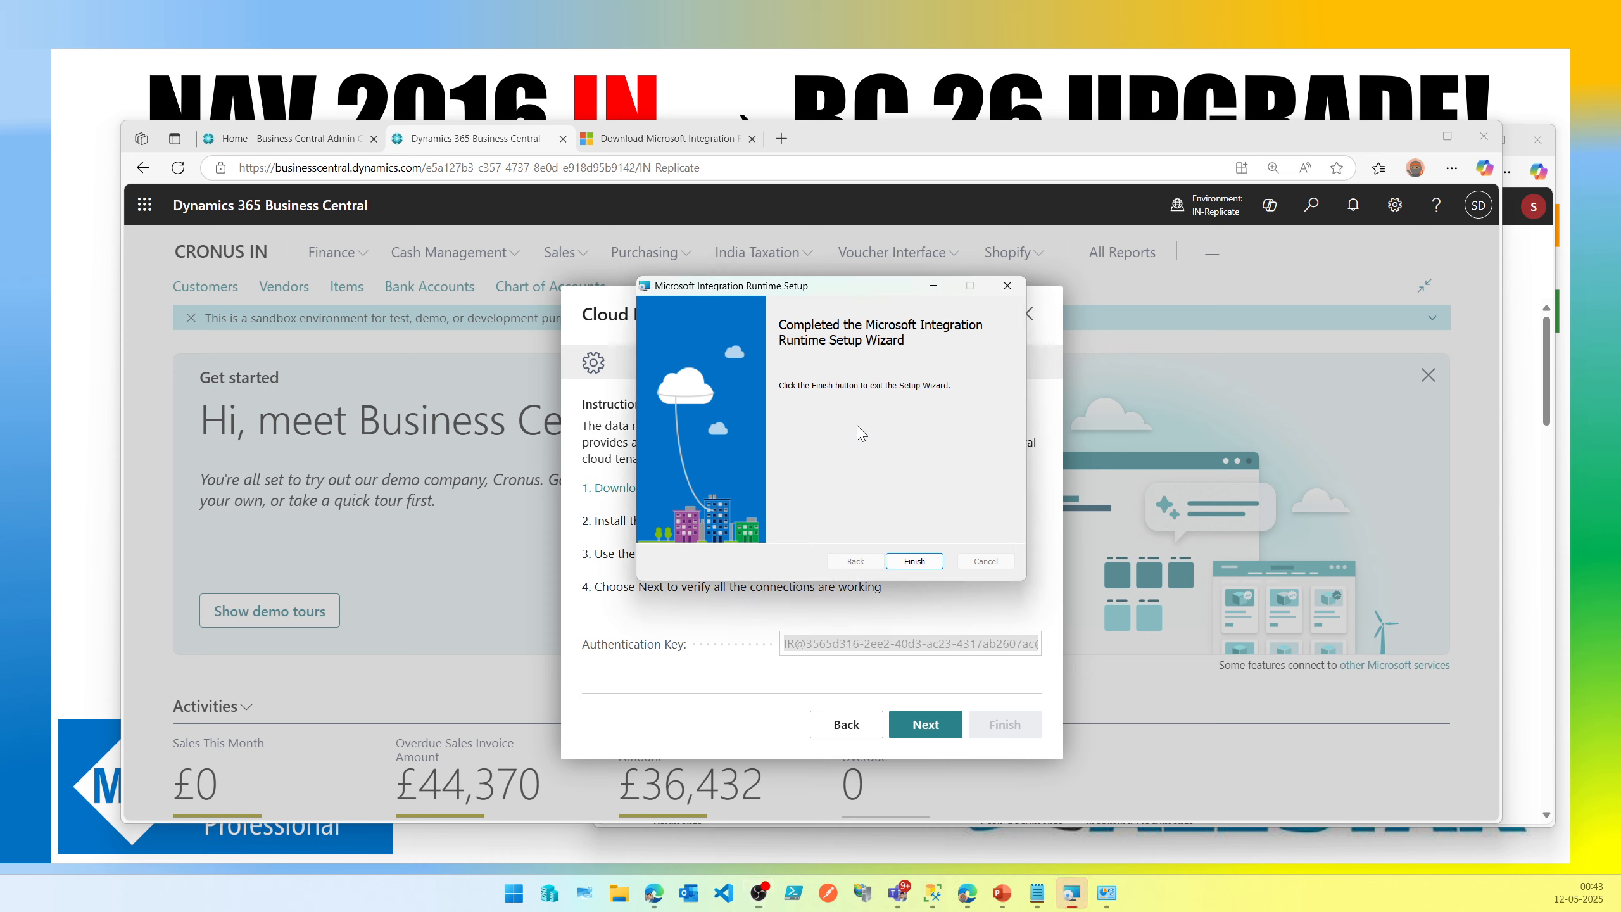
{"action": "left_click", "coordinate": [914, 561]}
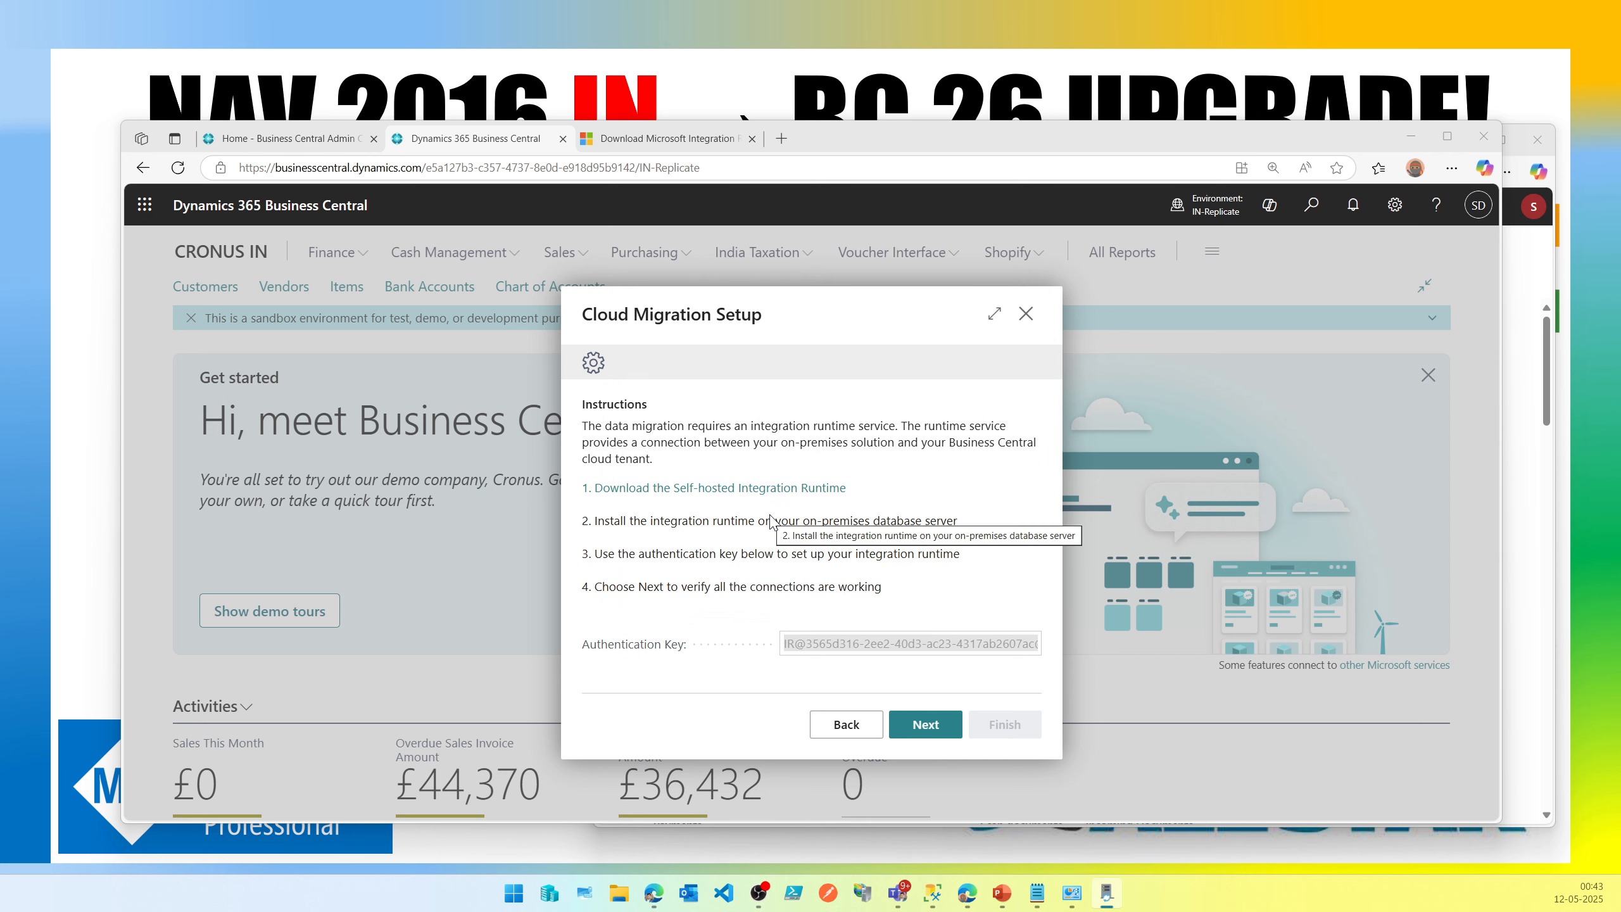
Copy the authentication key from the Cloud Migration Setup dialog.
{"action": "mouse_move", "coordinate": [1122, 900]}
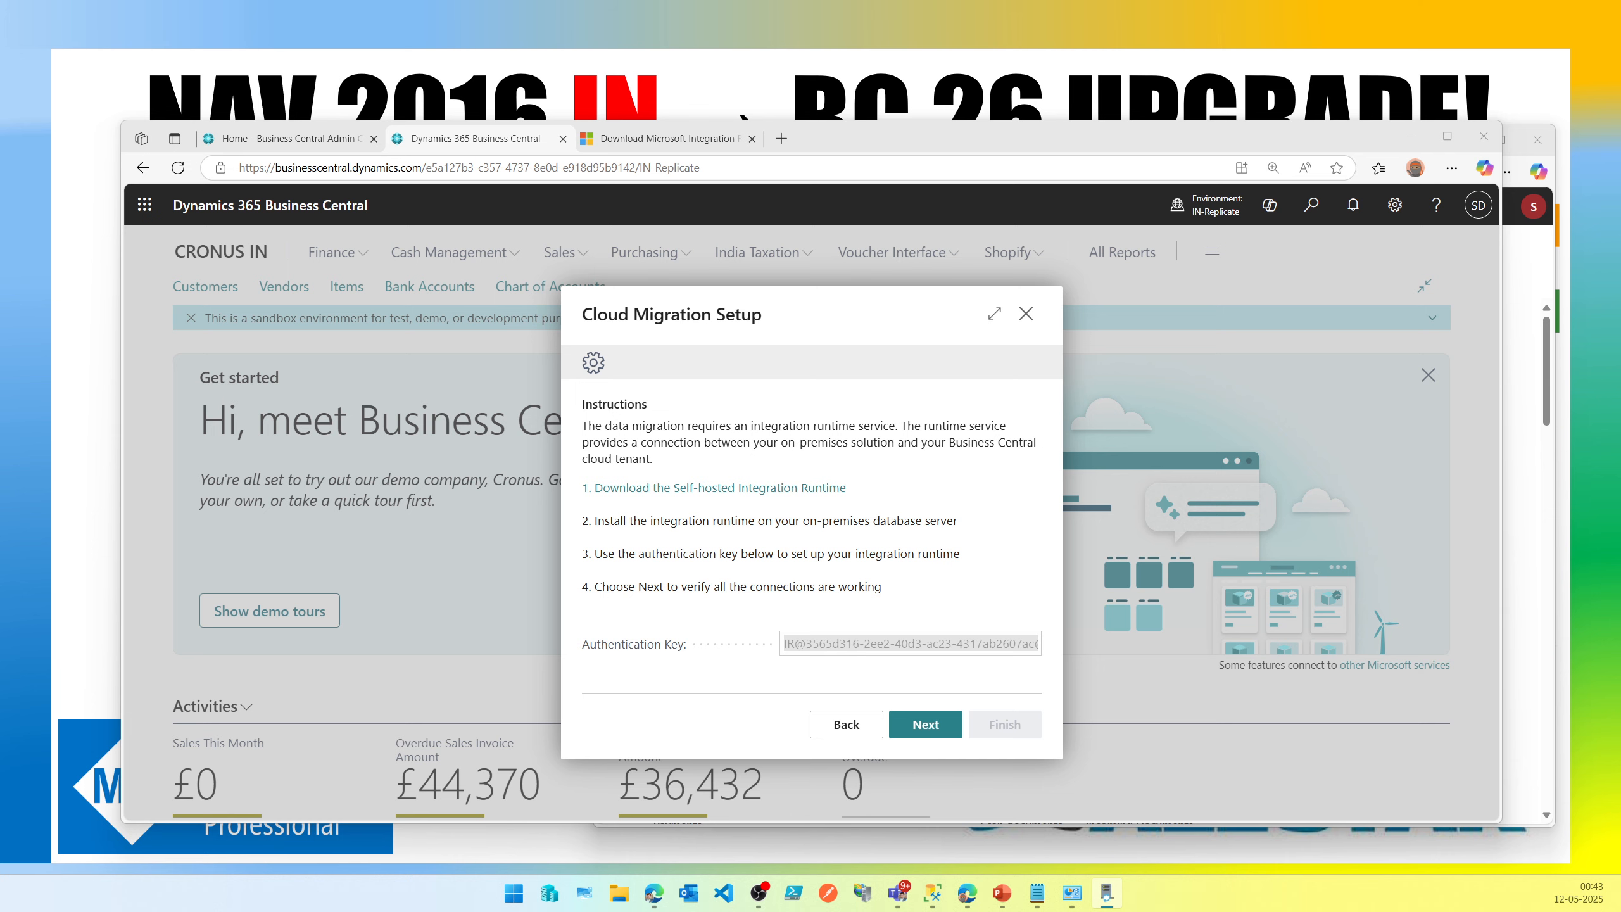
{"action": "left_click_drag", "start_coordinate": [1007, 347], "coordinate": [265, 158]}
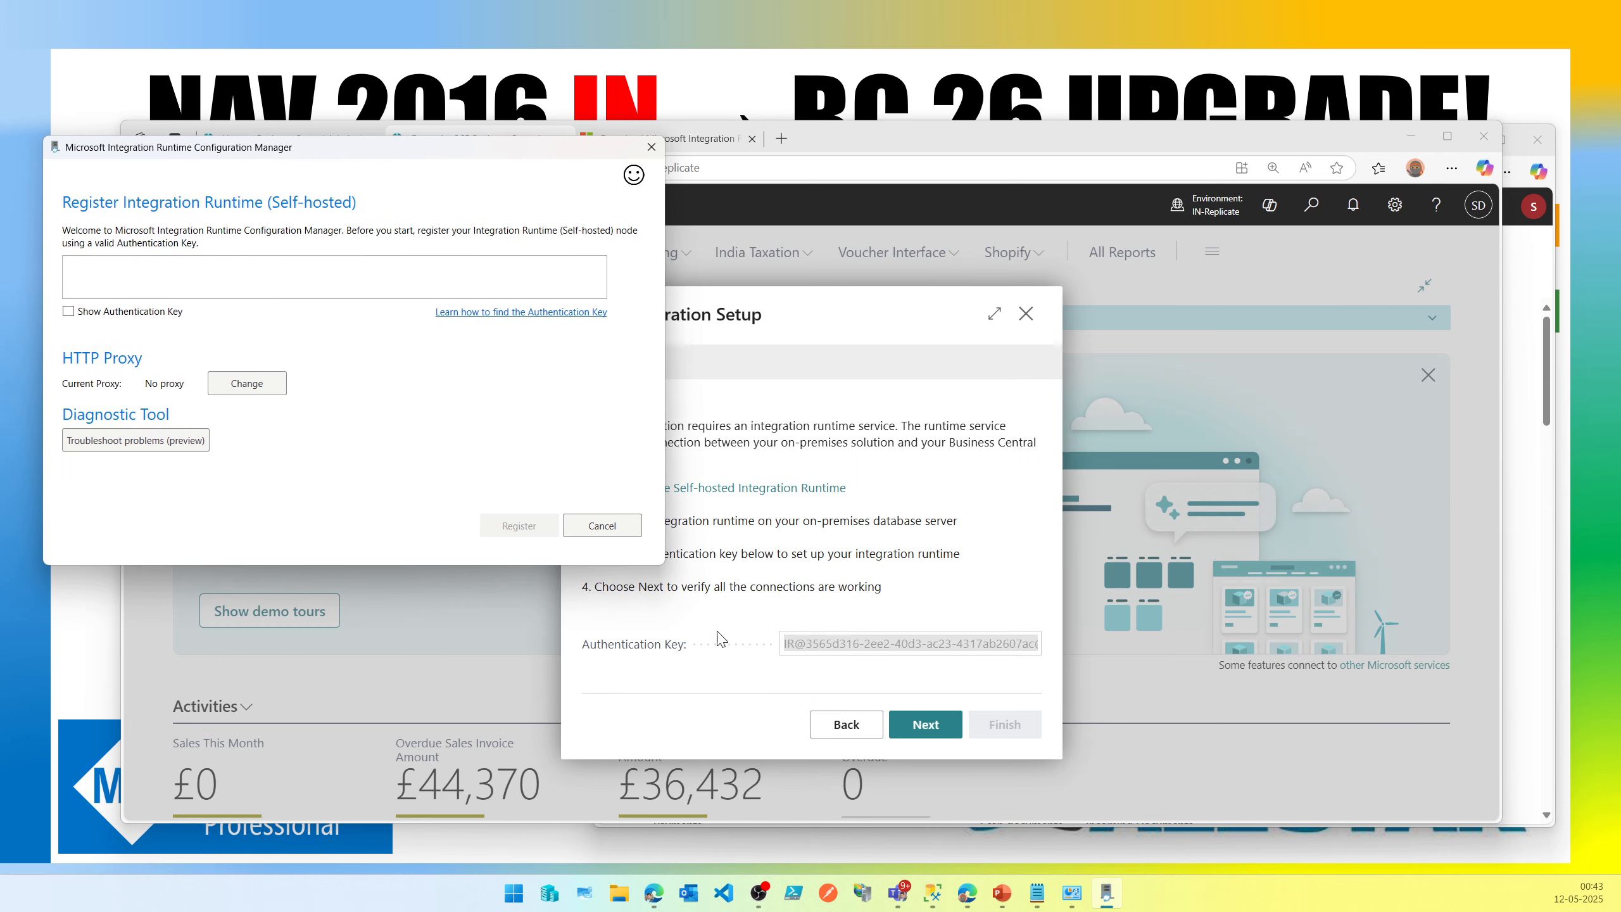
{"action": "left_click", "coordinate": [808, 648]}
{"action": "right_click", "coordinate": [807, 649]}
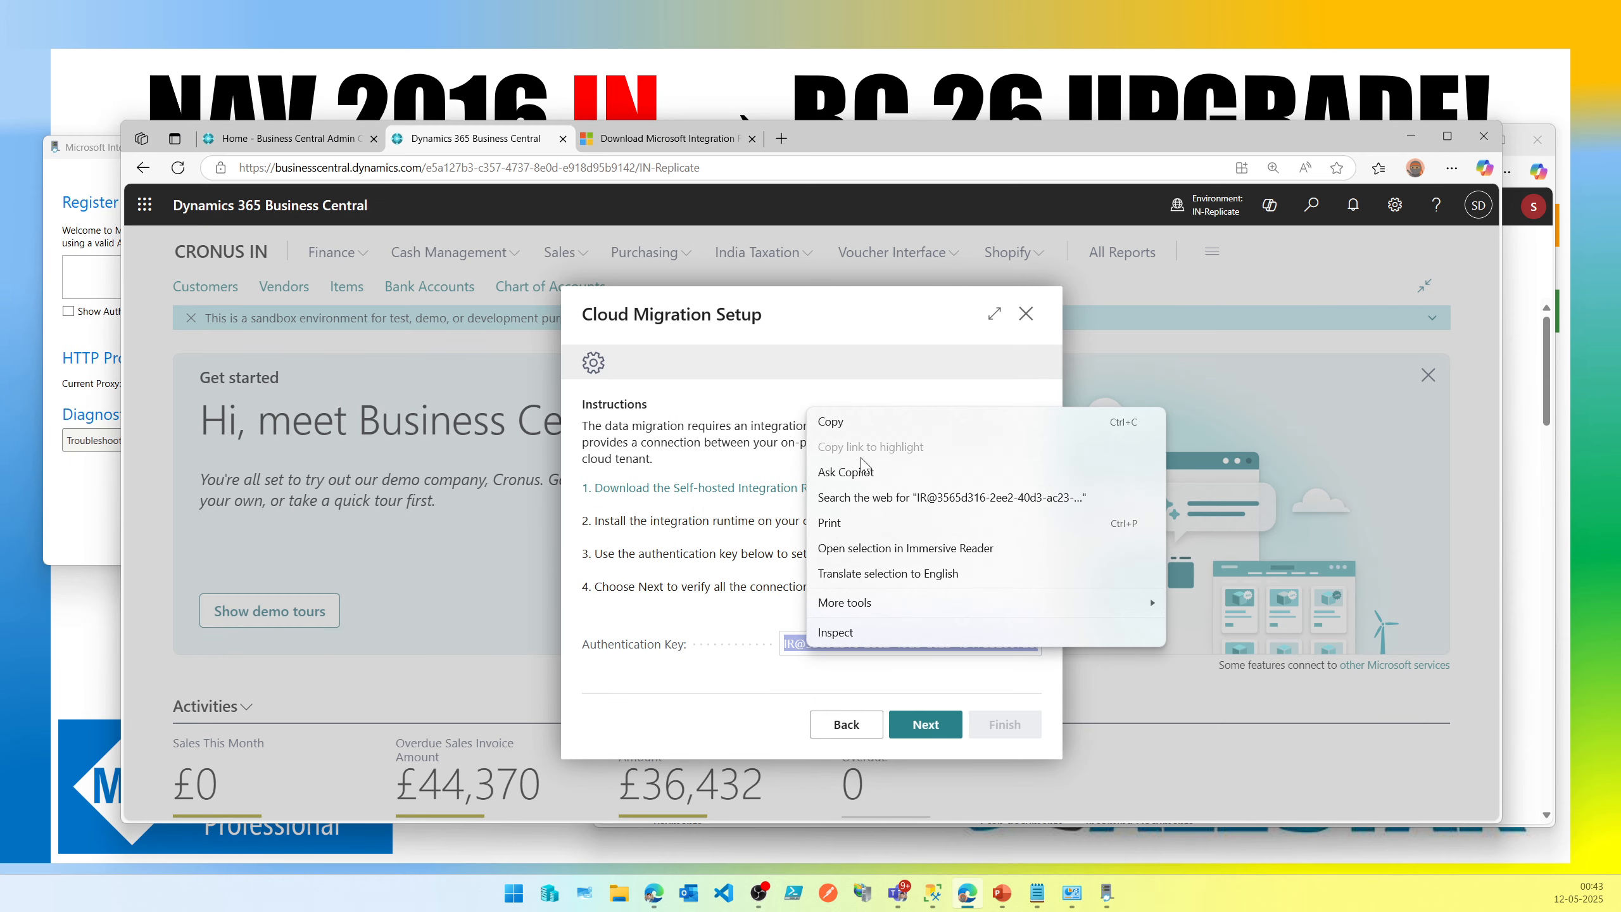
{"action": "left_click", "coordinate": [830, 422]}
Paste the authentication key into the Integration Runtime Configuration Manager, register the node and finish.
{"action": "left_click", "coordinate": [67, 475]}
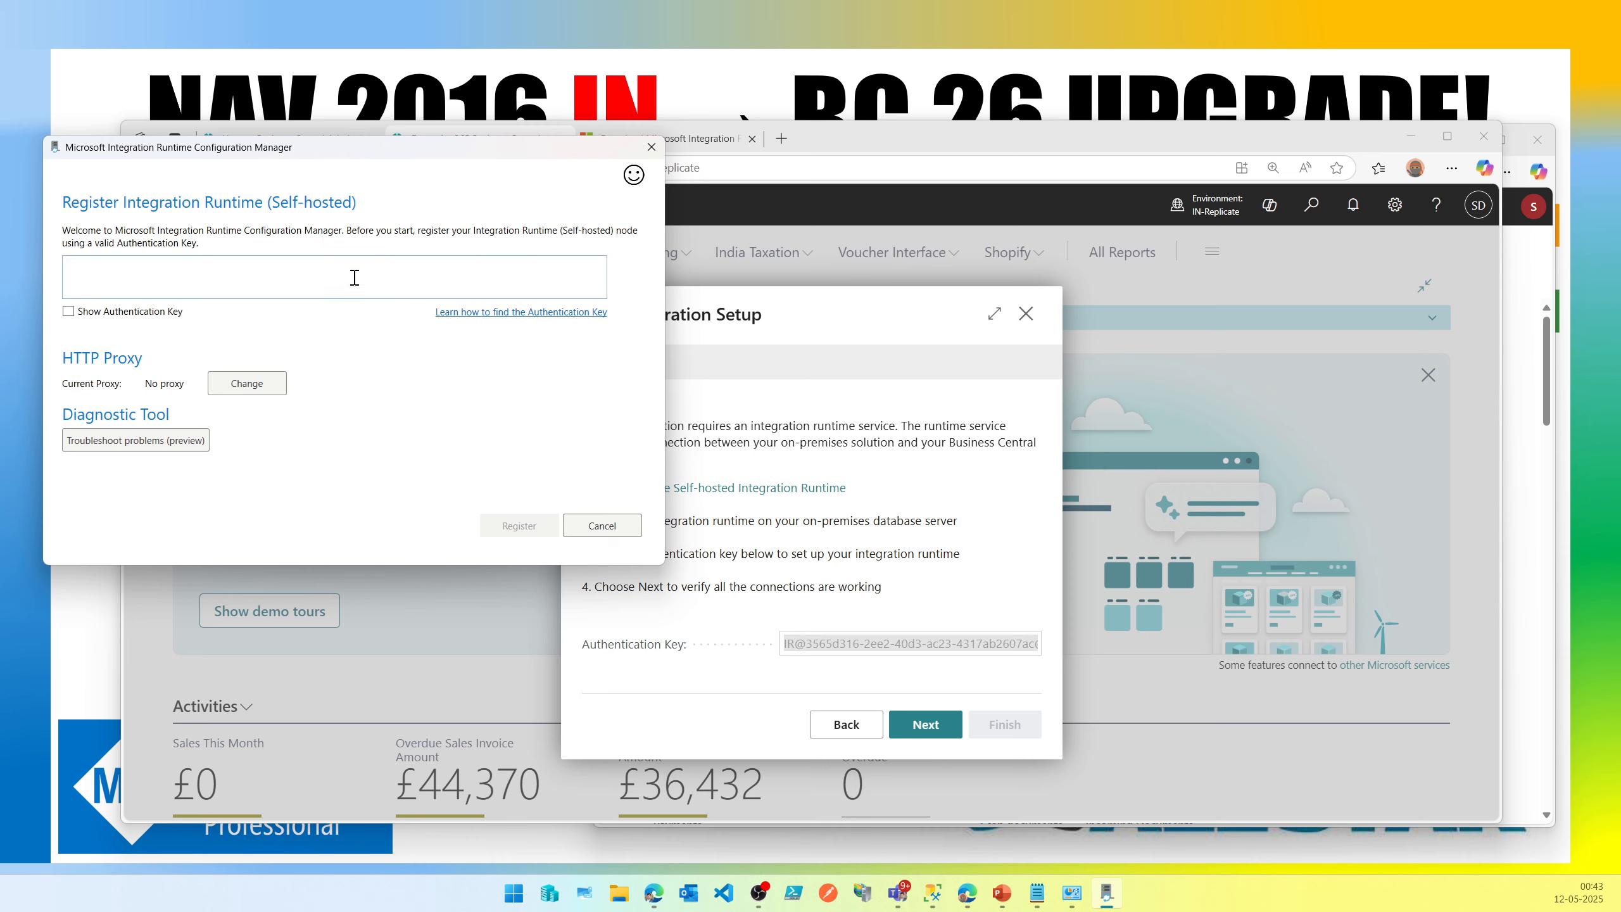
{"action": "right_click", "coordinate": [267, 279]}
{"action": "left_click", "coordinate": [321, 331]}
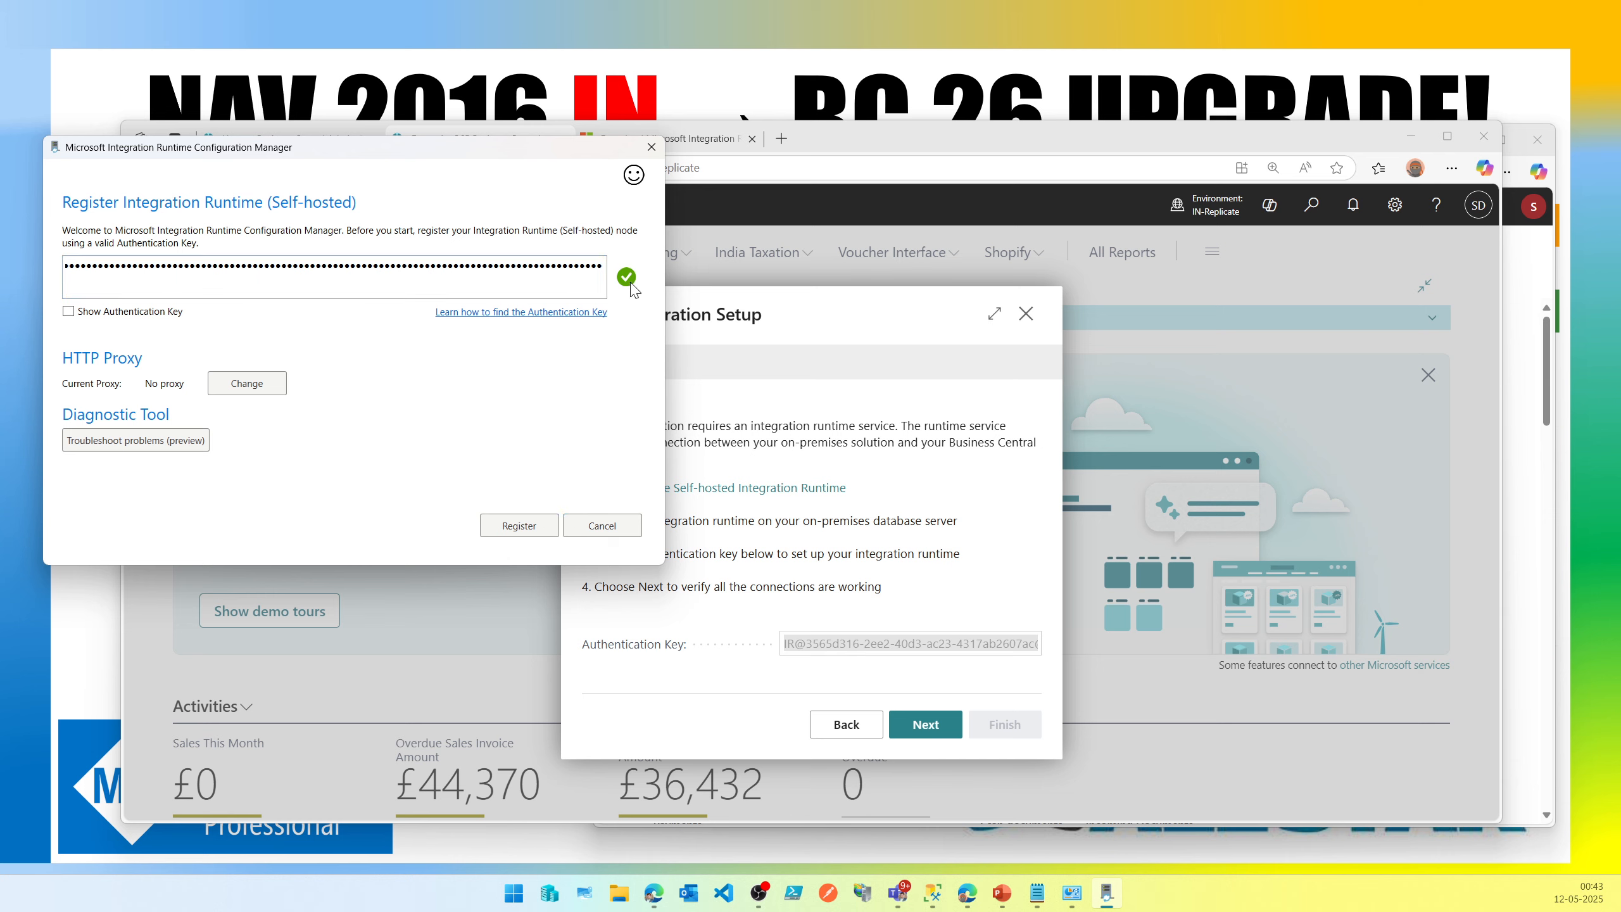
{"action": "left_click", "coordinate": [519, 527]}
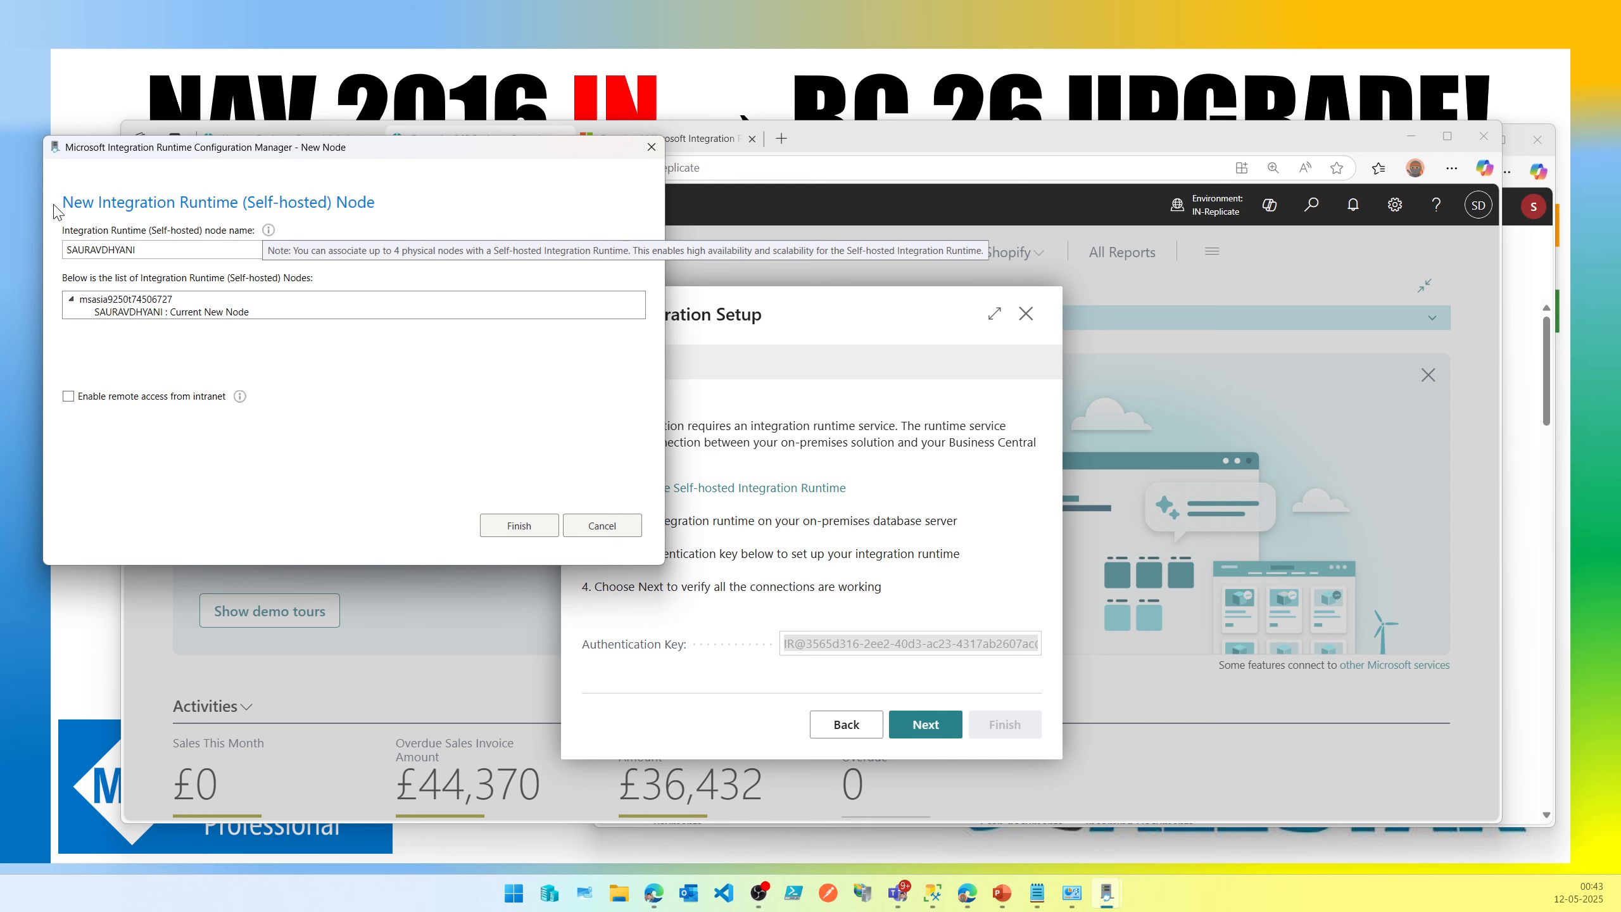
{"action": "left_click", "coordinate": [519, 527]}
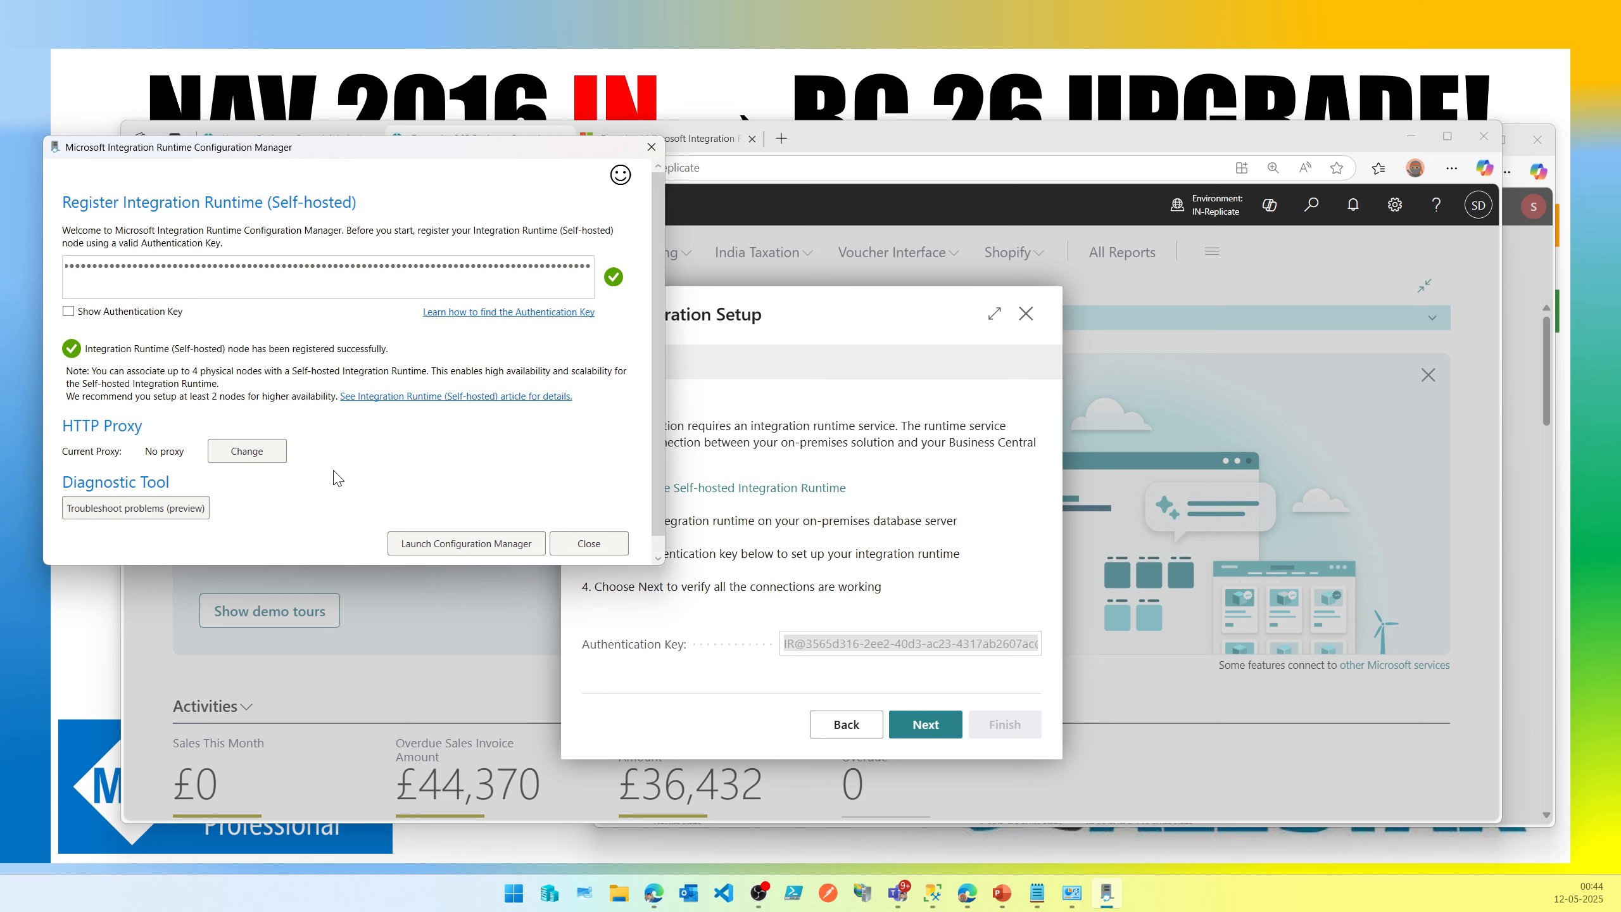
Continue Cloud Migration Setup to verify the connections, minimizing the extra local Business Central window.
{"action": "left_click", "coordinate": [923, 512]}
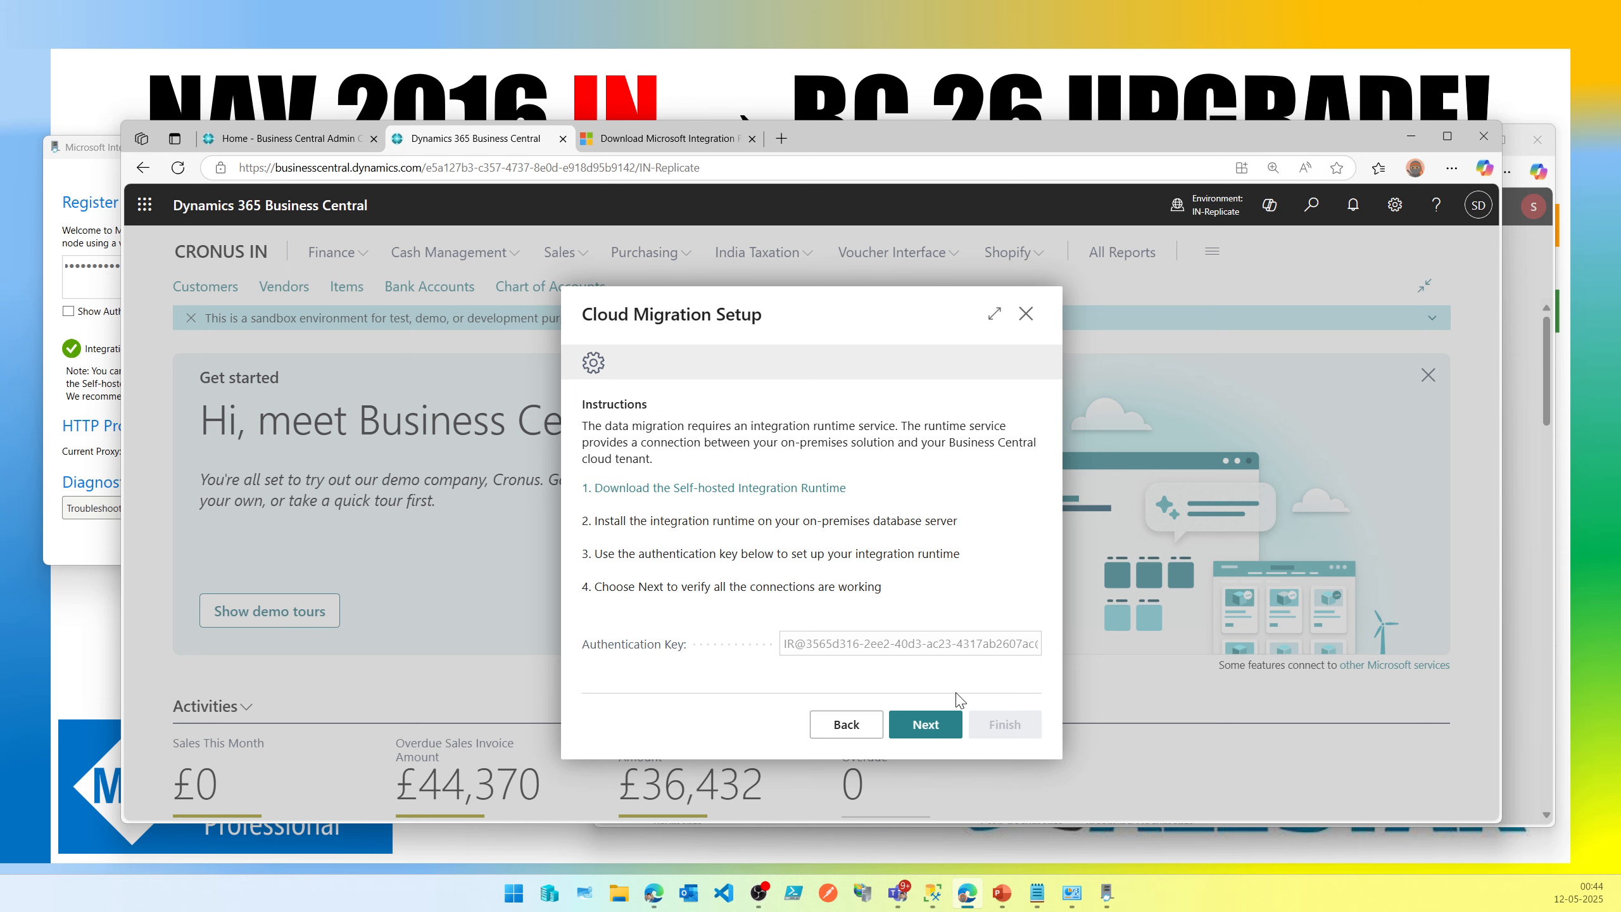
{"action": "left_click", "coordinate": [932, 729]}
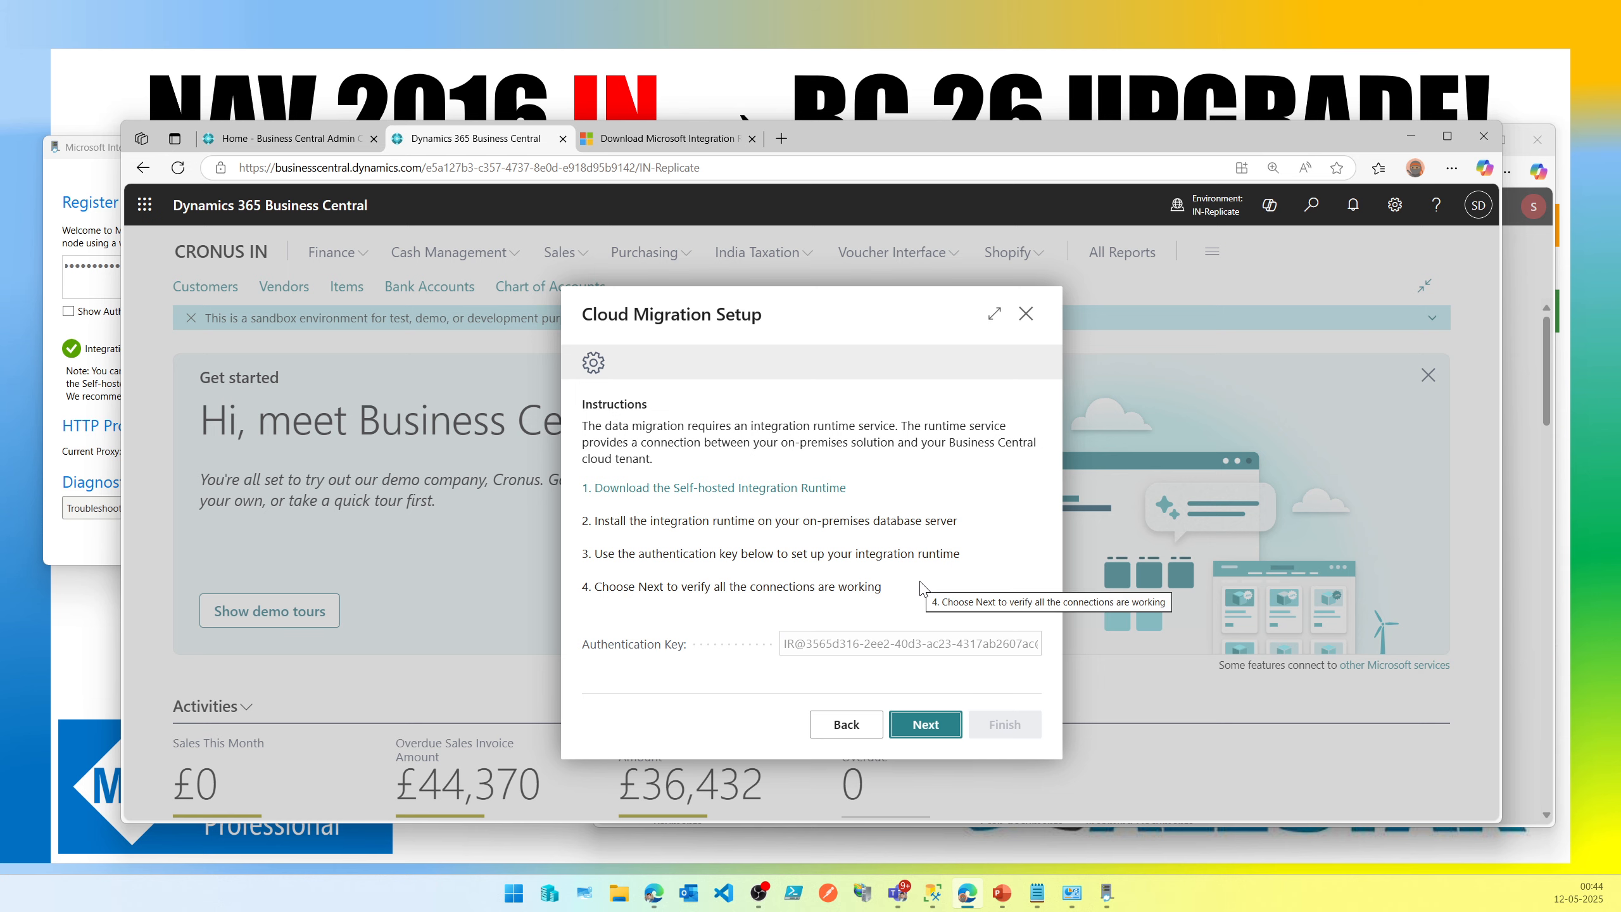
{"action": "left_click", "coordinate": [1551, 271]}
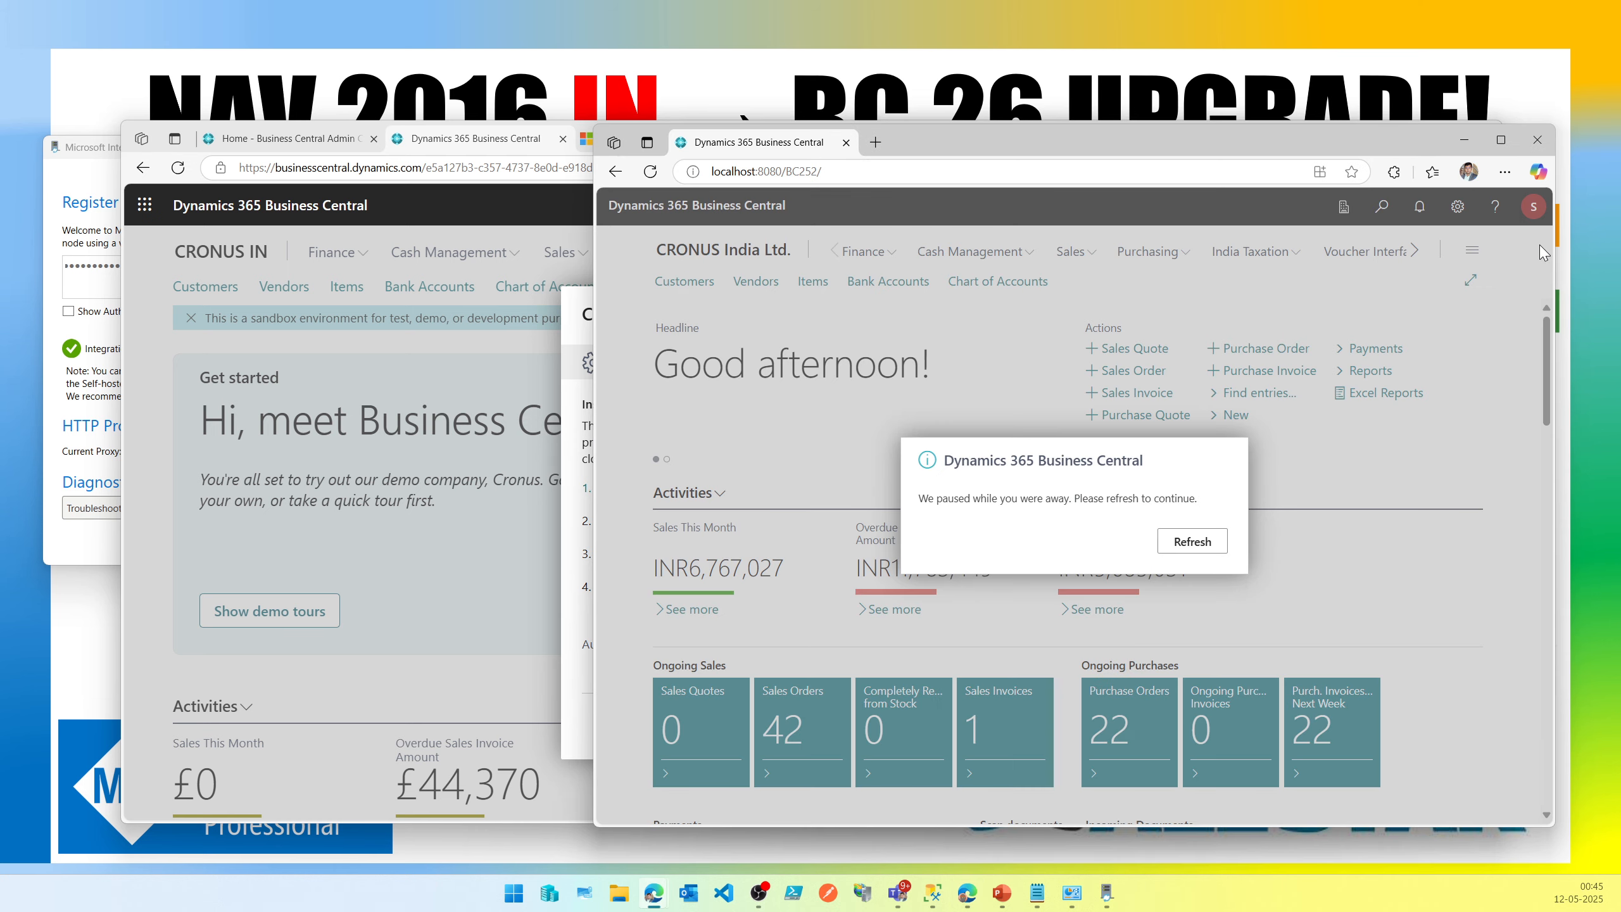
{"action": "left_click", "coordinate": [1468, 147]}
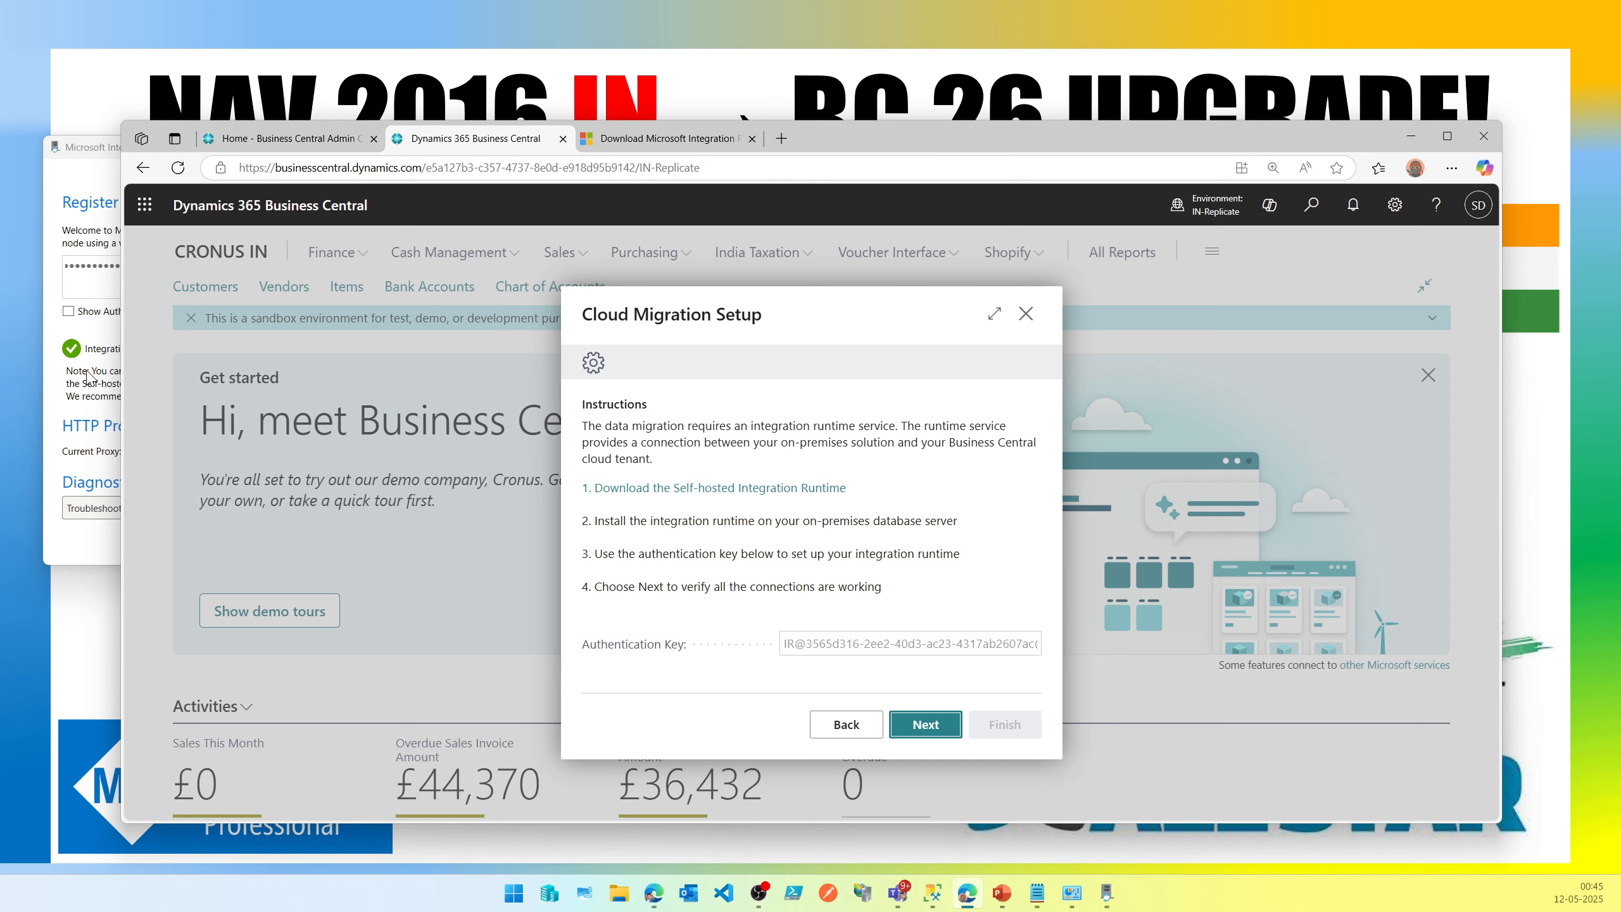
Move the Configuration Manager window aside and read the Cloud Migration Setup error message.
{"action": "left_click", "coordinate": [56, 387]}
{"action": "left_click_drag", "start_coordinate": [606, 154], "coordinate": [585, 430]}
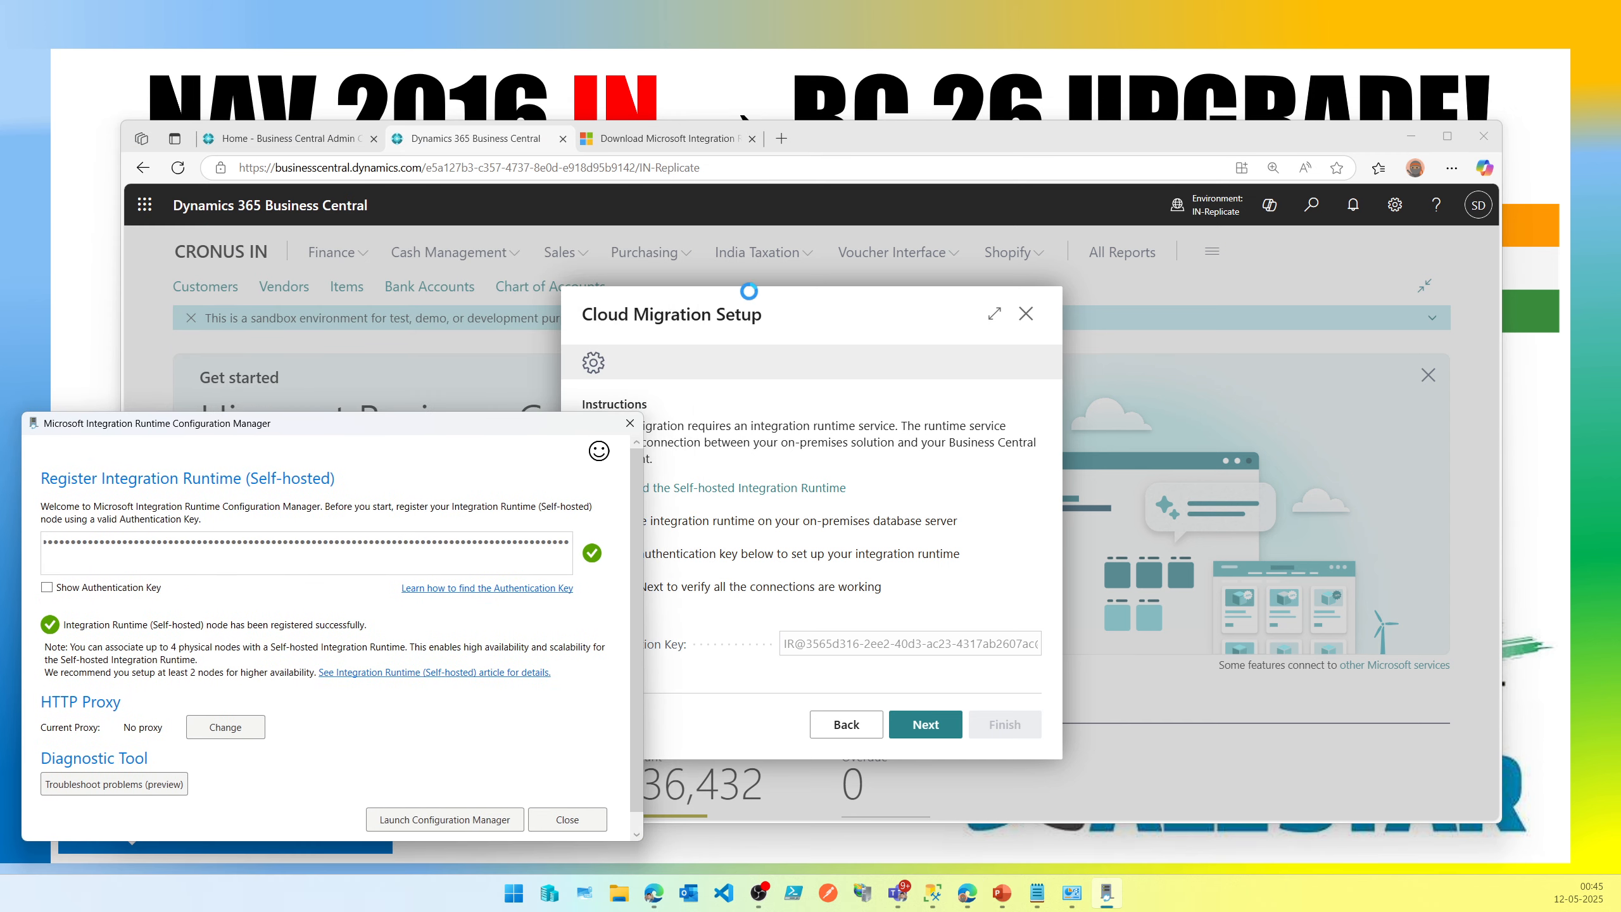
{"action": "left_click_drag", "start_coordinate": [1098, 131], "coordinate": [1108, 192]}
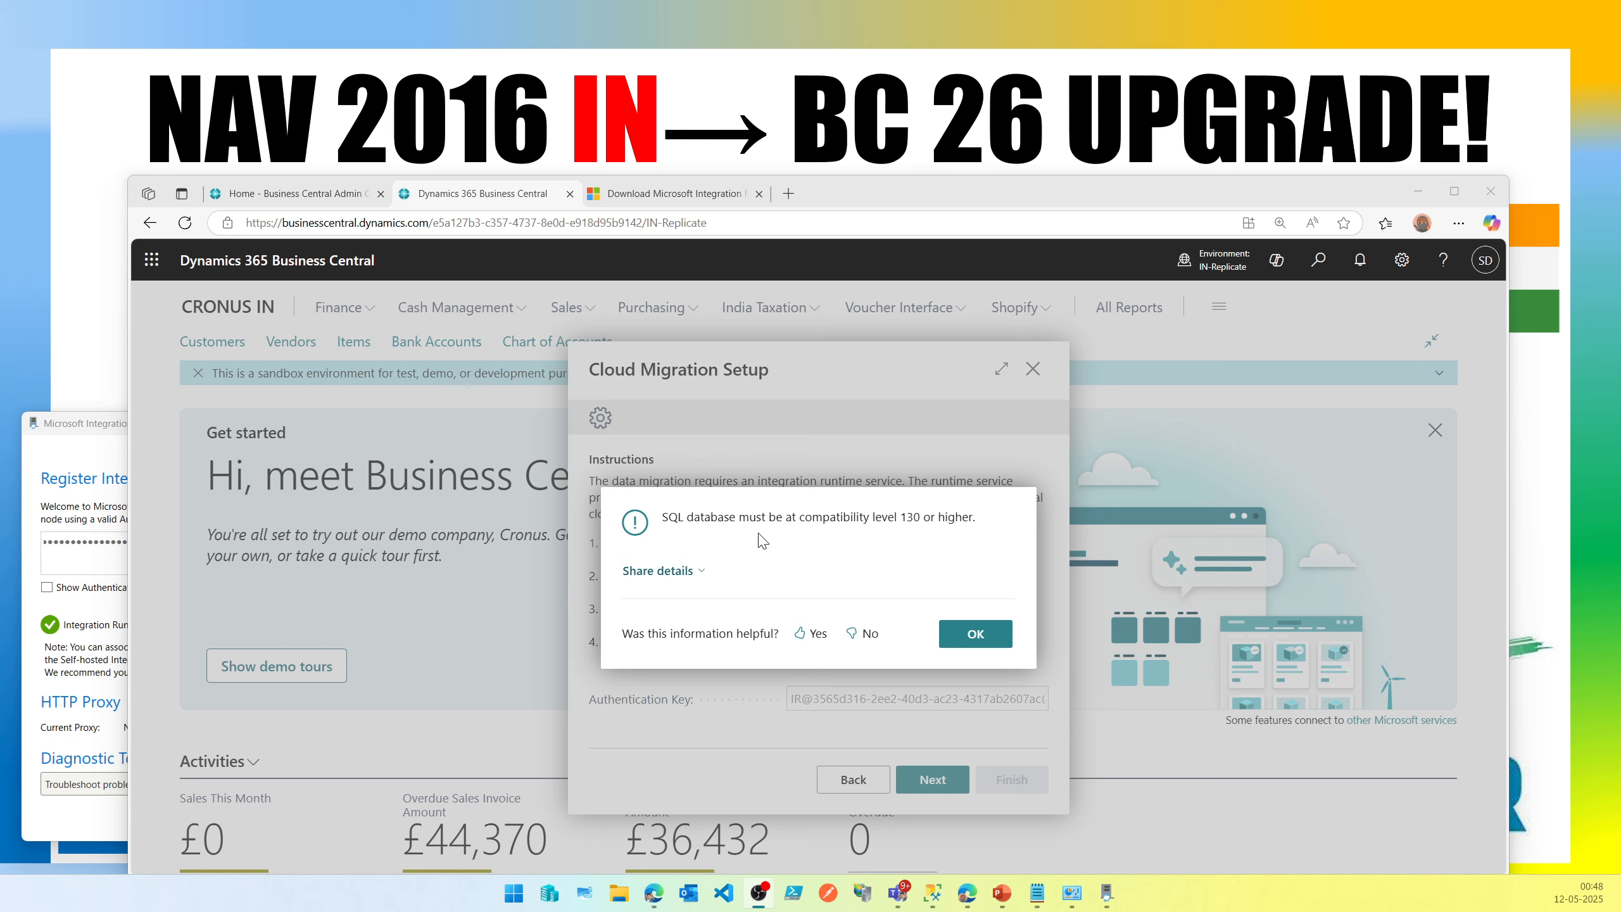
{"action": "left_click_drag", "start_coordinate": [664, 525], "coordinate": [967, 527]}
Set the NAV2016-IN-Upgrade-Demo database compatibility level to SQL Server 2019 (150) in its properties.
{"action": "left_click", "coordinate": [933, 893]}
{"action": "right_click", "coordinate": [306, 459]}
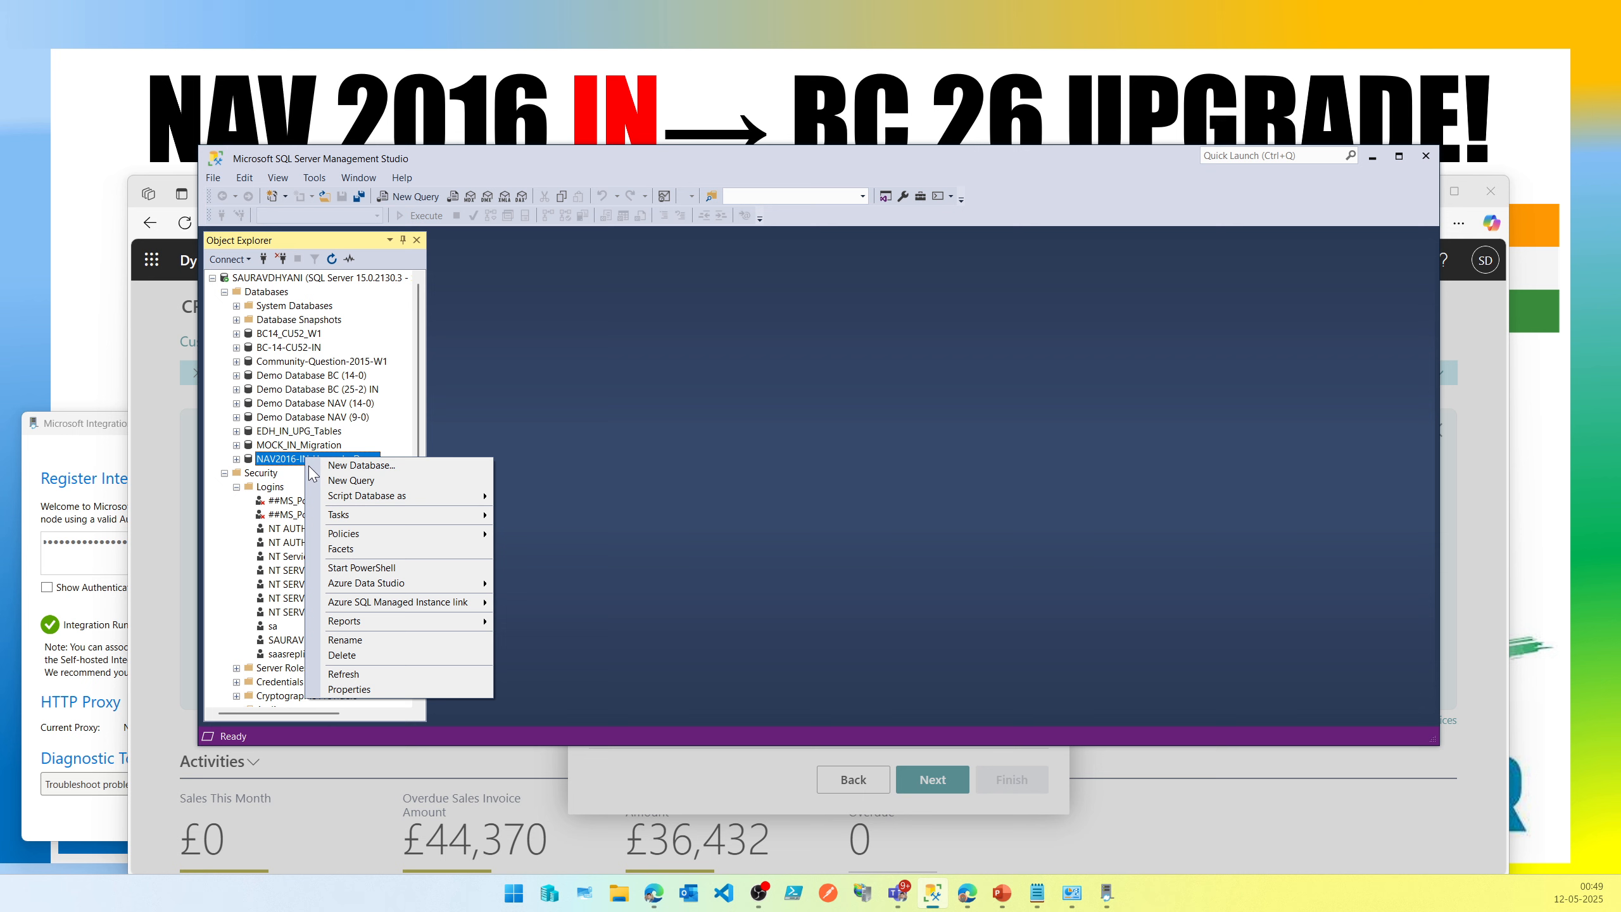
{"action": "left_click", "coordinate": [355, 686]}
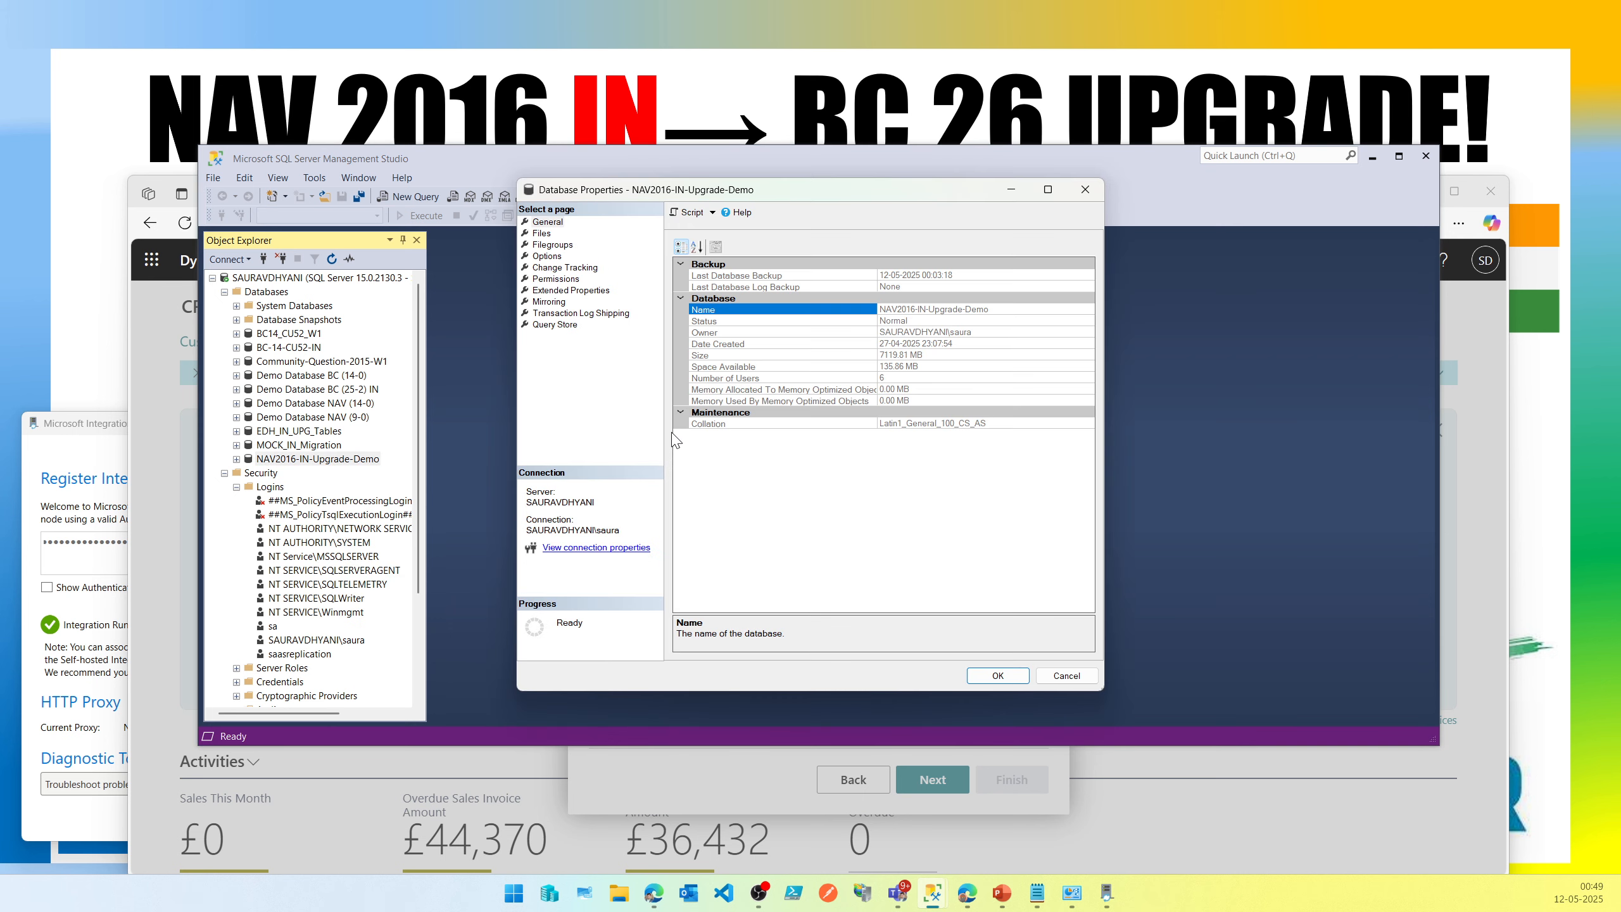
{"action": "left_click", "coordinate": [547, 256]}
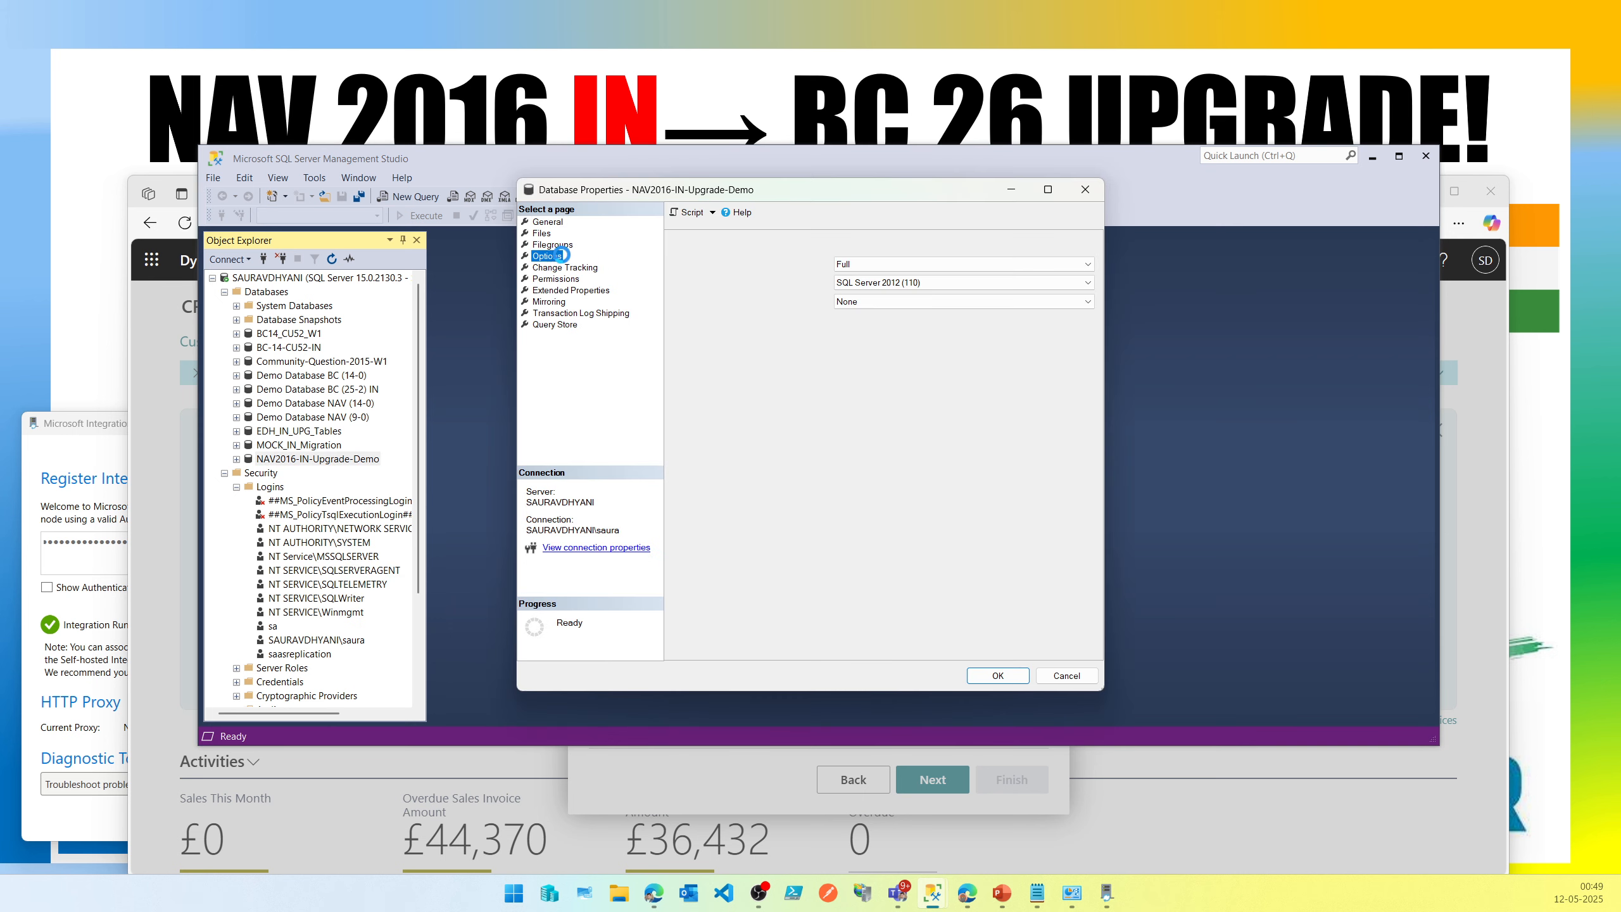
{"action": "left_click", "coordinate": [865, 304]}
{"action": "left_click", "coordinate": [866, 314]}
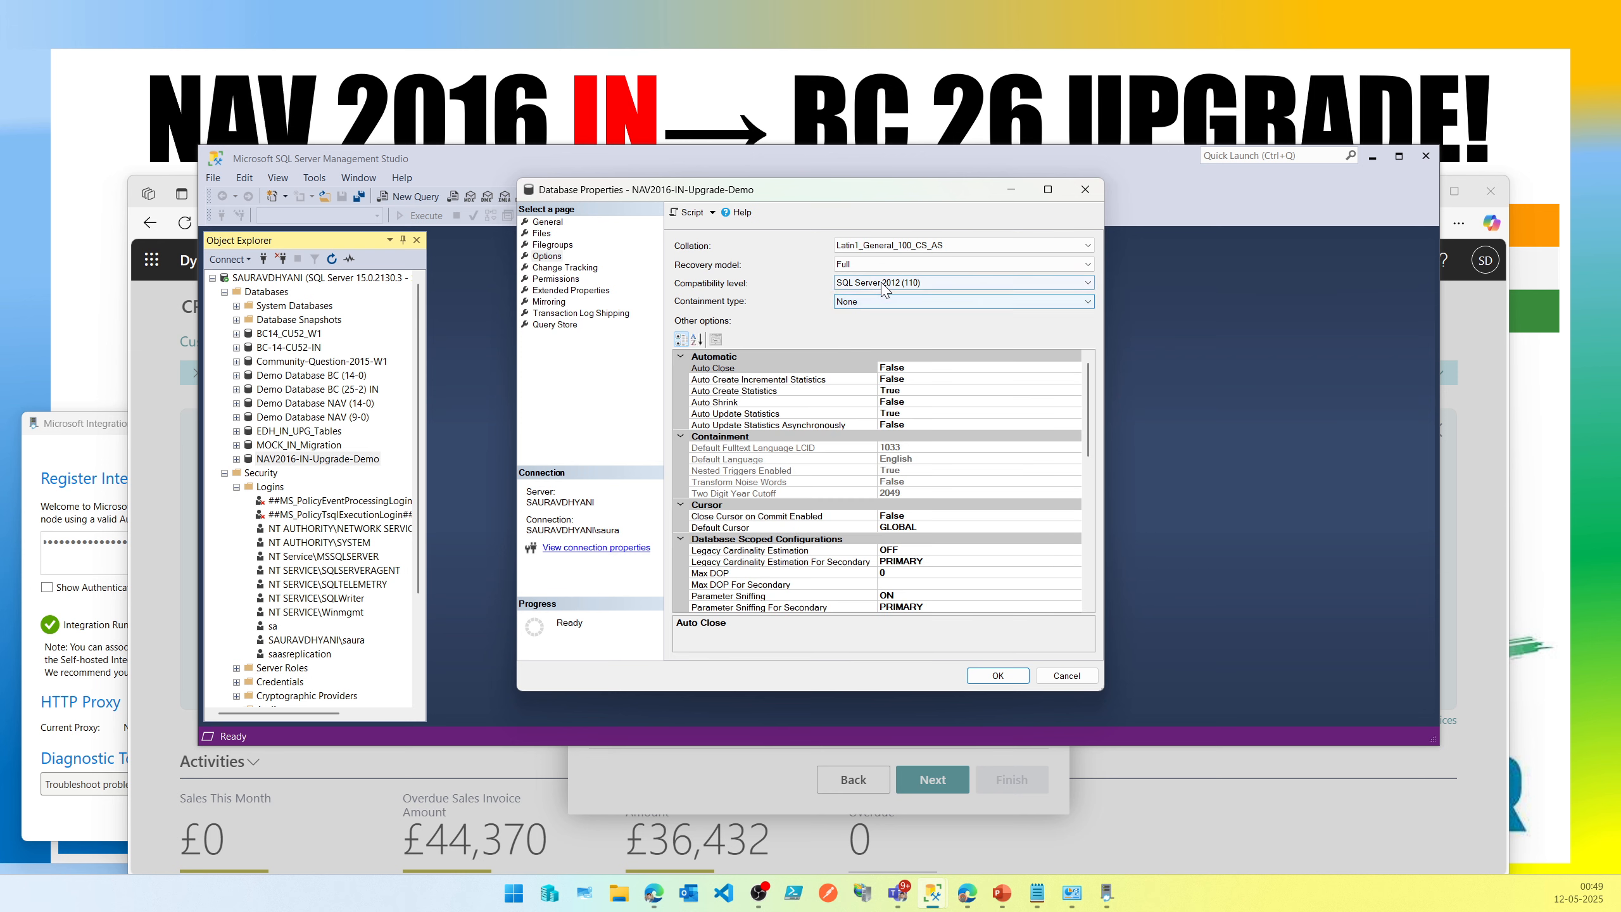
{"action": "left_click", "coordinate": [884, 283]}
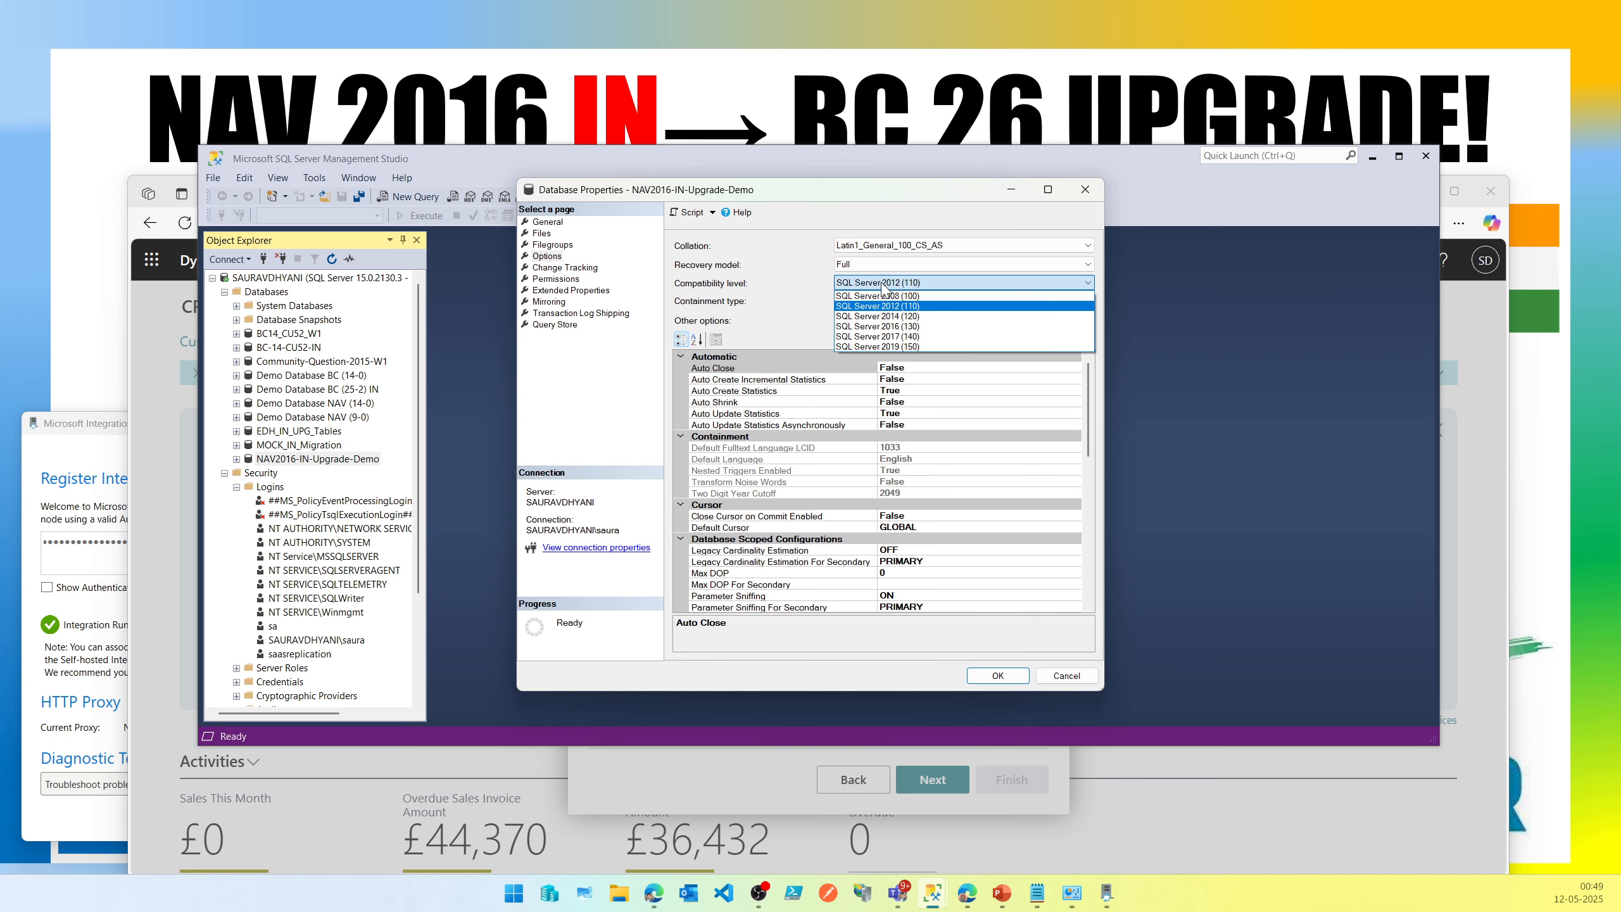
{"action": "left_click", "coordinate": [887, 347]}
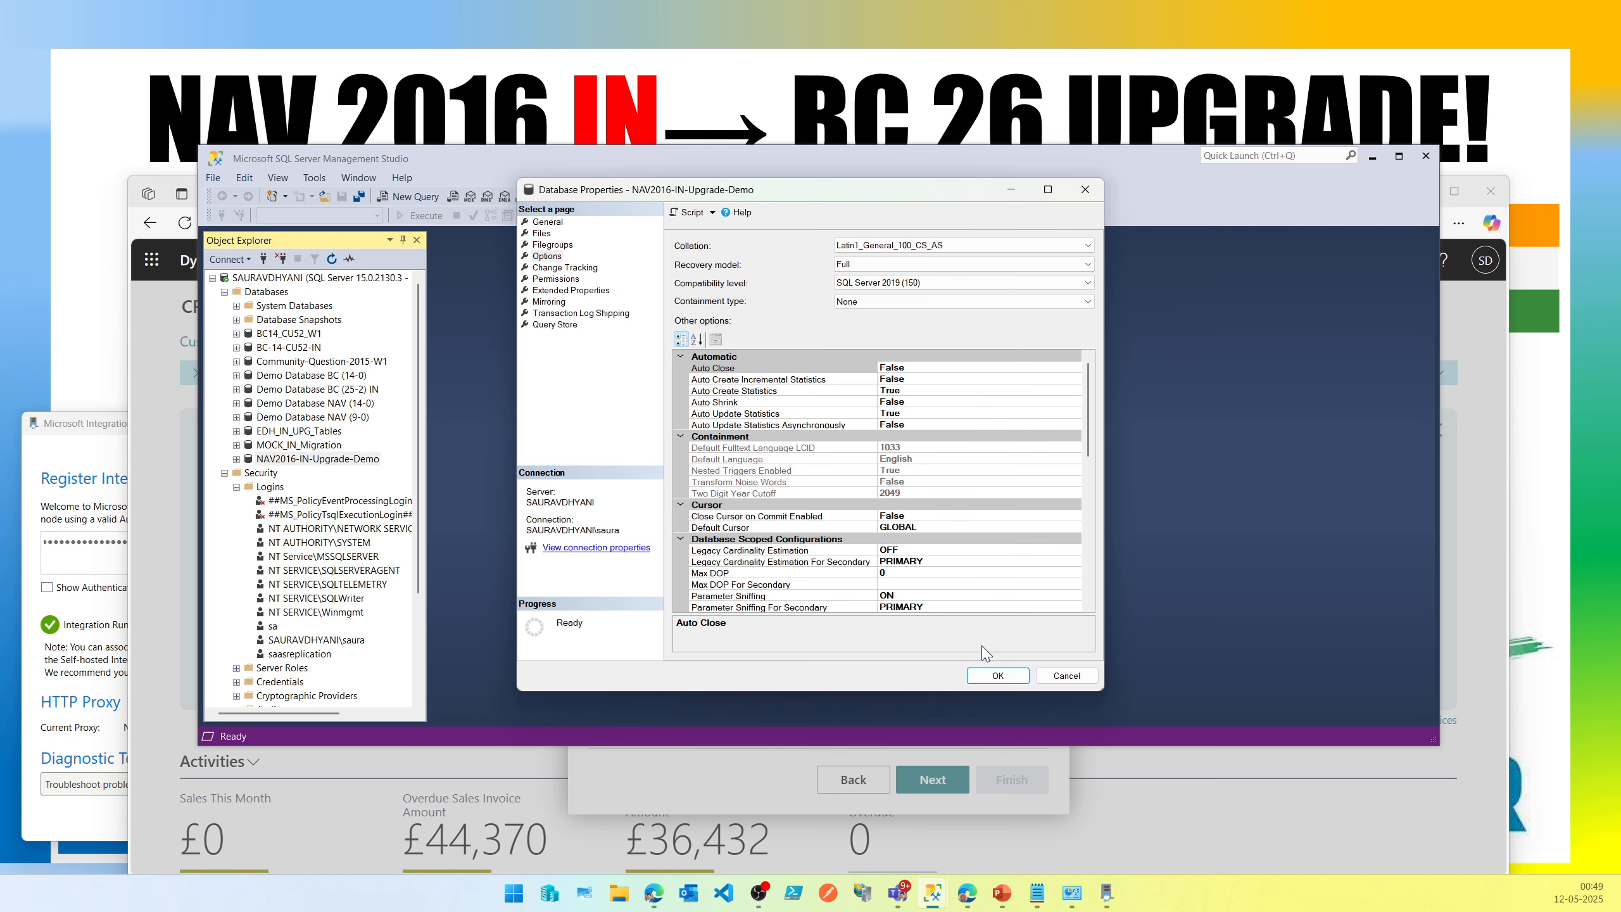
{"action": "left_click", "coordinate": [996, 677]}
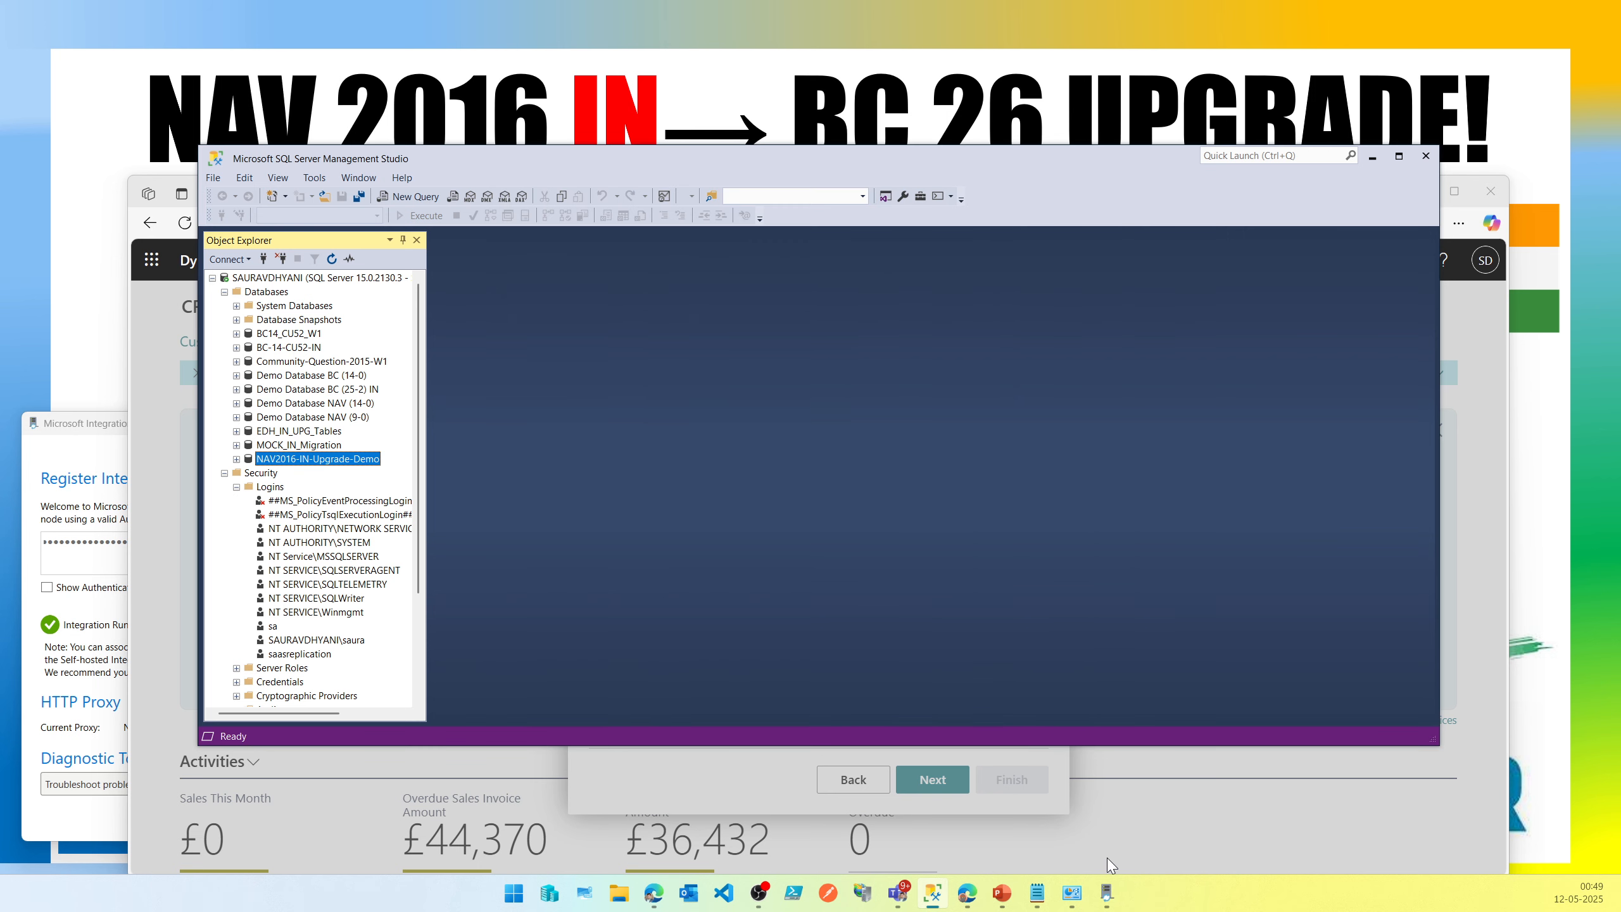
Dismiss the error, continue to the company selection page and expand the Cloud Migration Setup dialog.
{"action": "left_click", "coordinate": [1373, 156]}
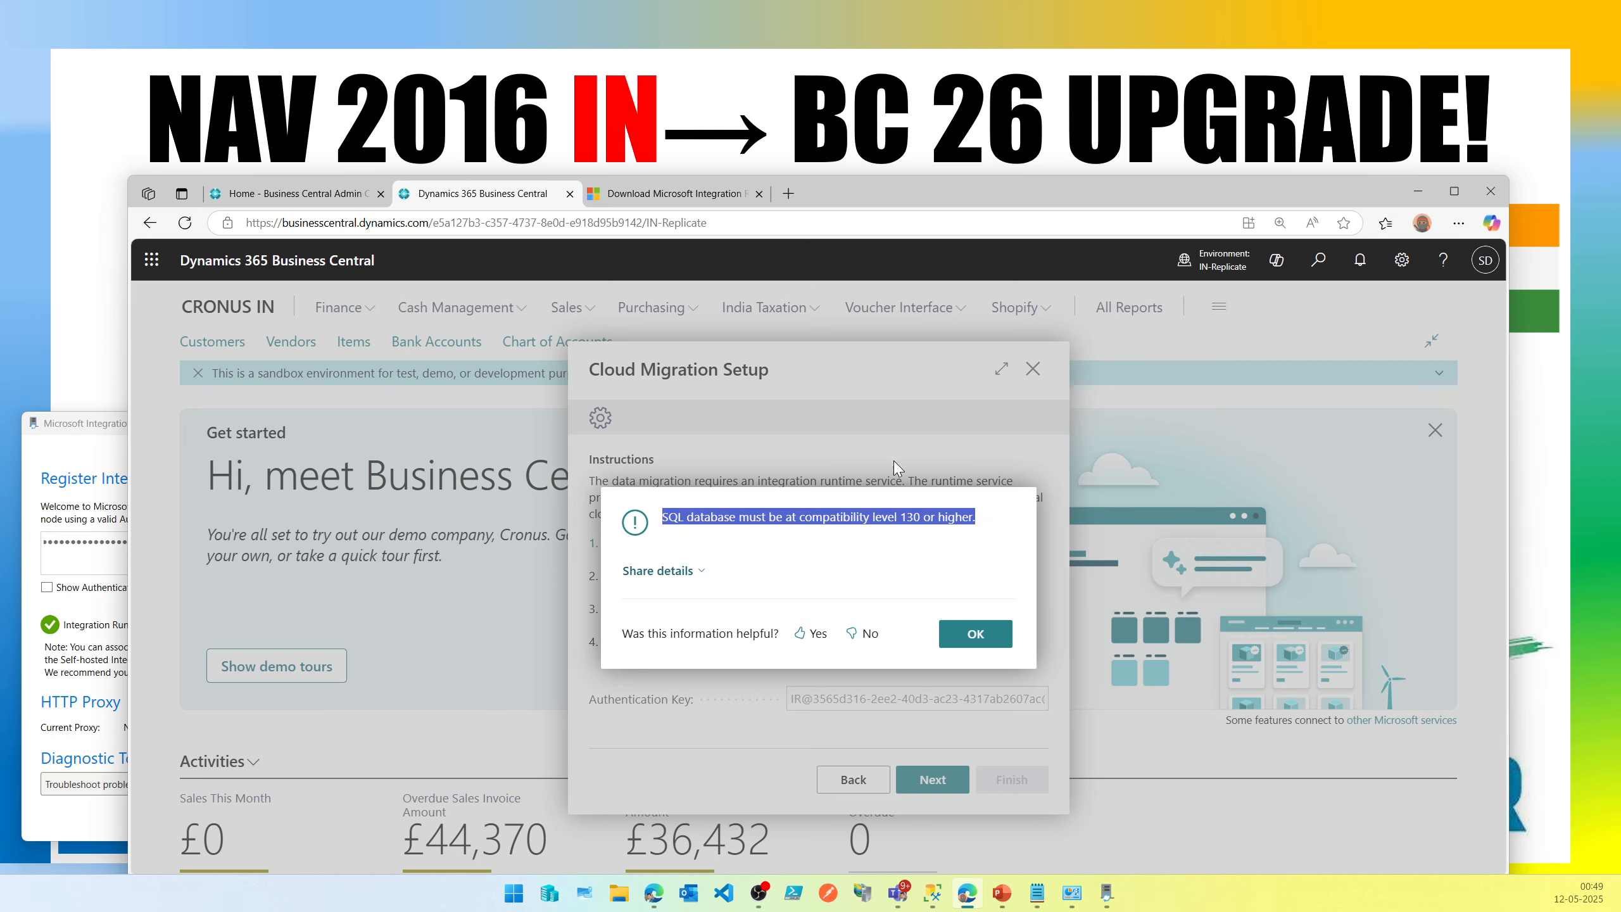
{"action": "left_click", "coordinate": [955, 643]}
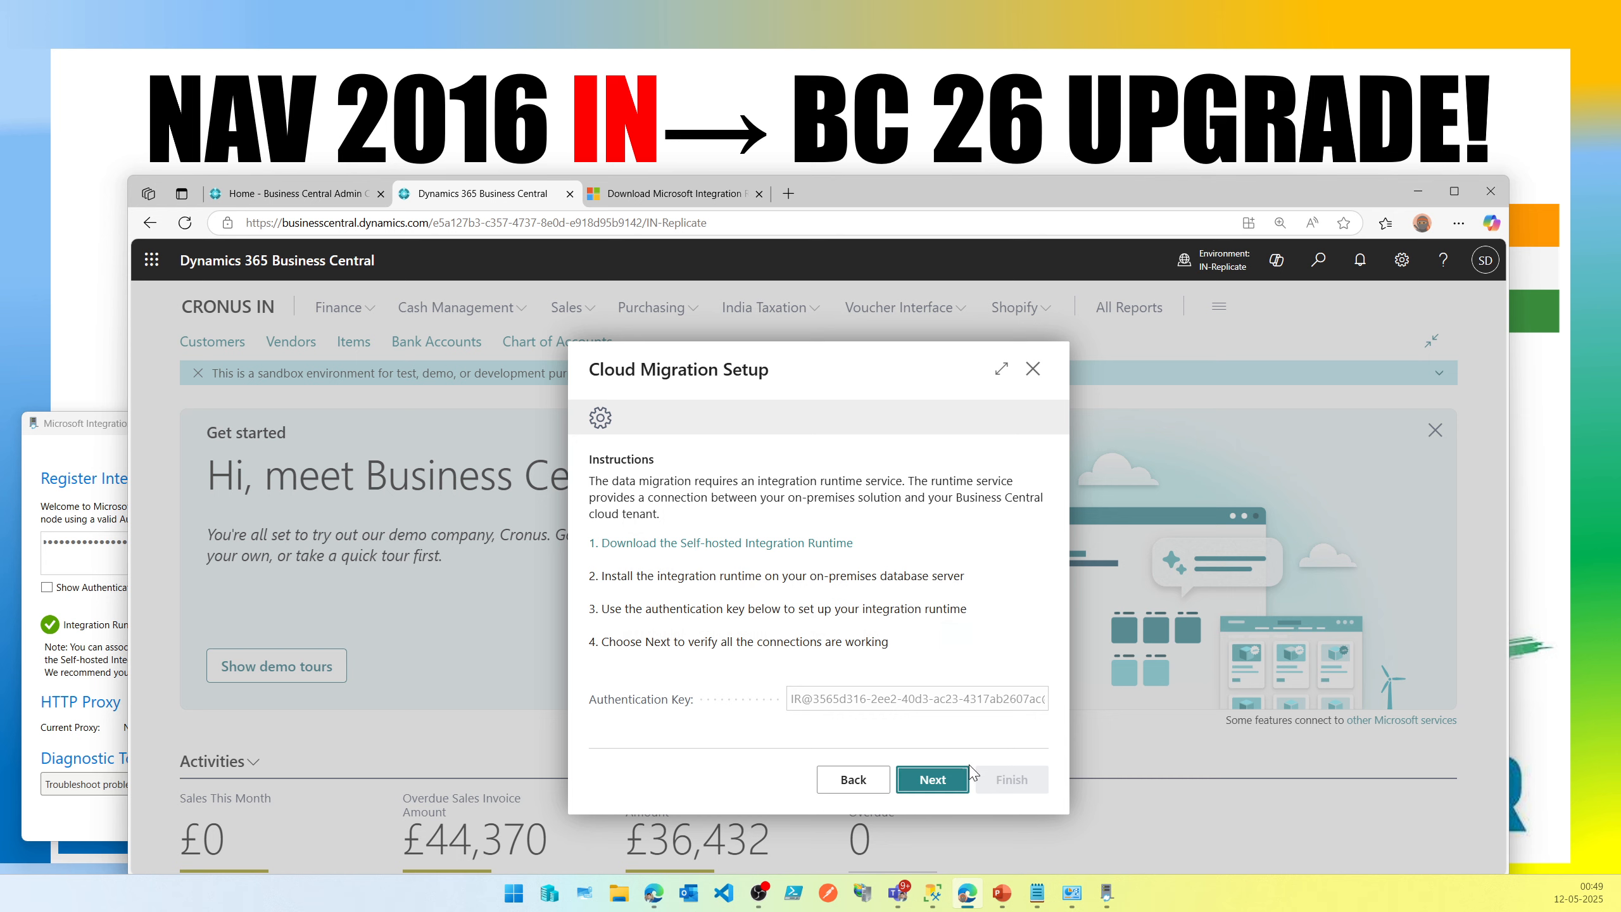
{"action": "left_click", "coordinate": [943, 784]}
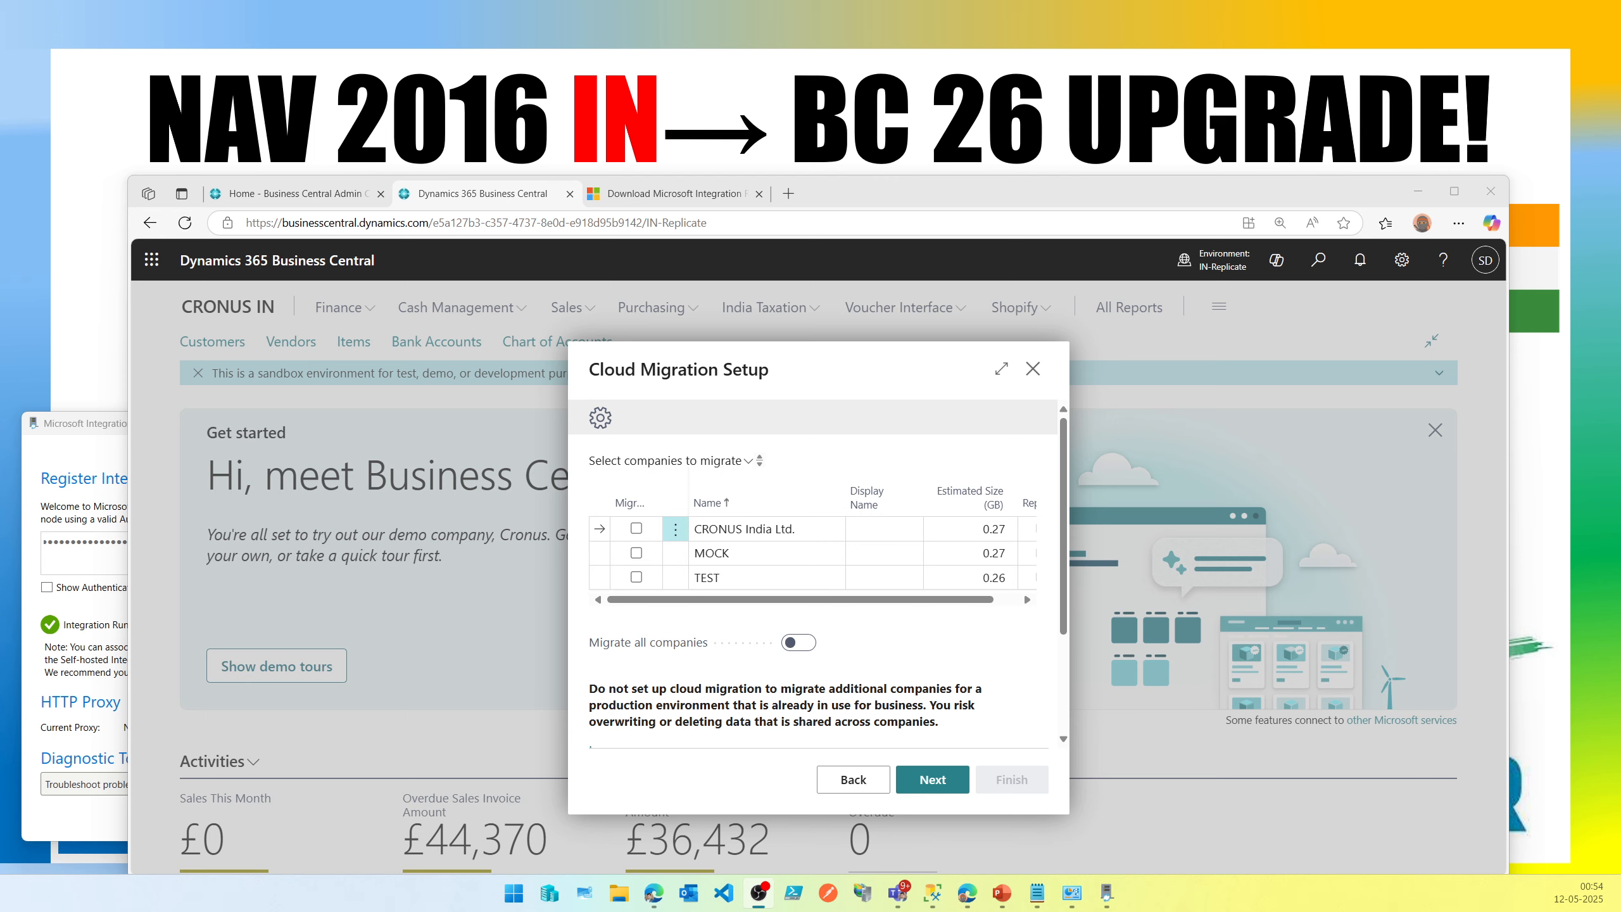
{"action": "left_click", "coordinate": [1001, 369]}
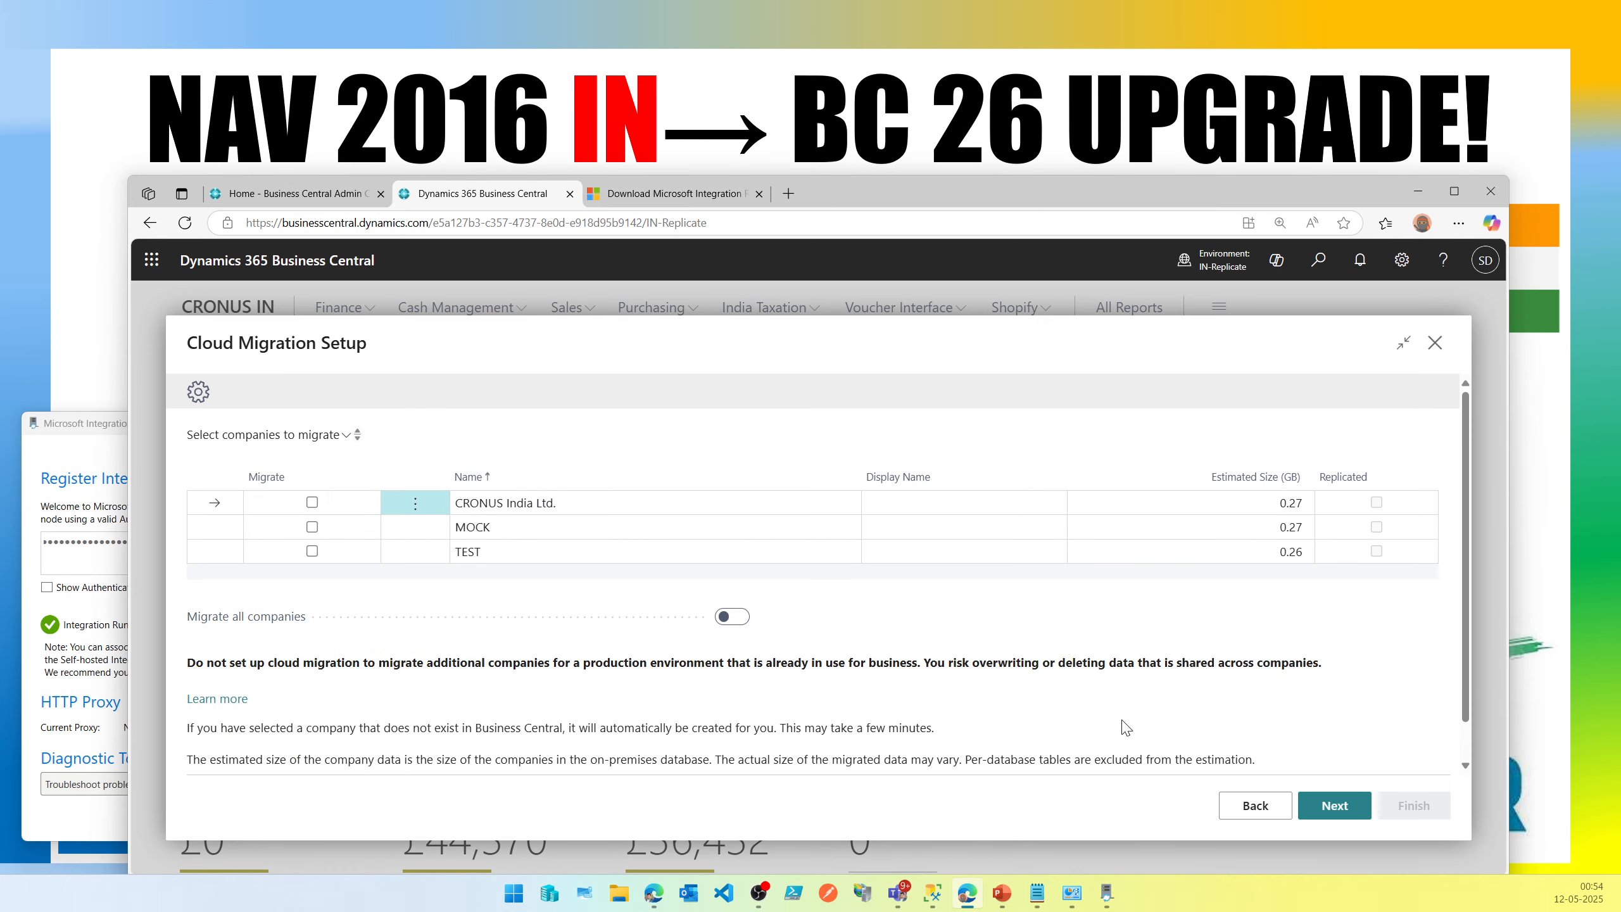
Select the MOCK and TEST companies for migration, leaving CRONUS India Ltd. unselected.
{"action": "mouse_move", "coordinate": [1288, 483]}
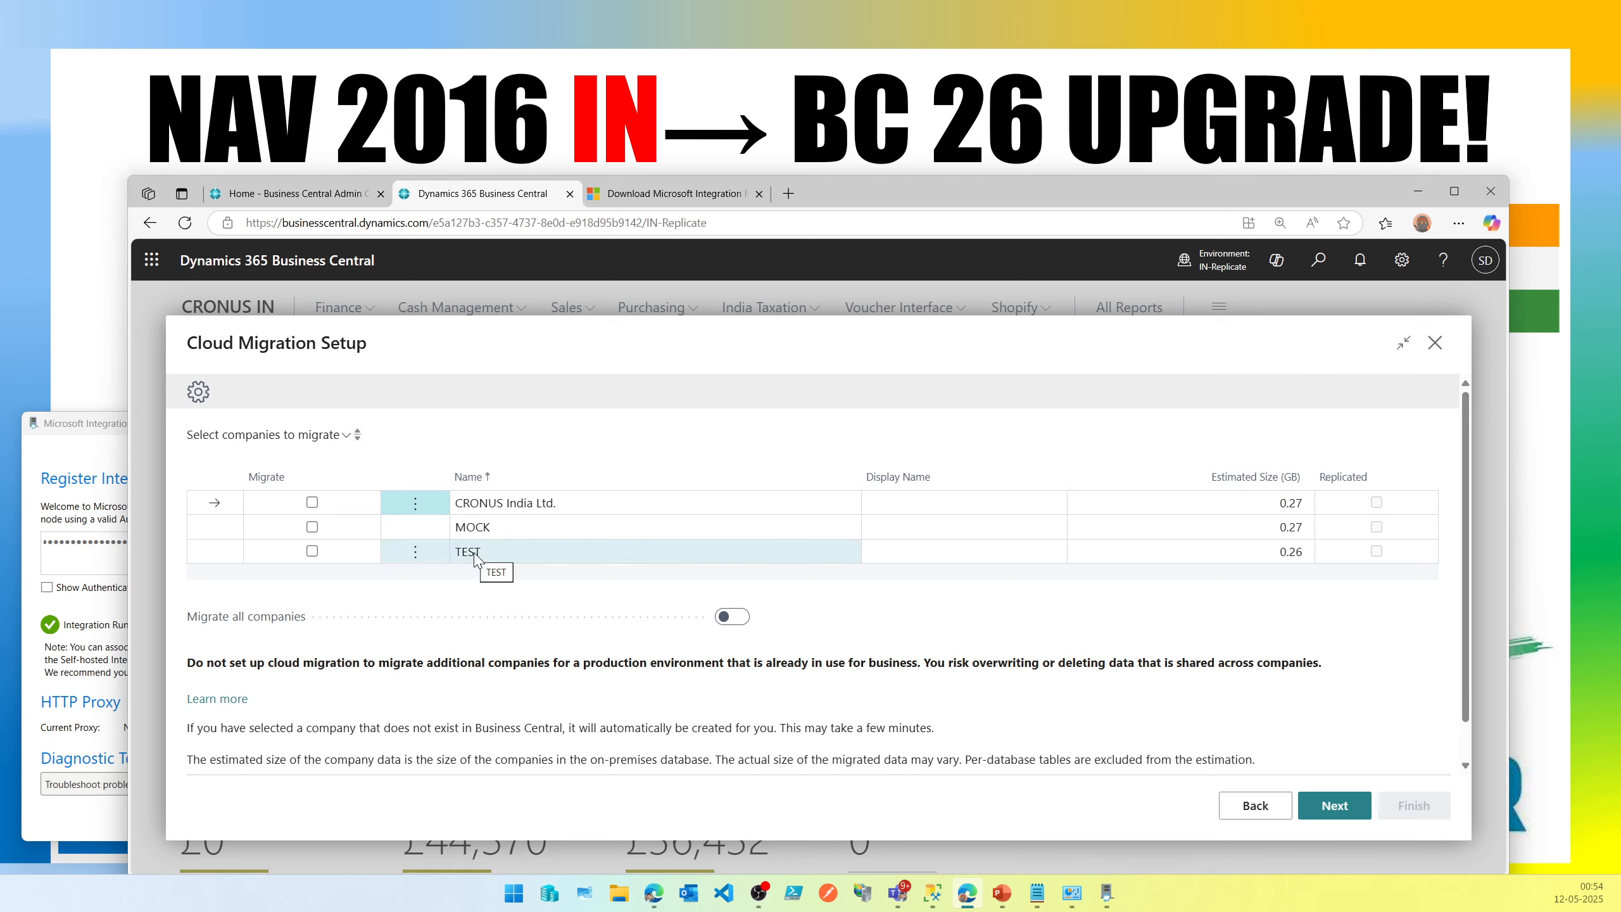
{"action": "left_click", "coordinate": [312, 528]}
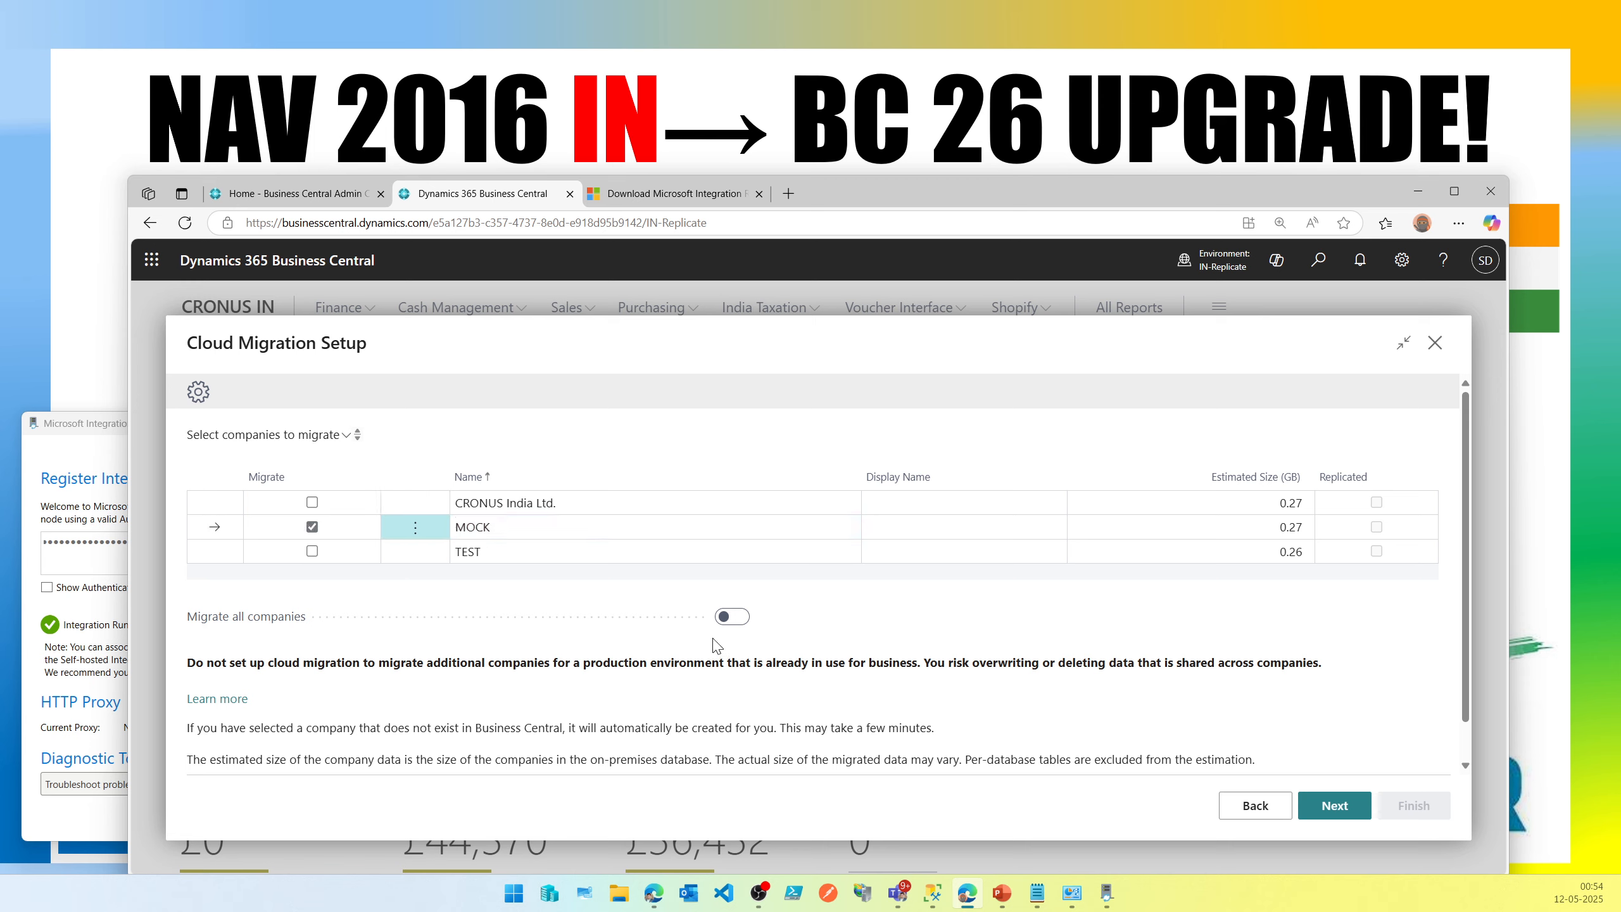
{"action": "left_click", "coordinate": [740, 617]}
{"action": "left_click", "coordinate": [734, 617]}
{"action": "left_click", "coordinate": [315, 530]}
{"action": "left_click", "coordinate": [314, 528]}
{"action": "left_click", "coordinate": [312, 551]}
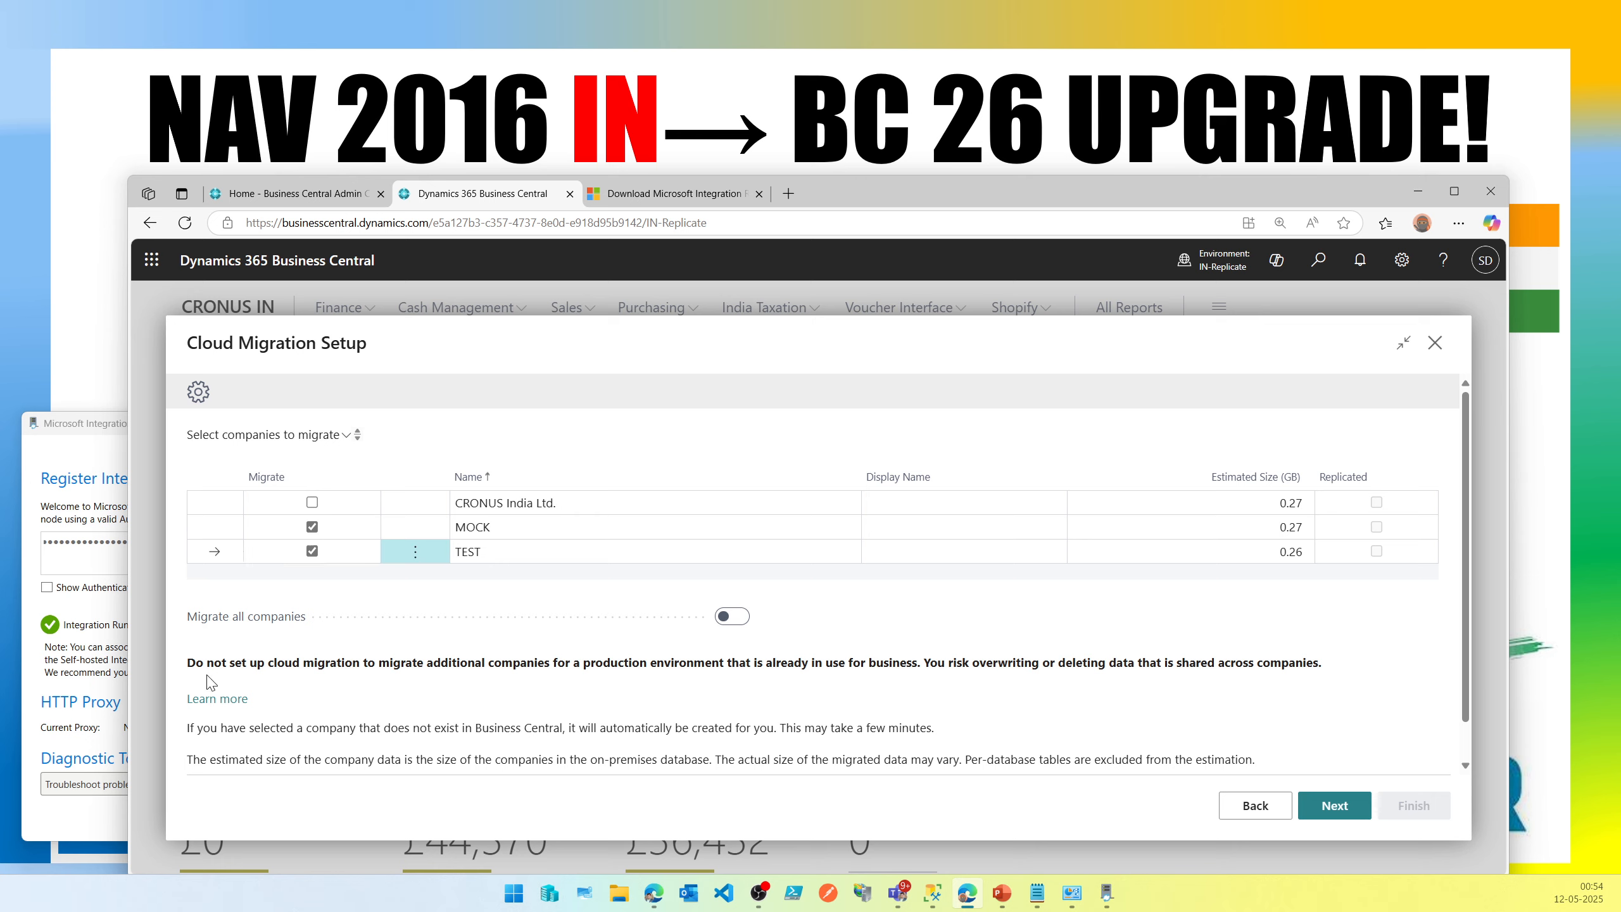
Read the warnings and size-estimation notes on the company selection page.
{"action": "left_click_drag", "start_coordinate": [186, 663], "coordinate": [899, 661]}
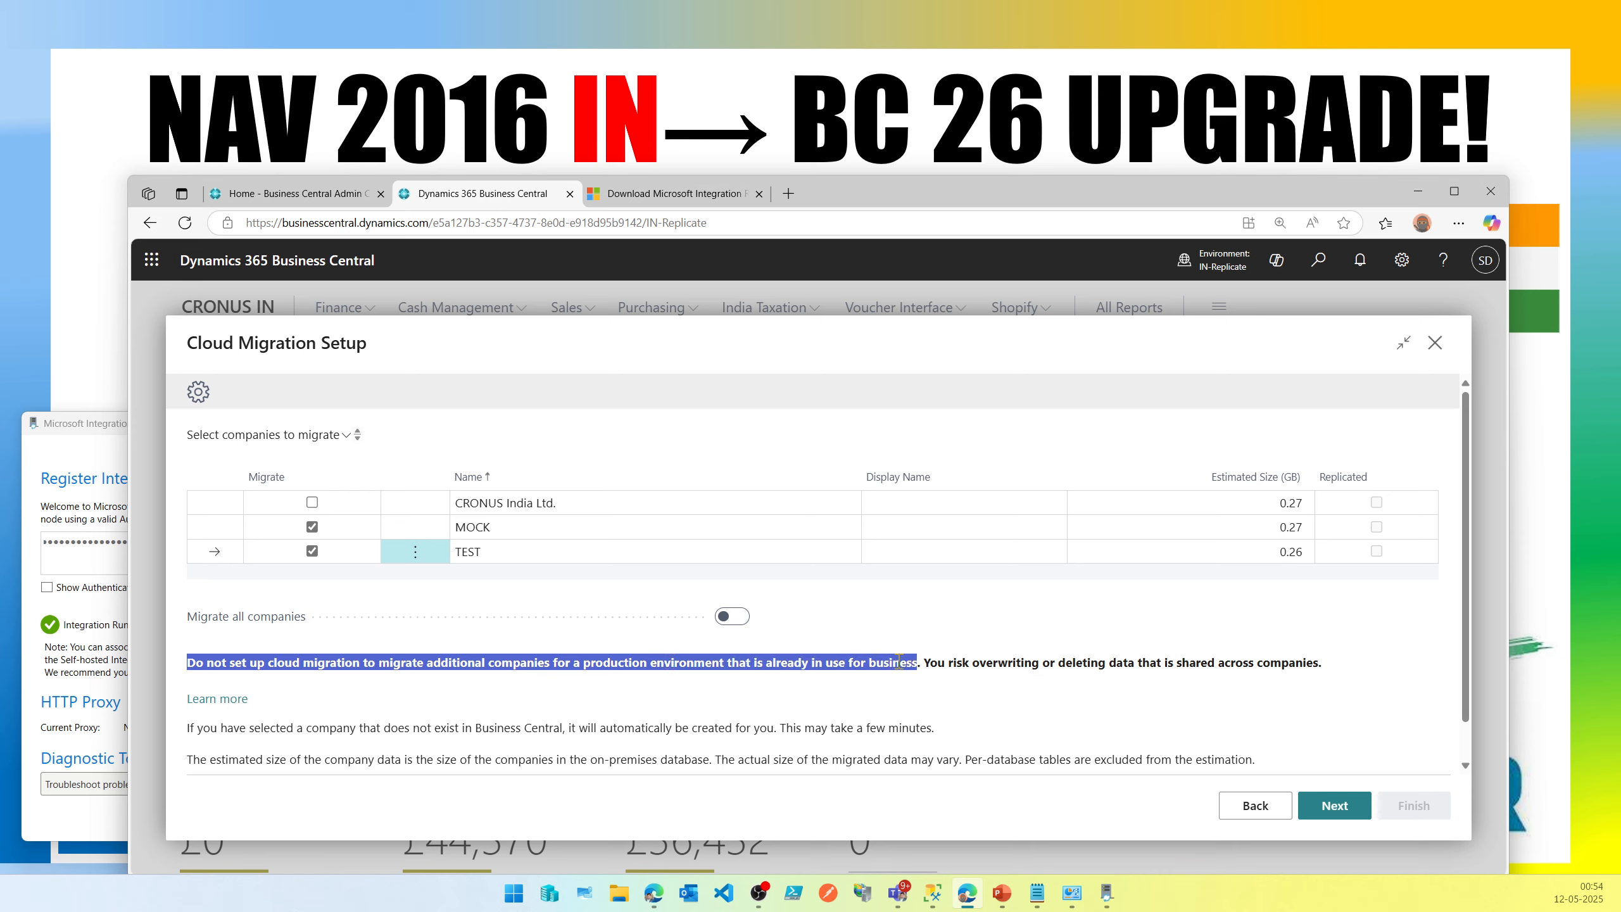
{"action": "double_click", "coordinate": [1007, 664]}
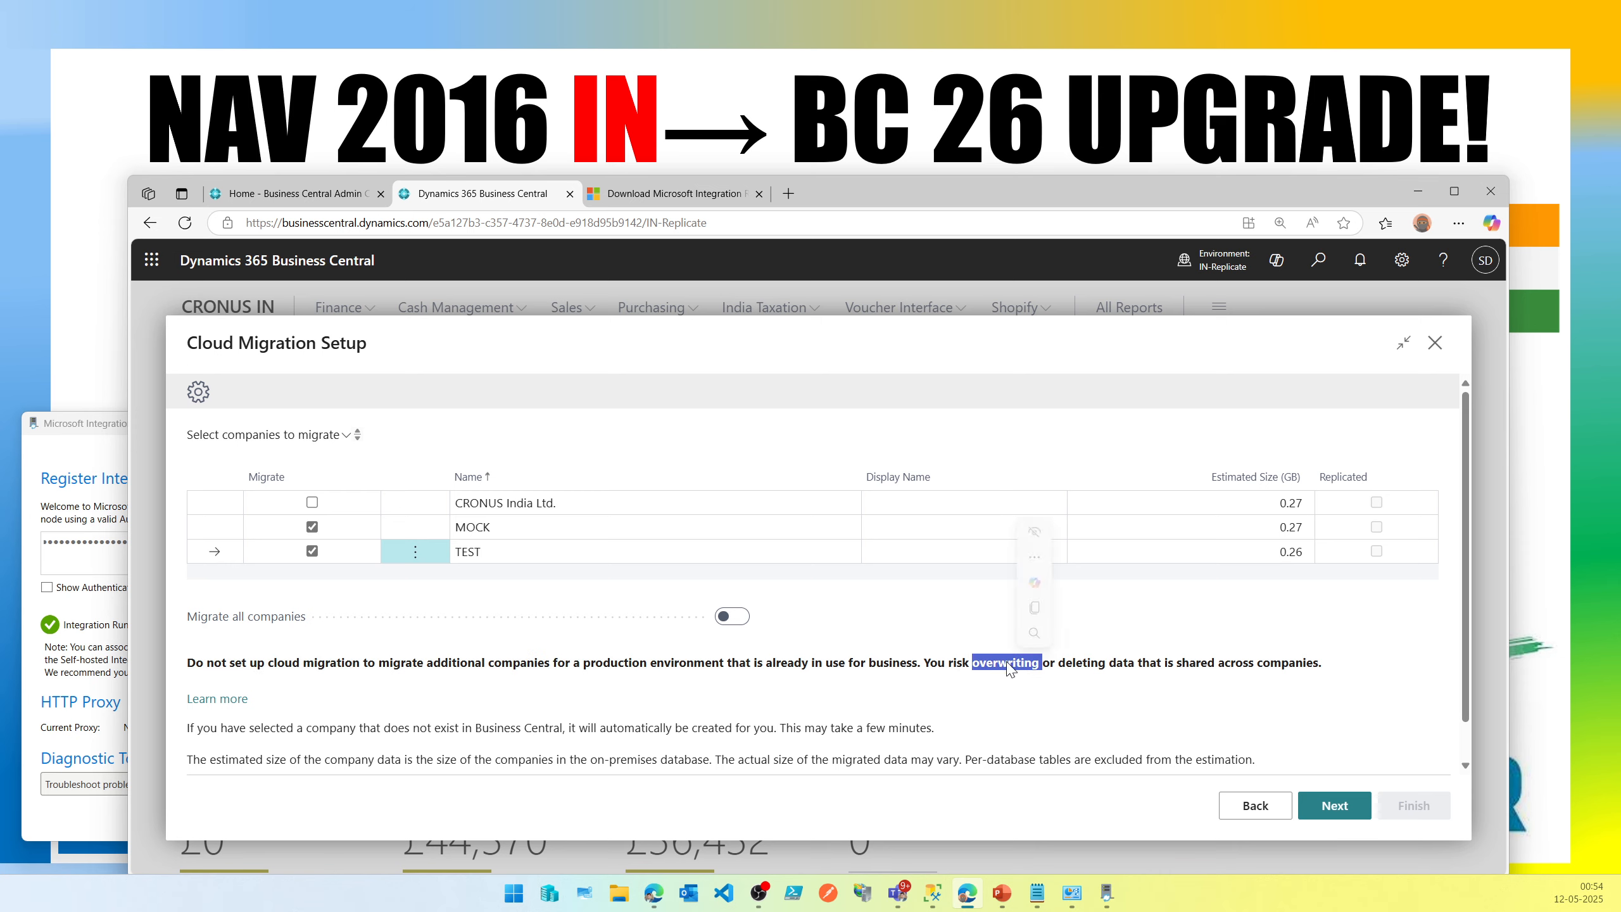
{"action": "triple_click", "coordinate": [1009, 664]}
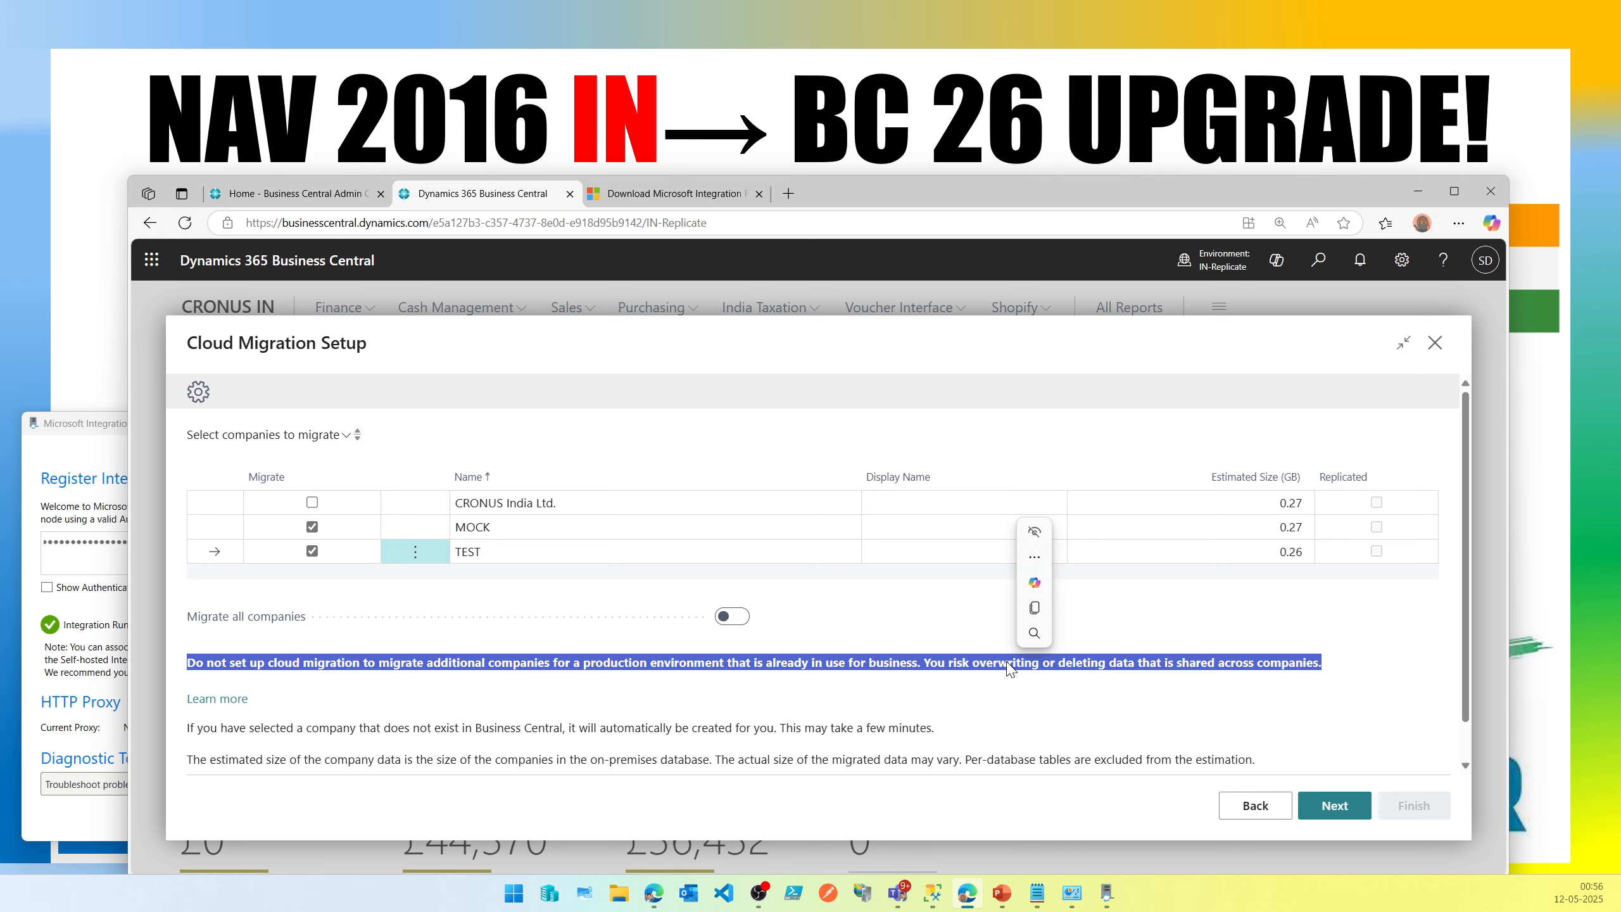
{"action": "triple_click", "coordinate": [665, 731]}
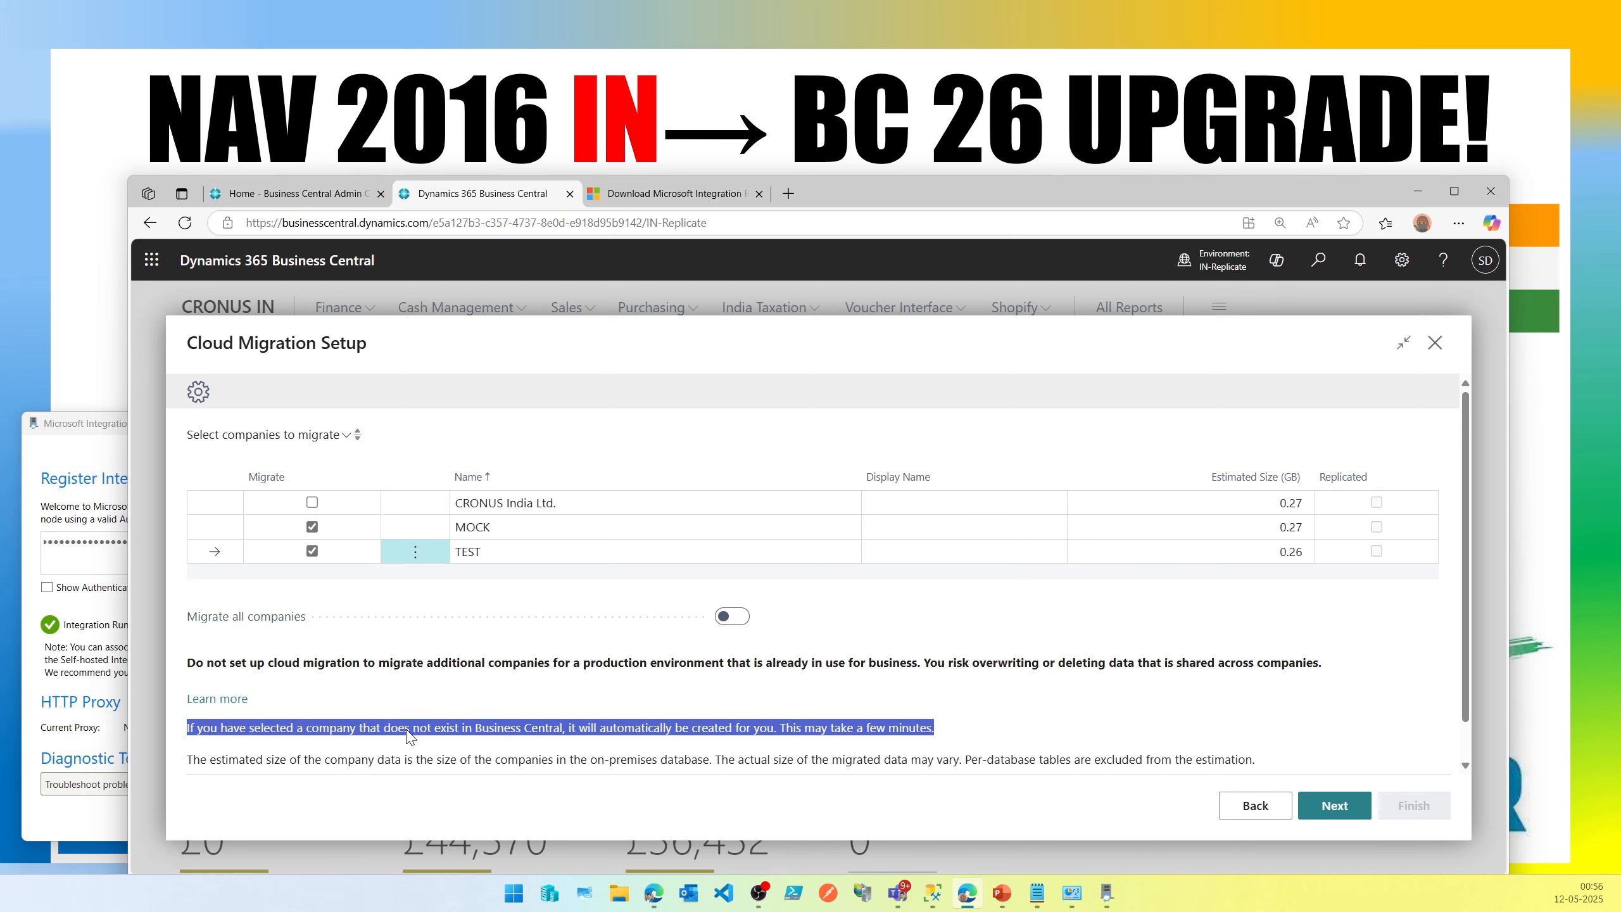
{"action": "scroll", "coordinate": [412, 737], "scroll_direction": "down", "scroll_amount": 1}
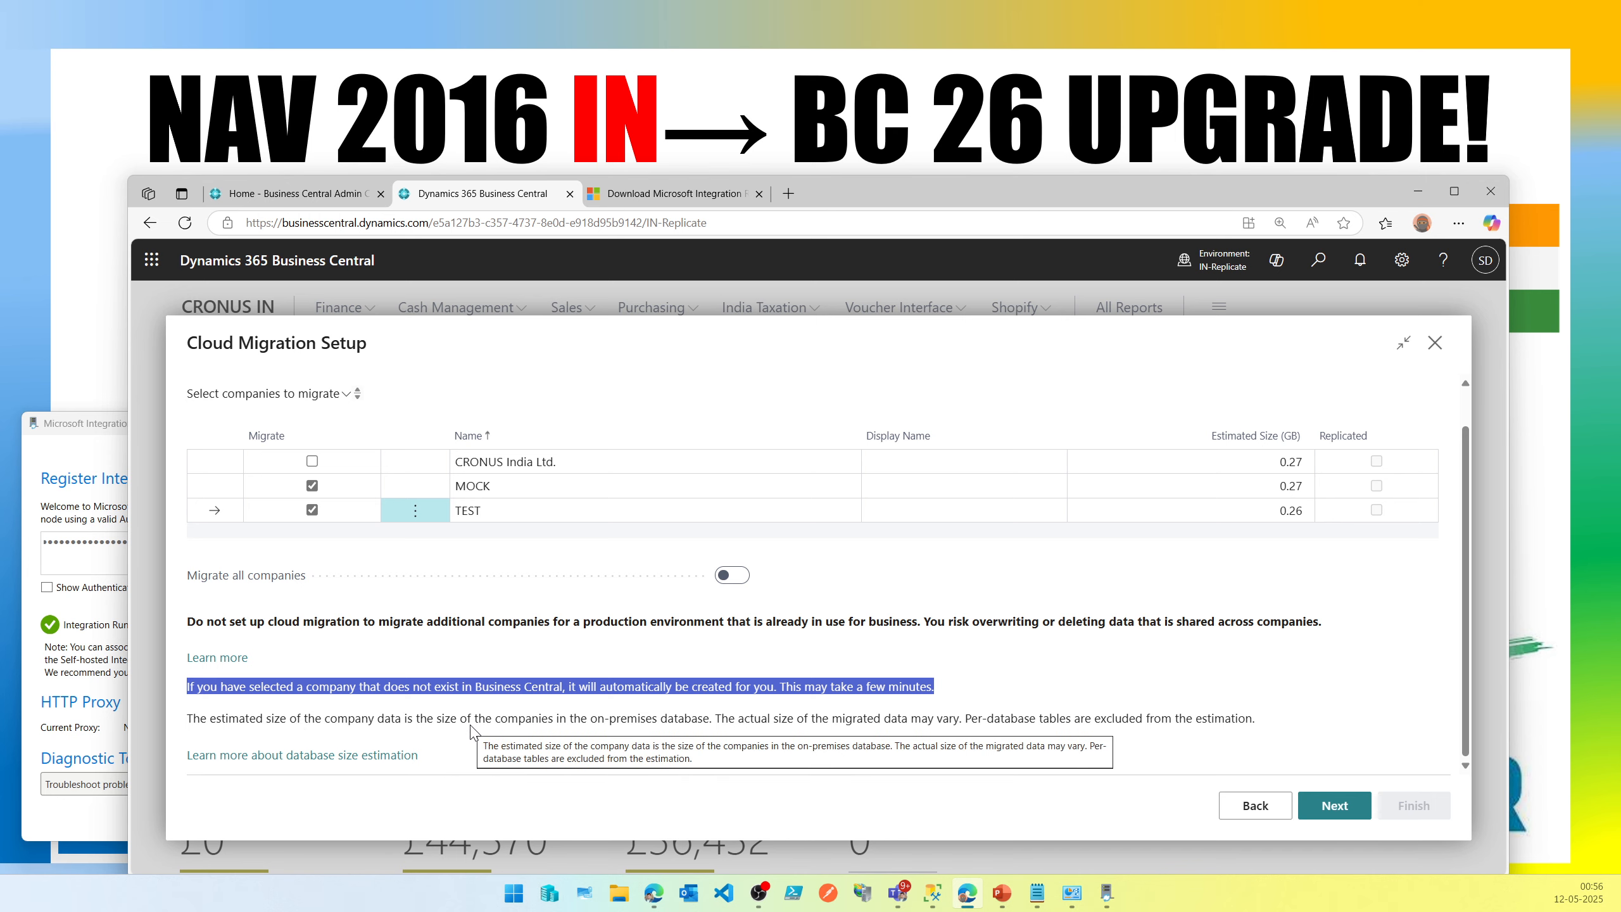
{"action": "left_click_drag", "start_coordinate": [473, 733], "coordinate": [938, 736]}
{"action": "double_click", "coordinate": [720, 728]}
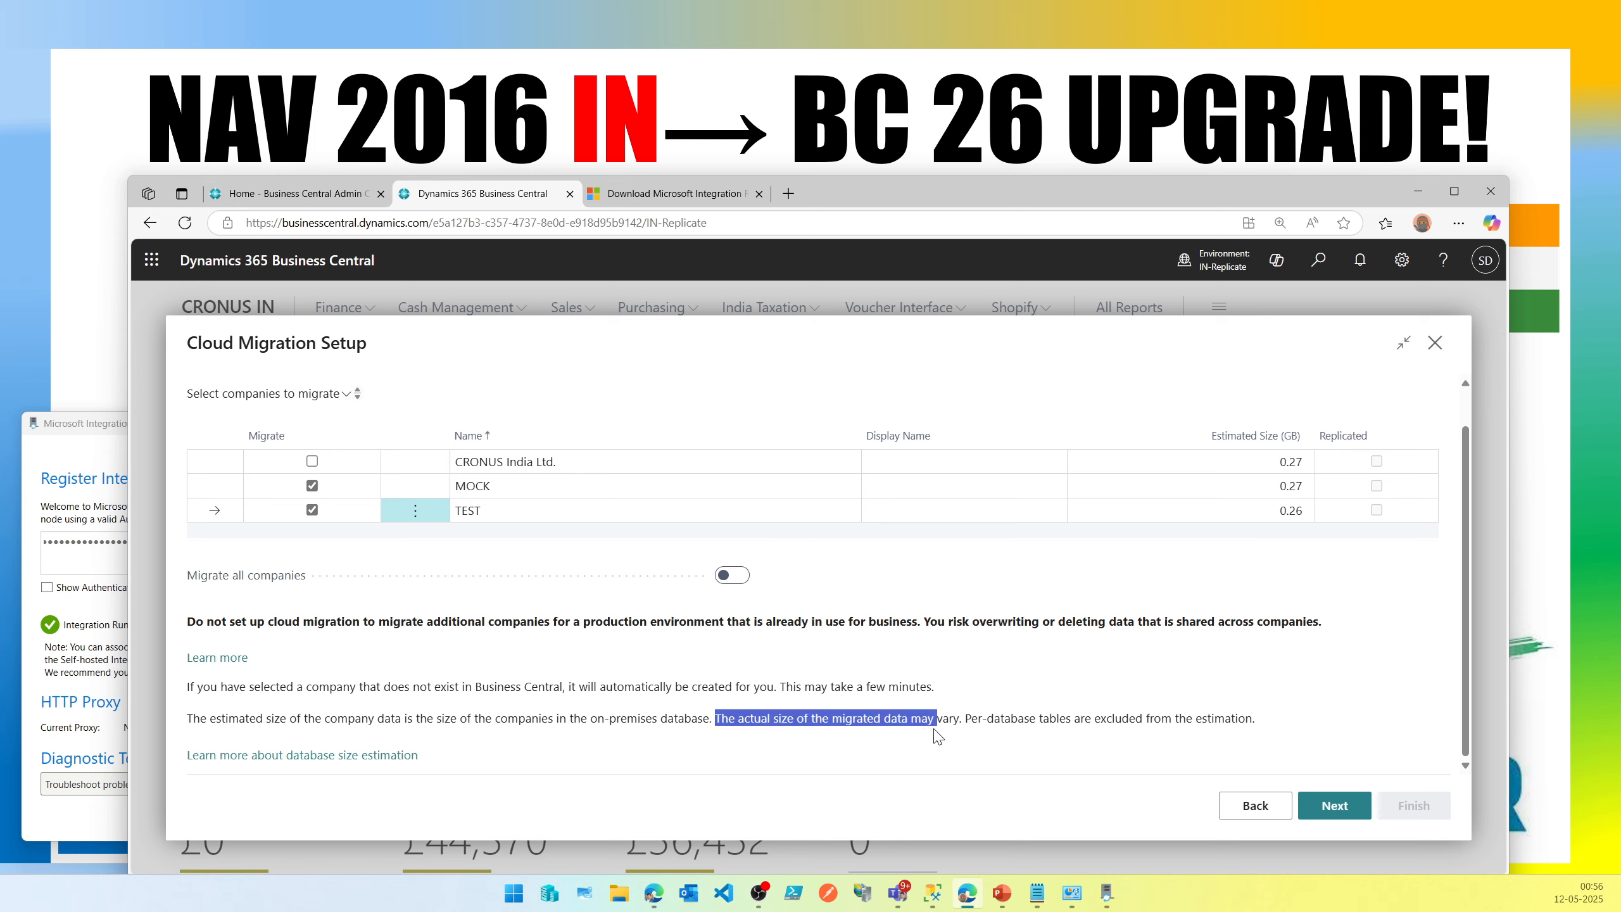
{"action": "left_click_drag", "start_coordinate": [937, 737], "coordinate": [1243, 727]}
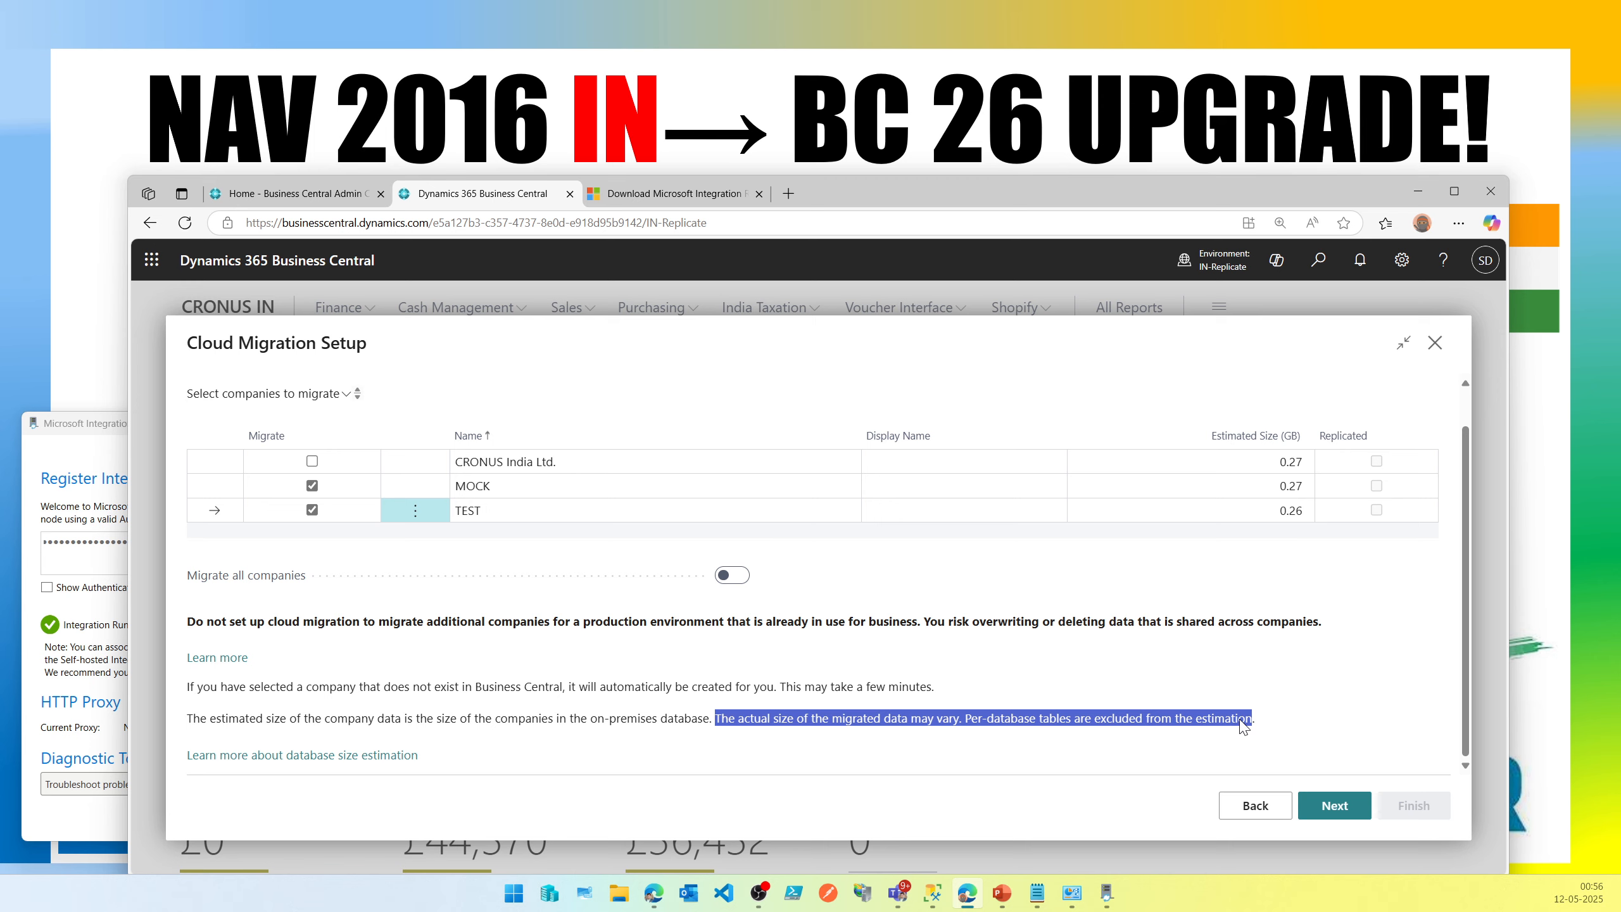
{"action": "triple_click", "coordinate": [1243, 727]}
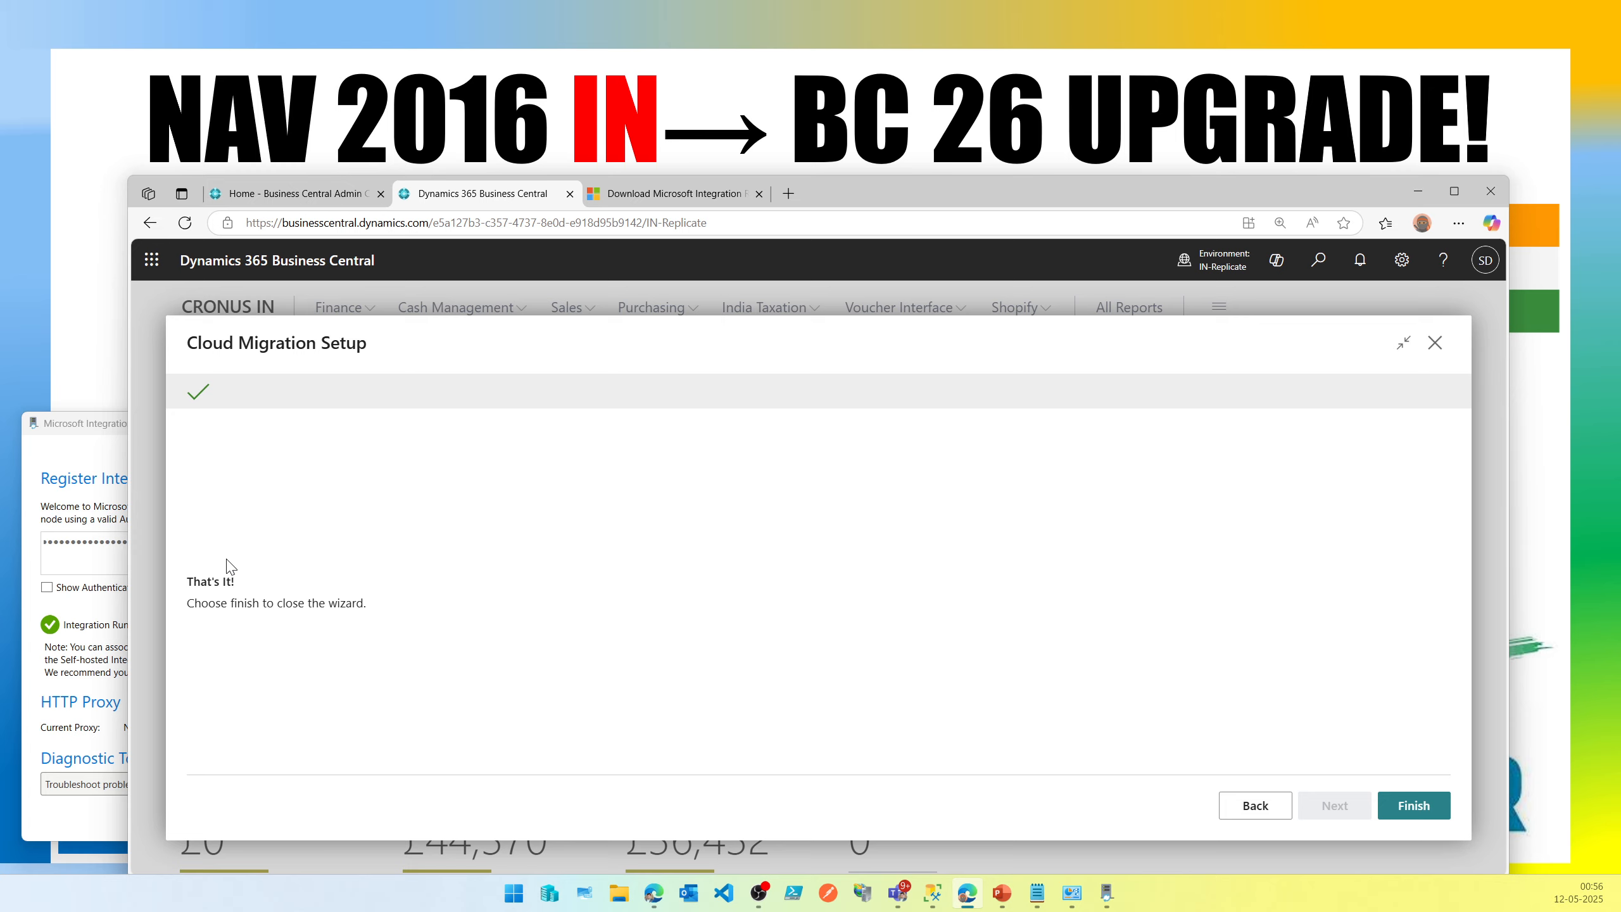
Finish the Cloud Migration Setup wizard, open Cloud Migration Management, dismiss the password prompt and expand the page.
{"action": "left_click", "coordinate": [1414, 808]}
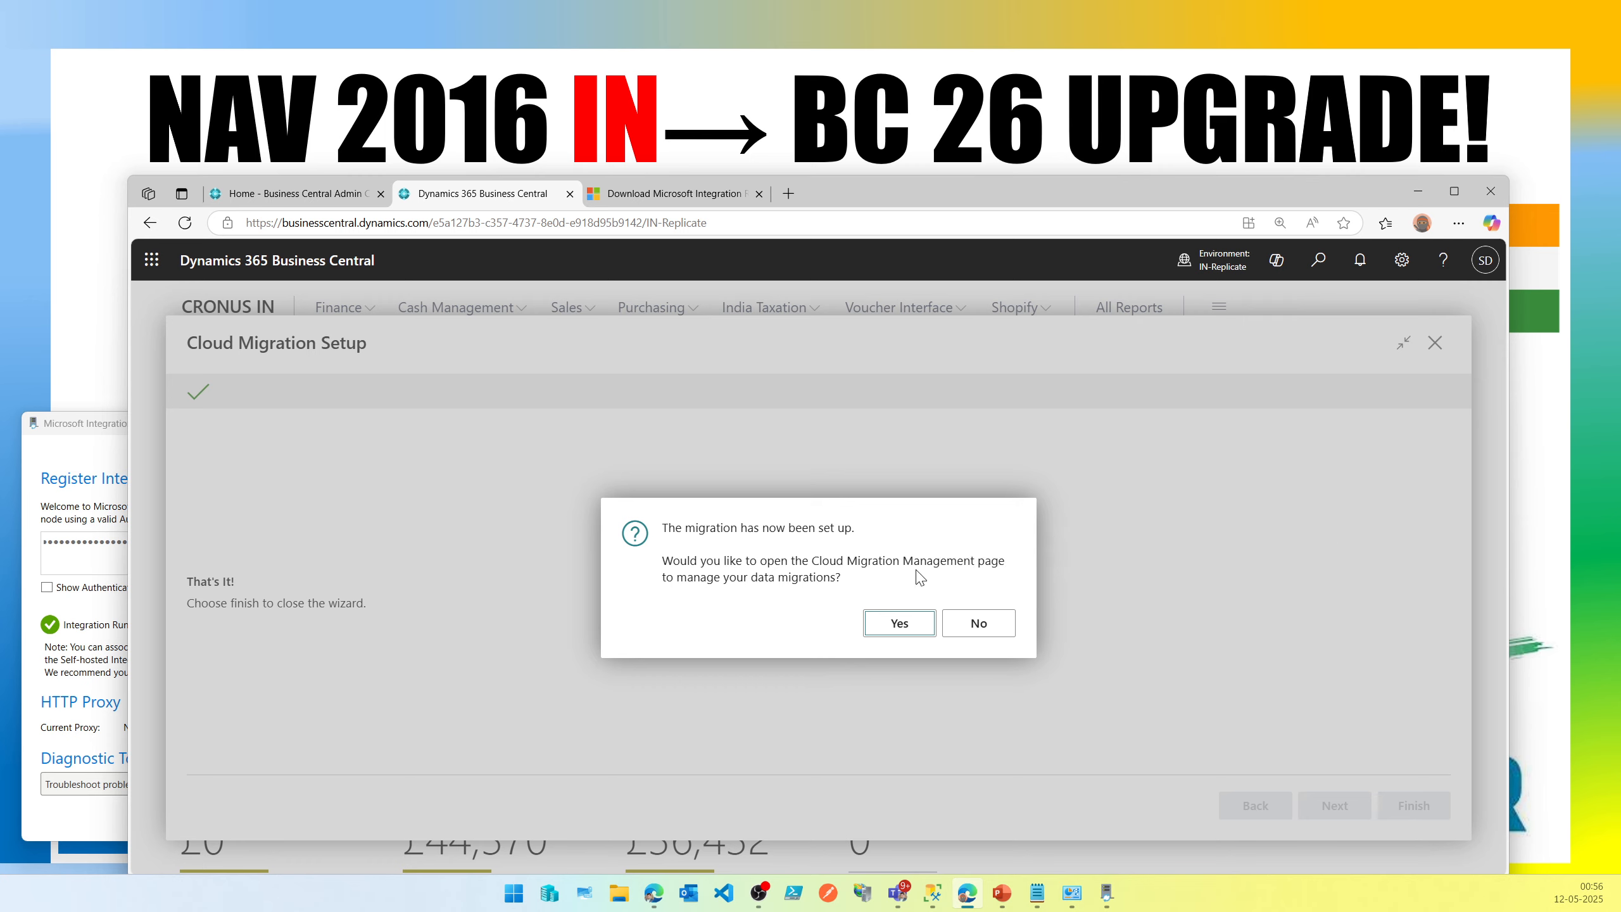
{"action": "left_click", "coordinate": [891, 632]}
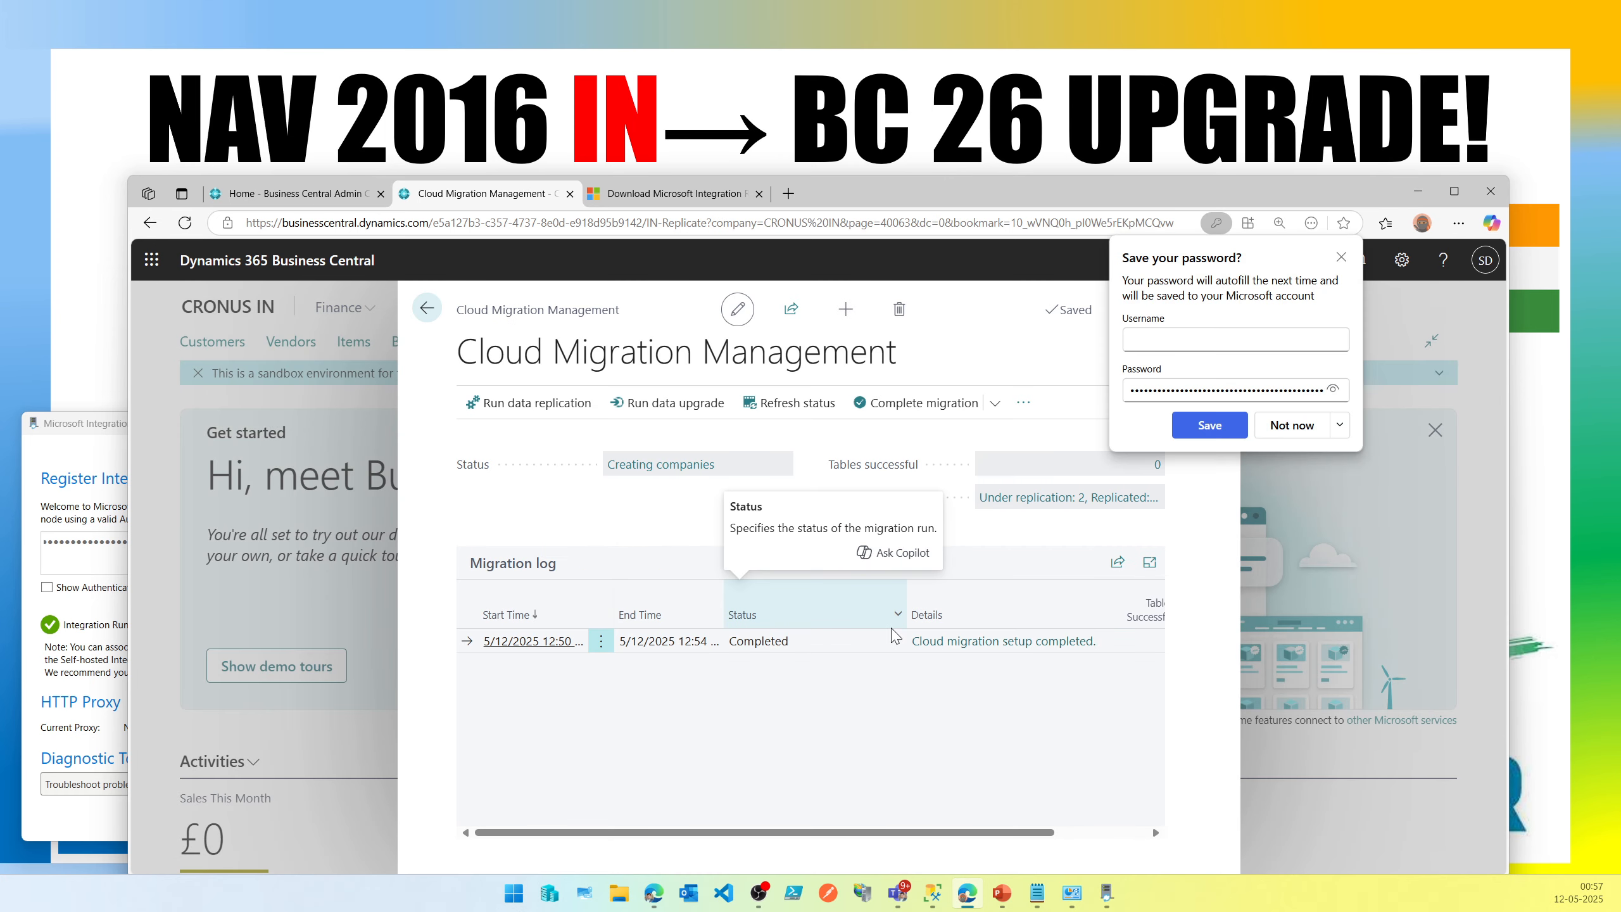
{"action": "left_click", "coordinate": [1341, 258]}
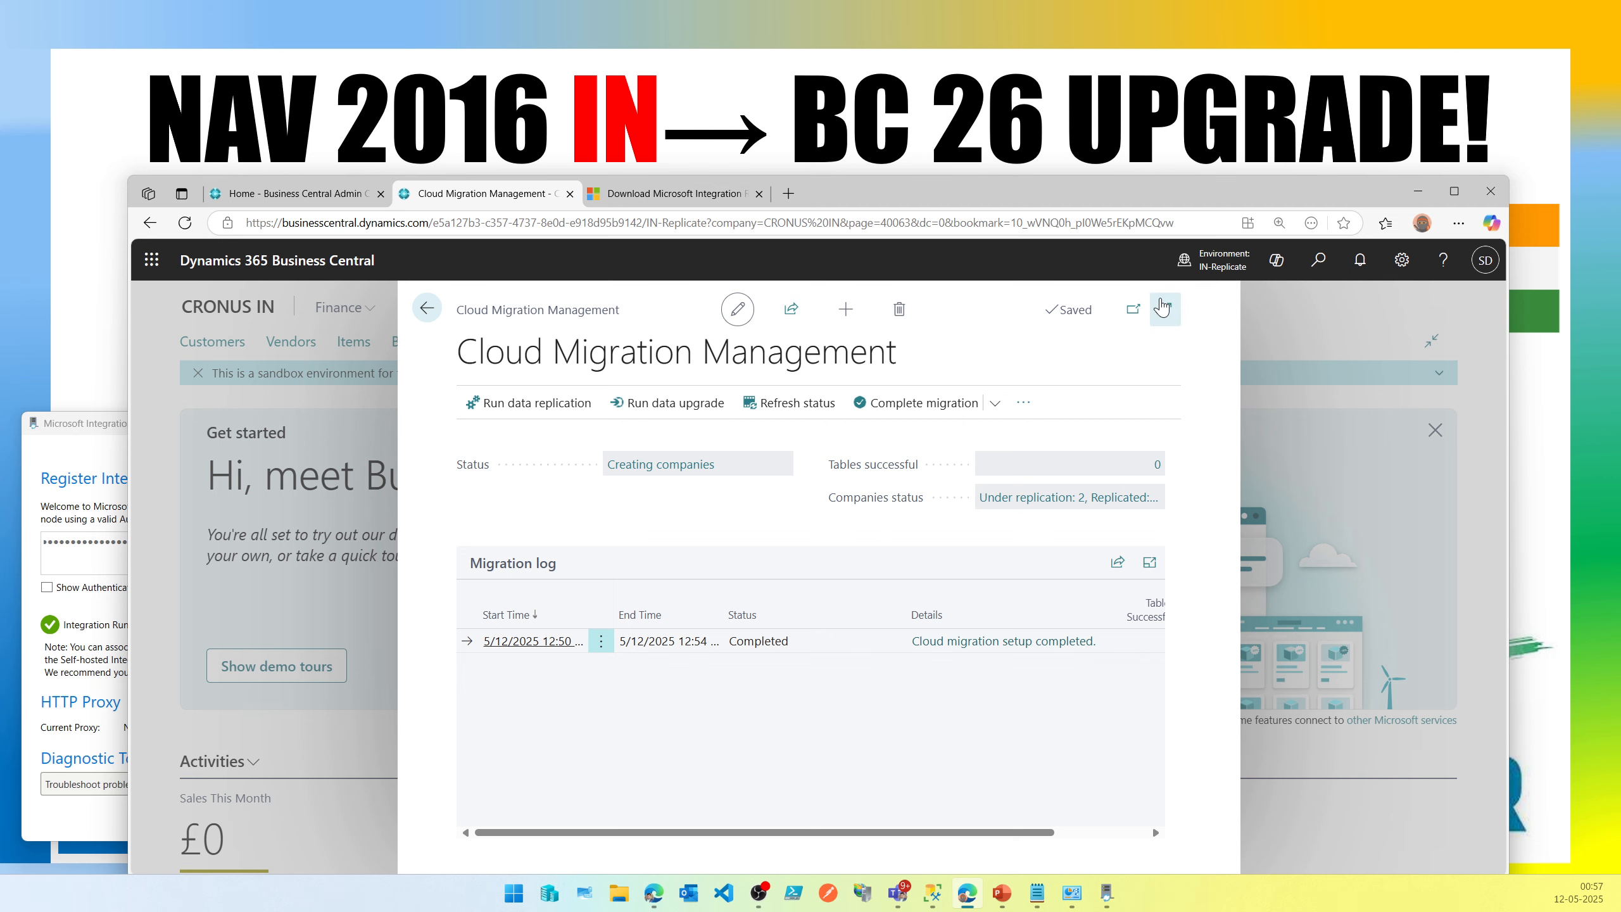
{"action": "left_click", "coordinate": [1164, 308]}
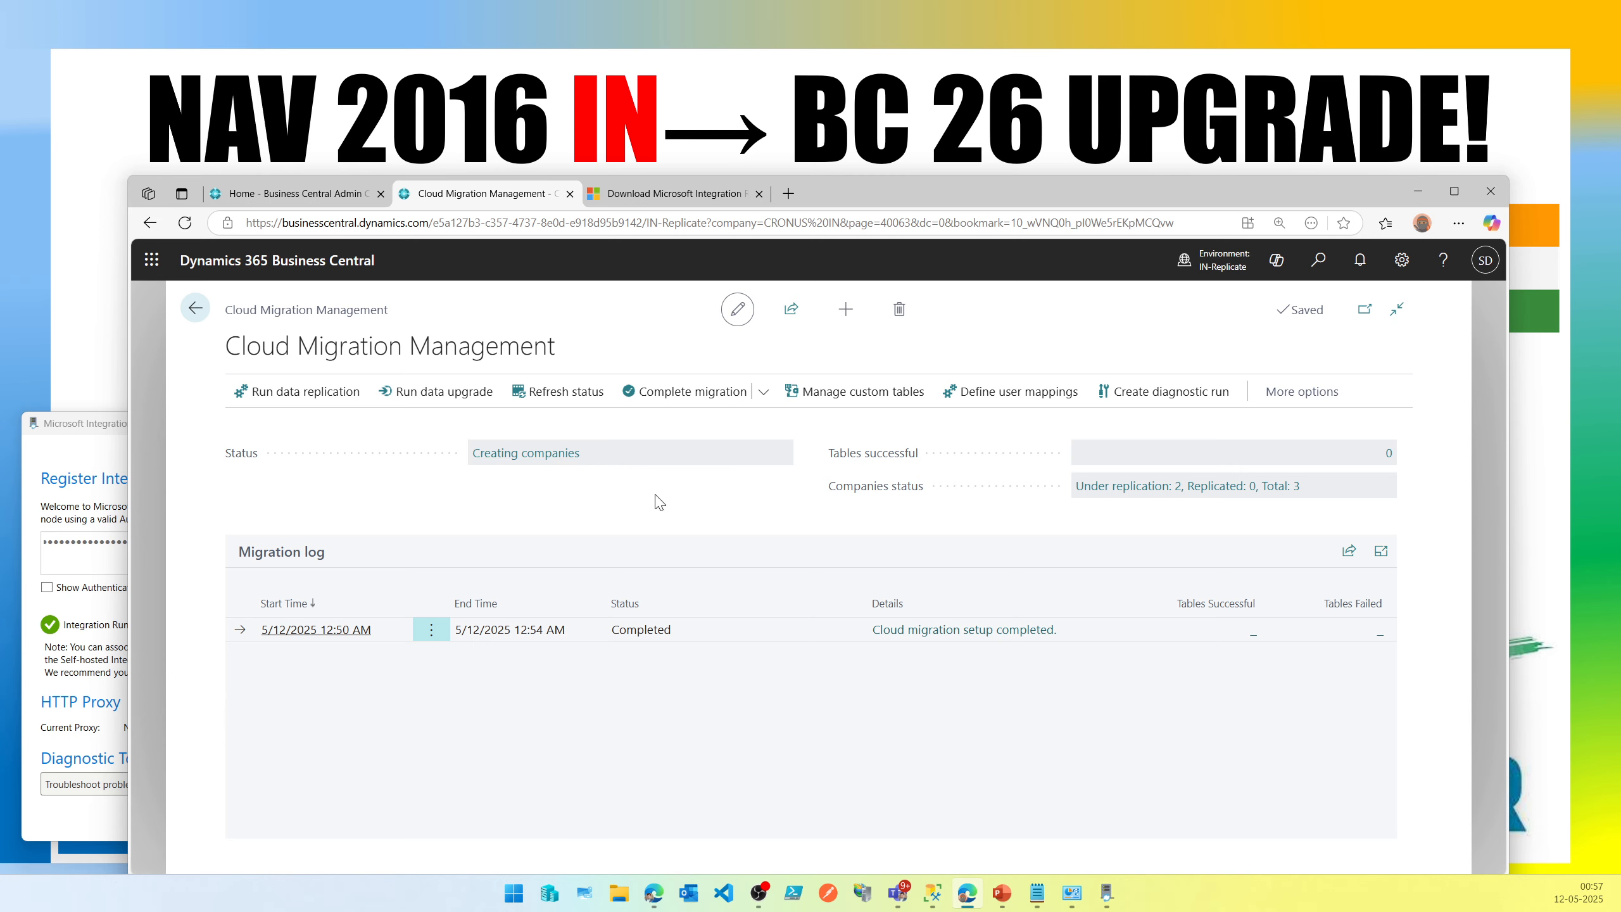
Review the available companies and the companies selected for migration from the companies status.
{"action": "left_click", "coordinate": [1206, 267]}
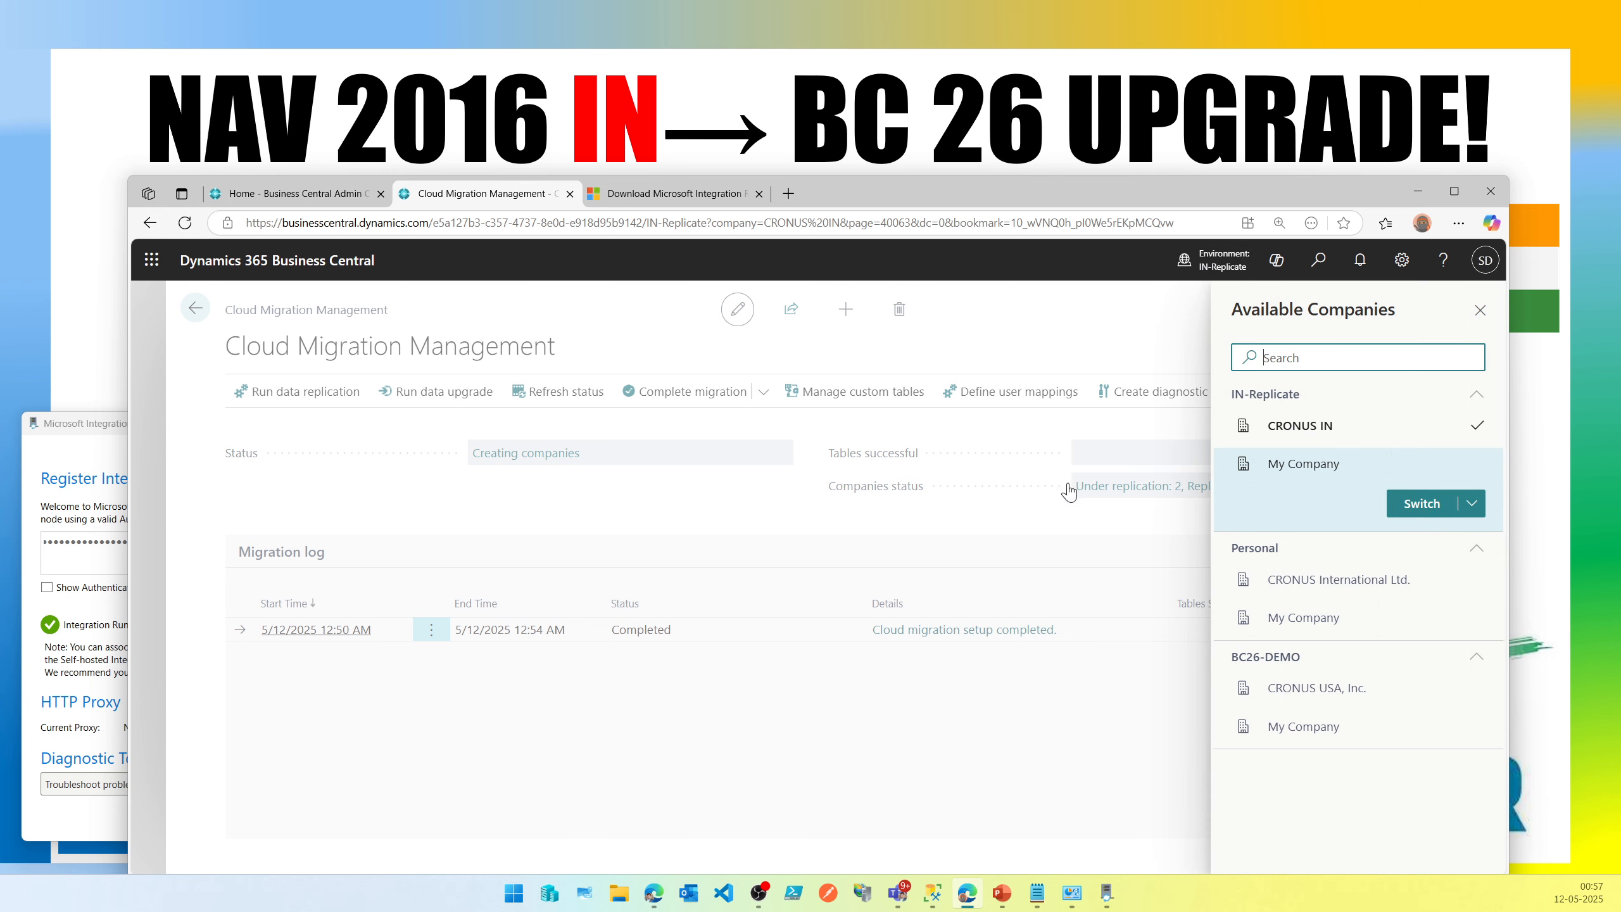
{"action": "left_click", "coordinate": [720, 491]}
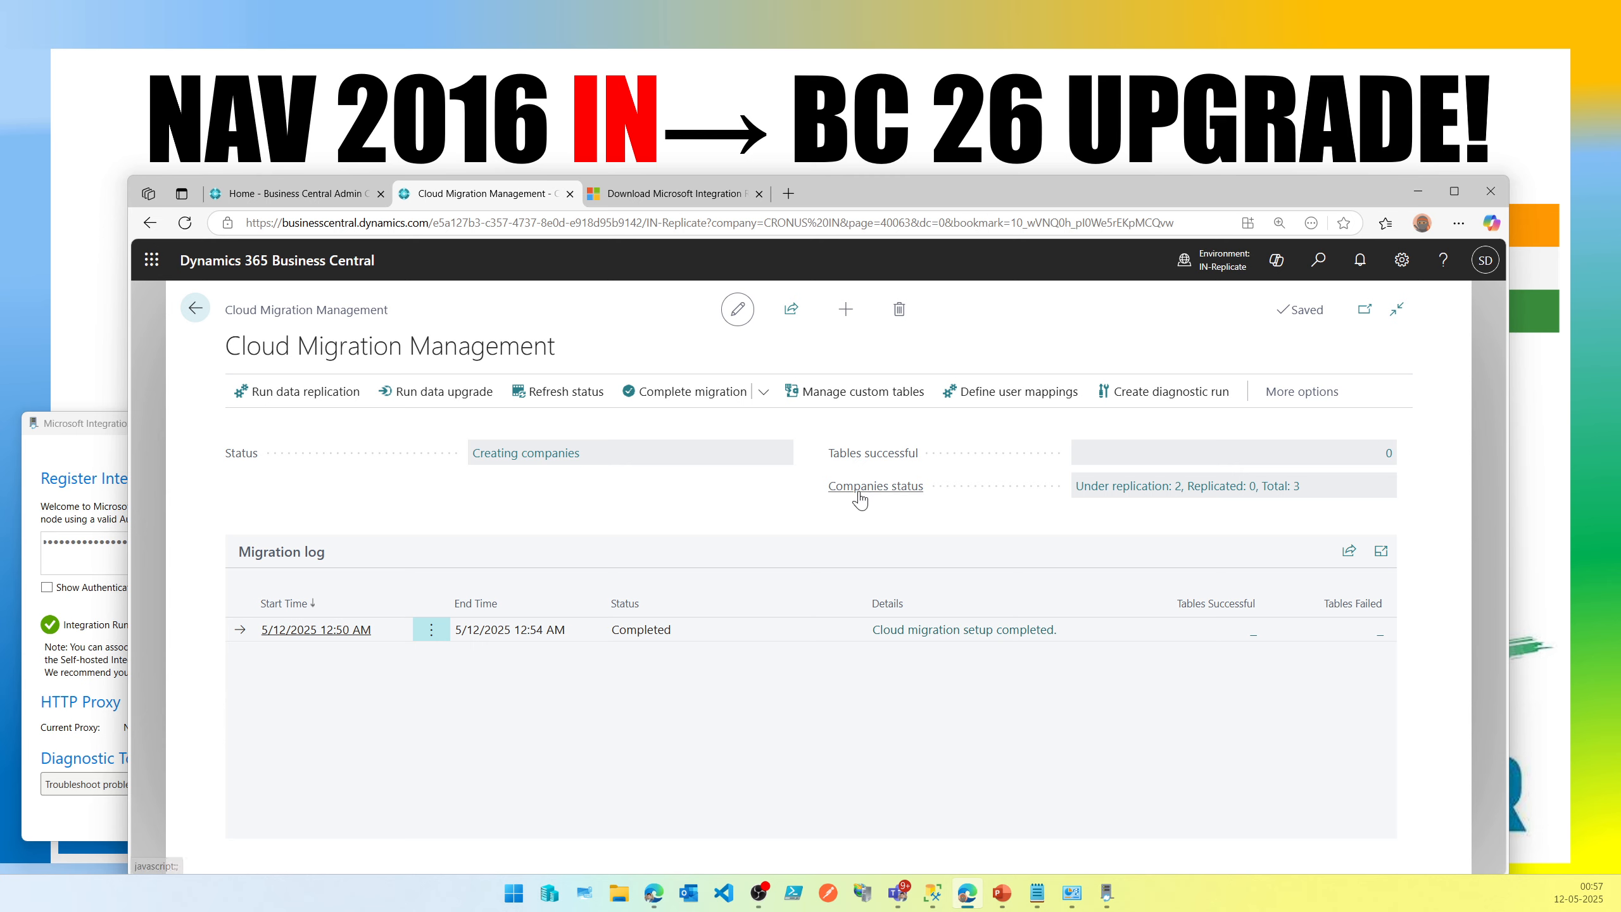
{"action": "left_click_drag", "start_coordinate": [824, 491], "coordinate": [943, 497]}
{"action": "left_click", "coordinate": [1277, 490]}
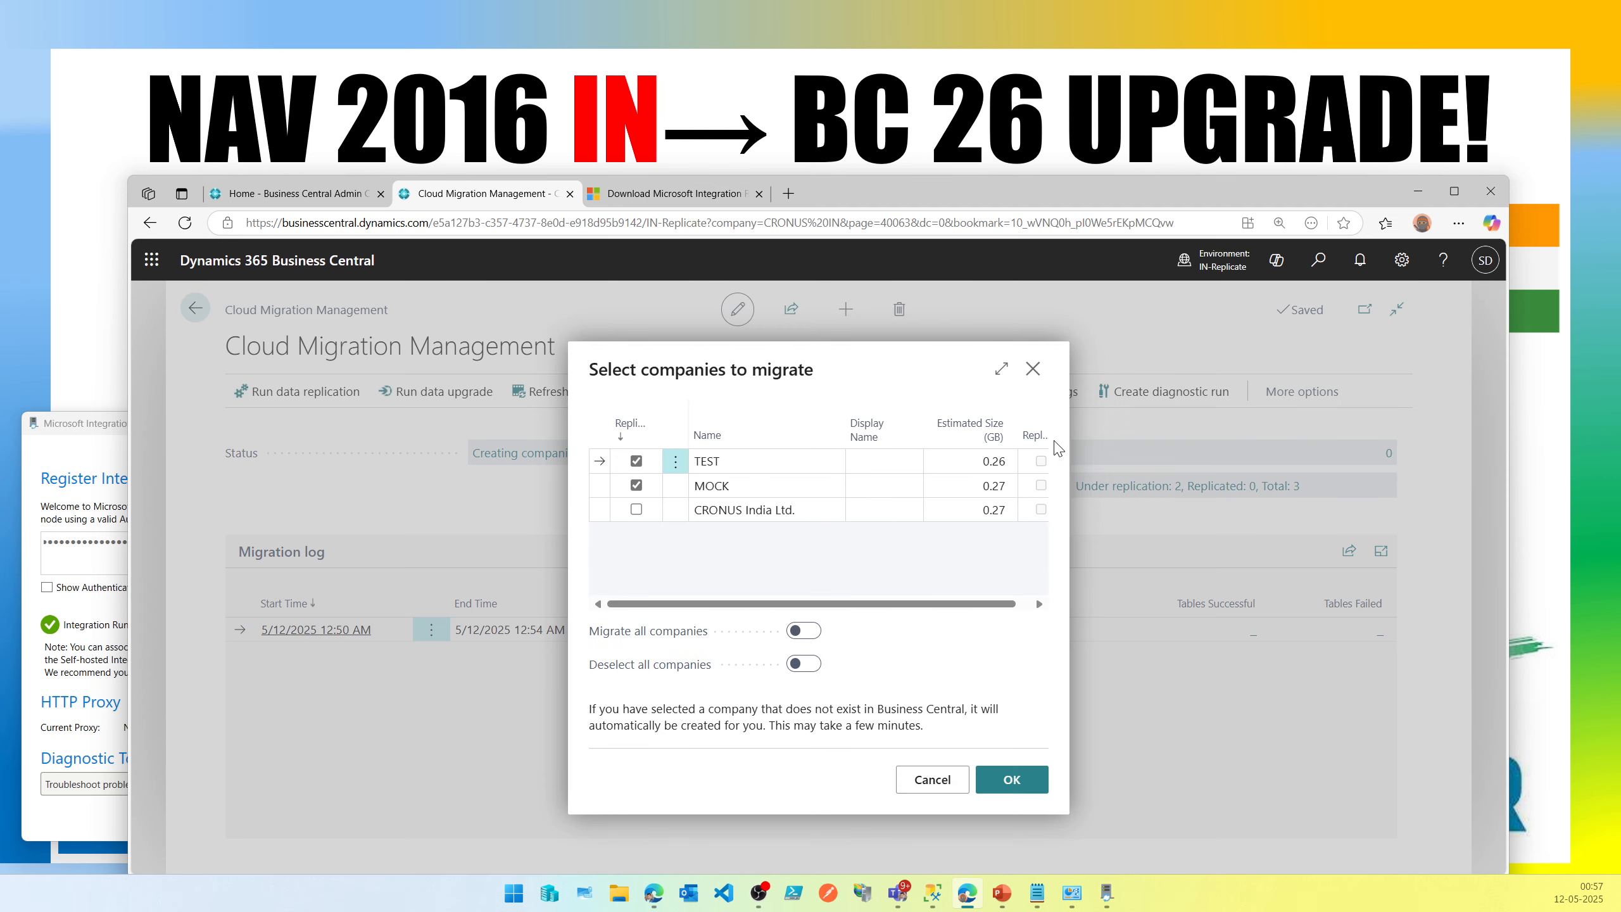
{"action": "left_click", "coordinate": [1033, 369]}
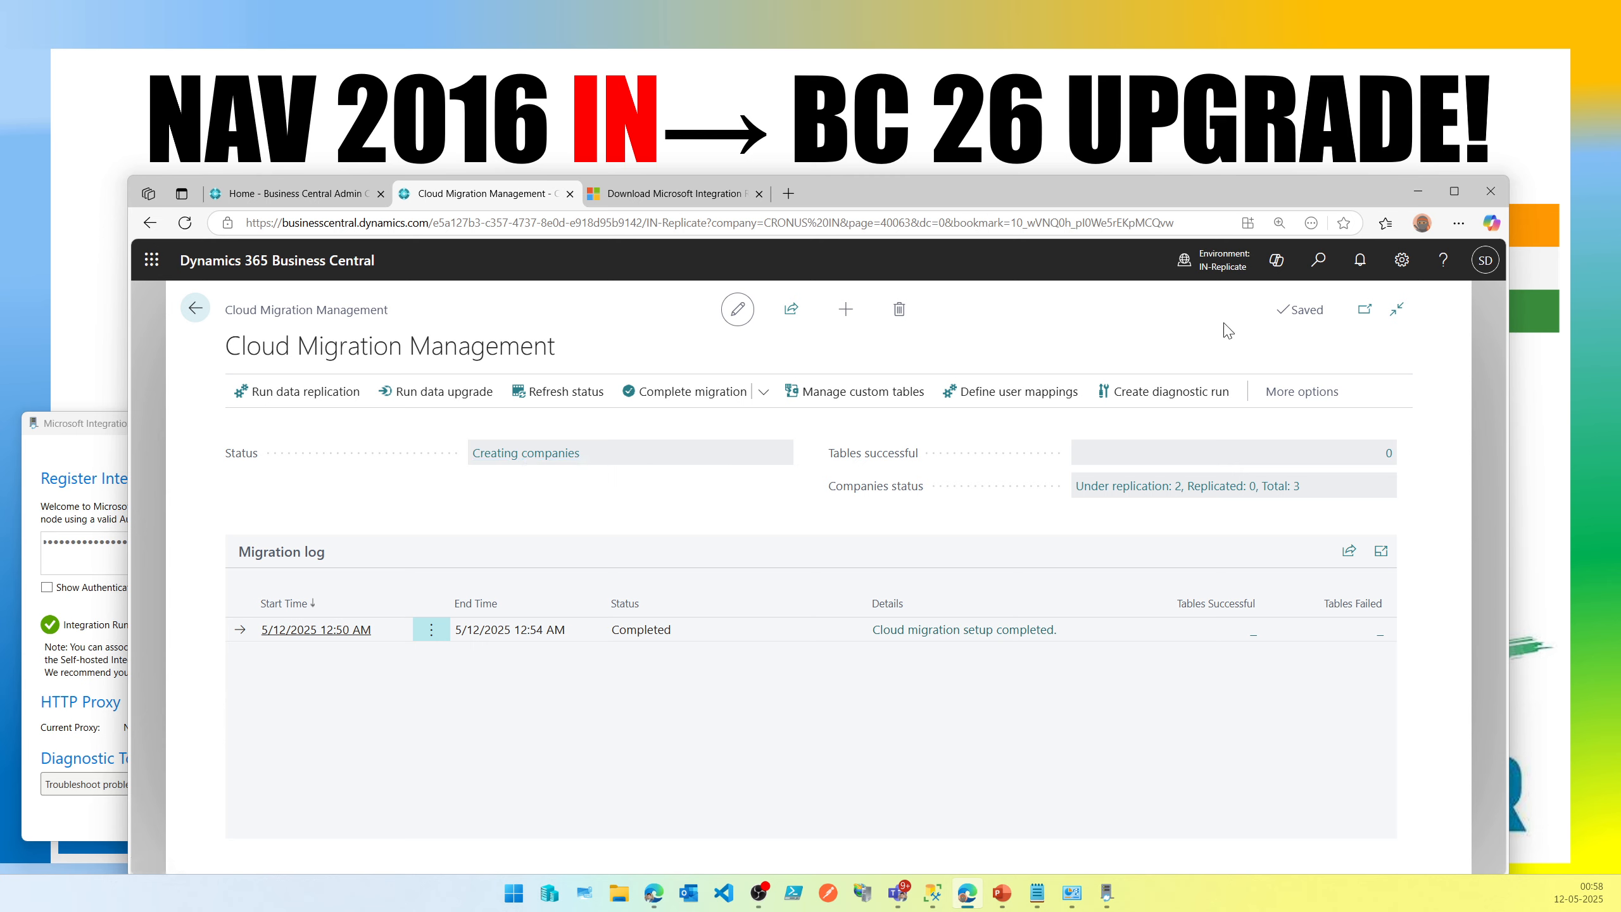
Open My Settings and review the allowed companies list, then close both dialogs without changes.
{"action": "left_click", "coordinate": [1402, 259]}
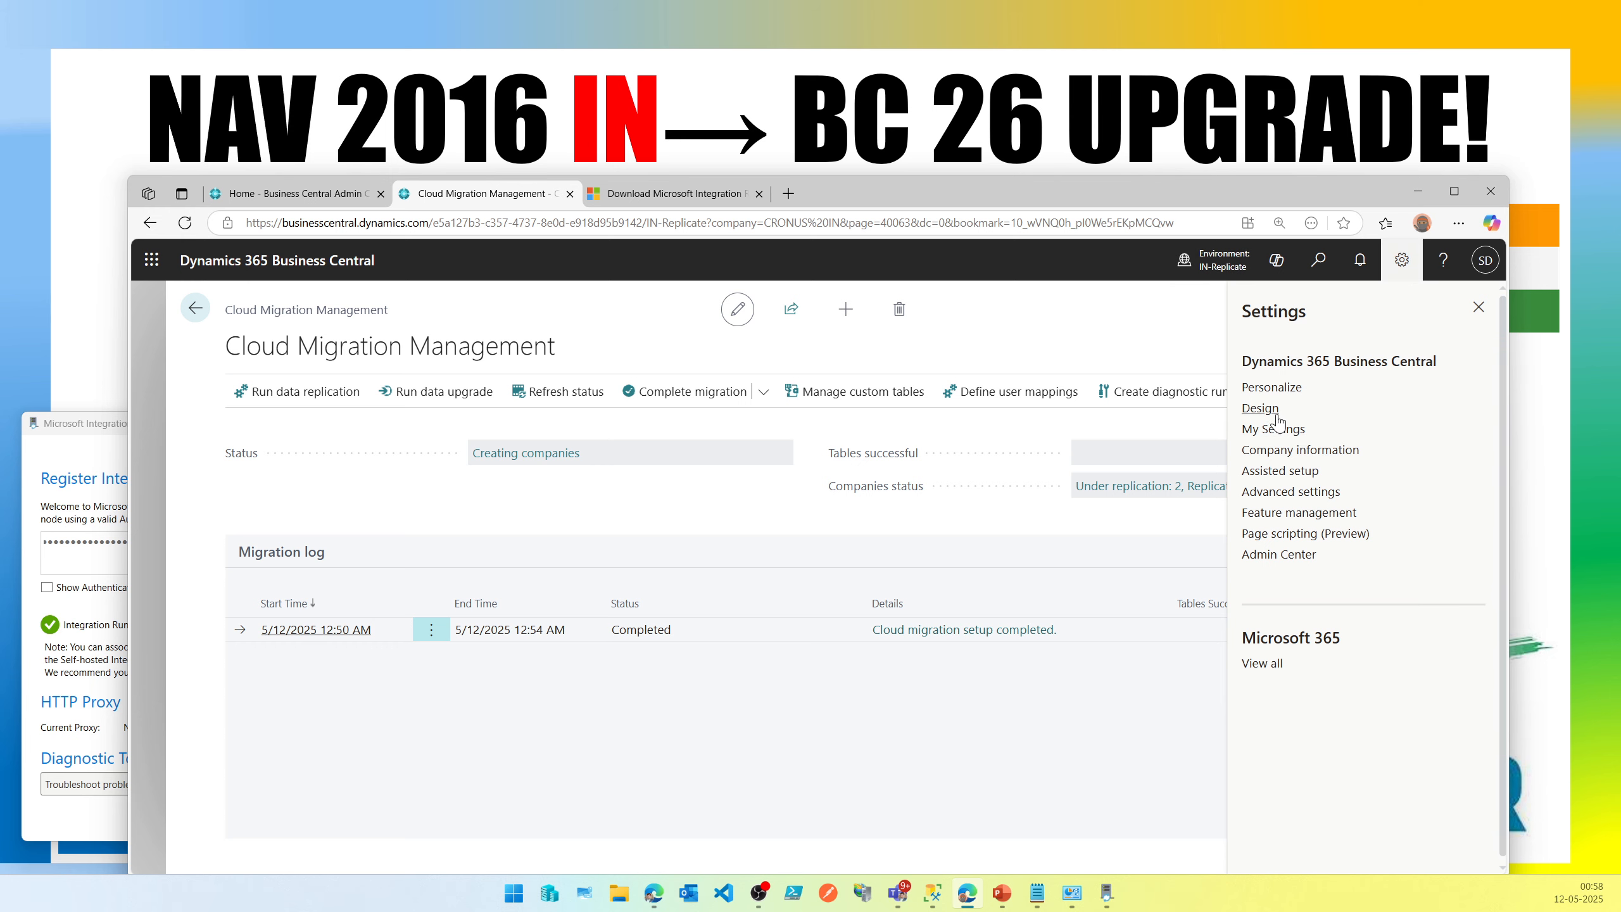
{"action": "left_click", "coordinate": [1272, 430]}
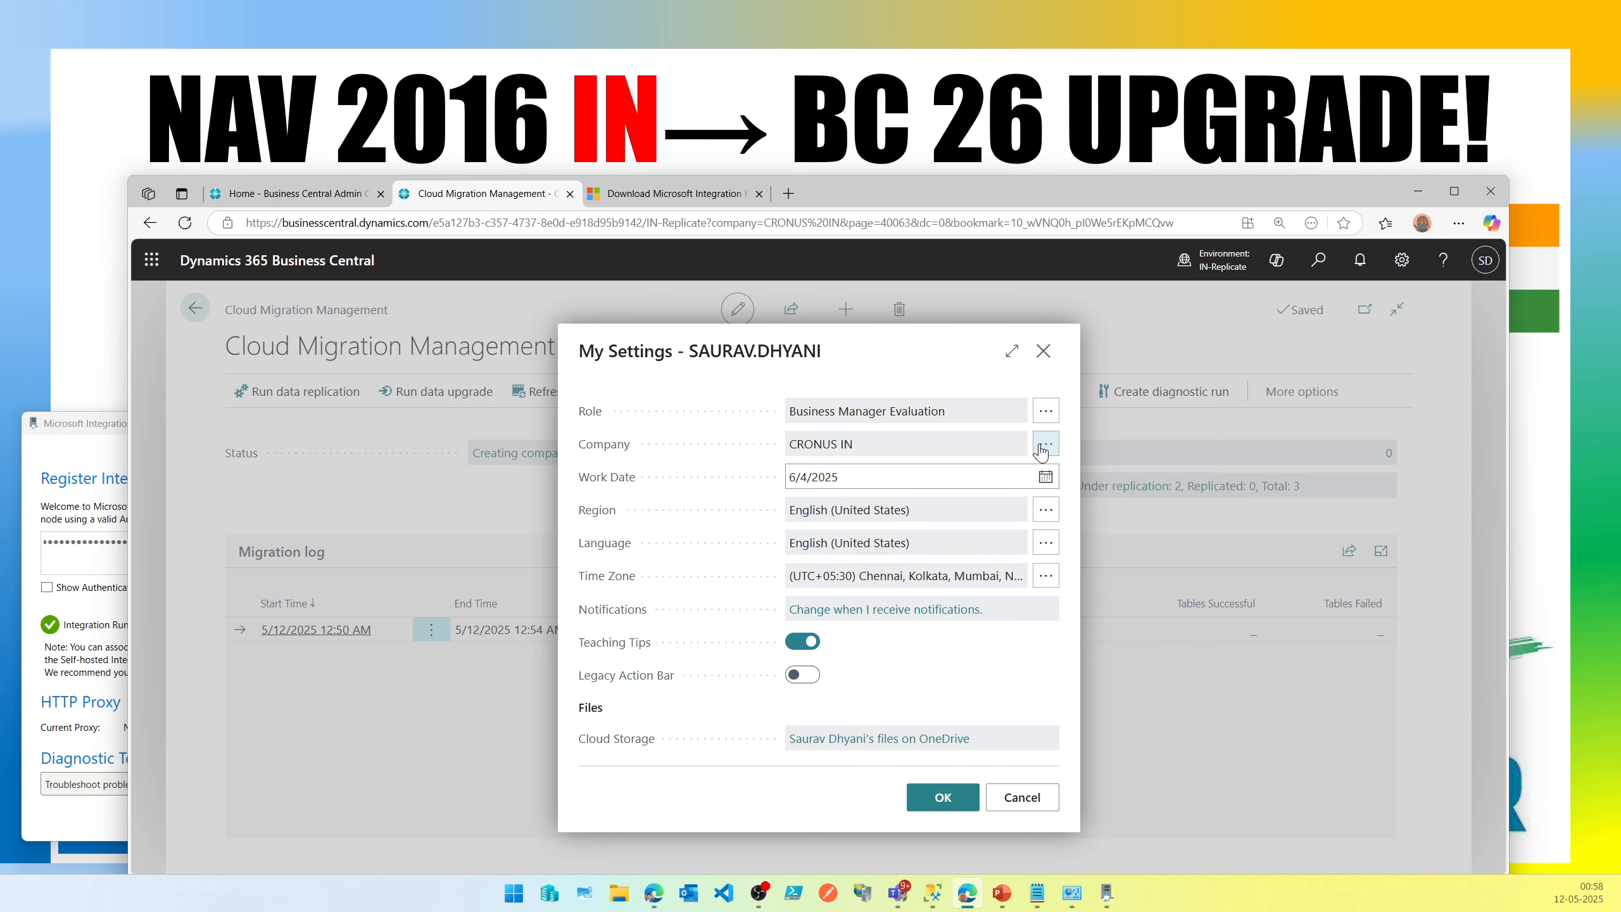
{"action": "left_click", "coordinate": [1044, 445]}
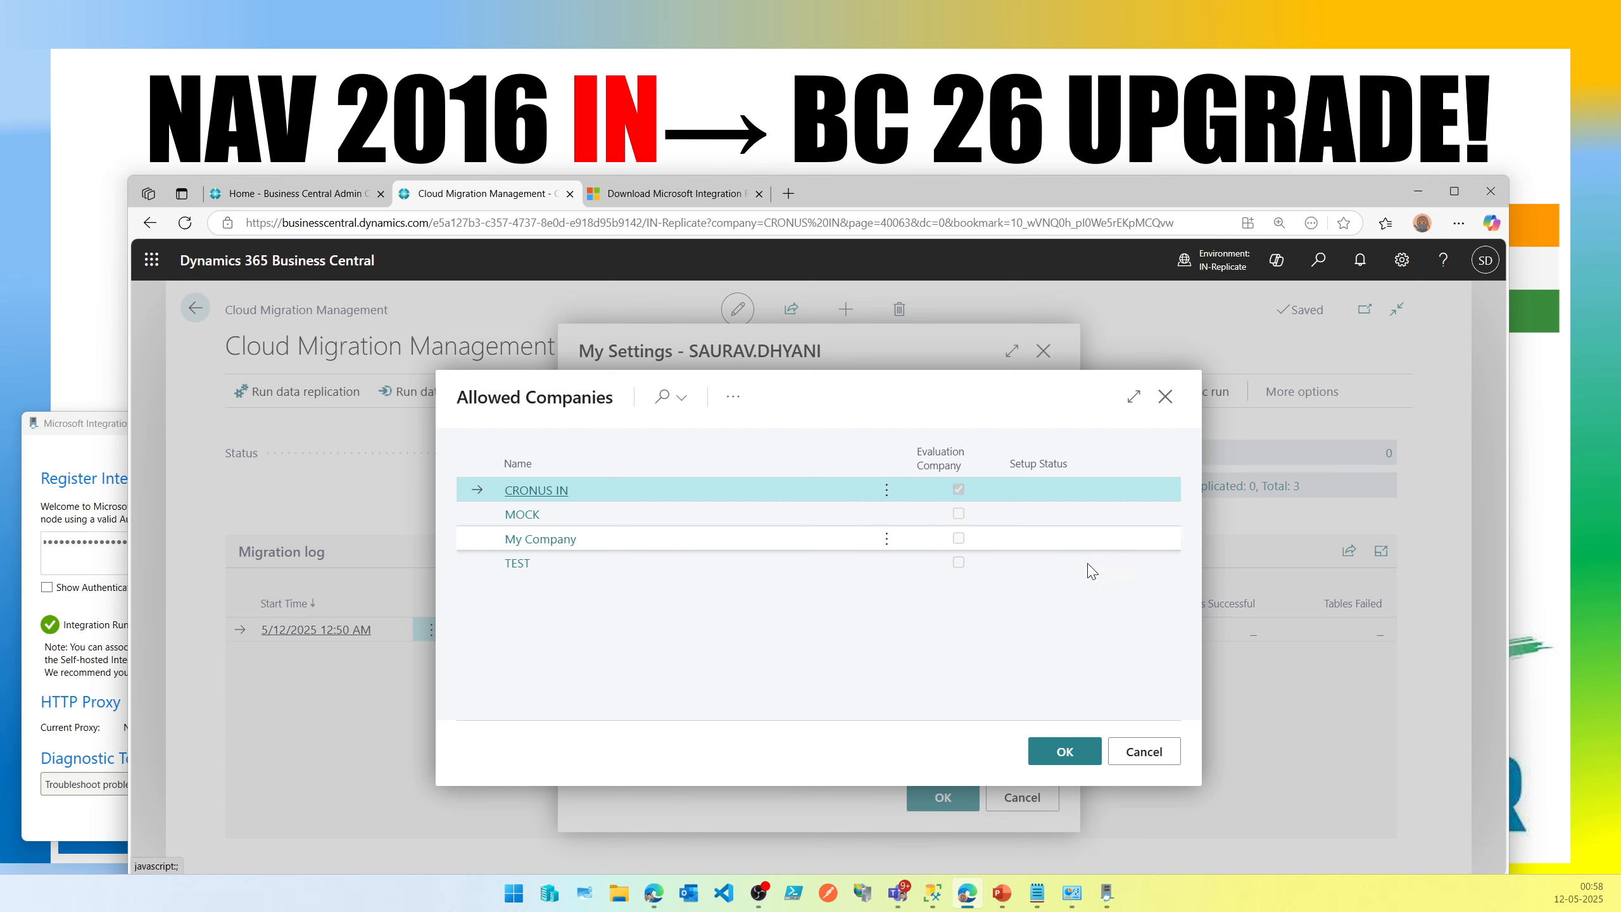
{"action": "left_click", "coordinate": [1139, 747]}
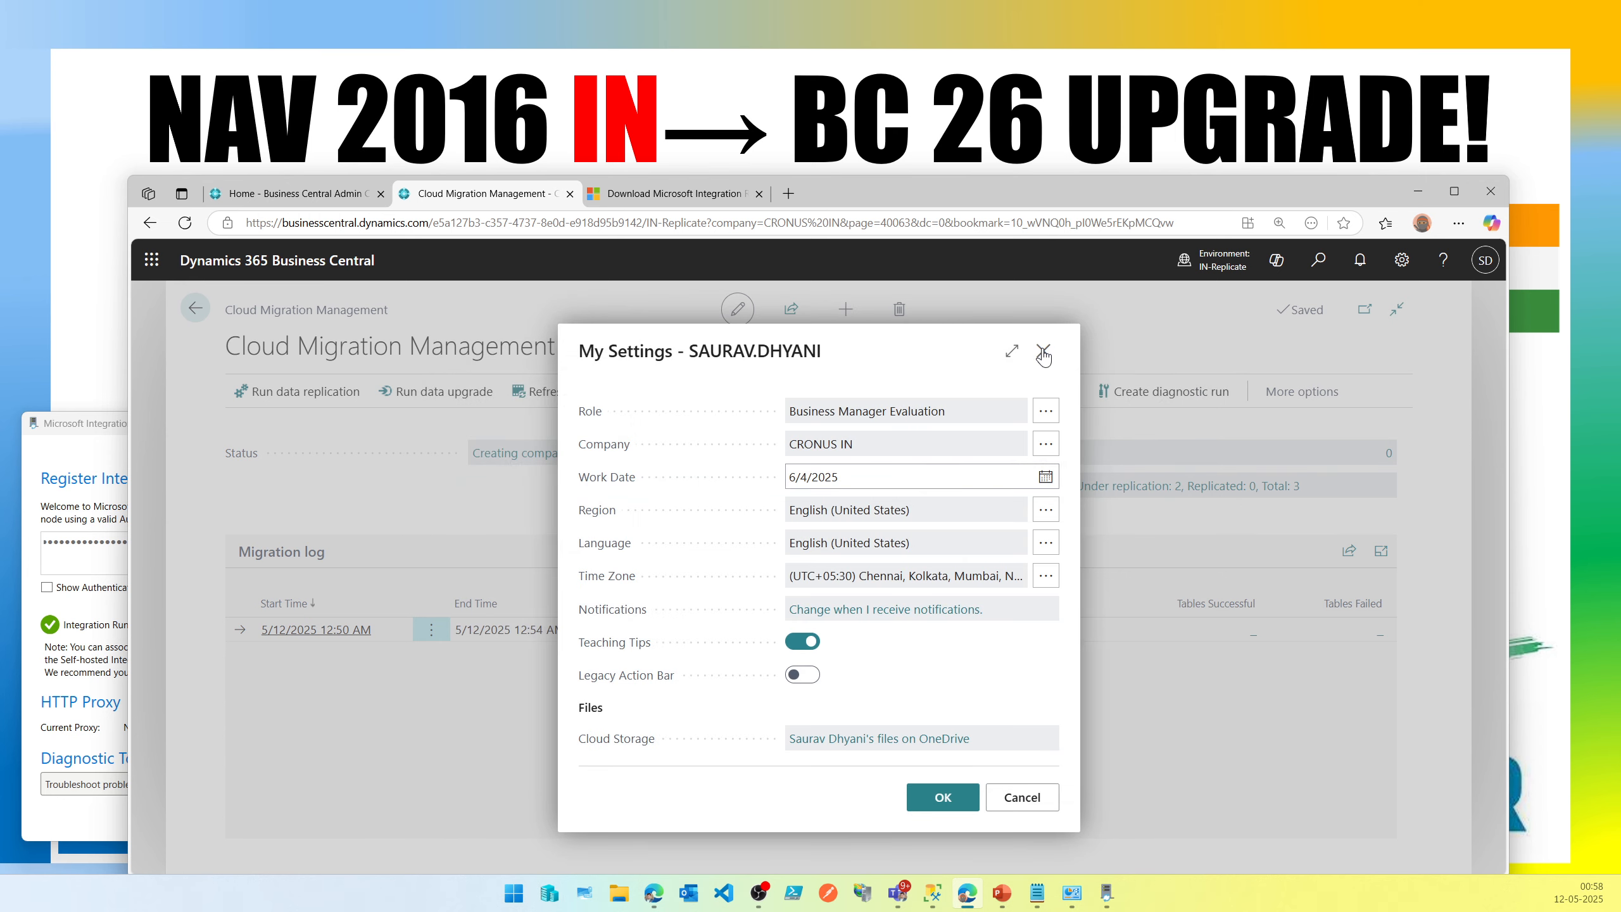
{"action": "left_click", "coordinate": [1043, 351]}
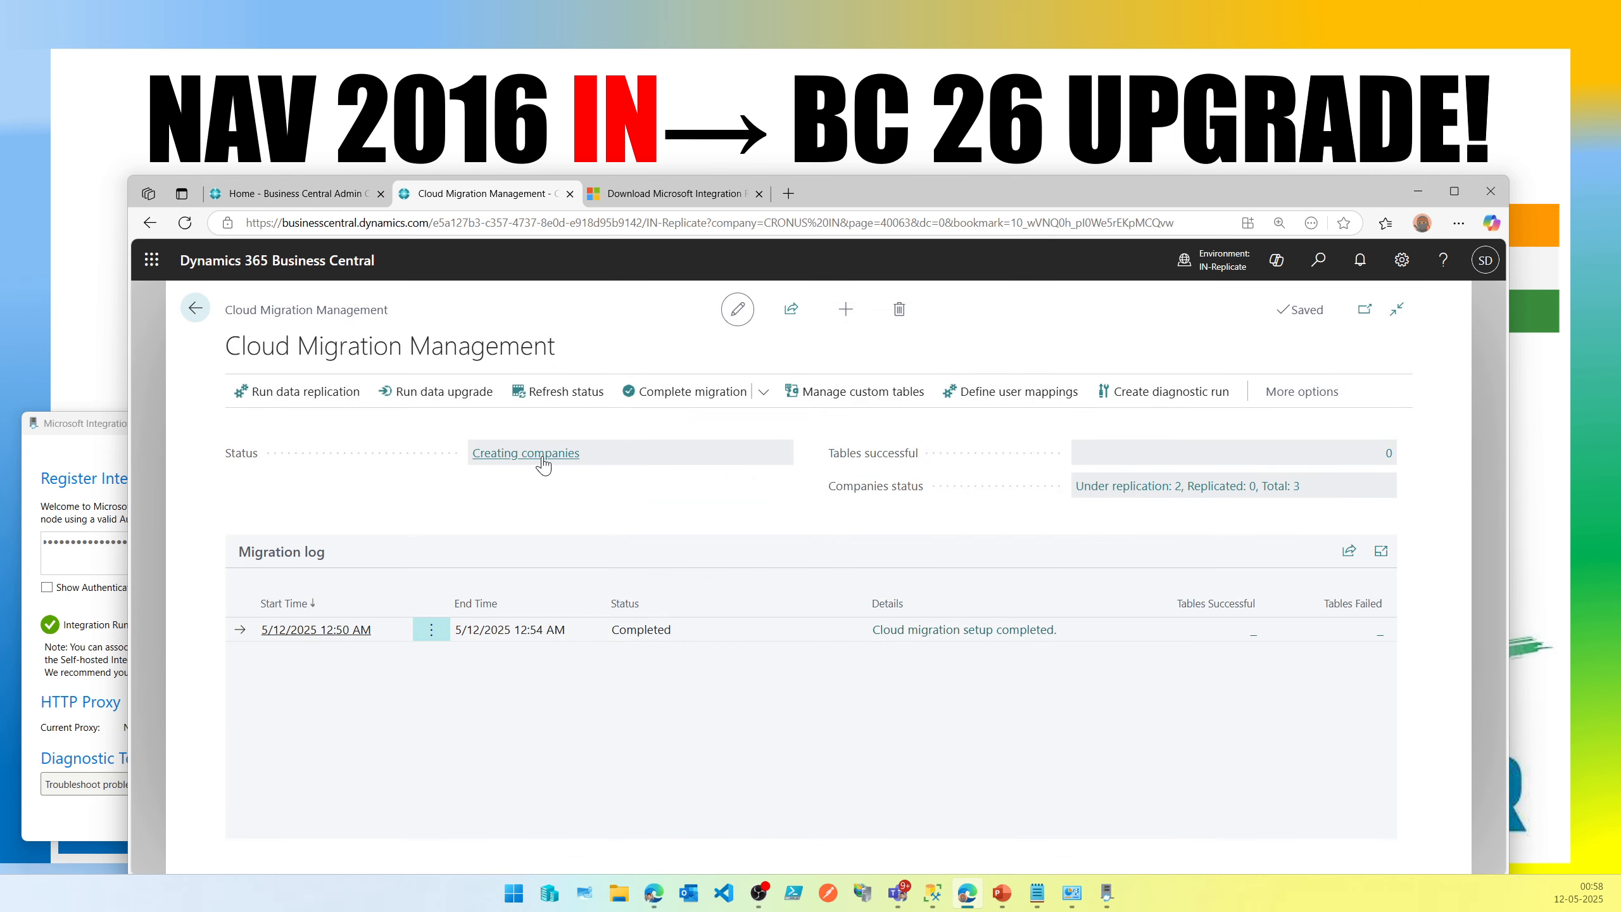
Refresh the cloud migration status, browsing the Actions menu on the way.
{"action": "left_click", "coordinate": [584, 404]}
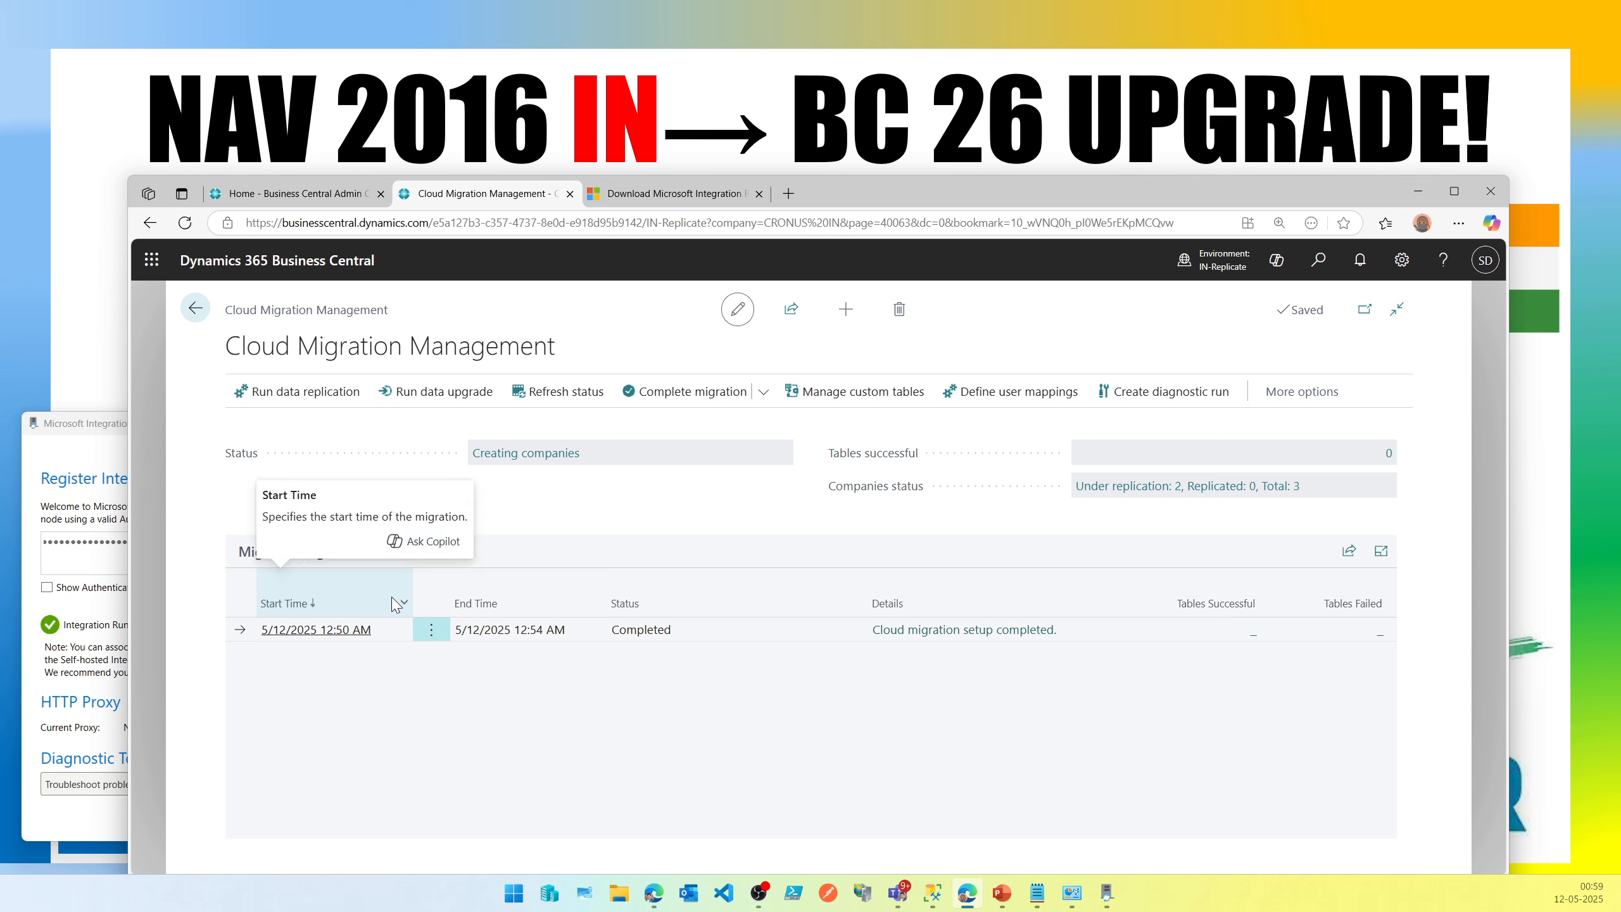
{"action": "left_click", "coordinate": [1330, 403]}
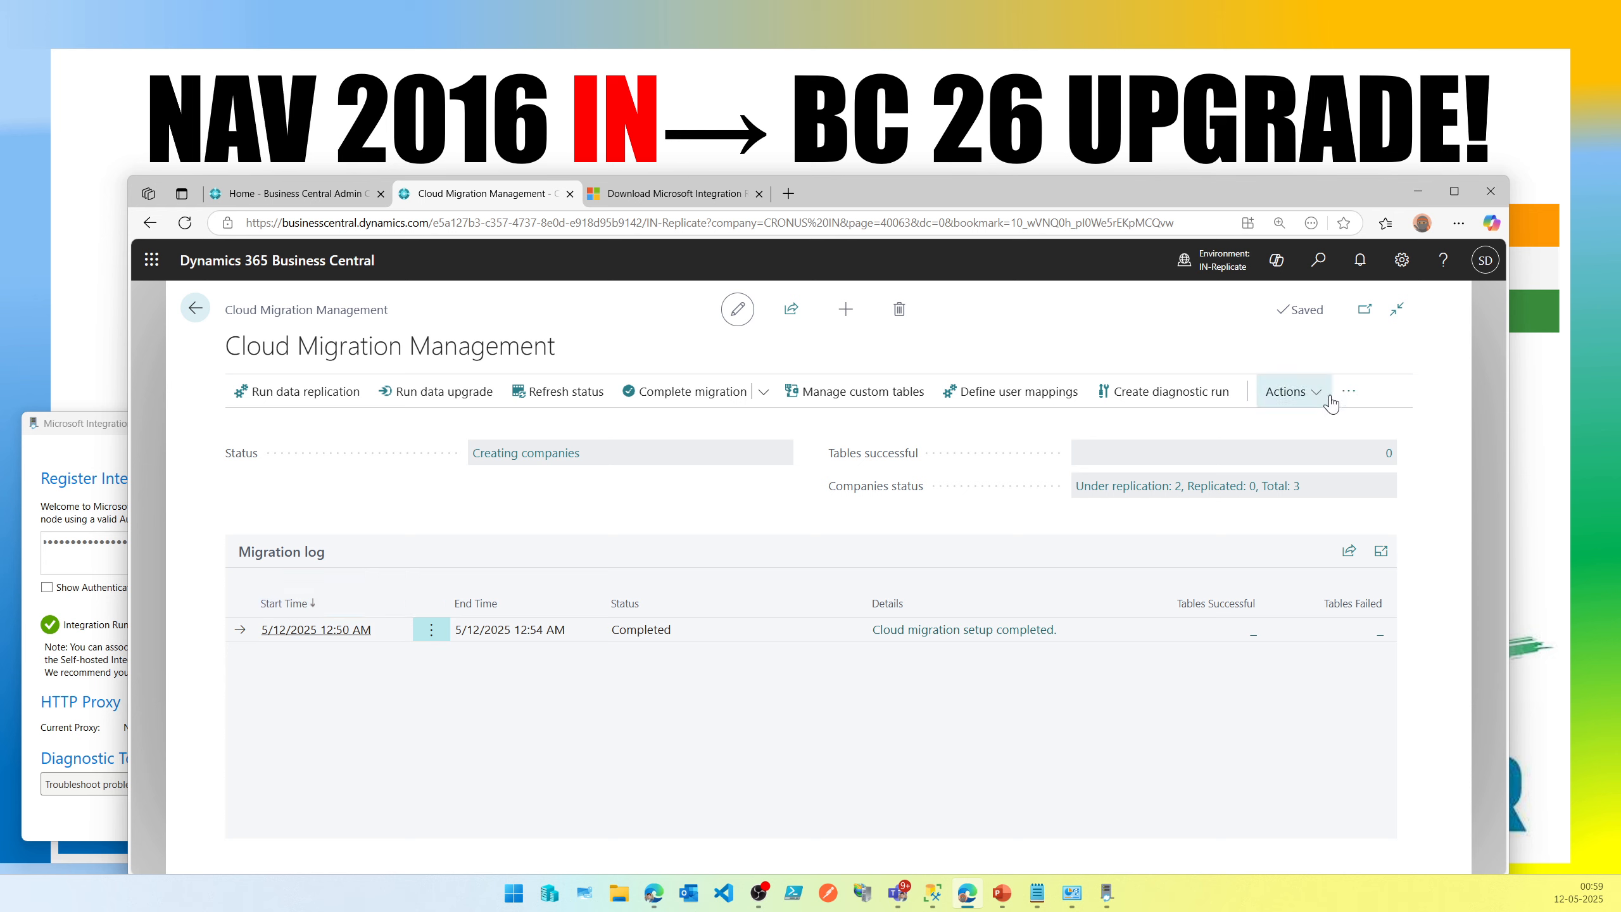
{"action": "left_click", "coordinate": [1328, 401]}
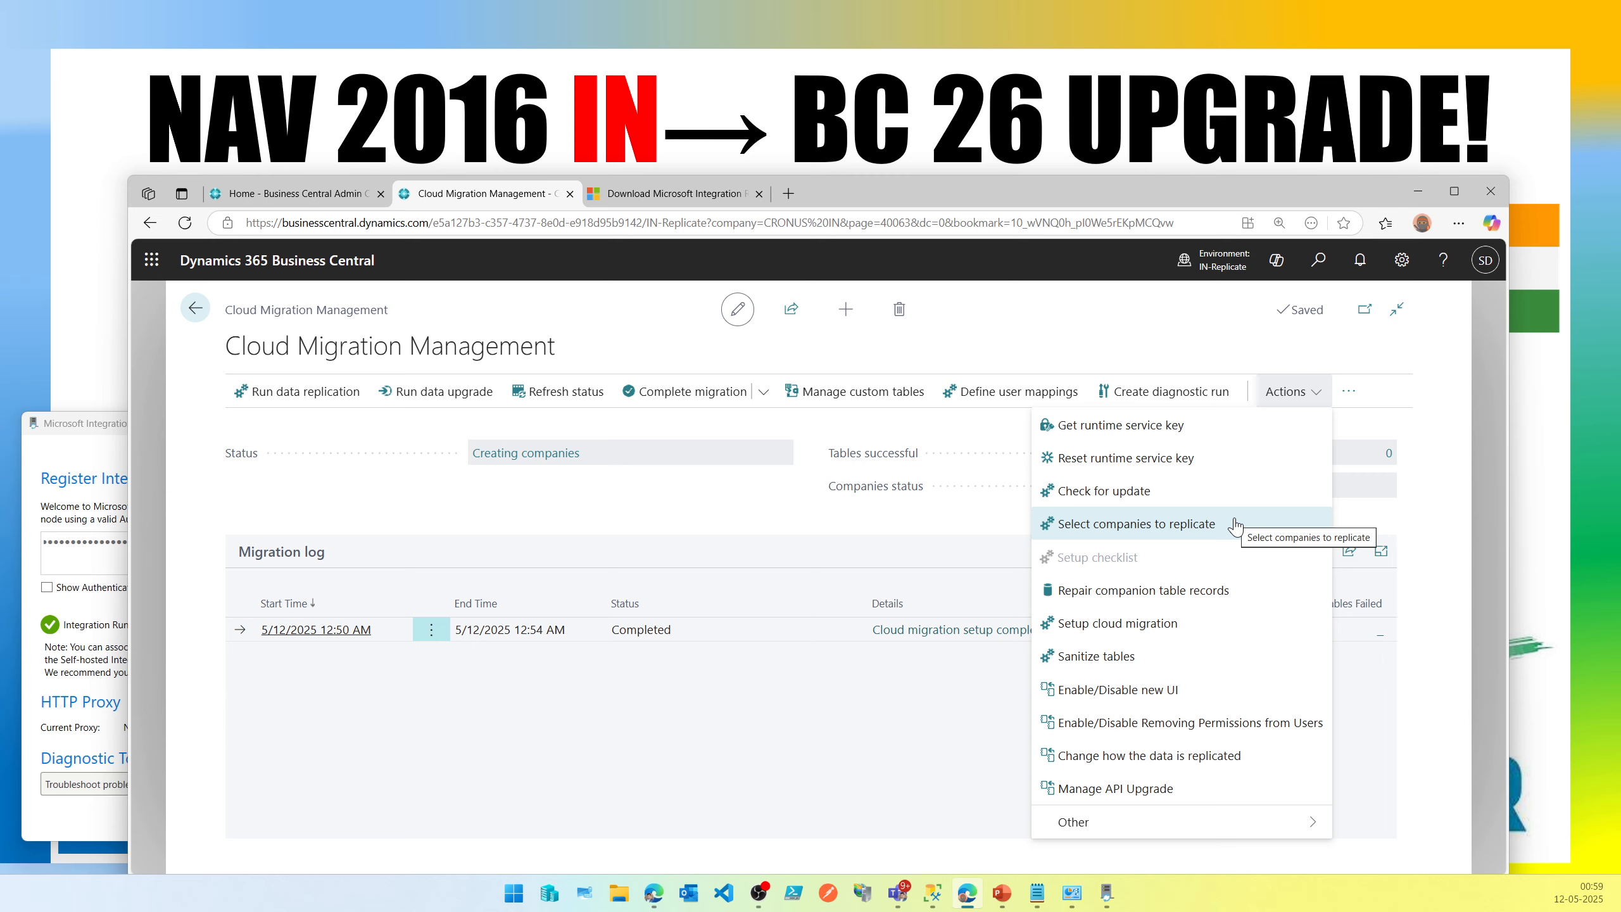
{"action": "left_click", "coordinate": [633, 523]}
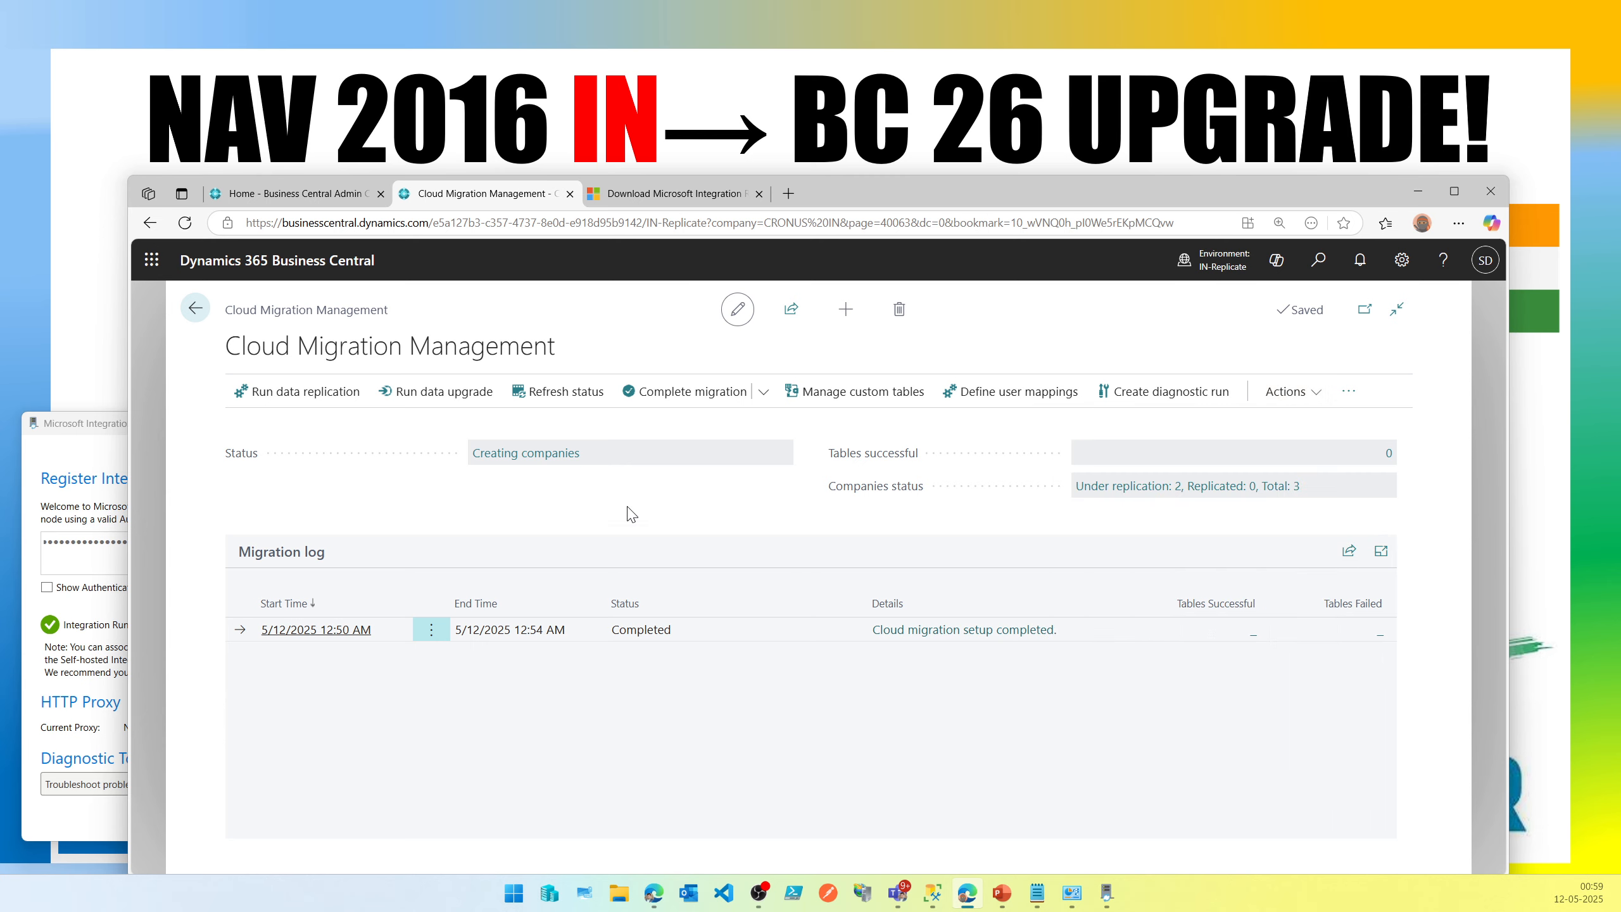
{"action": "left_click", "coordinate": [591, 394]}
Check the available companies again and review the allowed companies' setup status in My Settings.
{"action": "left_click", "coordinate": [1212, 259]}
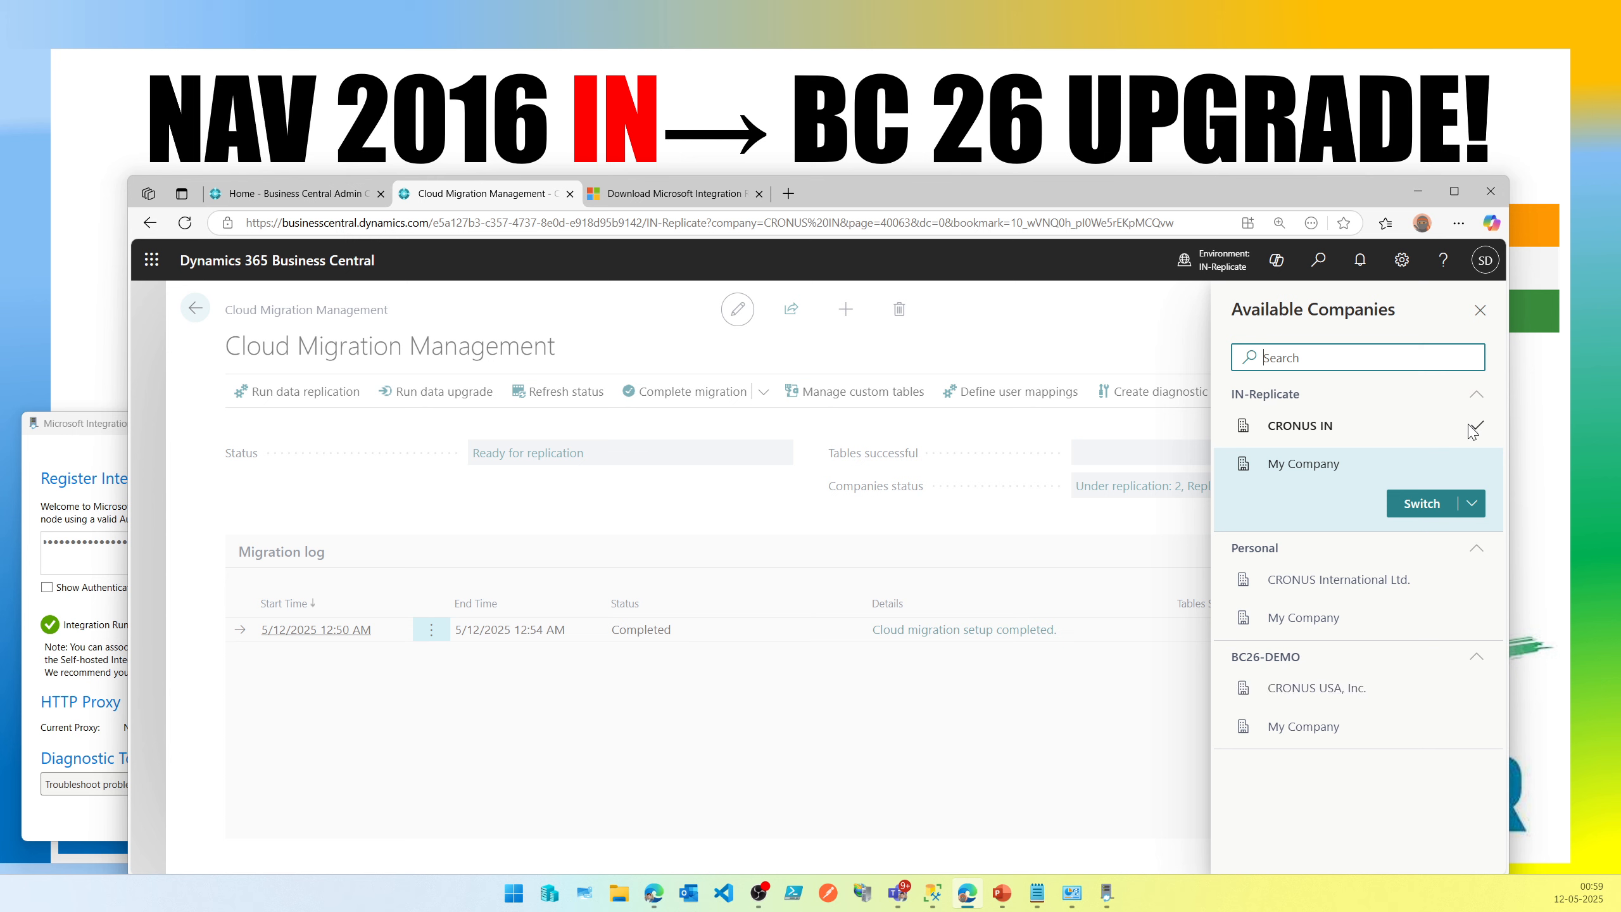
{"action": "left_click", "coordinate": [957, 508]}
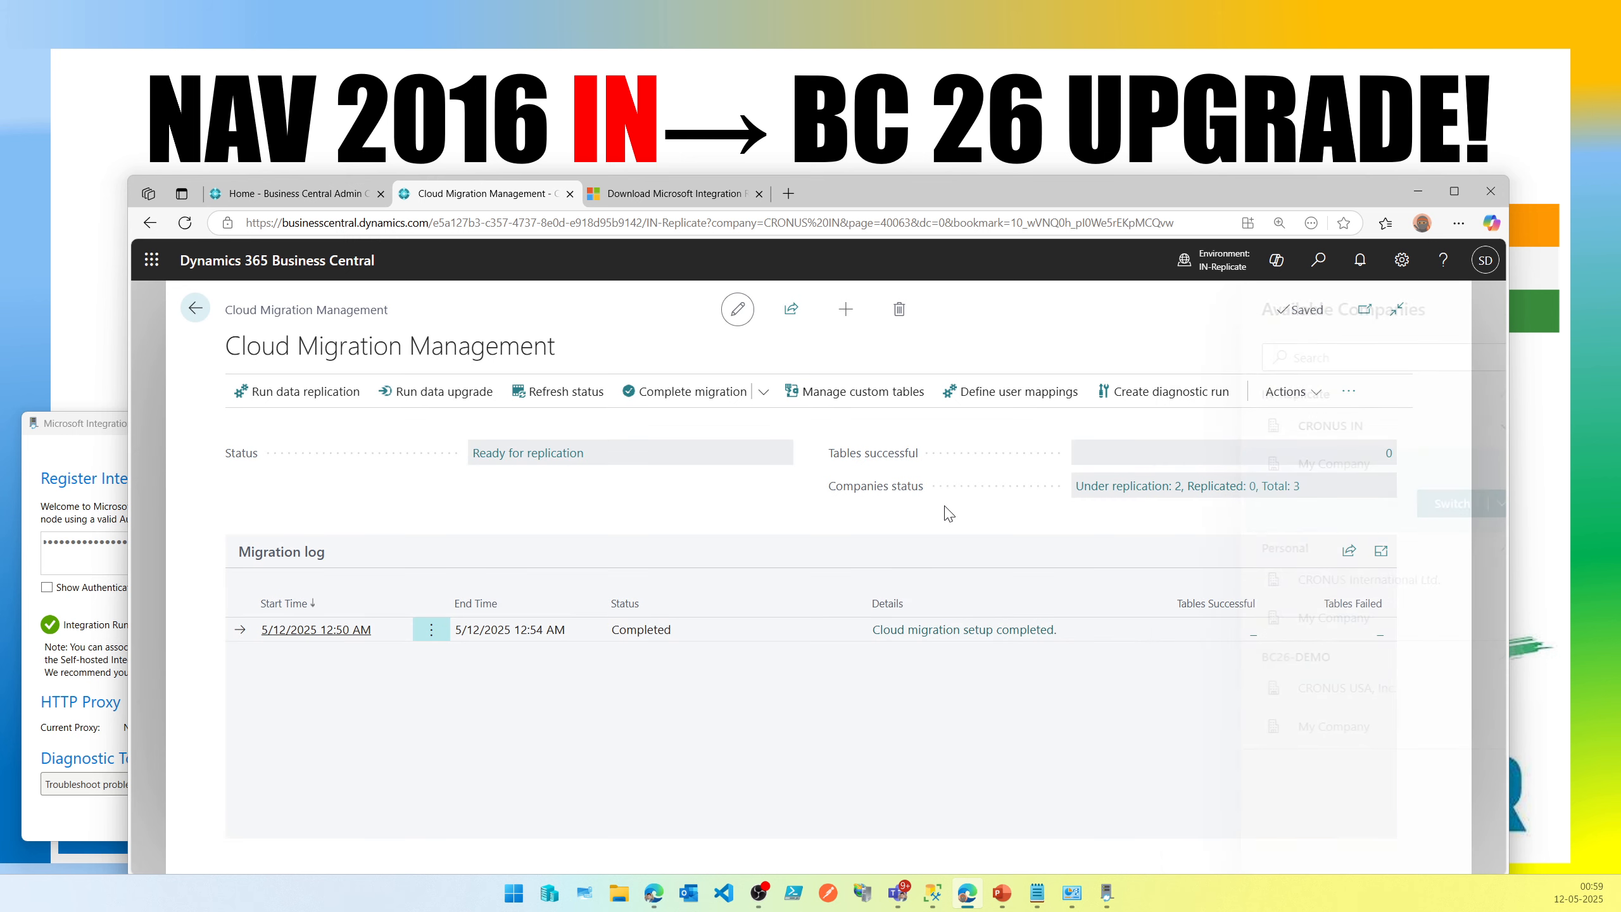
{"action": "left_click", "coordinate": [1401, 259]}
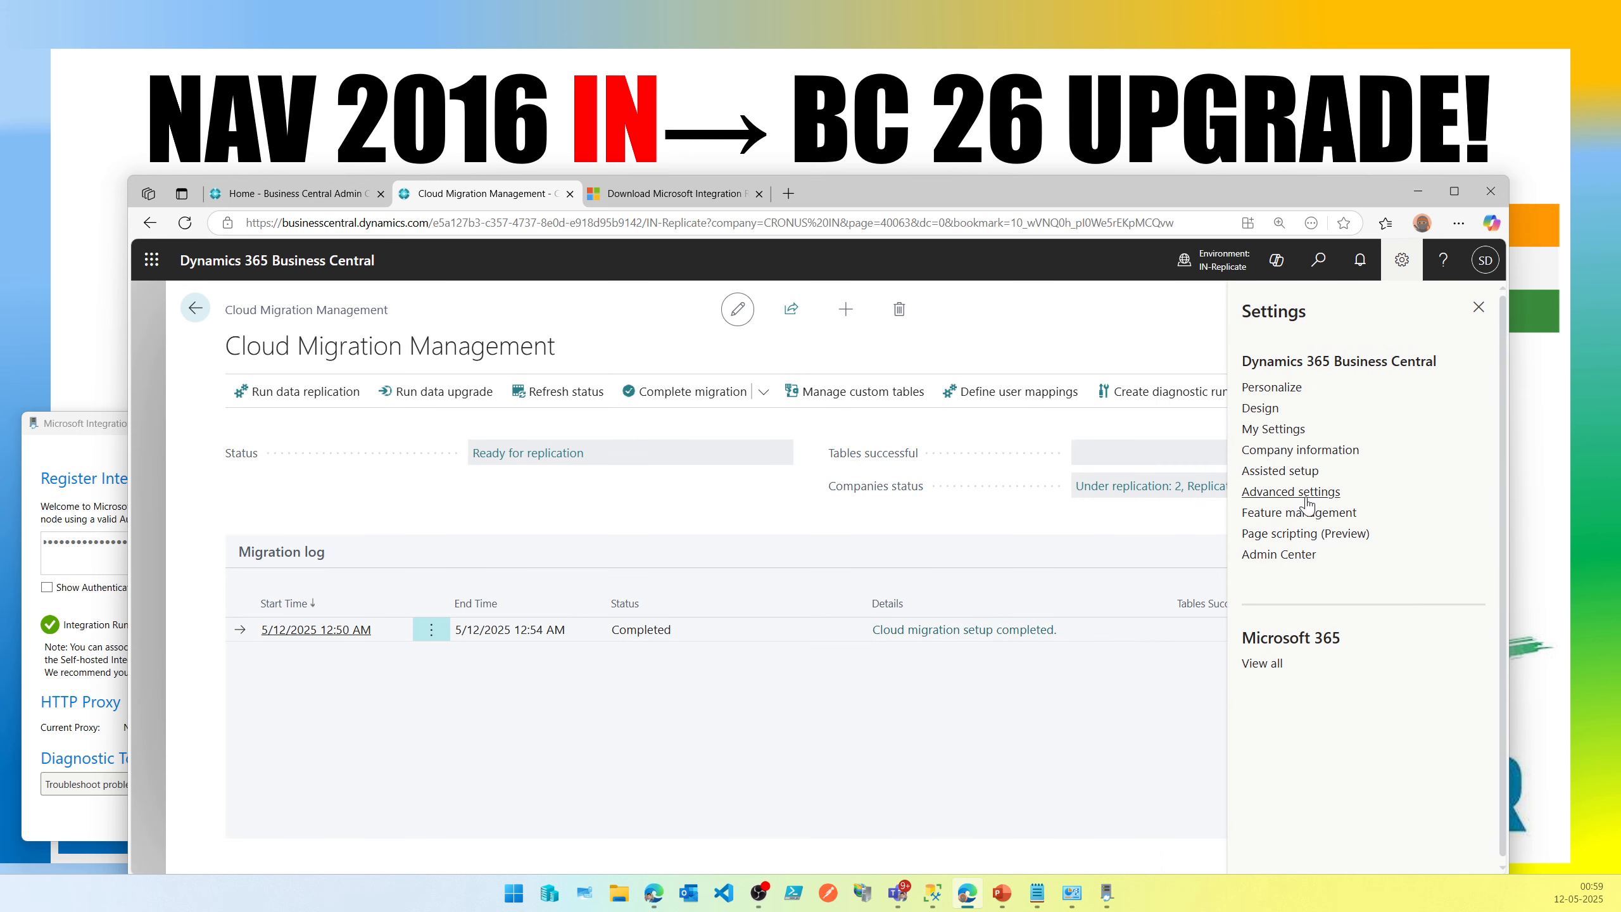
{"action": "left_click", "coordinate": [1302, 429]}
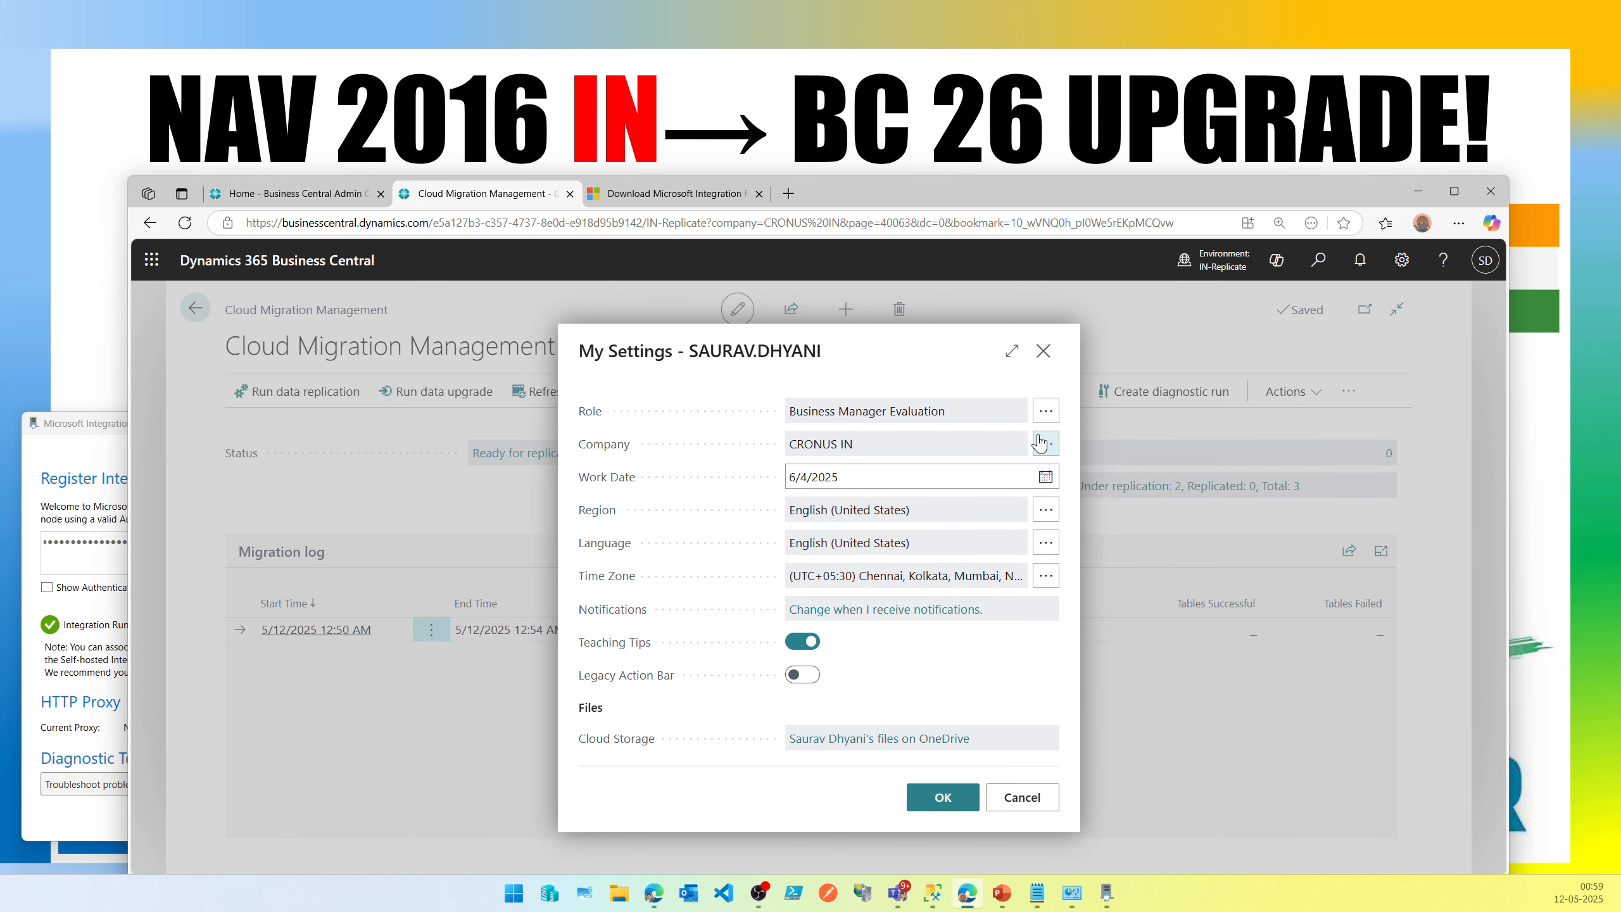
{"action": "left_click", "coordinate": [1036, 443]}
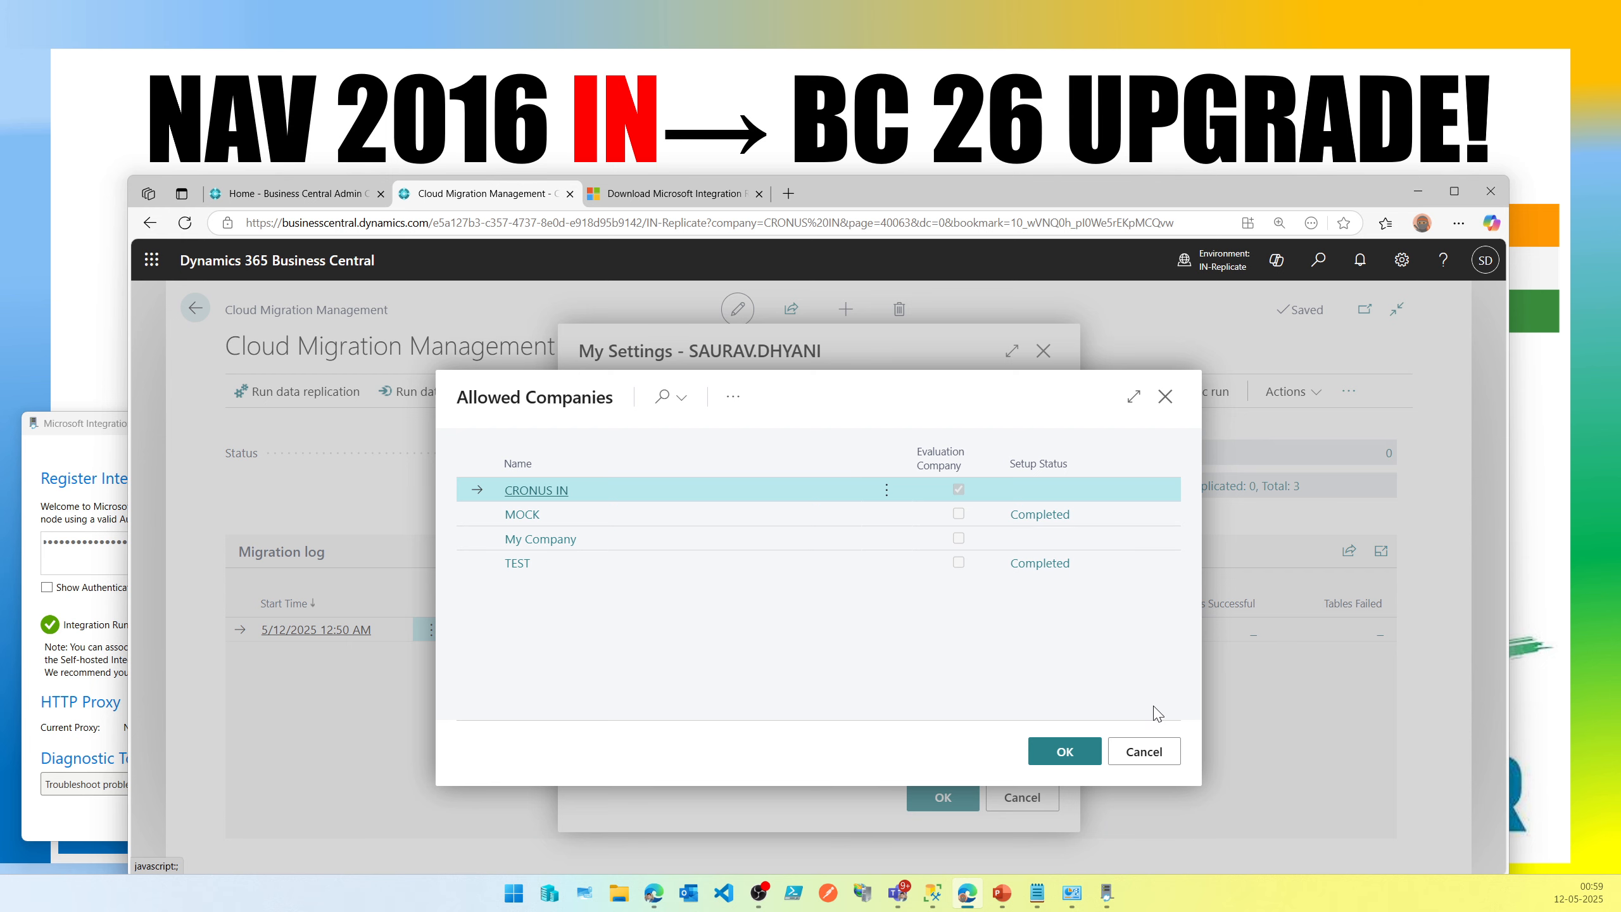
{"action": "left_click", "coordinate": [1152, 757]}
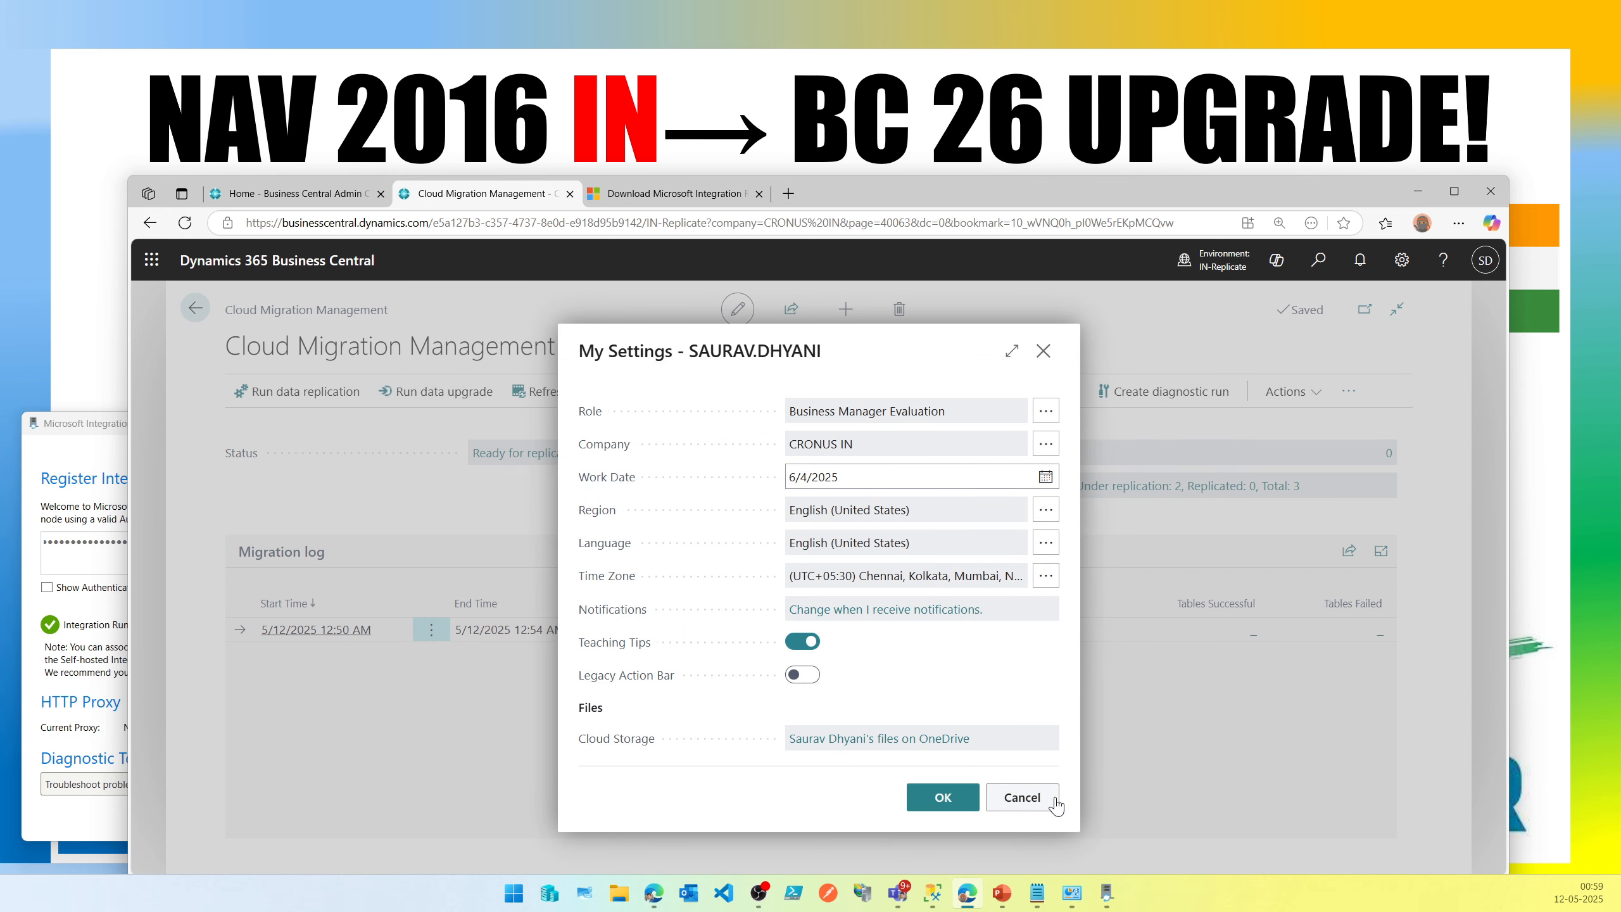
Close My Settings, start data replication for the migration, and acknowledge the start message.
{"action": "left_click", "coordinate": [1056, 800]}
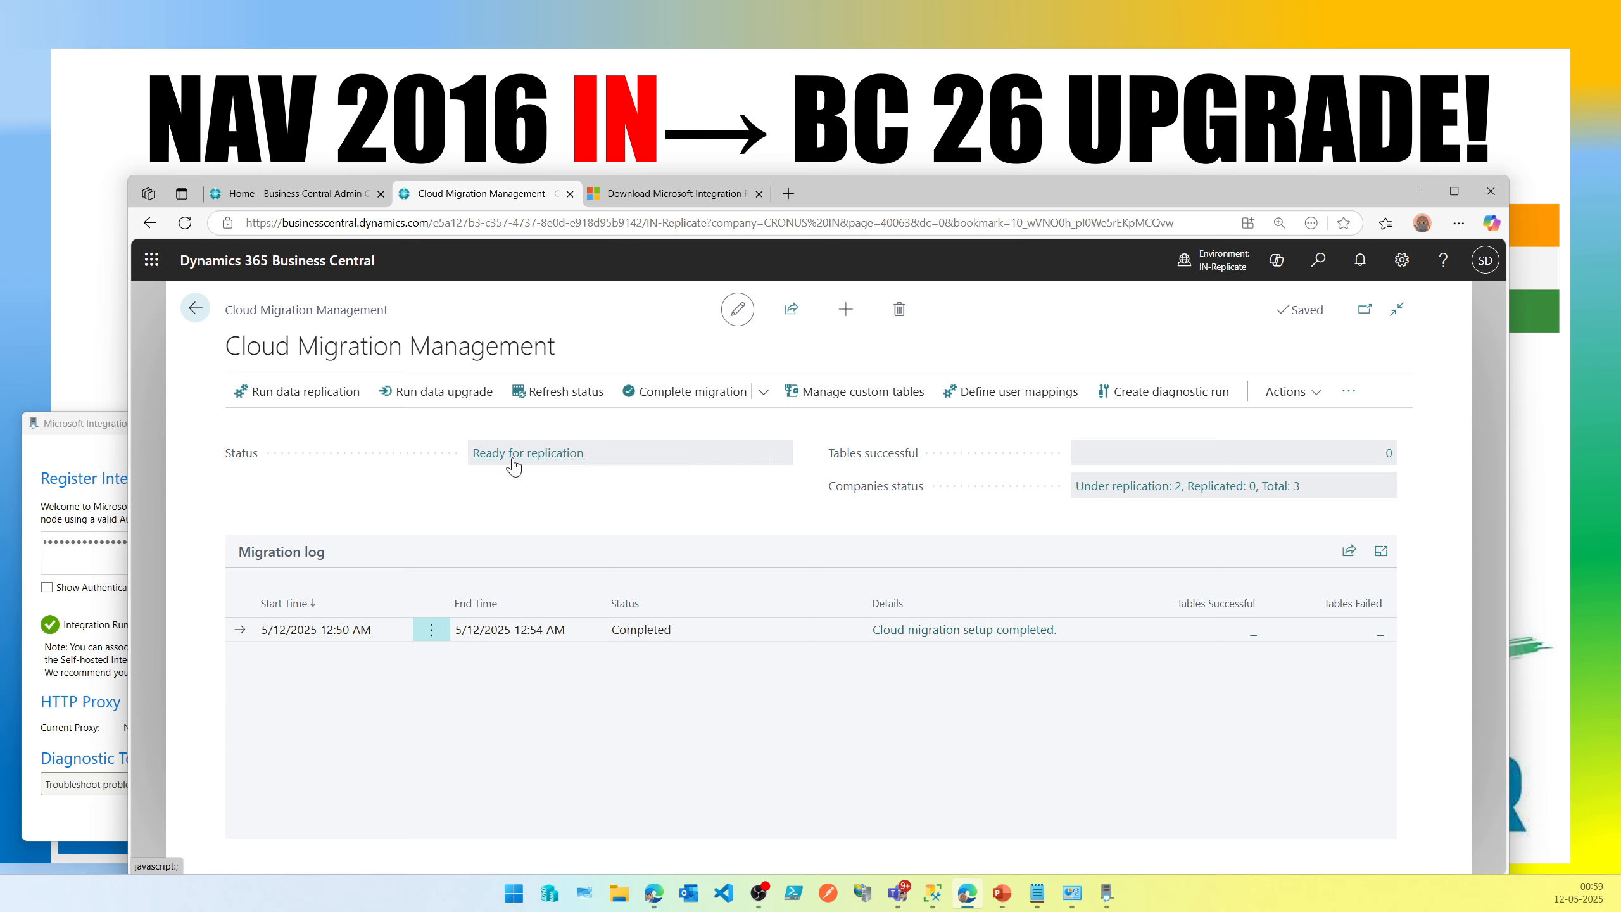
{"action": "left_click", "coordinate": [315, 397]}
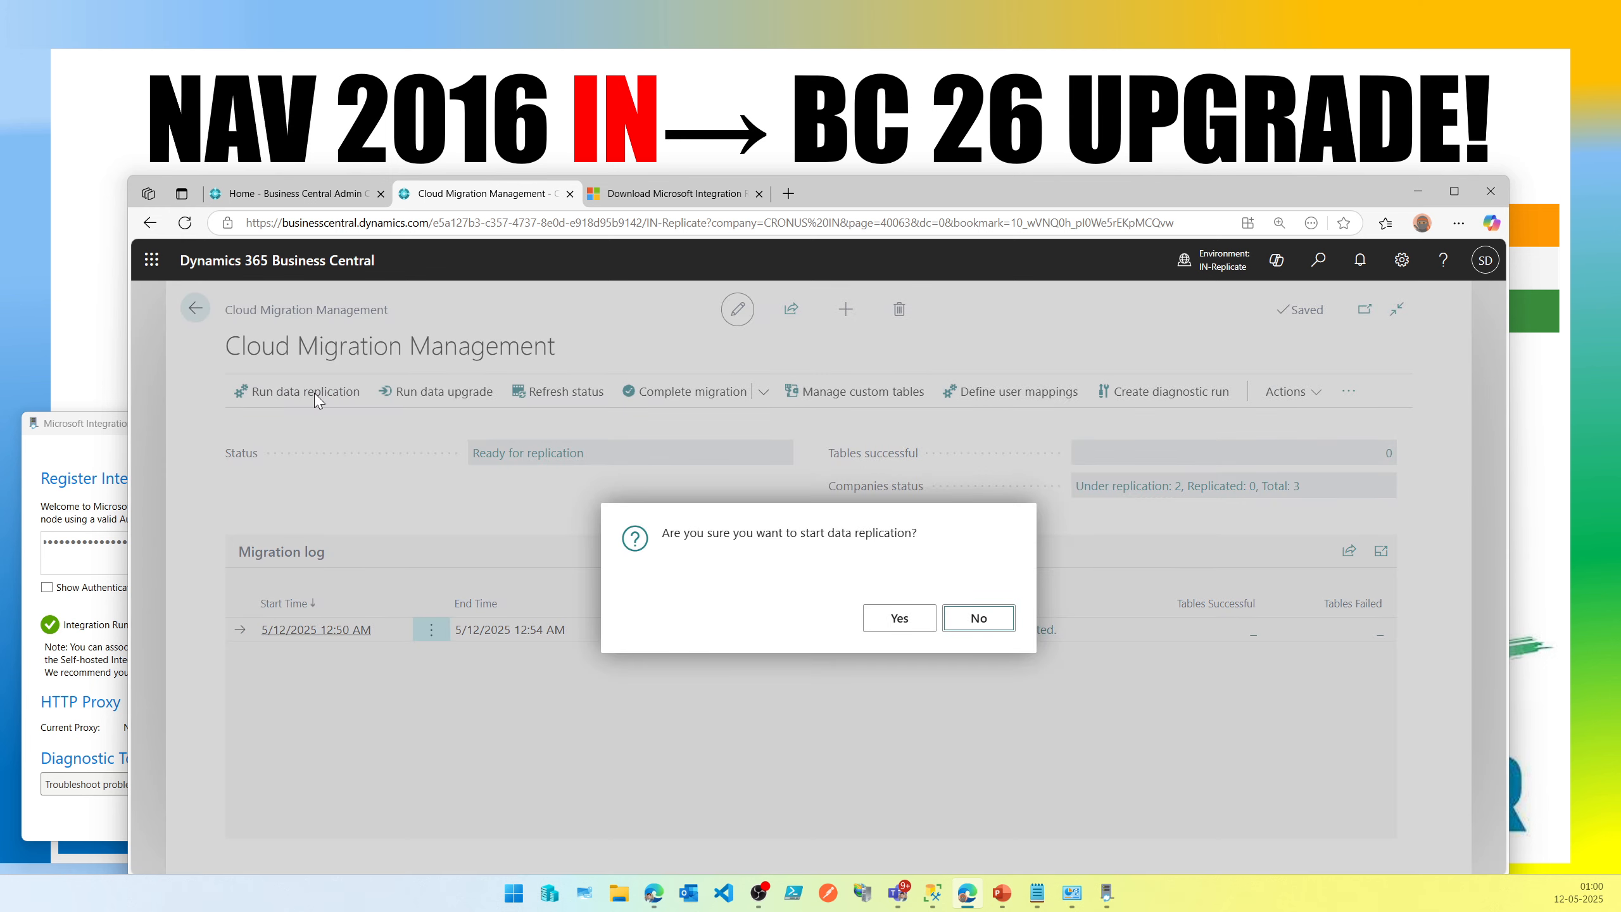
{"action": "left_click", "coordinate": [917, 619]}
{"action": "left_click", "coordinate": [102, 461]}
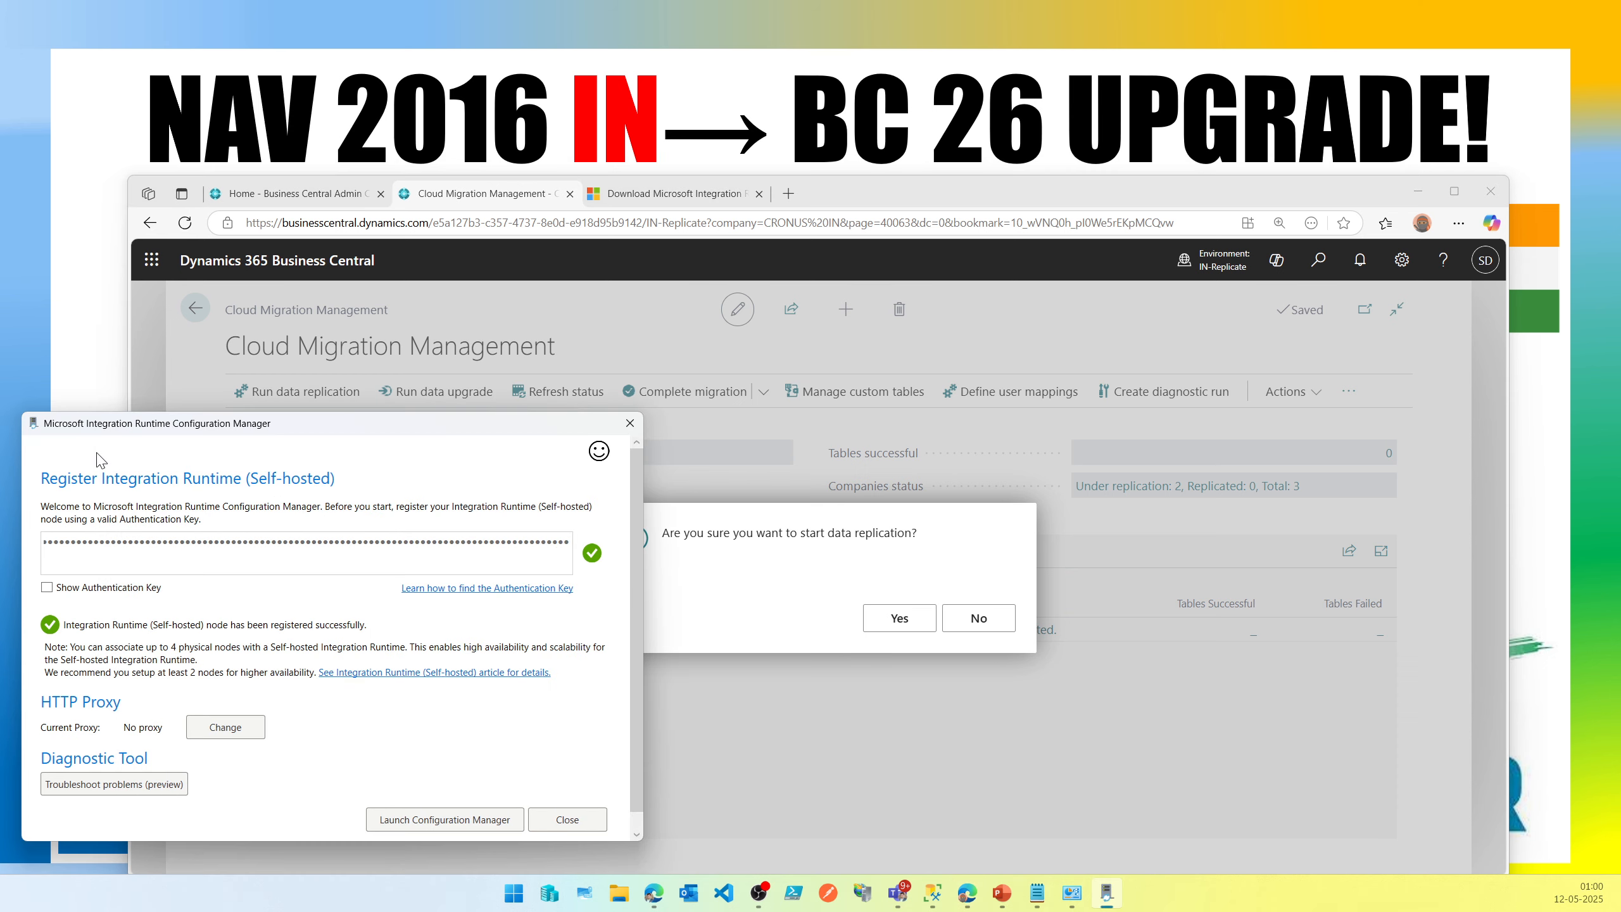
{"action": "left_click", "coordinate": [886, 204]}
{"action": "left_click", "coordinate": [876, 608]}
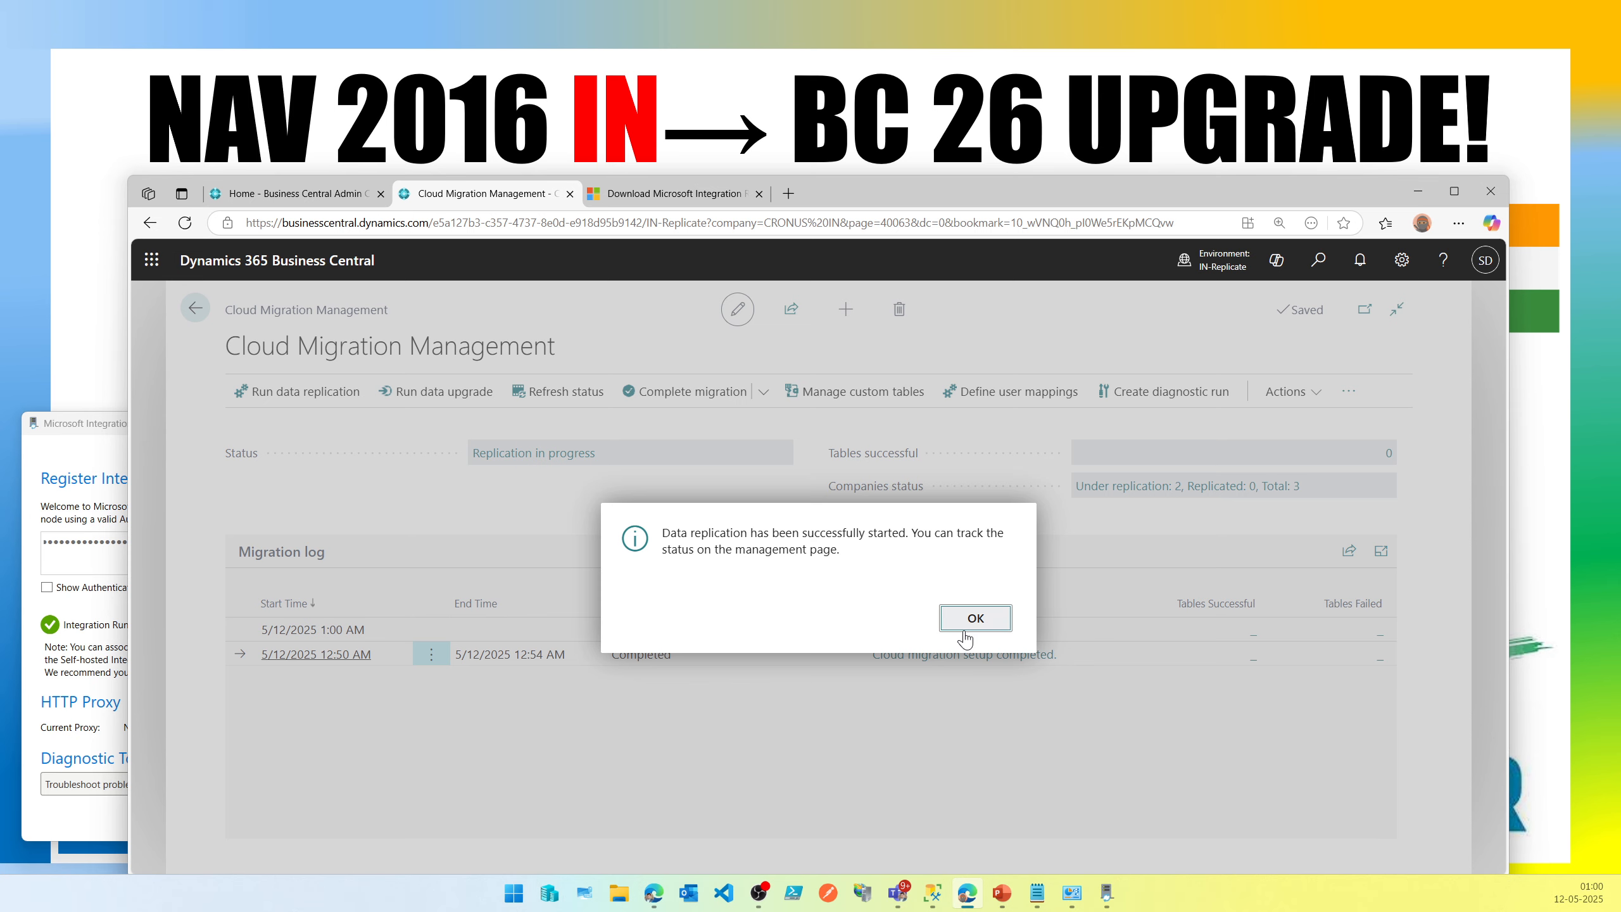
{"action": "left_click", "coordinate": [970, 617]}
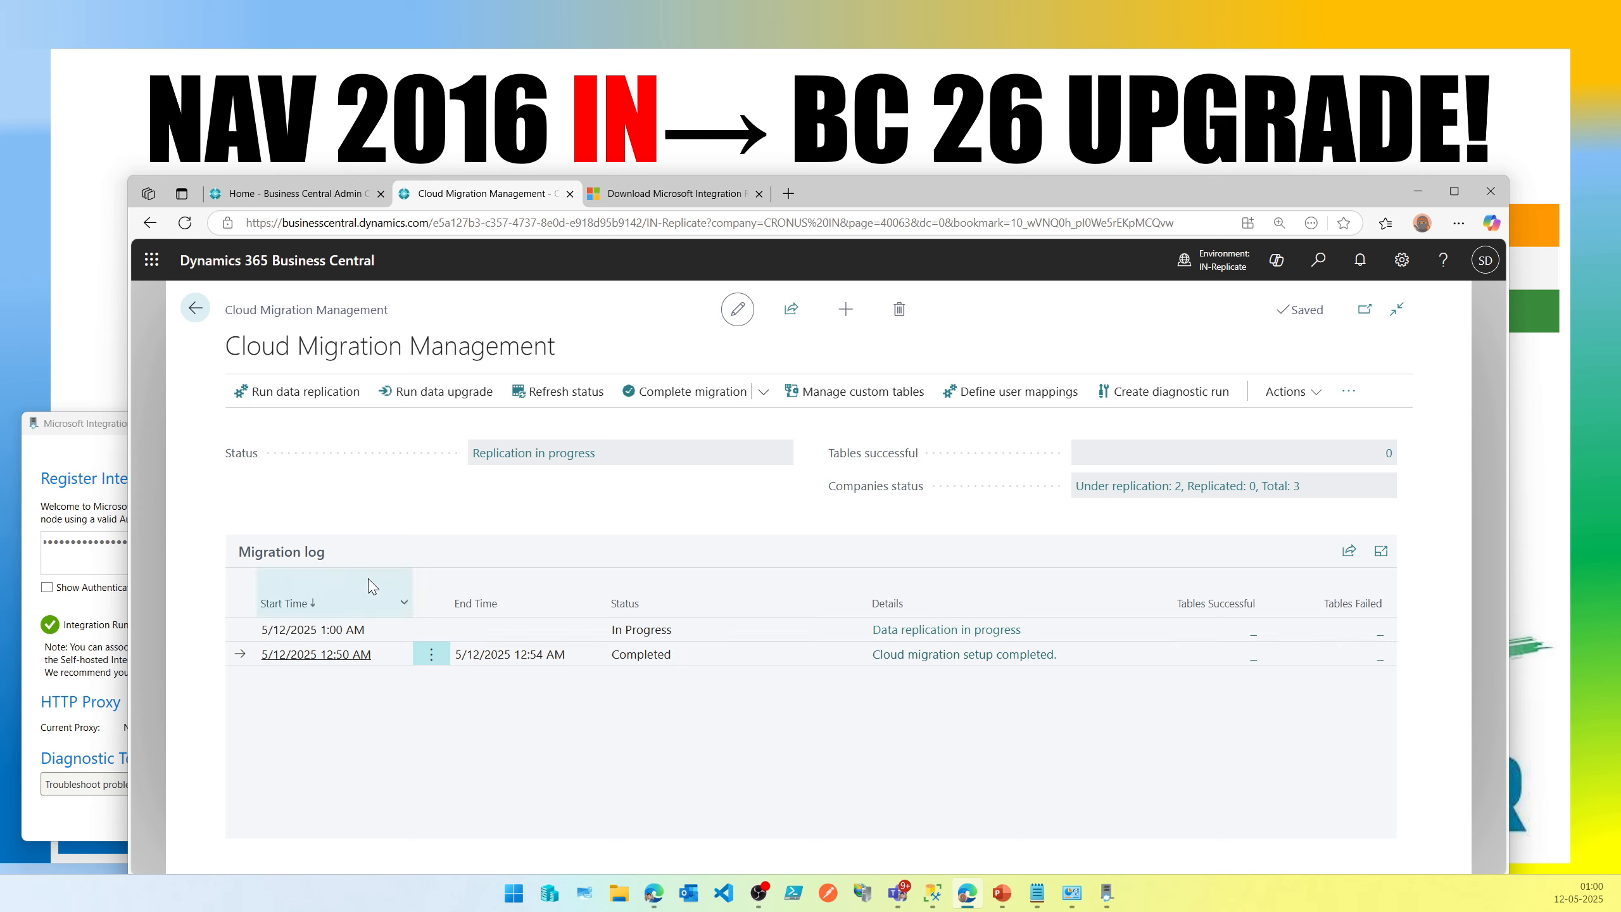
Refresh the migration status and view the migration table overview filtered to the MOCK company, then return.
{"action": "left_click", "coordinate": [584, 632]}
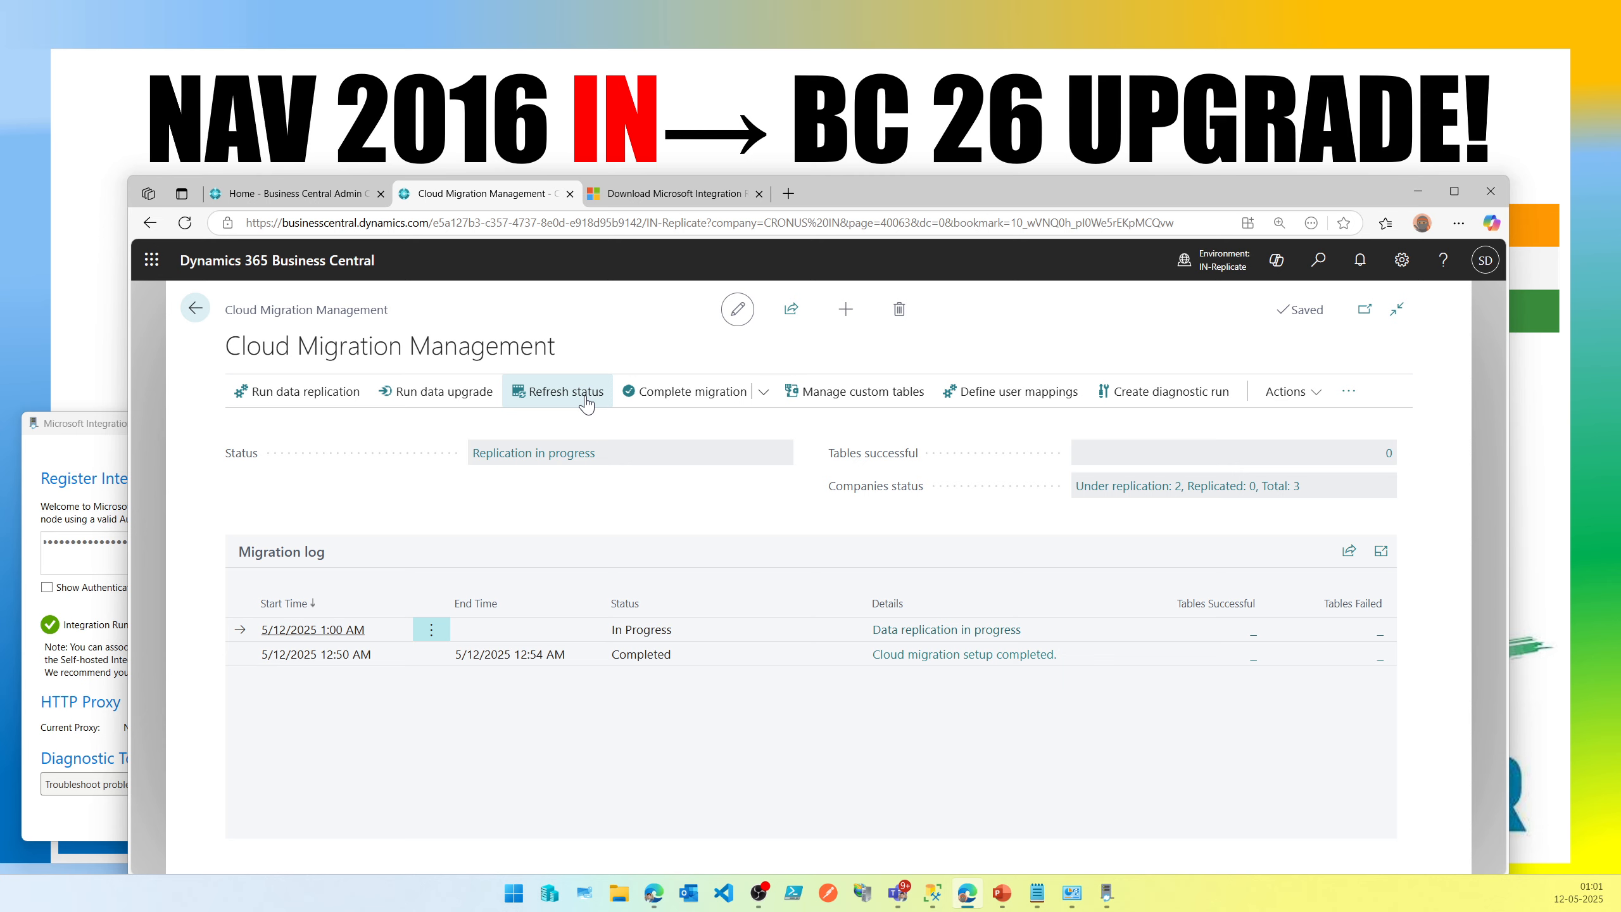
{"action": "left_click", "coordinate": [586, 404]}
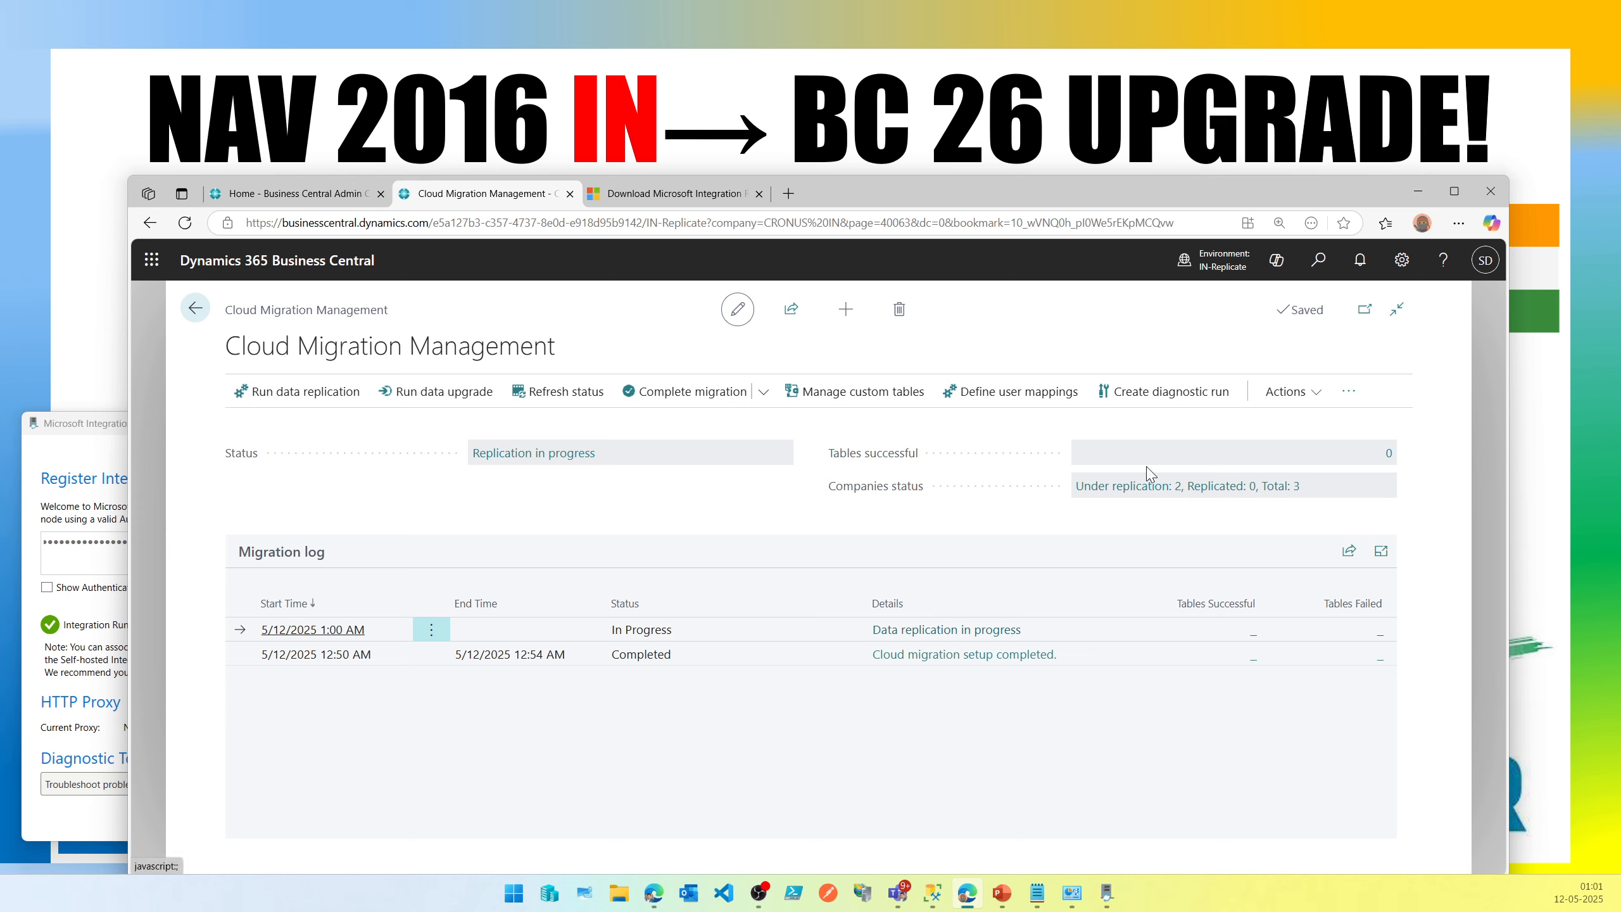
{"action": "left_click", "coordinate": [1387, 455]}
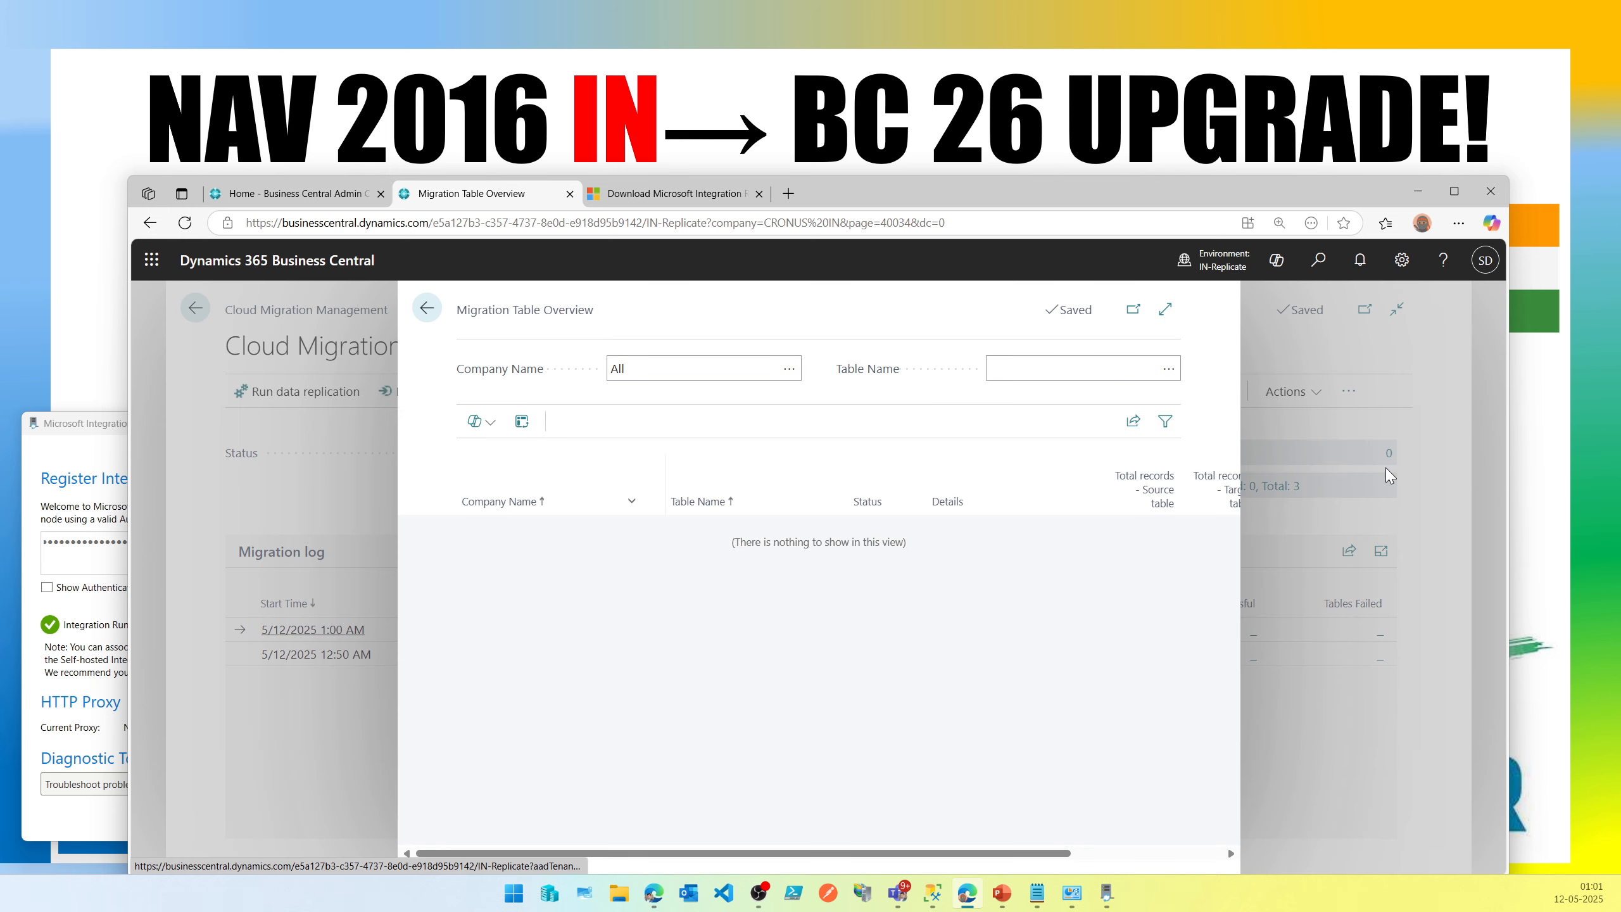
{"action": "left_click", "coordinate": [787, 376]}
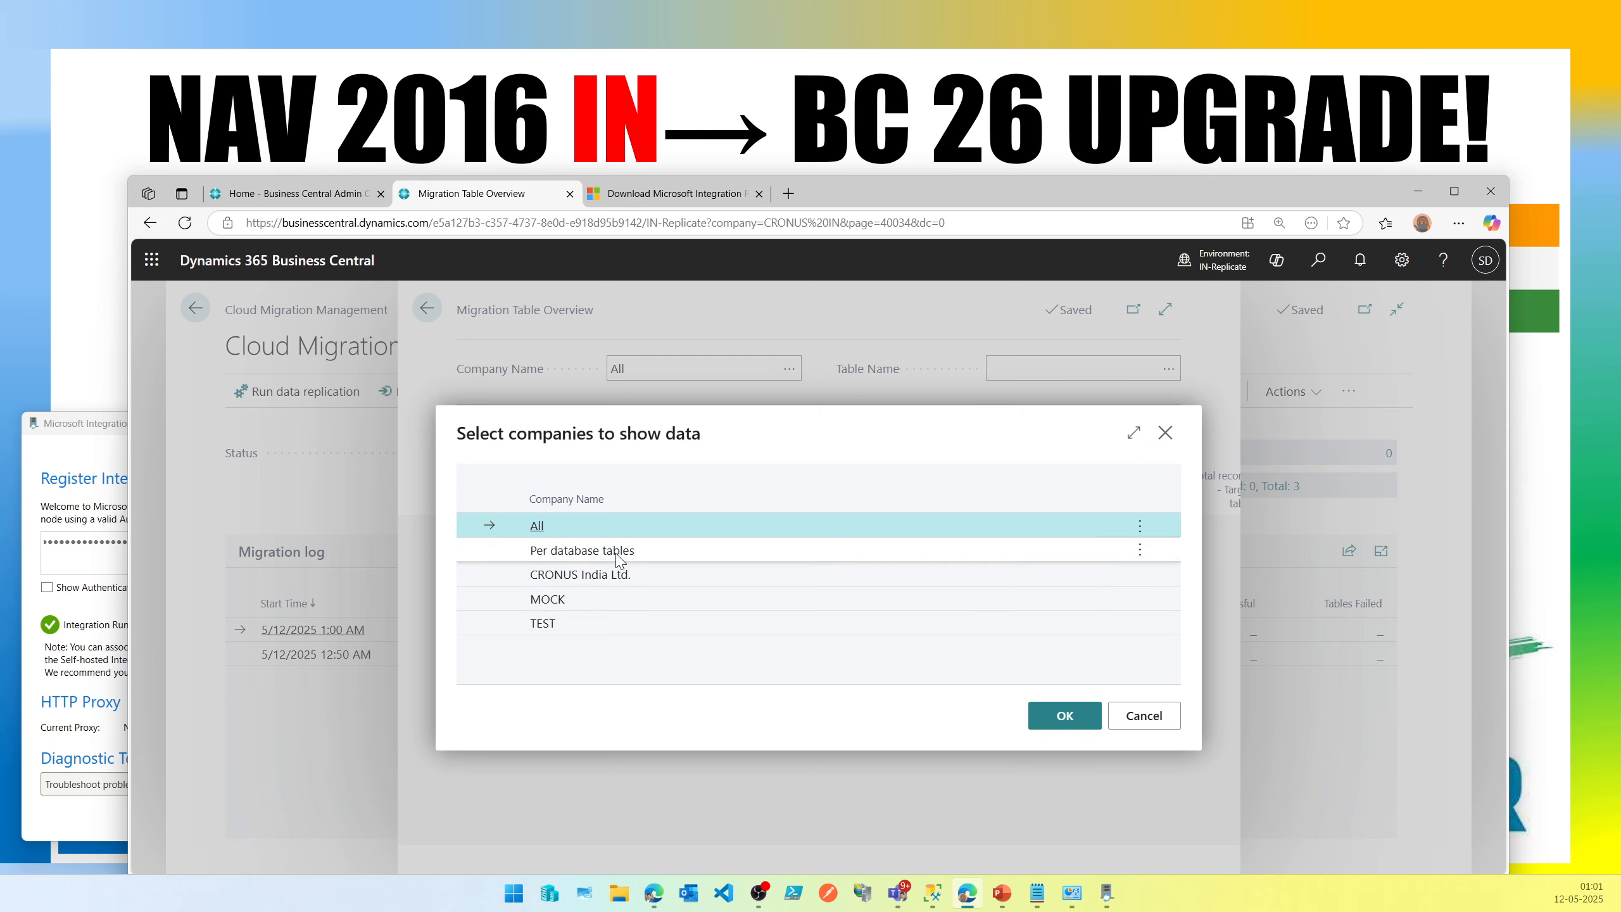
{"action": "left_click", "coordinate": [746, 549]}
{"action": "left_click", "coordinate": [626, 573]}
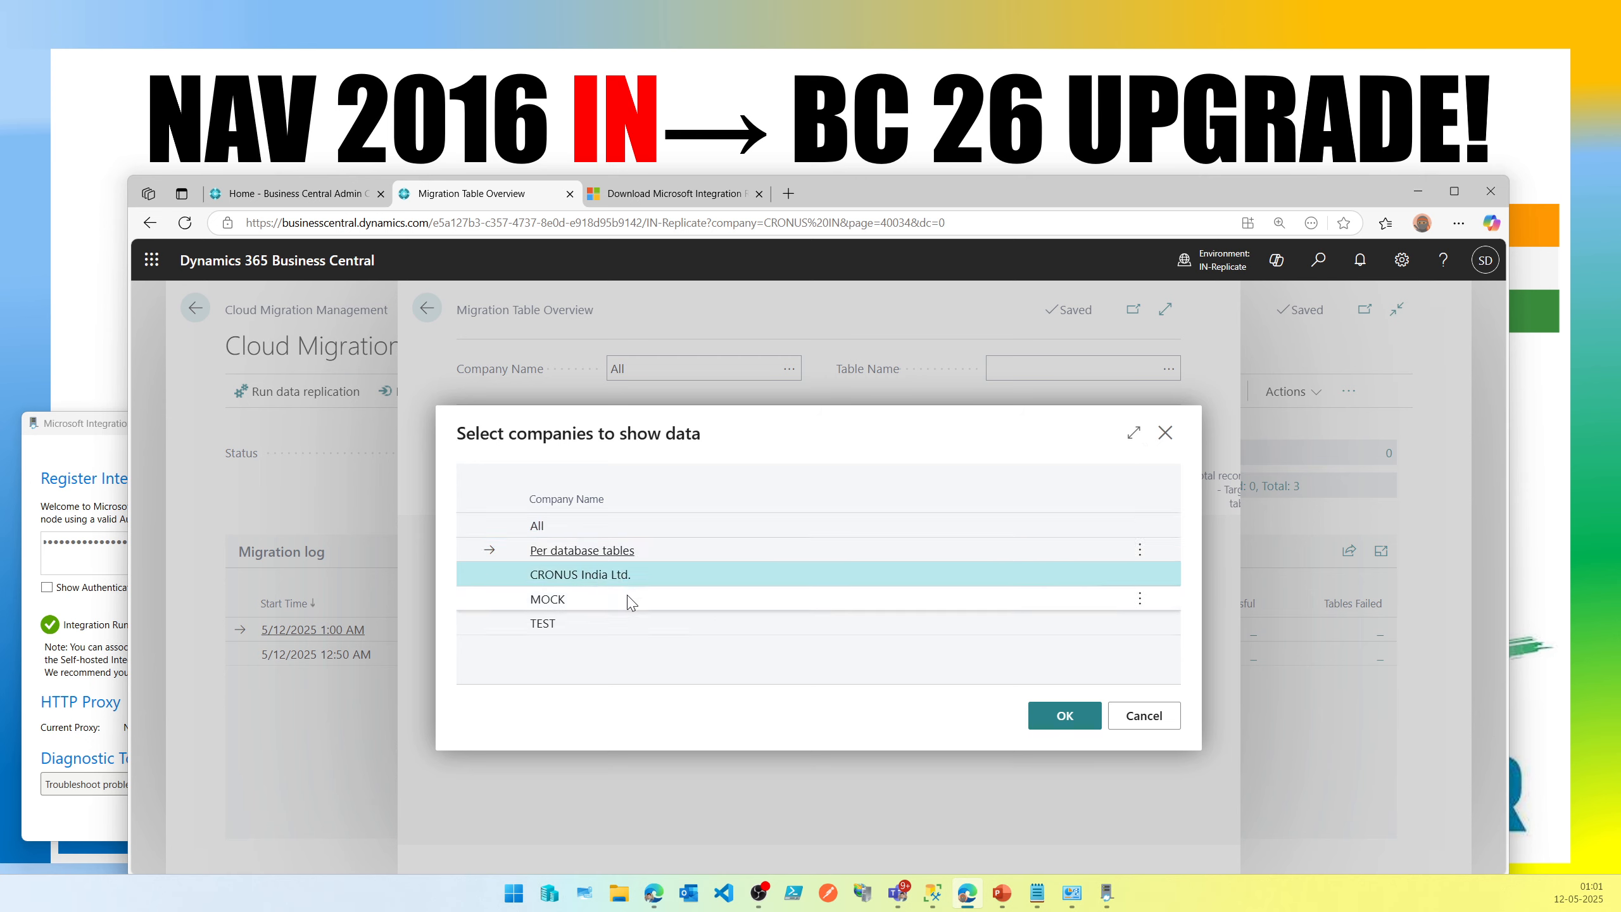
{"action": "left_click", "coordinate": [628, 623]}
{"action": "left_click", "coordinate": [633, 550]}
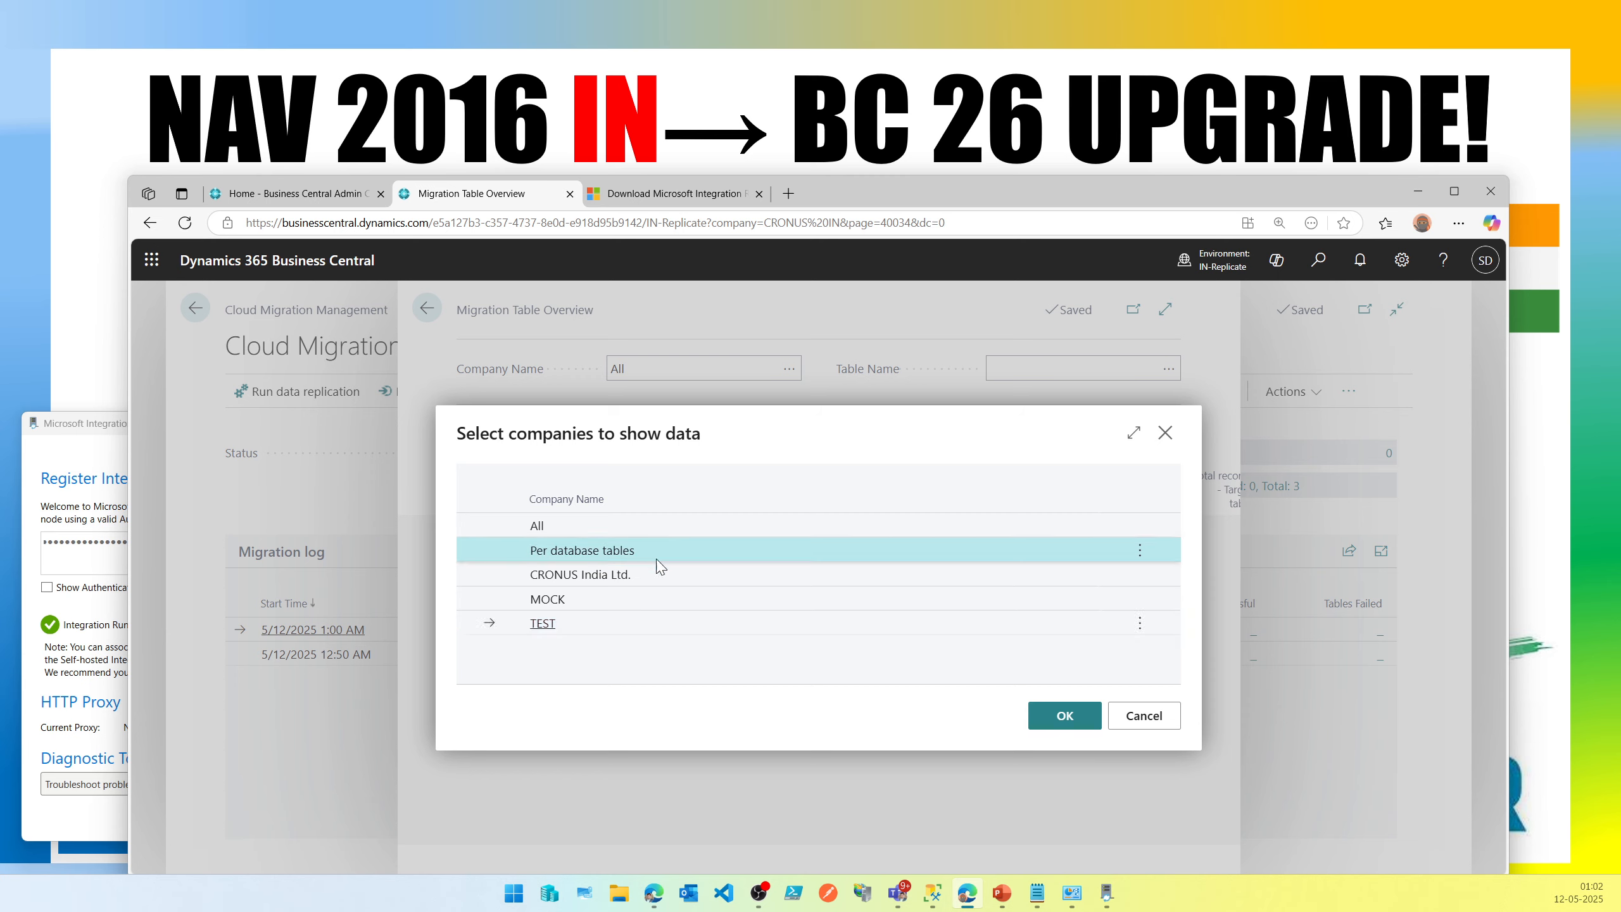
{"action": "left_click", "coordinate": [515, 600]}
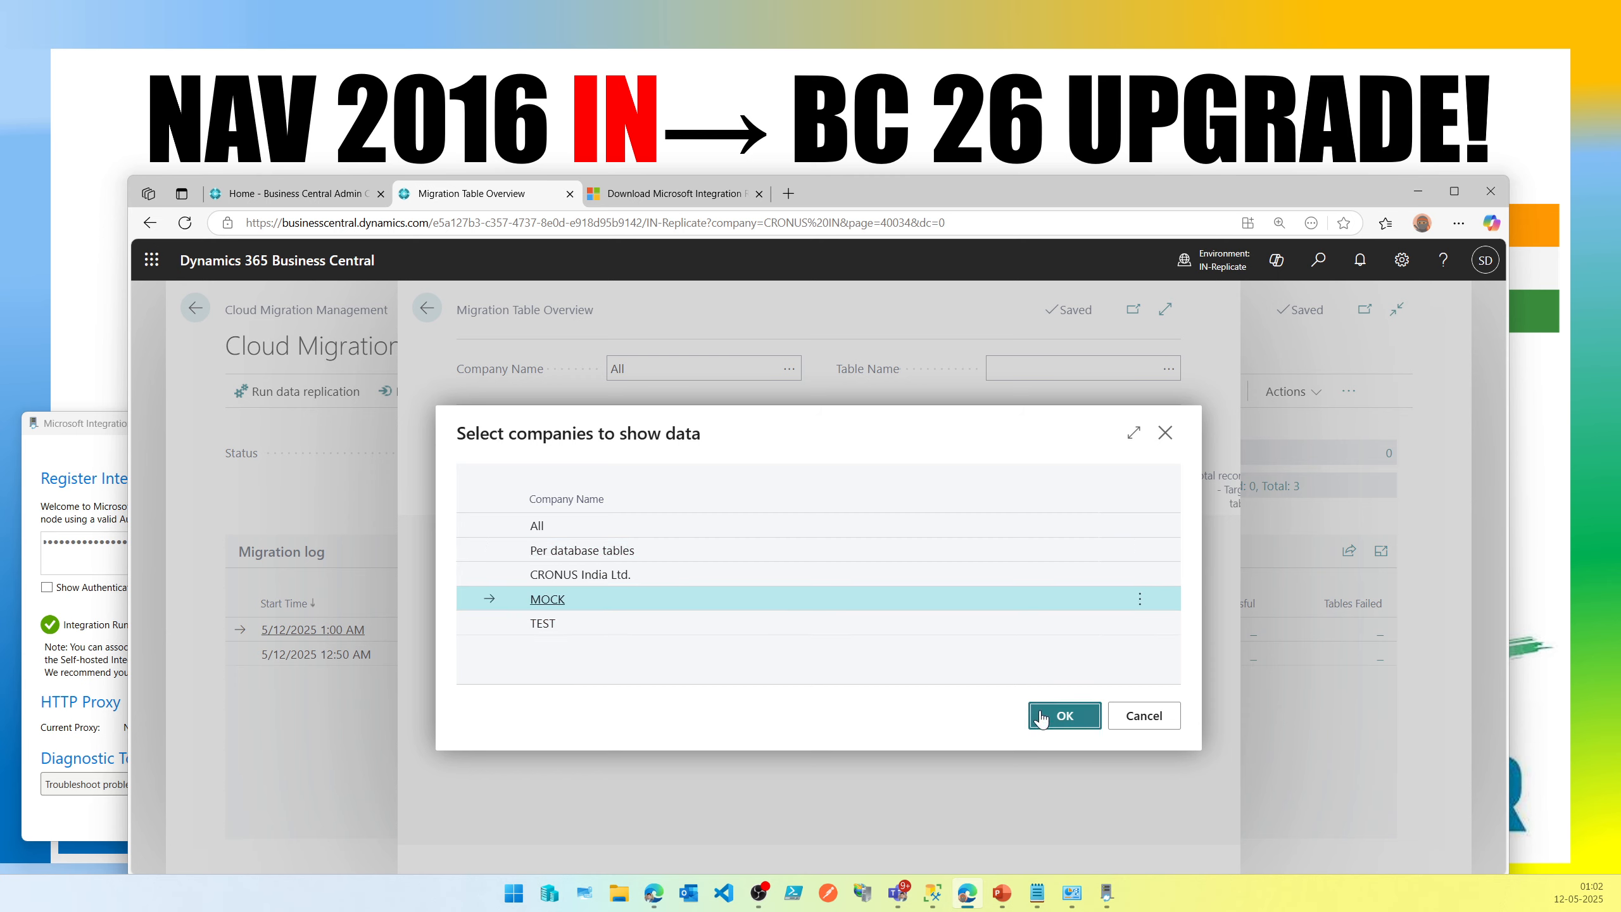
{"action": "left_click", "coordinate": [1064, 715]}
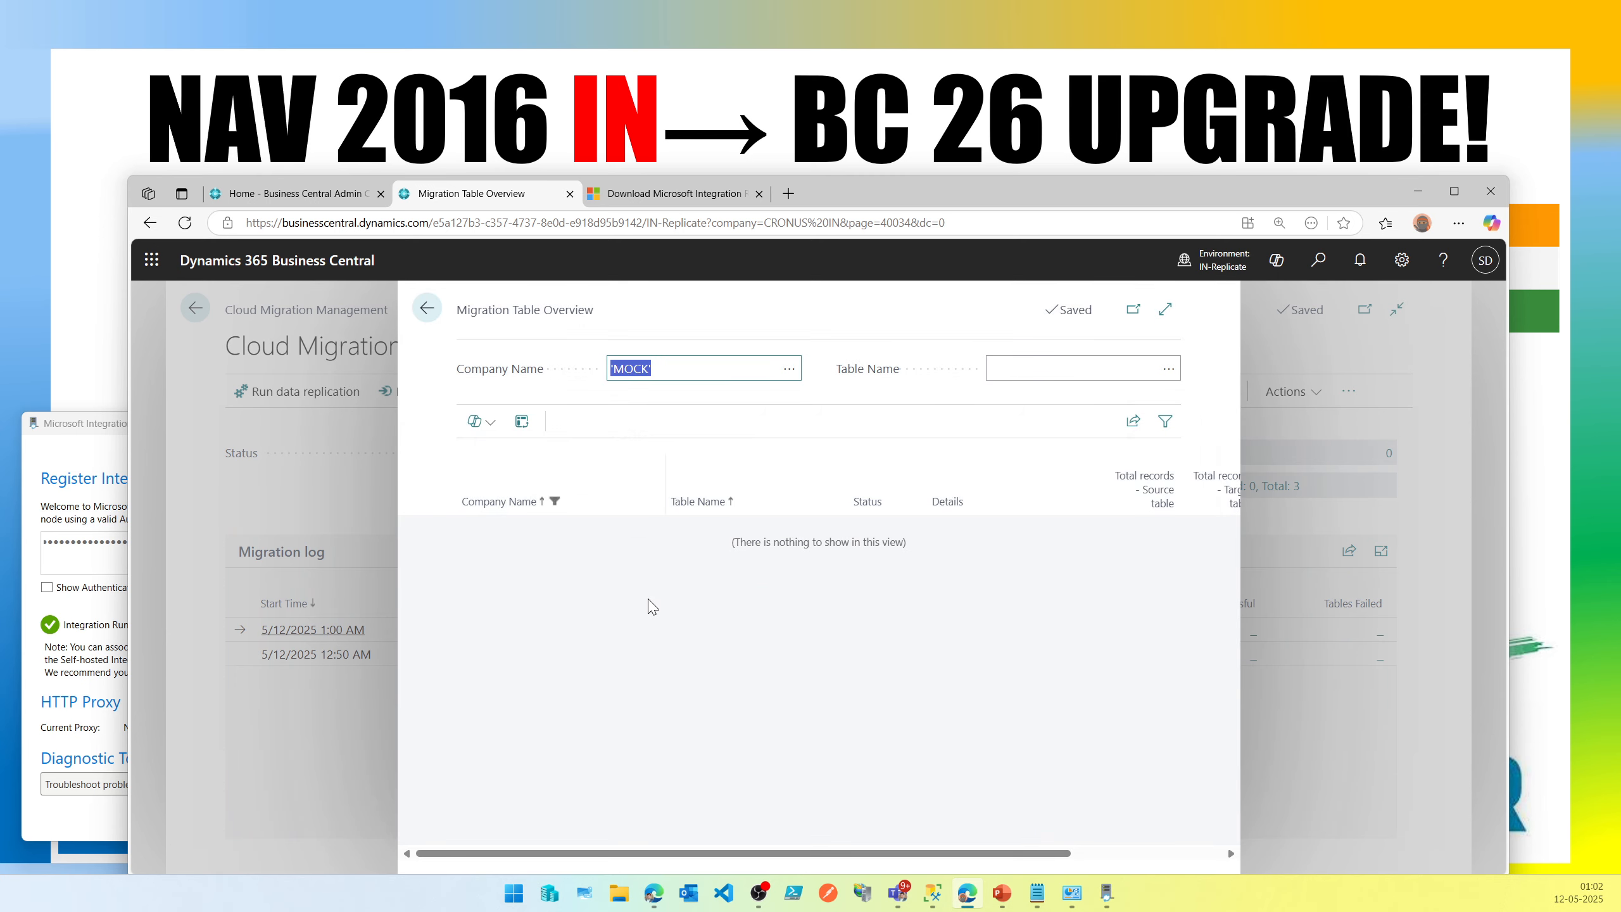
{"action": "left_click", "coordinate": [427, 309]}
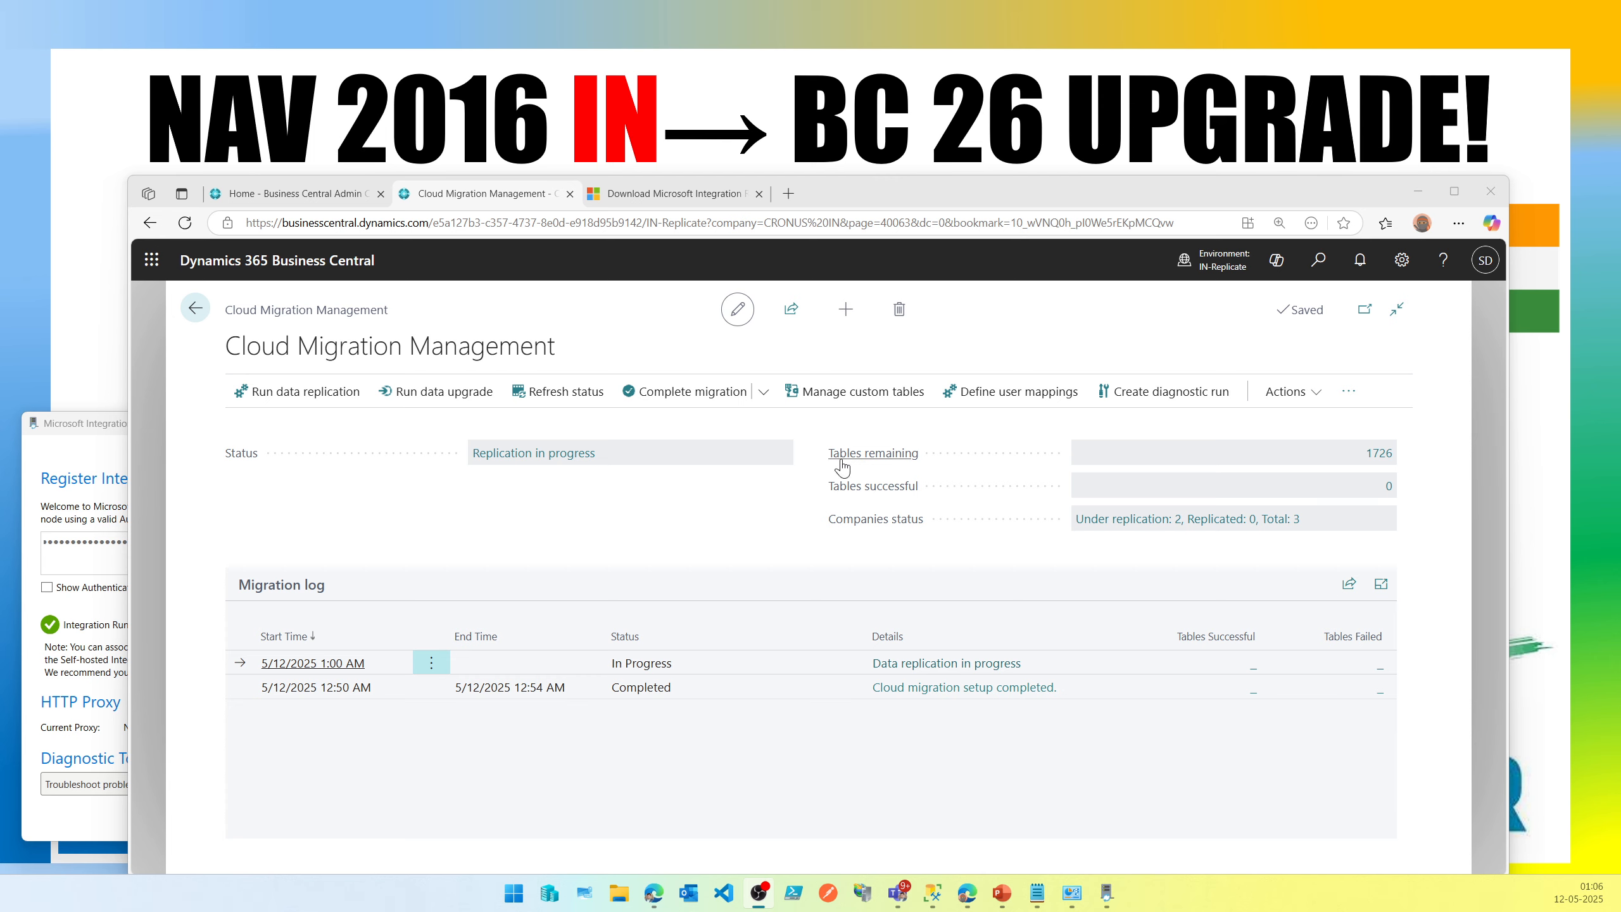
Open the table migration status list for the remaining tables and expand it to full page.
{"action": "mouse_move", "coordinate": [830, 459]}
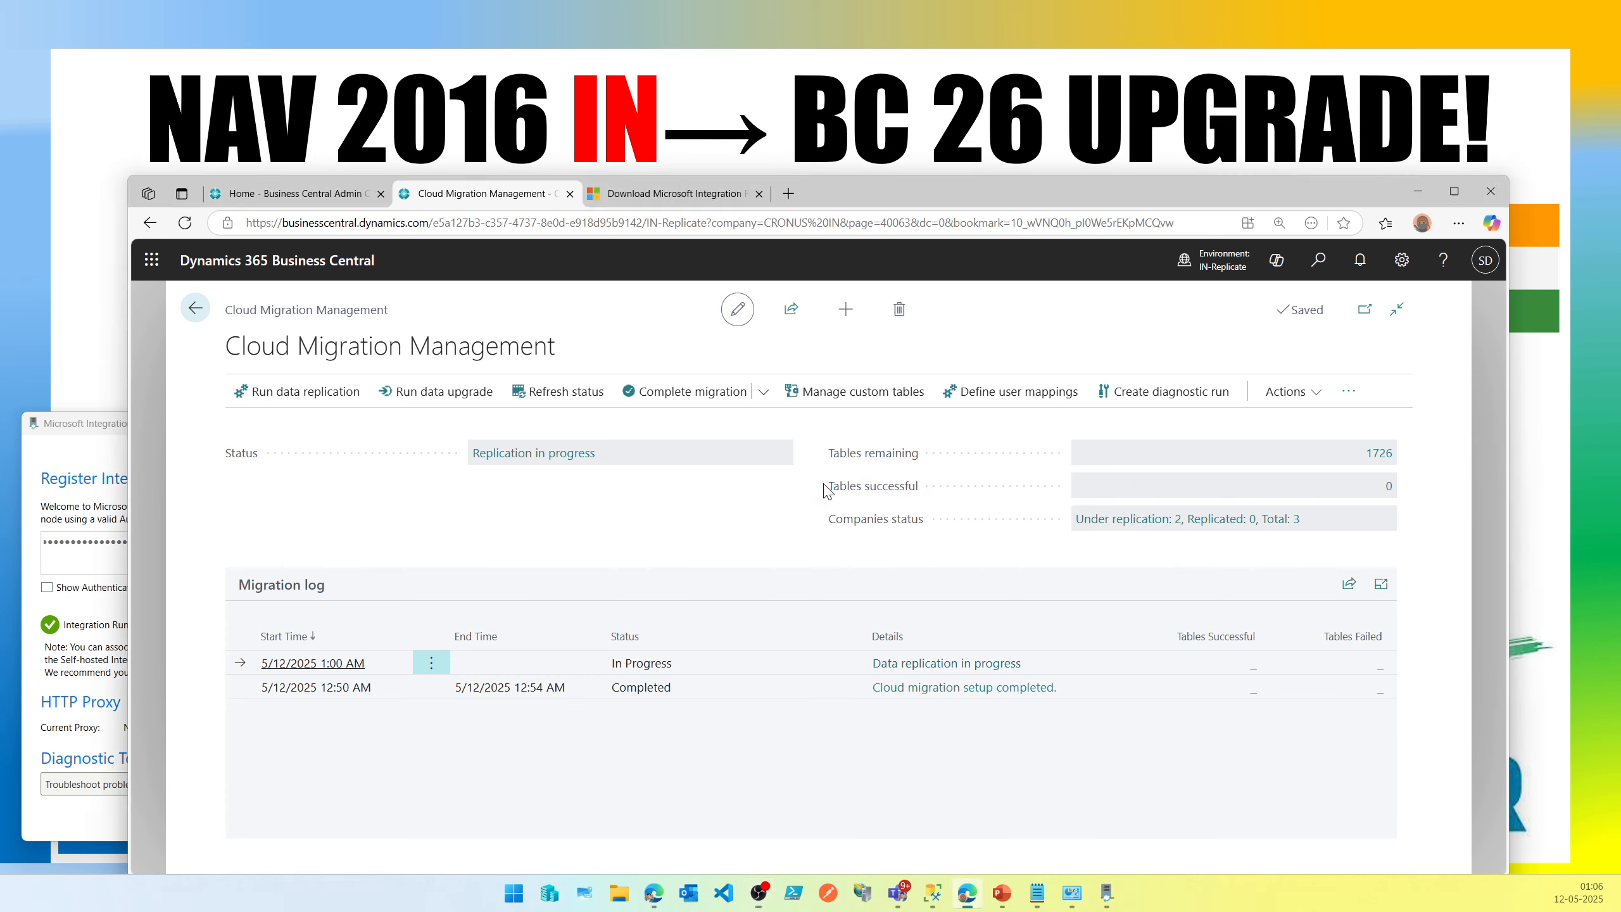
{"action": "left_click_drag", "start_coordinate": [833, 483], "coordinate": [922, 491]}
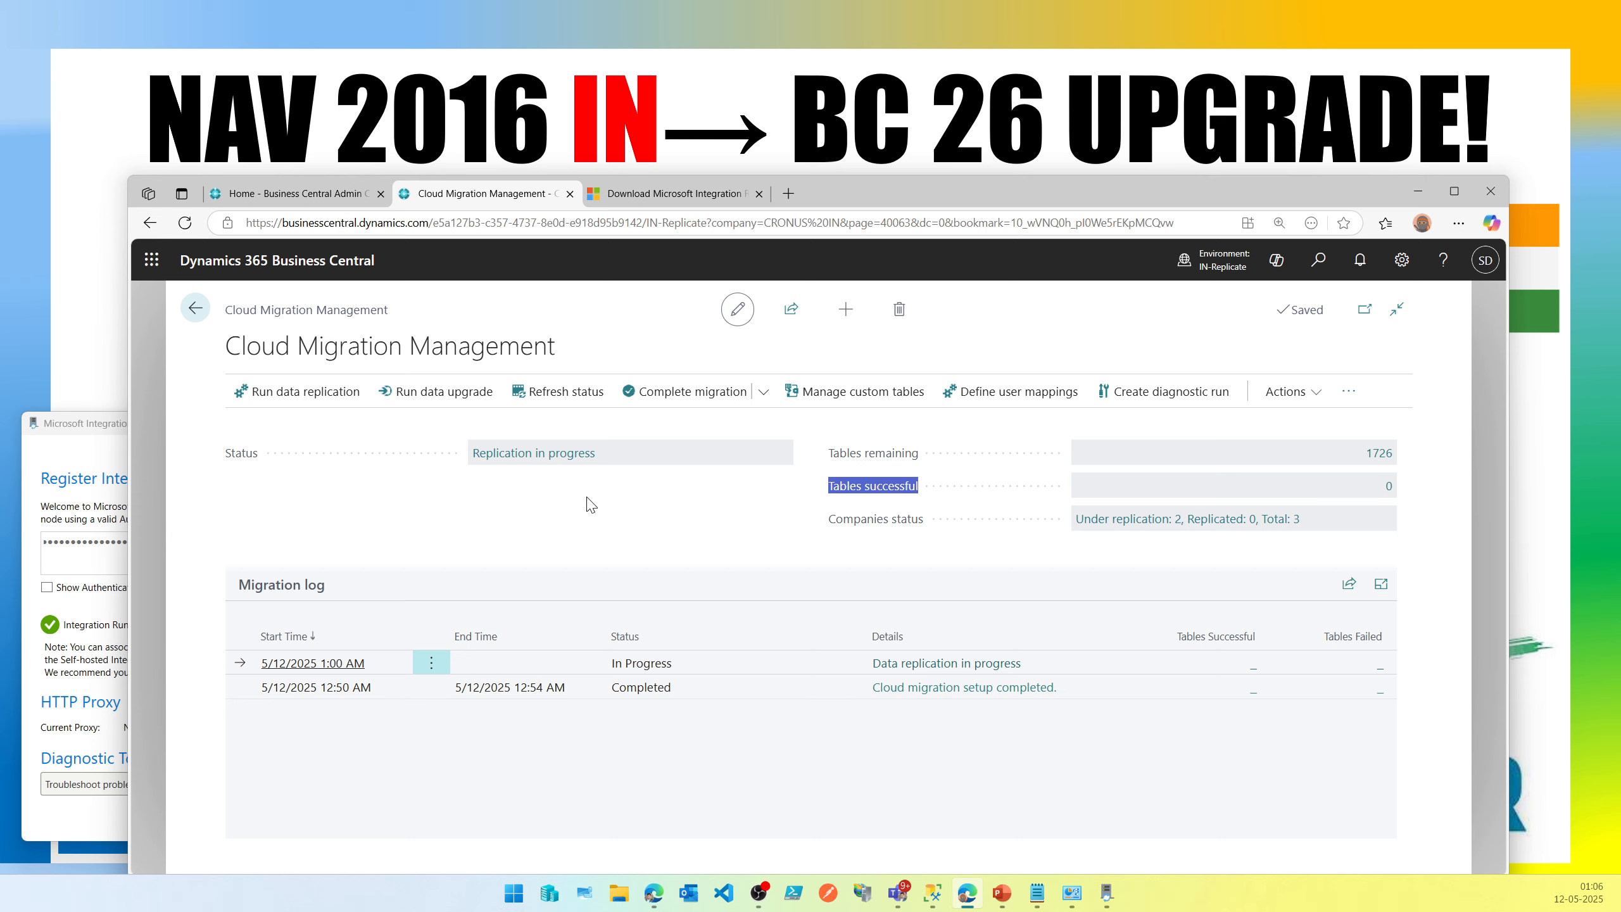
{"action": "left_click", "coordinate": [637, 512]}
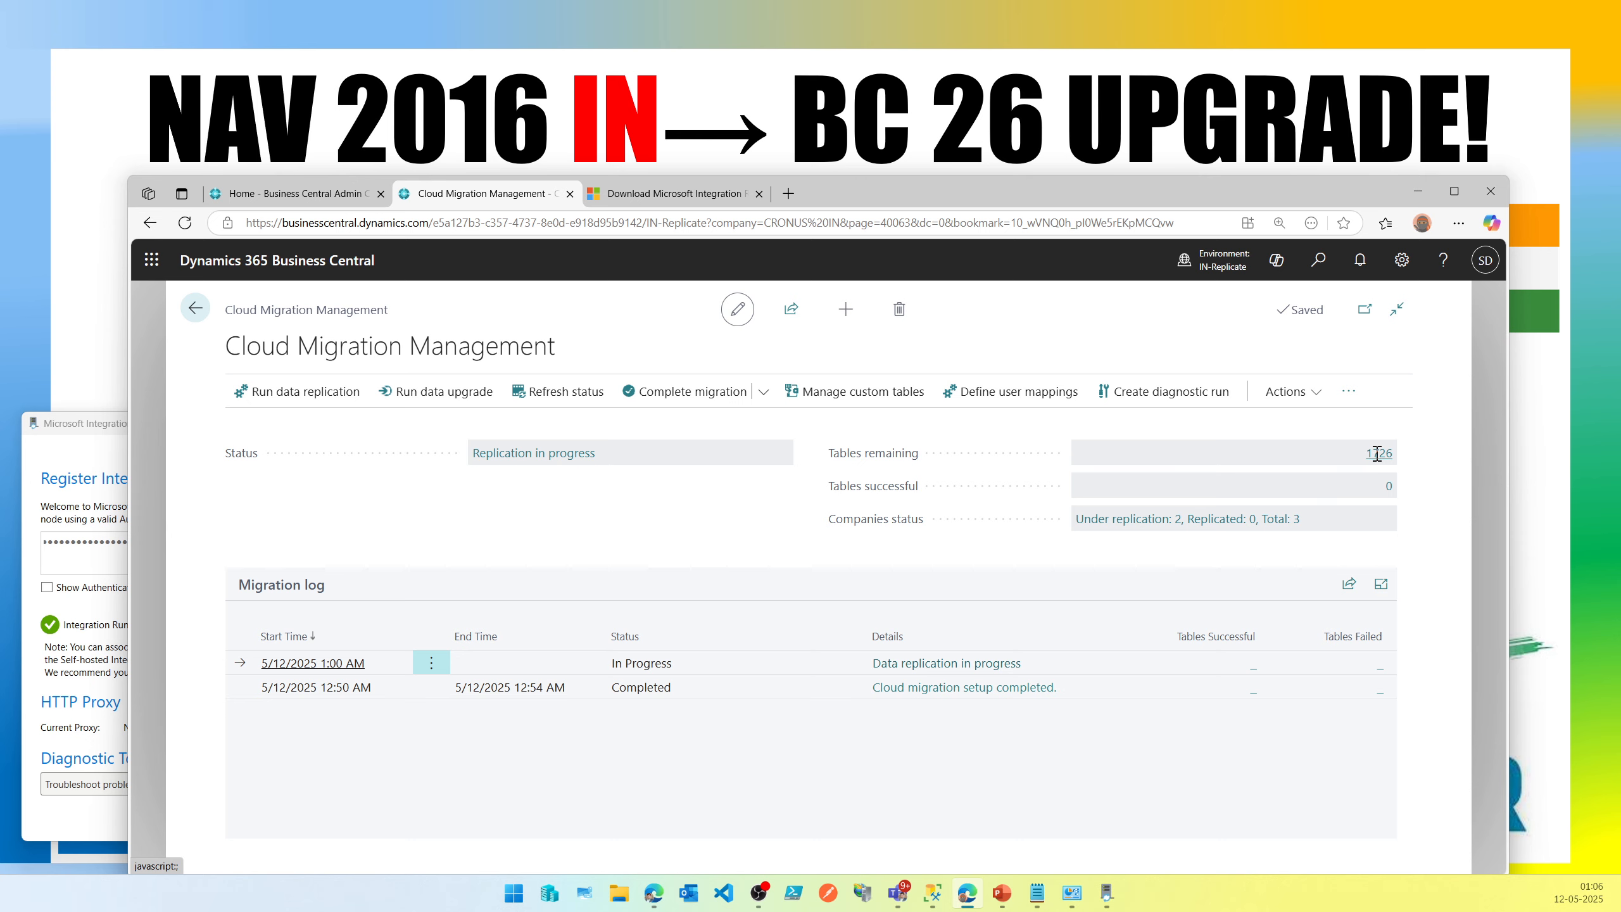
{"action": "left_click", "coordinate": [1378, 454]}
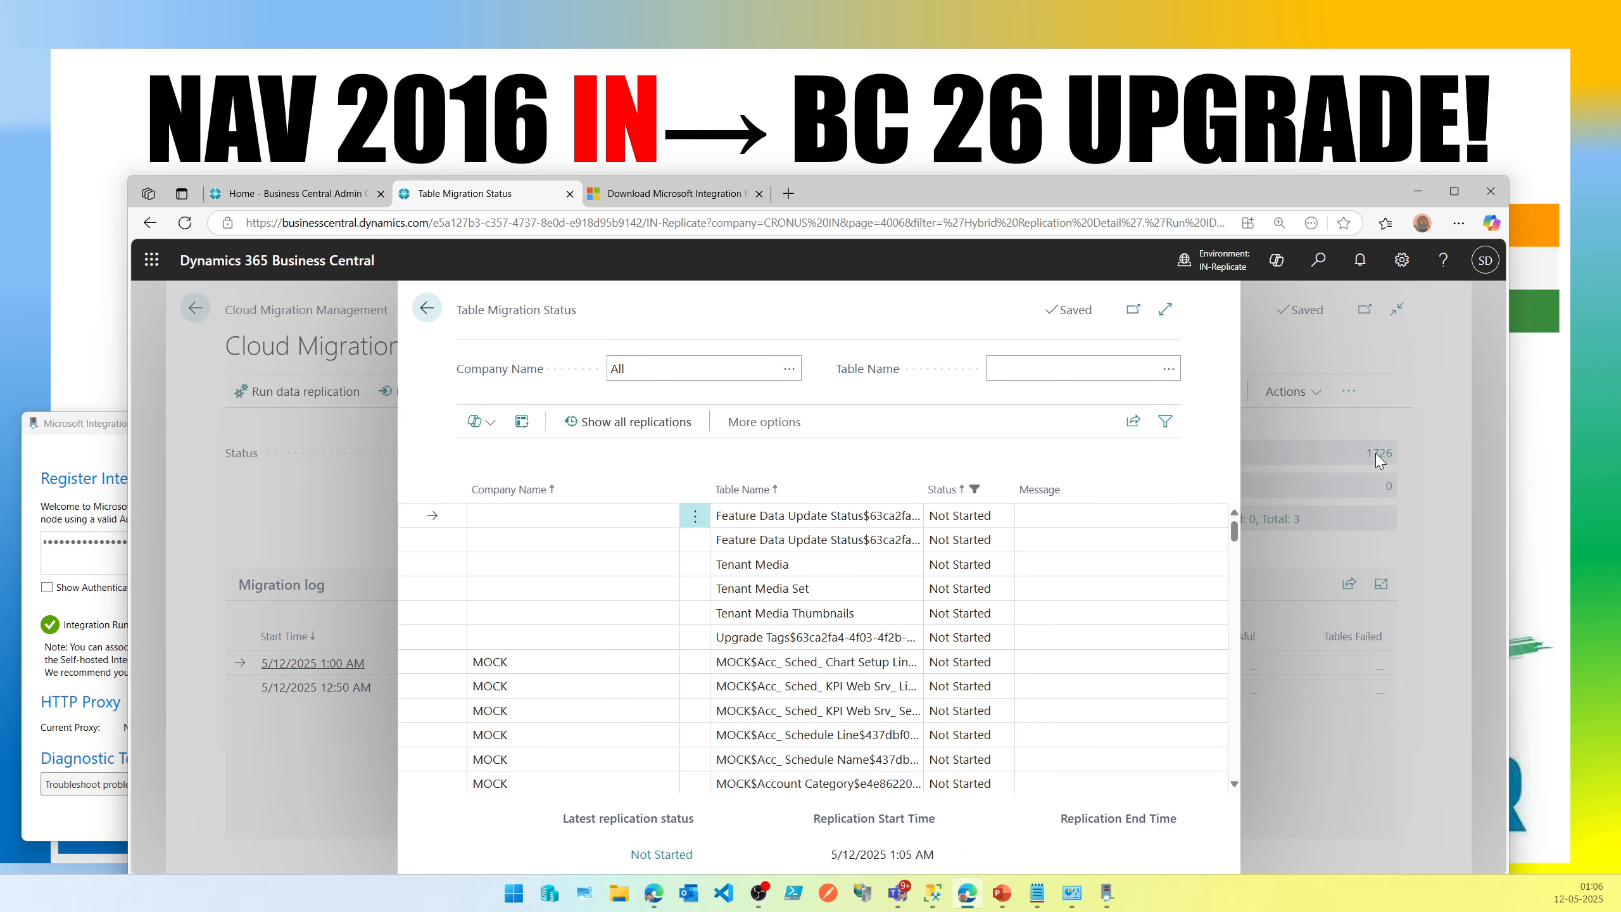
{"action": "left_click", "coordinate": [1162, 316]}
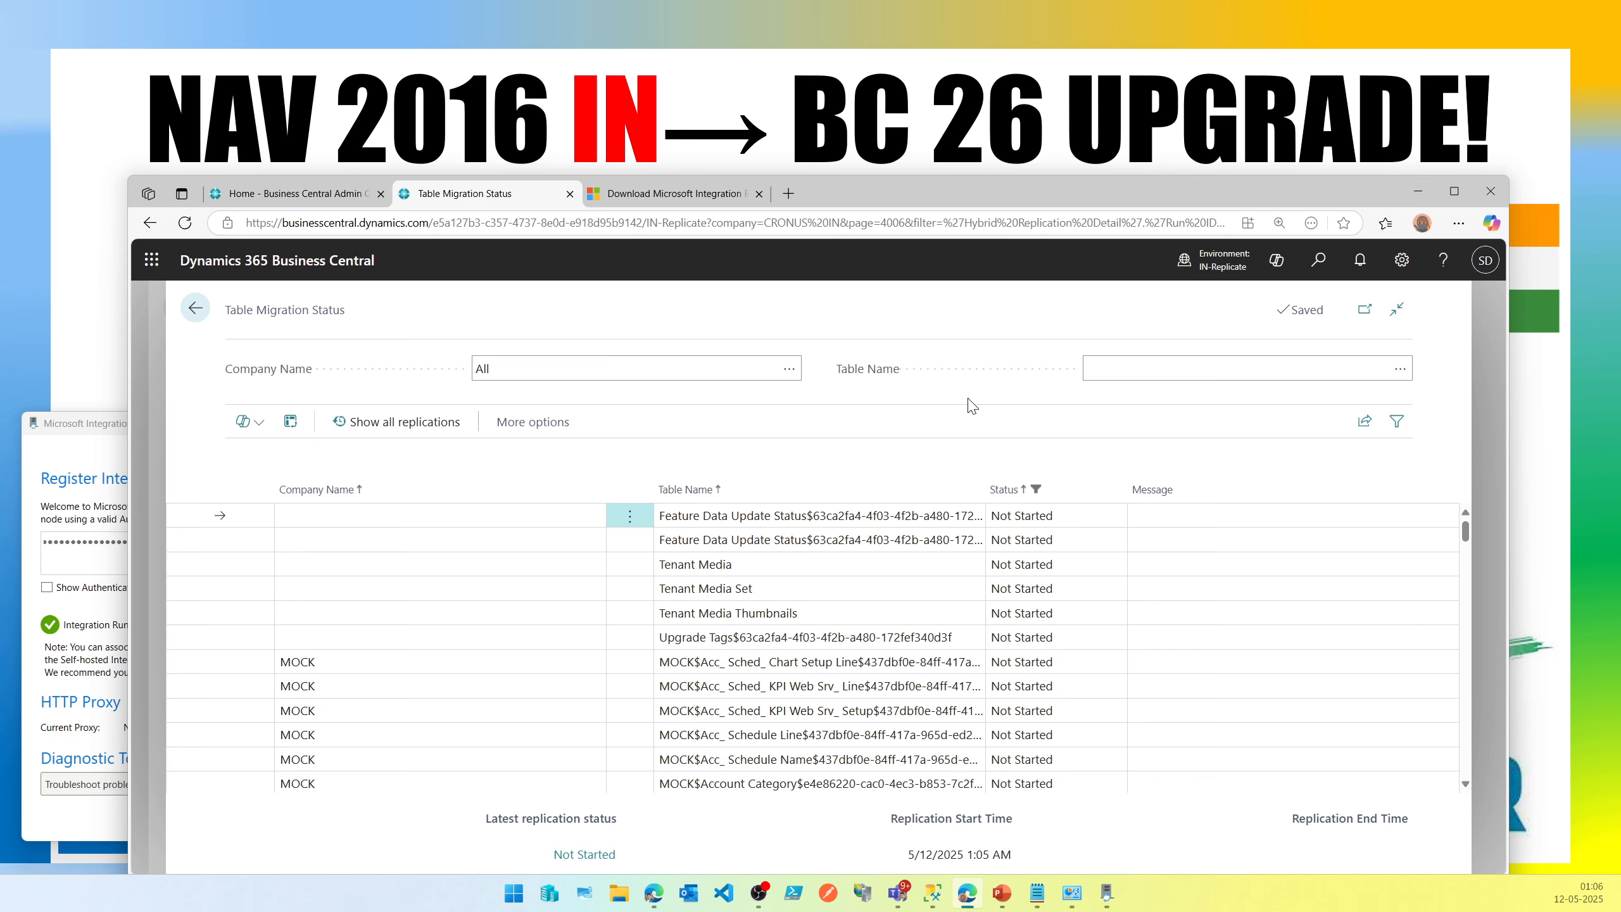
Open the filter pane and limit the Status filter to In Progress only.
{"action": "left_click", "coordinate": [577, 430]}
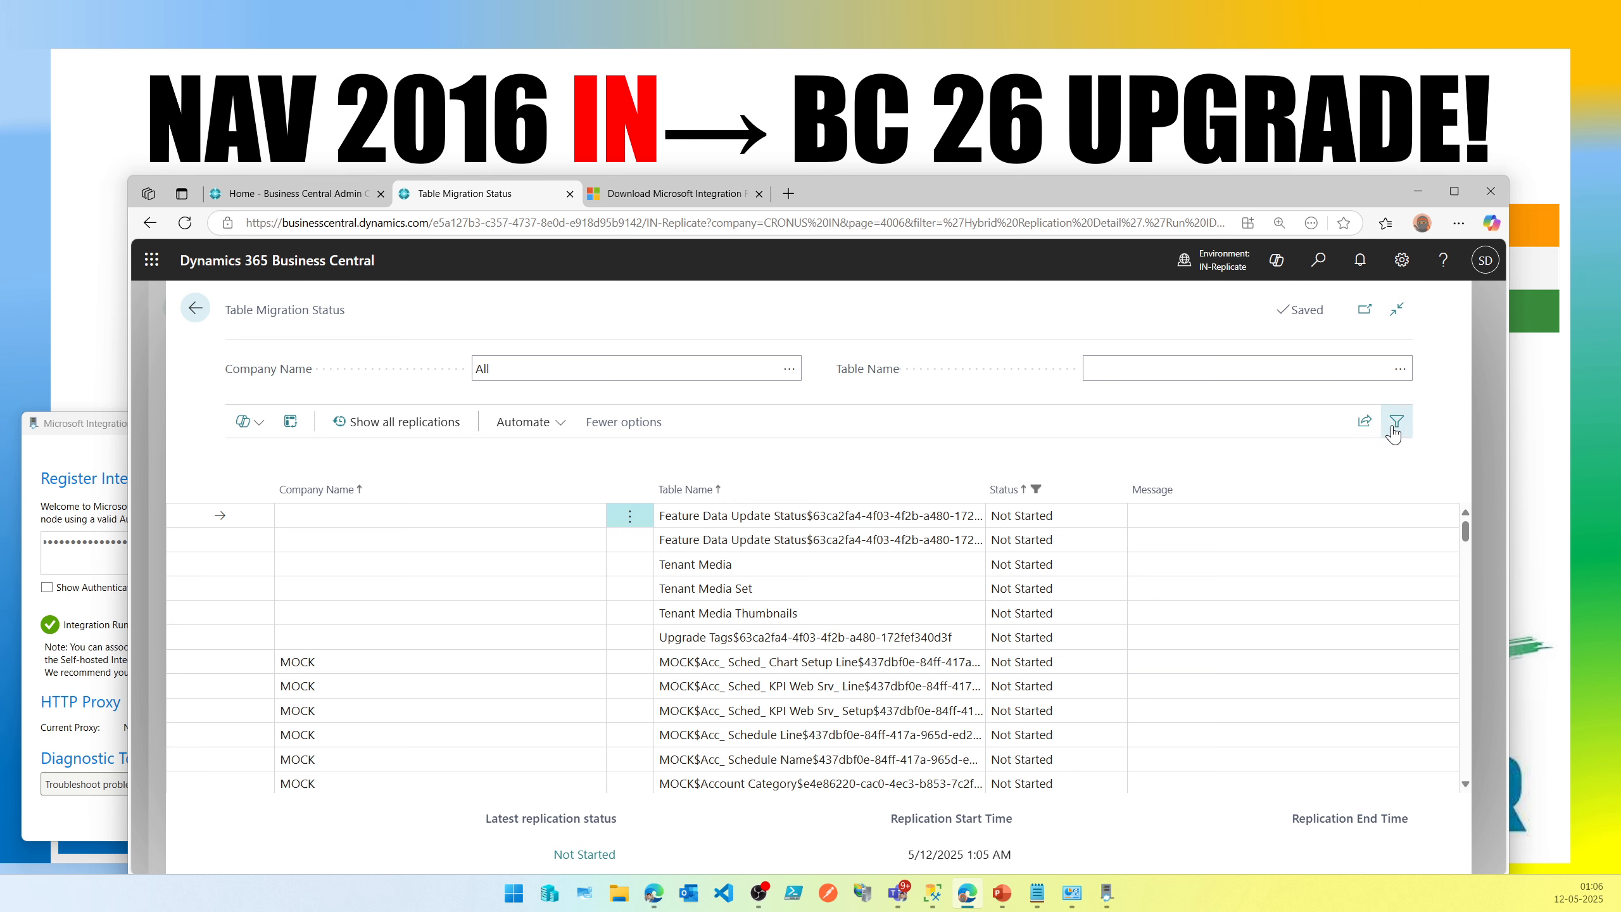
{"action": "left_click", "coordinate": [1395, 423]}
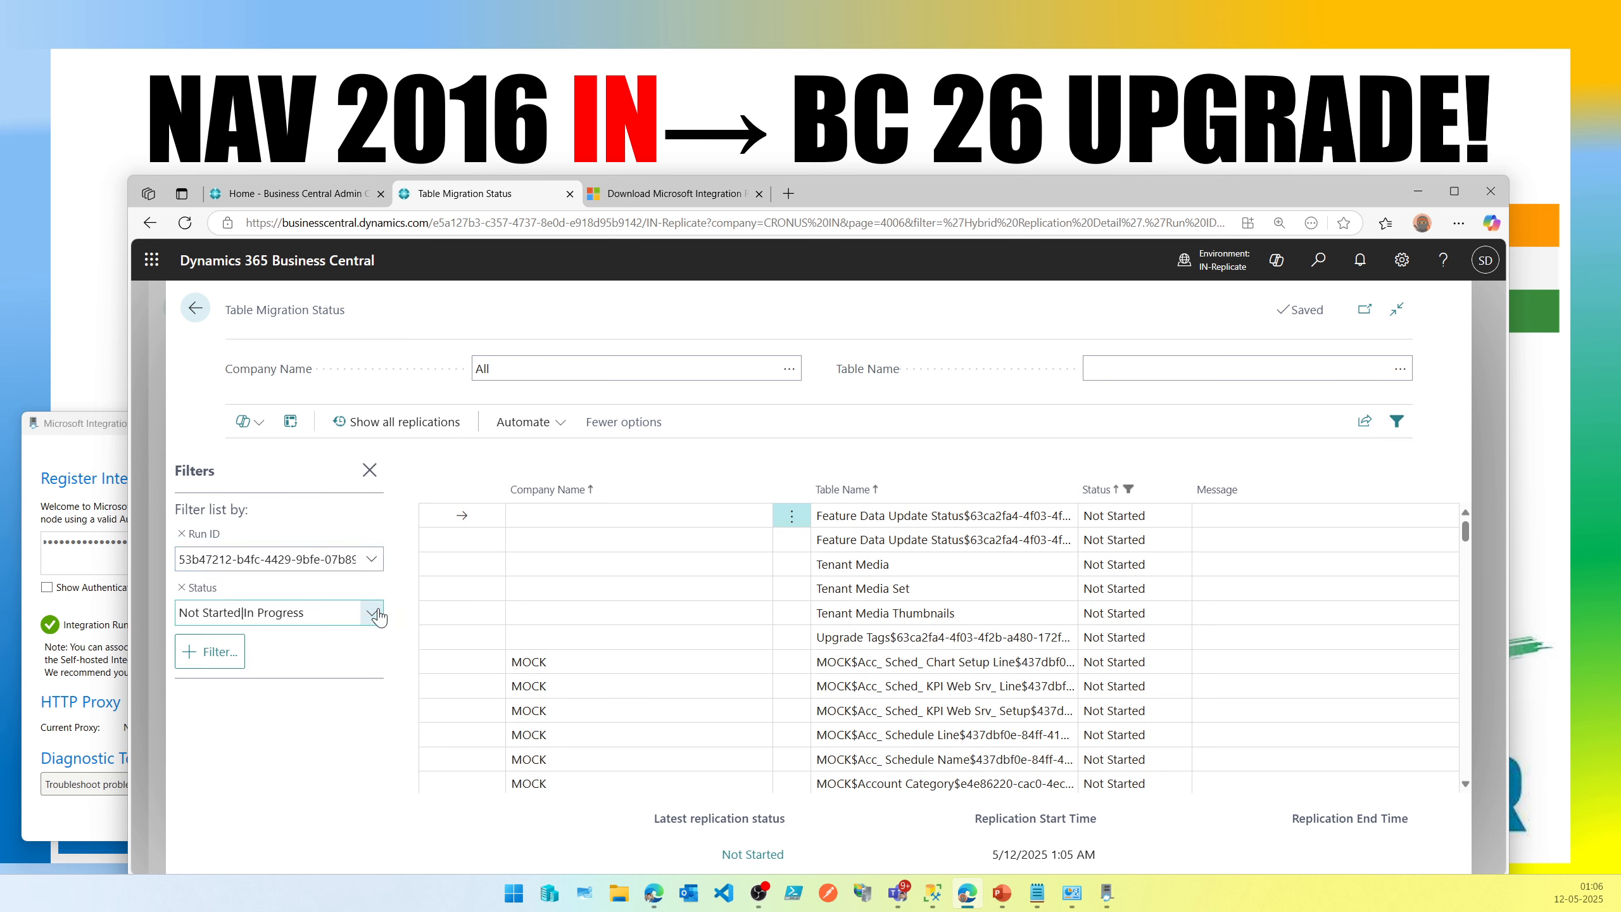
{"action": "left_click", "coordinate": [372, 613]}
{"action": "left_click", "coordinate": [264, 767]}
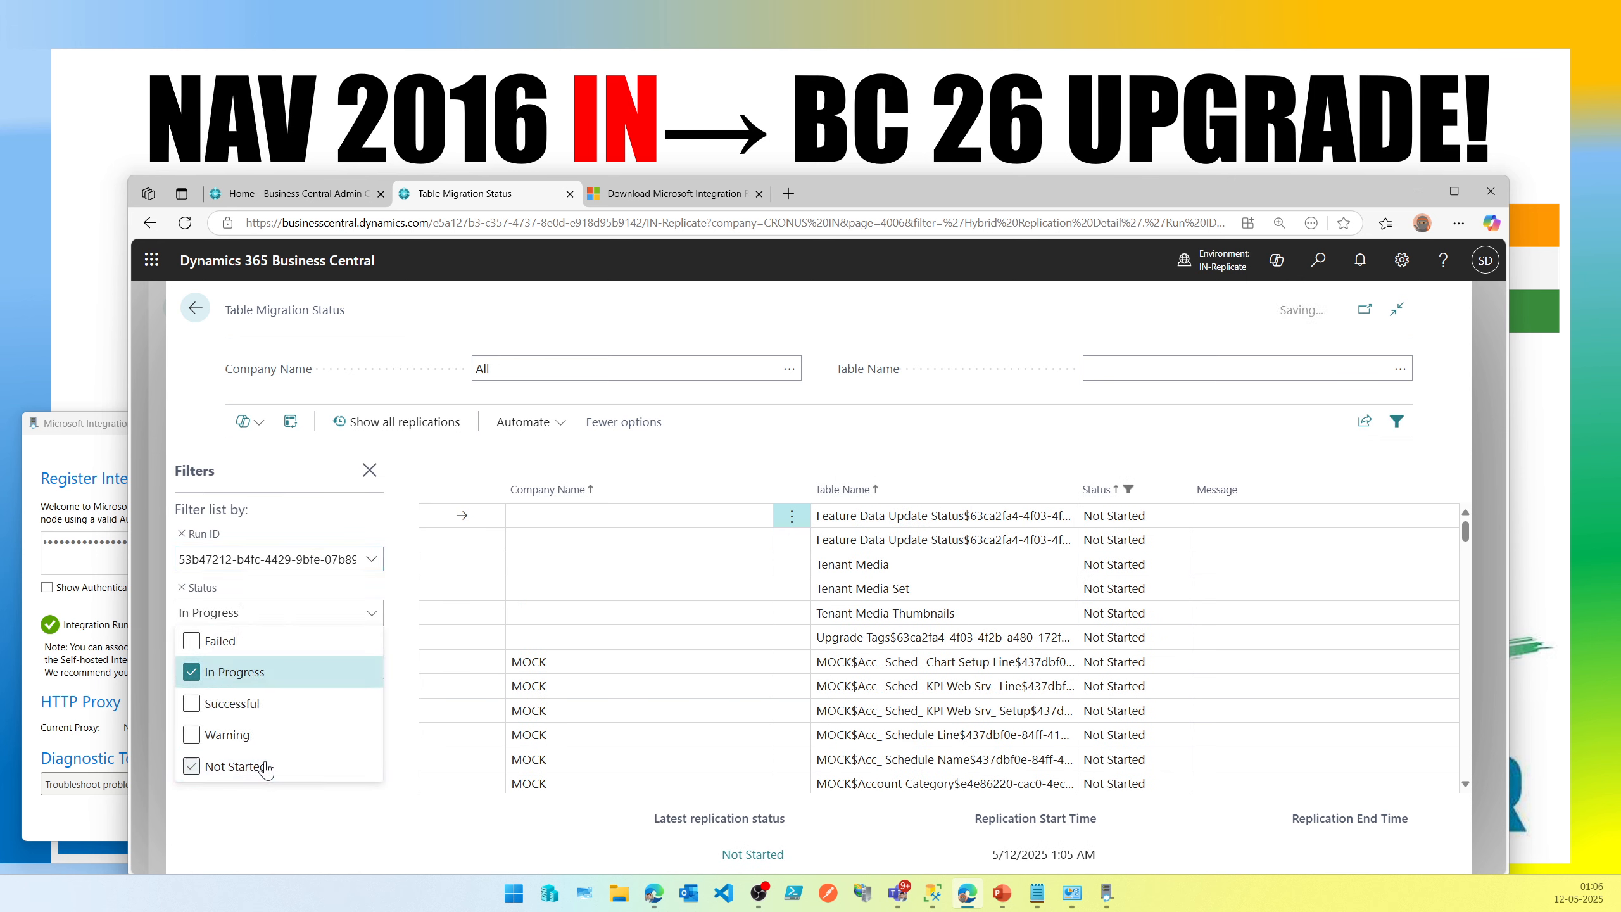
{"action": "left_click", "coordinate": [313, 810]}
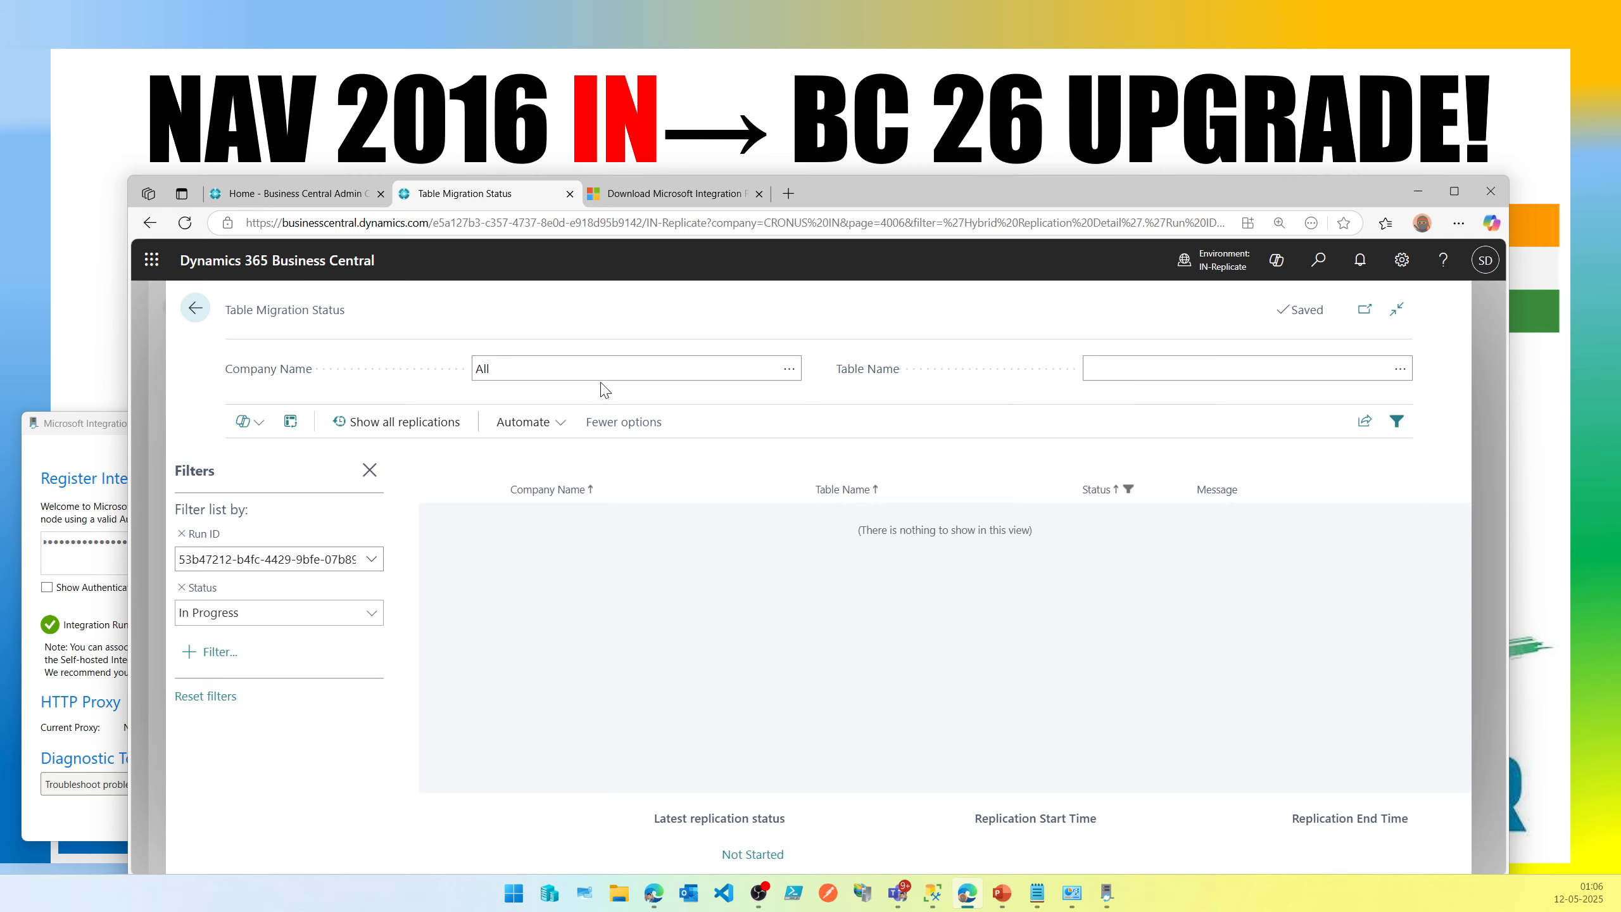
Switch the Run ID filter to run 529ded3b-5b5a-486a-b9c9-4e1e799bbf32, then back to 53b47212-b4fc-4429-9bfe-07b8965f920f.
{"action": "left_click", "coordinate": [377, 559]}
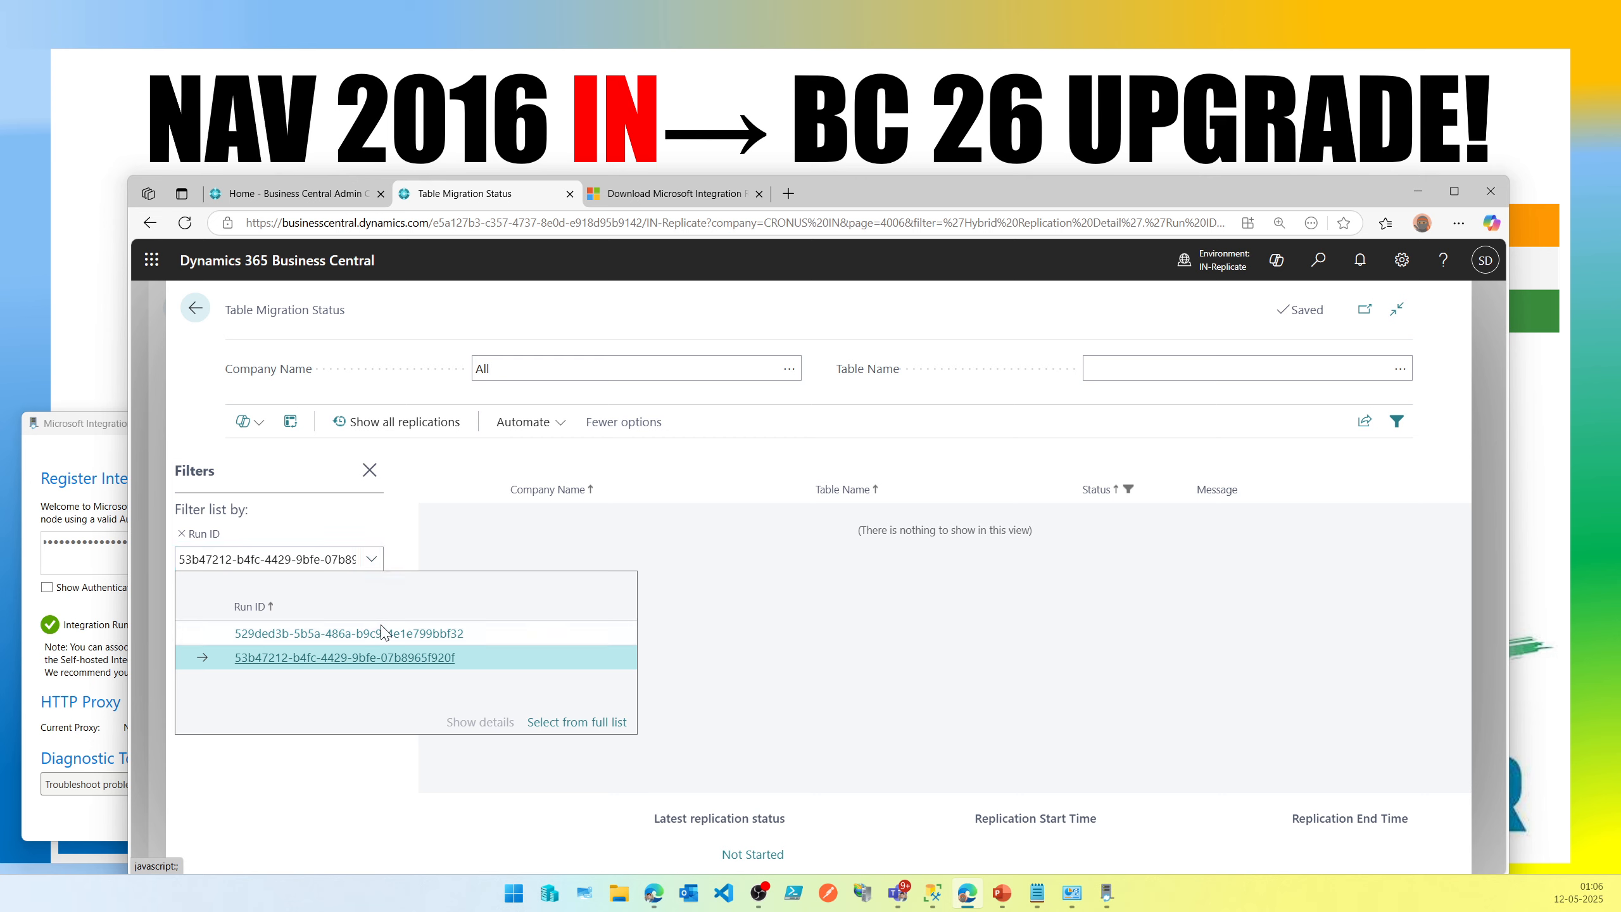
{"action": "key", "text": "Up"}
{"action": "key", "text": "Return"}
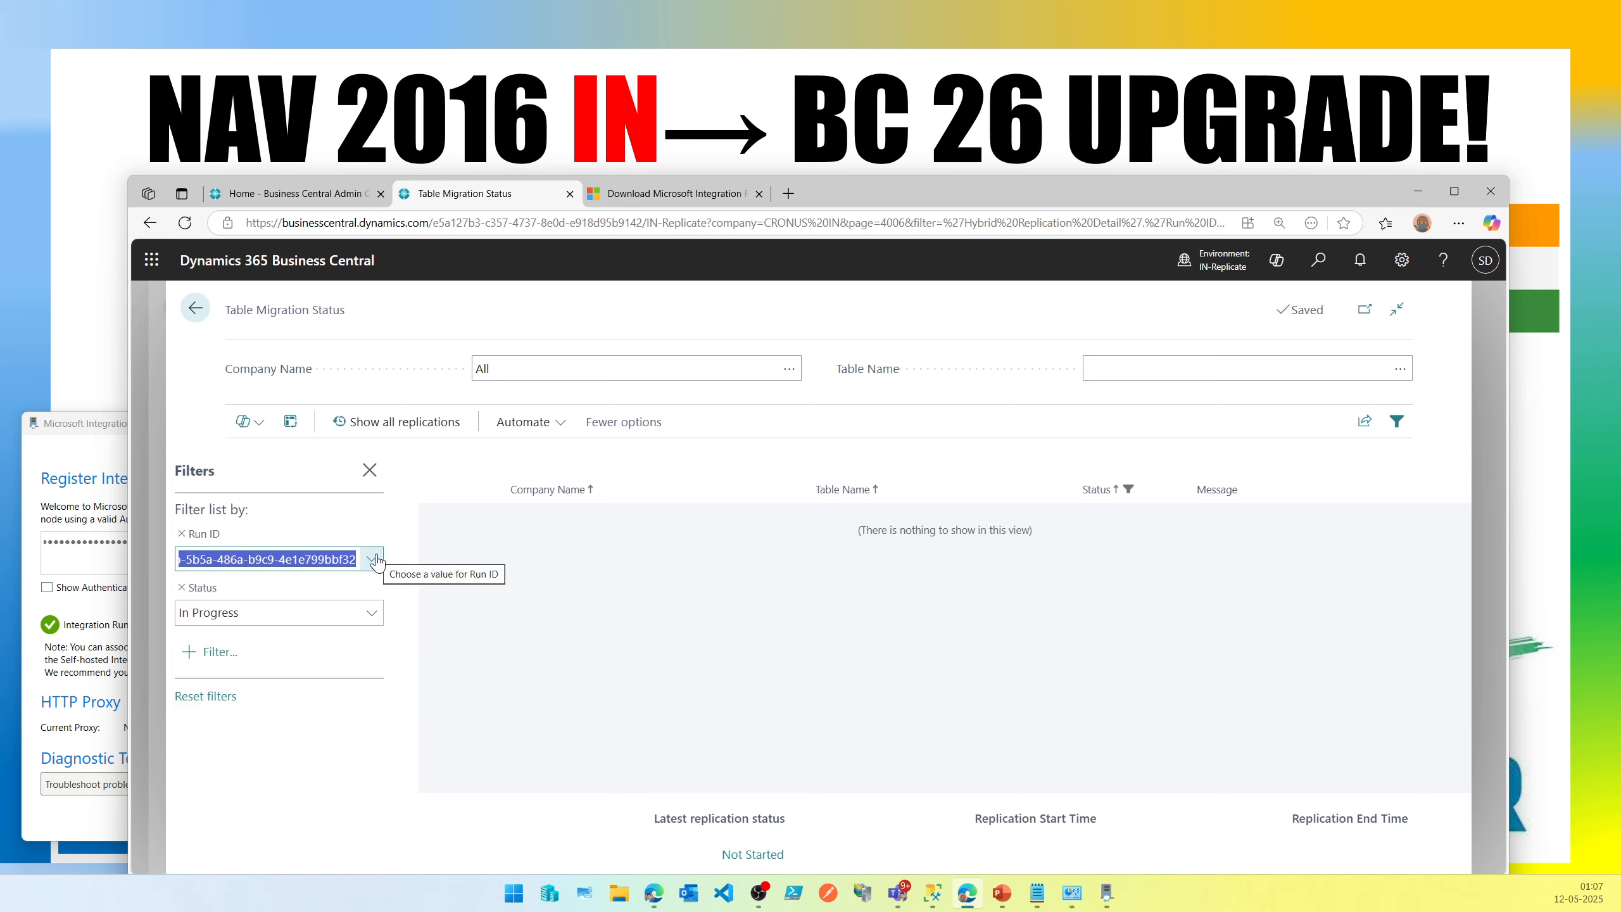
{"action": "left_click", "coordinate": [373, 559]}
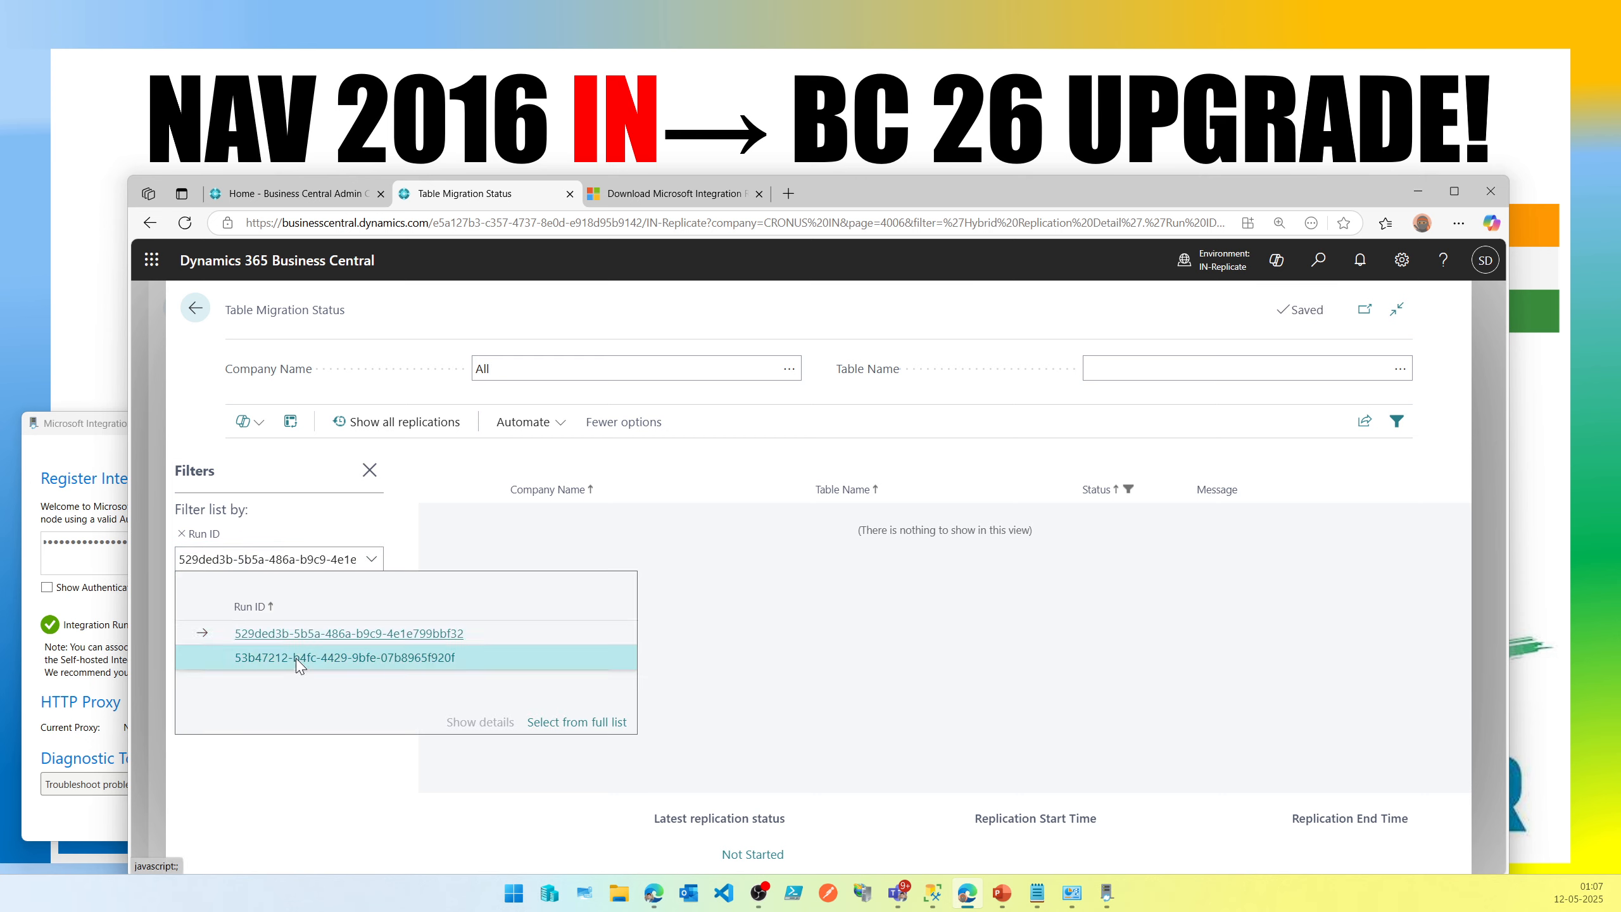
{"action": "left_click", "coordinate": [300, 658]}
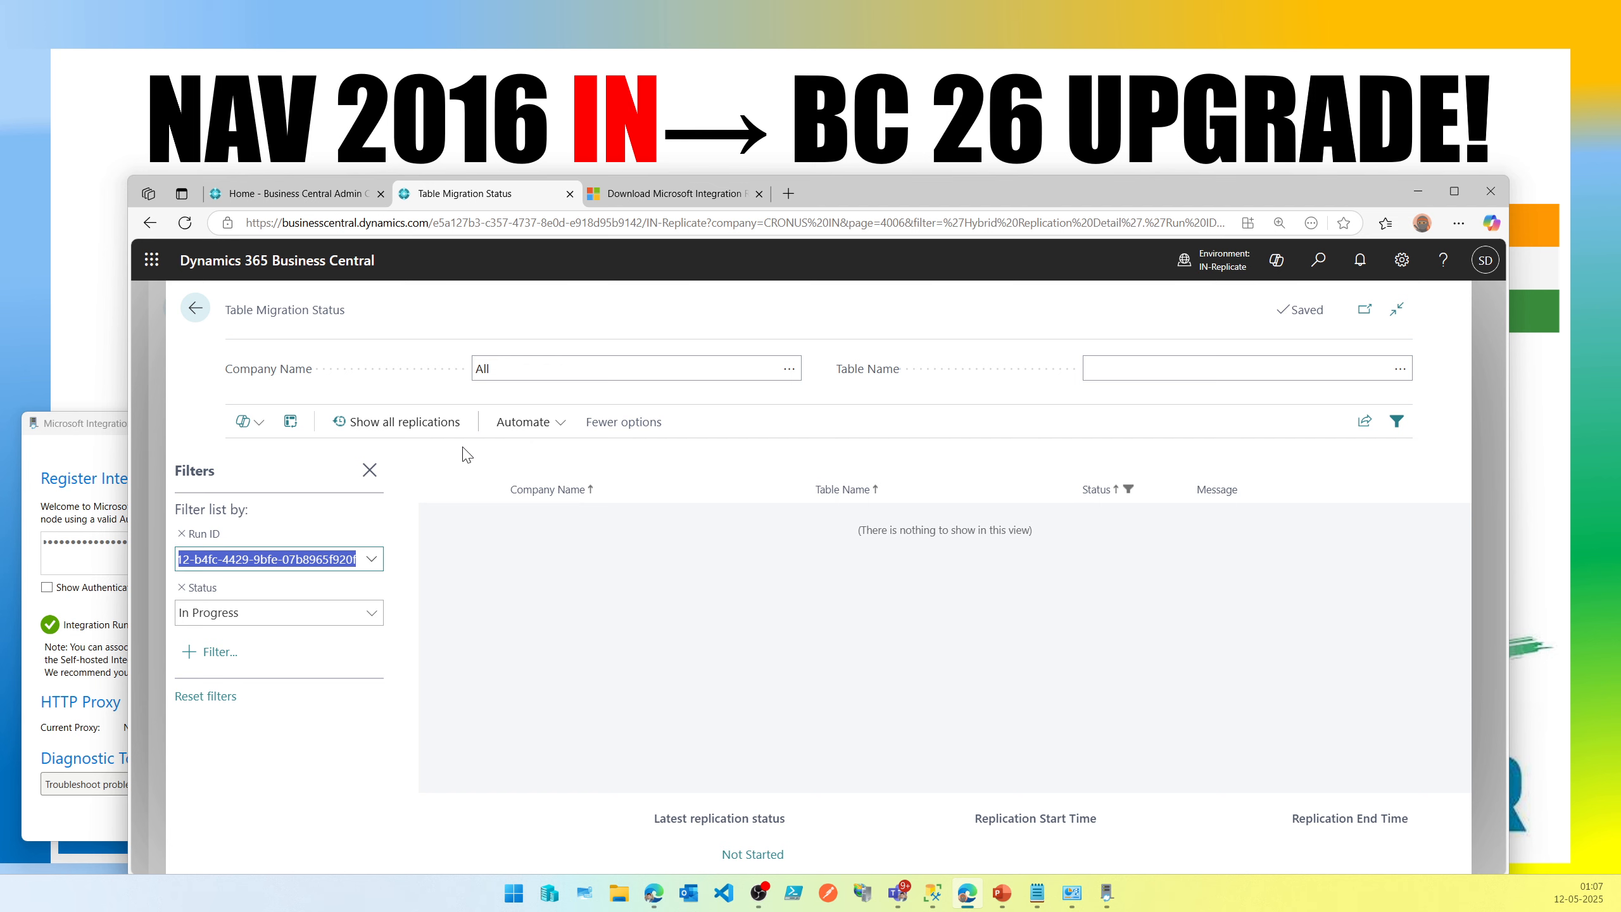
Return to Cloud Migration Management and refresh the replication status.
{"action": "left_click", "coordinate": [195, 308]}
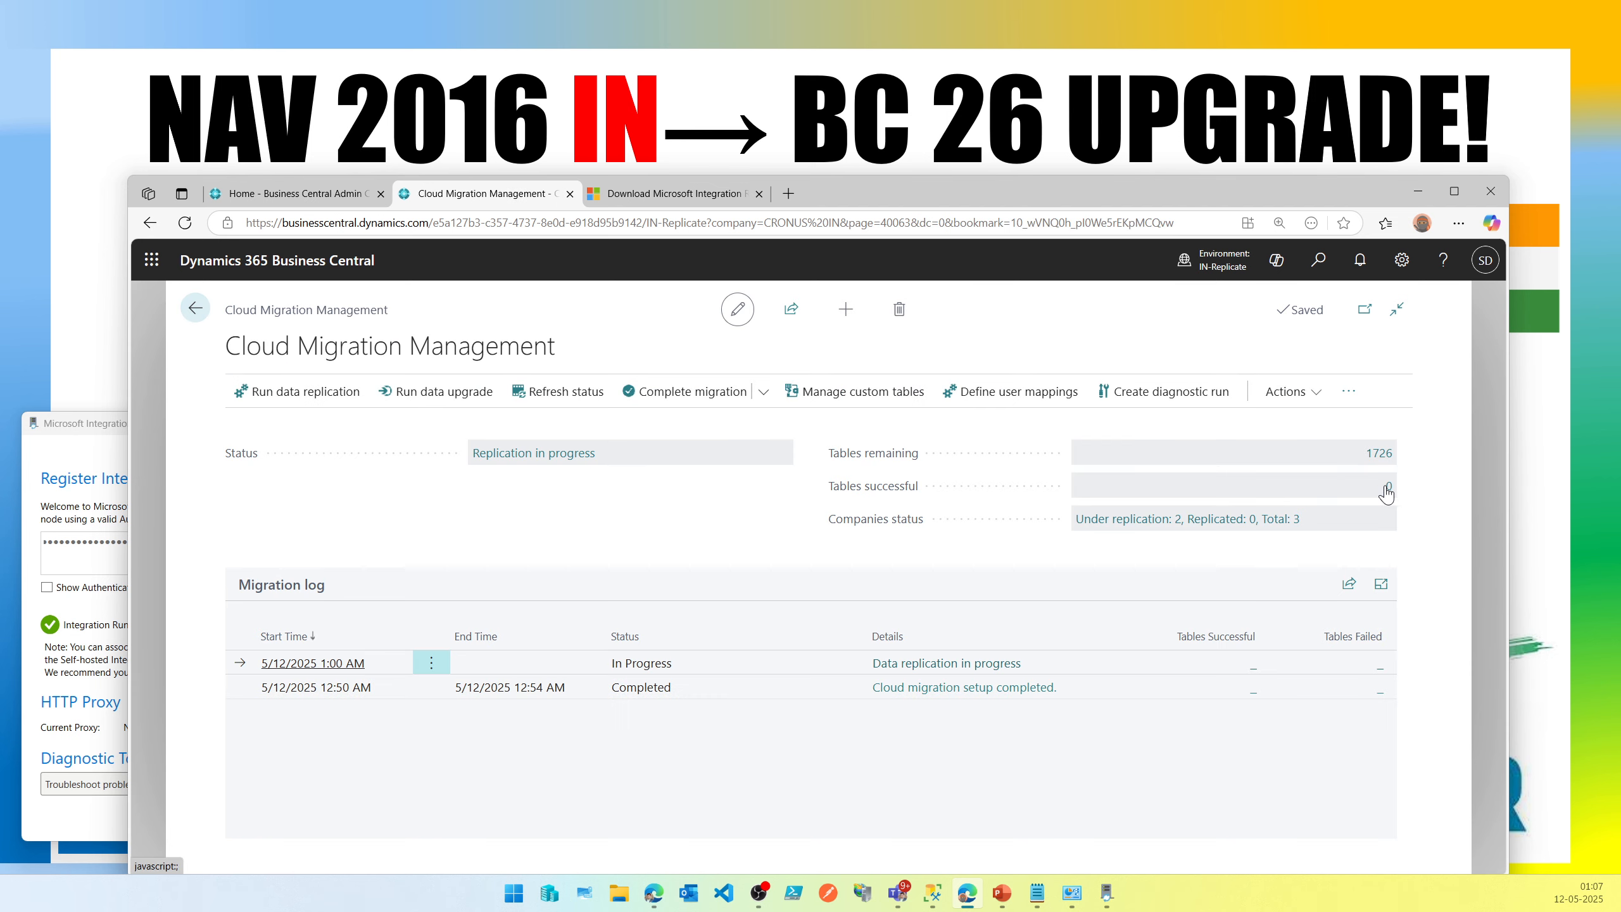
{"action": "left_click", "coordinate": [580, 400]}
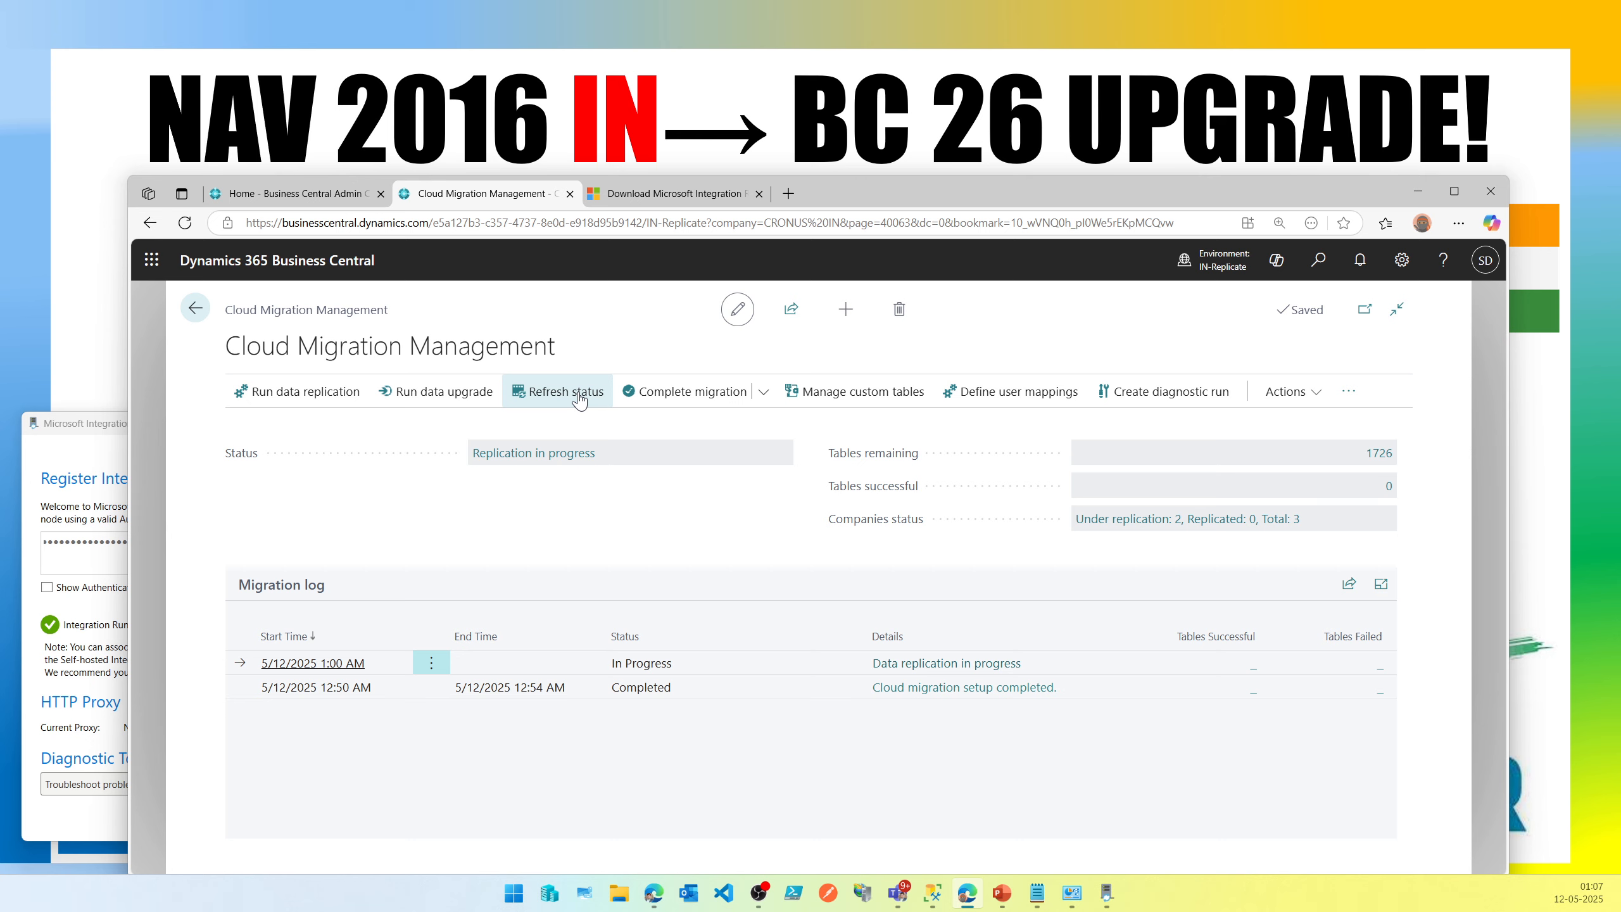
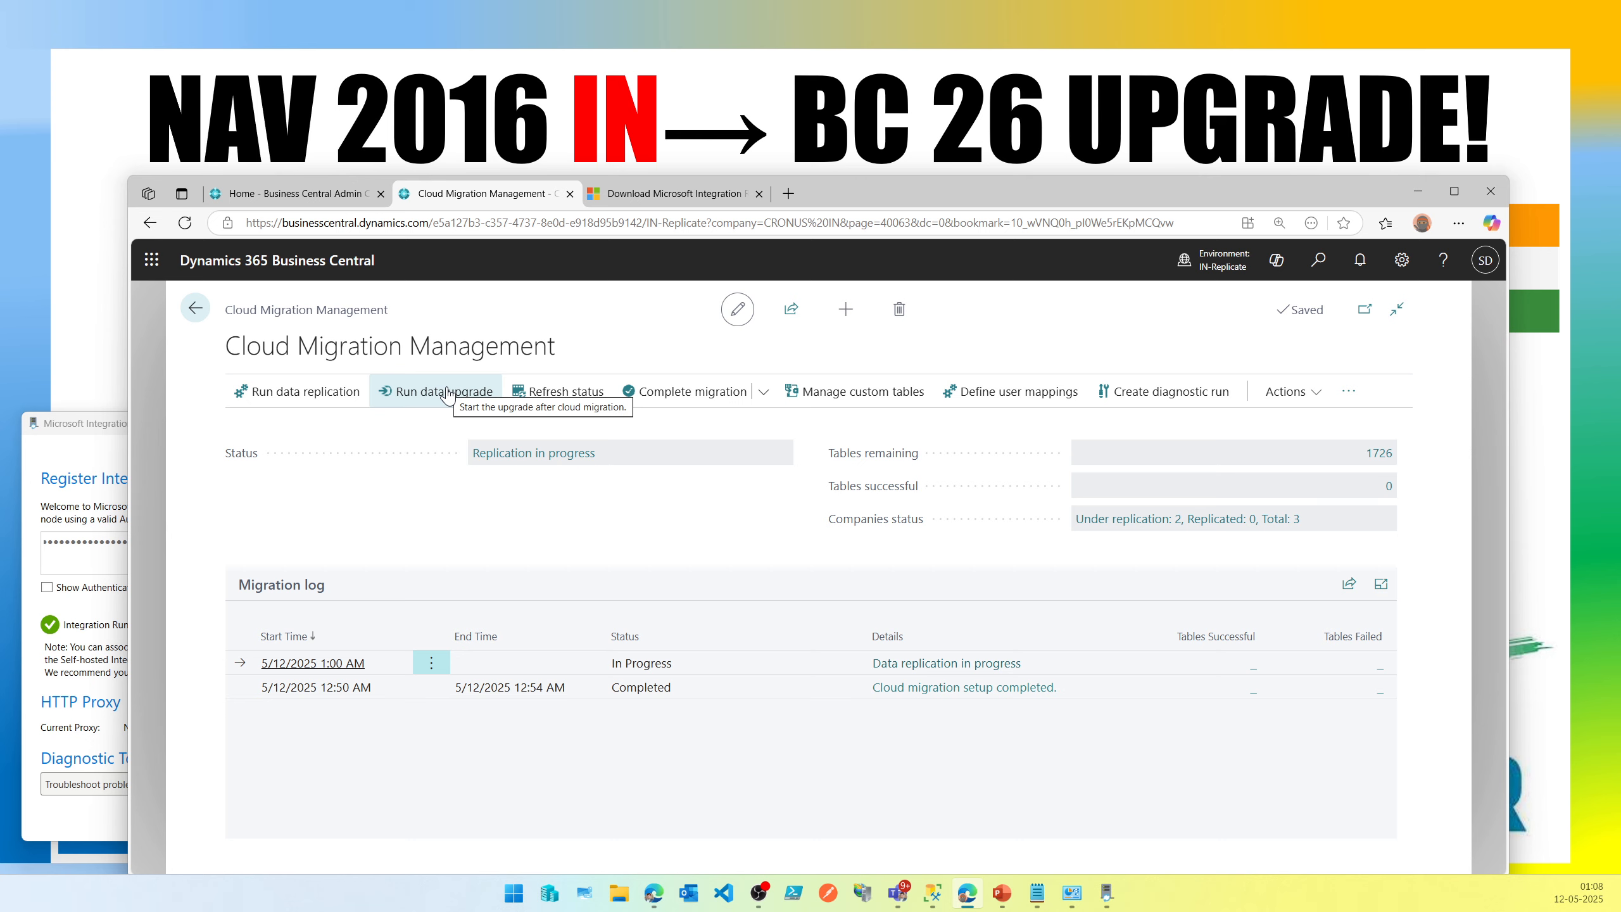
Refresh the replication status and open the successful tables overview to compare source and target record counts.
{"action": "left_click", "coordinate": [569, 391]}
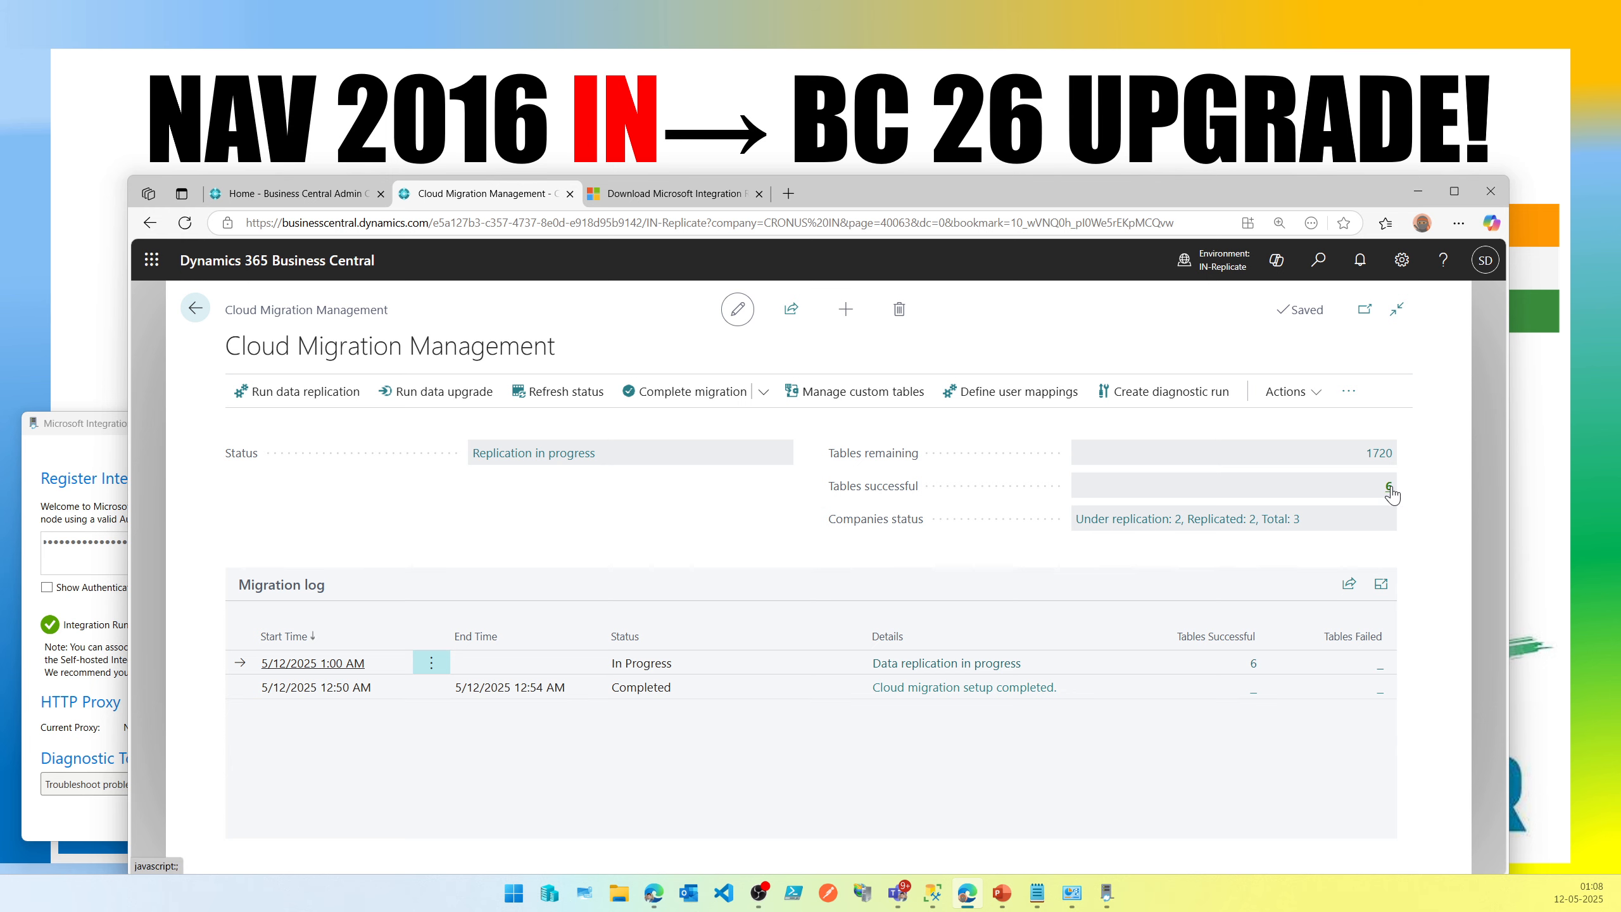
{"action": "left_click", "coordinate": [1390, 488]}
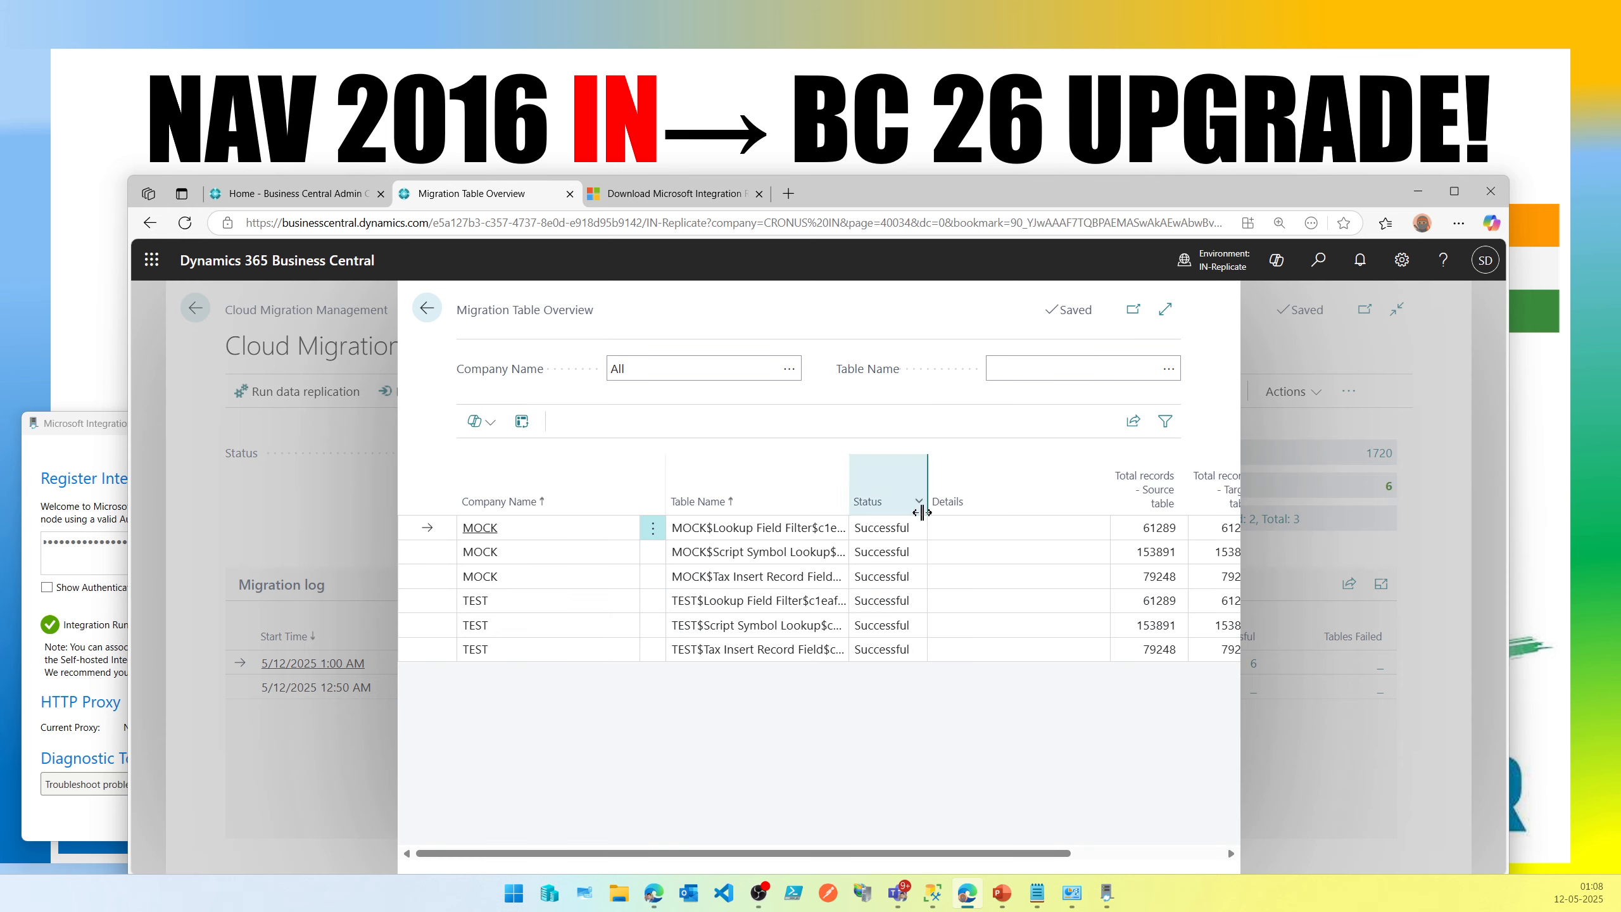
{"action": "left_click_drag", "start_coordinate": [848, 489], "coordinate": [958, 483]}
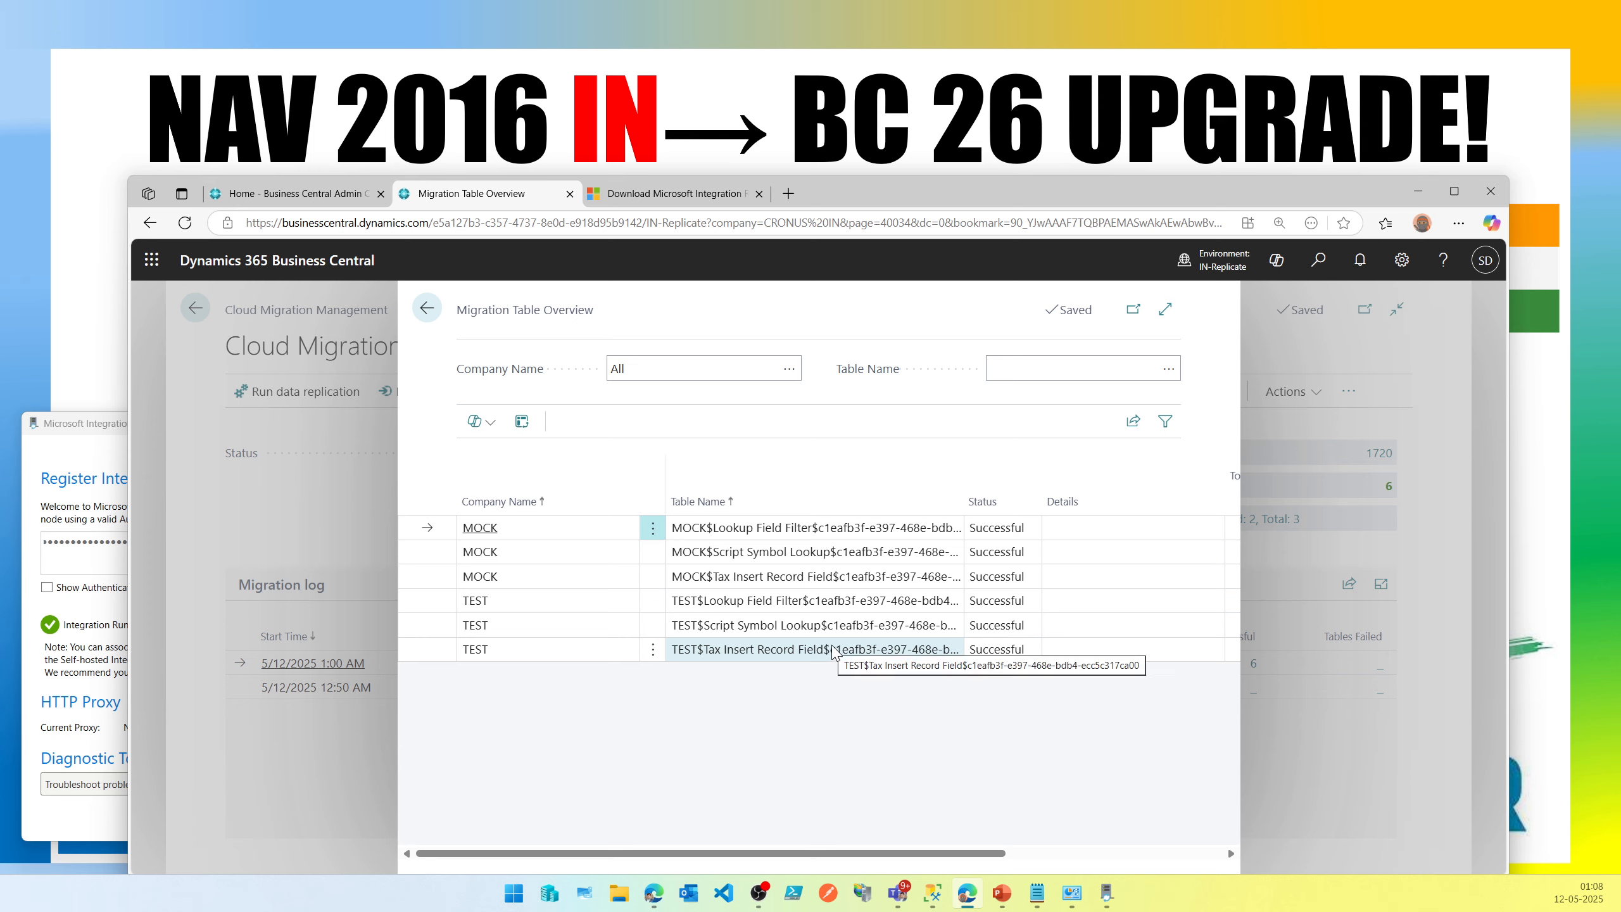
{"action": "left_click", "coordinate": [1029, 854]}
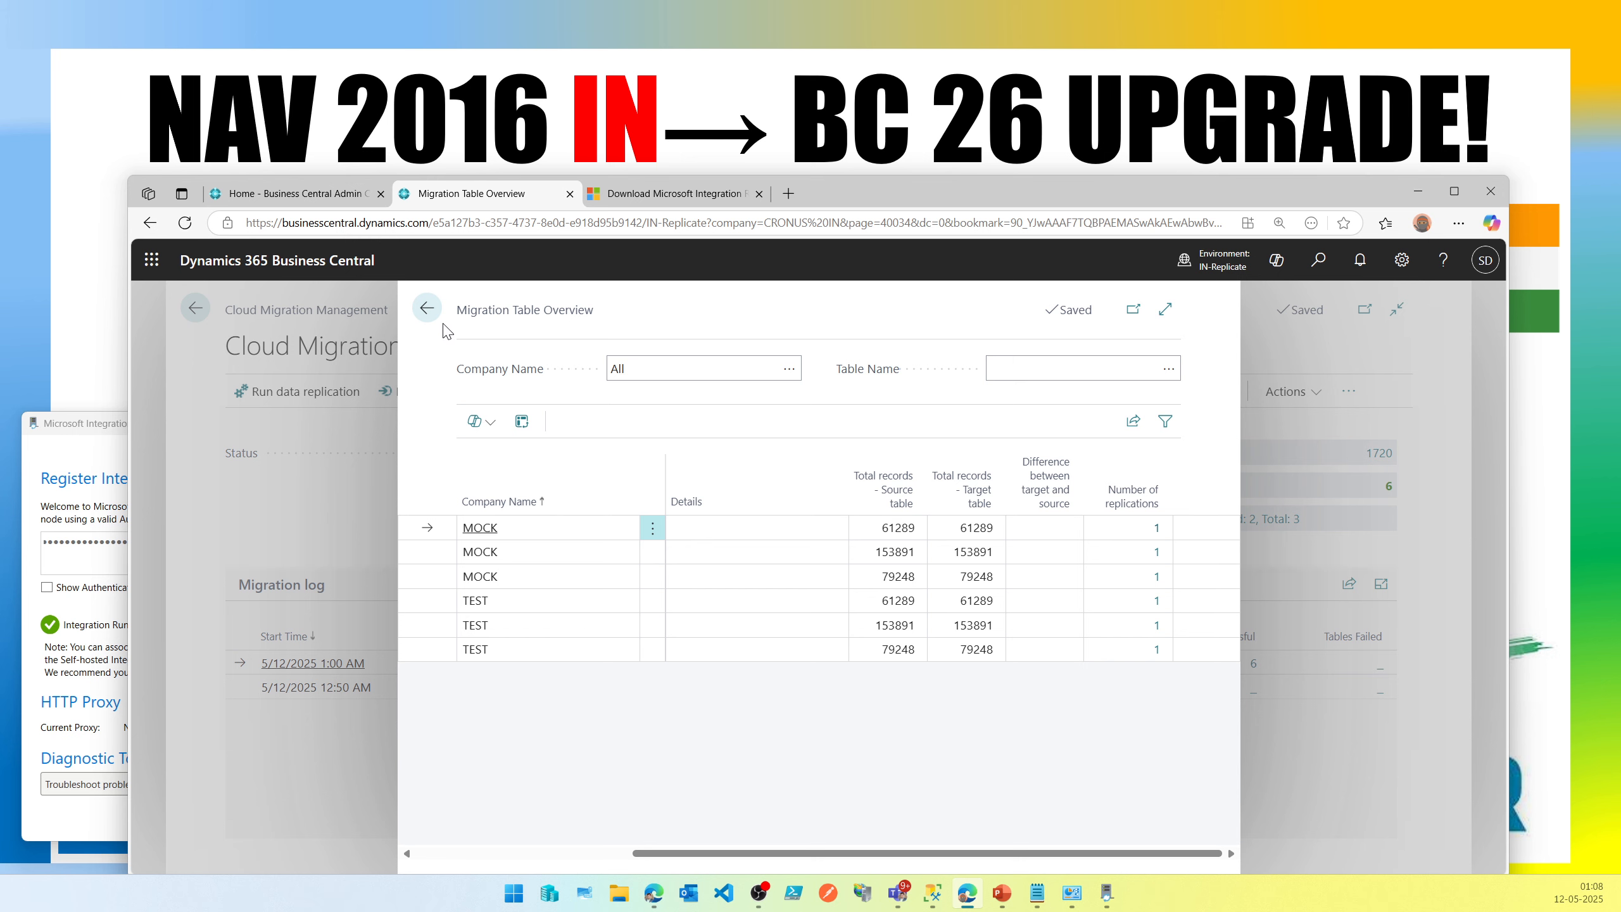
{"action": "left_click", "coordinate": [427, 309]}
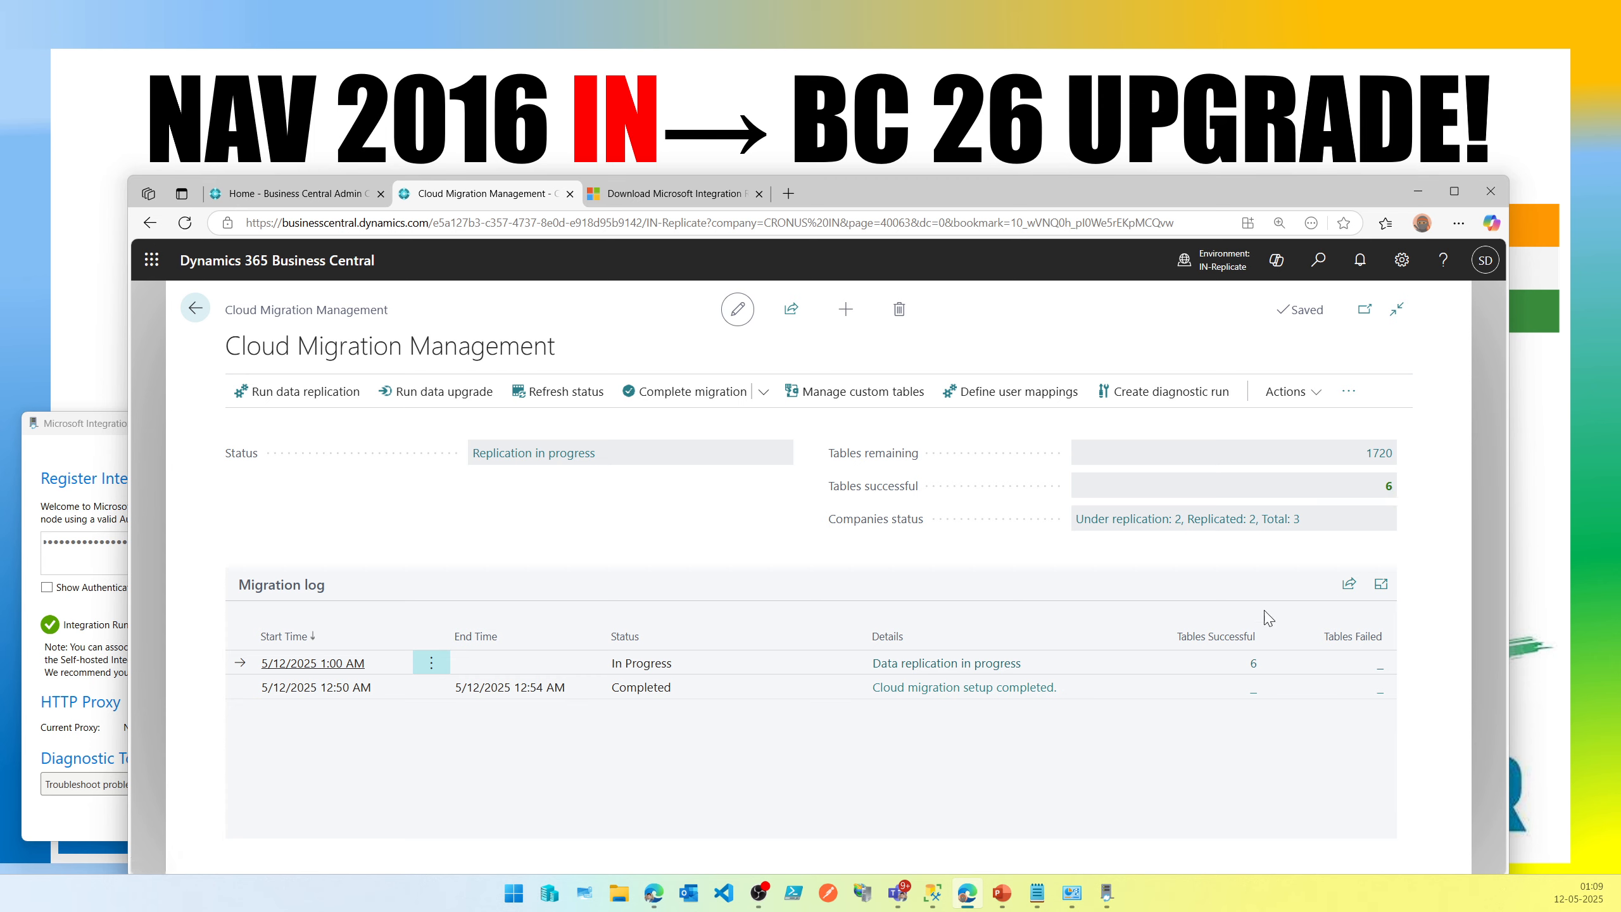
Open the remaining tables list and try each Status filter option, ending with In Progress and Not Started.
{"action": "left_click", "coordinate": [1392, 453]}
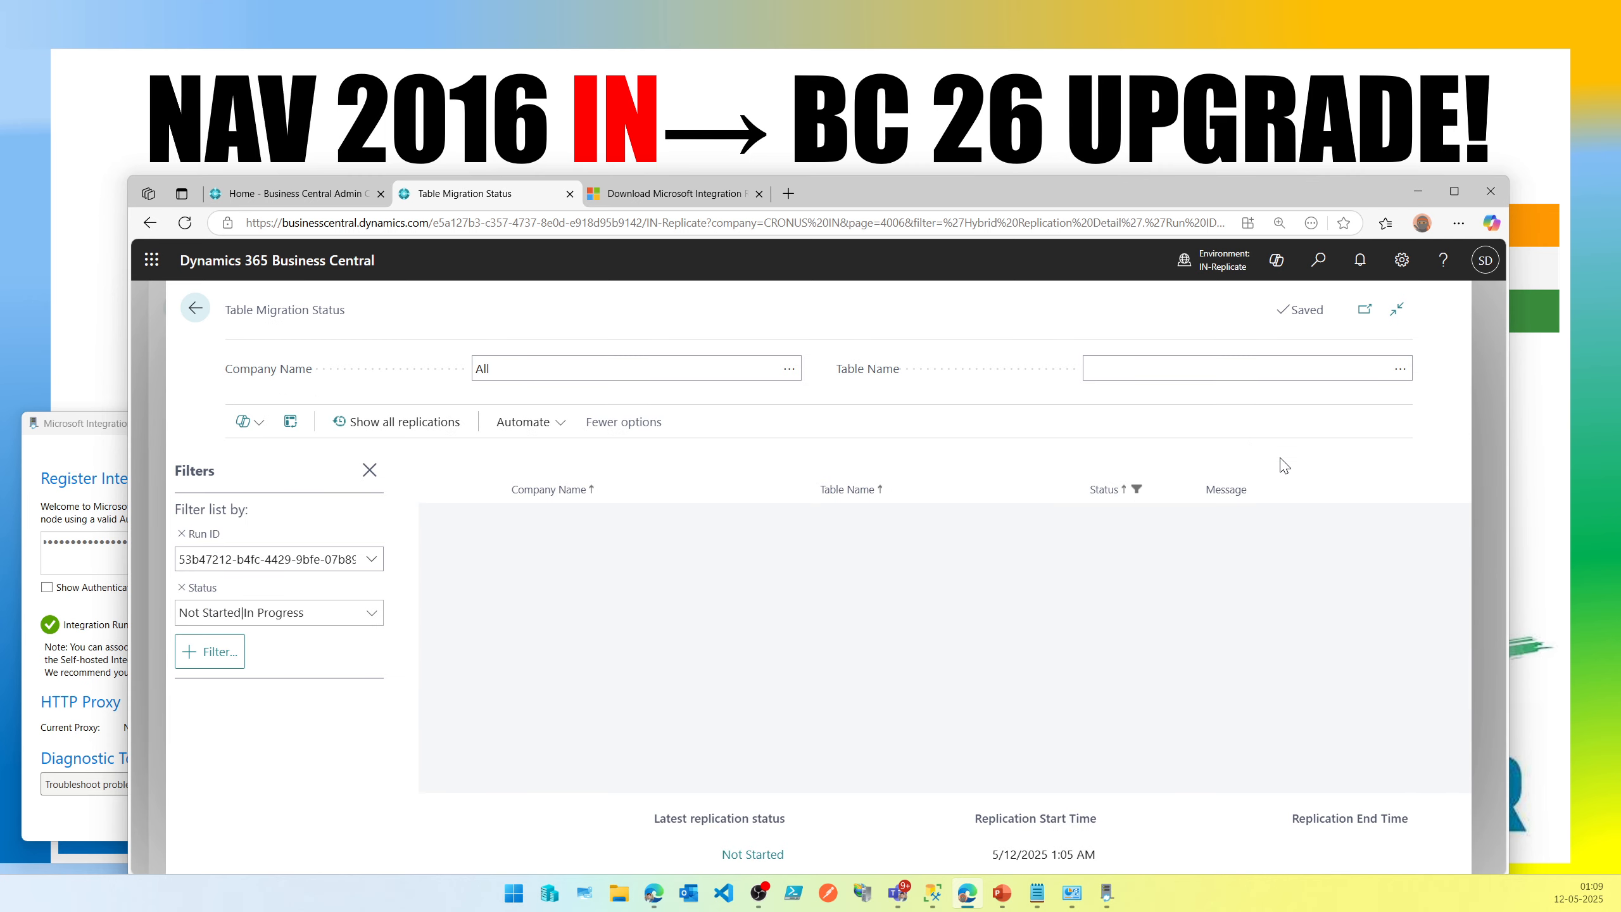
{"action": "left_click", "coordinate": [336, 616]}
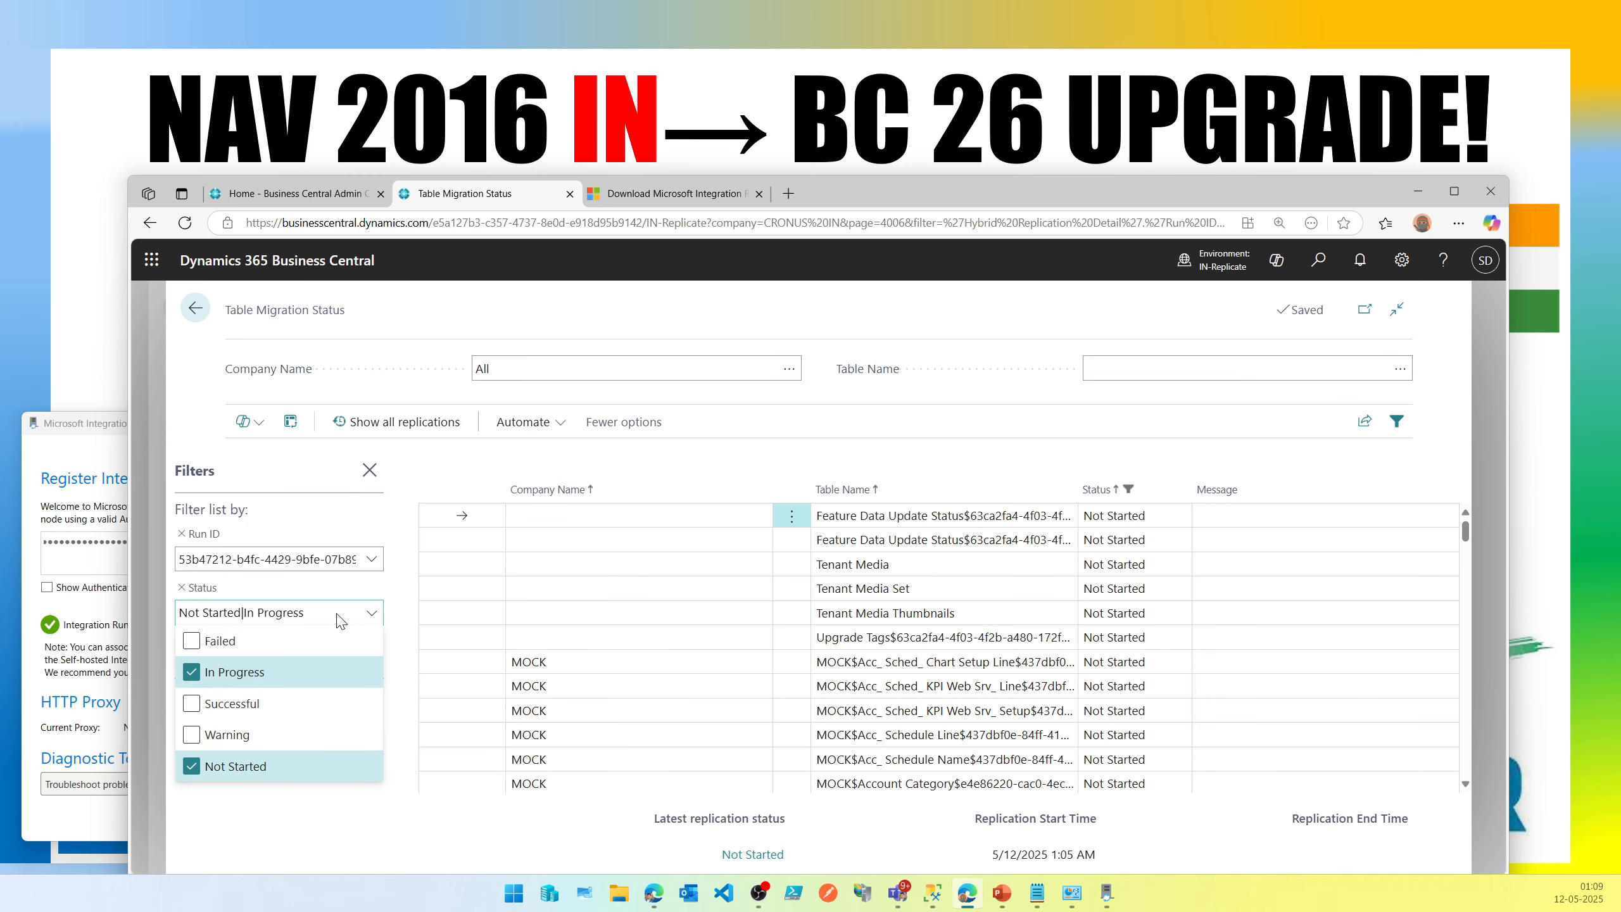
{"action": "left_click", "coordinate": [235, 765]}
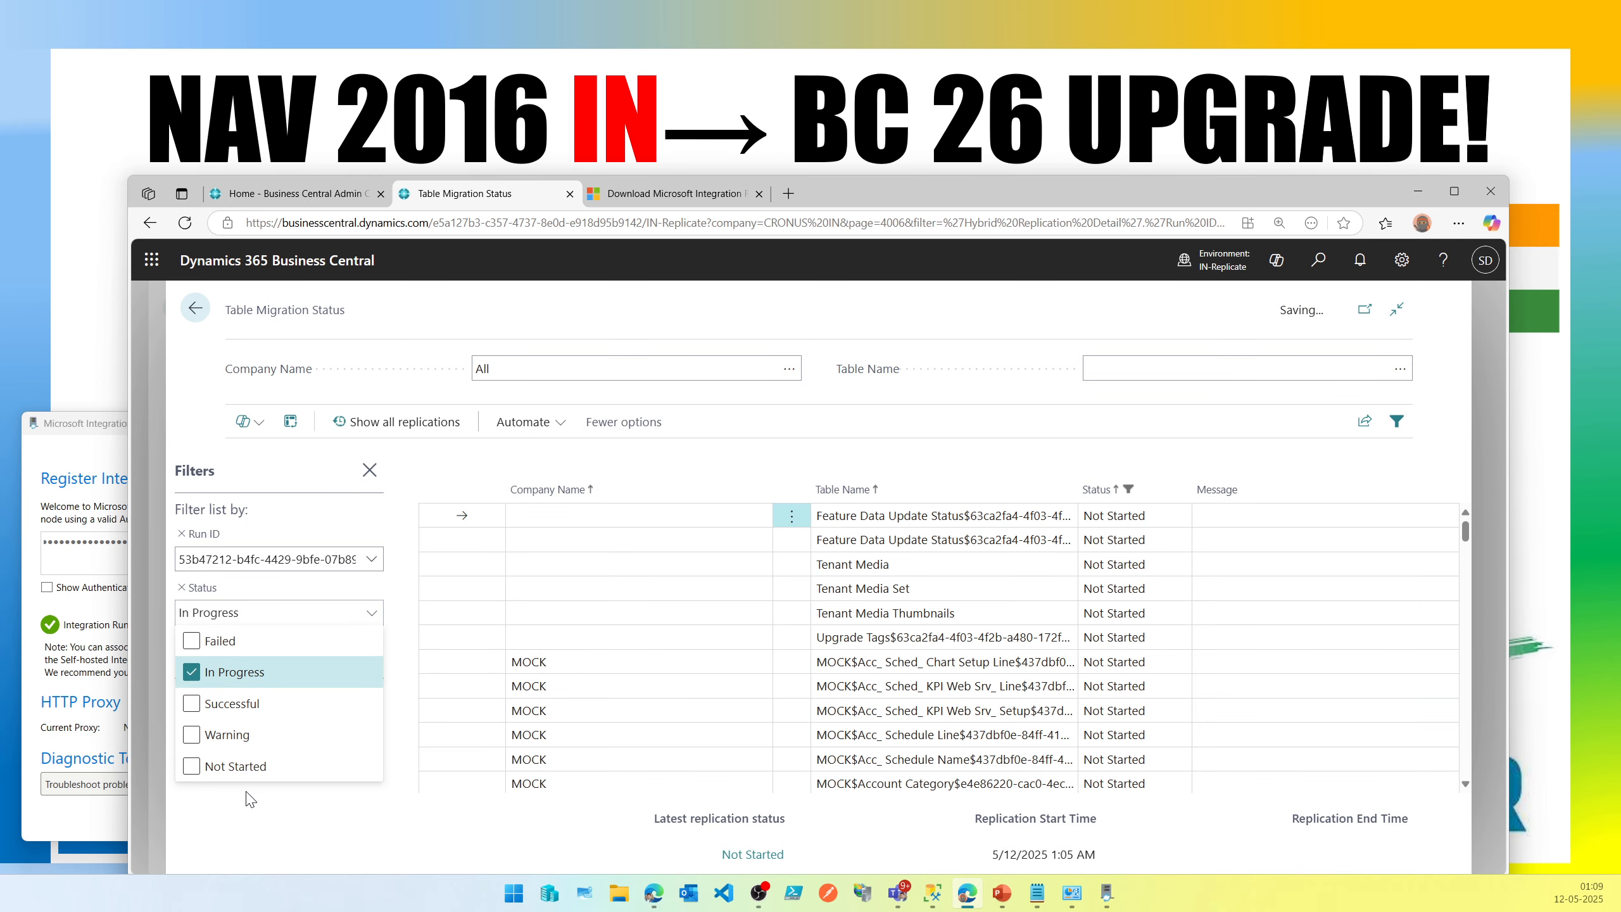
{"action": "left_click", "coordinate": [367, 613]}
{"action": "left_click", "coordinate": [245, 712]}
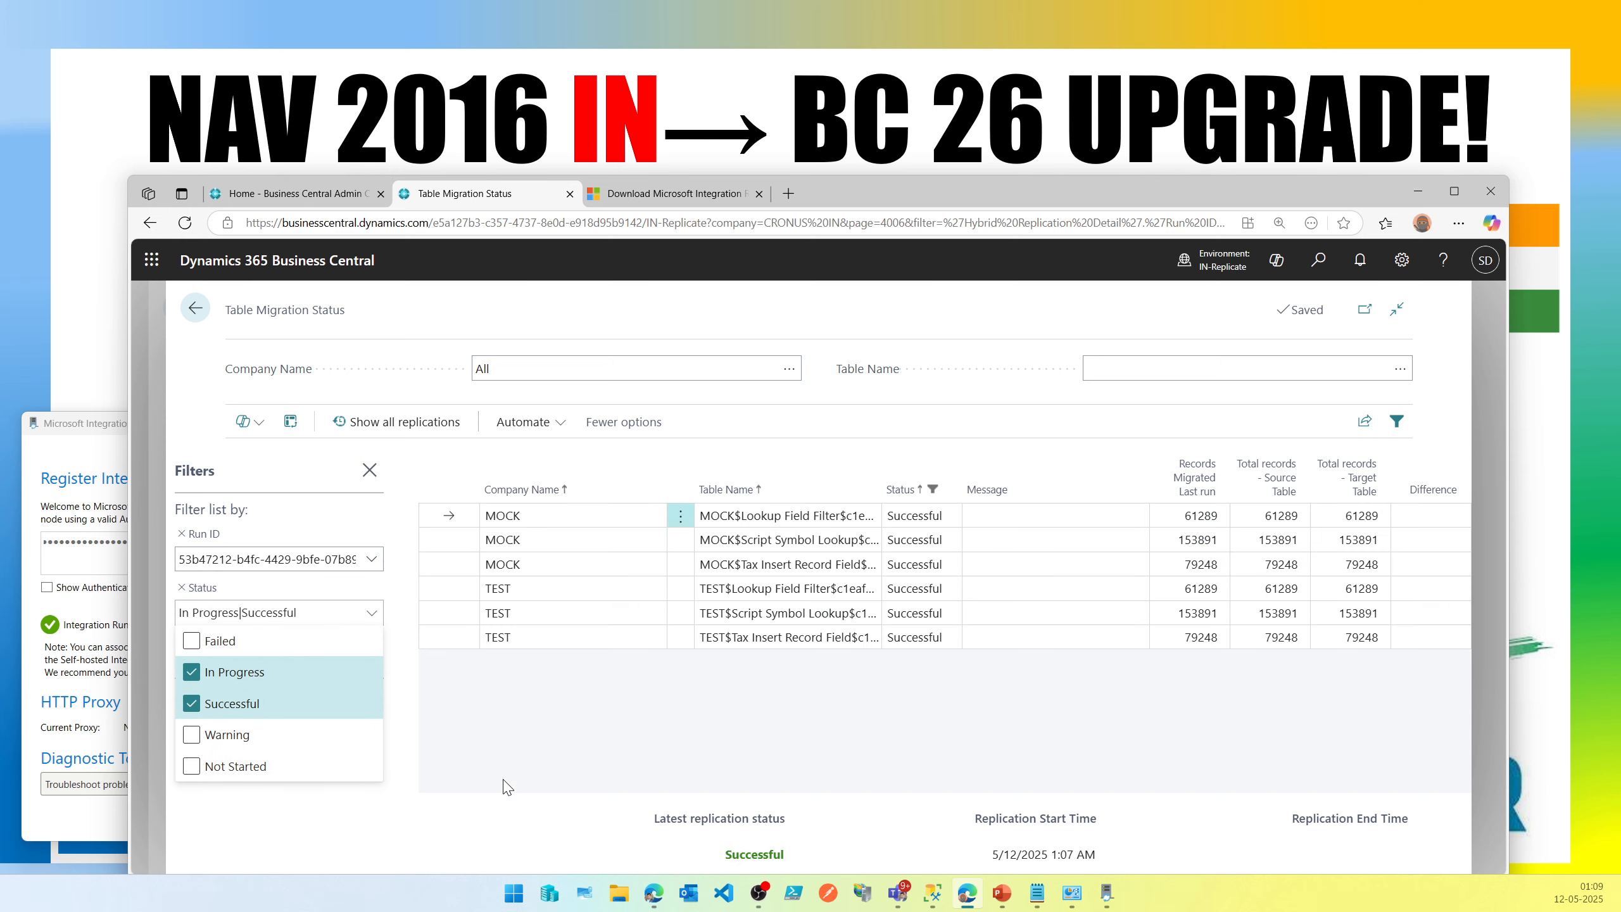
{"action": "left_click", "coordinate": [191, 703]}
{"action": "left_click", "coordinate": [190, 737]}
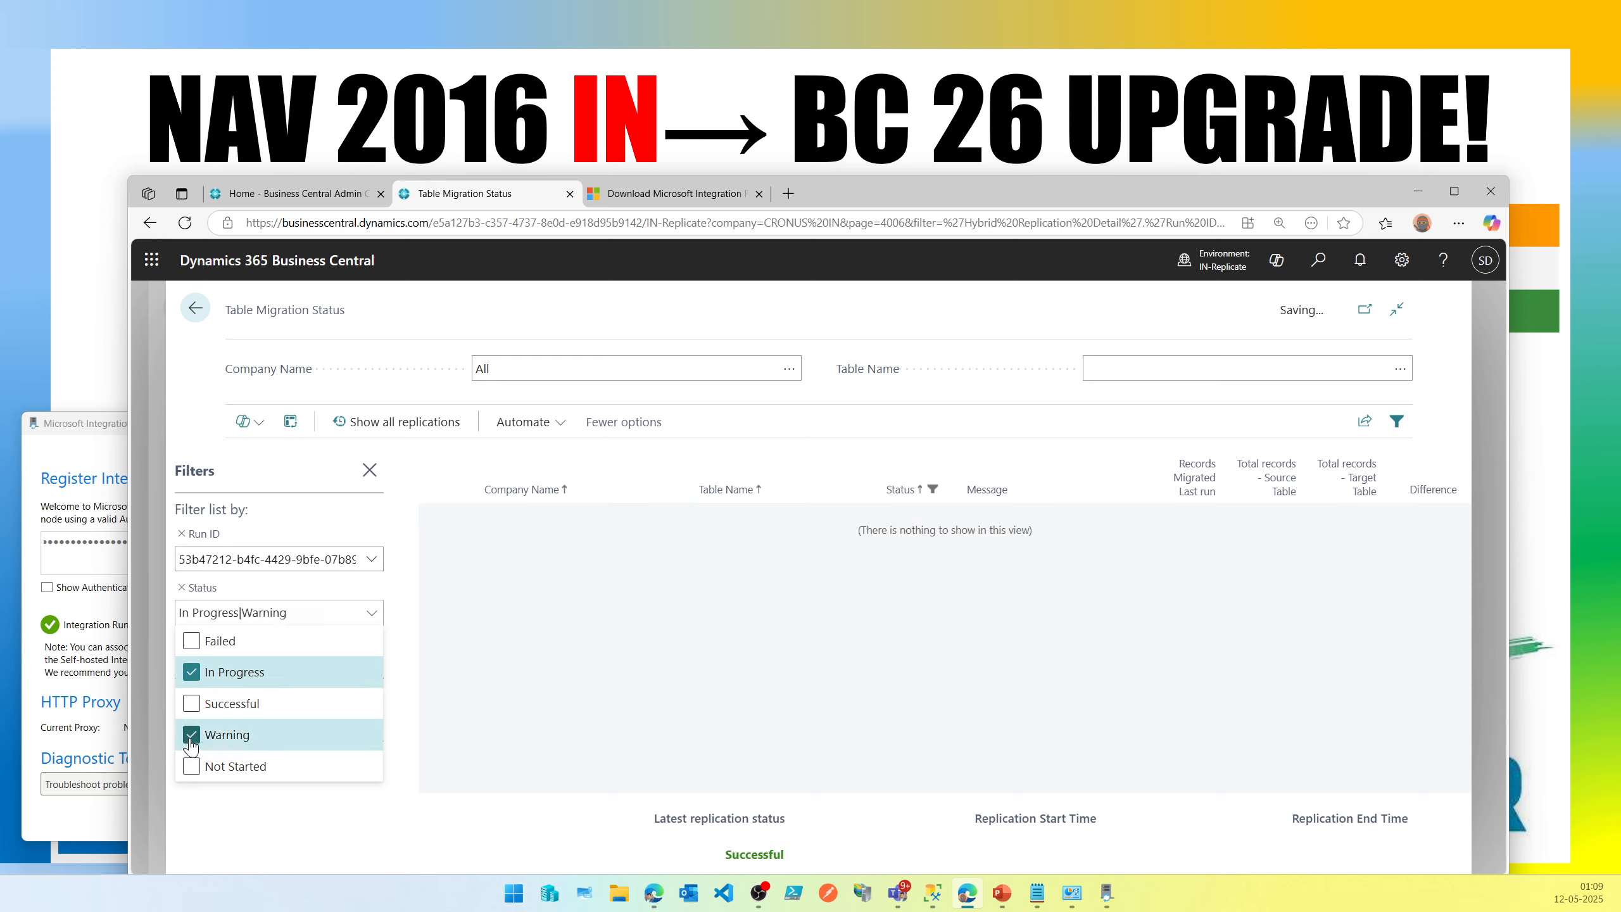
{"action": "left_click", "coordinate": [190, 736]}
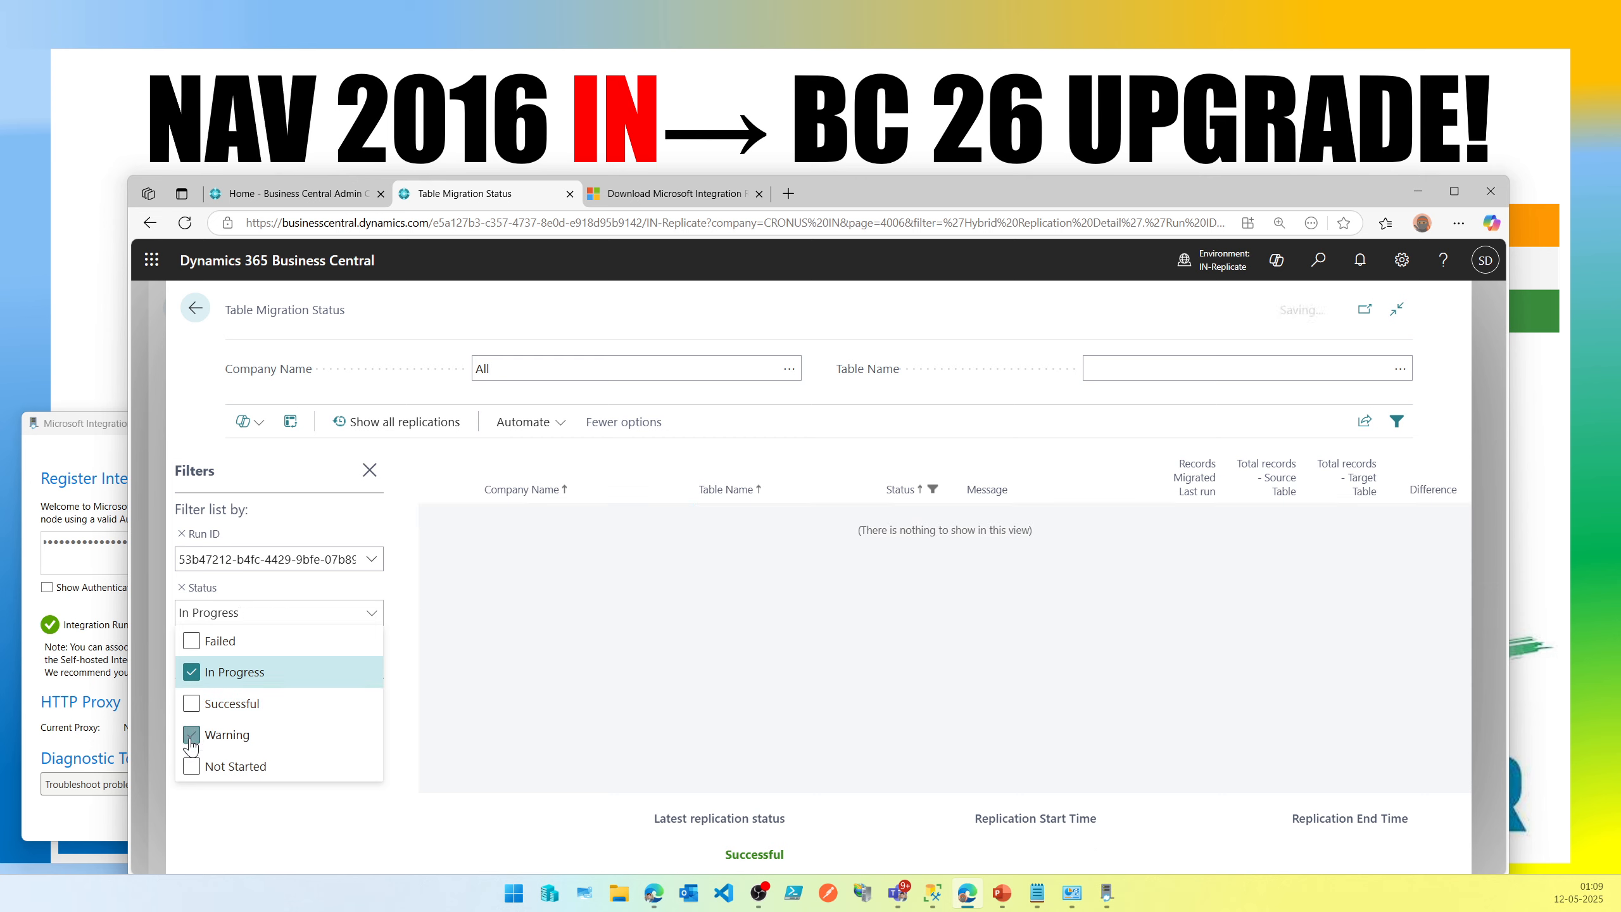
{"action": "left_click", "coordinate": [191, 642]}
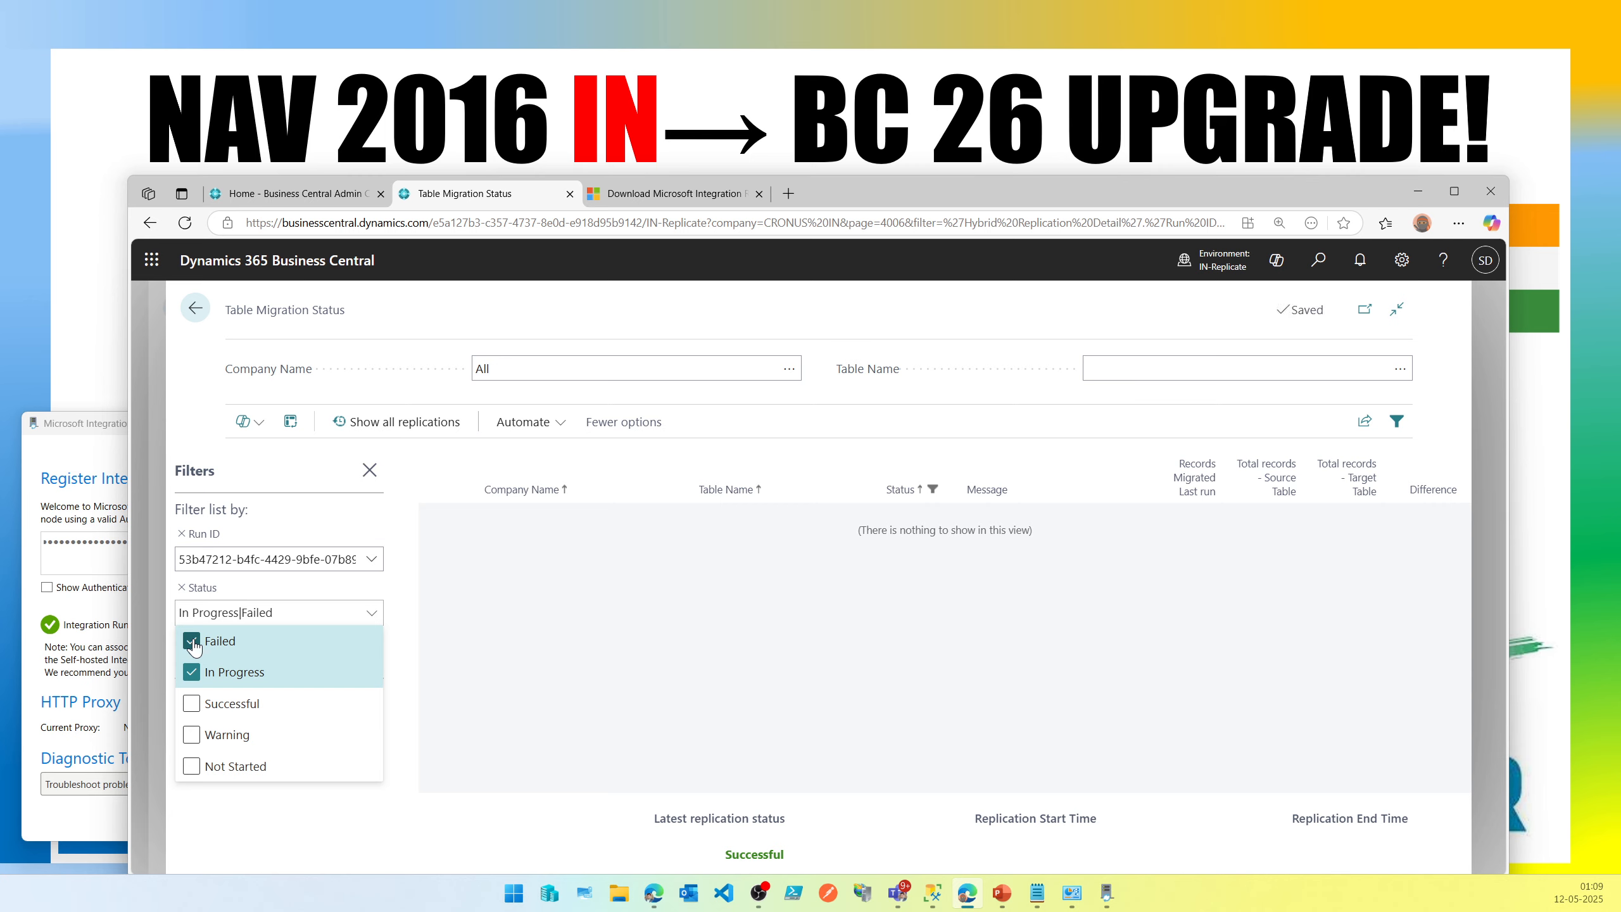
{"action": "left_click", "coordinate": [193, 646]}
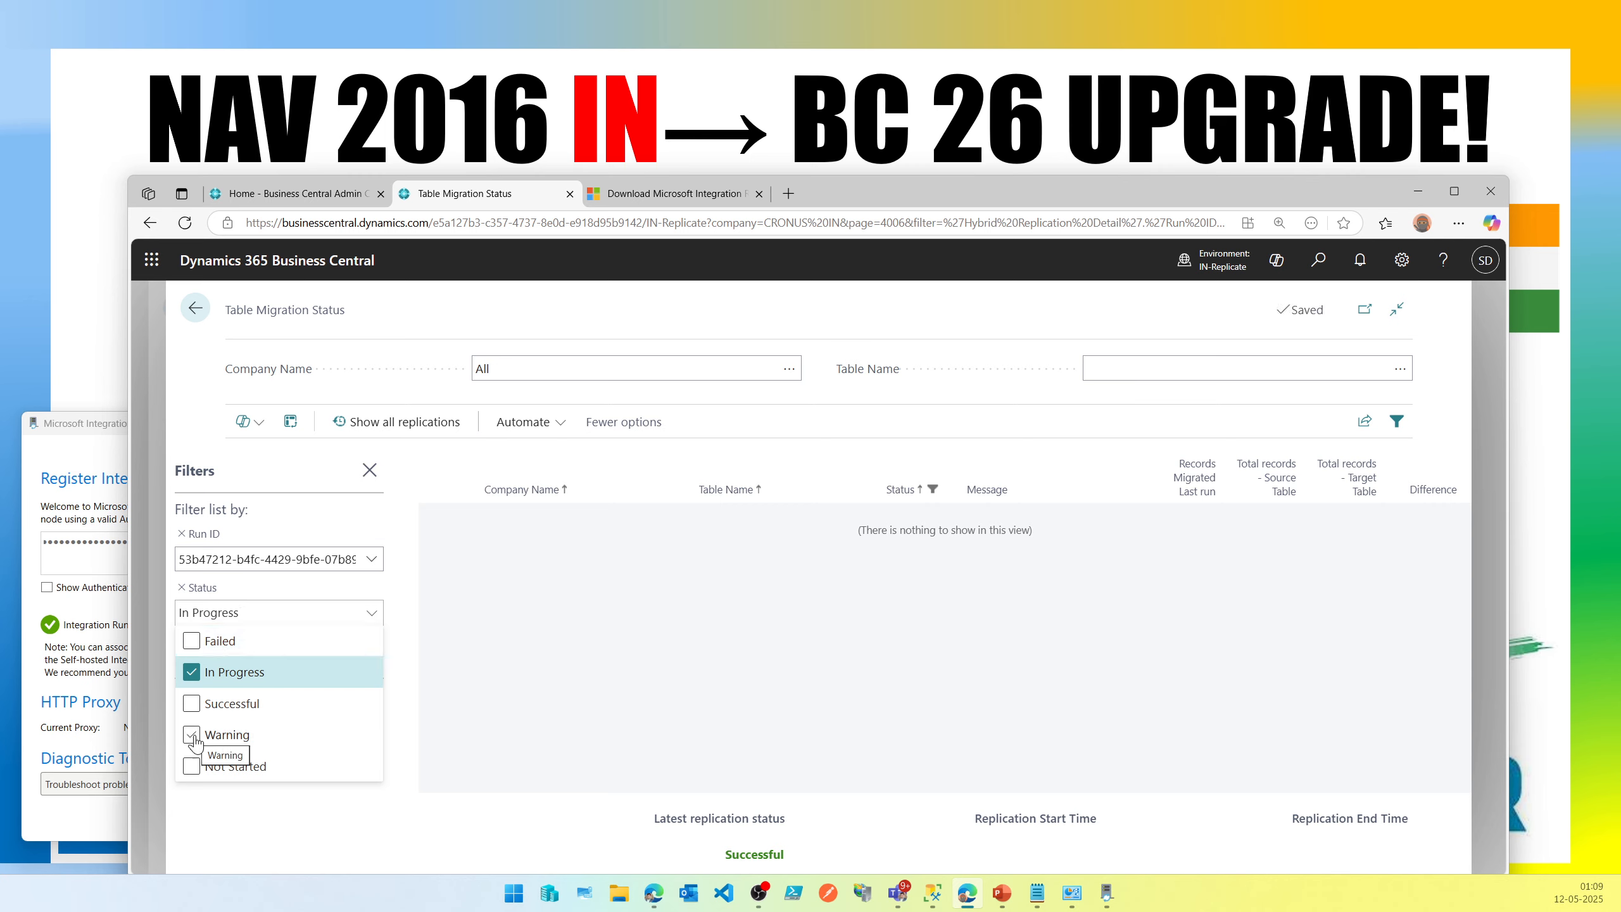
{"action": "left_click", "coordinate": [192, 767]}
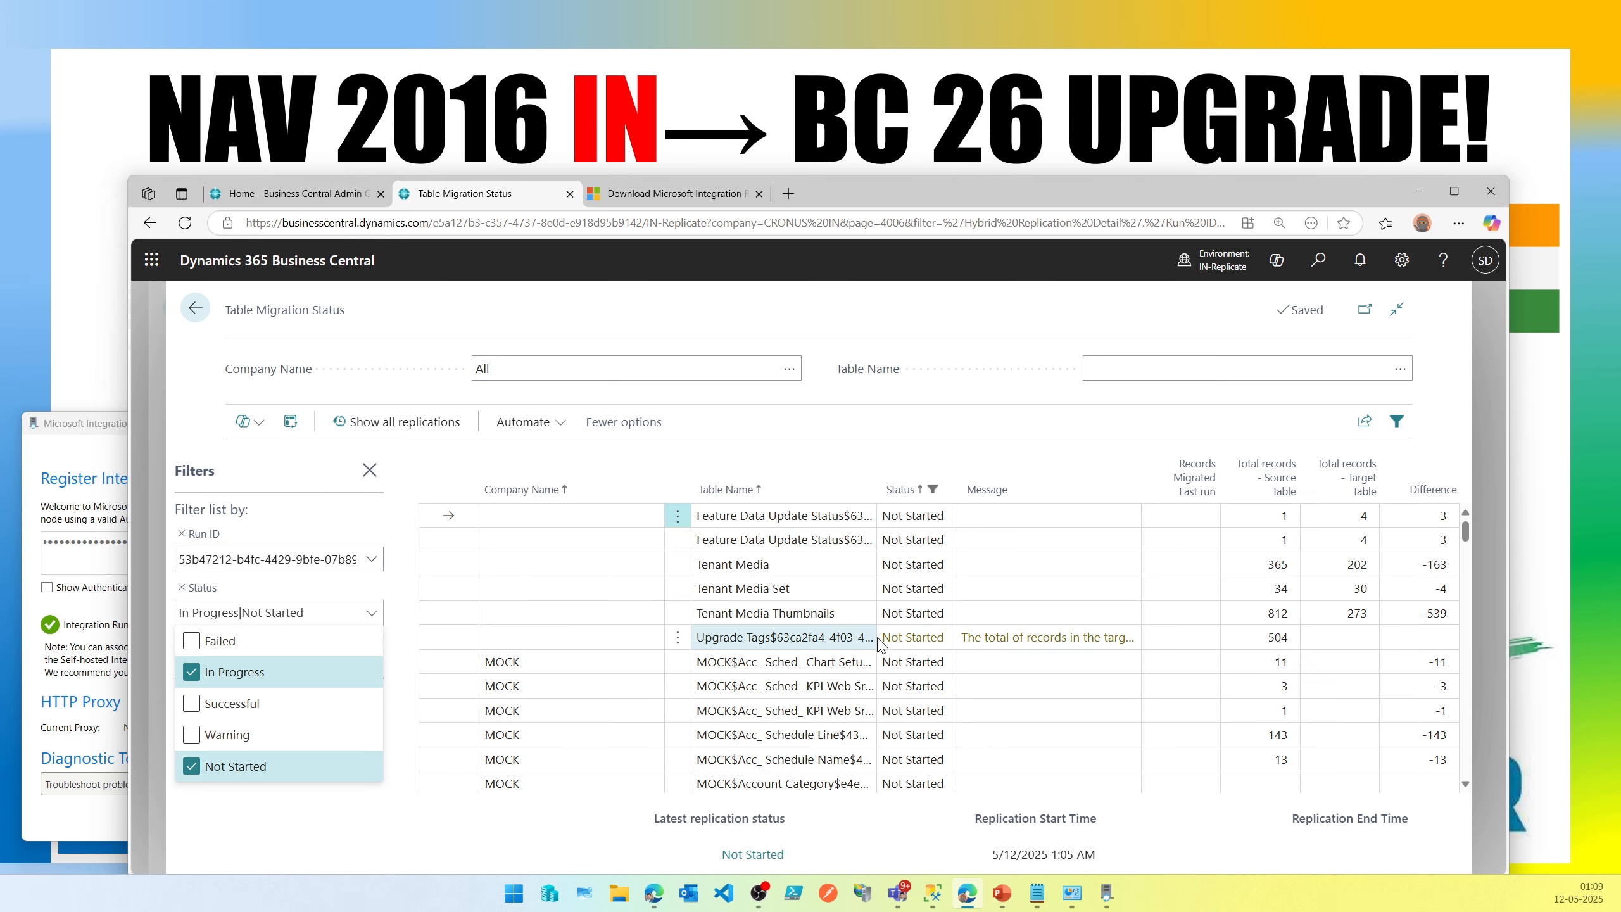
Inspect the message on the Upgrade Tags row and return to Cloud Migration Management.
{"action": "left_click", "coordinate": [1025, 638]}
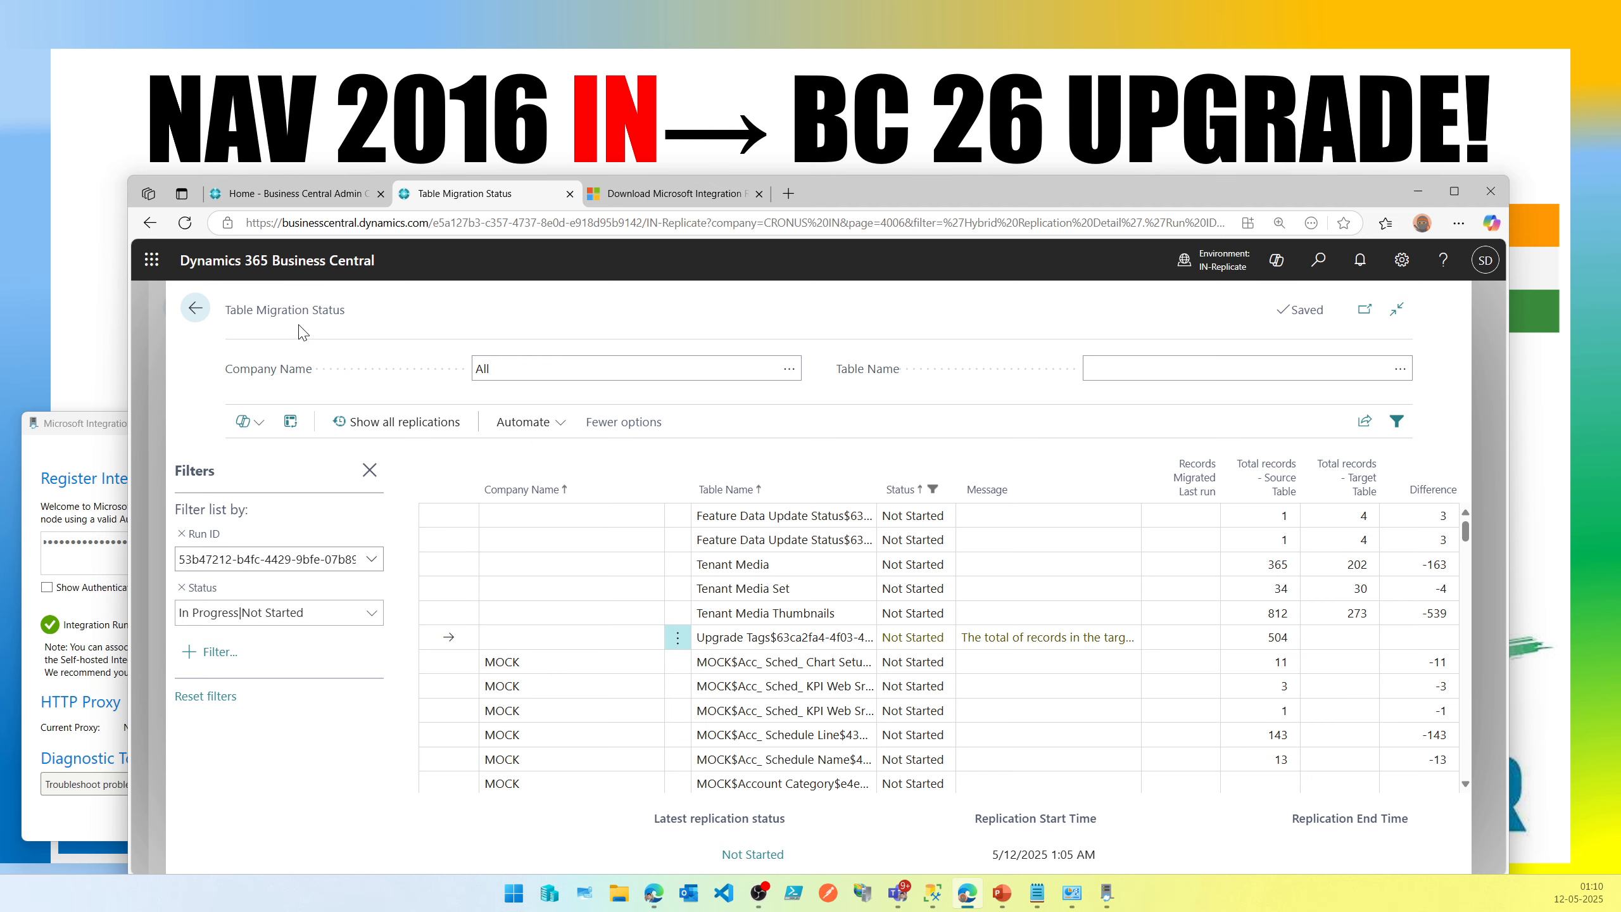
{"action": "left_click", "coordinate": [195, 309]}
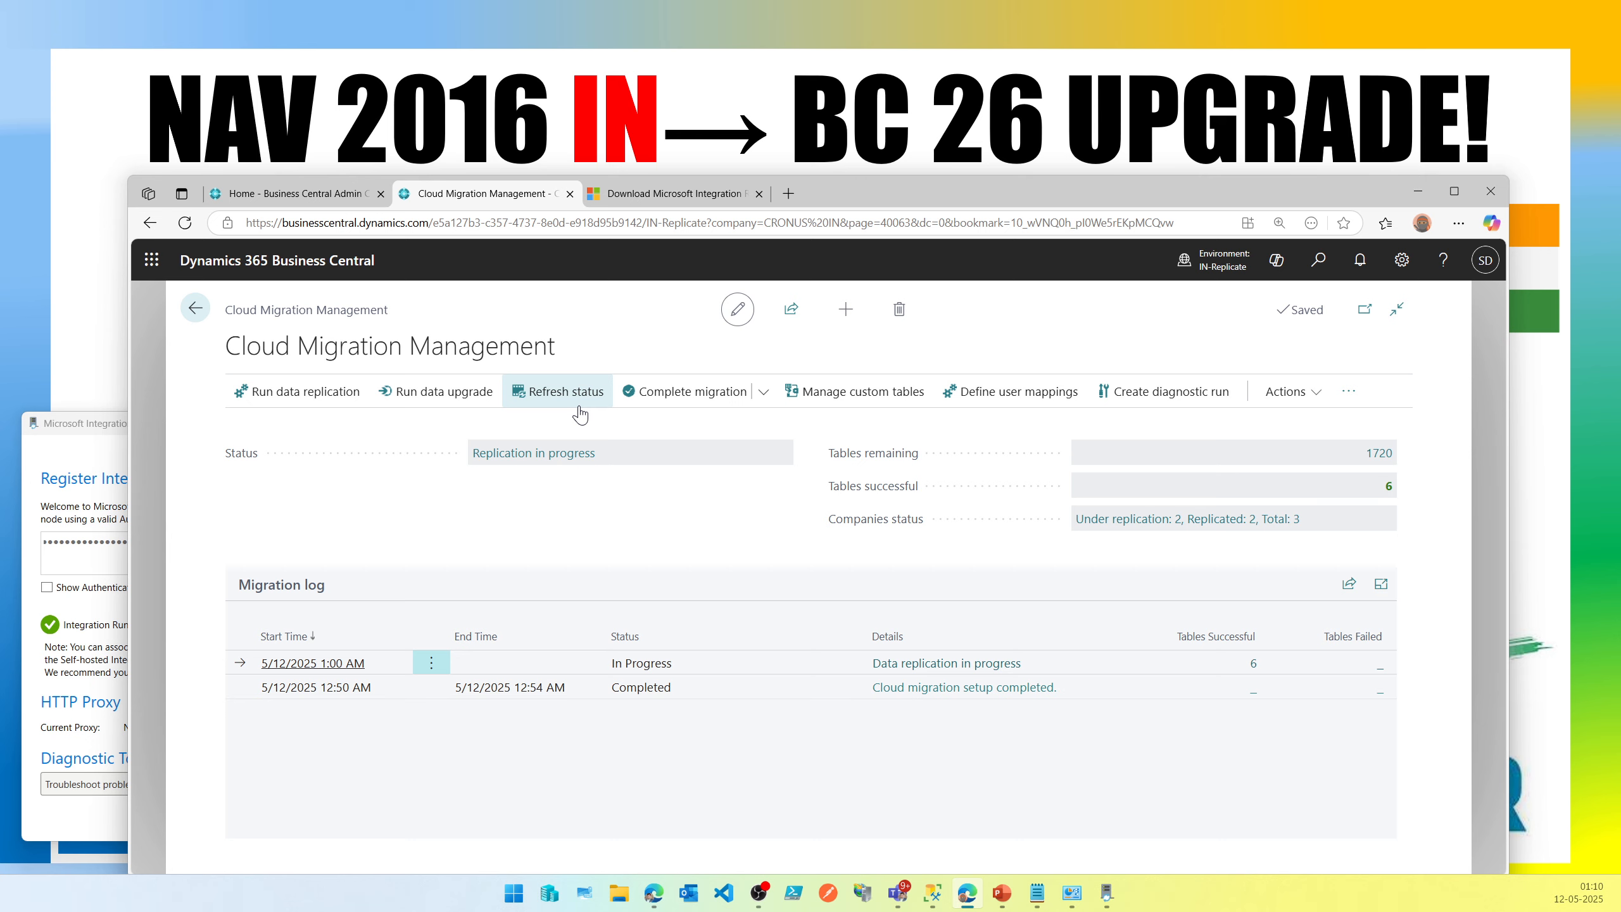
{"action": "left_click", "coordinate": [1382, 486]}
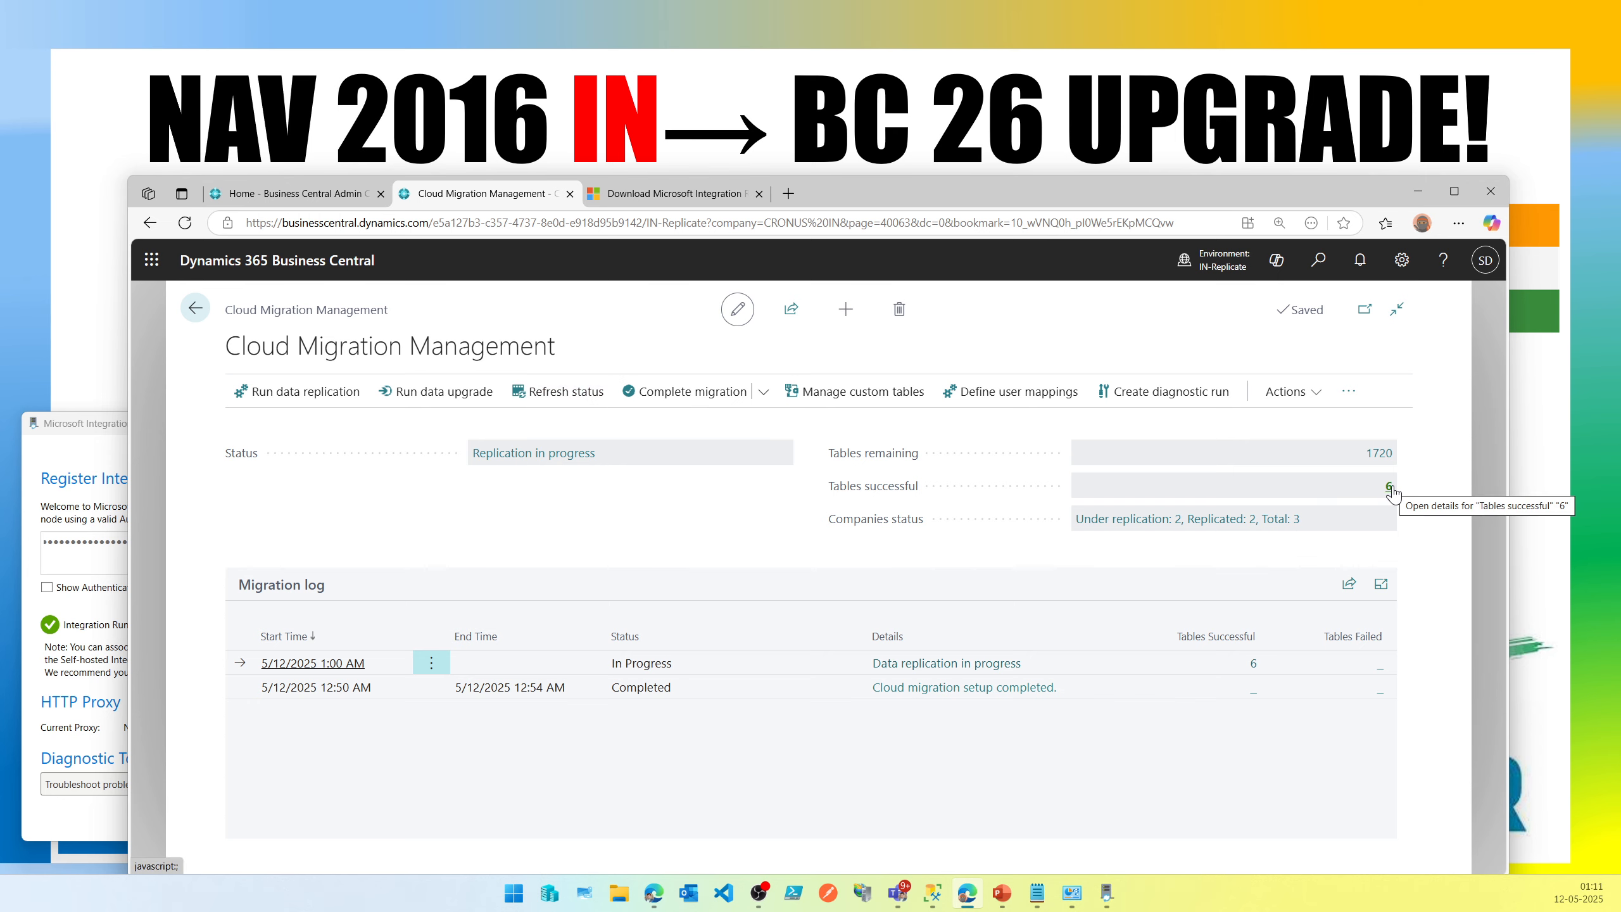
Reopen the remaining tables list, limit the Status filter to In Progress only, and go back.
{"action": "left_click", "coordinate": [1379, 454]}
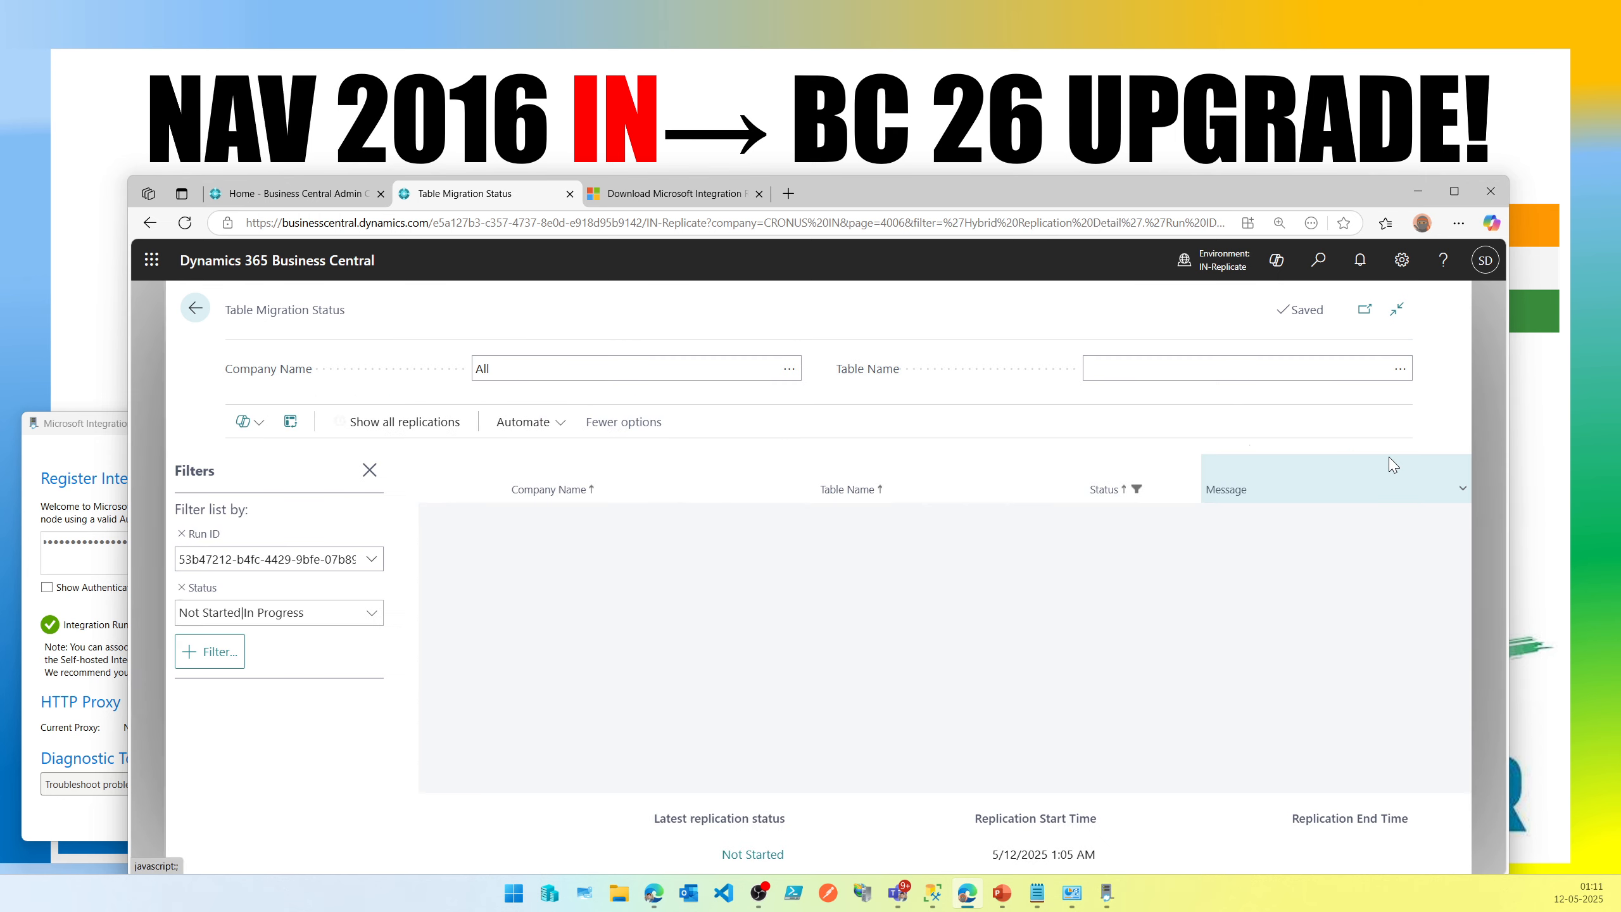
{"action": "left_click", "coordinate": [344, 615]}
{"action": "left_click", "coordinate": [234, 767]}
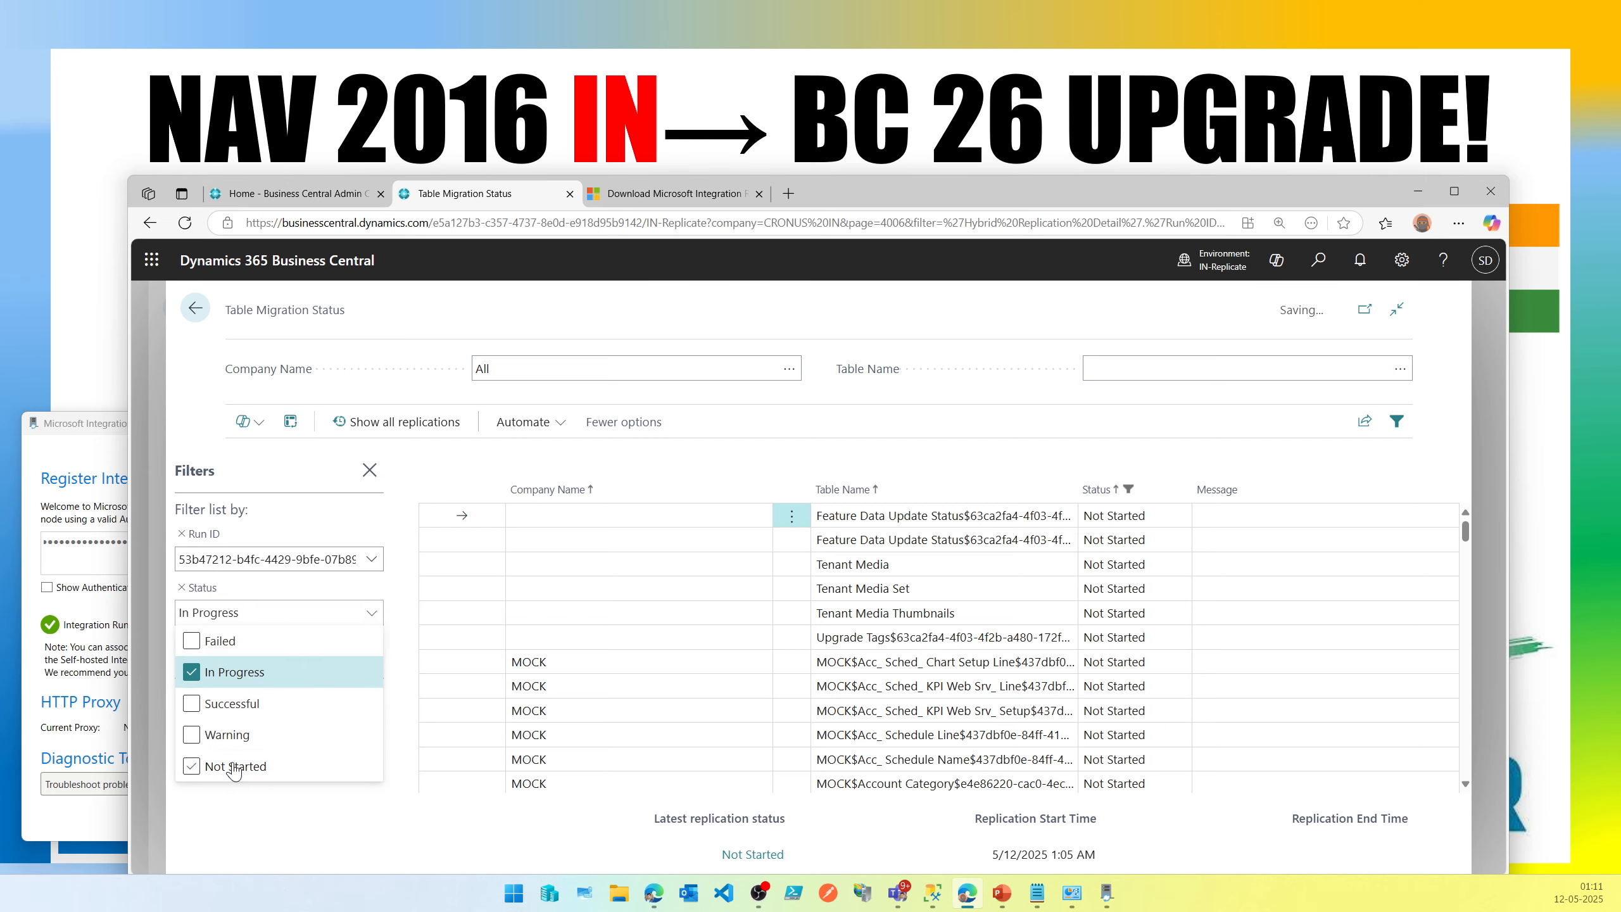
{"action": "left_click", "coordinate": [466, 838]}
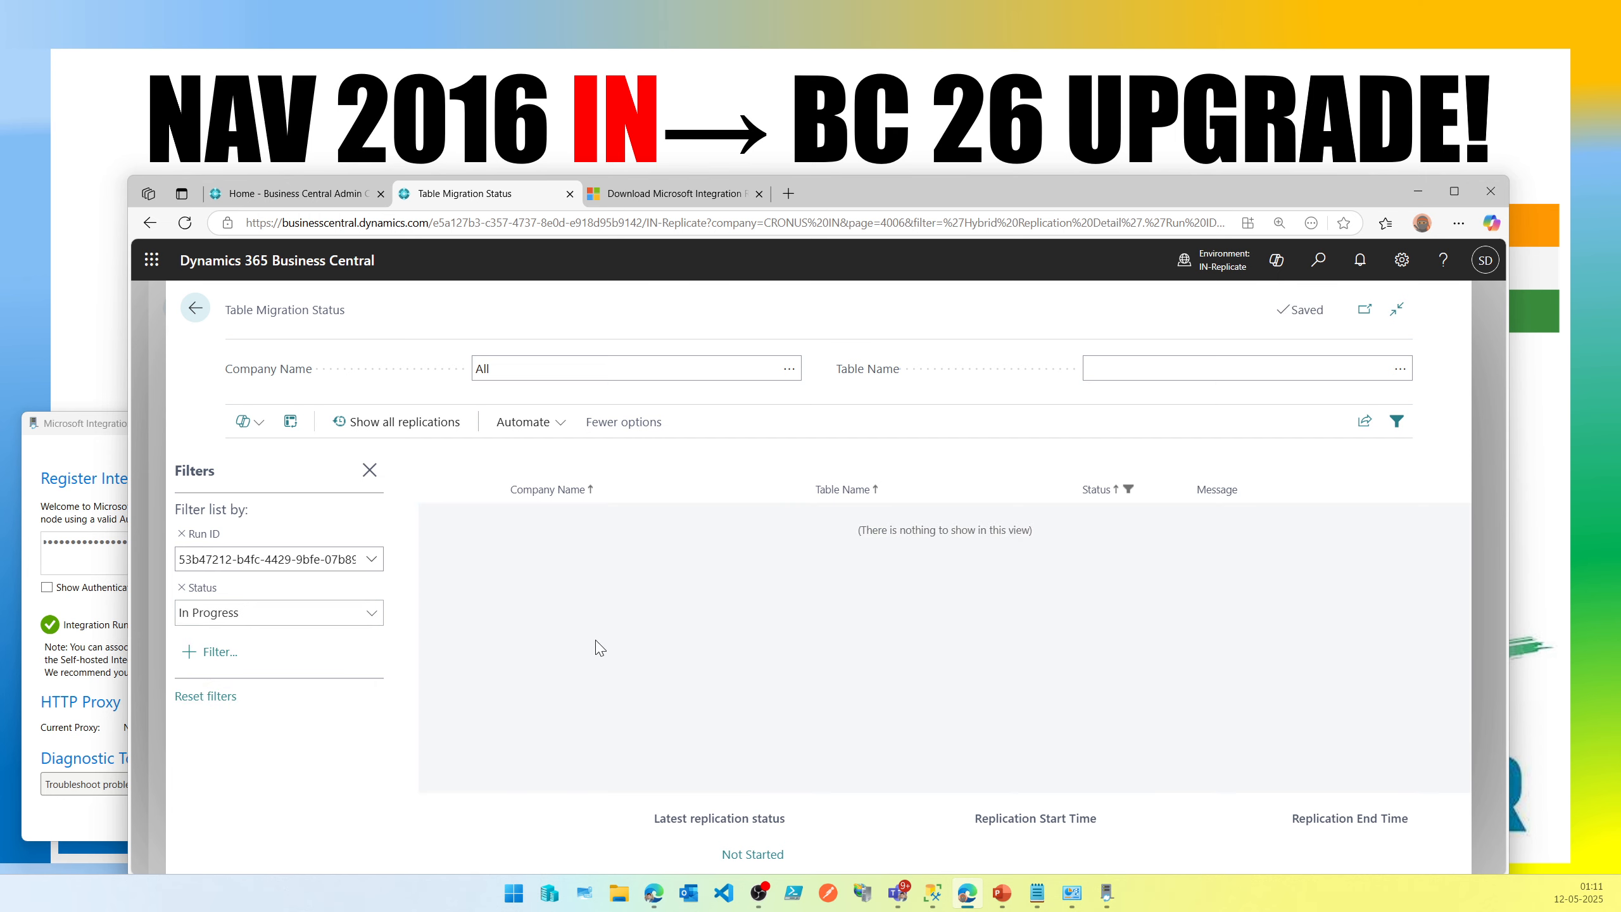
{"action": "left_click", "coordinate": [201, 314]}
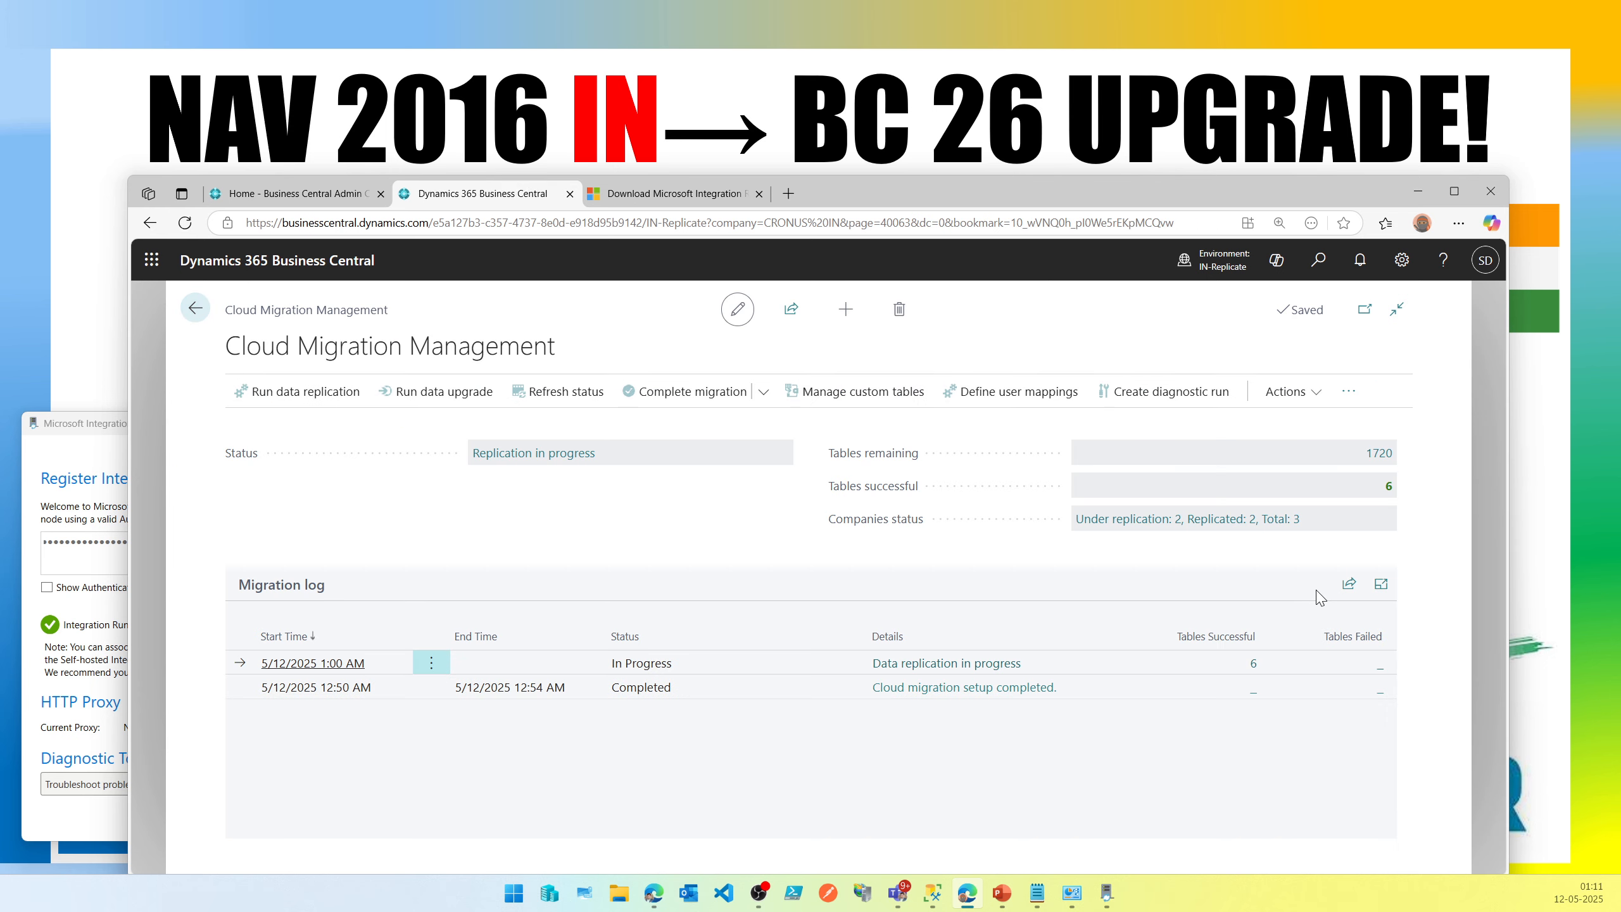
Refresh the replication status repeatedly to follow the migration progress.
{"action": "left_click", "coordinate": [567, 396]}
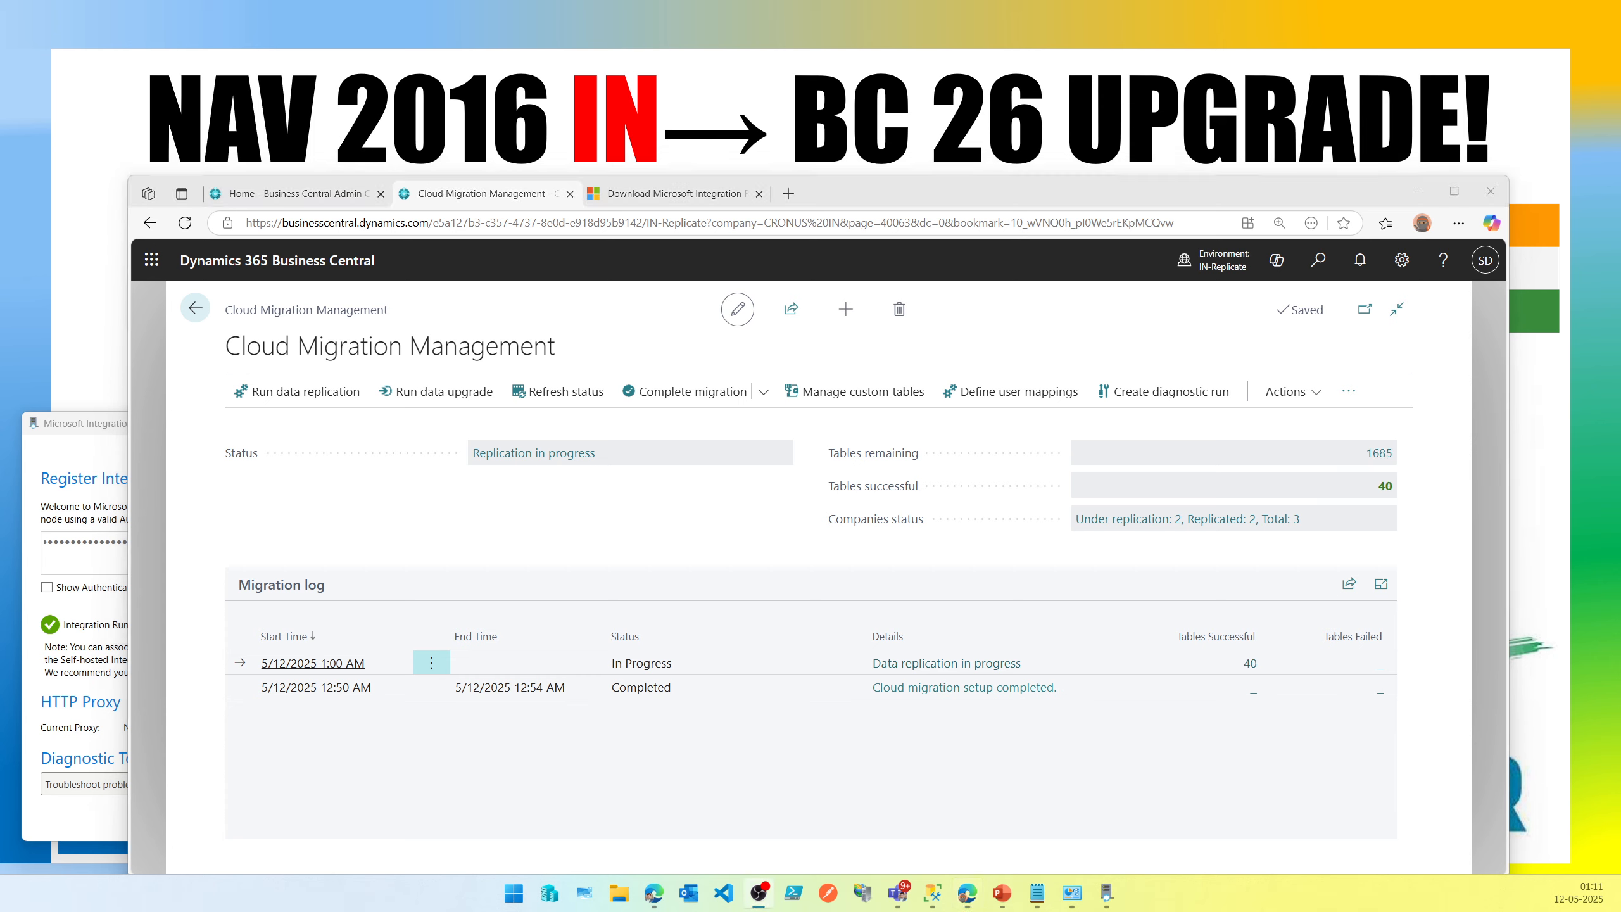
{"action": "left_click", "coordinate": [567, 402]}
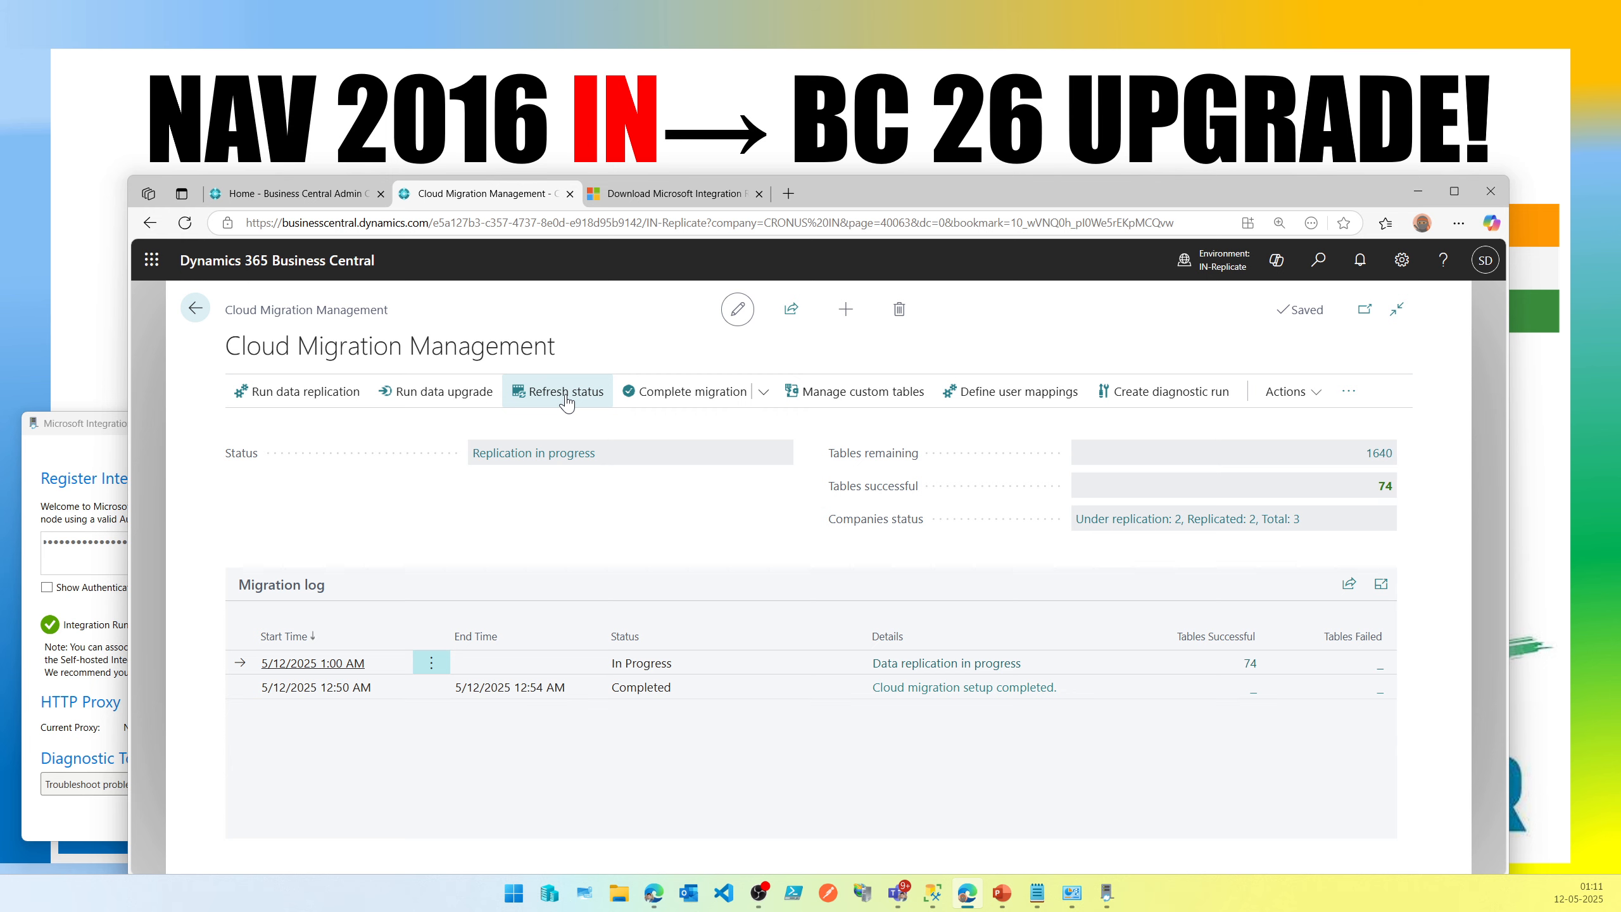
{"action": "left_click", "coordinate": [567, 403]}
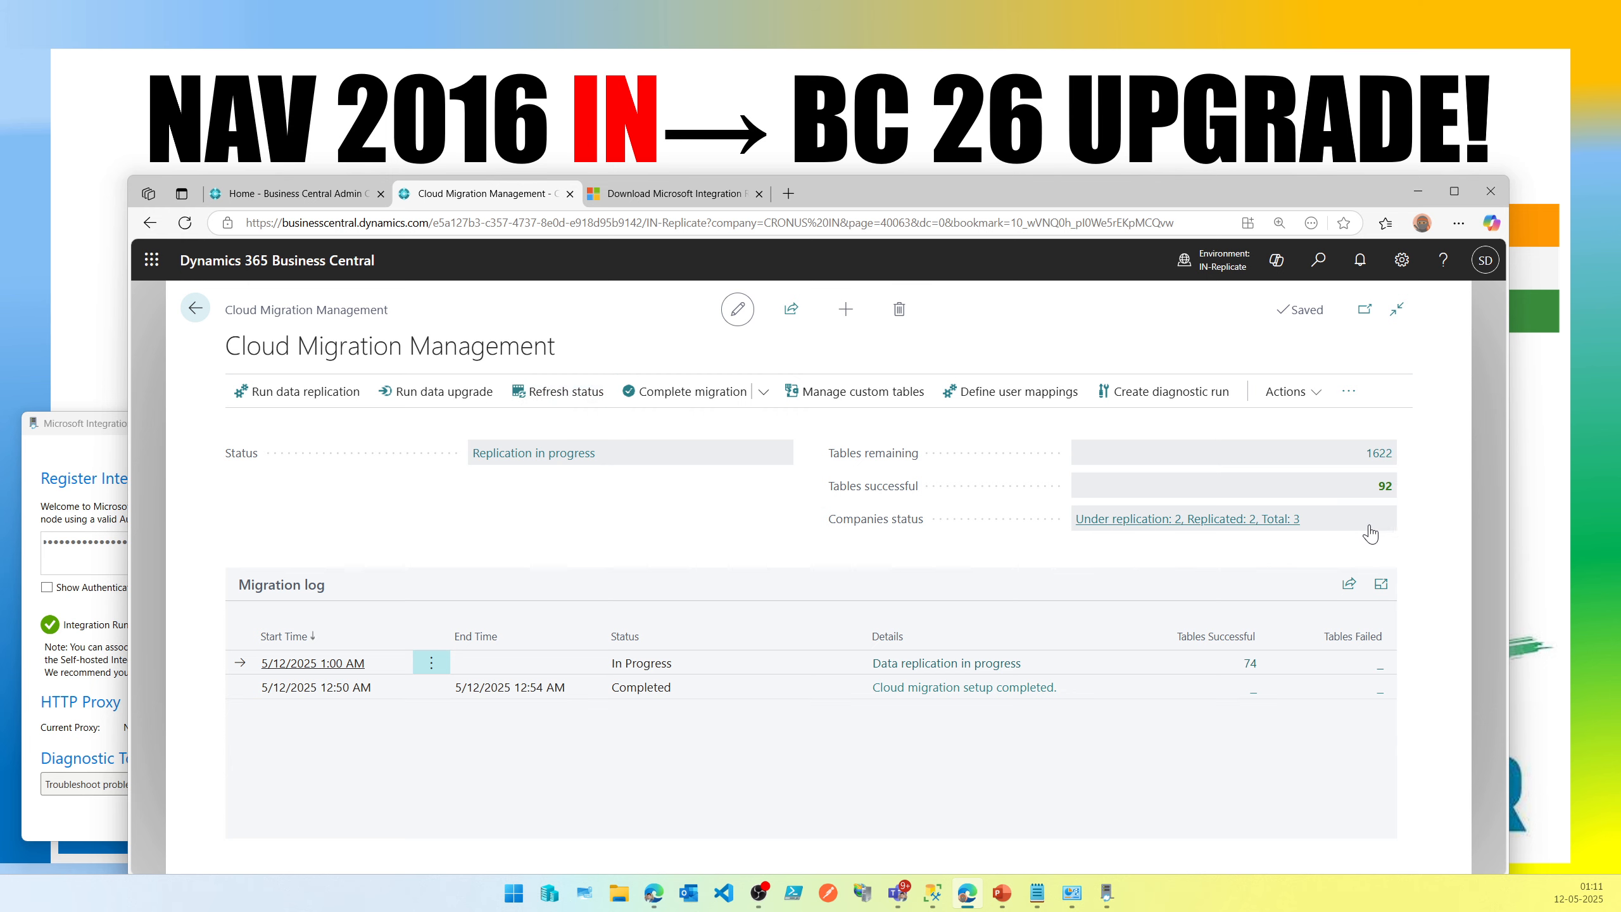
Open the remaining tables list, filter Status to In Progress to see active tables, and return.
{"action": "left_click", "coordinate": [1388, 462]}
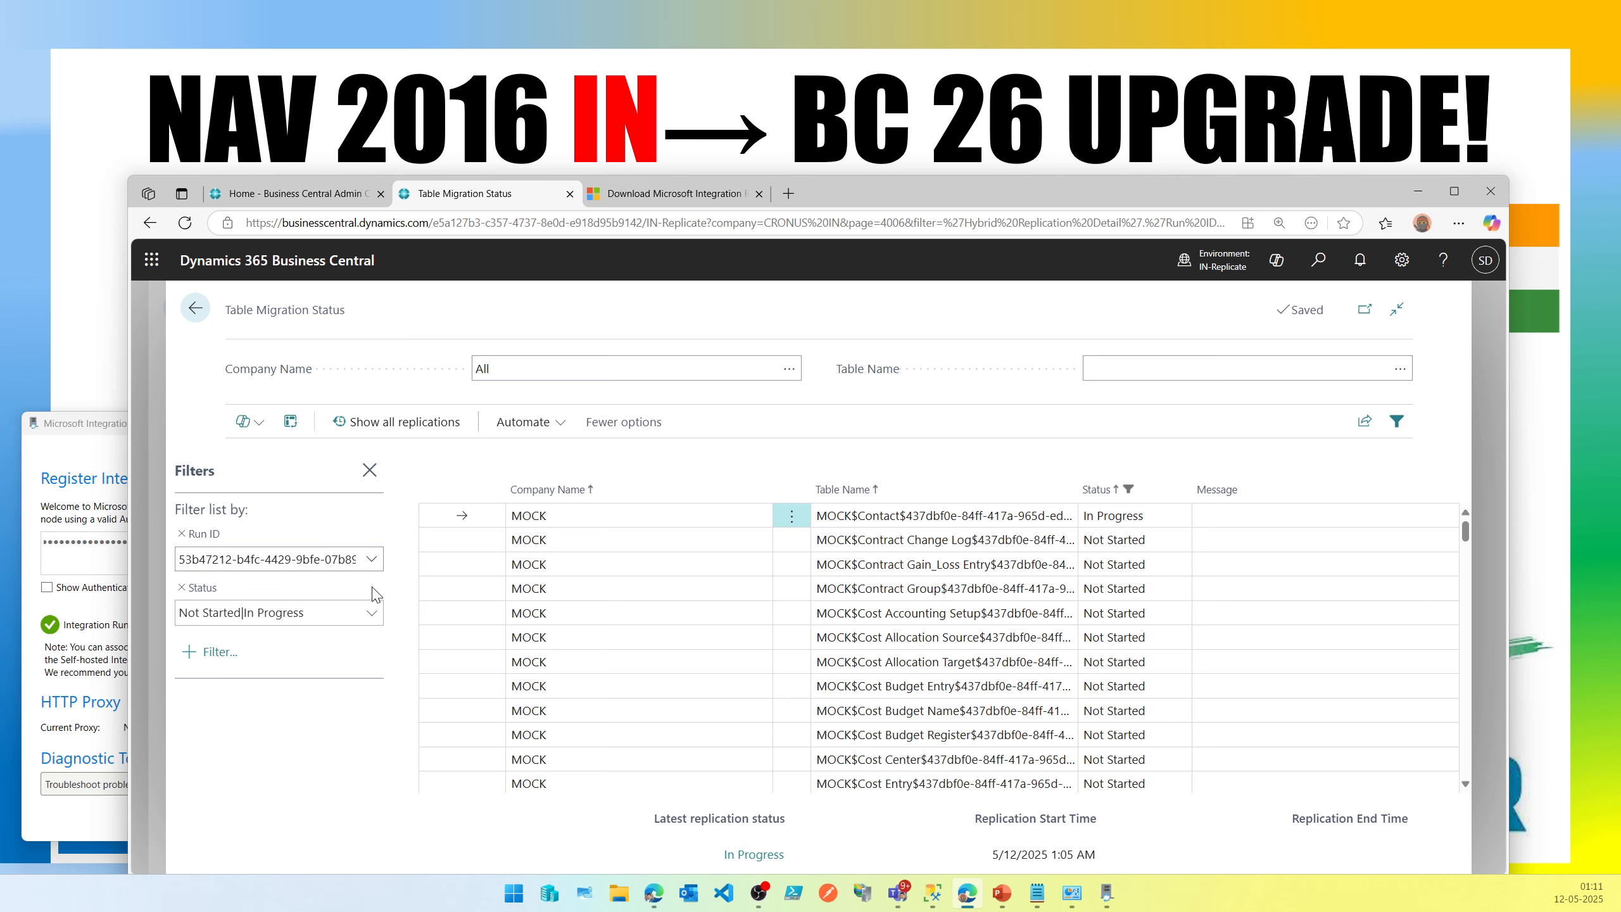
{"action": "left_click", "coordinate": [371, 614]}
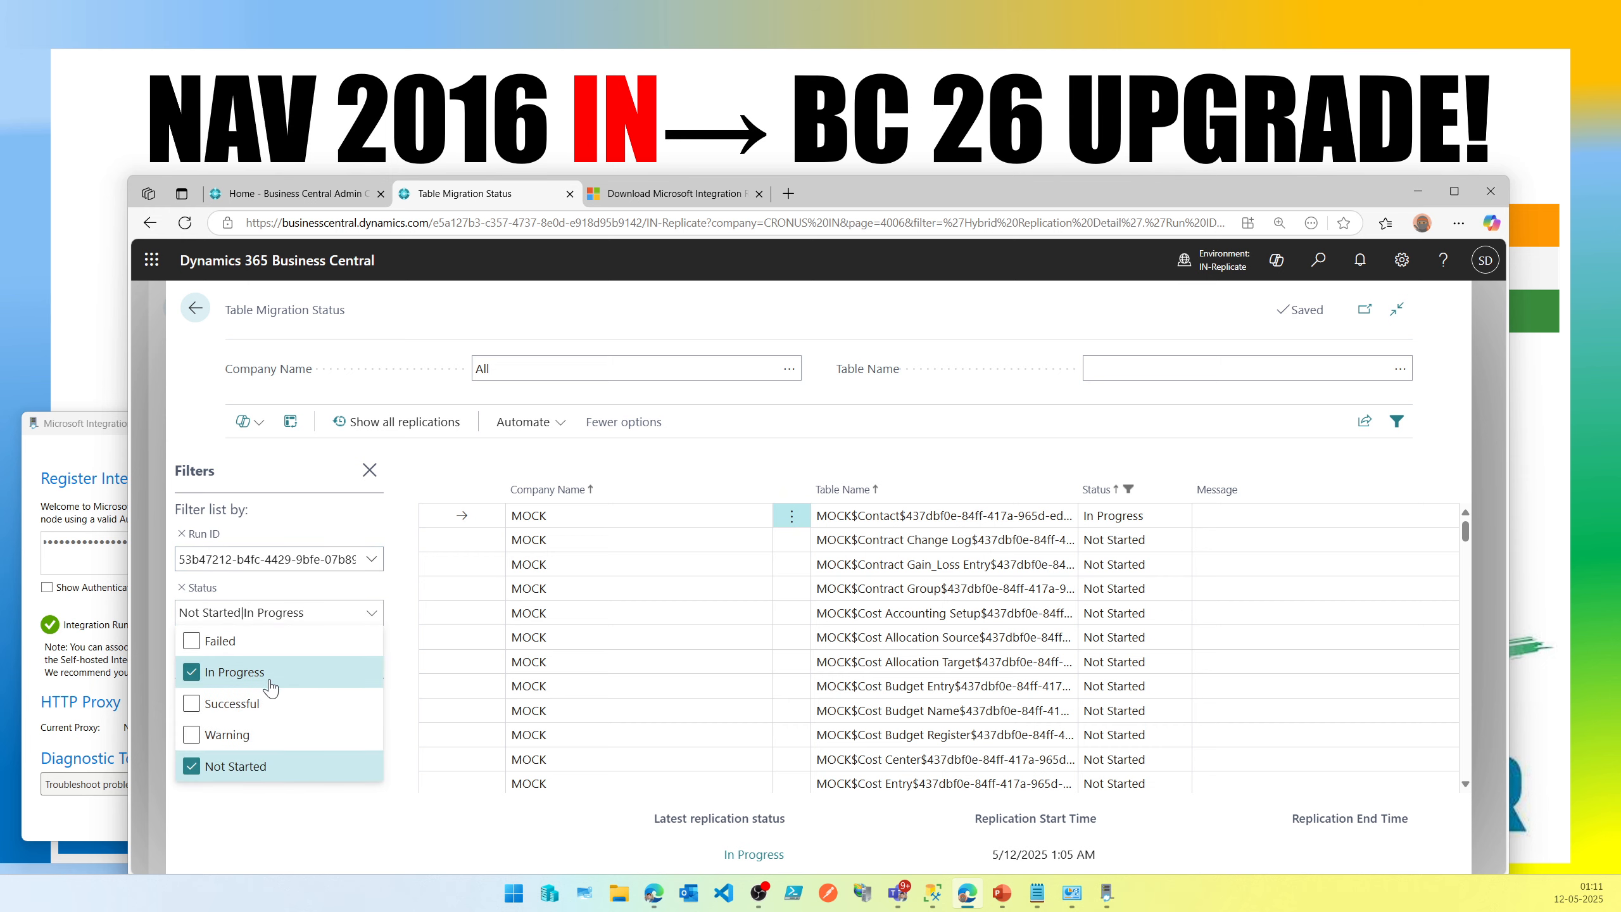
{"action": "left_click", "coordinate": [263, 769]}
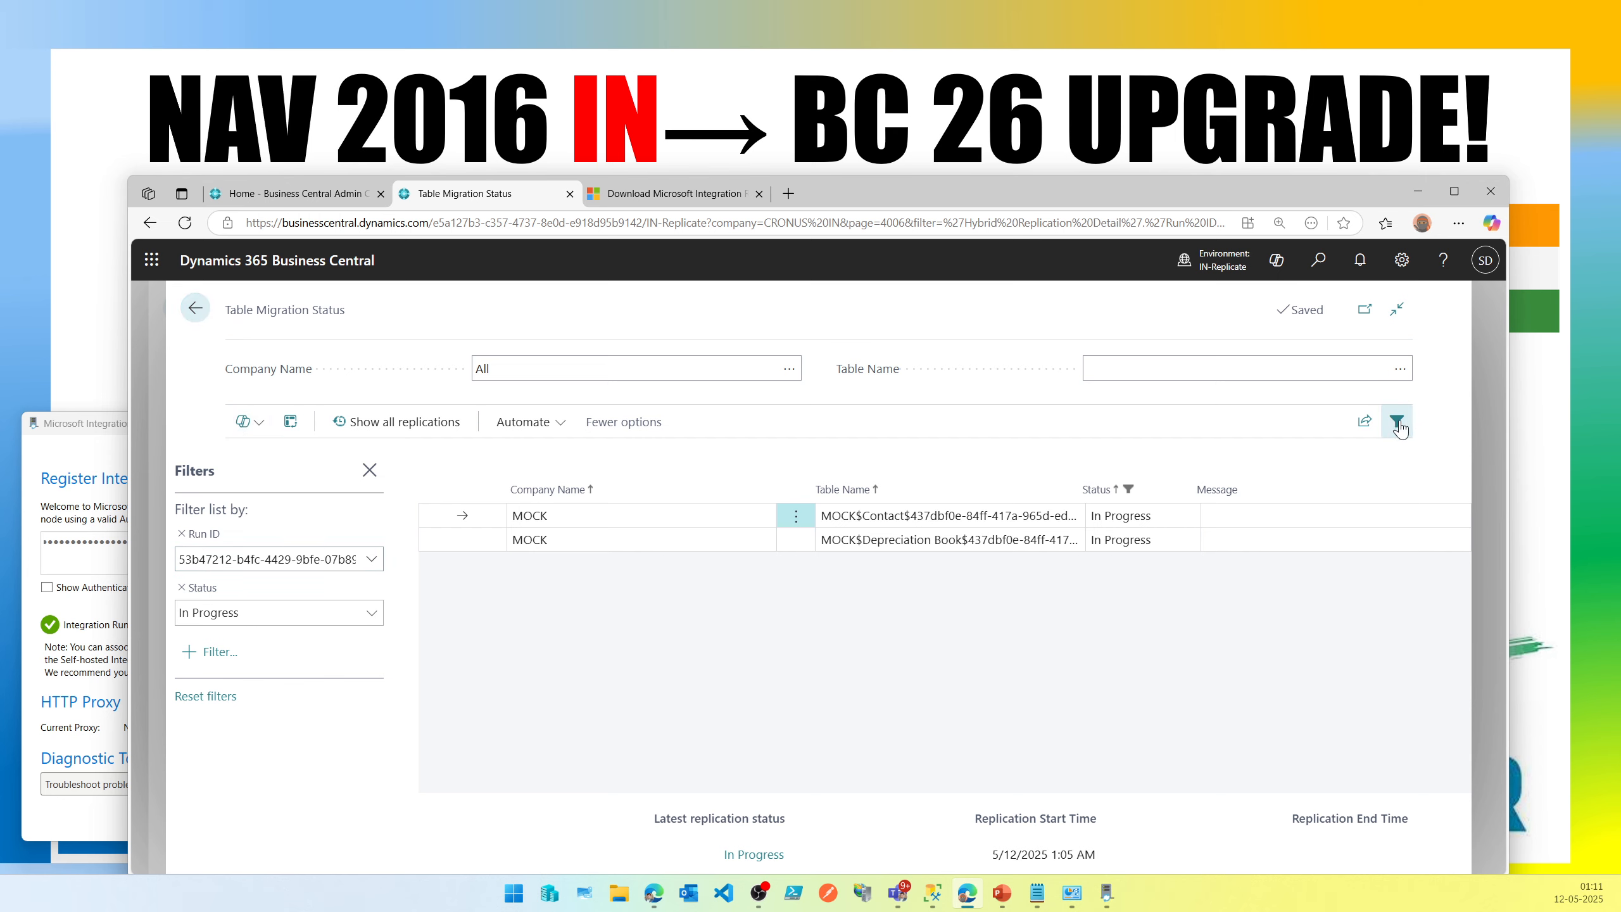
{"action": "left_click", "coordinate": [195, 309]}
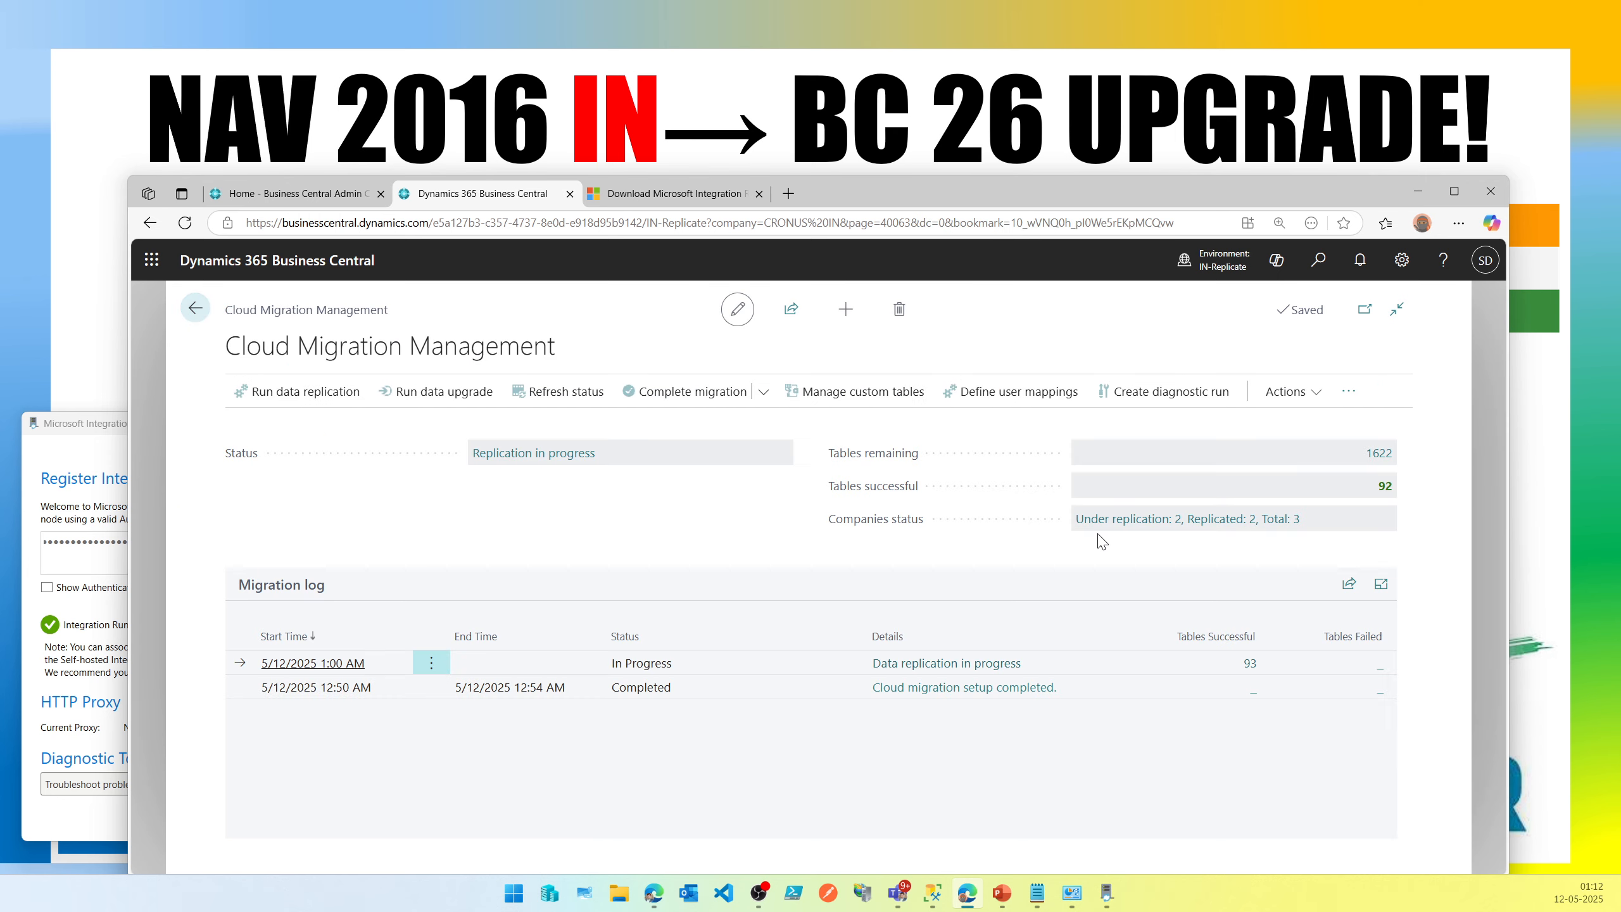
Refresh the replication status and open the successful tables overview expanded to full page.
{"action": "left_click", "coordinate": [533, 395]}
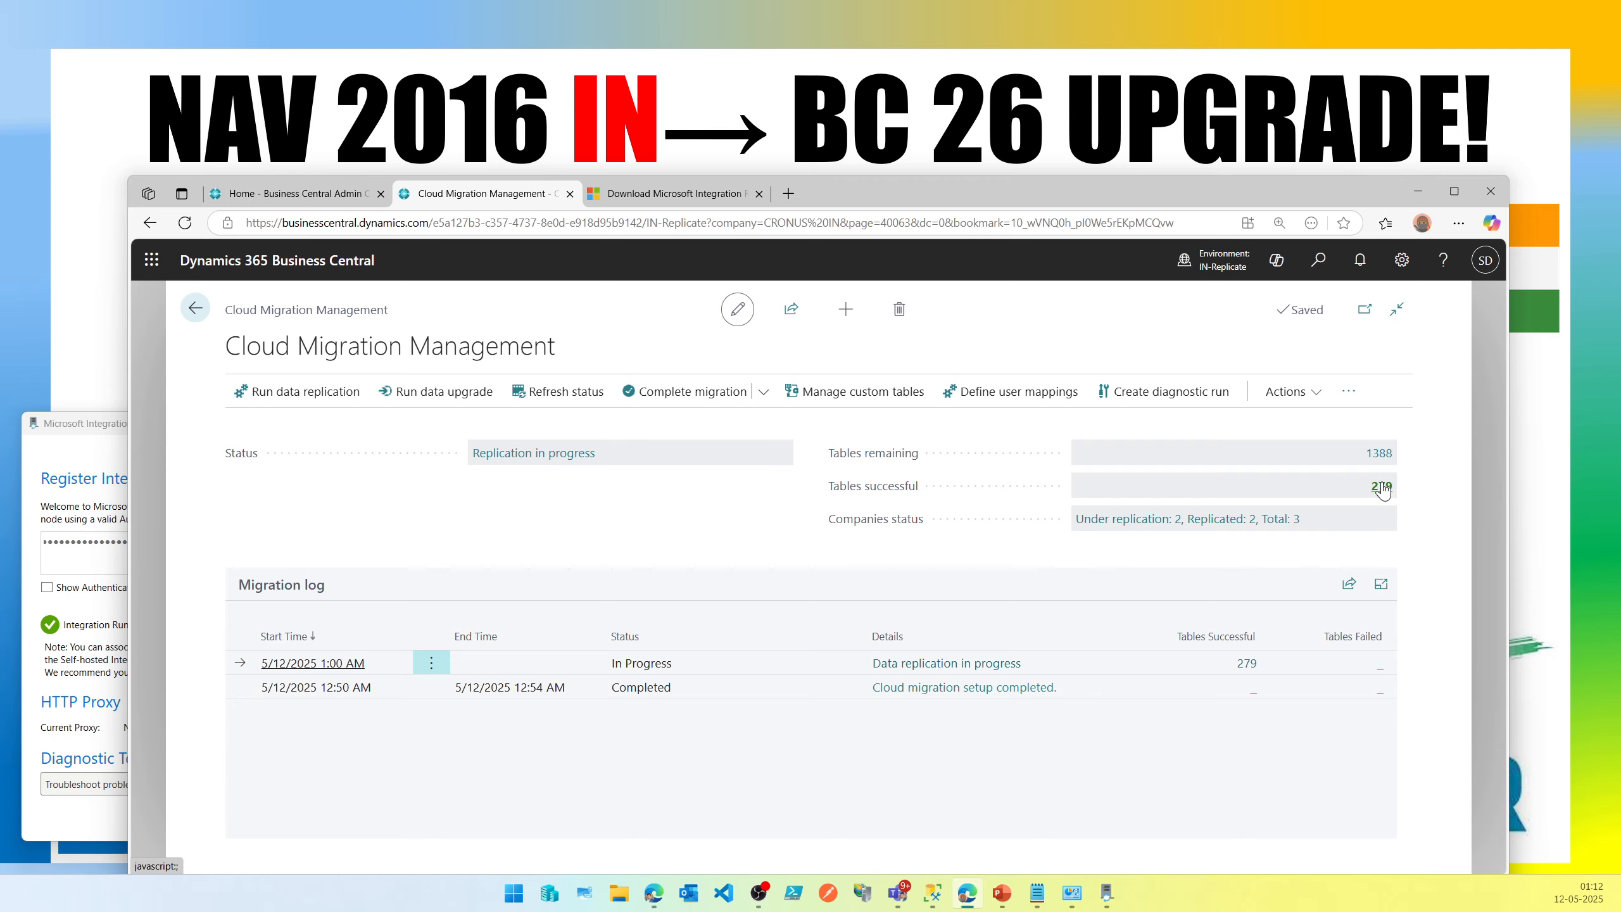
{"action": "left_click", "coordinate": [1382, 487]}
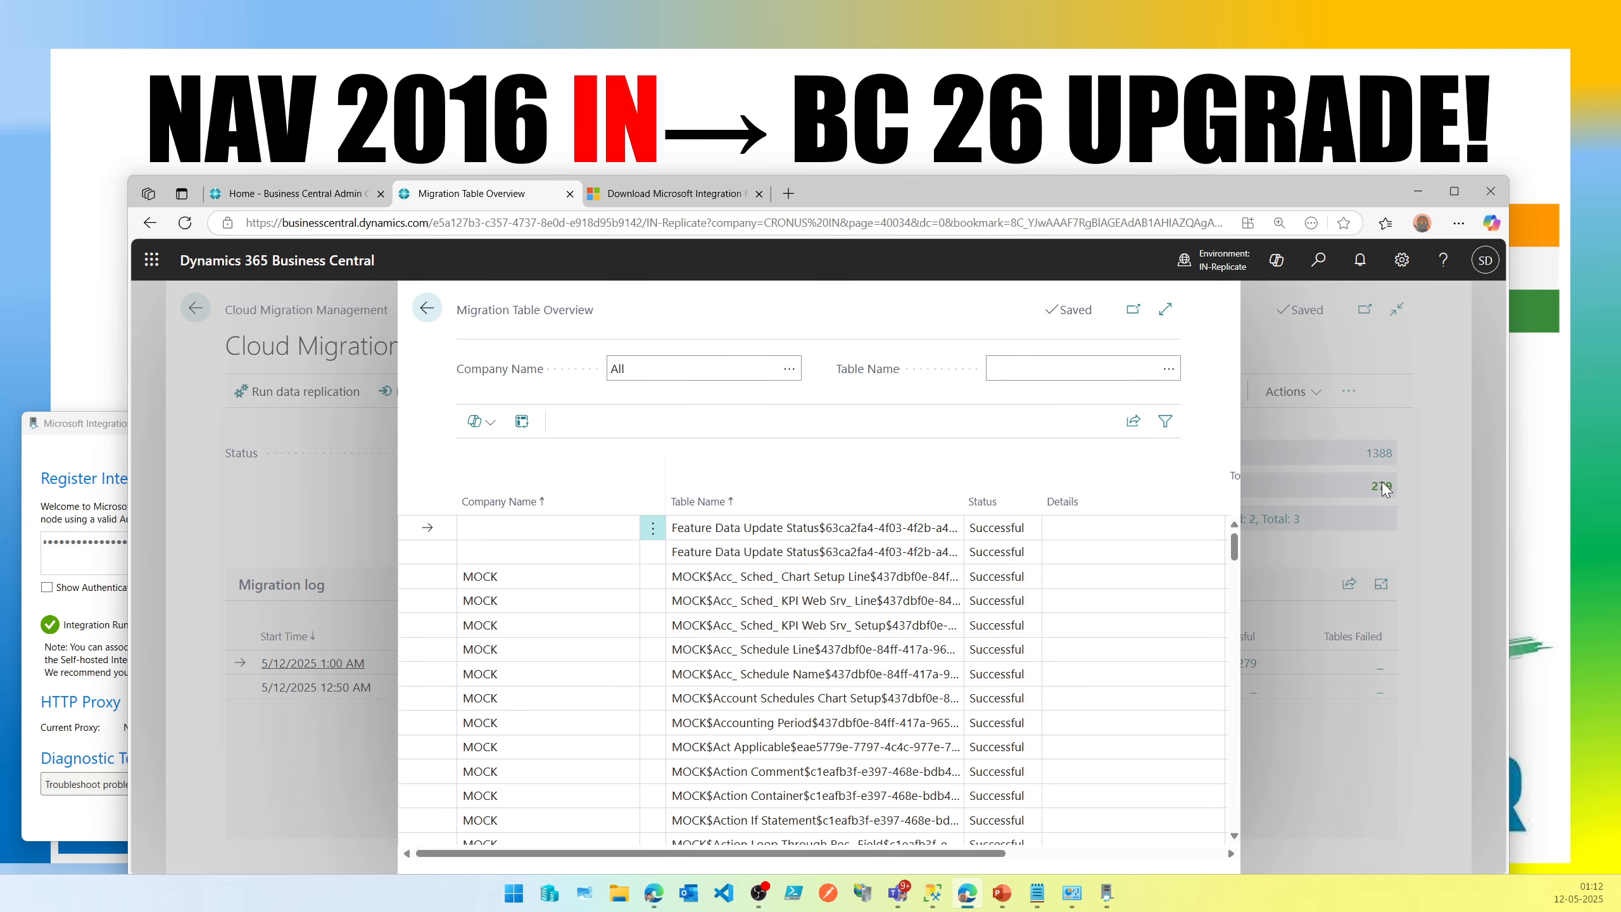
{"action": "left_click", "coordinate": [1165, 311]}
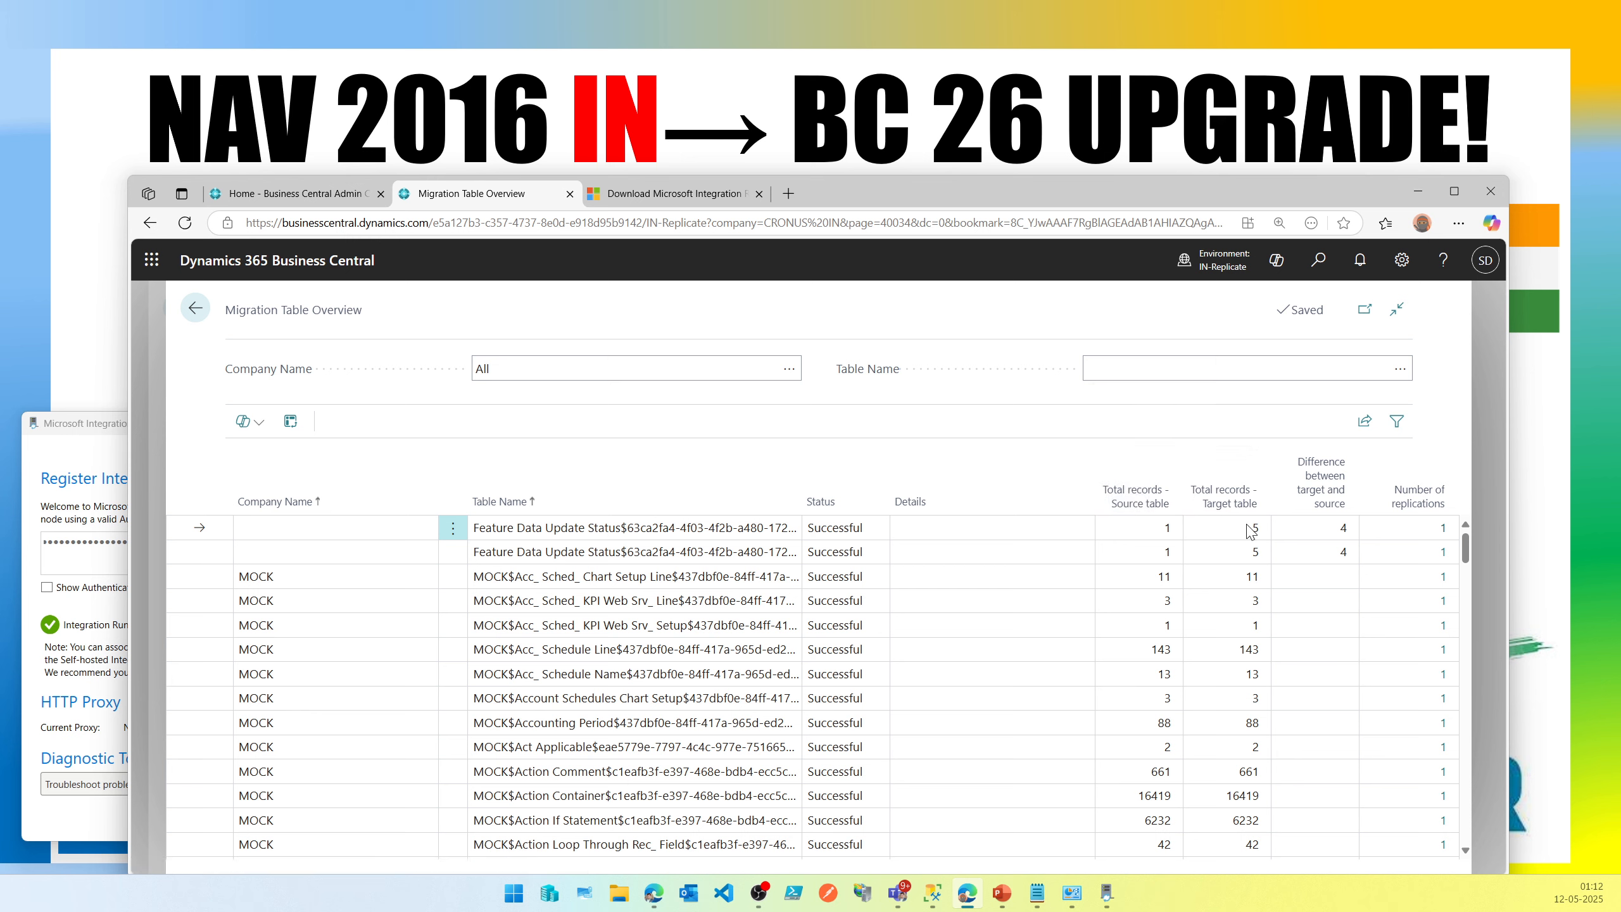
Review record counts, differences and details messages for the successfully migrated tables.
{"action": "left_click_drag", "start_coordinate": [1250, 530], "coordinate": [1270, 534]}
{"action": "left_click", "coordinate": [1266, 526]}
{"action": "mouse_move", "coordinate": [611, 530]}
{"action": "left_mouse_down"}
{"action": "mouse_move", "coordinate": [476, 530]}
{"action": "mouse_move", "coordinate": [614, 540]}
{"action": "left_mouse_up"}
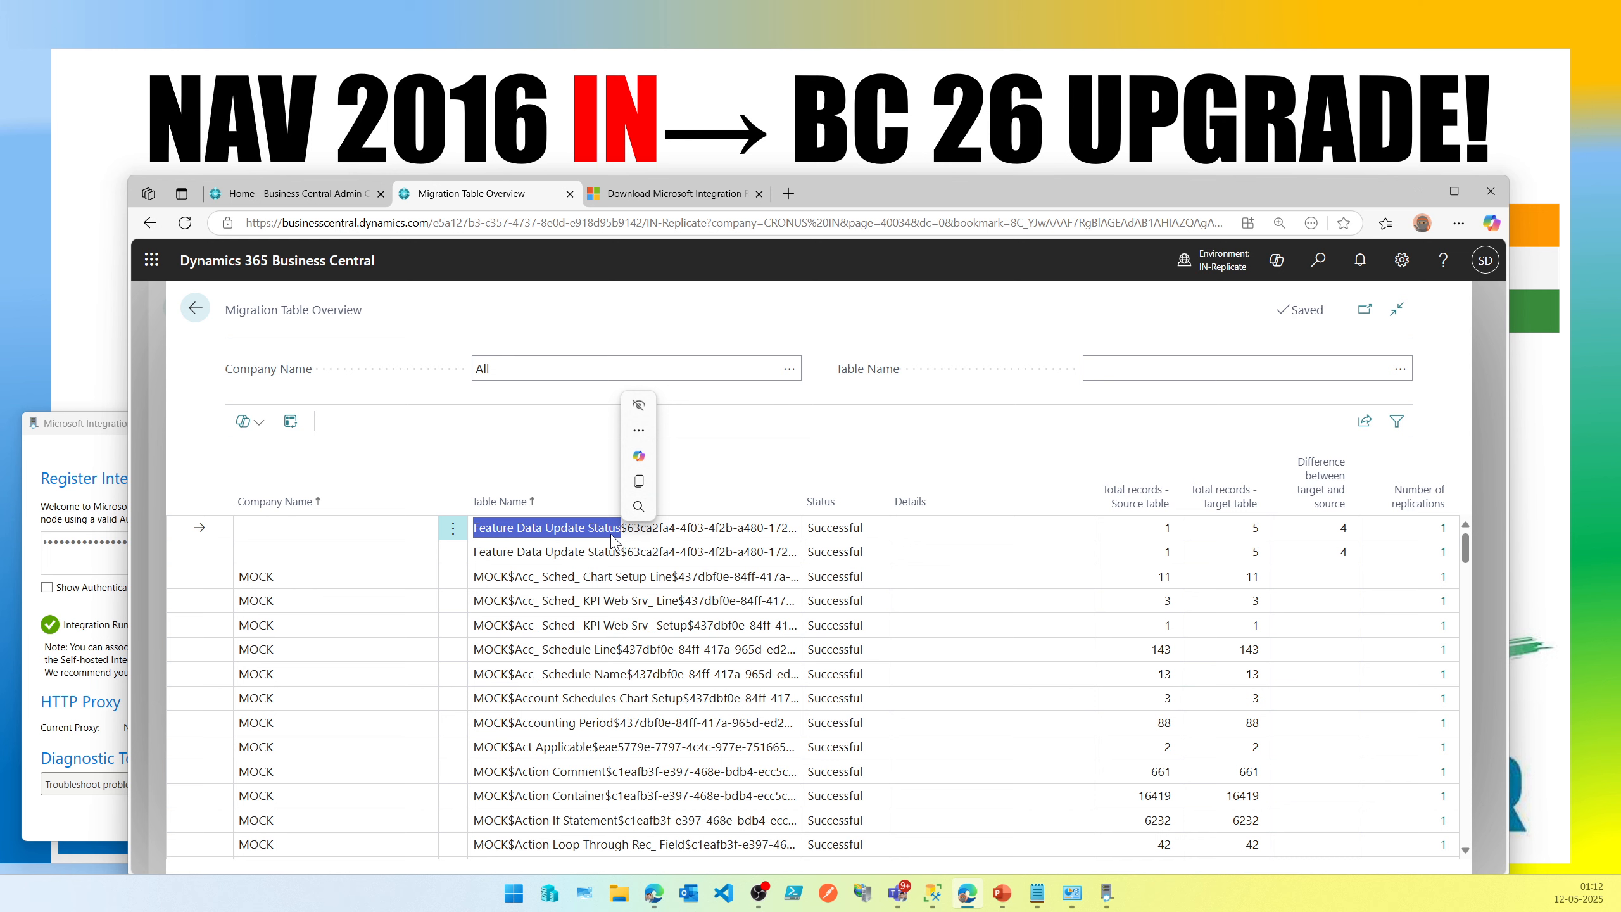
{"action": "left_click_drag", "start_coordinate": [621, 553], "coordinate": [454, 551]}
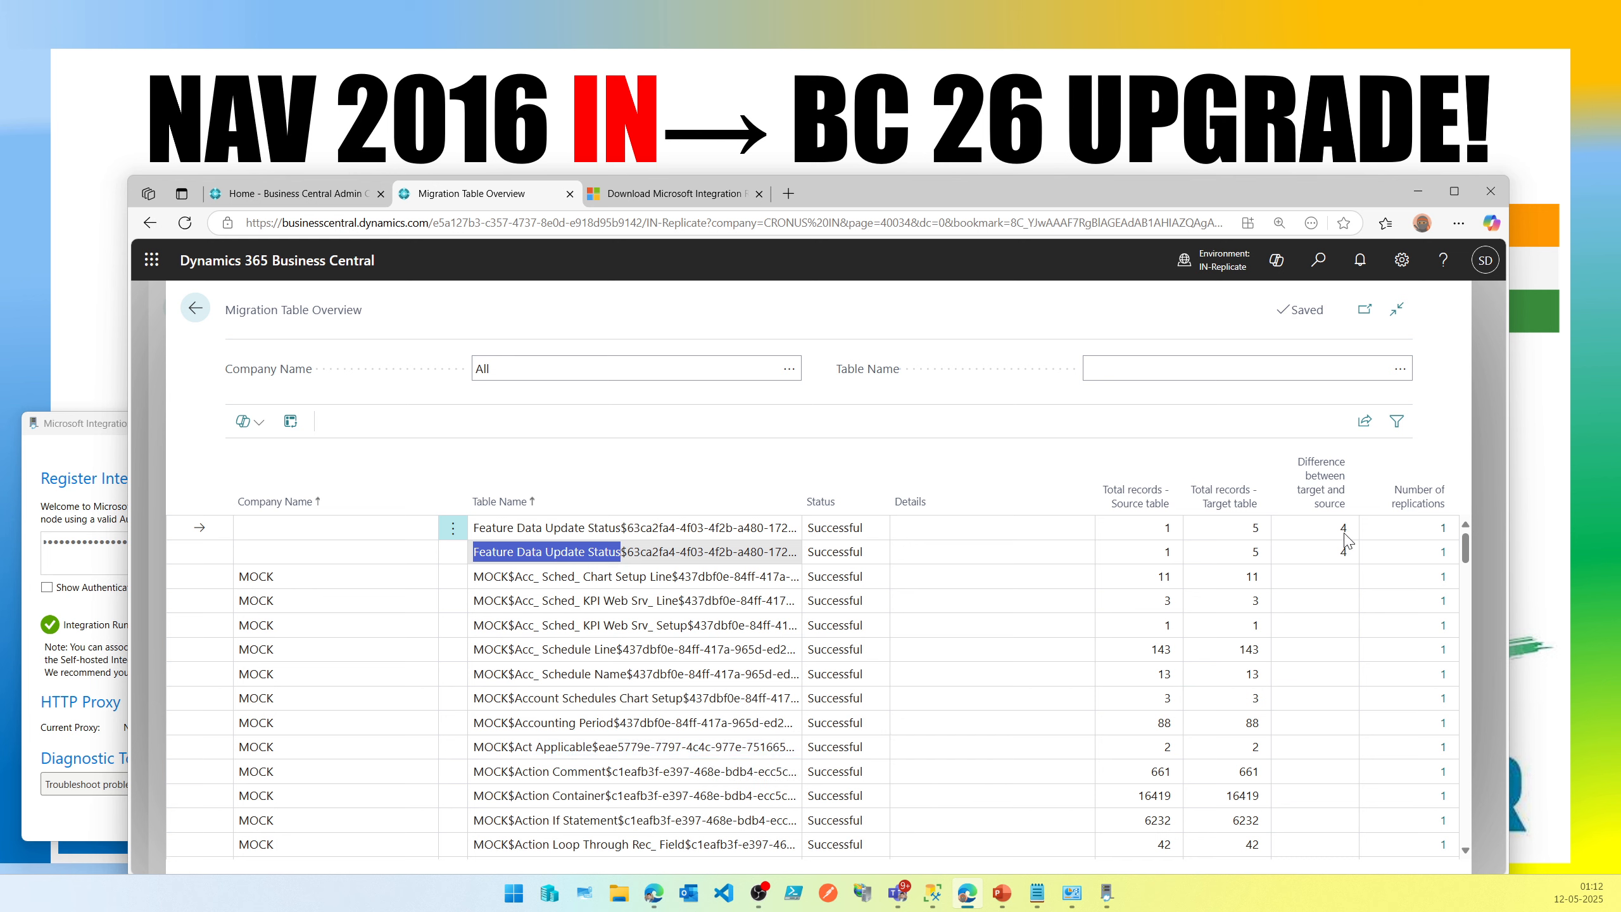
{"action": "scroll", "coordinate": [1254, 594], "scroll_direction": "down", "scroll_amount": 5}
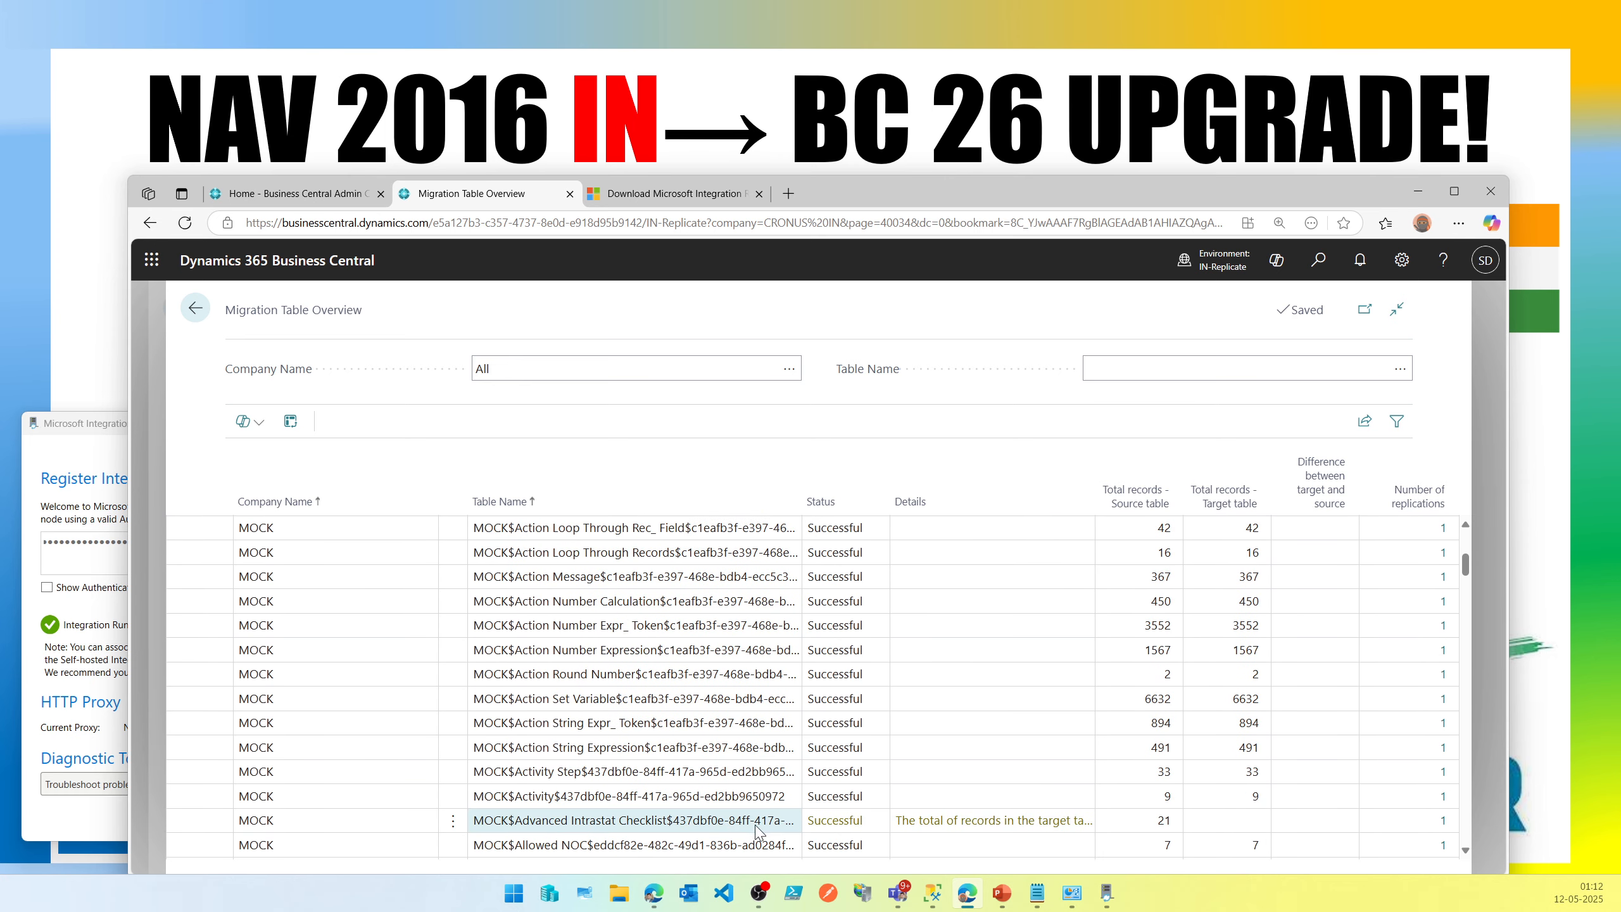
{"action": "left_click", "coordinate": [1059, 826]}
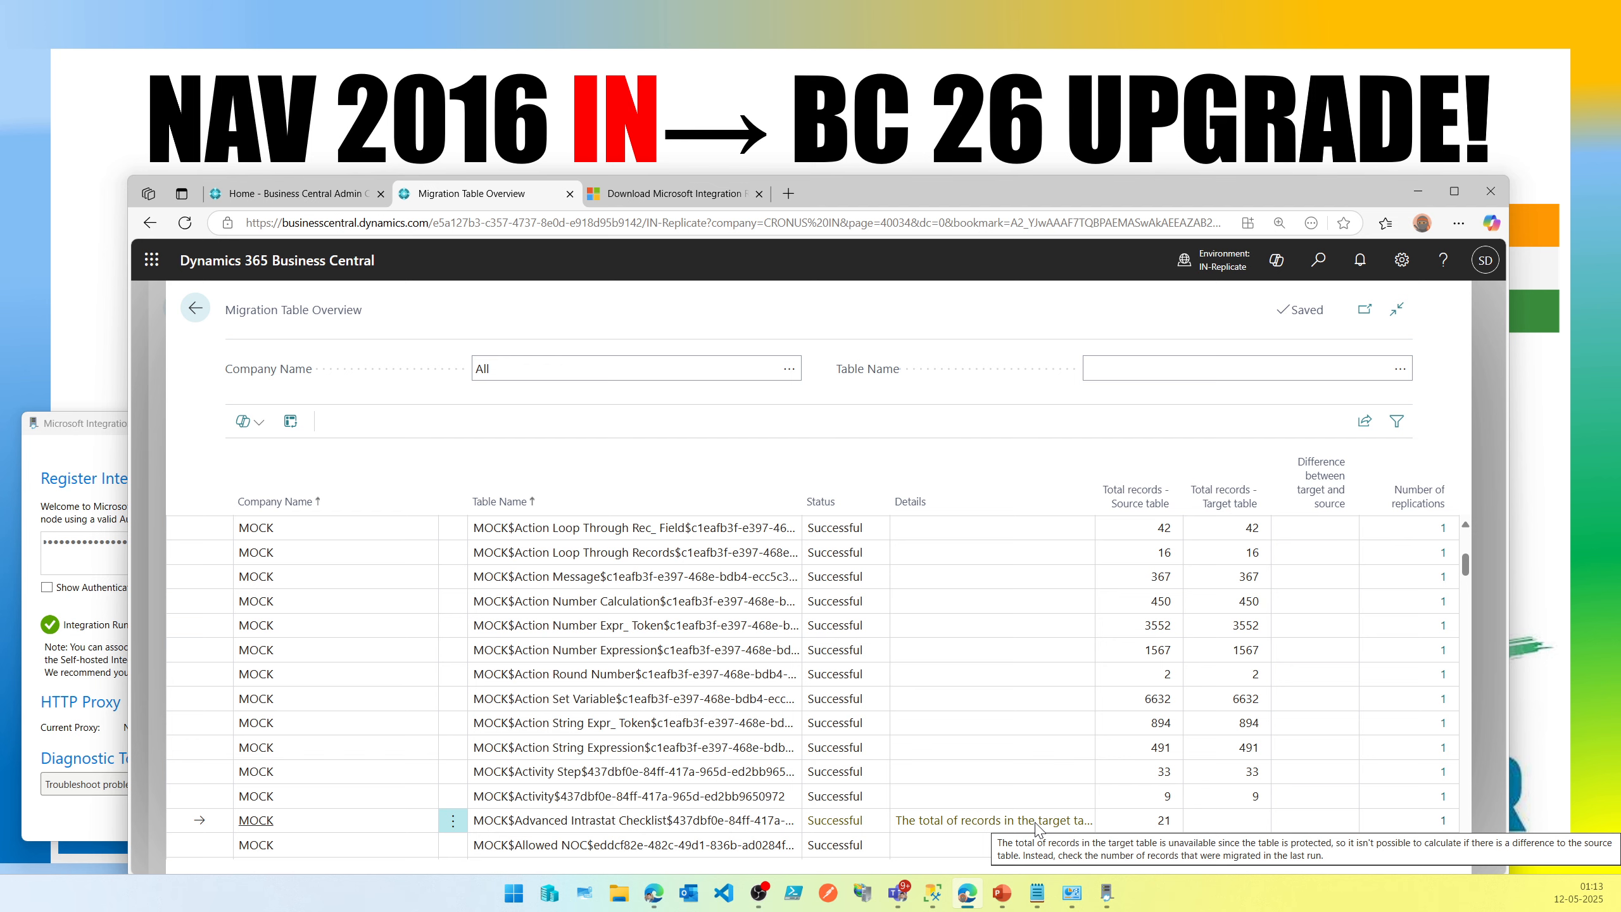
Scroll further through the successfully migrated tables and return to Cloud Migration Management.
{"action": "scroll", "coordinate": [1035, 829], "scroll_direction": "down", "scroll_amount": 10}
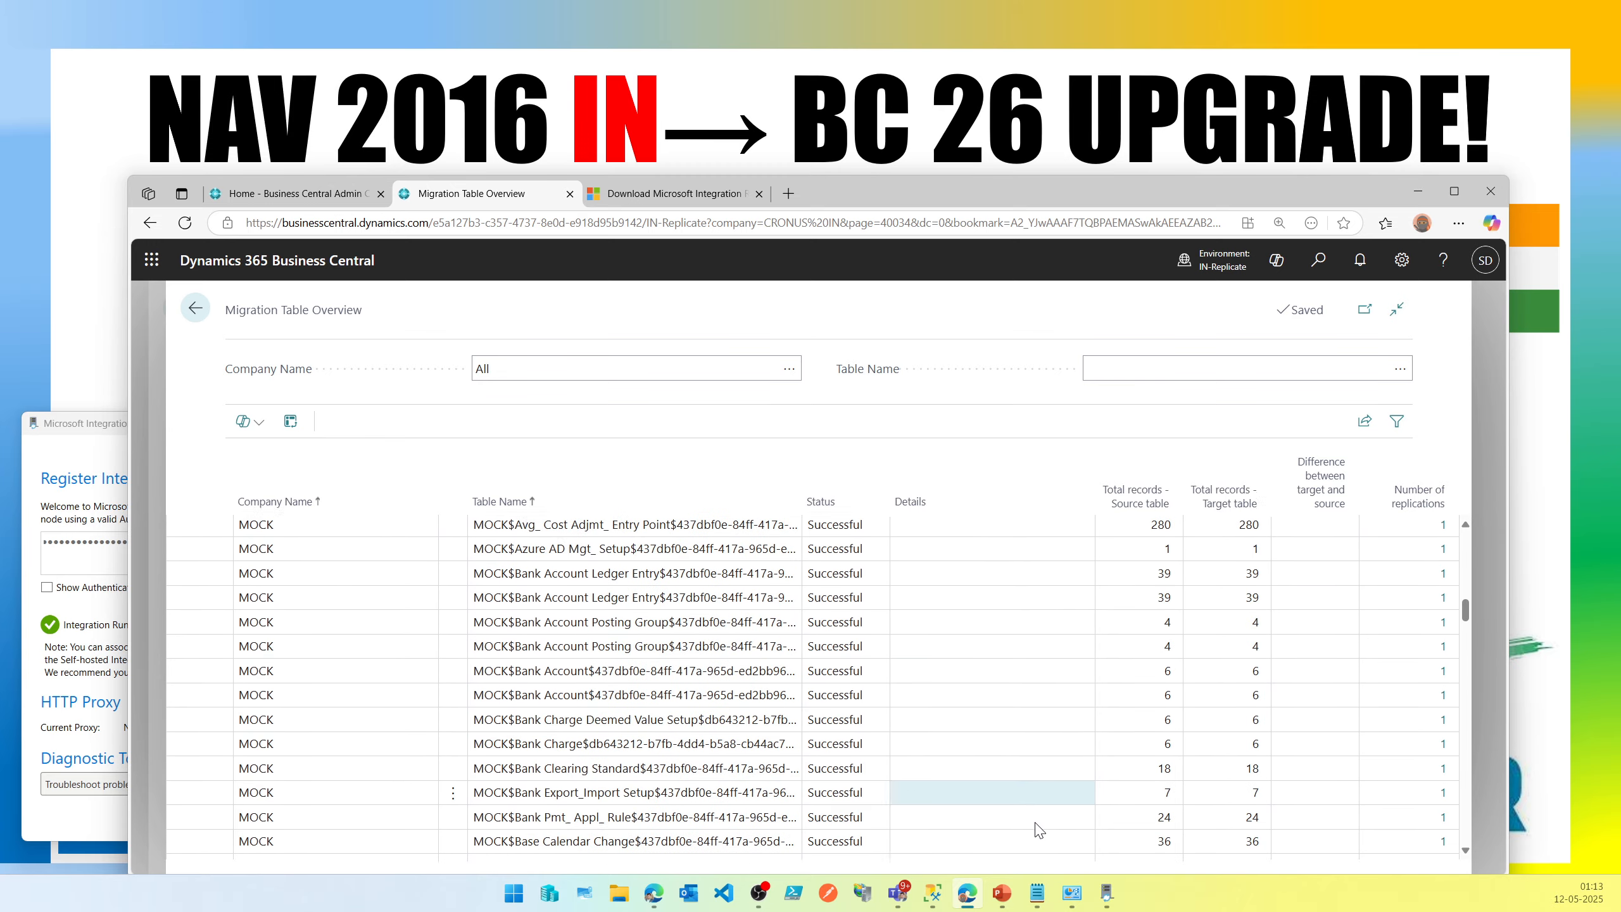
{"action": "scroll", "coordinate": [1036, 829], "scroll_direction": "down", "scroll_amount": 10}
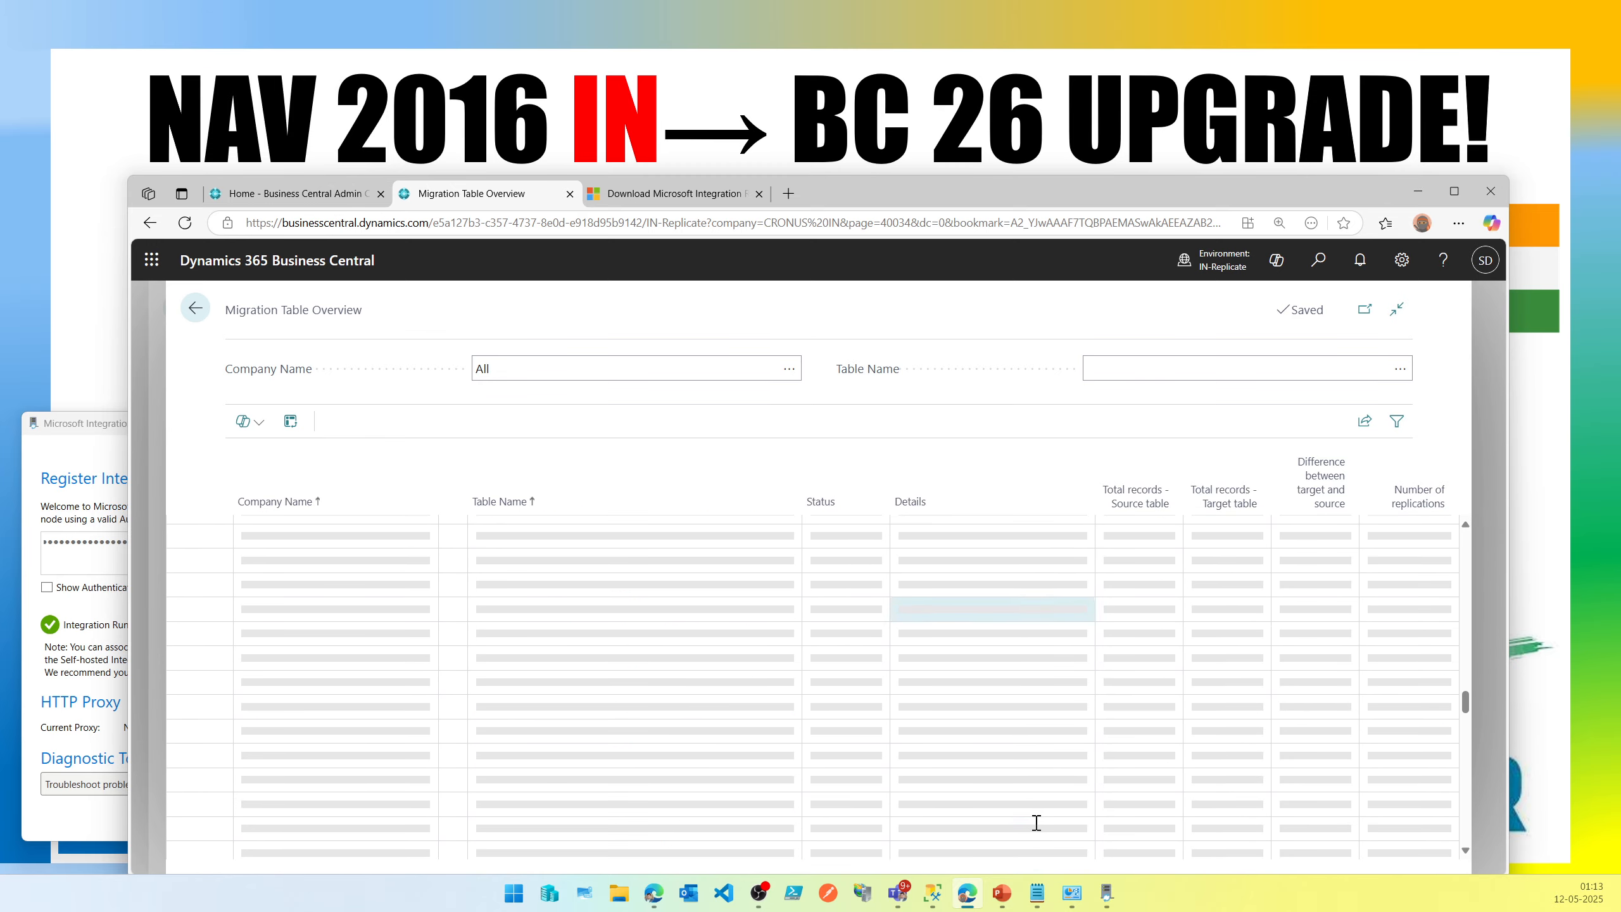
{"action": "left_click", "coordinate": [195, 307]}
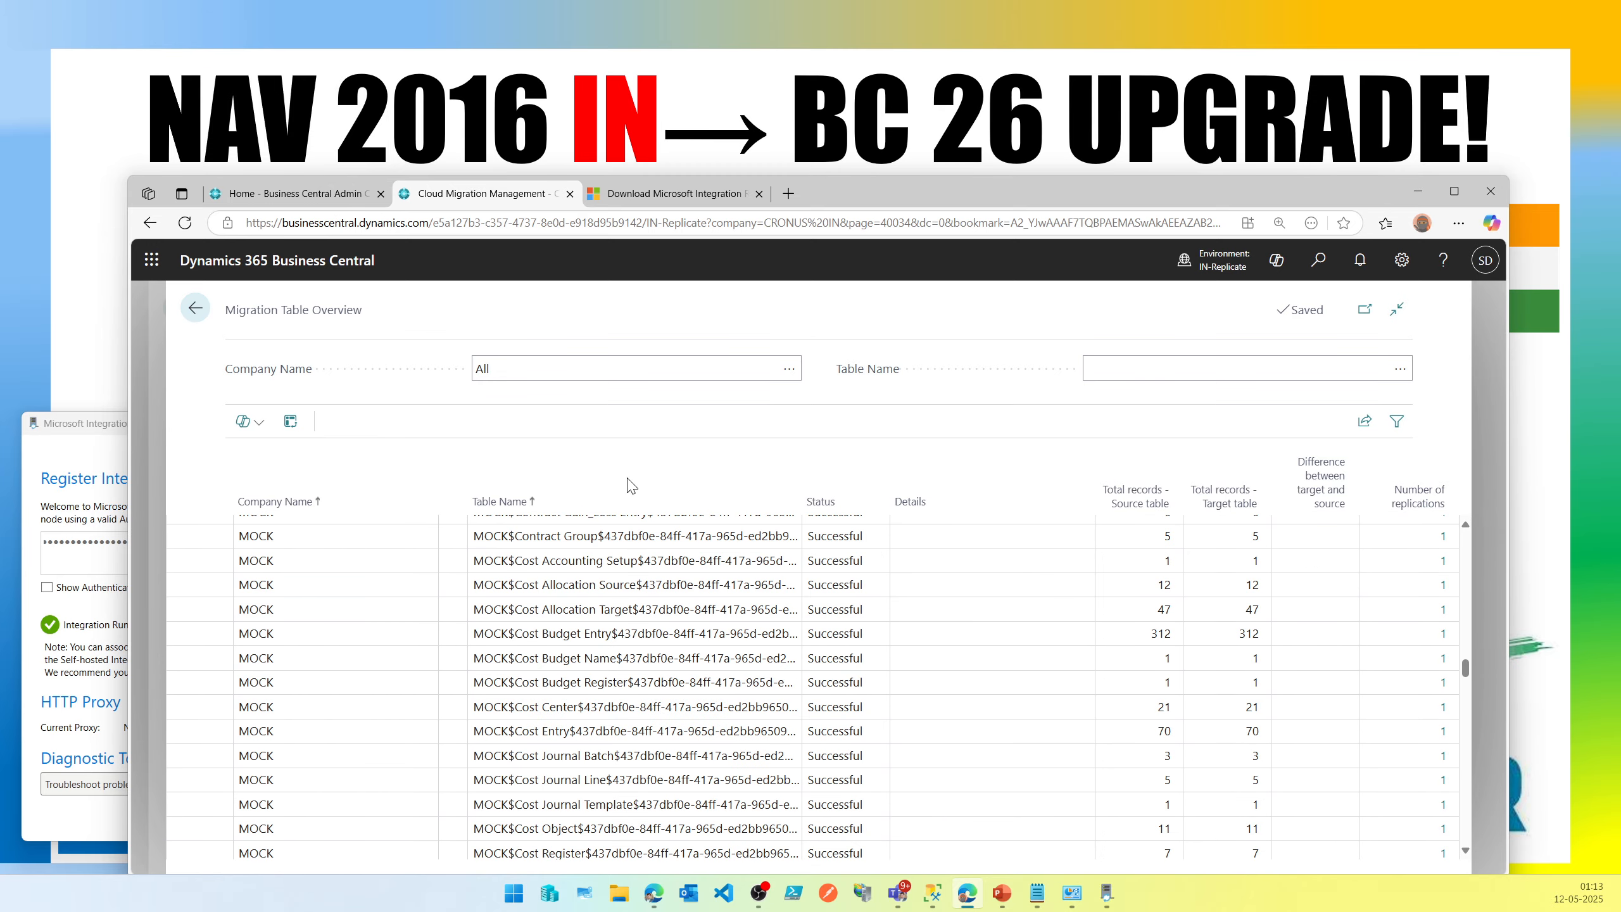
{"action": "left_click", "coordinate": [567, 394]}
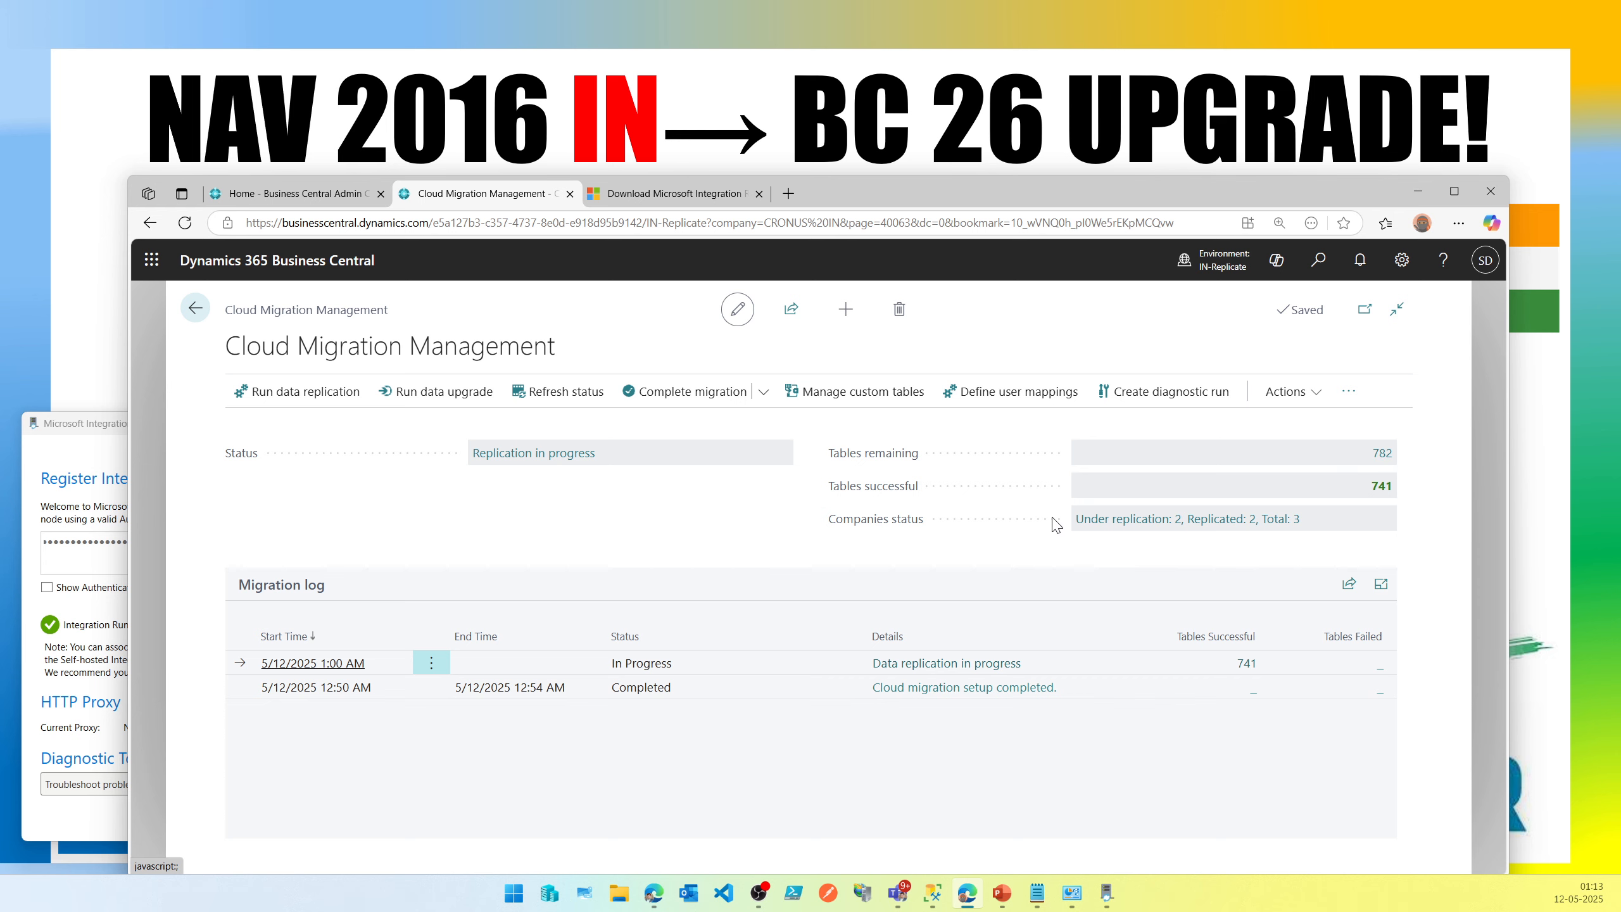
Open the remaining tables list and change its Status filter to show only Warning tables.
{"action": "left_click", "coordinate": [1382, 455]}
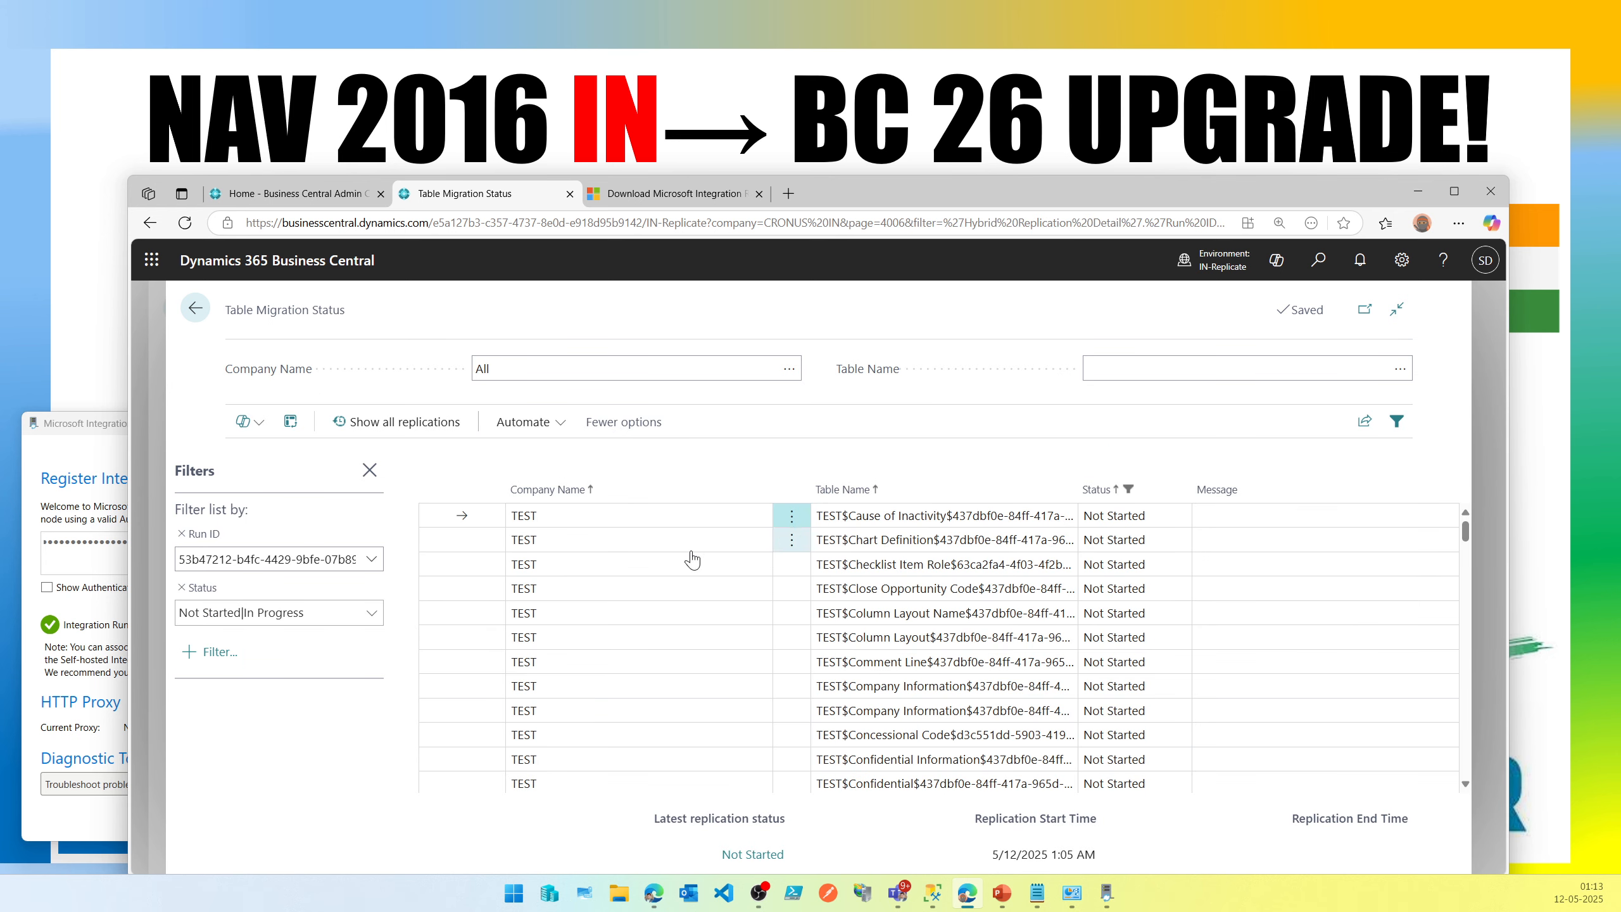
{"action": "left_click", "coordinate": [372, 612]}
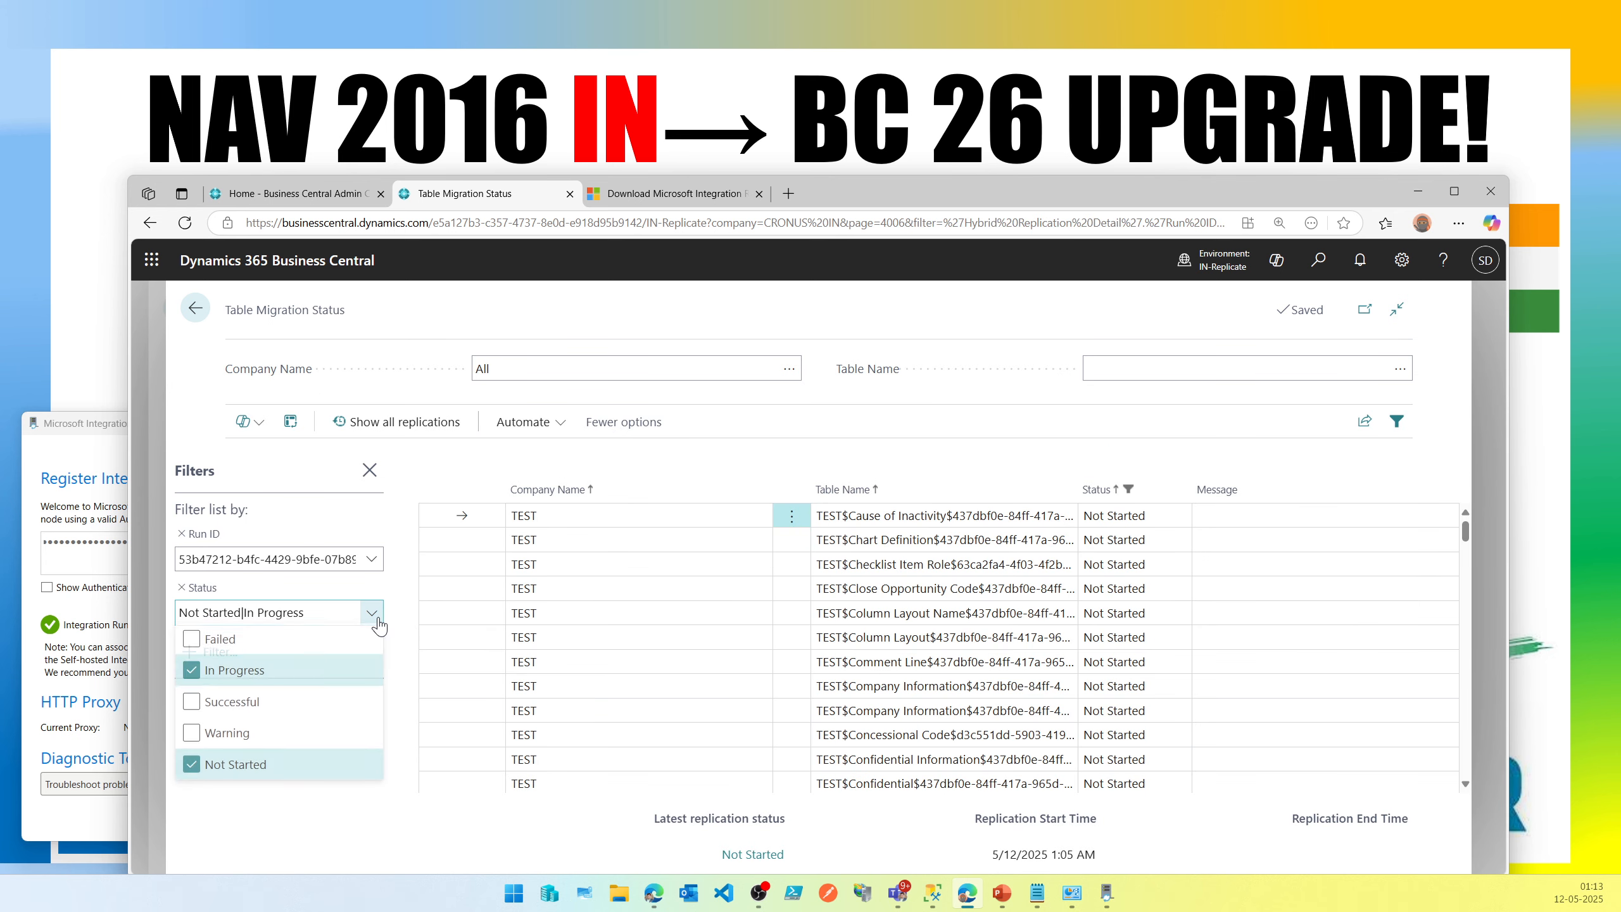
{"action": "left_click", "coordinate": [255, 766]}
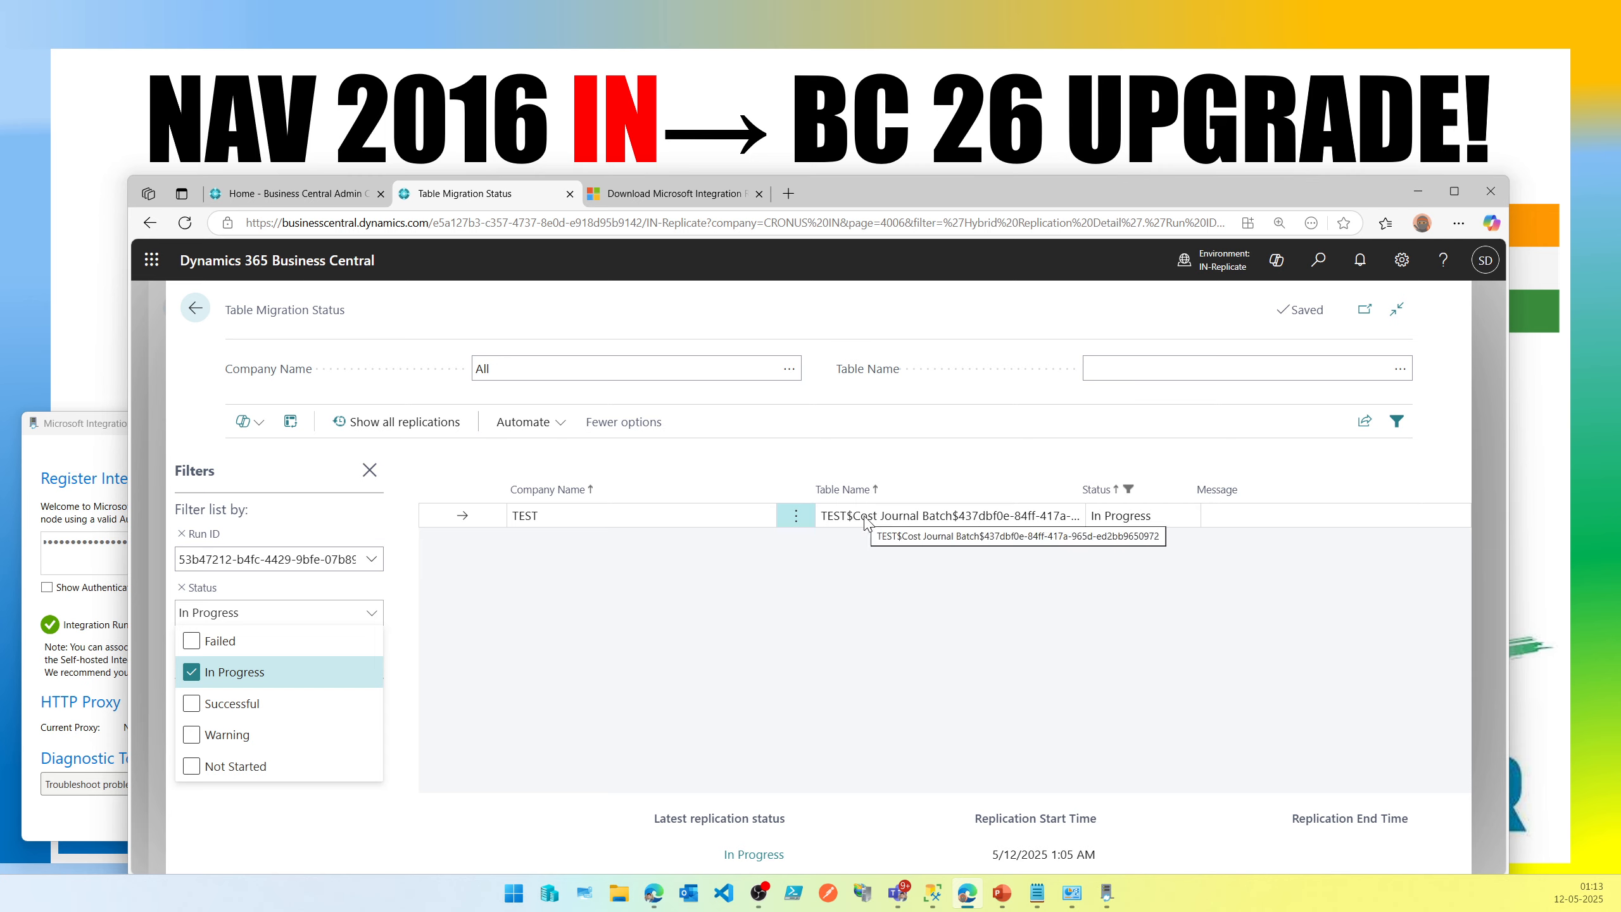
{"action": "left_click", "coordinate": [217, 673]}
{"action": "left_click", "coordinate": [193, 769]}
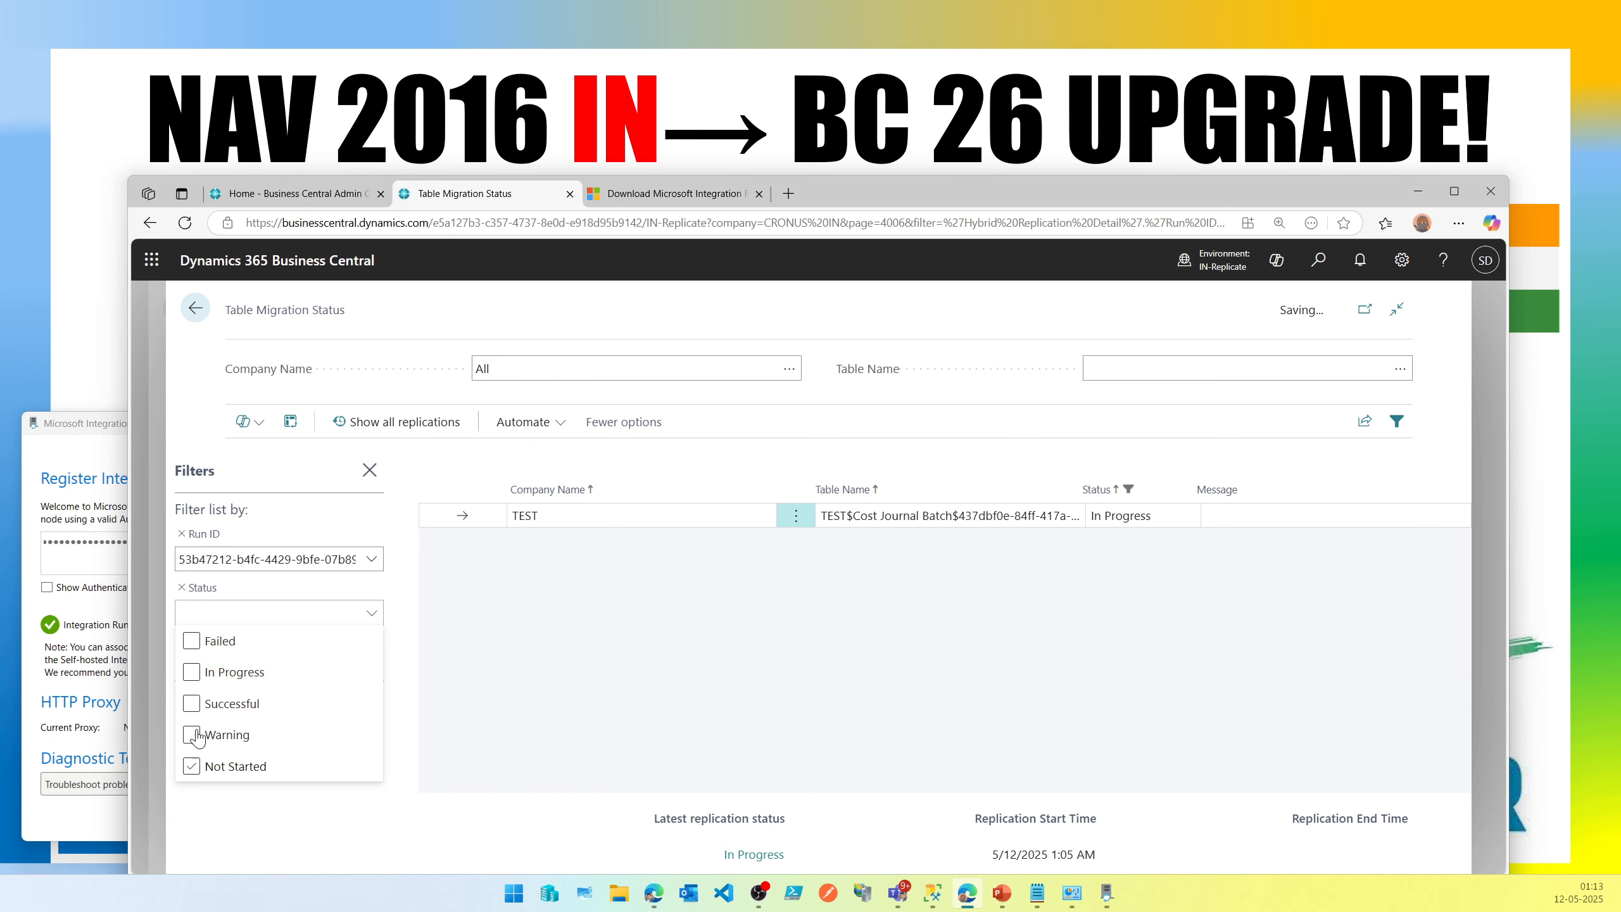
{"action": "left_click", "coordinate": [191, 735]}
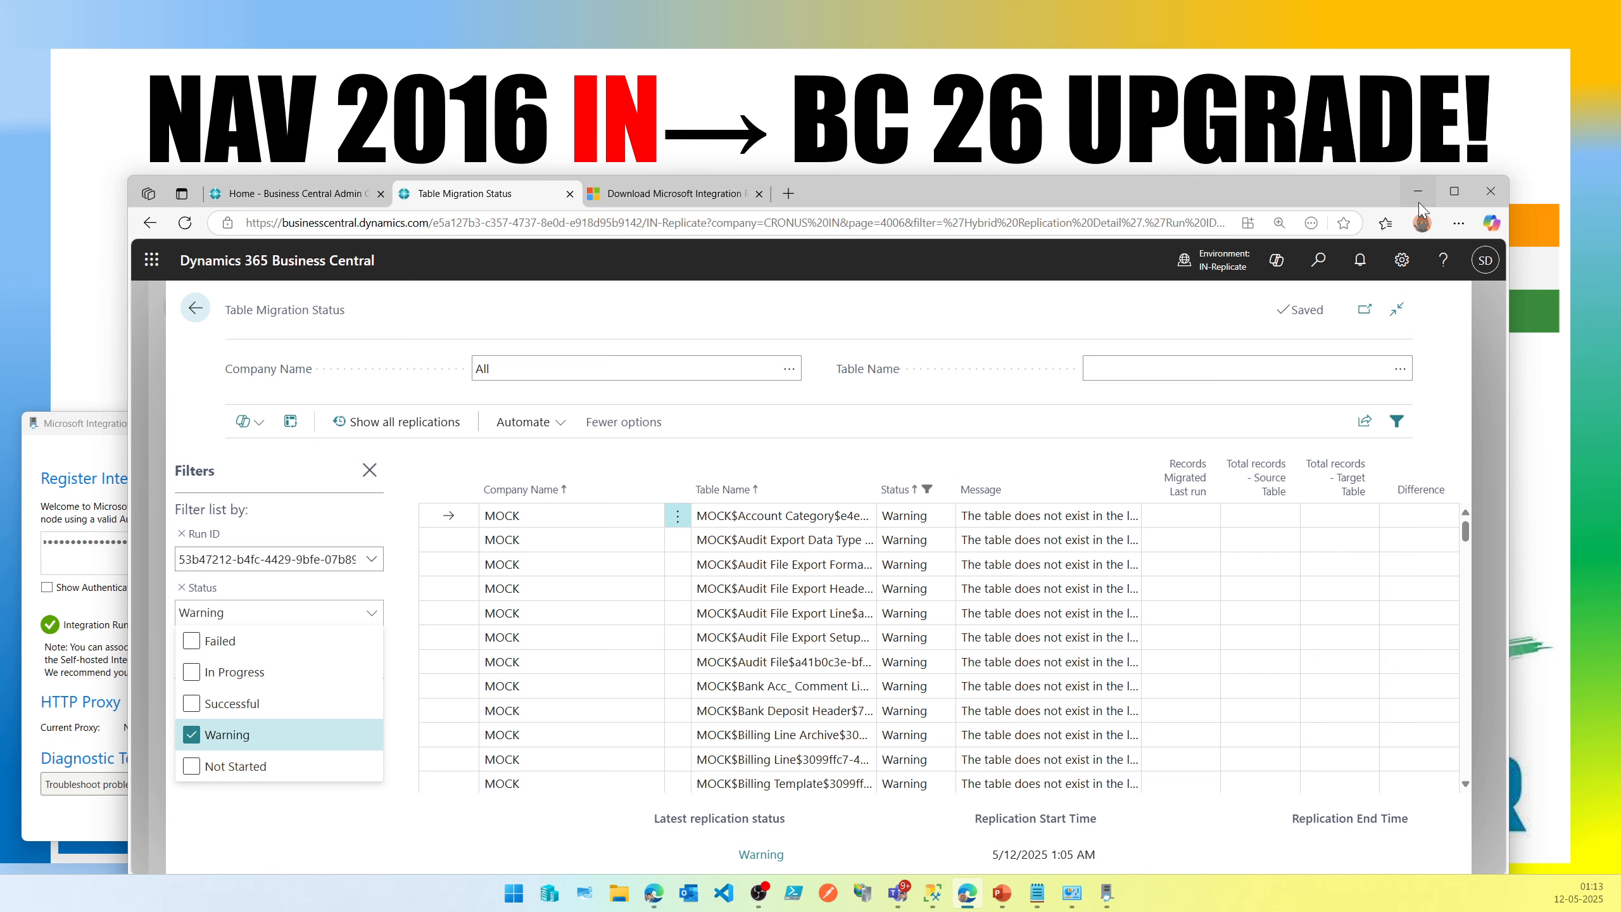
Maximize the browser window and widen the Message column of the warning tables list.
{"action": "left_click", "coordinate": [1445, 199]}
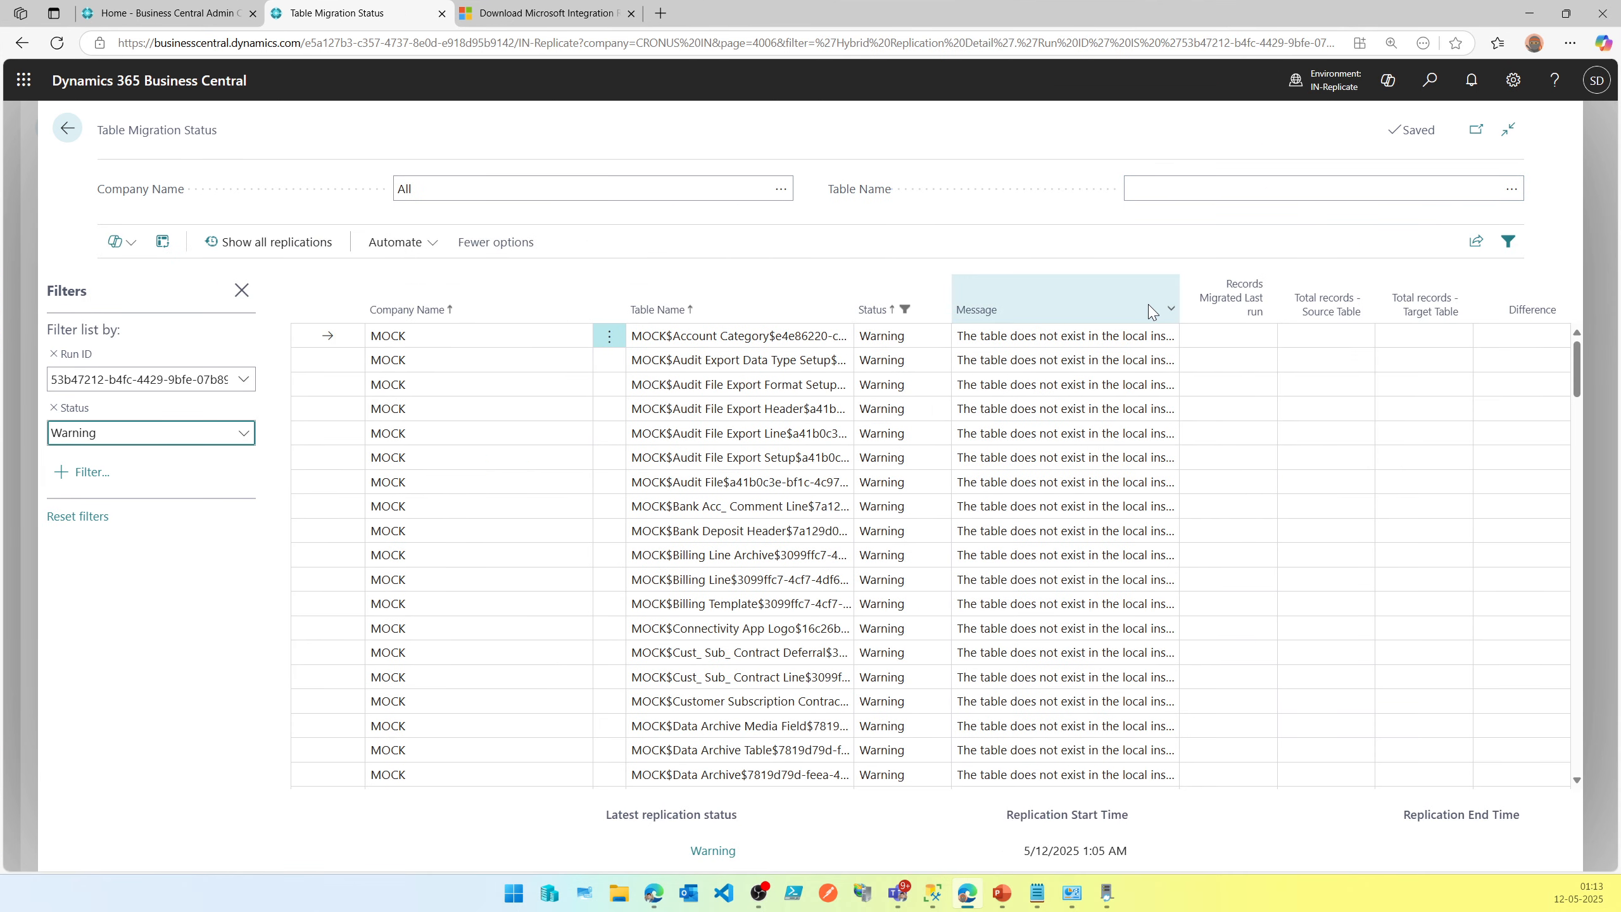
{"action": "left_click_drag", "start_coordinate": [1180, 299], "coordinate": [1205, 294]}
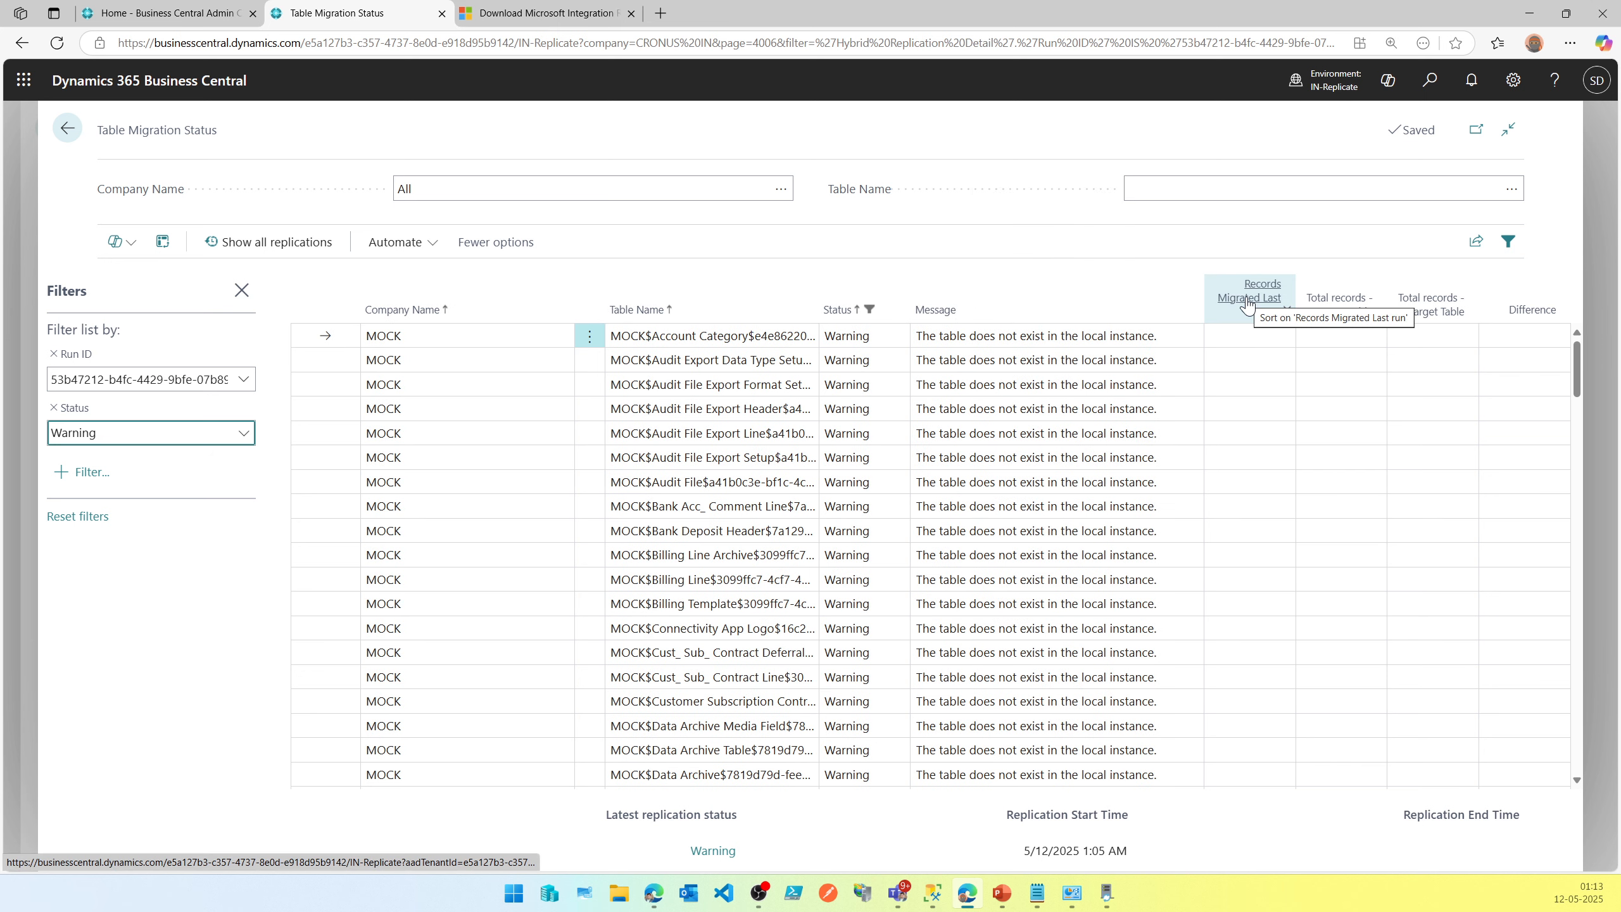
{"action": "triple_click", "coordinate": [1031, 344]}
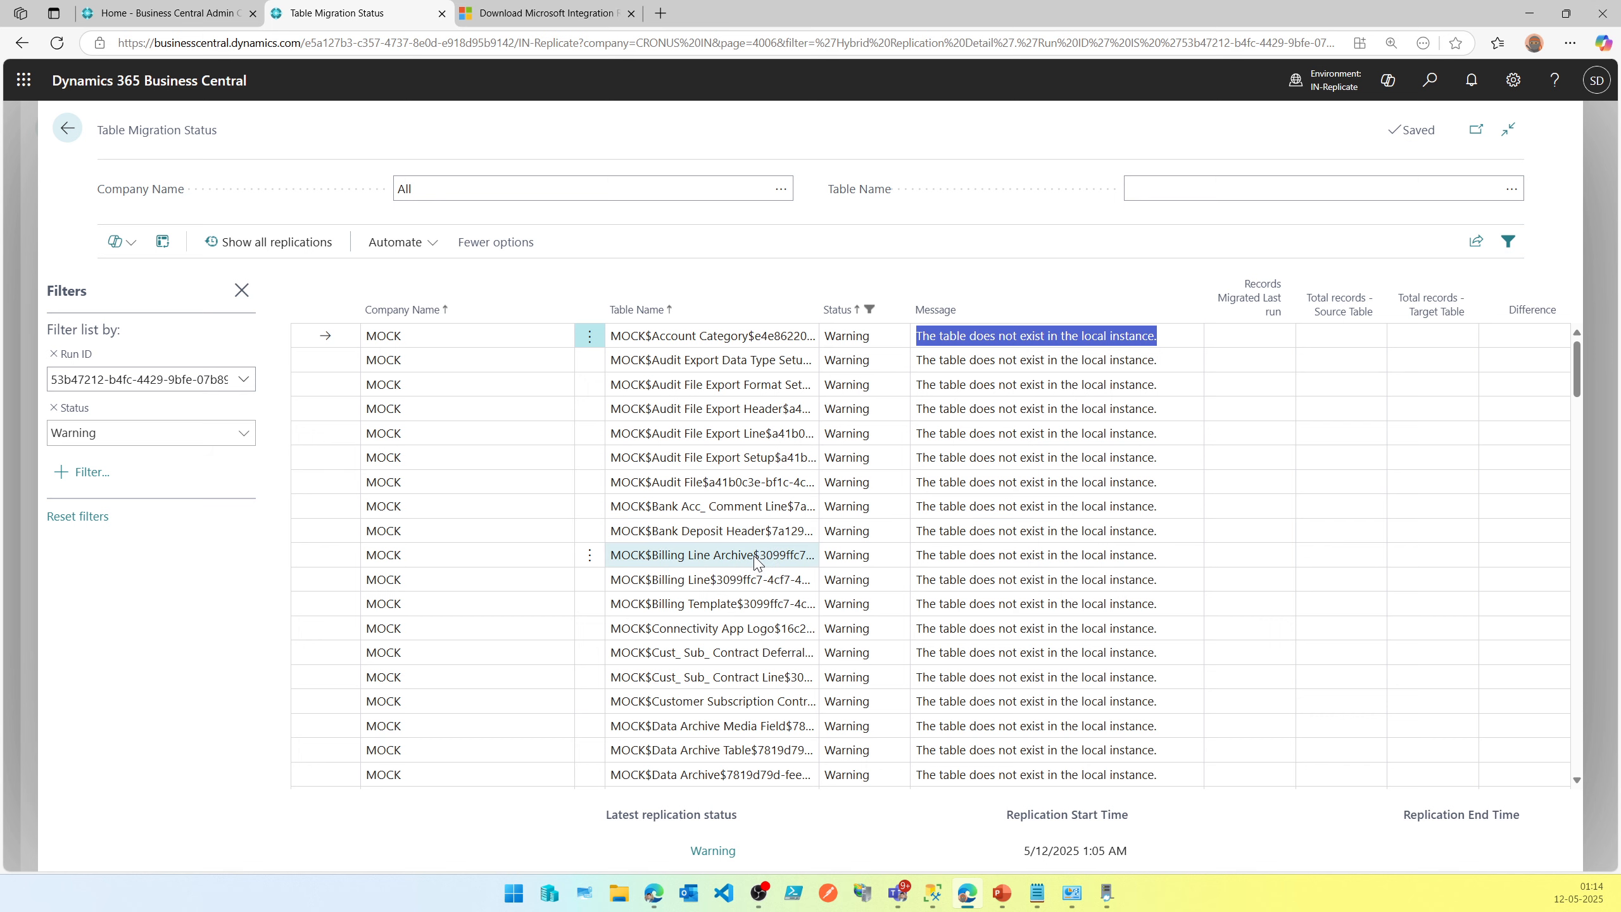
Scroll through the warning tables and read their messages.
{"action": "scroll", "coordinate": [750, 683], "scroll_direction": "down", "scroll_amount": 3}
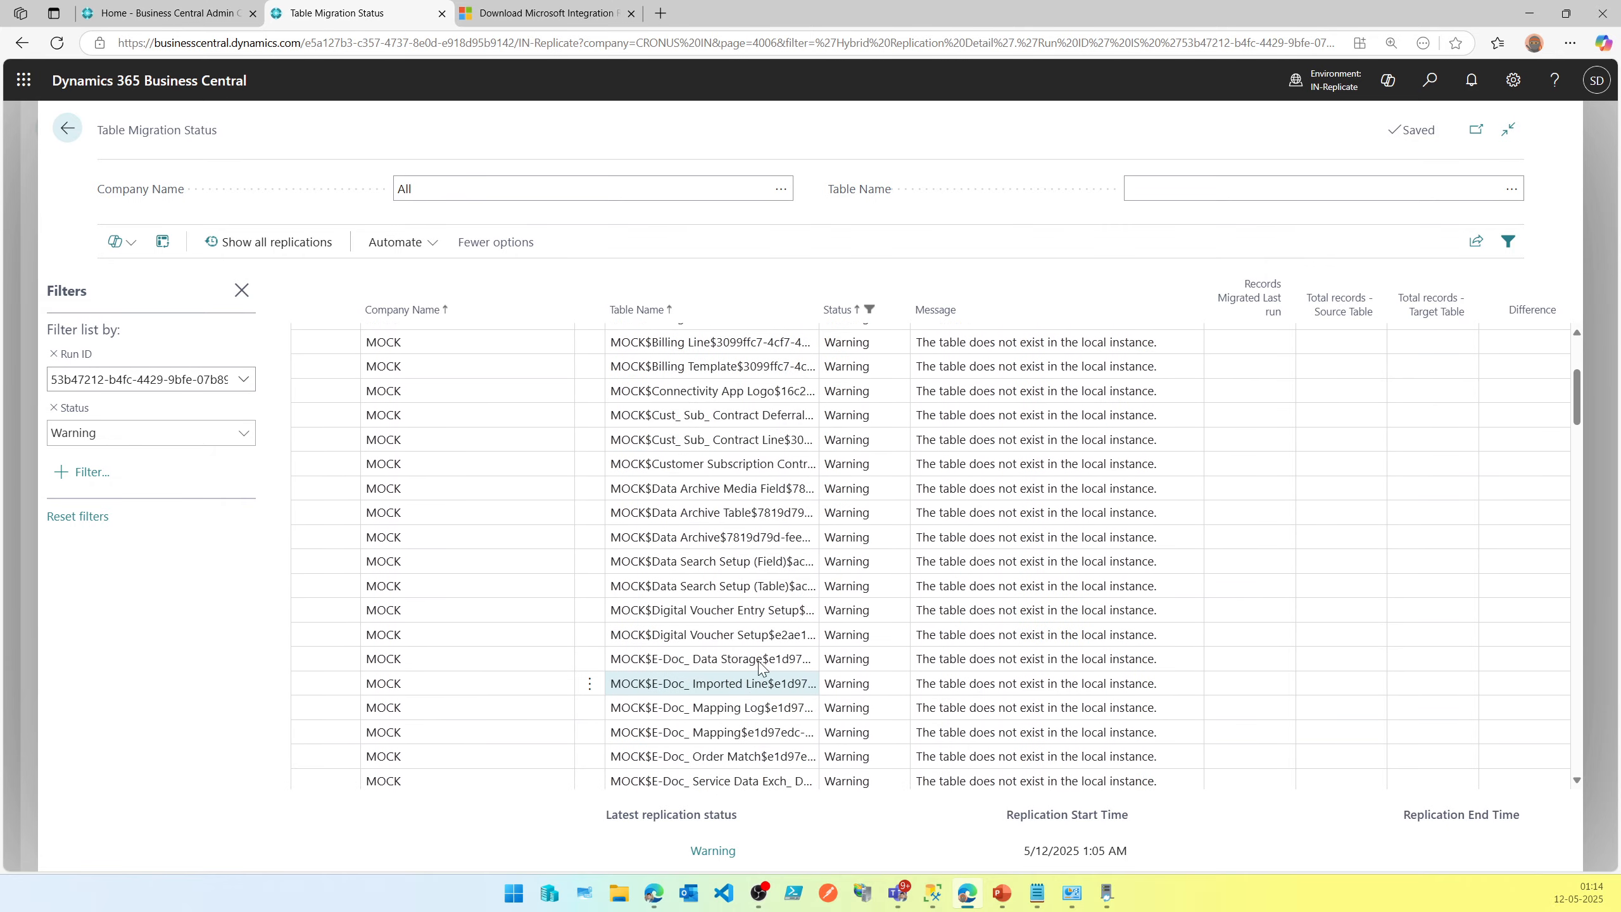
{"action": "left_click", "coordinate": [771, 641]}
{"action": "scroll", "coordinate": [771, 641], "scroll_direction": "down", "scroll_amount": 6}
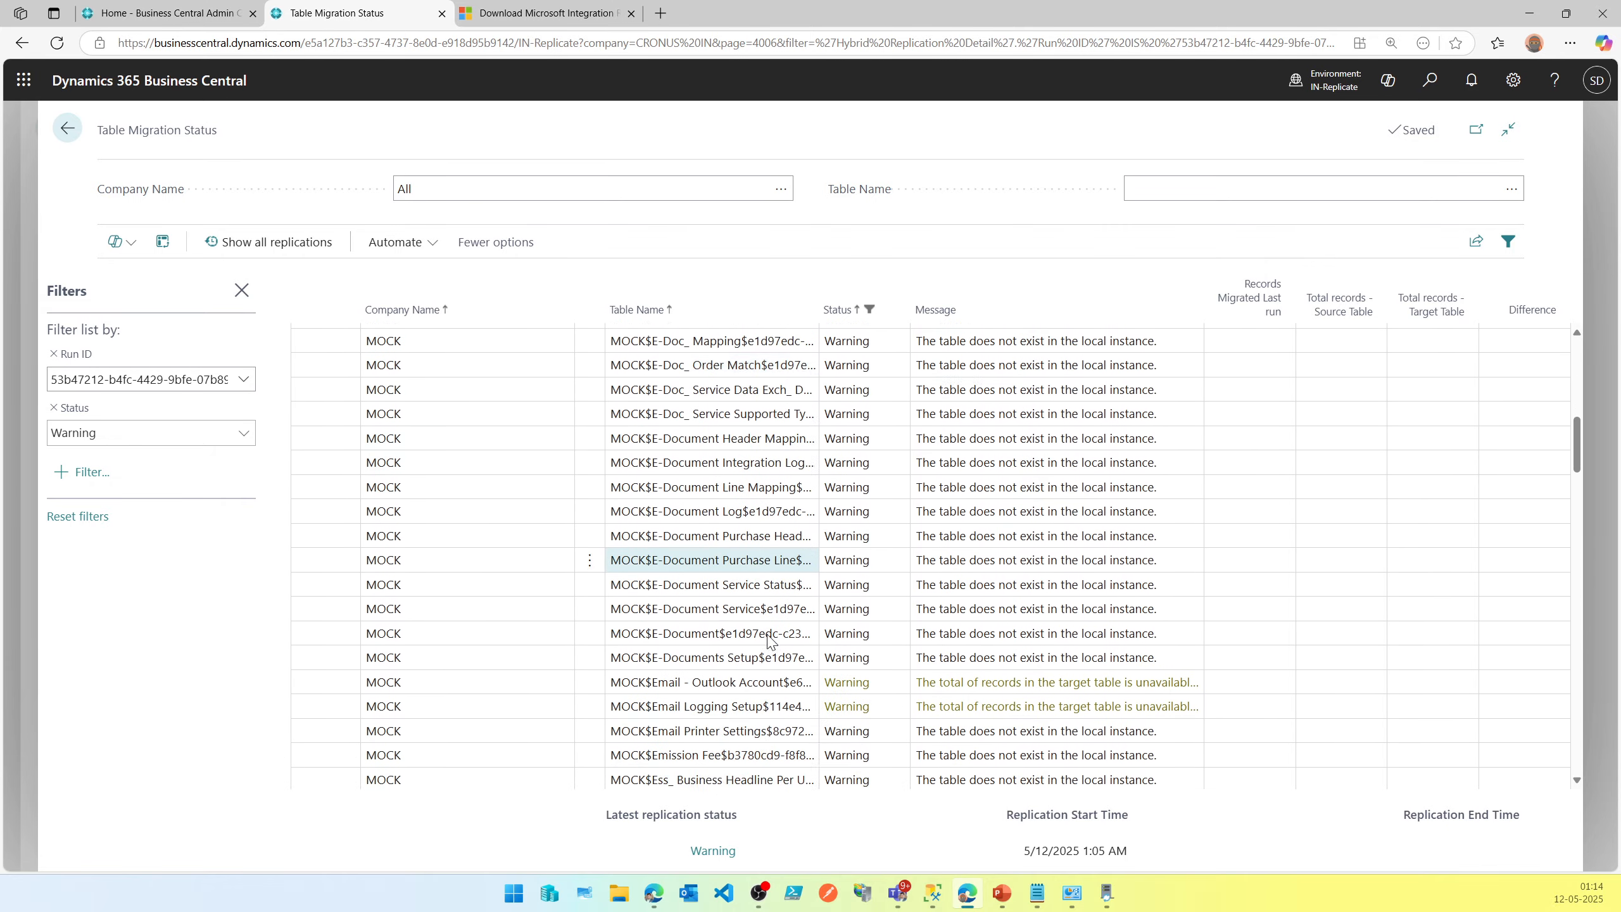
{"action": "scroll", "coordinate": [768, 634], "scroll_direction": "up", "scroll_amount": 6}
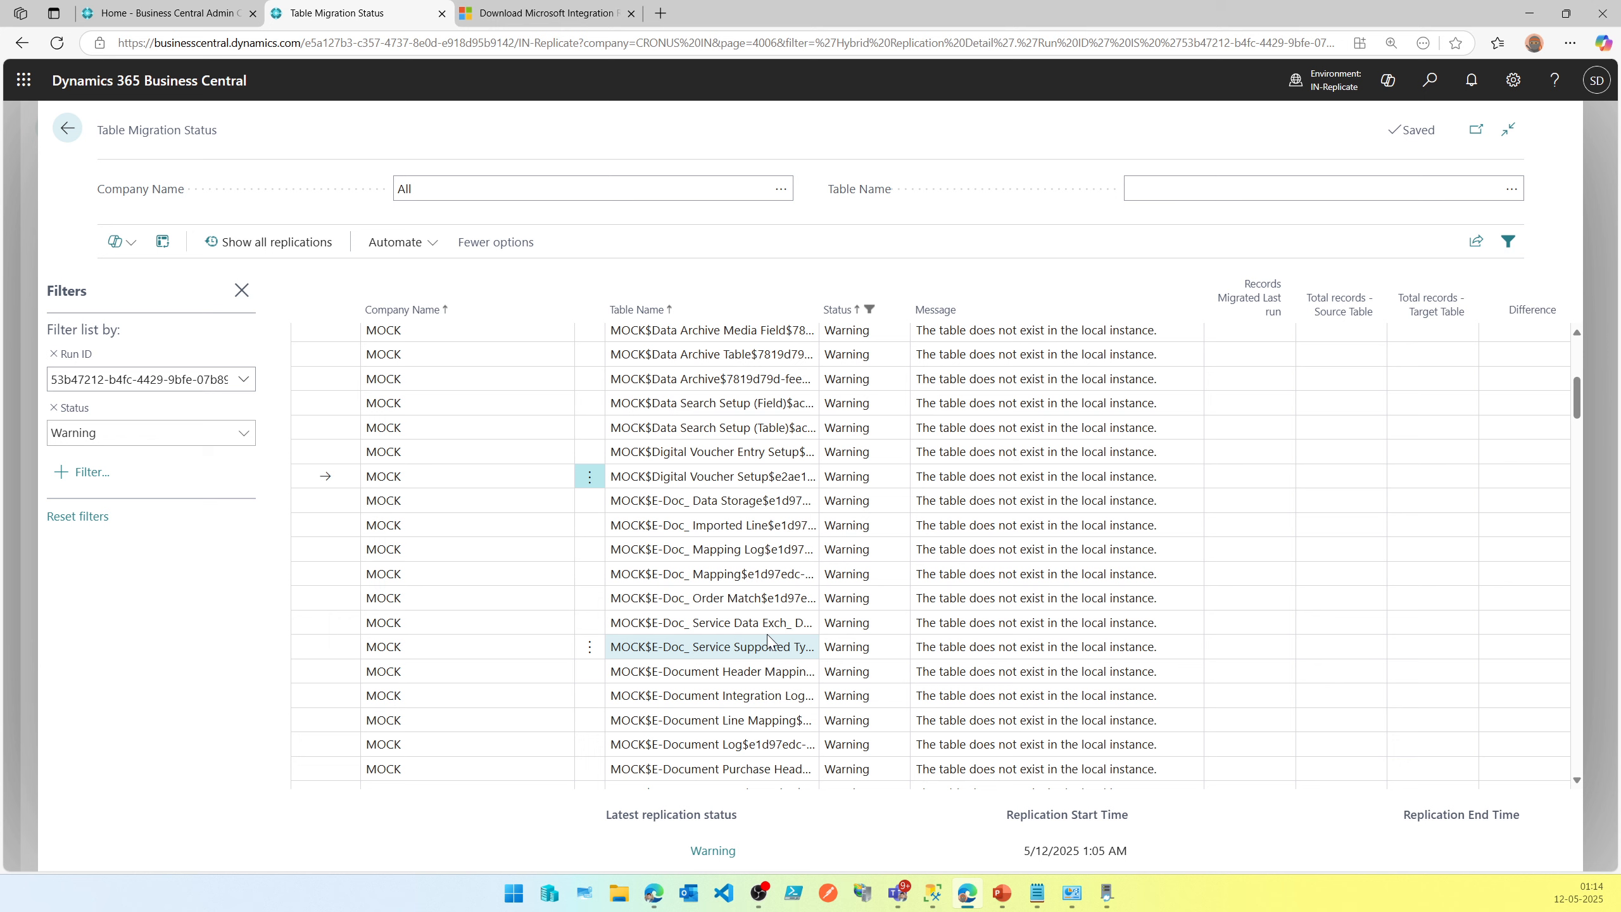
{"action": "double_click", "coordinate": [1033, 452]}
{"action": "triple_click", "coordinate": [1035, 456]}
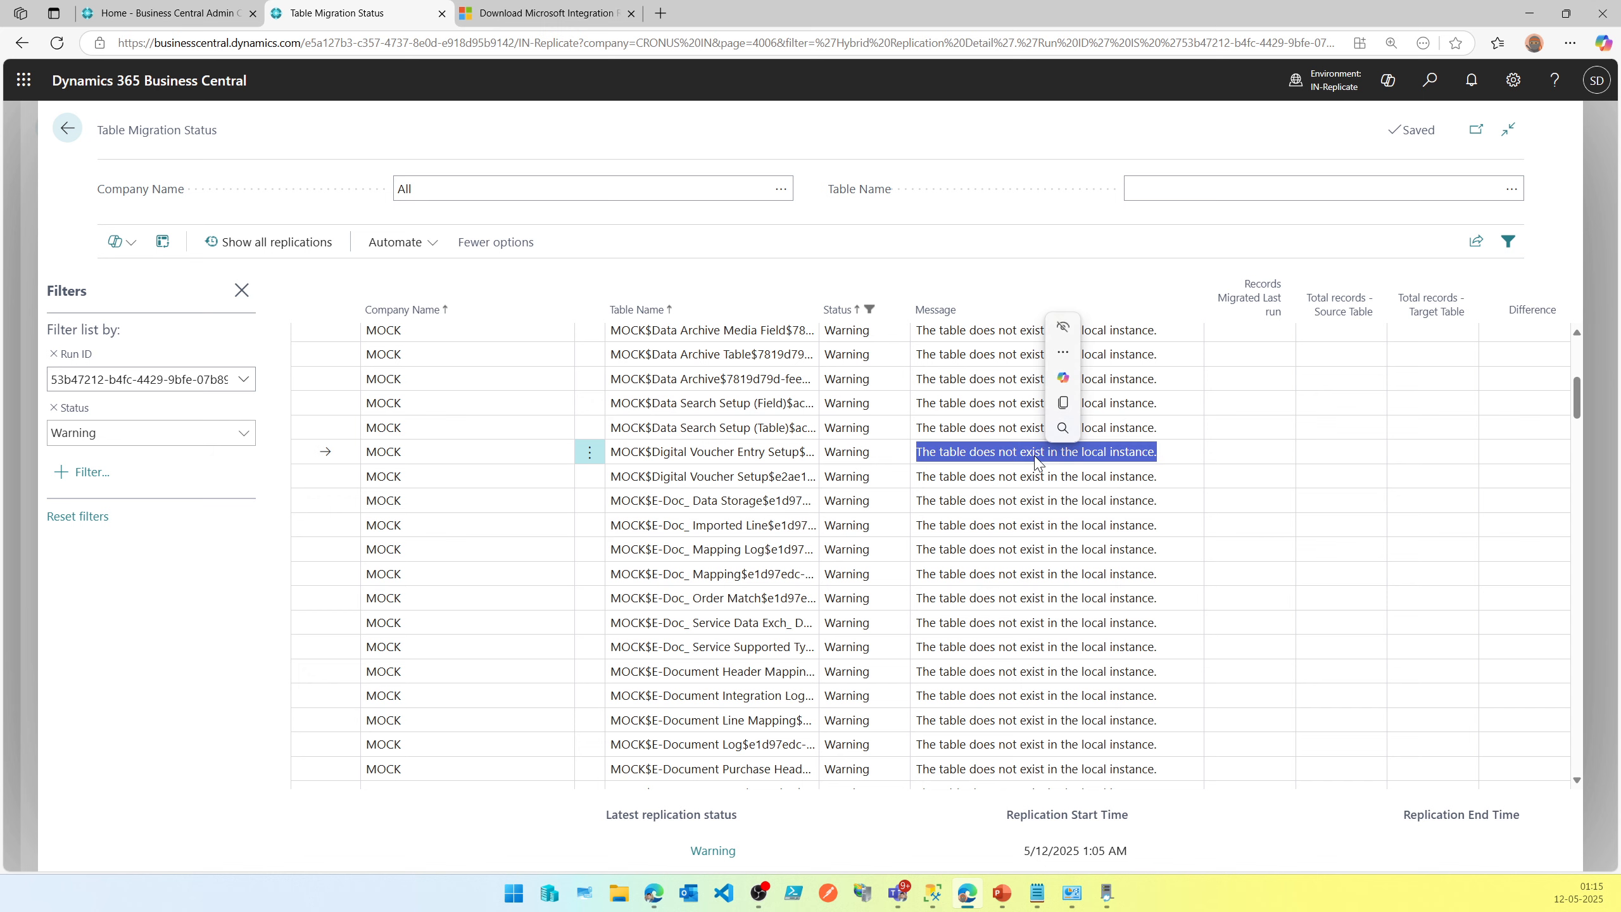
{"action": "scroll", "coordinate": [1079, 543], "scroll_direction": "down", "scroll_amount": 5}
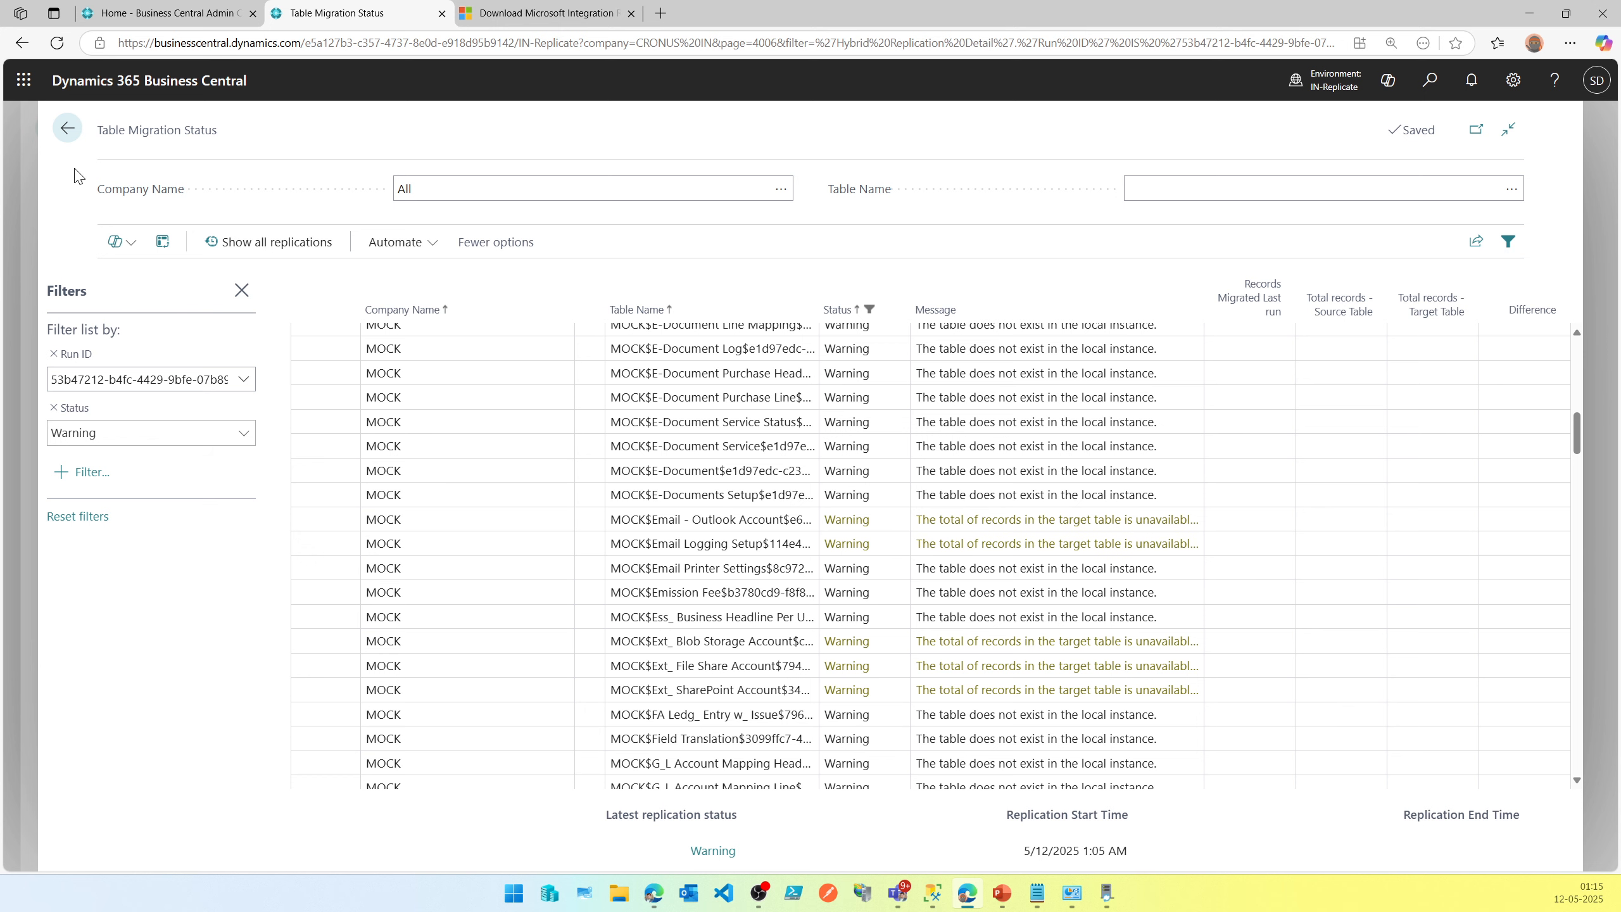
Return to Cloud Migration Management and refresh the replication status.
{"action": "left_click", "coordinate": [68, 129]}
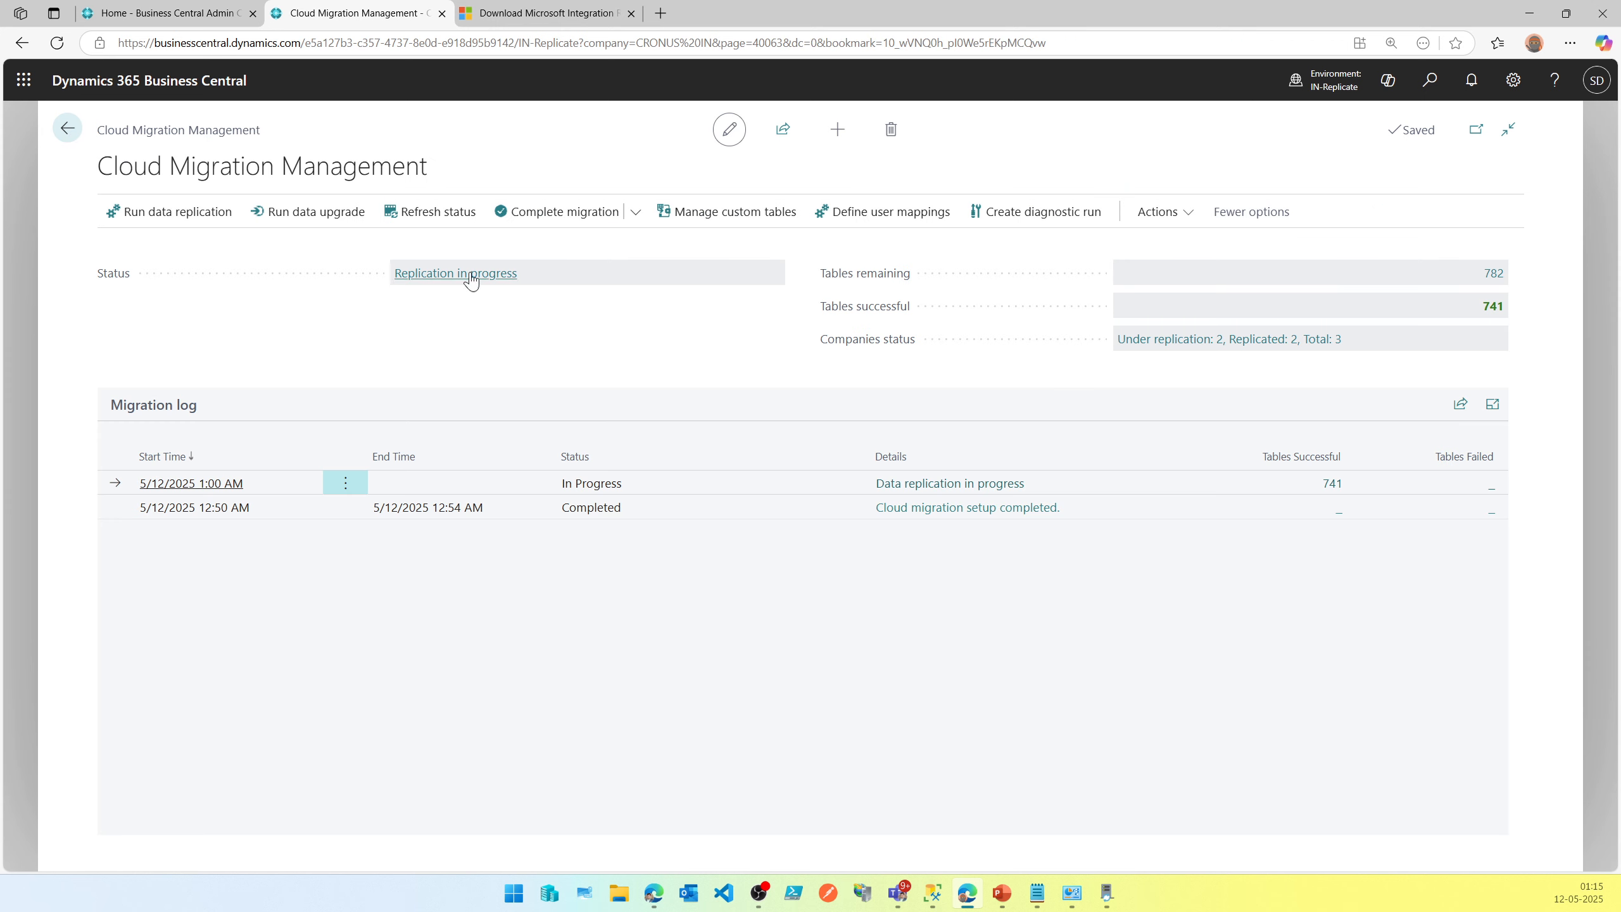
{"action": "left_click", "coordinate": [421, 221]}
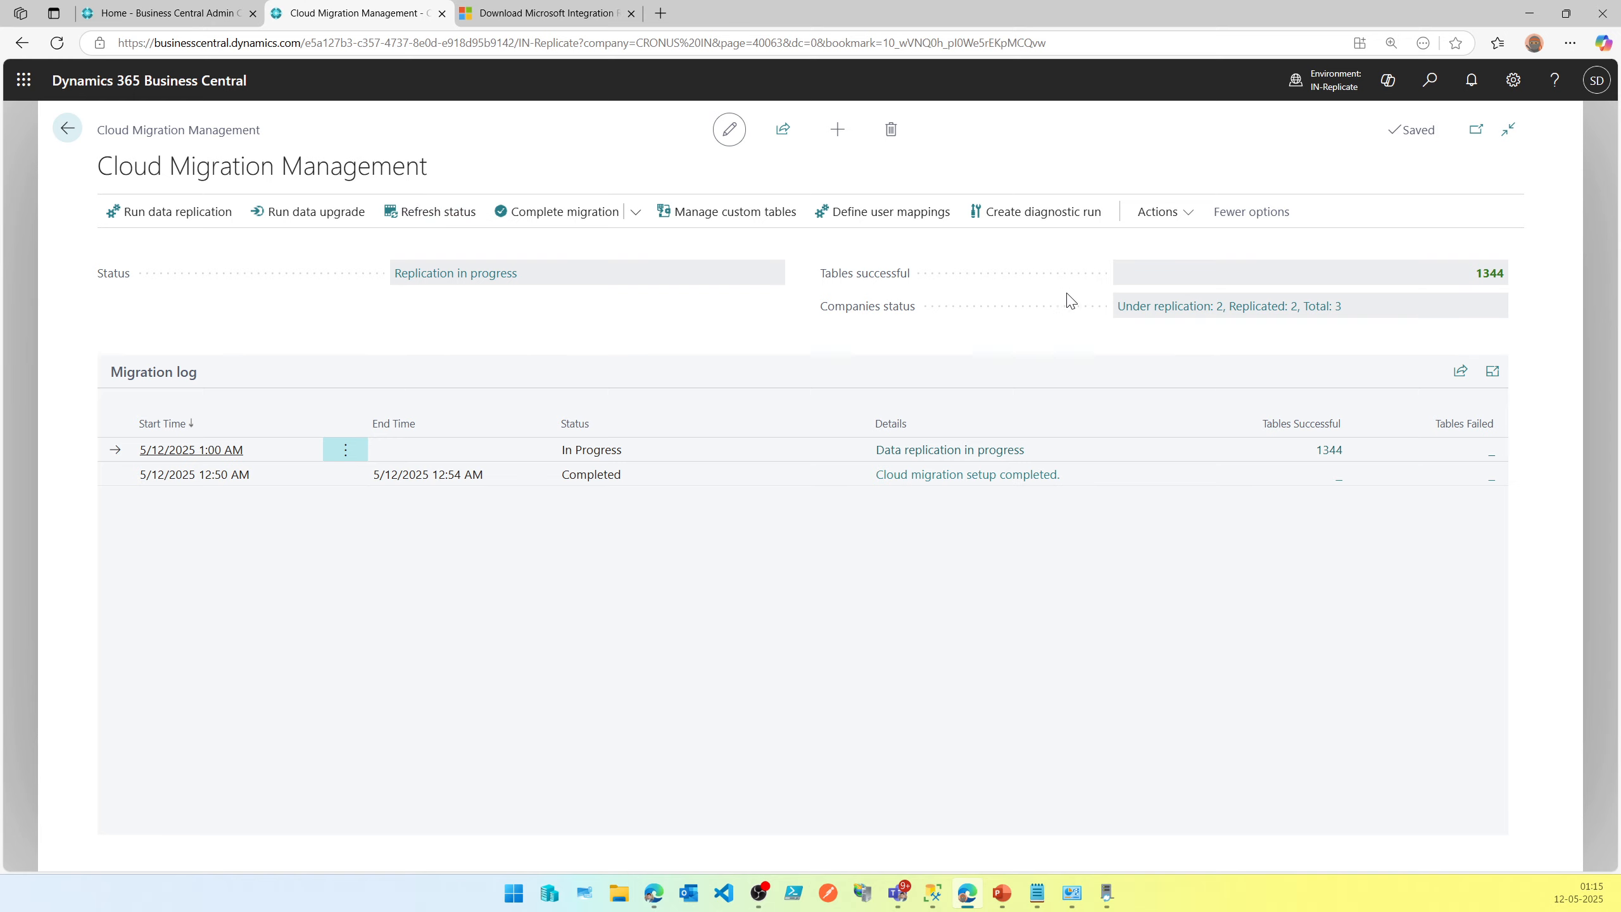
Open the successful tables list and switch its Status filter to Failed and back to Successful.
{"action": "left_click", "coordinate": [1328, 451]}
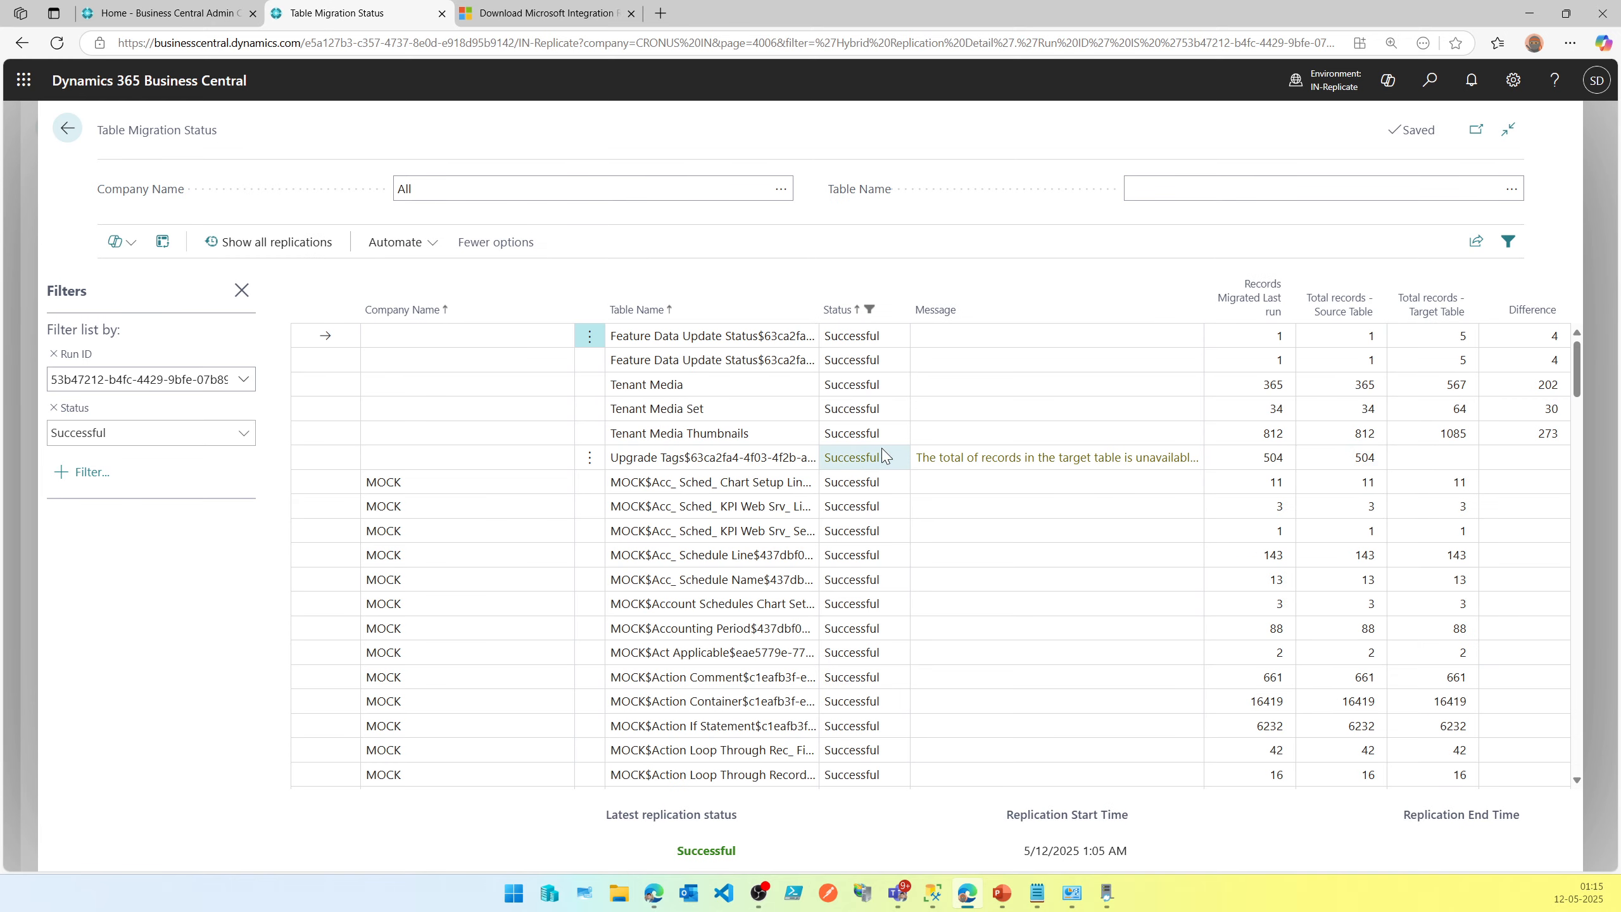
{"action": "left_click", "coordinate": [178, 441]}
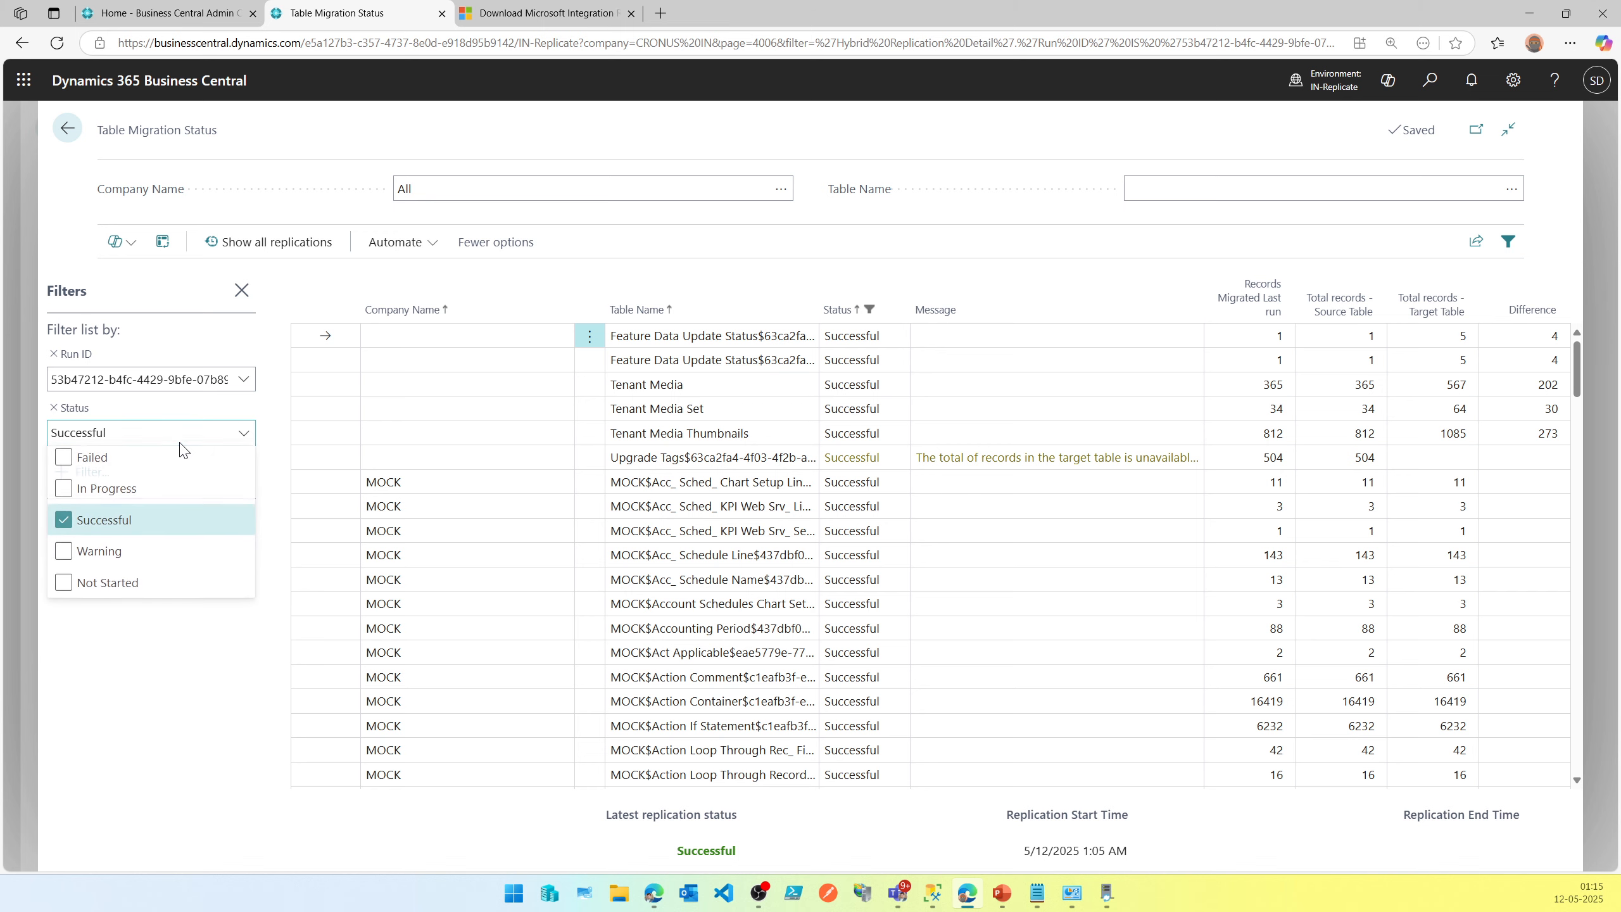
{"action": "left_click", "coordinate": [121, 534]}
{"action": "left_click", "coordinate": [113, 471]}
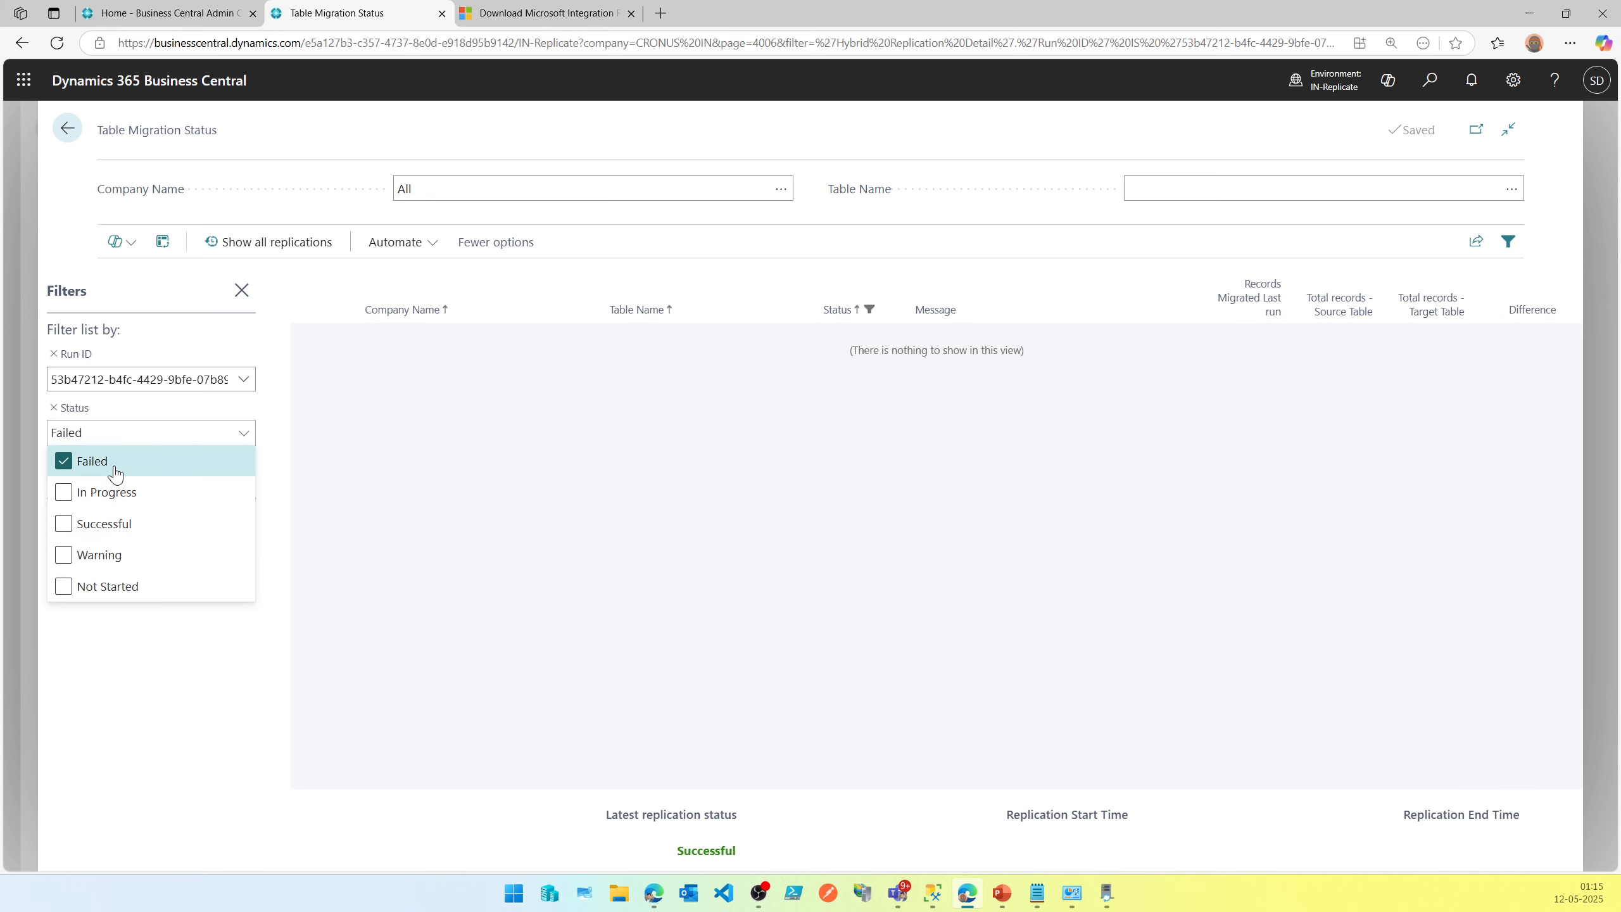
{"action": "left_click", "coordinate": [115, 474]}
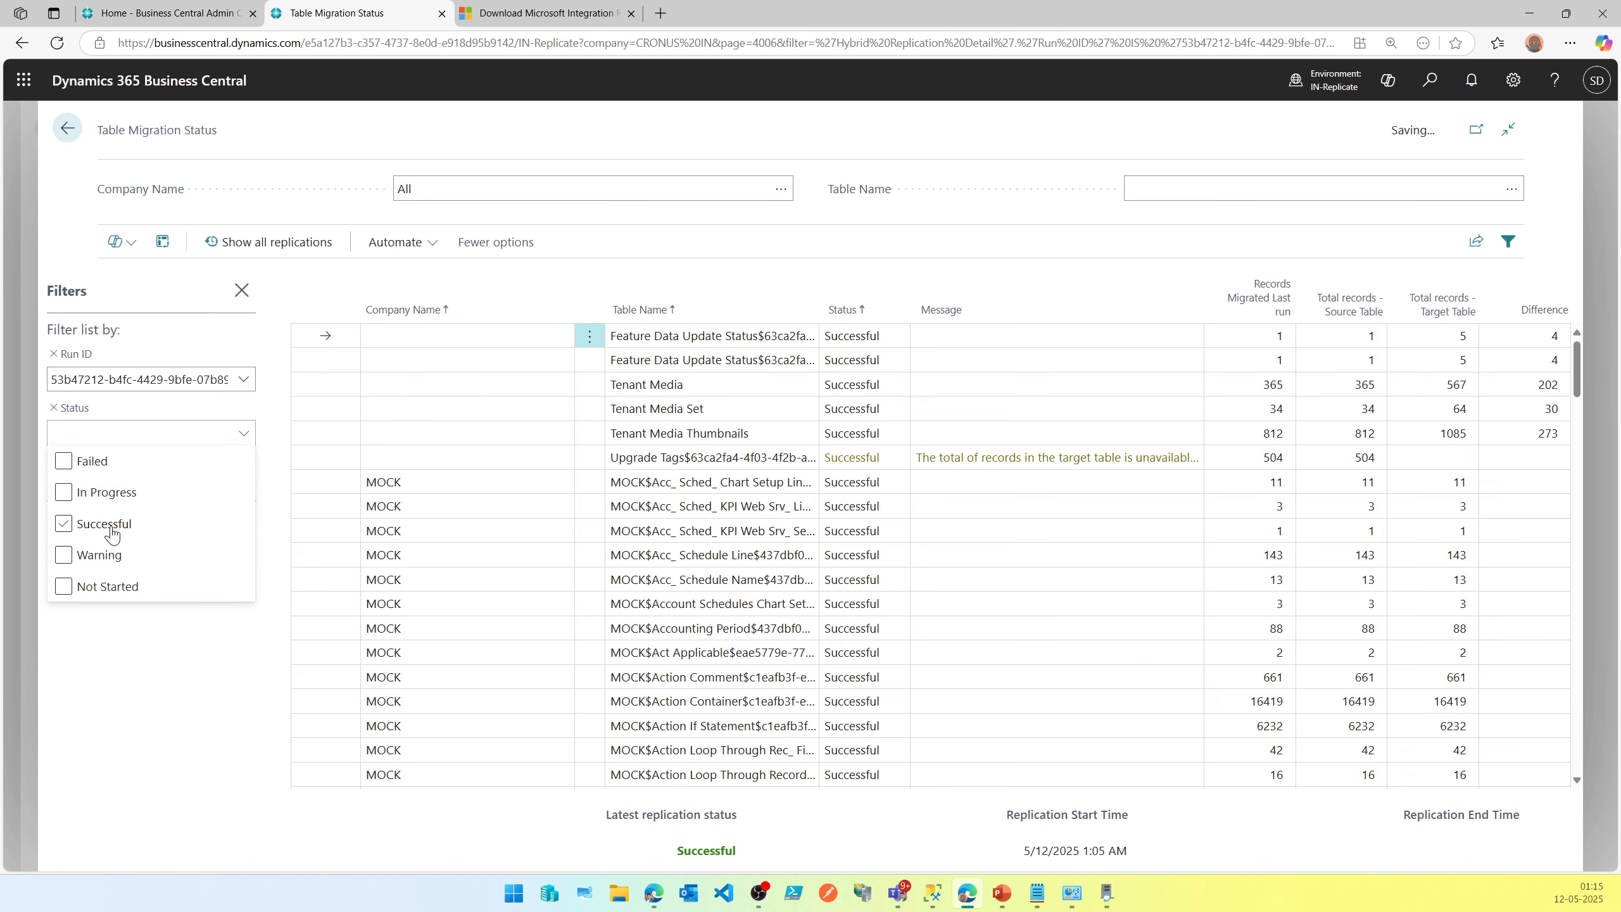
Filter the tables list by Warning status, scroll through it, and switch the filter to Not Started.
{"action": "left_click", "coordinate": [107, 559]}
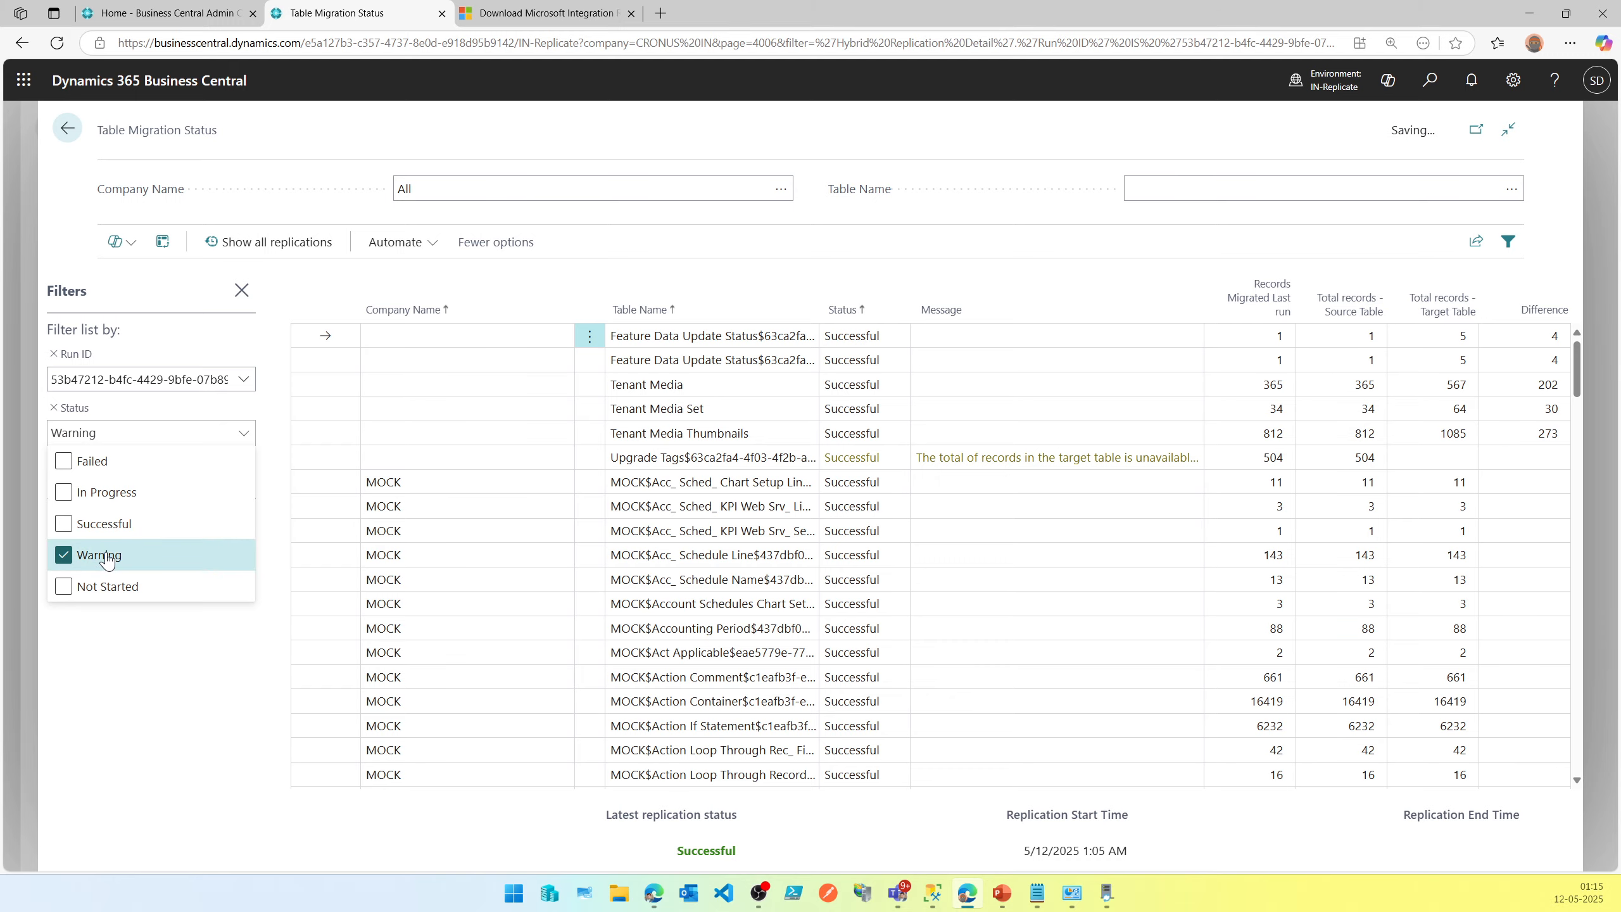
{"action": "scroll", "coordinate": [1036, 554], "scroll_direction": "down", "scroll_amount": 8}
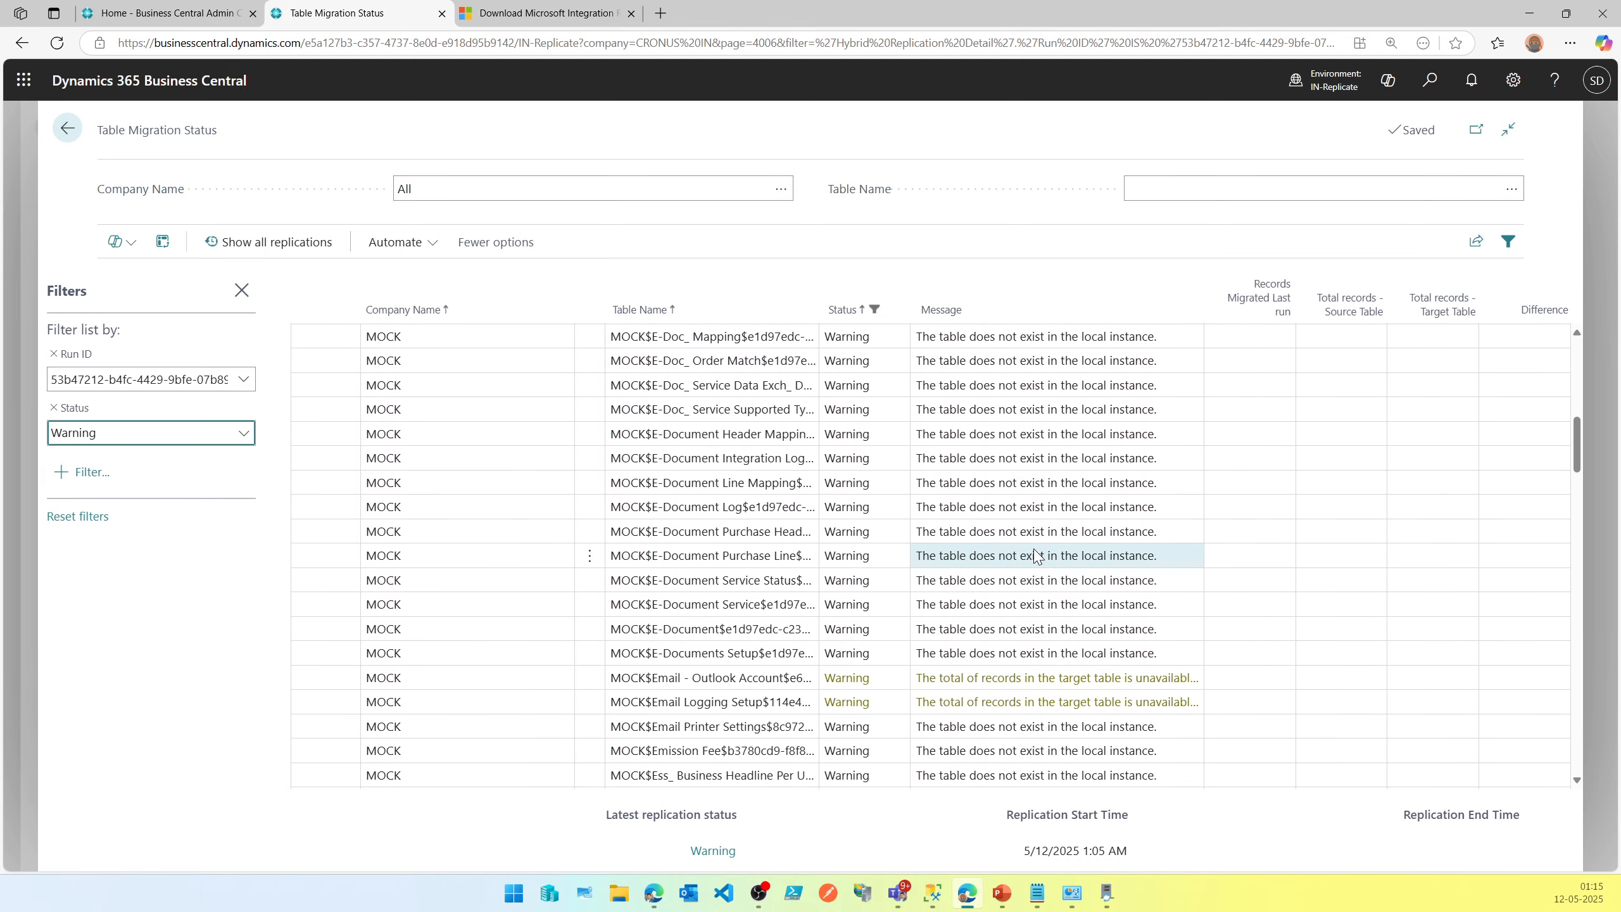
{"action": "scroll", "coordinate": [1036, 556], "scroll_direction": "down", "scroll_amount": 10}
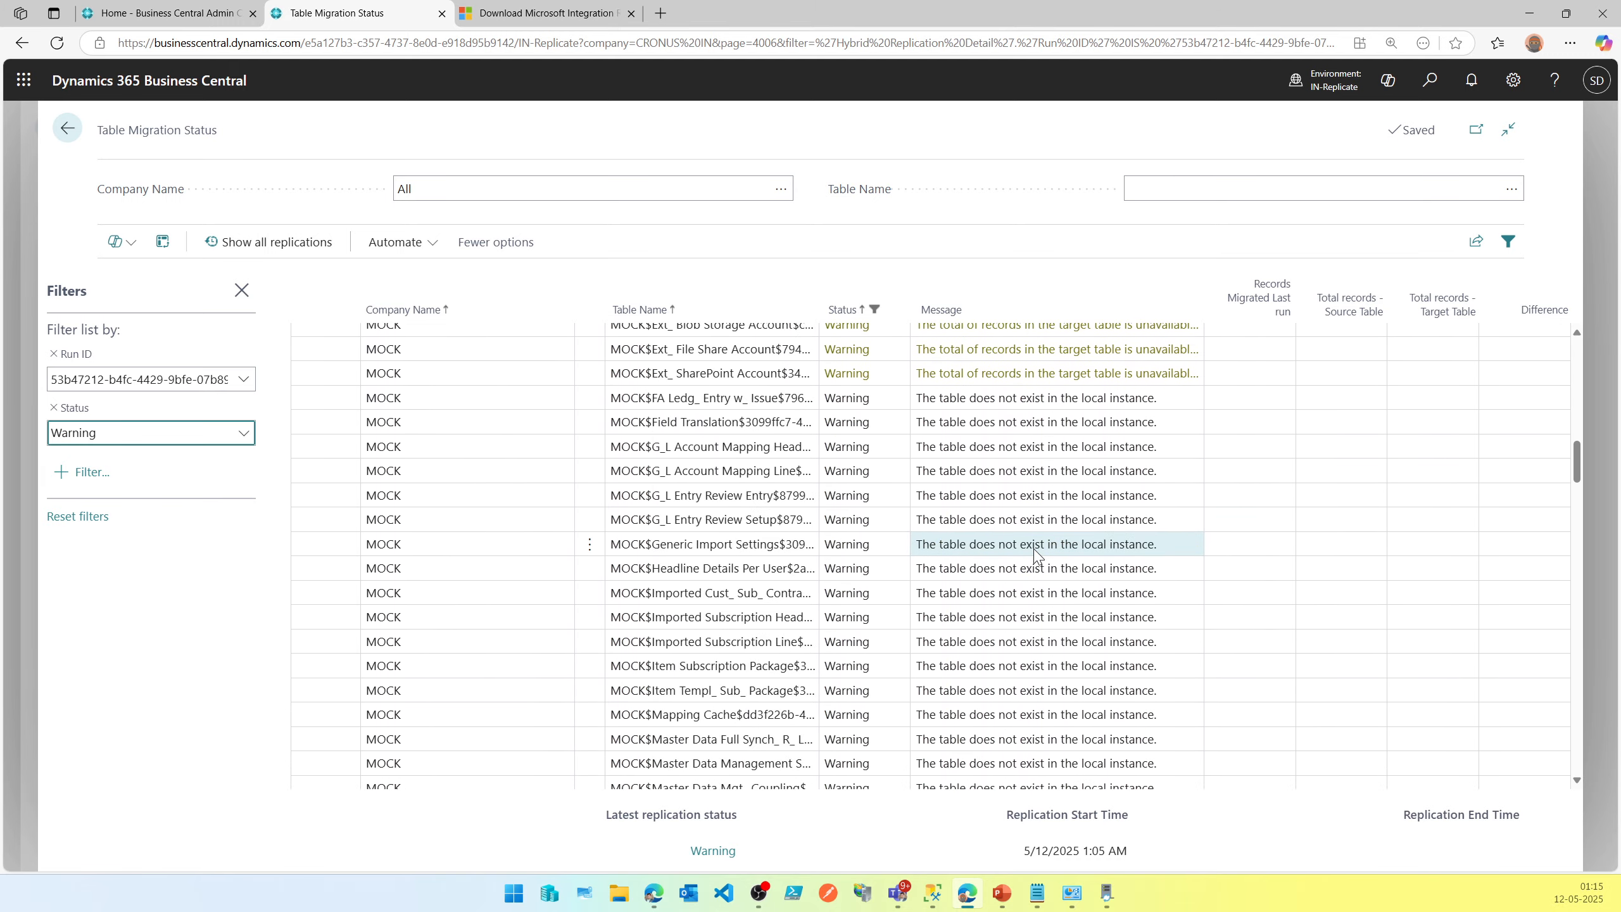
{"action": "left_click", "coordinate": [192, 443]}
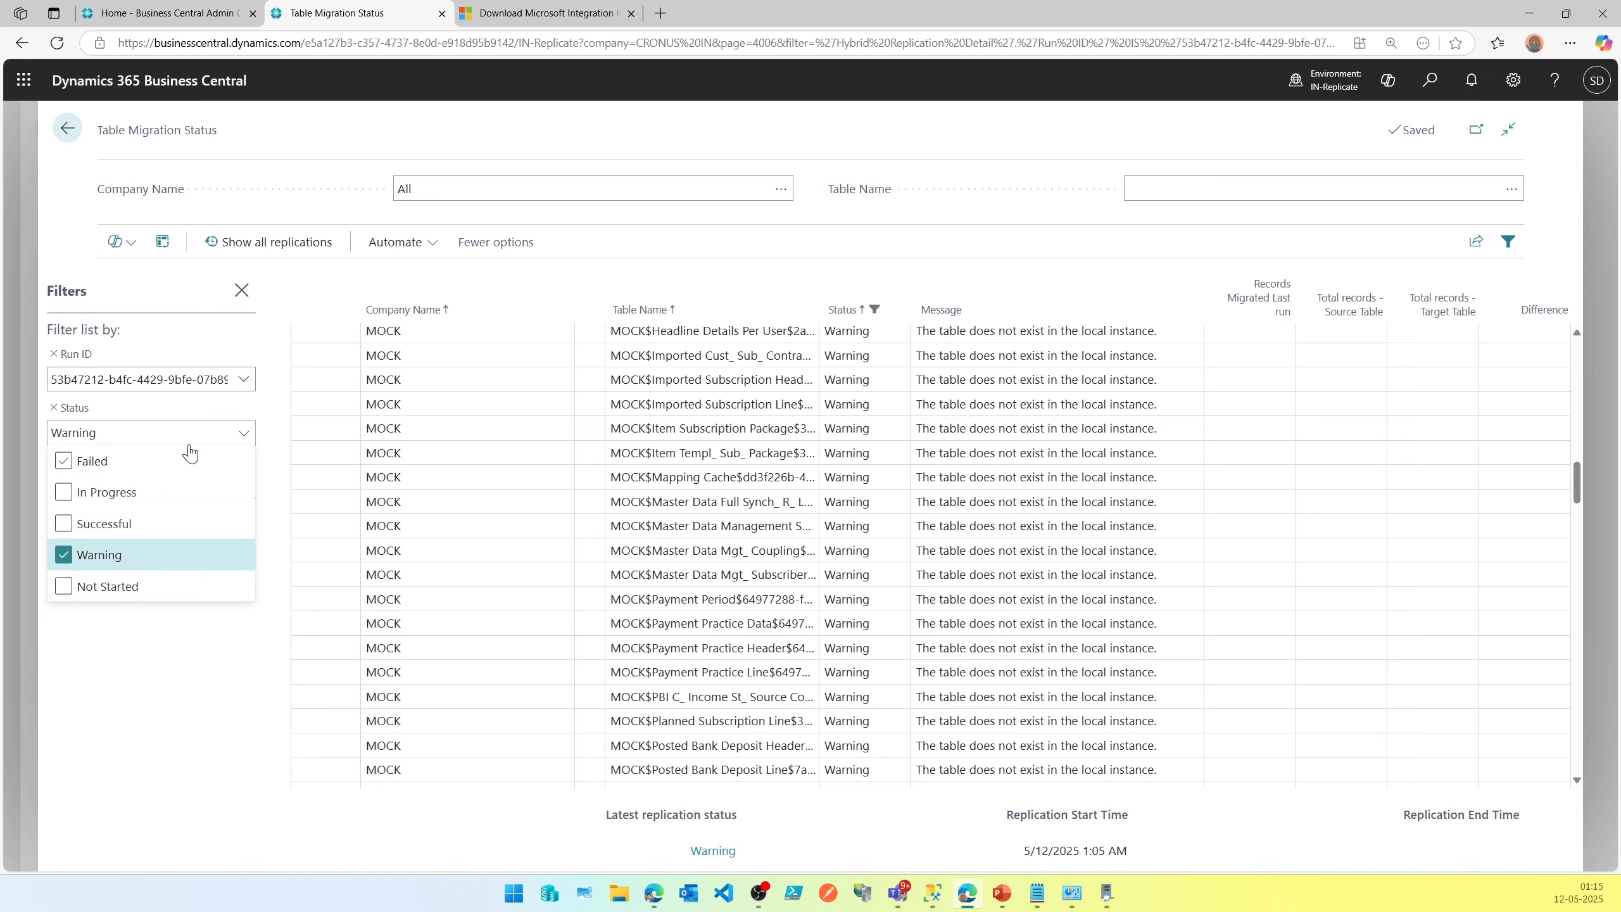
{"action": "left_click", "coordinate": [115, 586]}
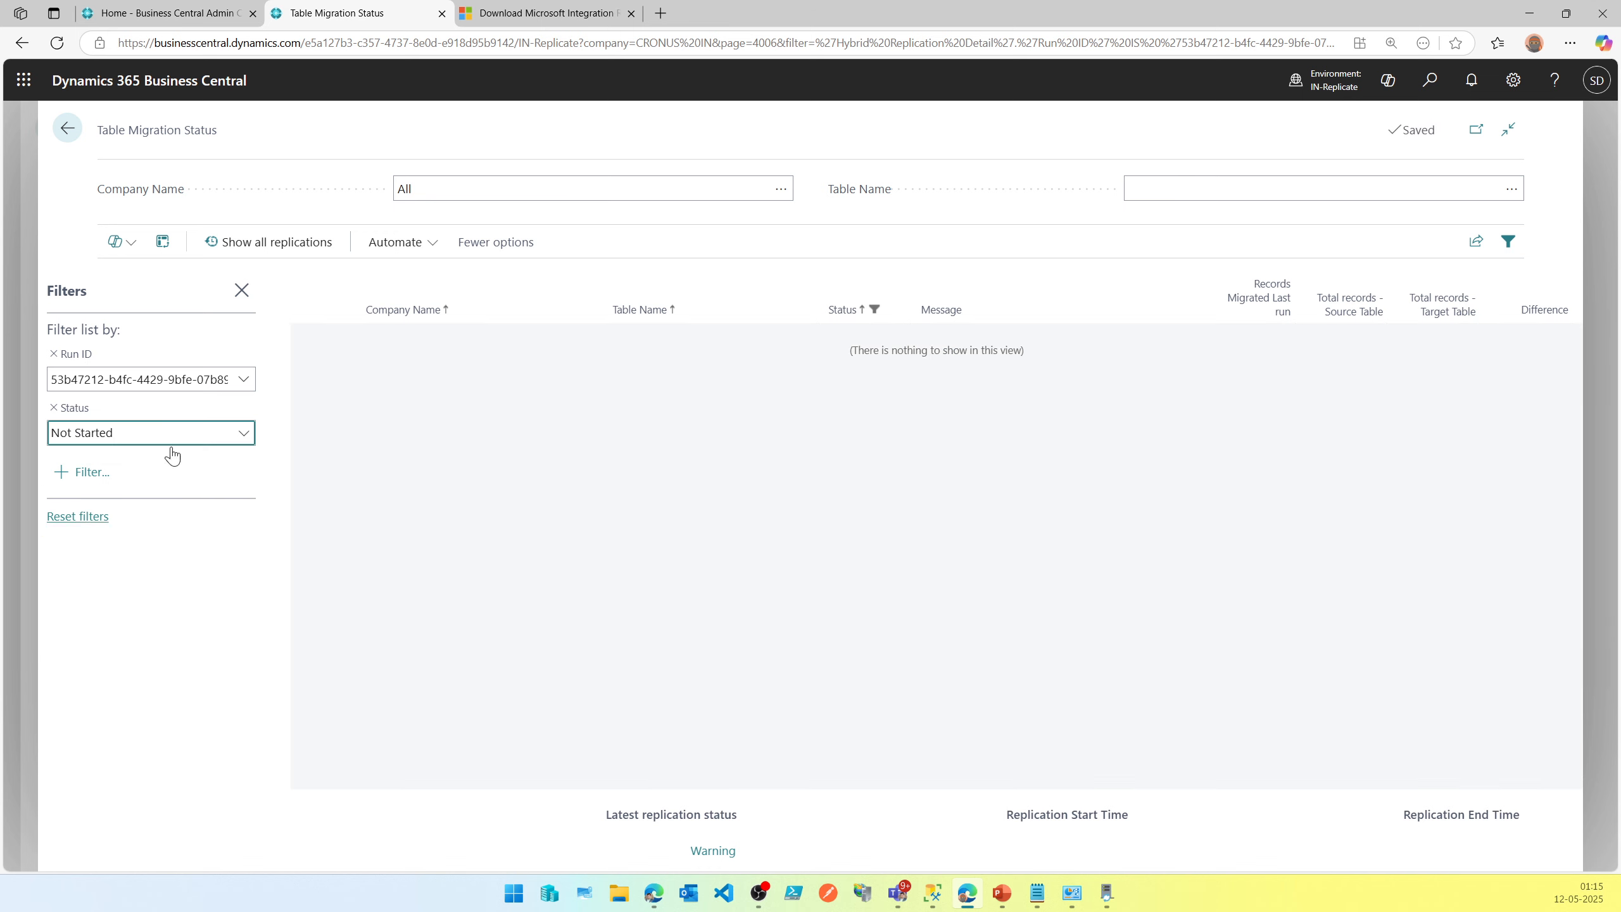
Return to Cloud Migration Management and run the data upgrade, confirming the warning and acknowledging the scheduled notice.
{"action": "left_click", "coordinate": [67, 128]}
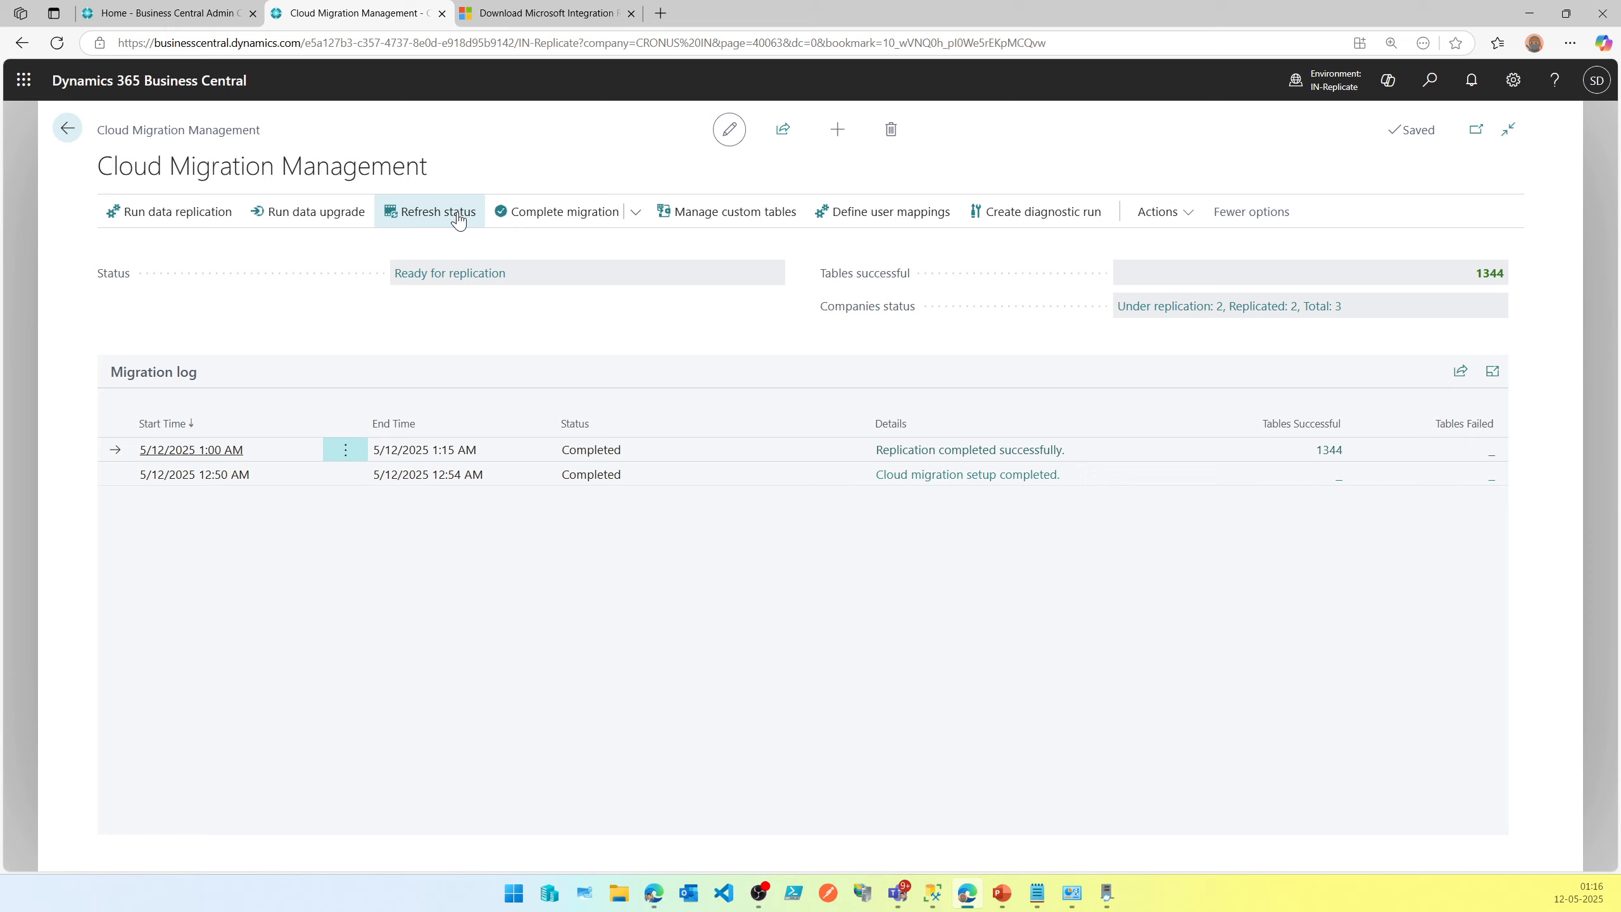
{"action": "left_click", "coordinate": [300, 217]}
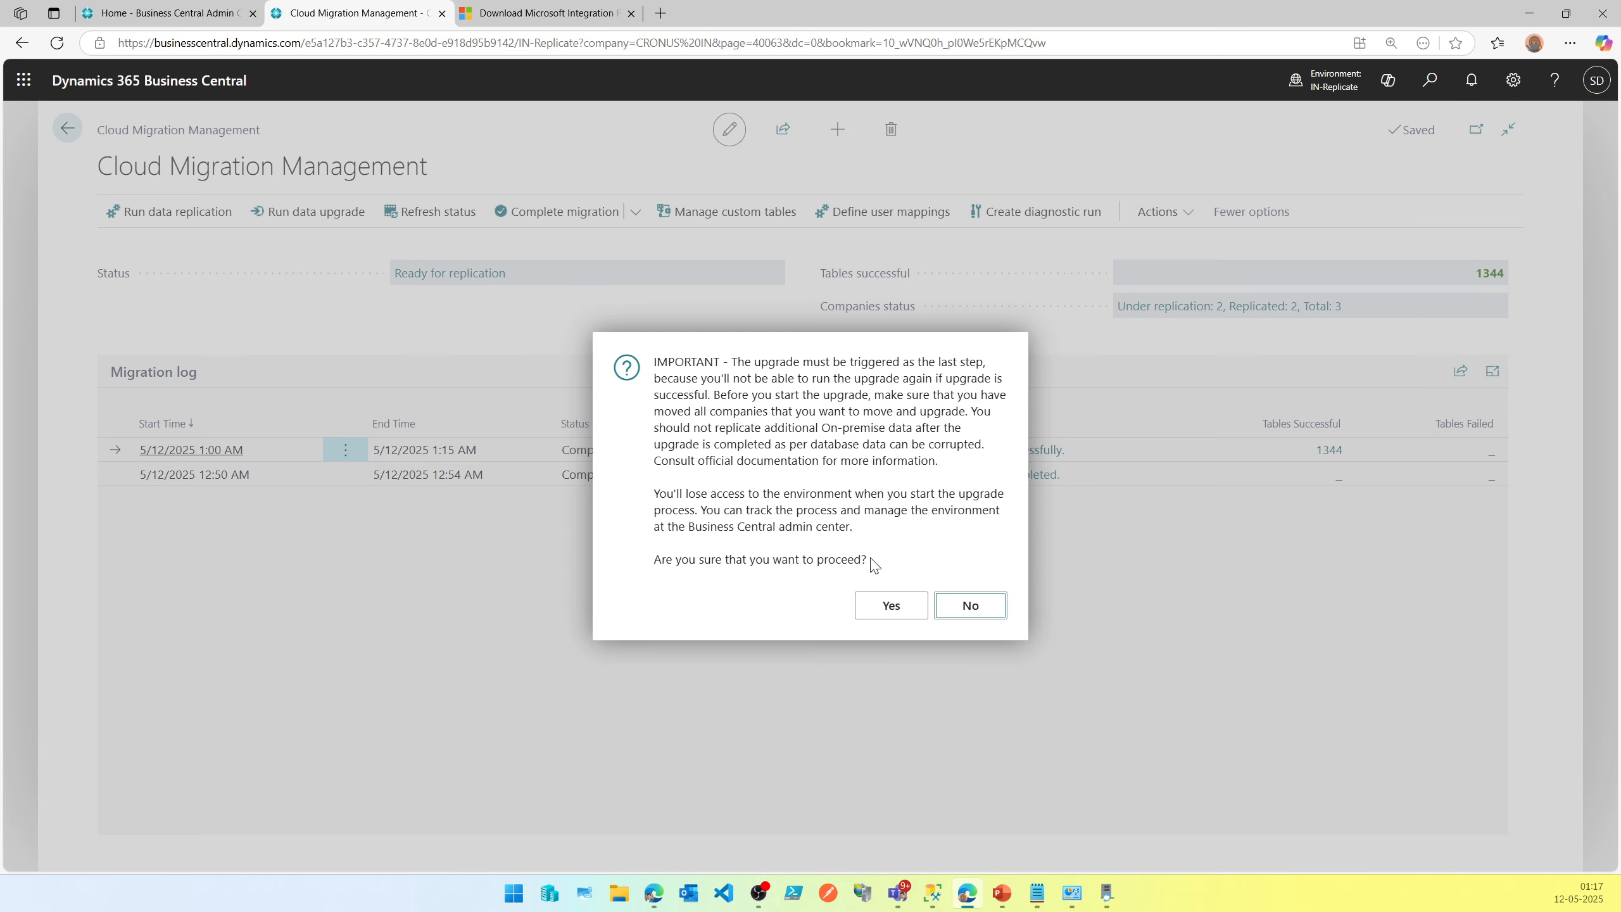
{"action": "left_click", "coordinate": [913, 607]}
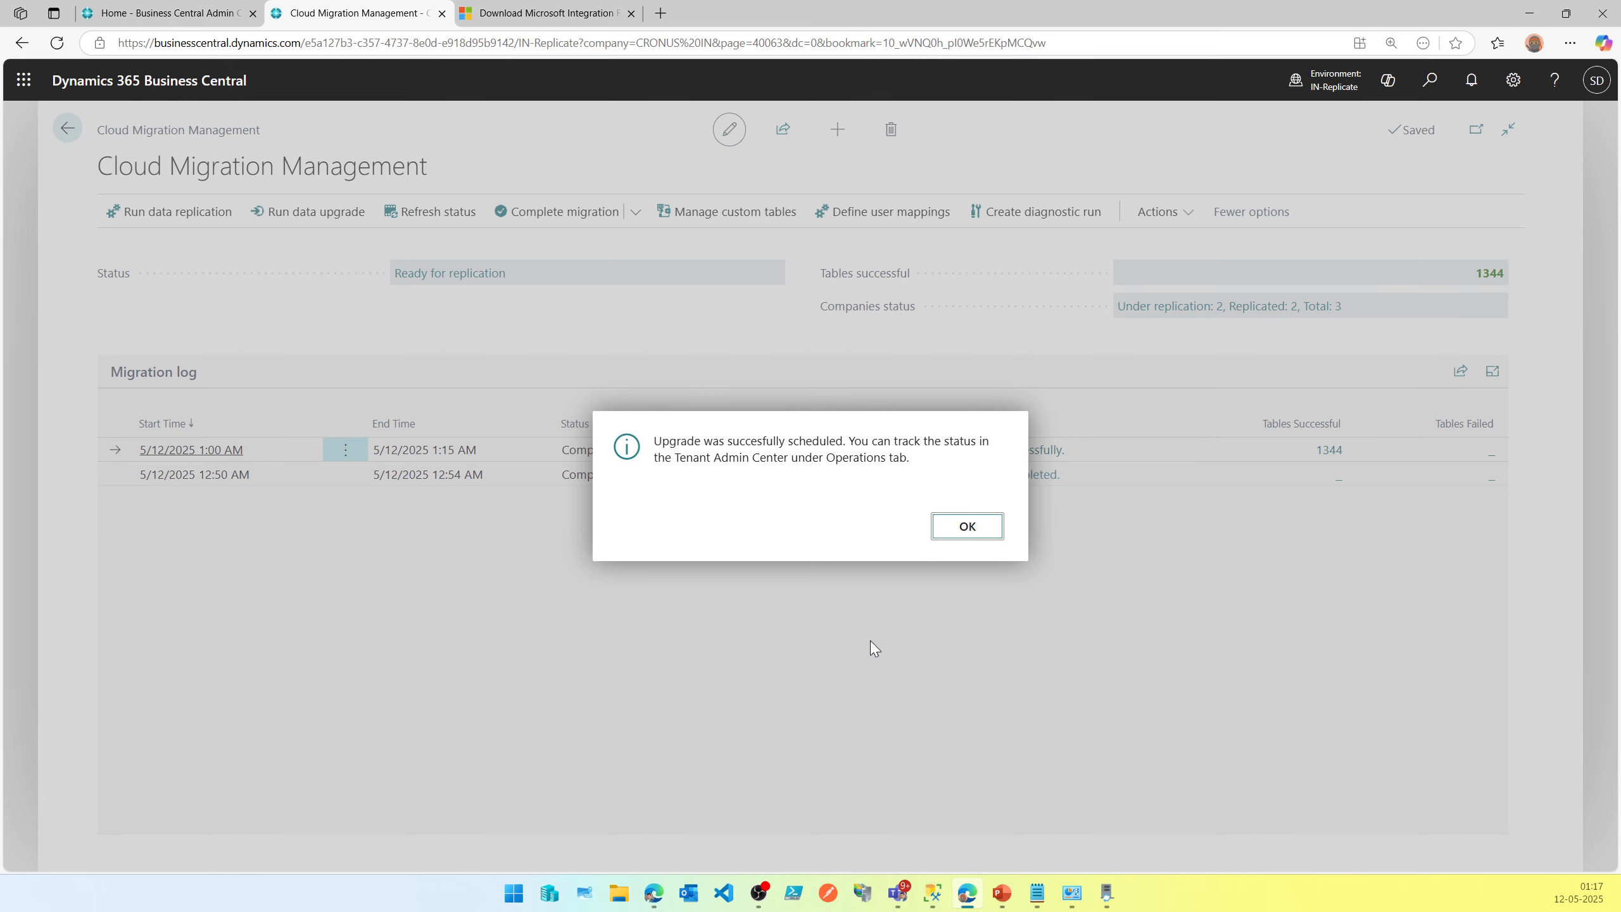
{"action": "left_click", "coordinate": [992, 535]}
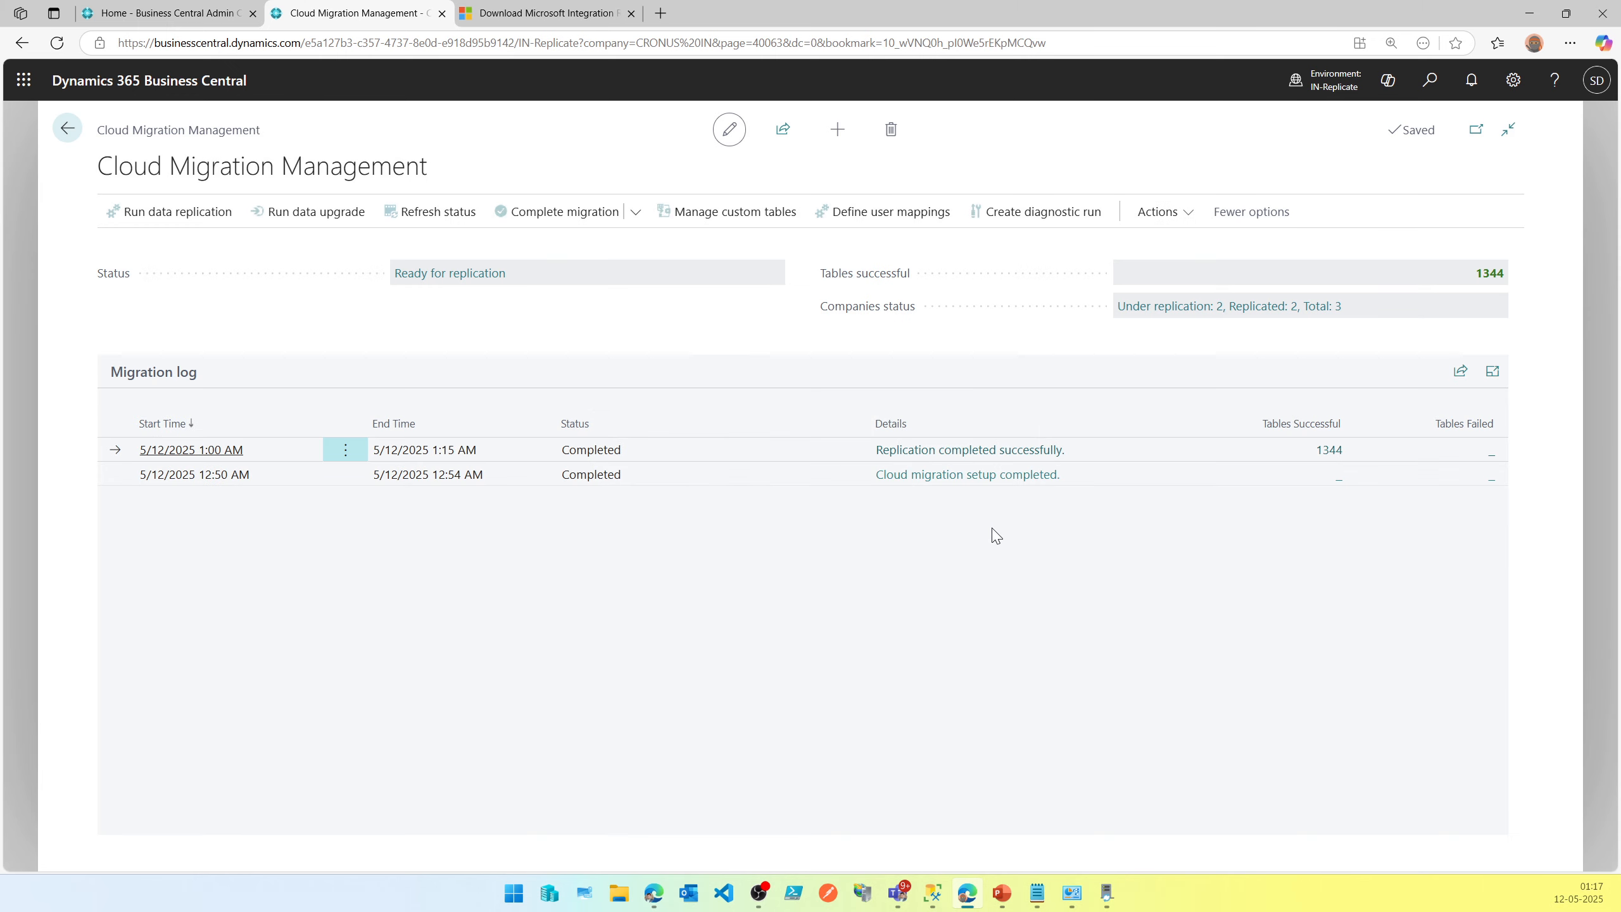
Reload the Business Central page and read the maintenance notice shown during the upgrade.
{"action": "left_click", "coordinate": [631, 45]}
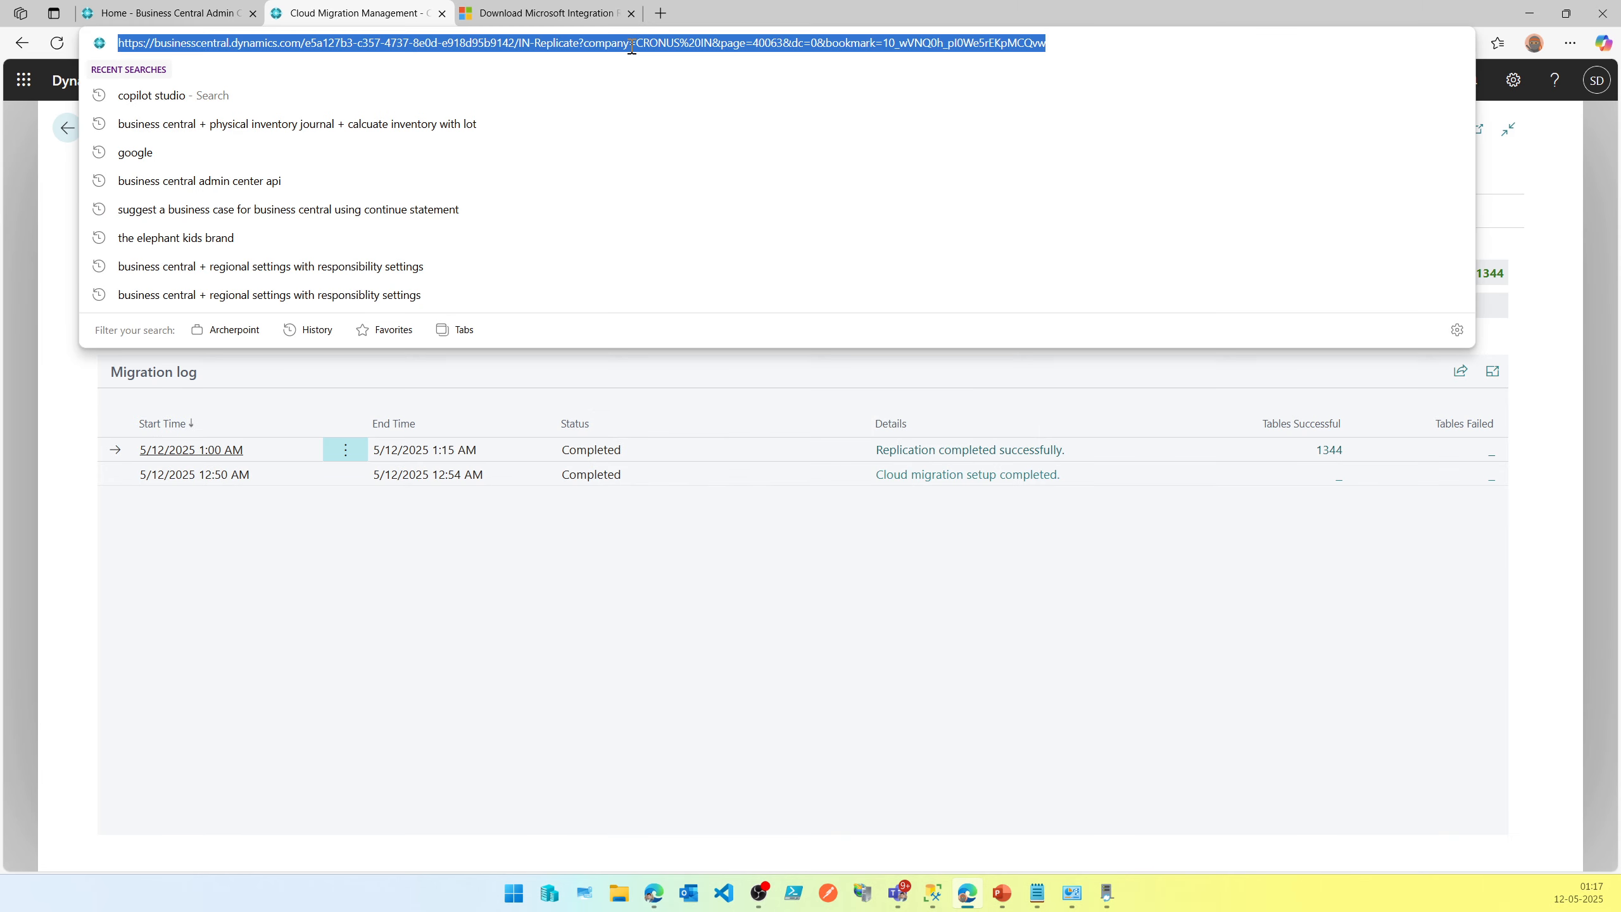
{"action": "key", "text": "Return"}
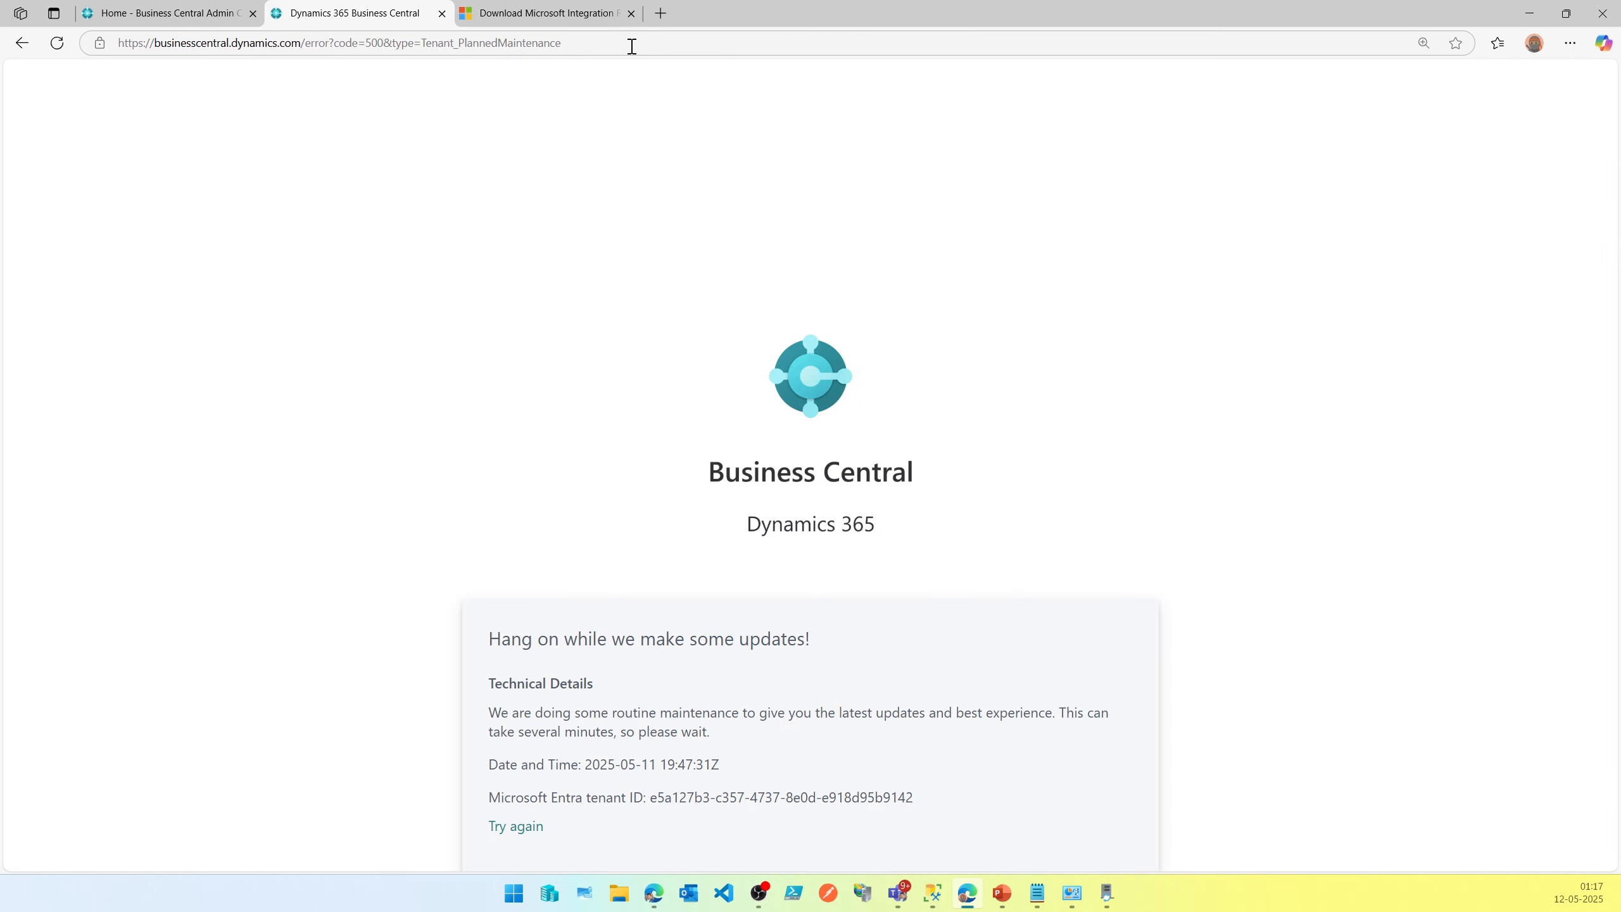
{"action": "left_click_drag", "start_coordinate": [486, 711], "coordinate": [840, 742]}
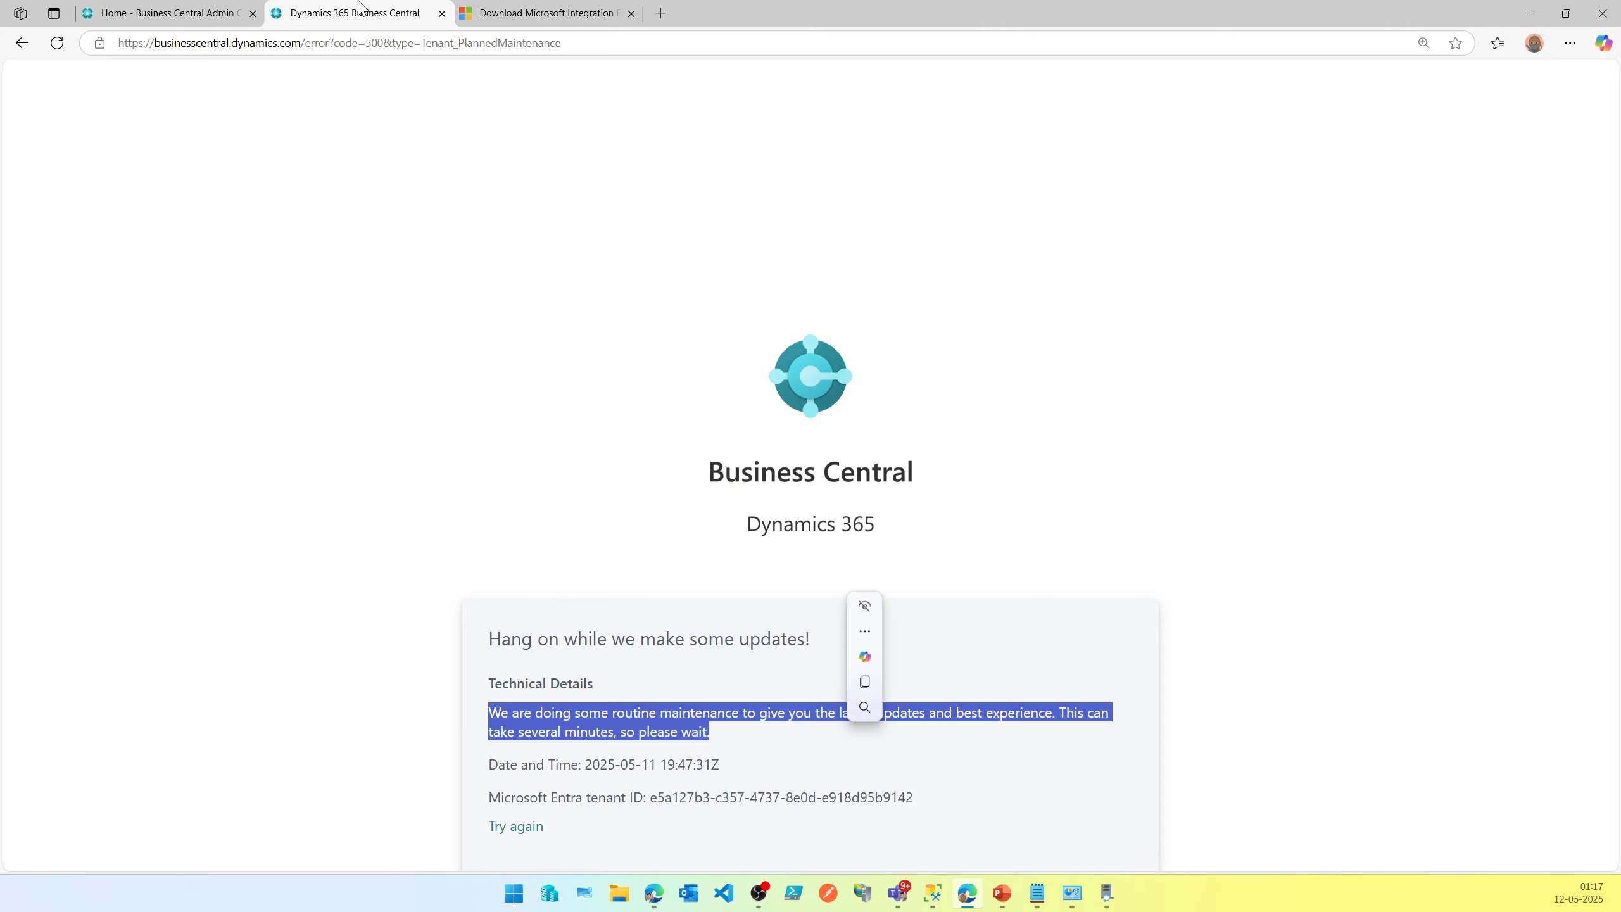
Open the admin center's Operations list and examine the IN-Replicate data upgrade operation's row.
{"action": "left_click", "coordinate": [234, 10]}
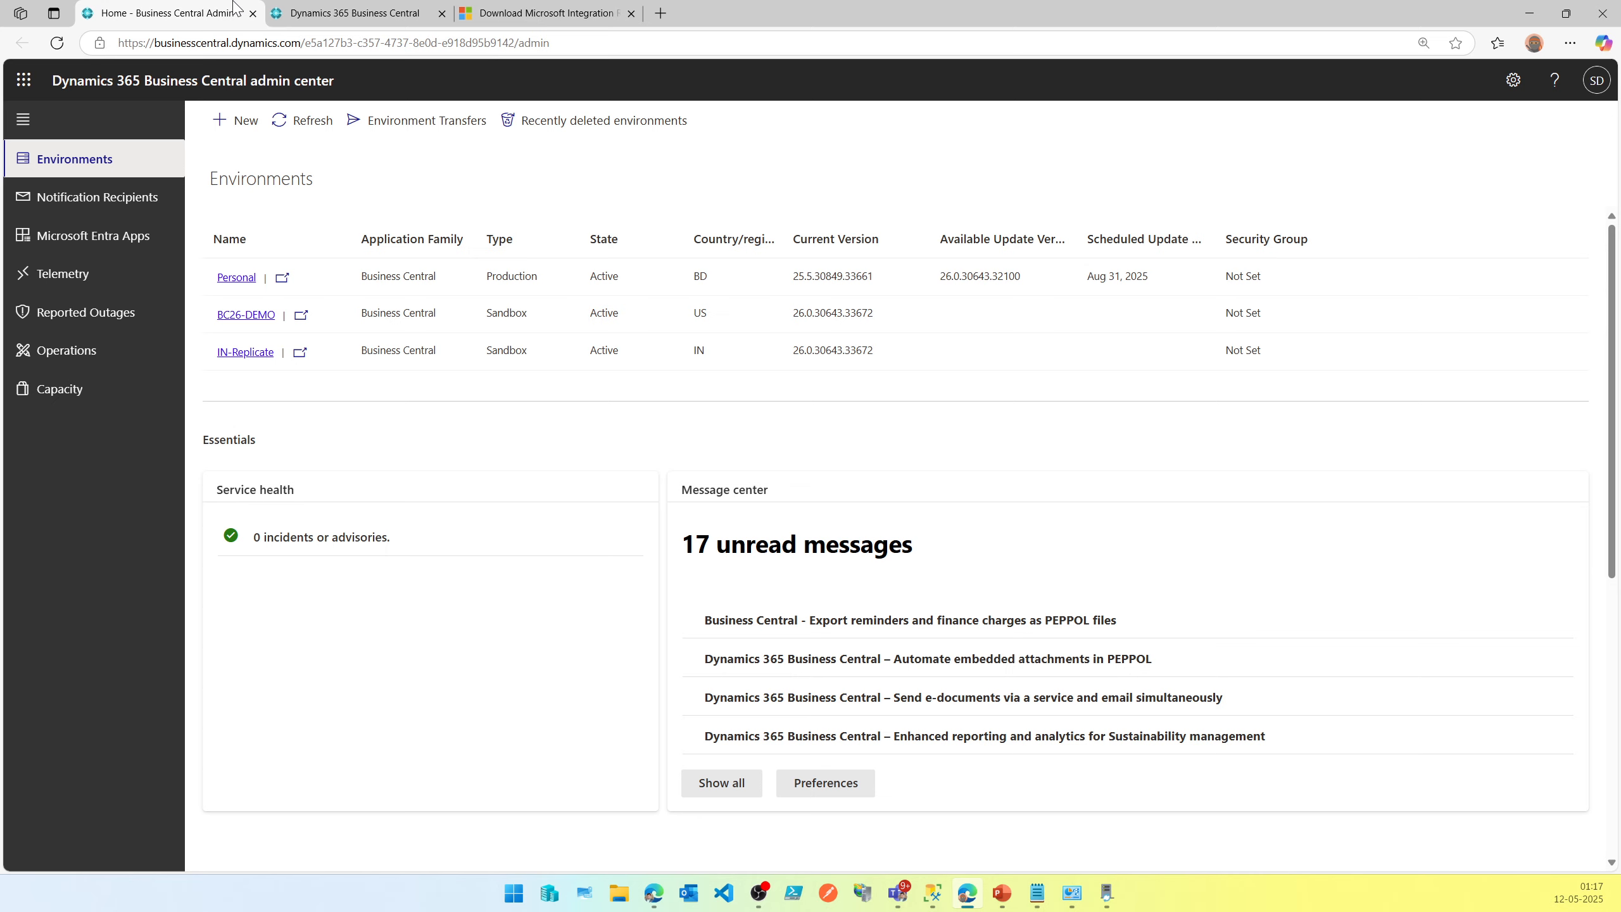
{"action": "left_click", "coordinate": [123, 358]}
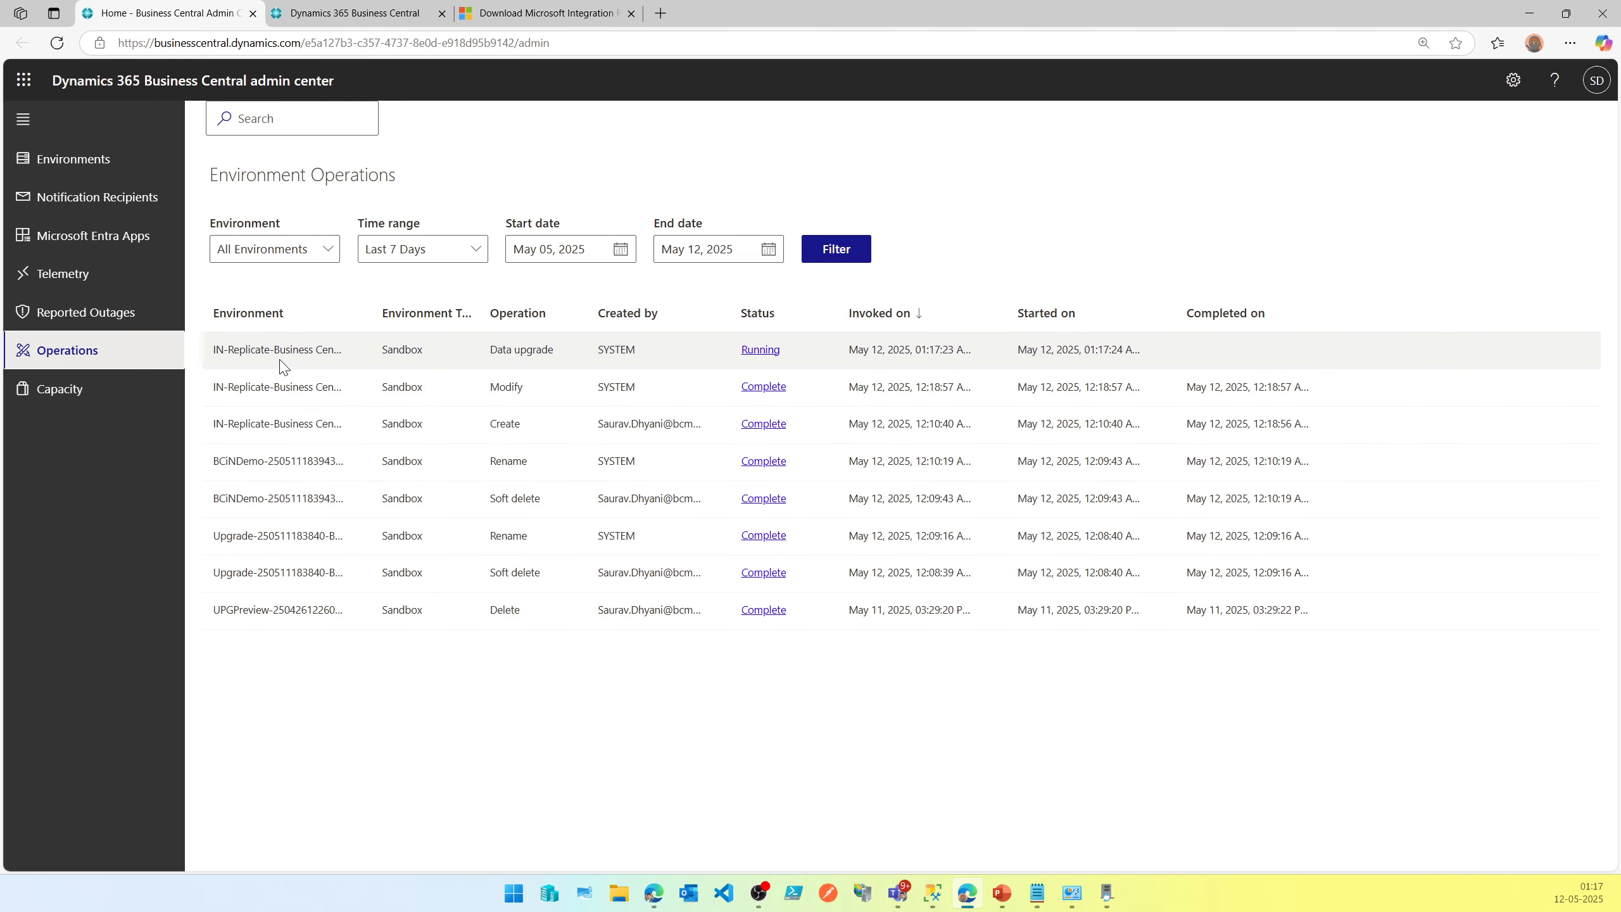
{"action": "left_click_drag", "start_coordinate": [216, 354], "coordinate": [568, 366]}
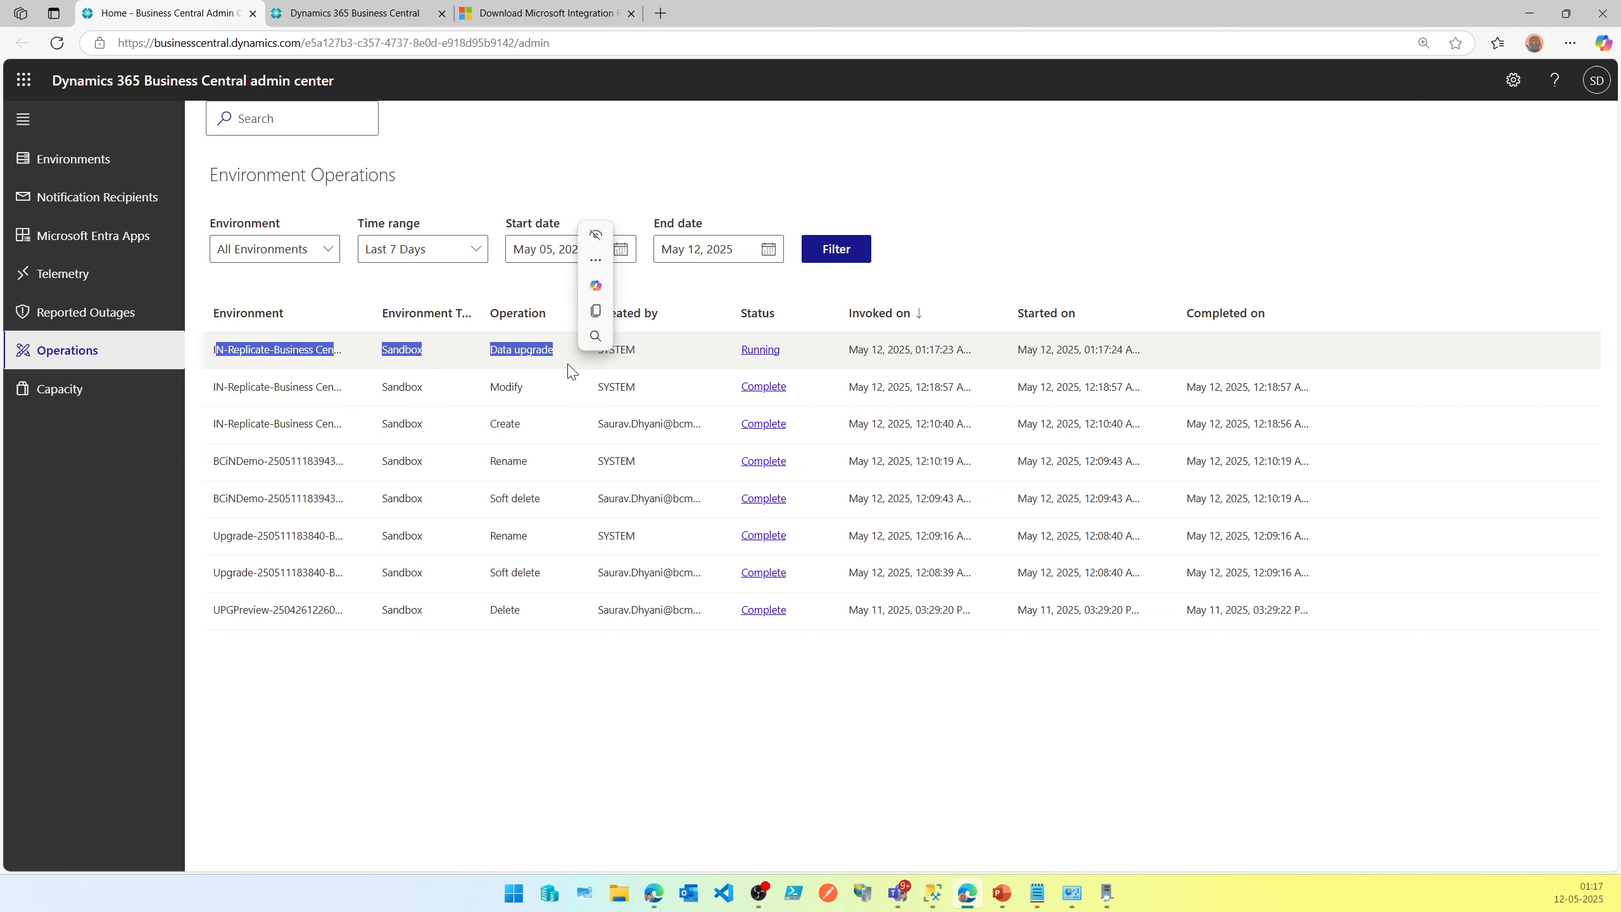
{"action": "triple_click", "coordinate": [540, 355]}
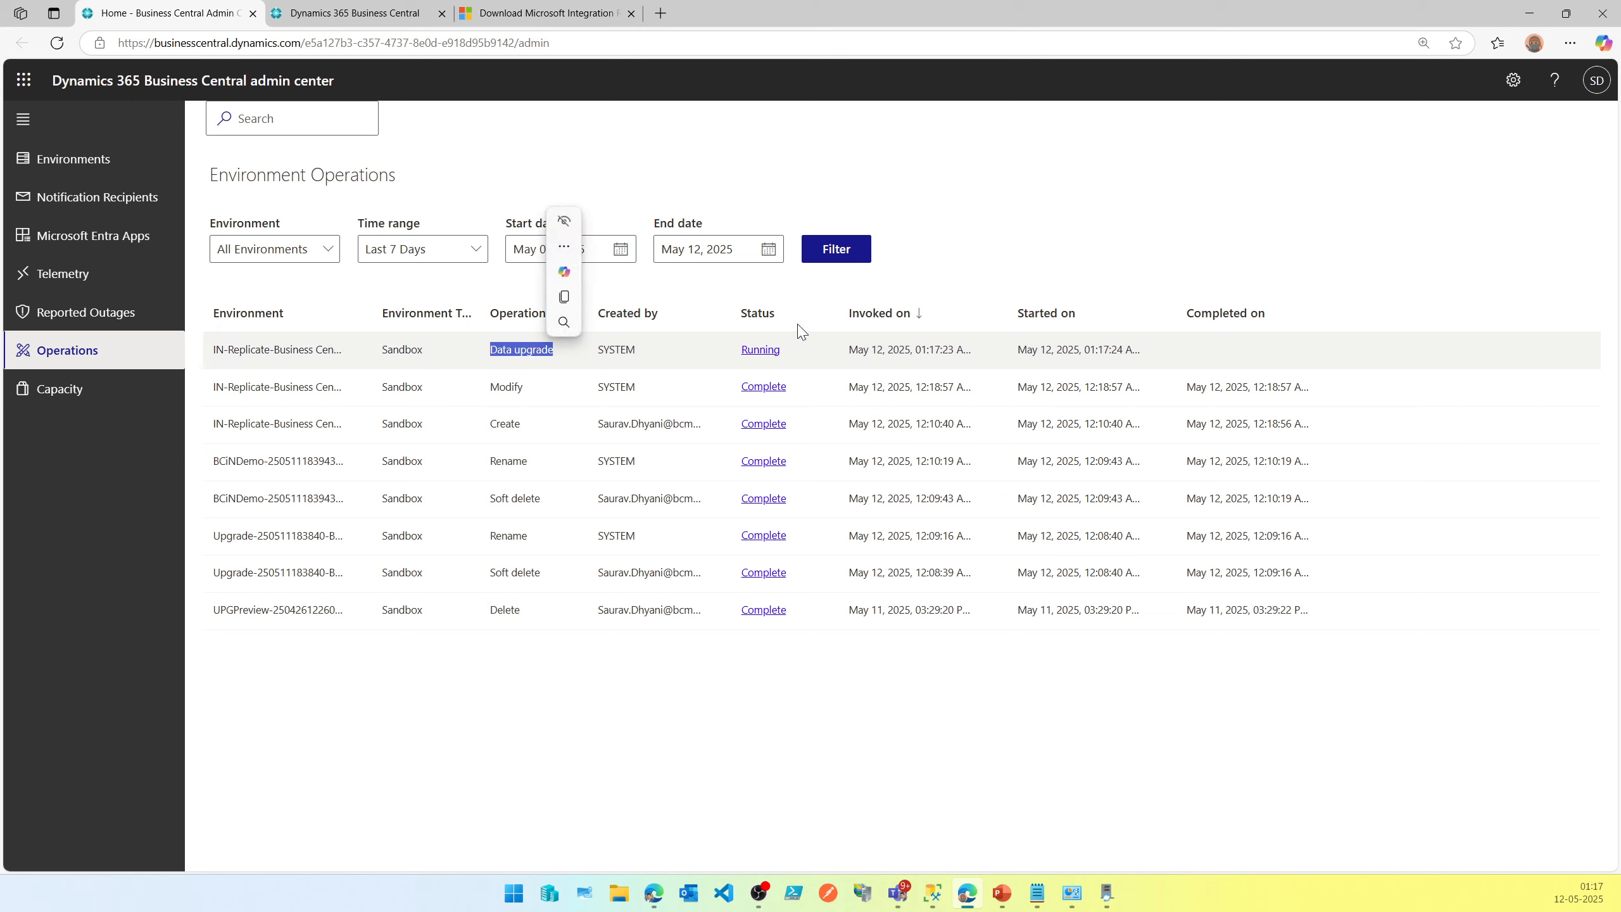
{"action": "left_click", "coordinate": [961, 352]}
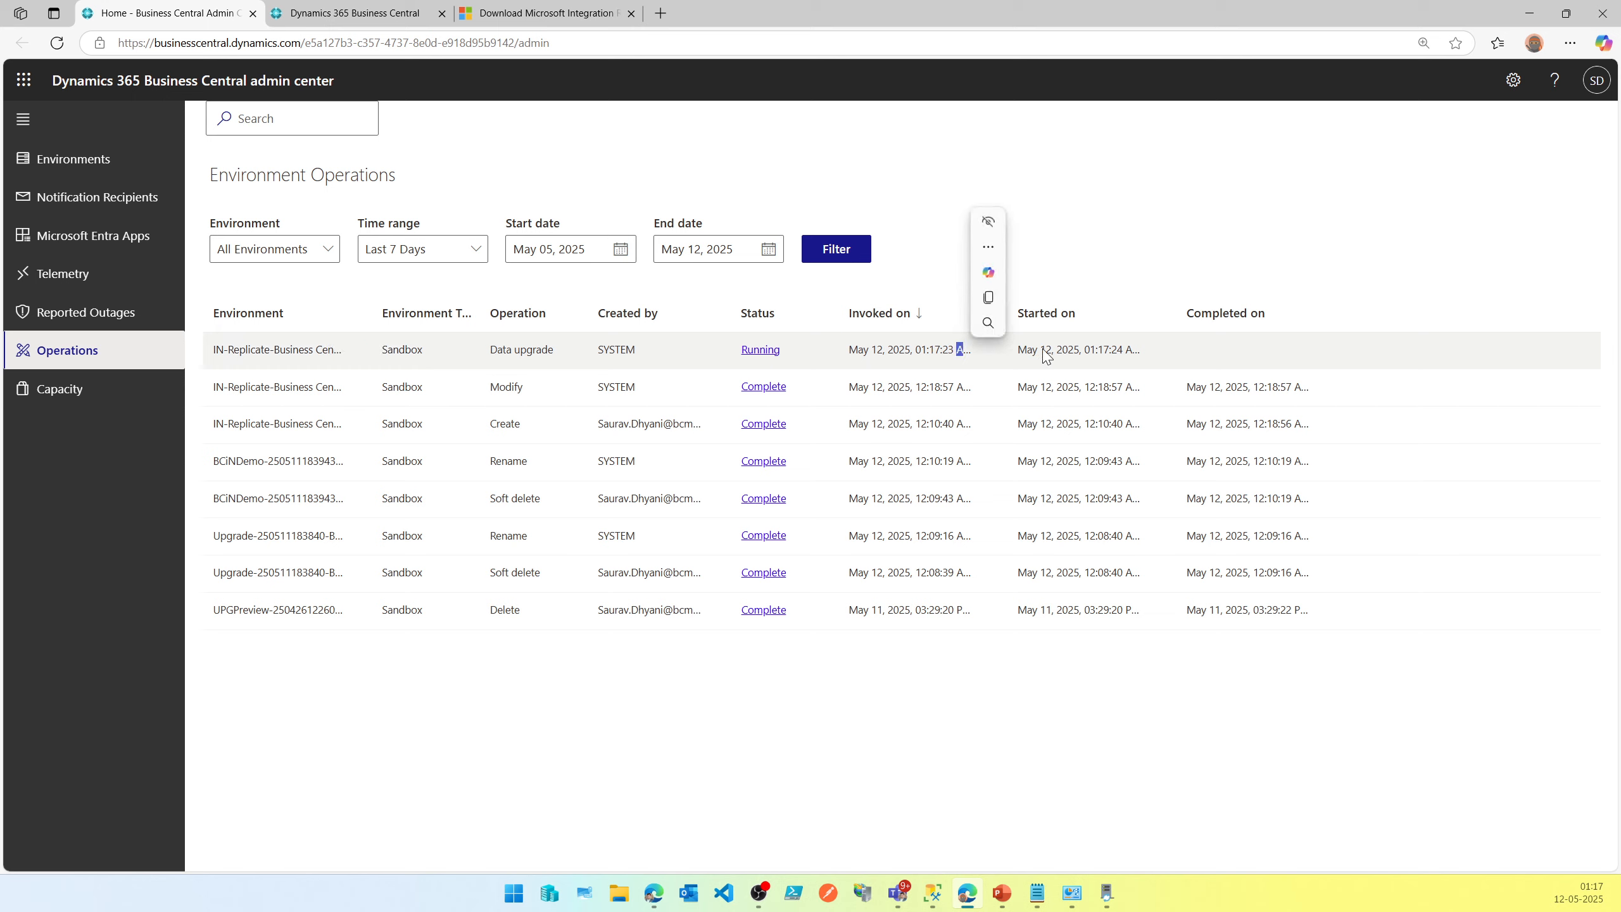
{"action": "double_click", "coordinate": [1076, 349]}
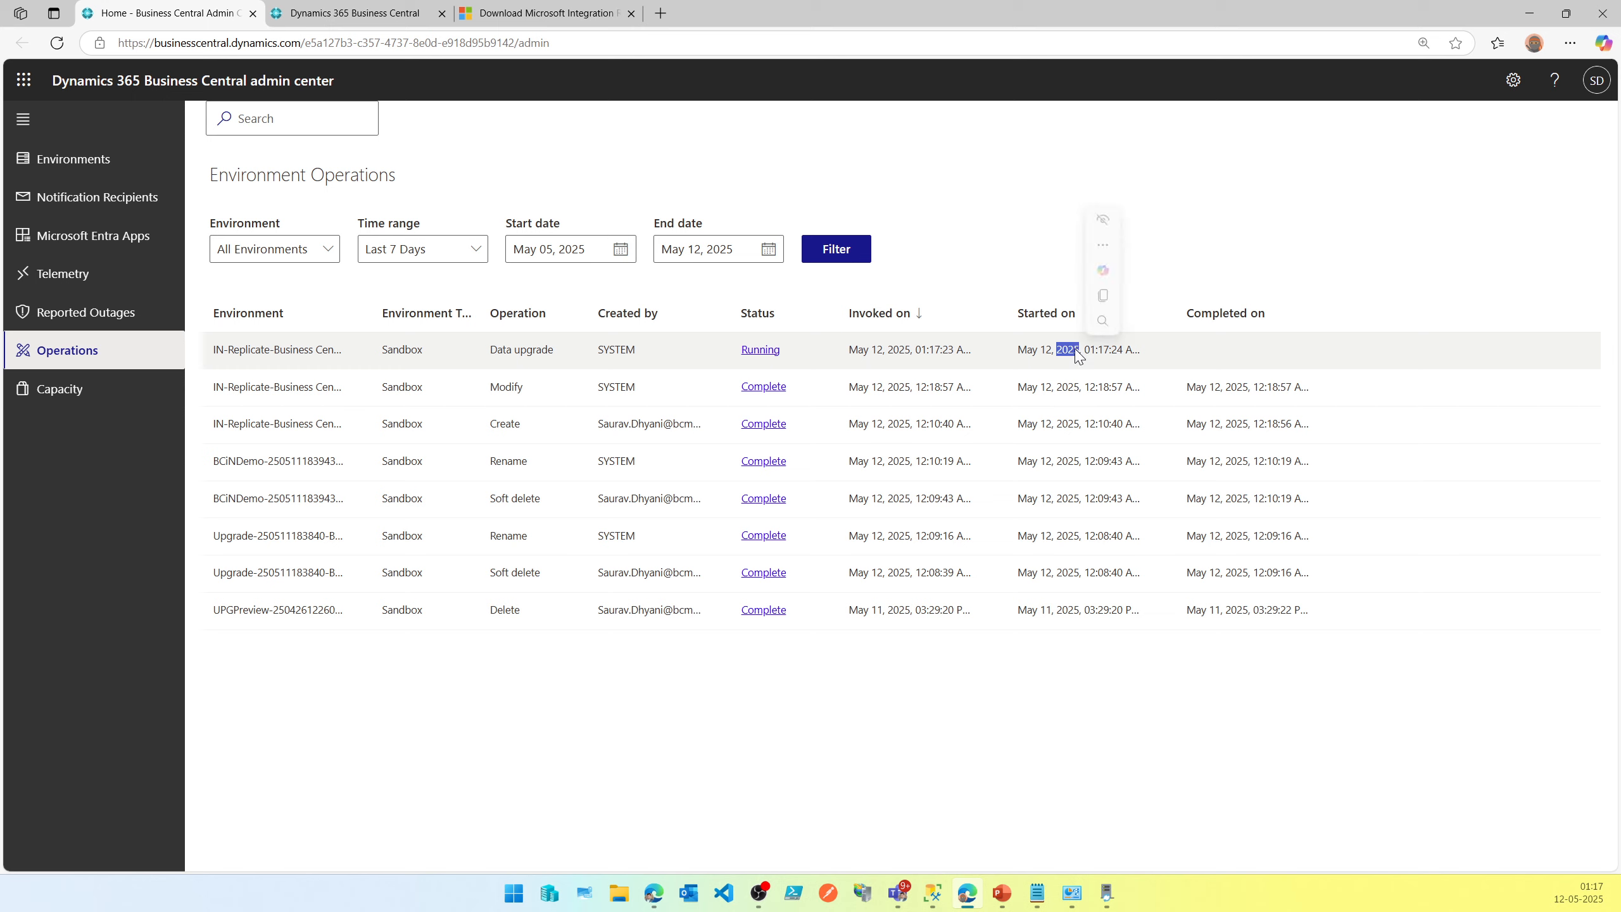
{"action": "triple_click", "coordinate": [1076, 350]}
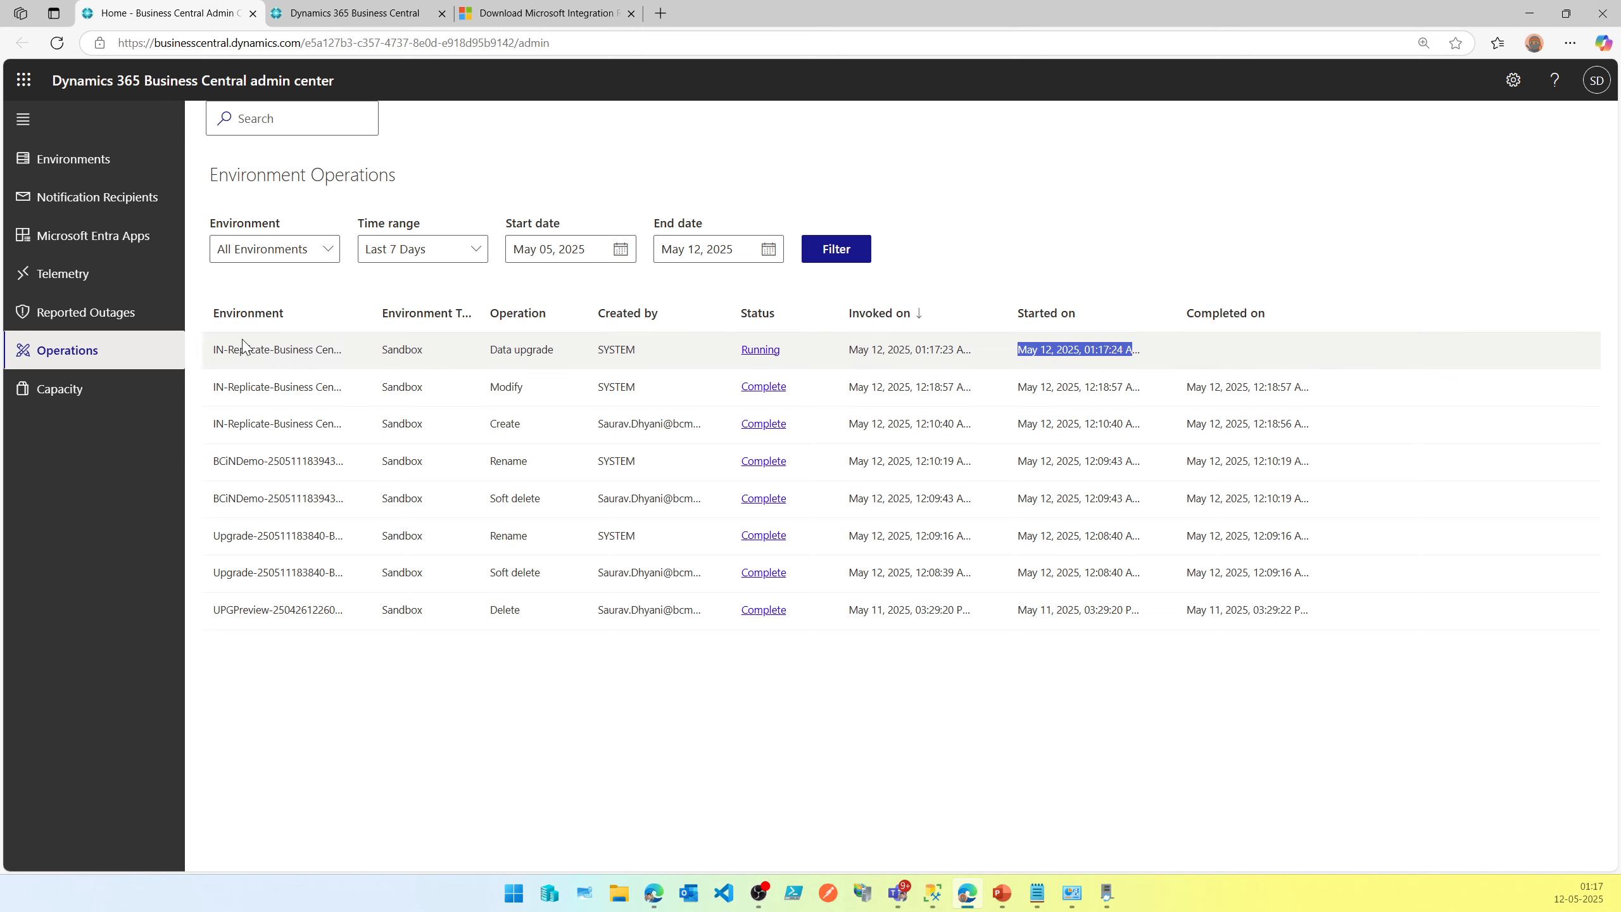
Switch between Reported Outages and Operations, refreshing the operations list to follow the data upgrade's status.
{"action": "left_click", "coordinate": [121, 323]}
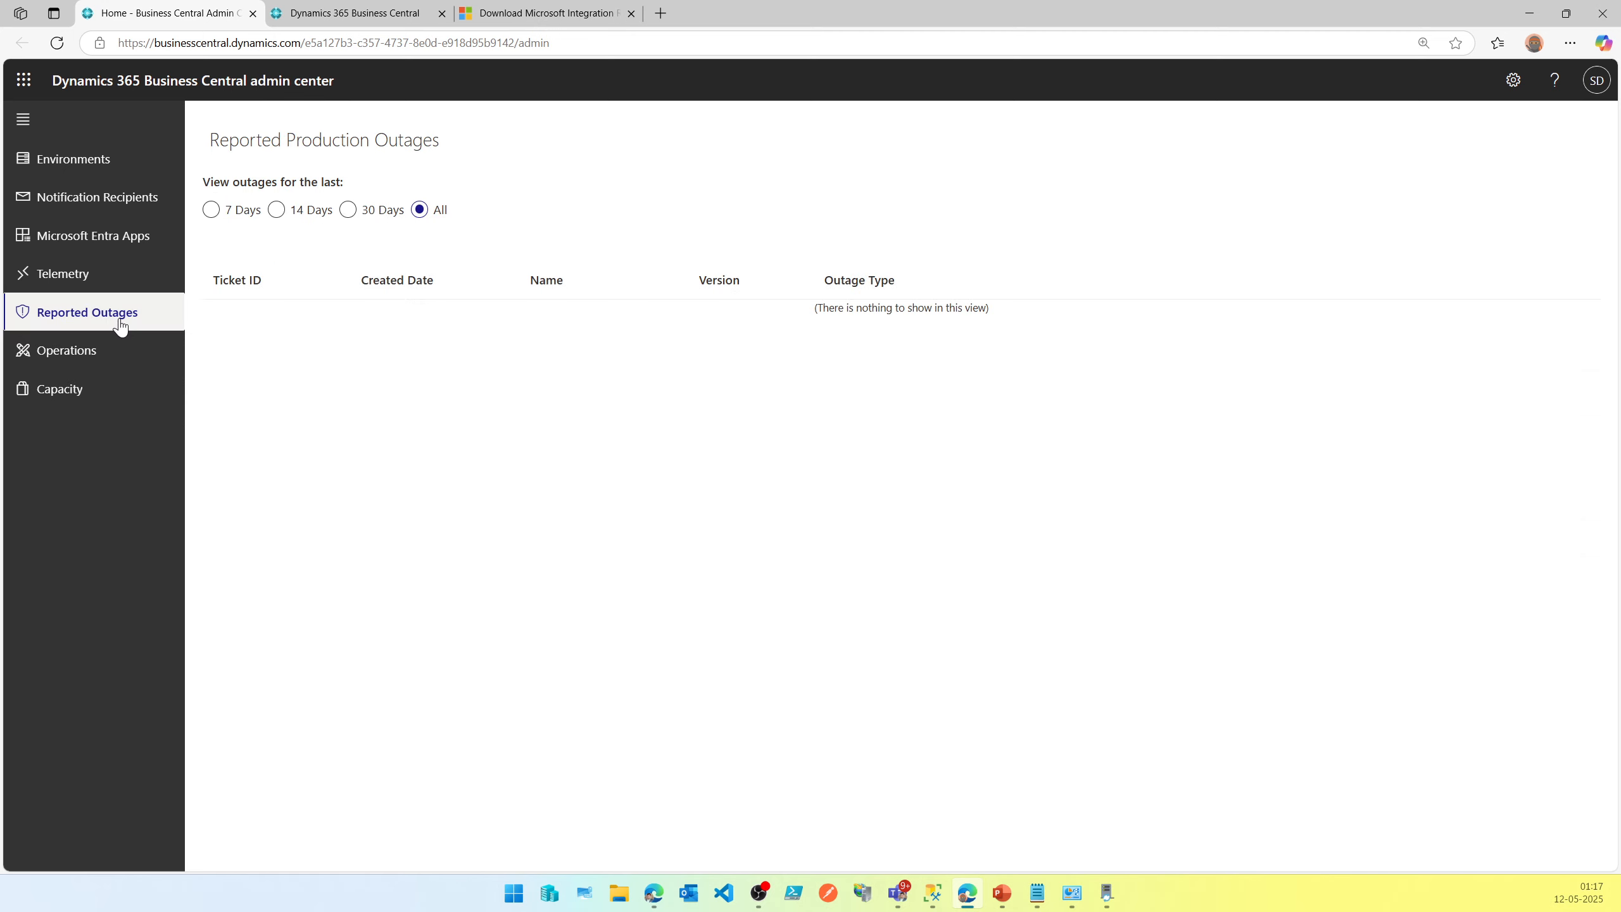
{"action": "left_click", "coordinate": [94, 353]}
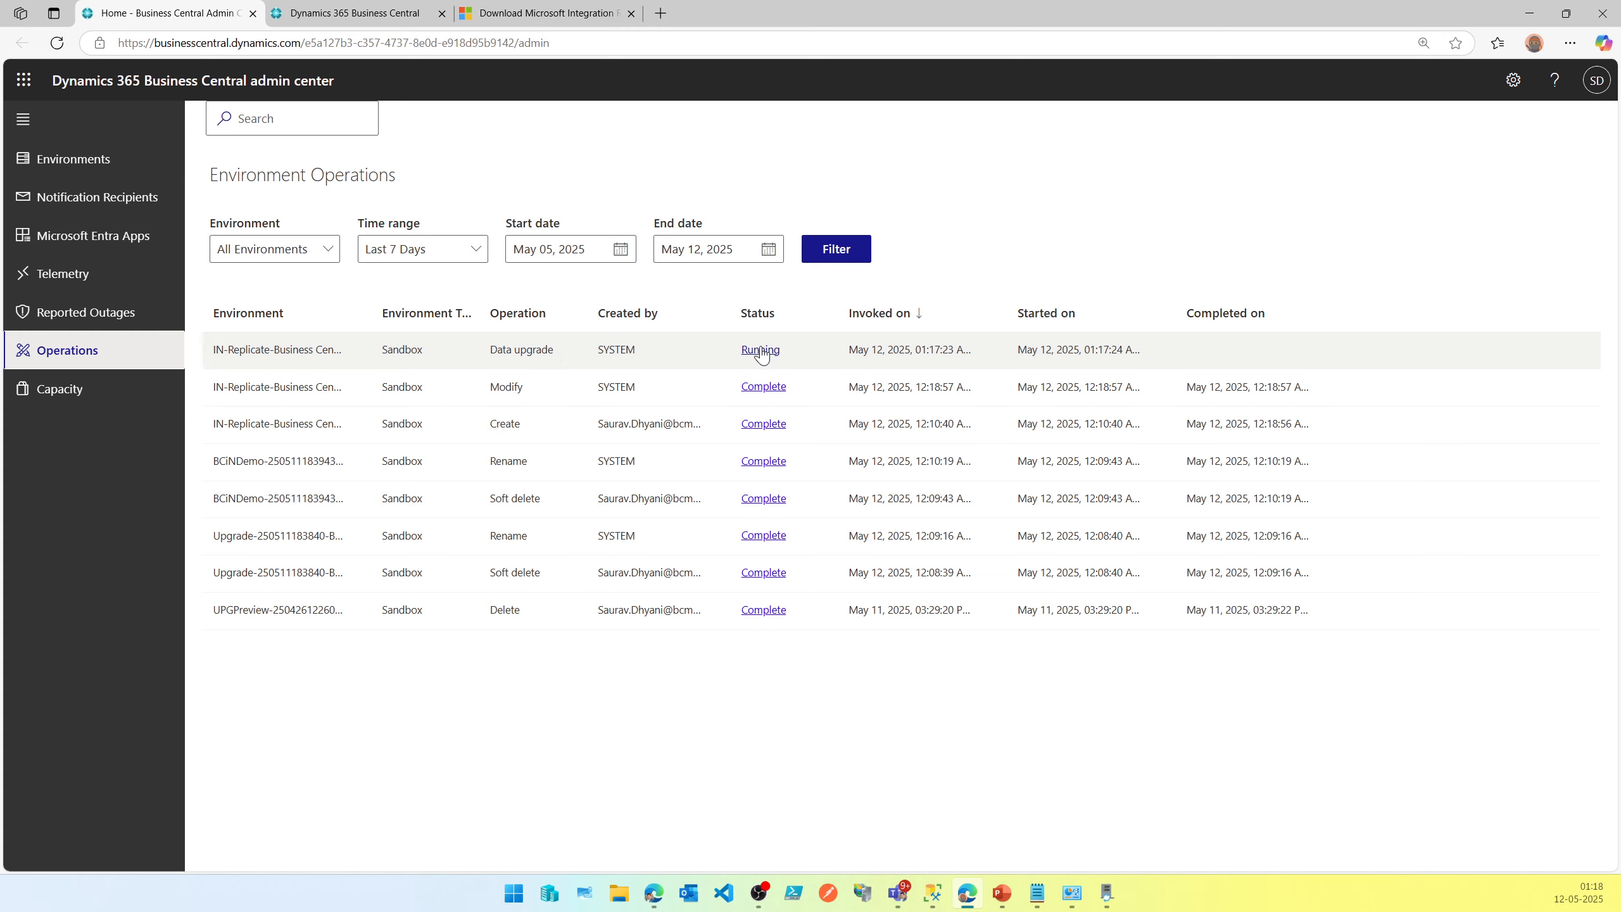
{"action": "left_click", "coordinate": [382, 8]}
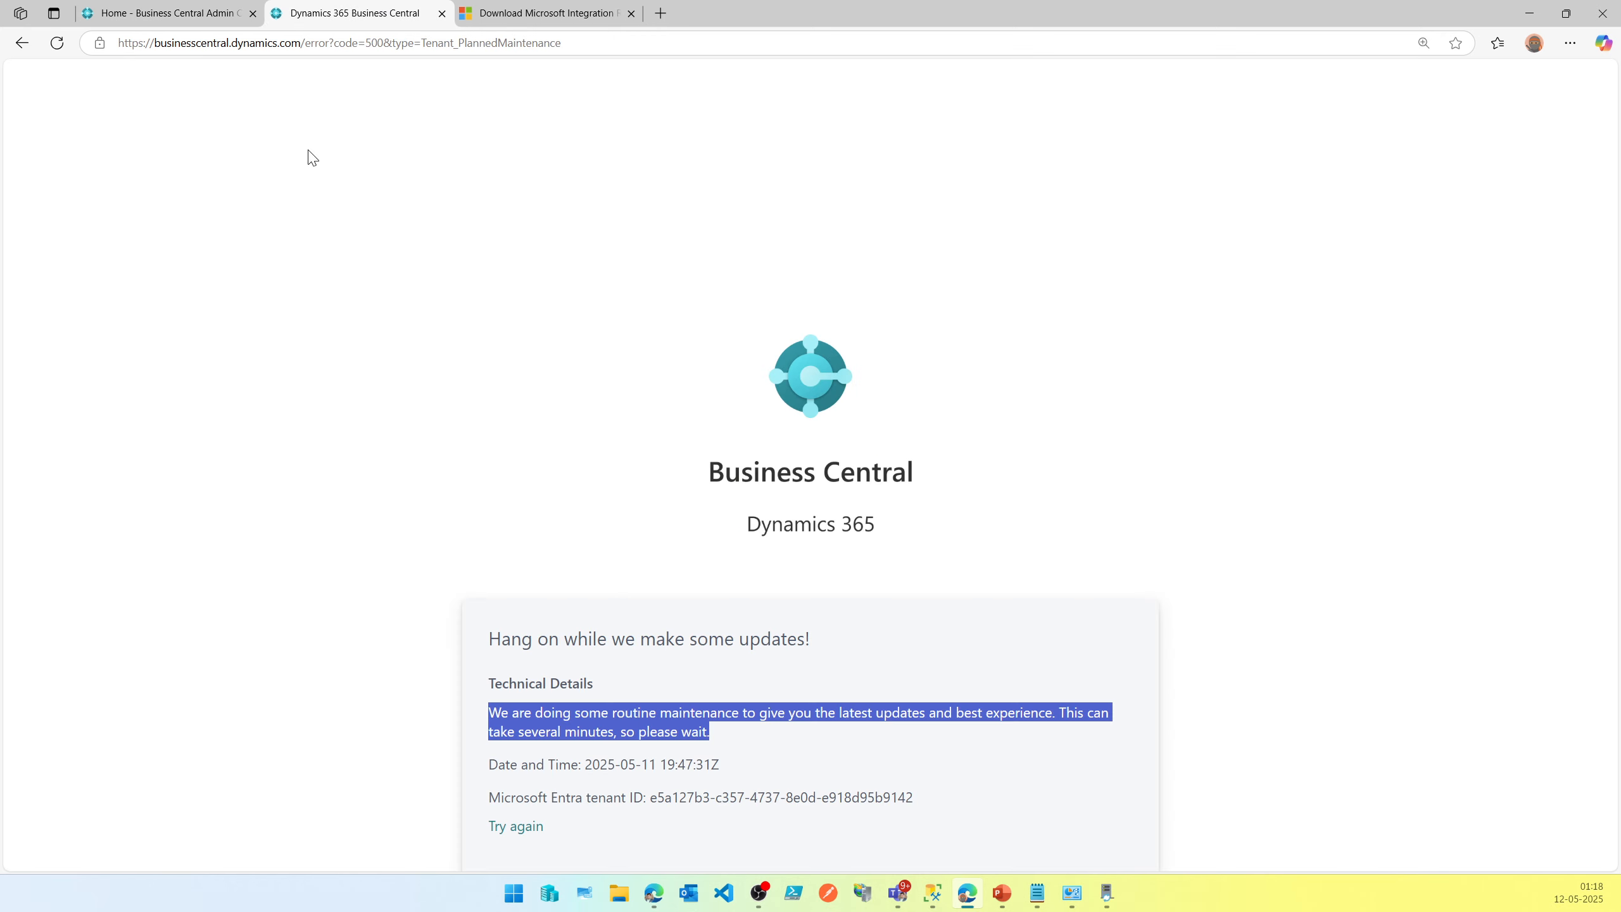
{"action": "left_click", "coordinate": [197, 9]}
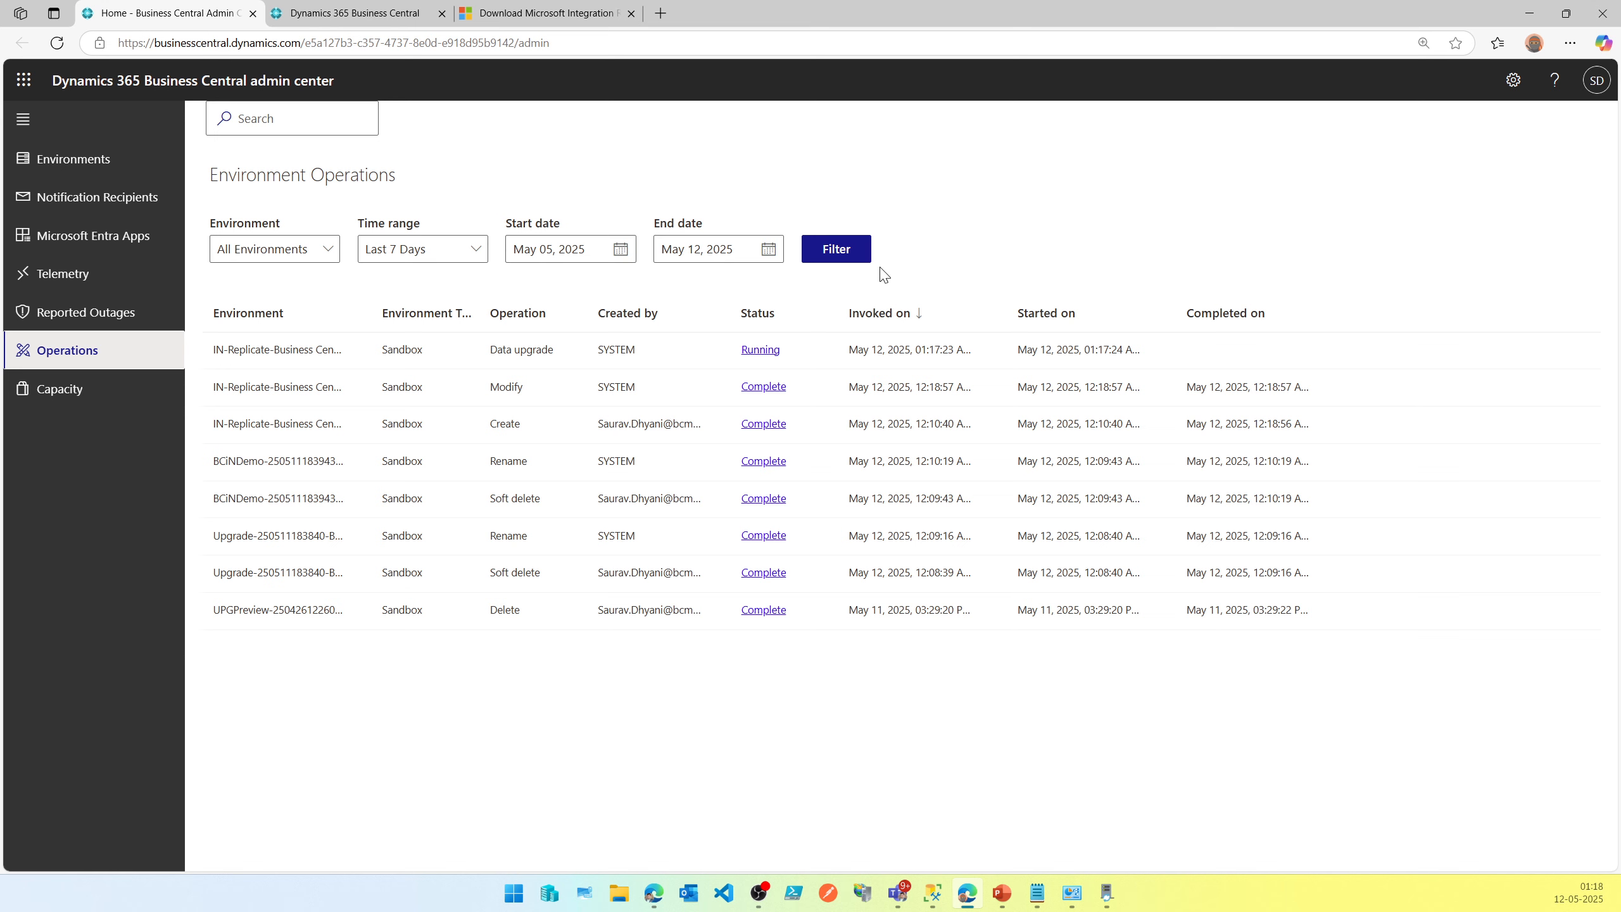
{"action": "left_click", "coordinate": [864, 259]}
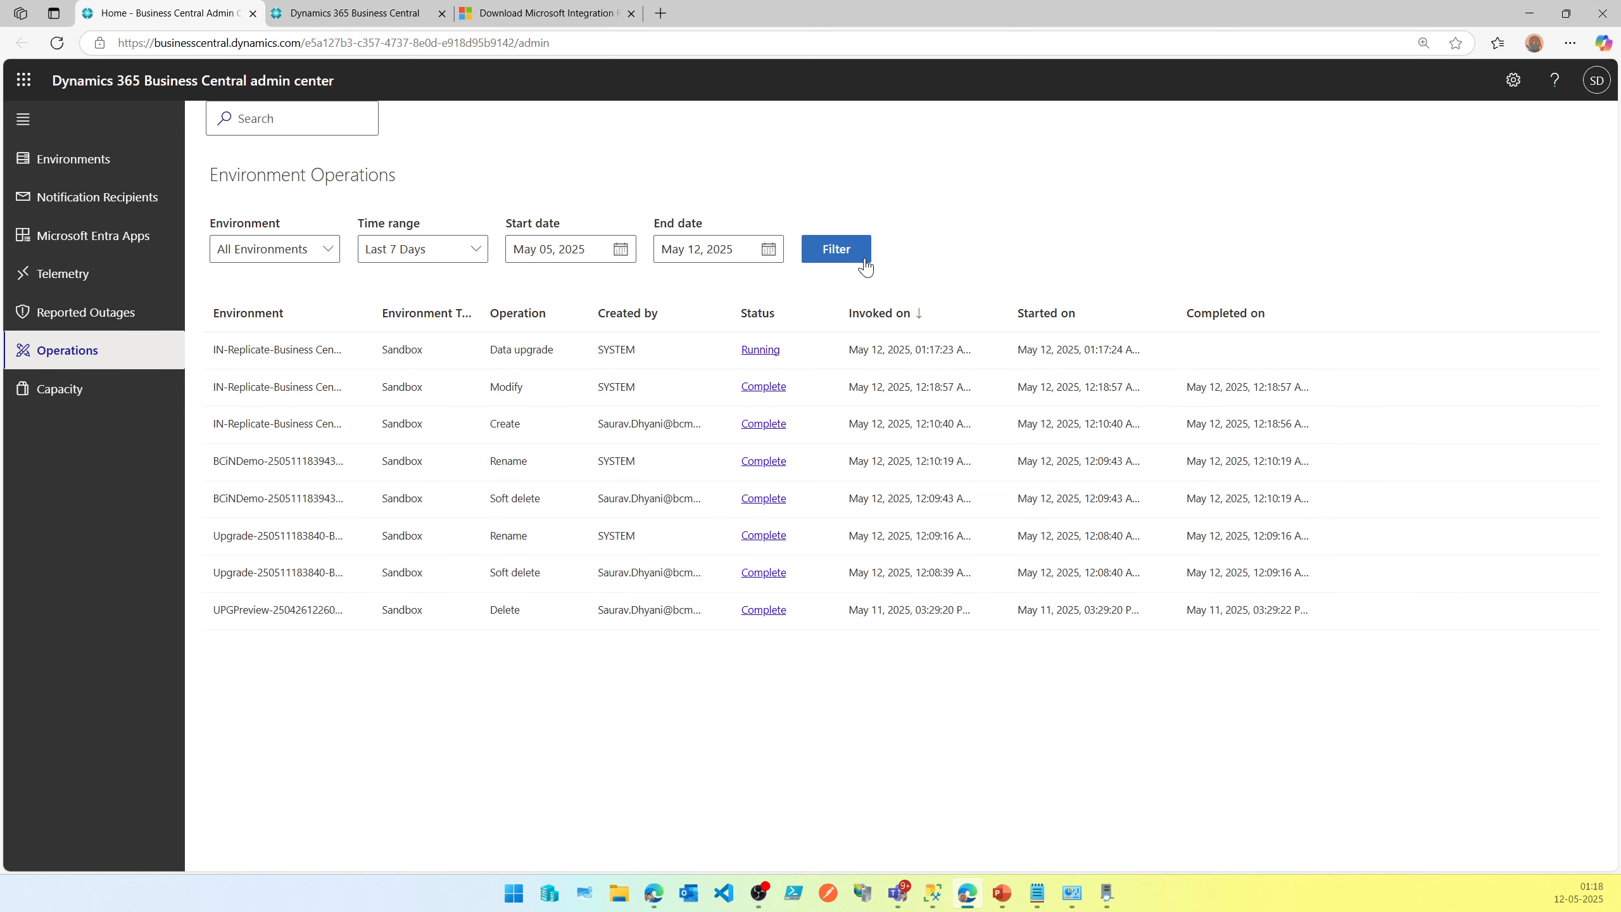
{"action": "left_click", "coordinate": [126, 325]}
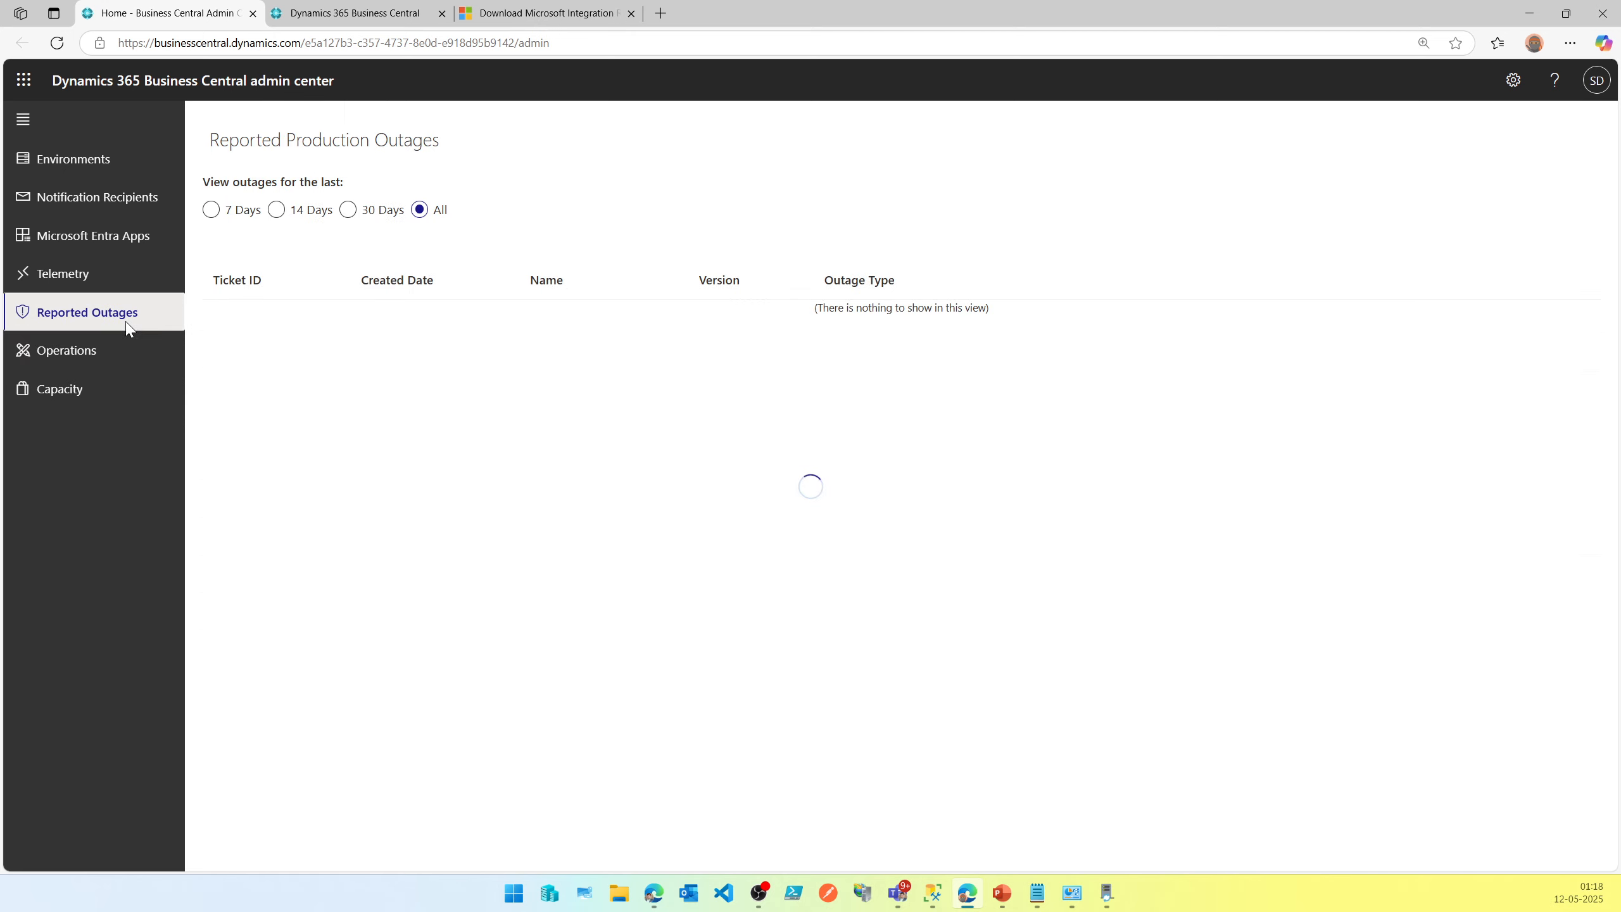
{"action": "left_click", "coordinate": [110, 361]}
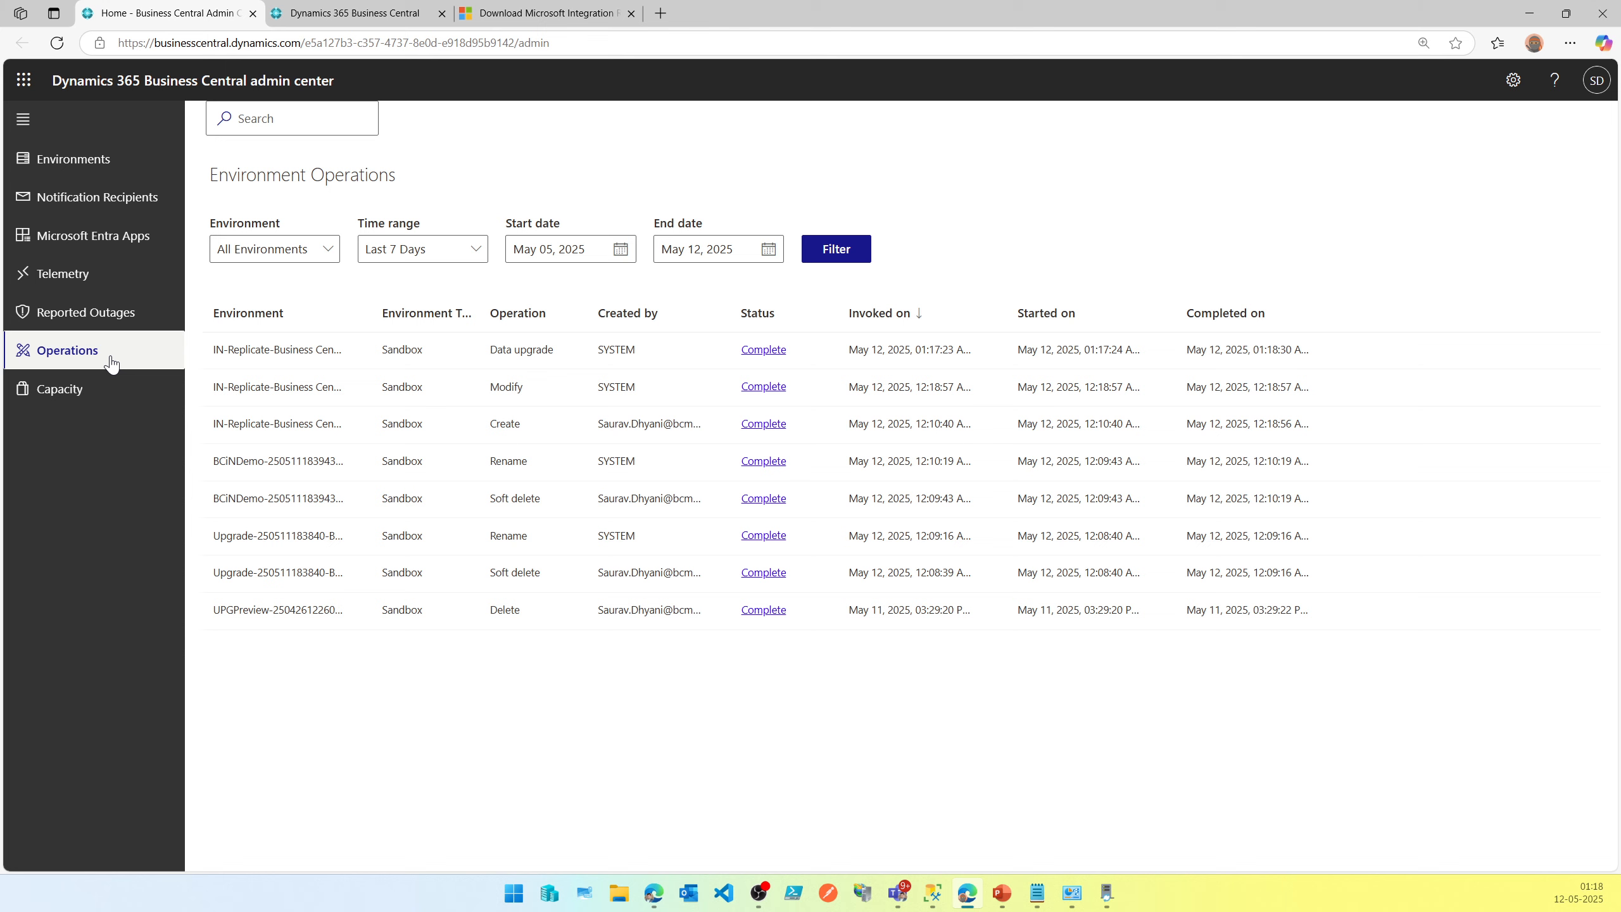
Open the completed data upgrade operation's details, read its operation times, and close the panel.
{"action": "left_click", "coordinate": [773, 356]}
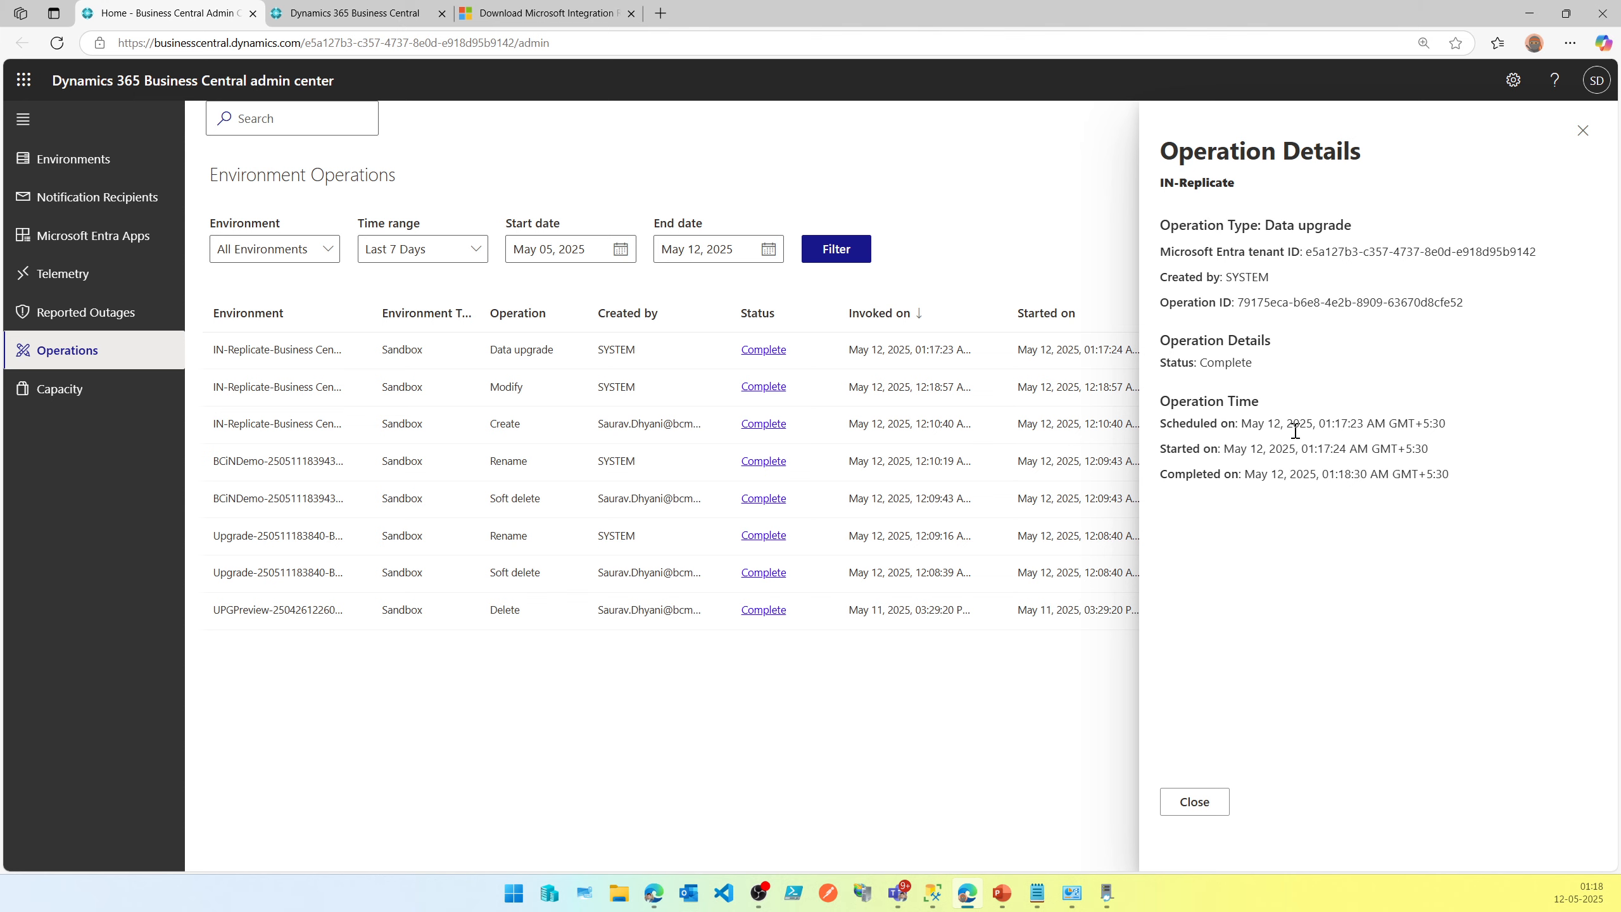
{"action": "left_click_drag", "start_coordinate": [1296, 430], "coordinate": [1241, 434]}
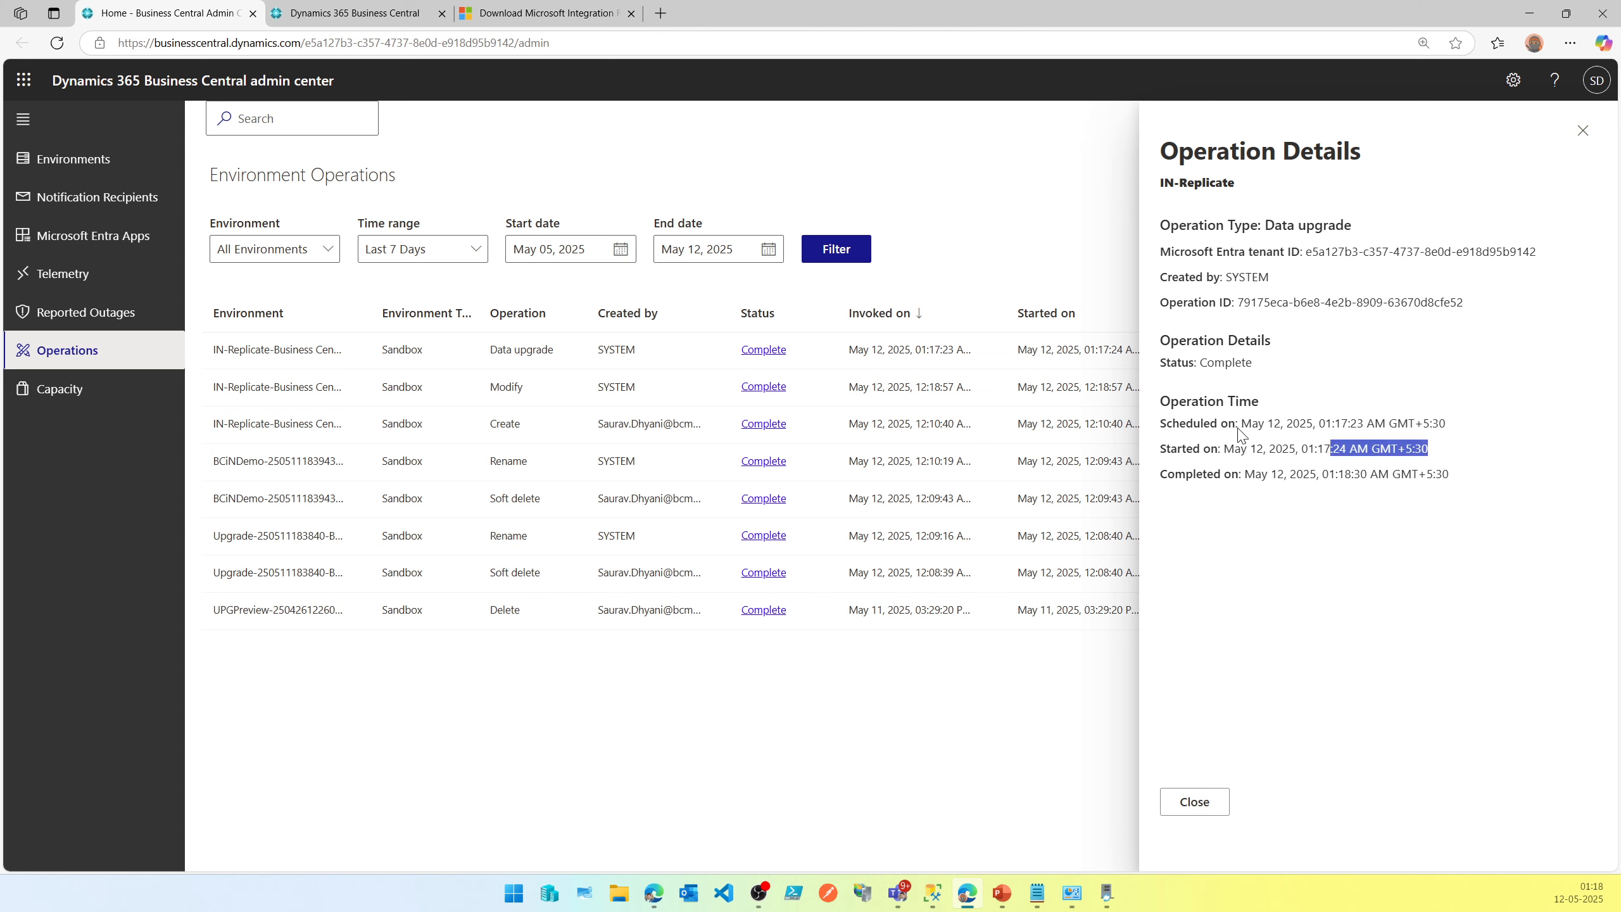
{"action": "left_click_drag", "start_coordinate": [1160, 473], "coordinate": [1458, 484]}
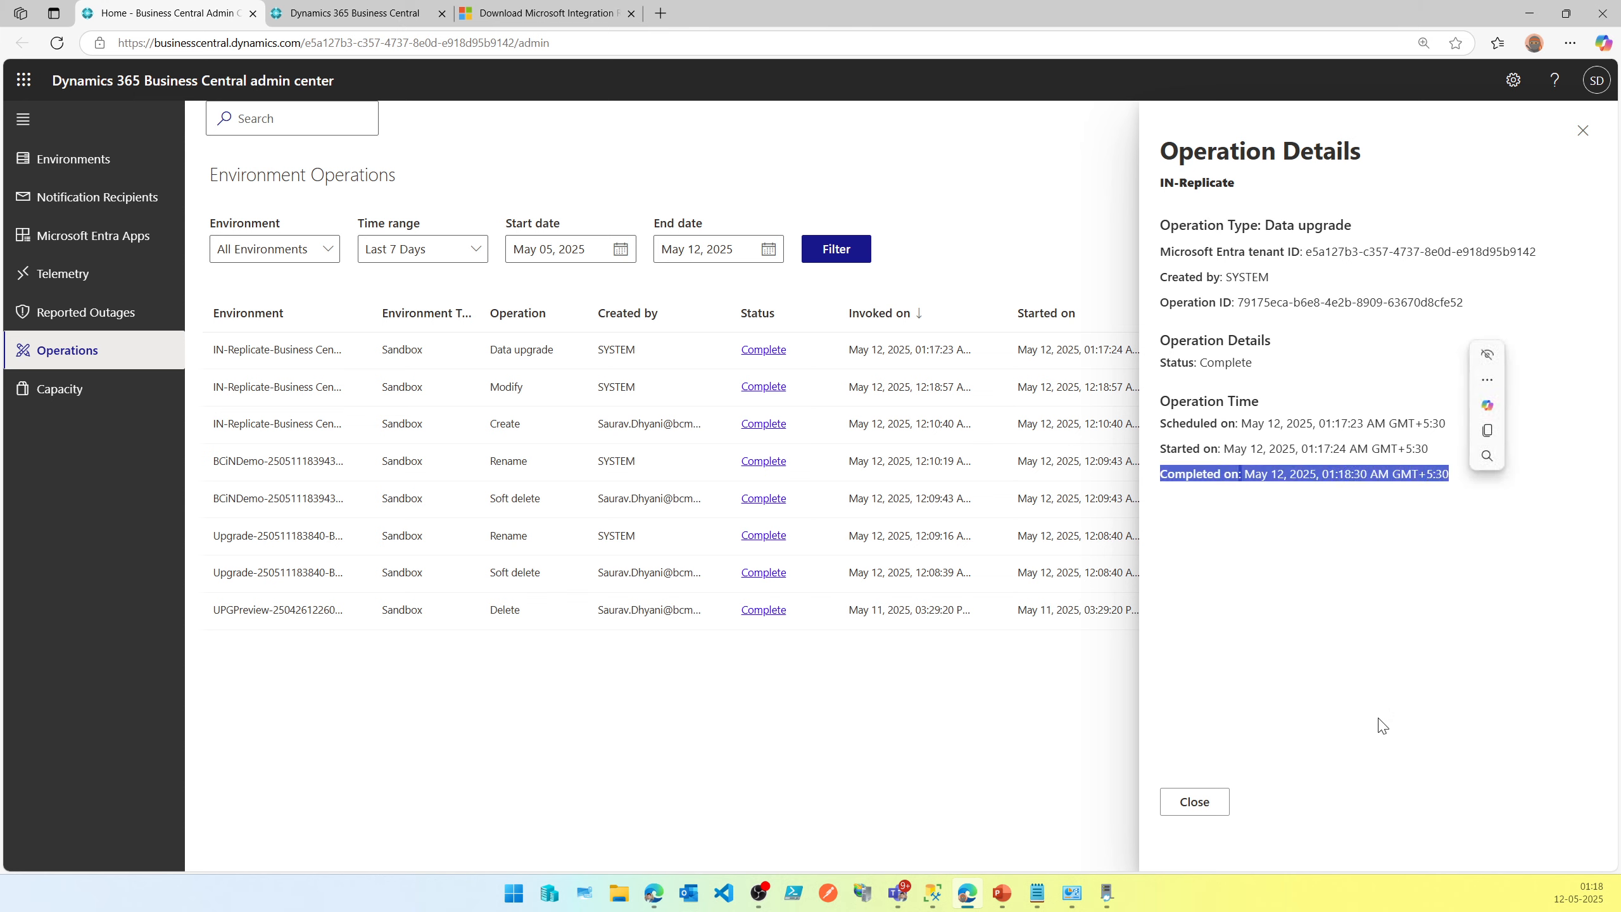
{"action": "left_click", "coordinate": [1222, 810]}
{"action": "left_click", "coordinate": [451, 15]}
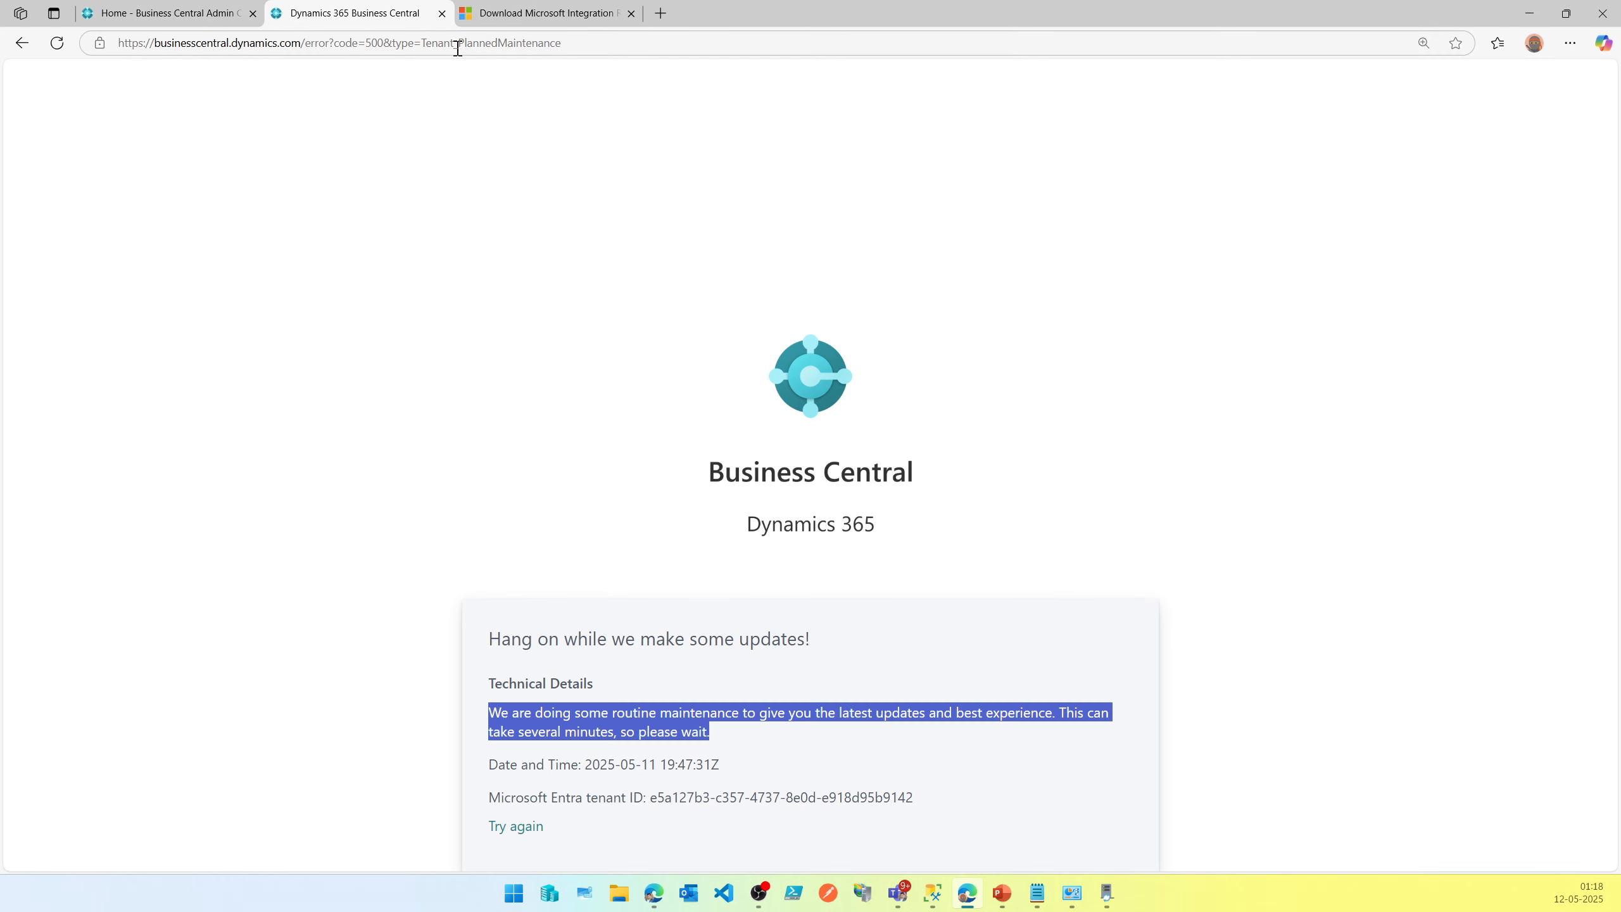
{"action": "left_click", "coordinate": [304, 43]}
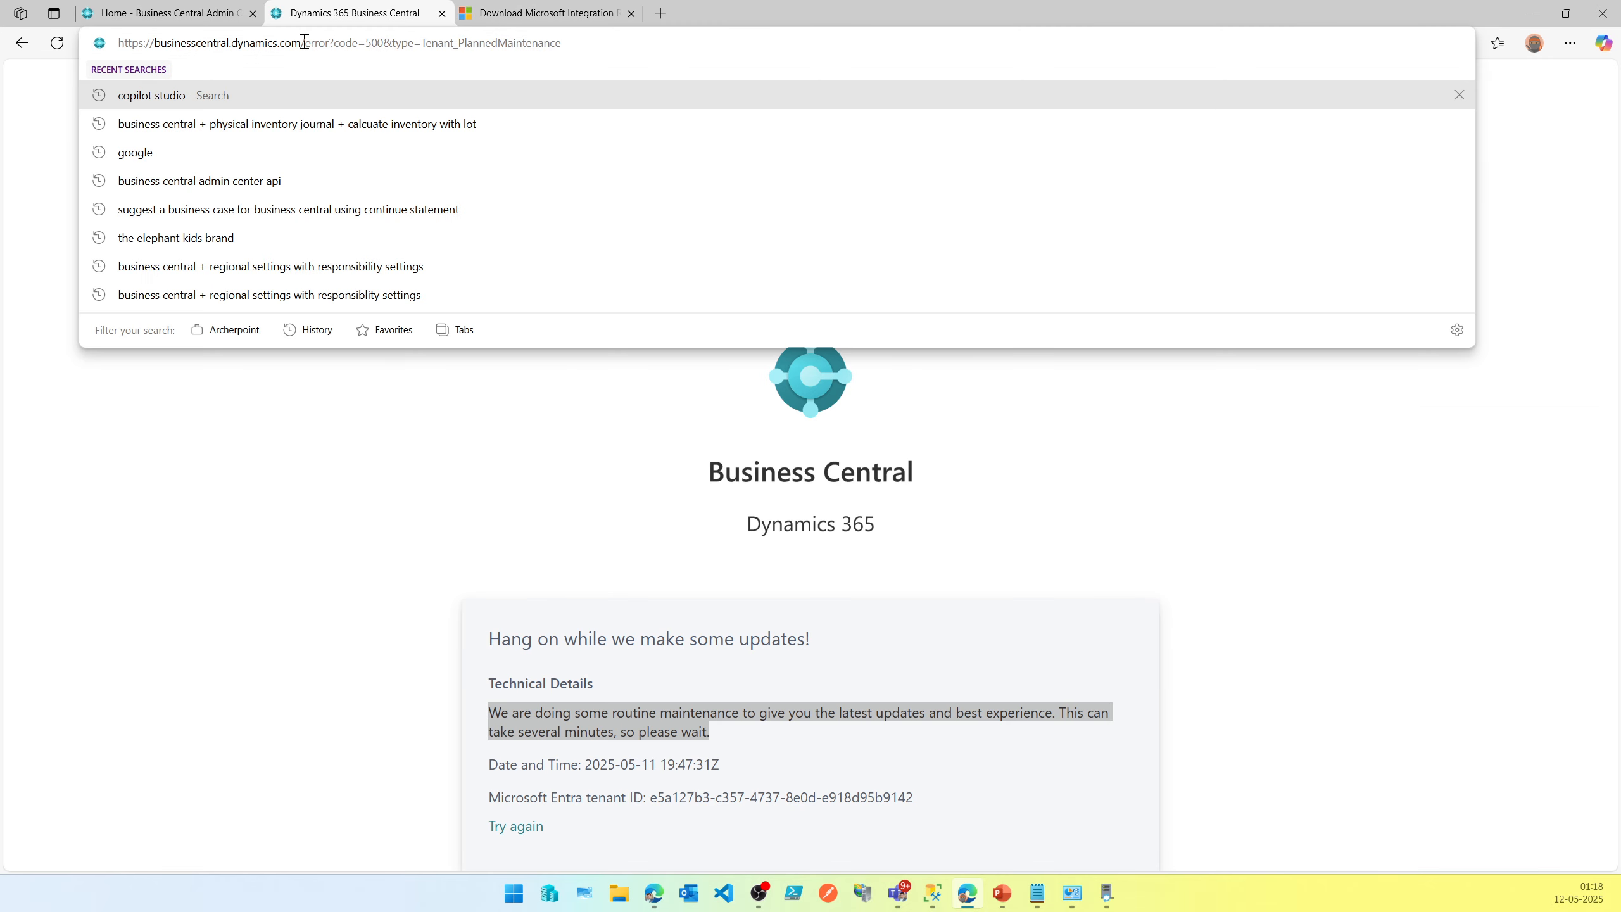
{"action": "left_click_drag", "start_coordinate": [305, 43], "coordinate": [390, 43]}
Open the IN-Replicate environment from the admin center's Environments list.
{"action": "left_click", "coordinate": [173, 9]}
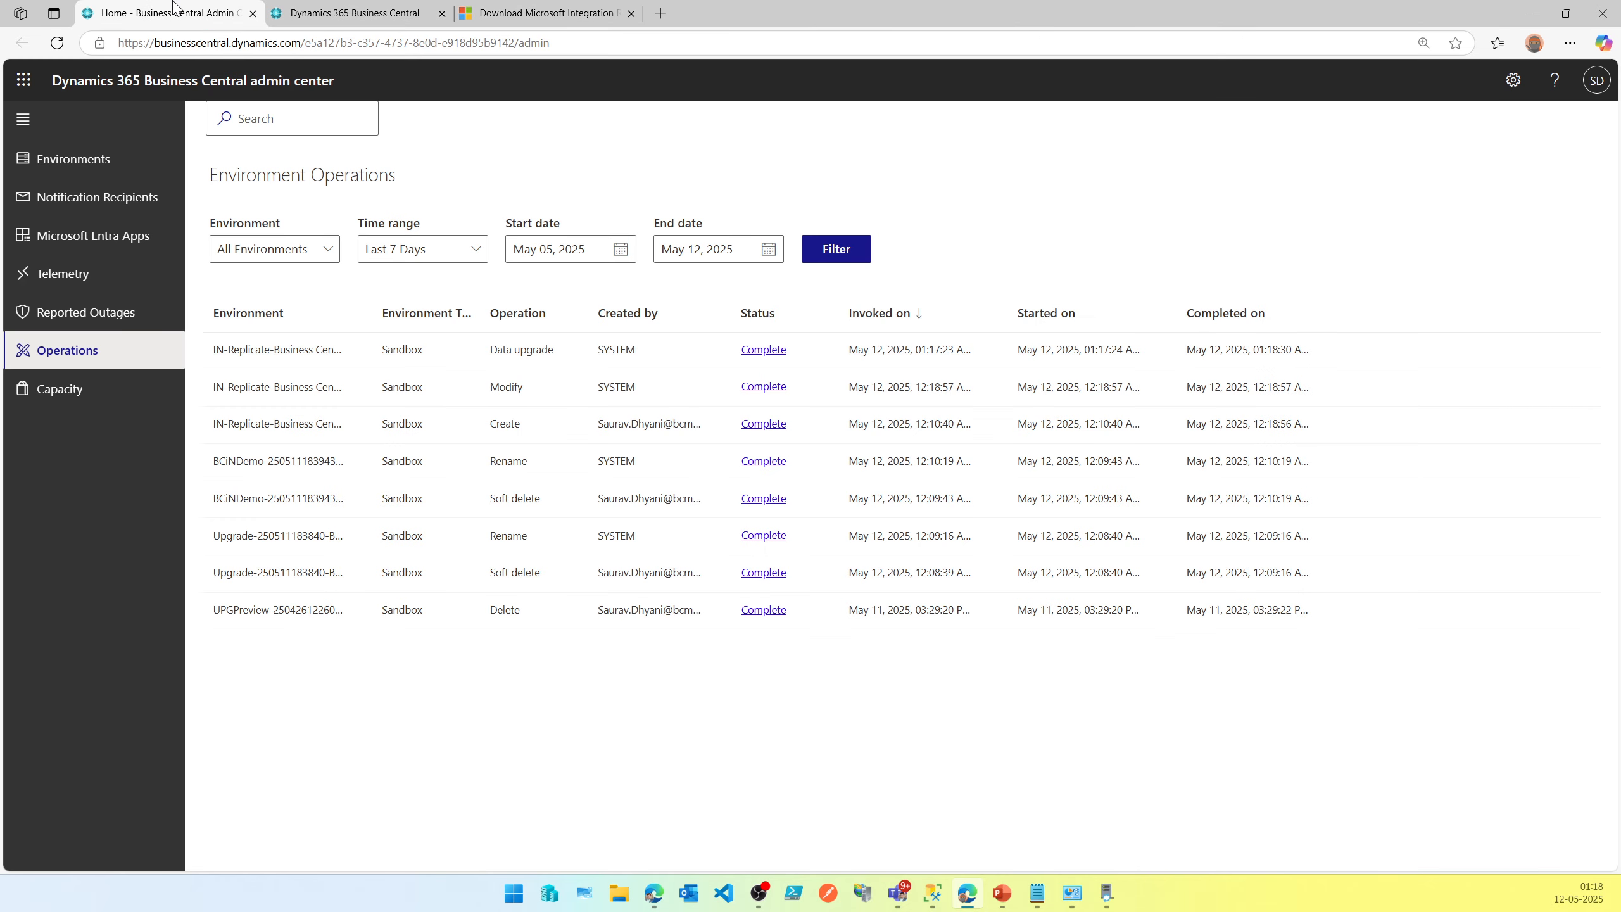
{"action": "left_click", "coordinate": [38, 159]}
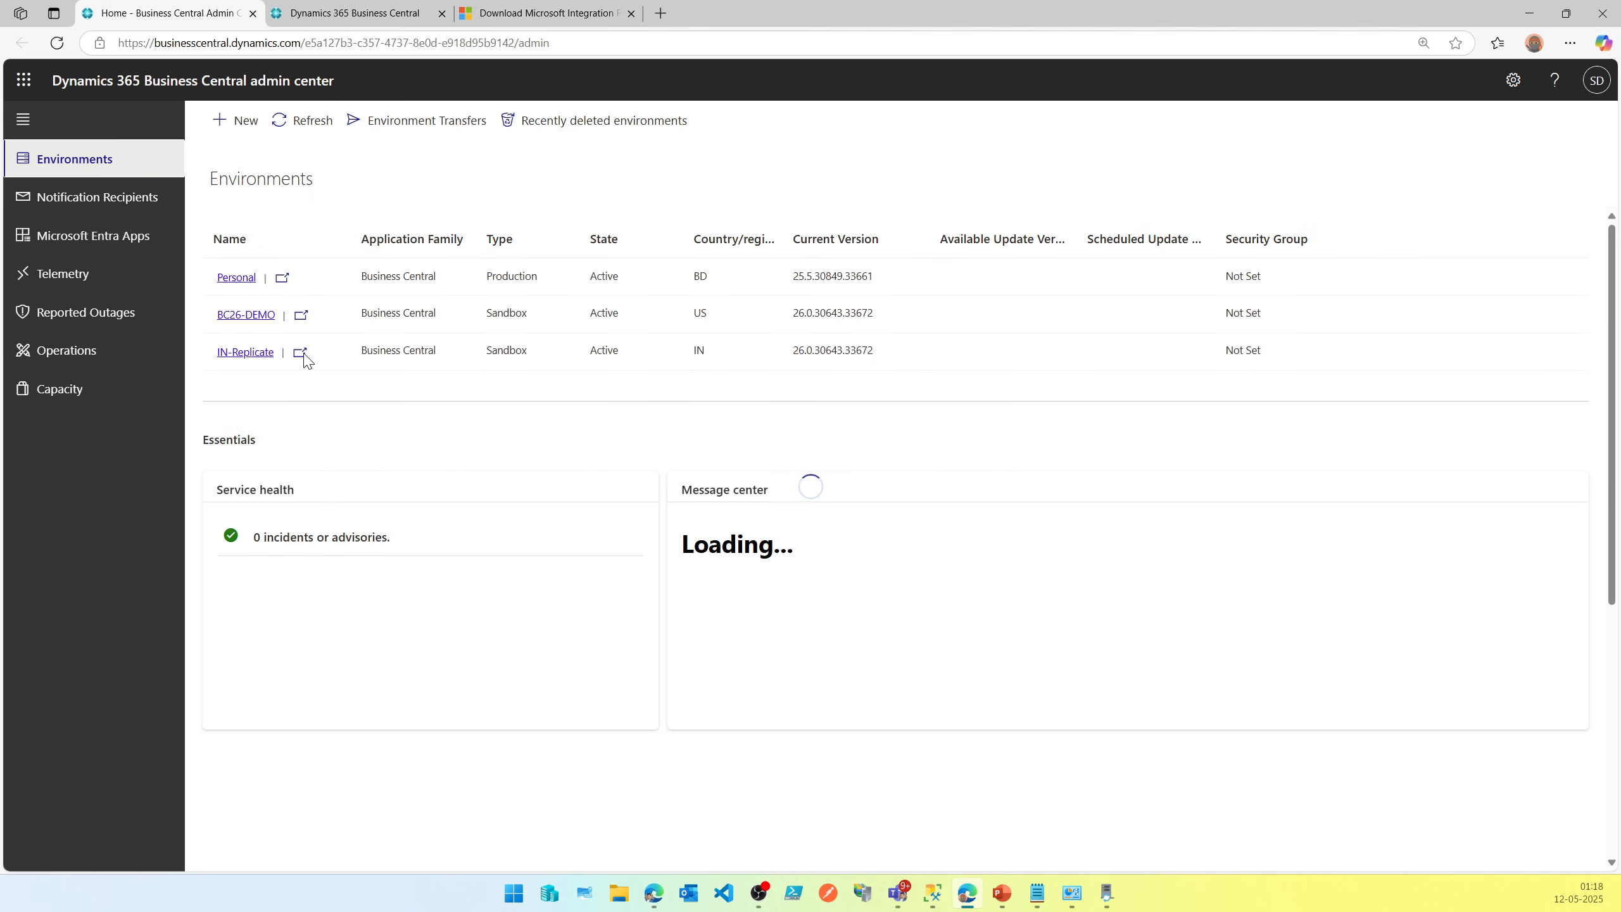
{"action": "left_click", "coordinate": [300, 353]}
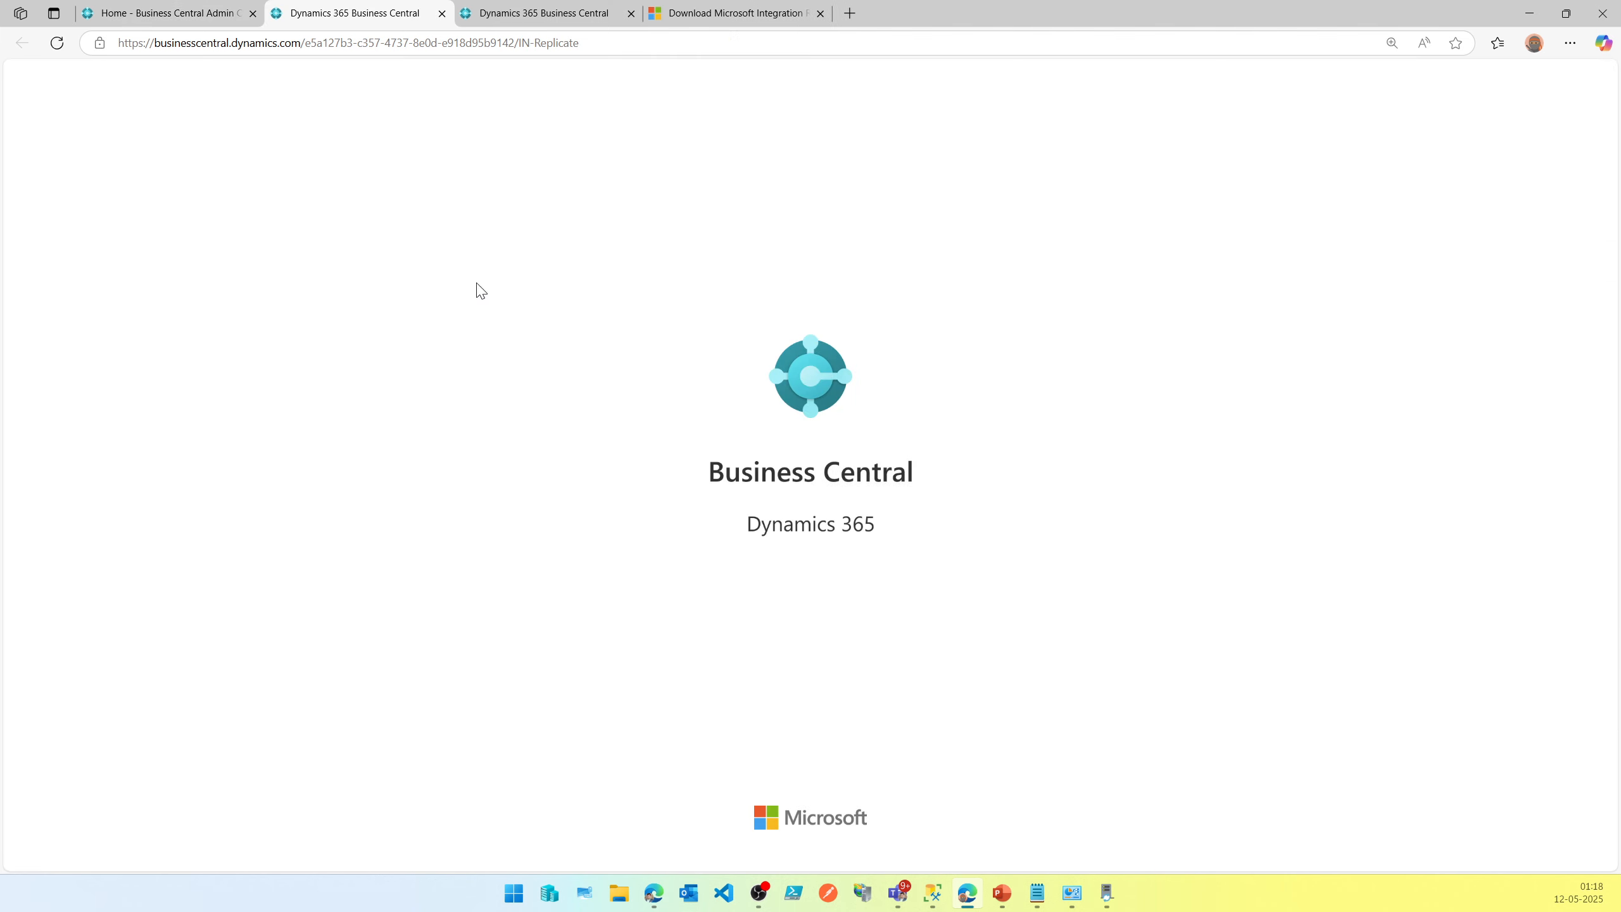
{"action": "left_click", "coordinate": [631, 14]}
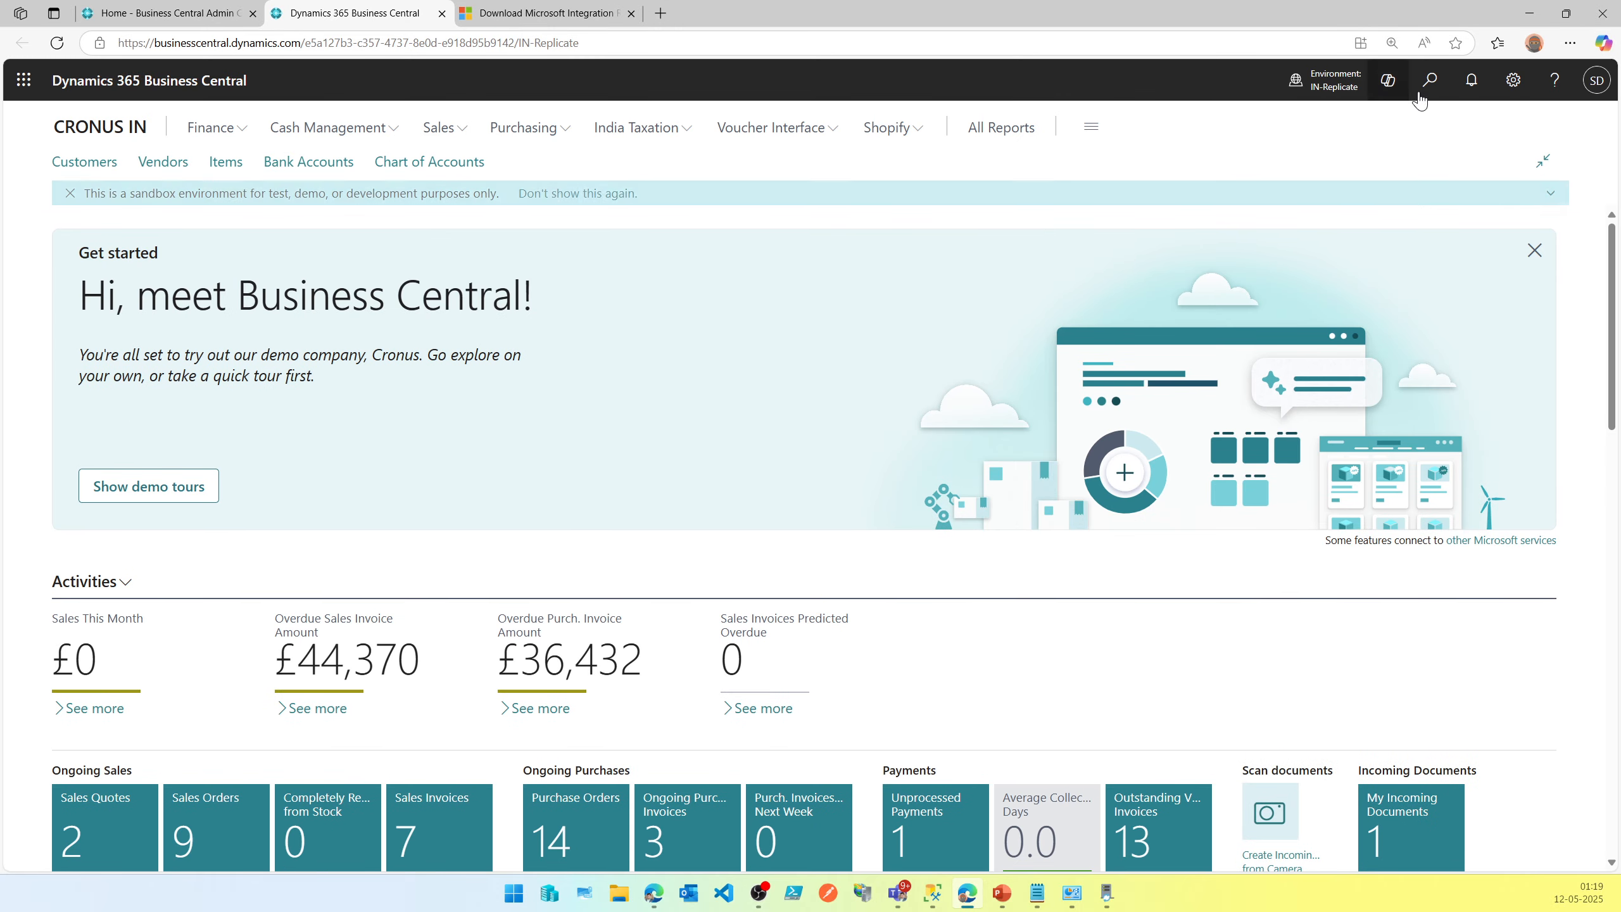
Search for and open Cloud Migration Management, then expand the Complete migration options.
{"action": "left_click", "coordinate": [1428, 95]}
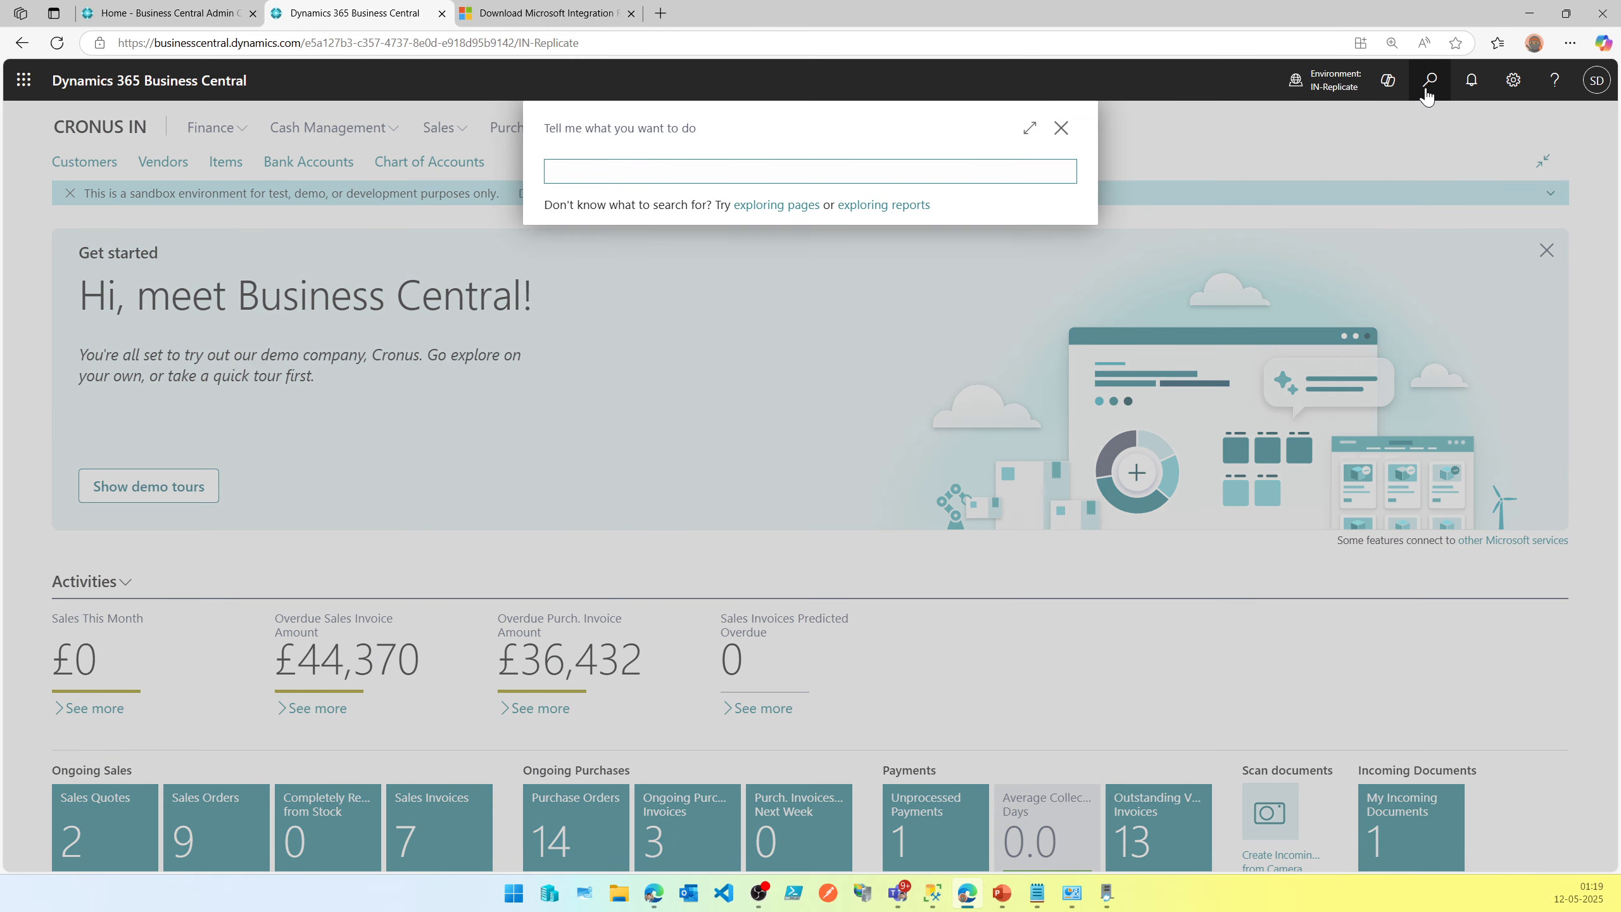
{"action": "type", "text": "cloud mi"}
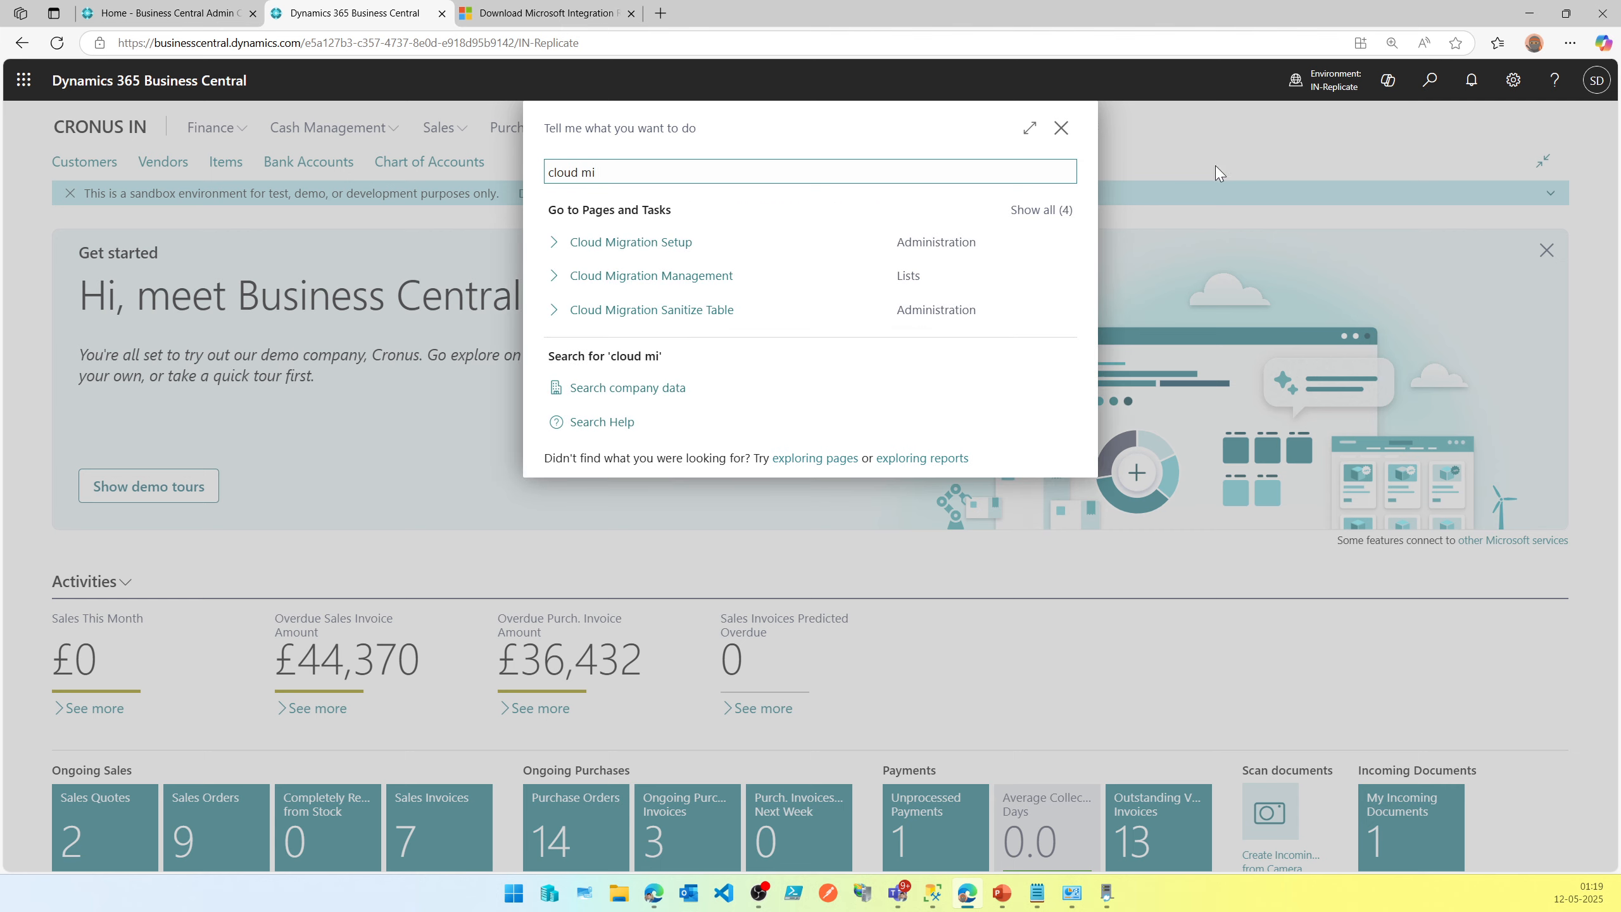
{"action": "left_click", "coordinate": [827, 282]}
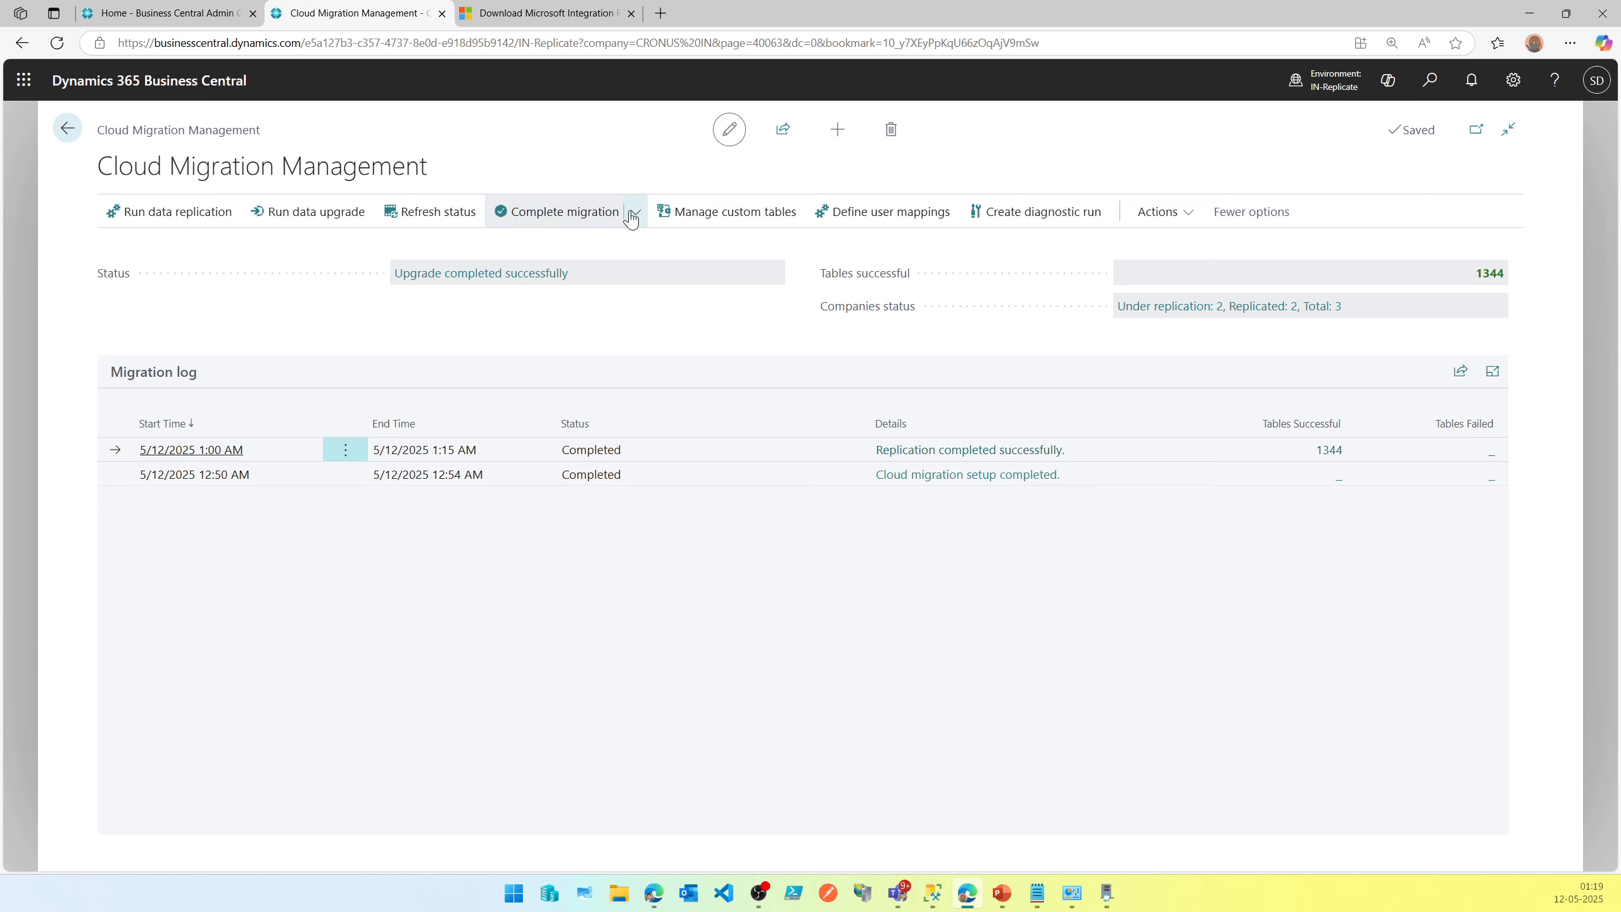
{"action": "left_click", "coordinate": [634, 213]}
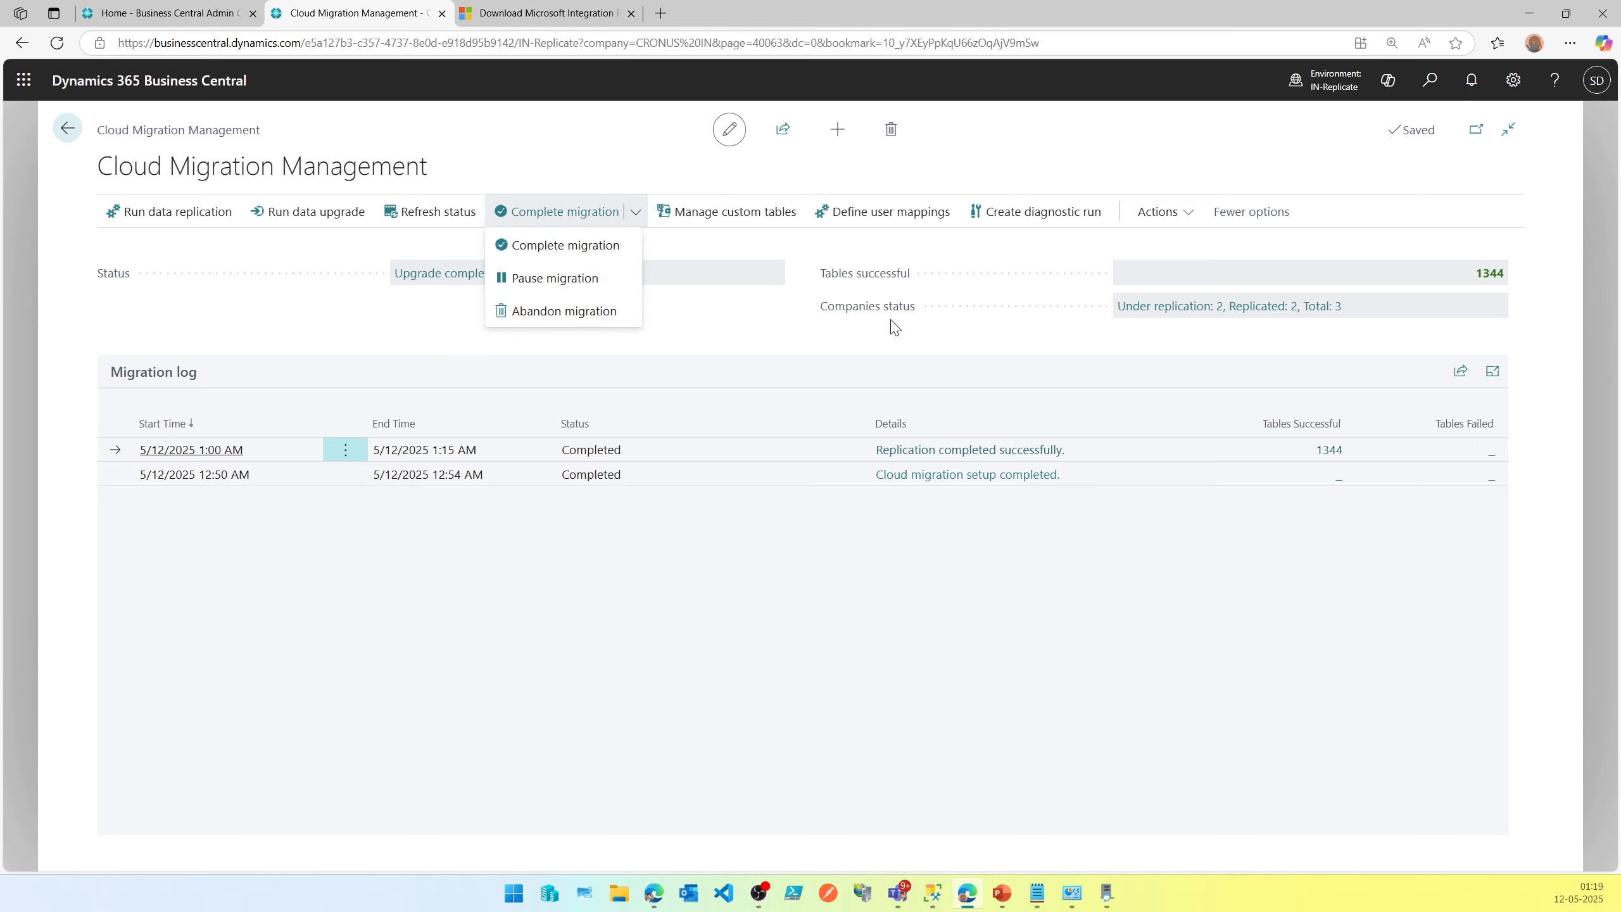
{"action": "left_click", "coordinate": [763, 316]}
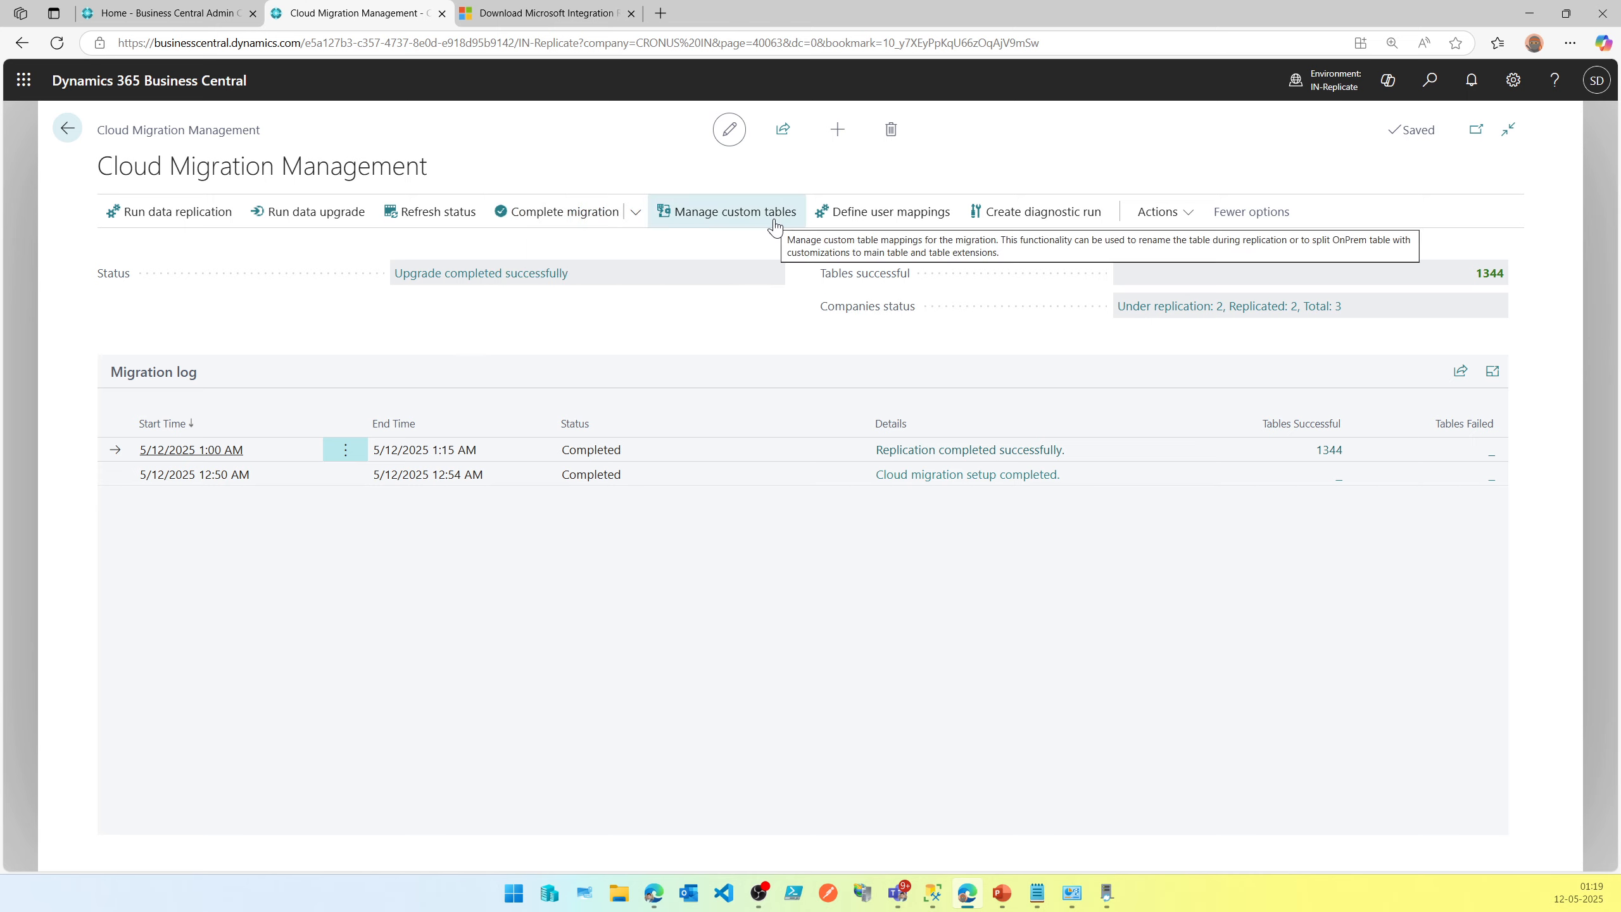
Open Manage custom tables, scroll through the mappings, and start a new row with target table type Table.
{"action": "left_click", "coordinate": [775, 227]}
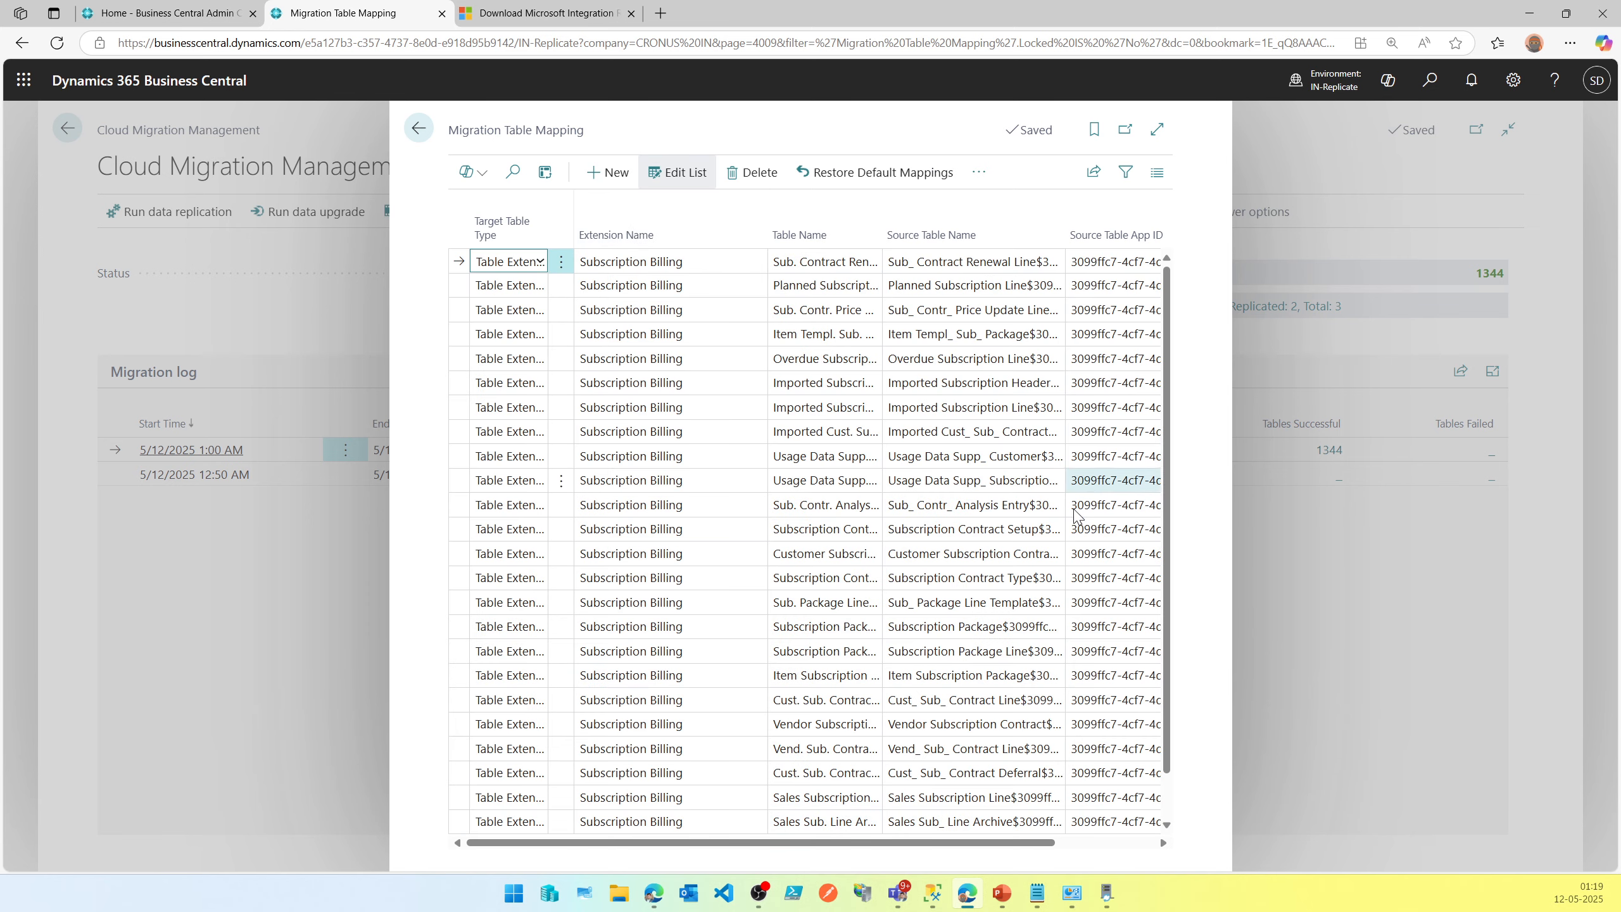
{"action": "left_click", "coordinate": [1102, 844]}
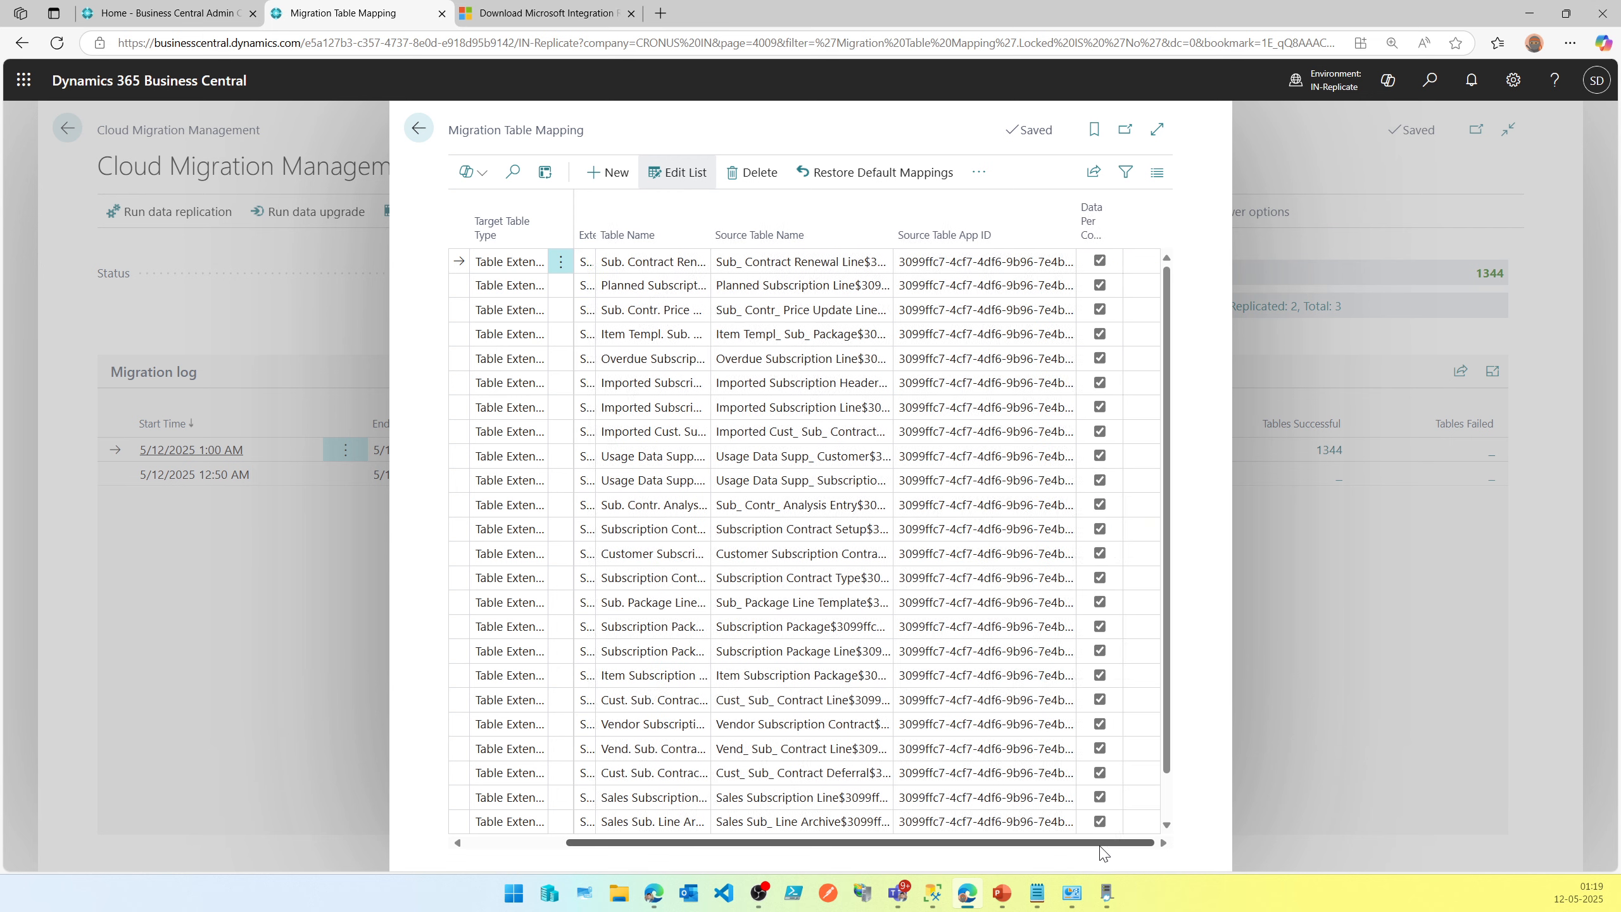
{"action": "left_click_drag", "start_coordinate": [1103, 844], "coordinate": [863, 839]}
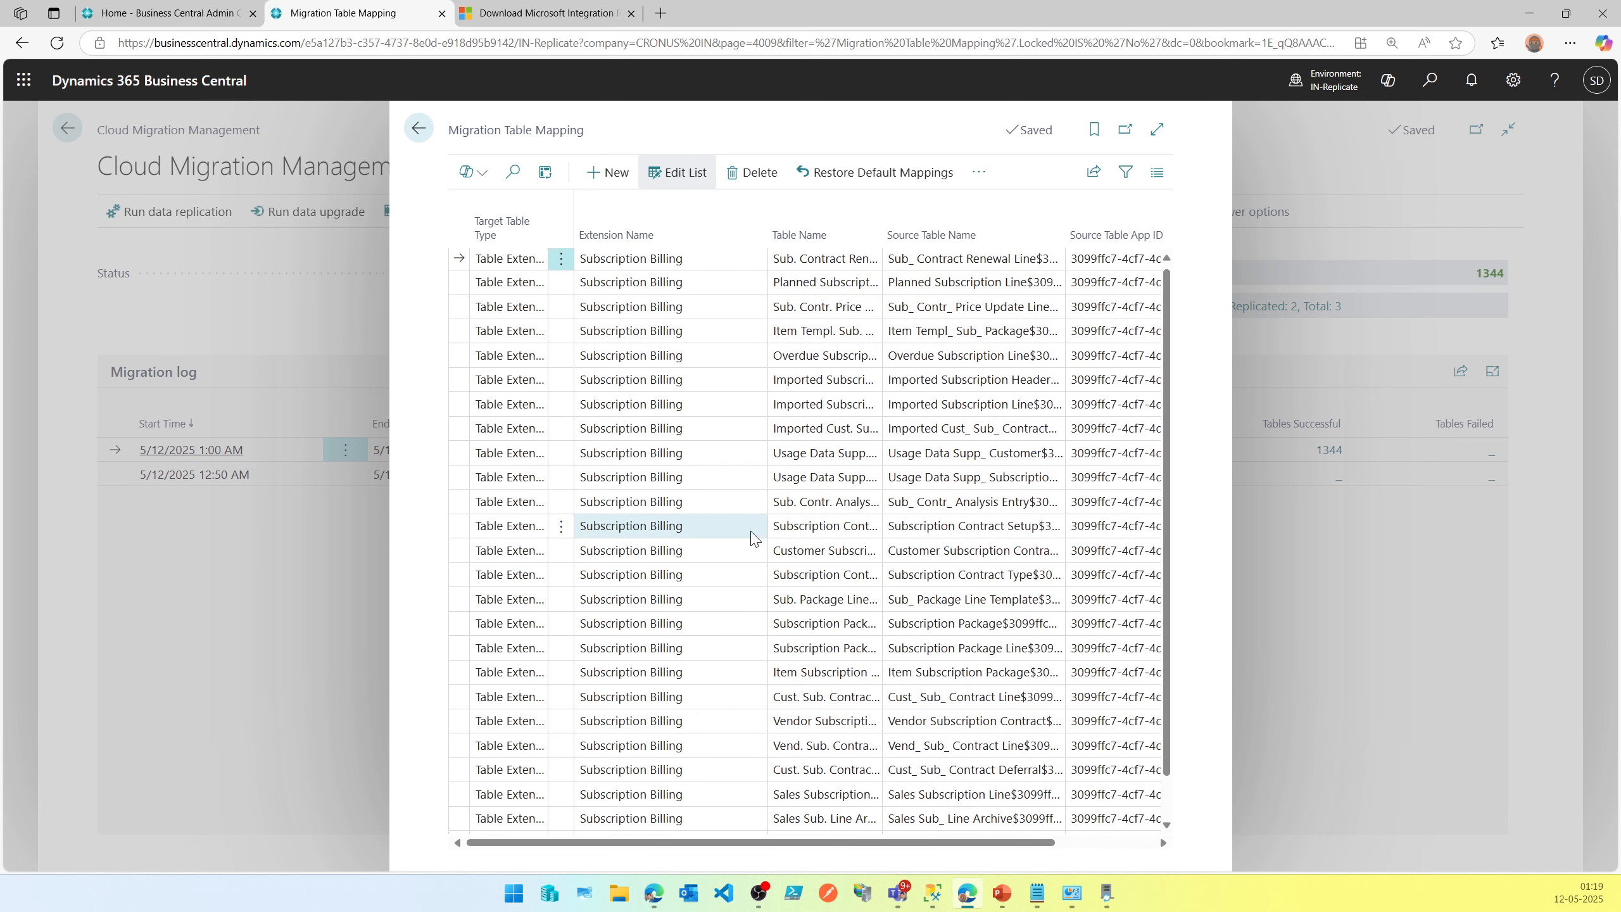
{"action": "scroll", "coordinate": [752, 533], "scroll_direction": "down", "scroll_amount": 1}
{"action": "left_click", "coordinate": [518, 835]}
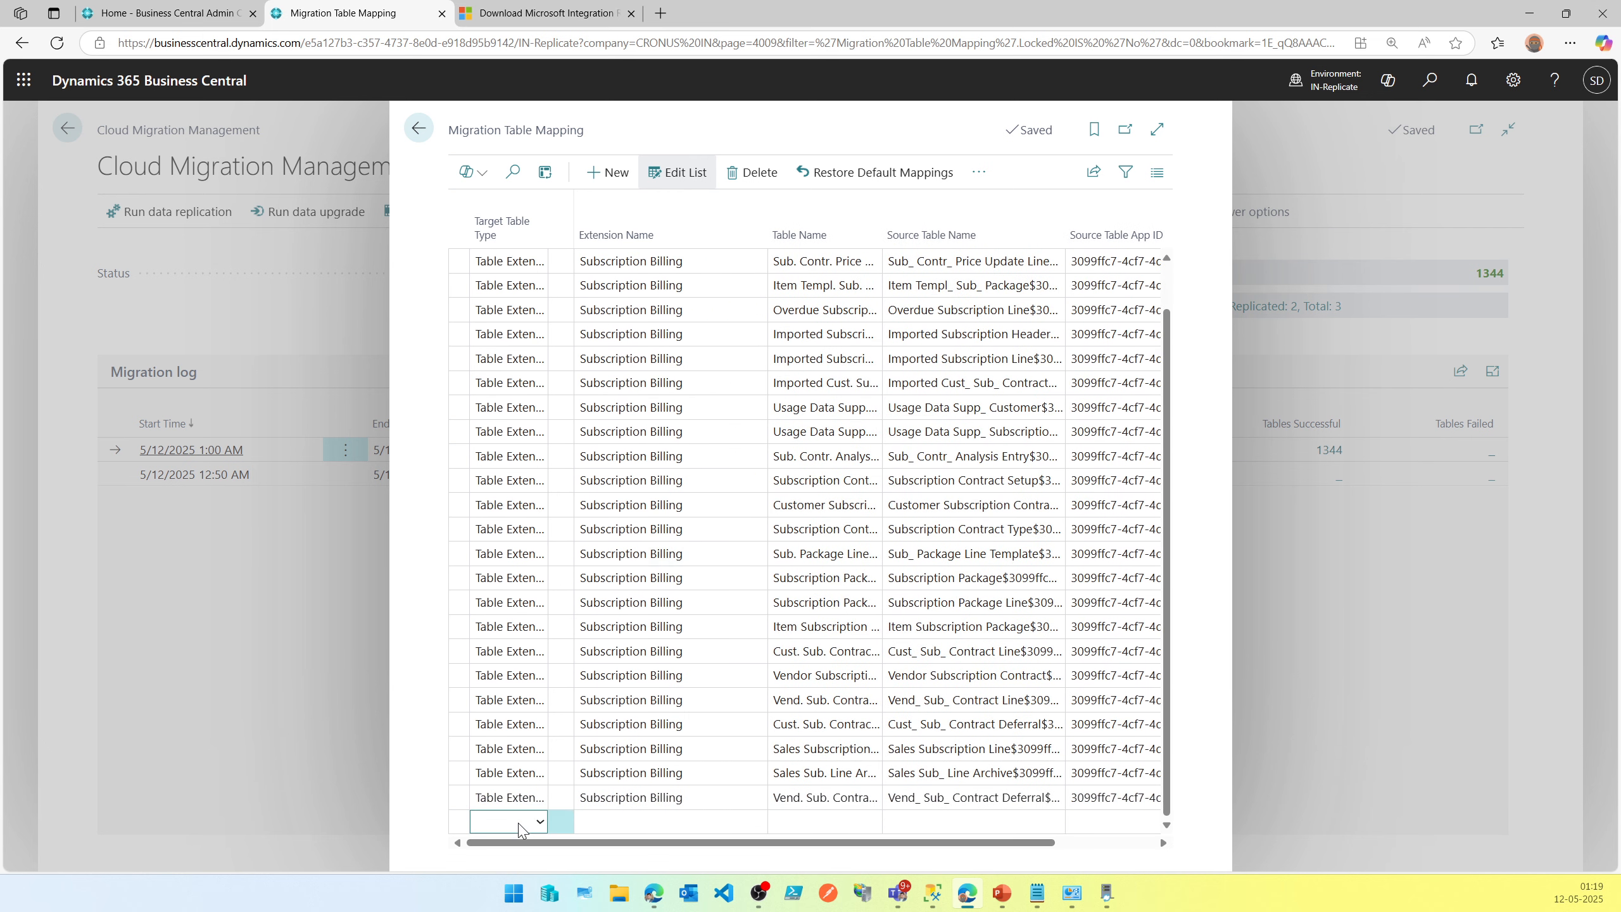
{"action": "left_click", "coordinate": [539, 823]}
{"action": "left_click", "coordinate": [535, 828]}
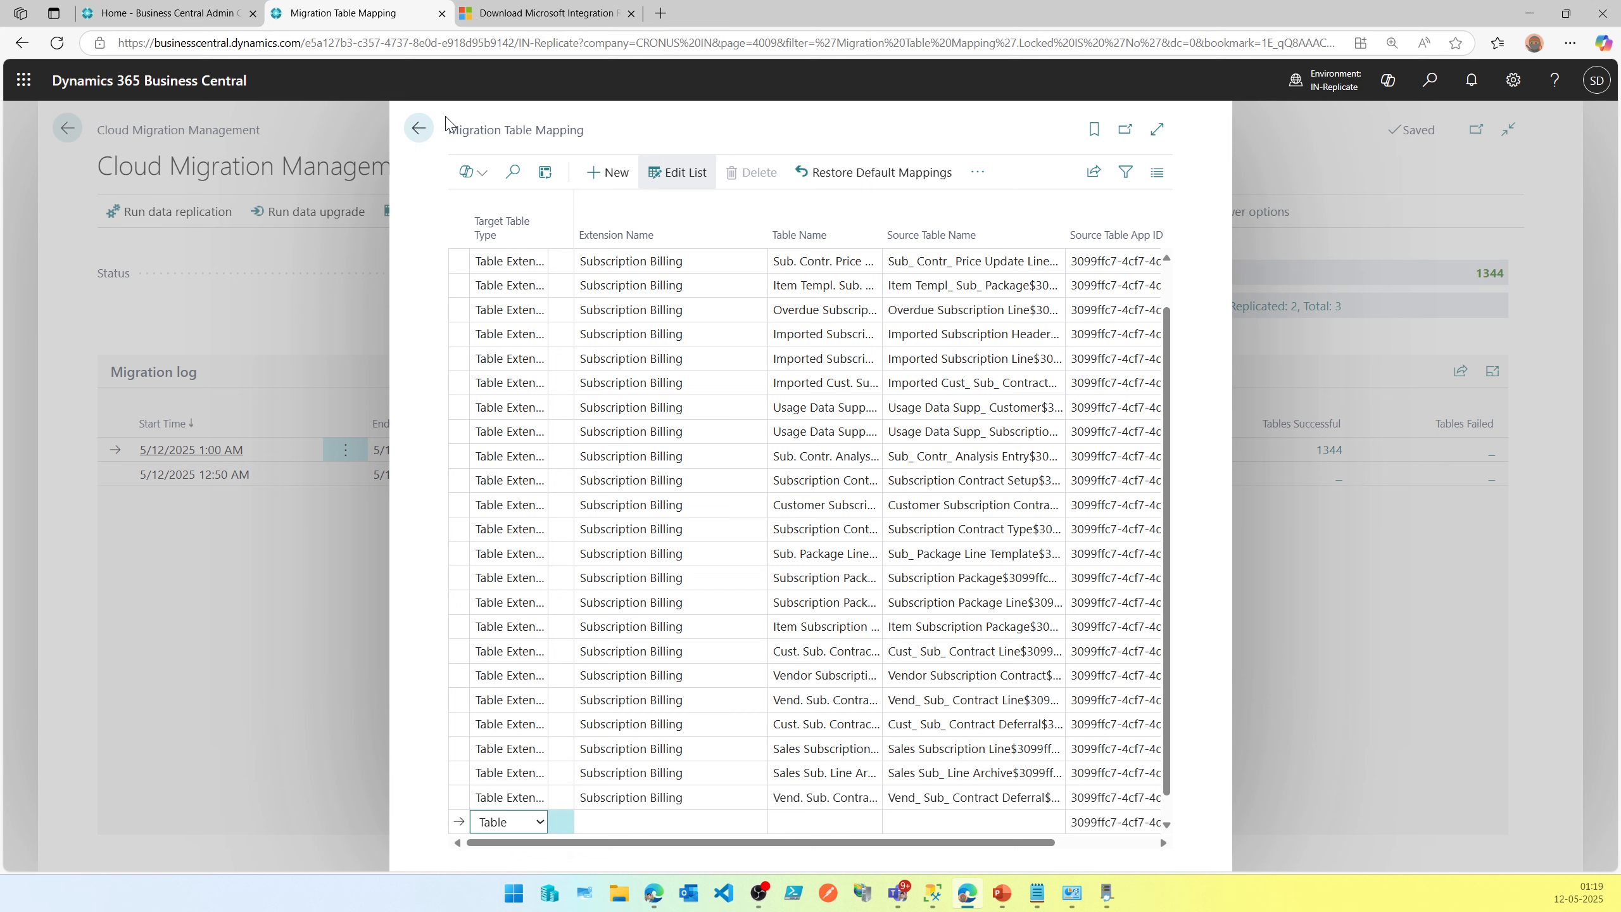
Close the table mapping page and attempt to define user mappings.
{"action": "left_click", "coordinate": [420, 129]}
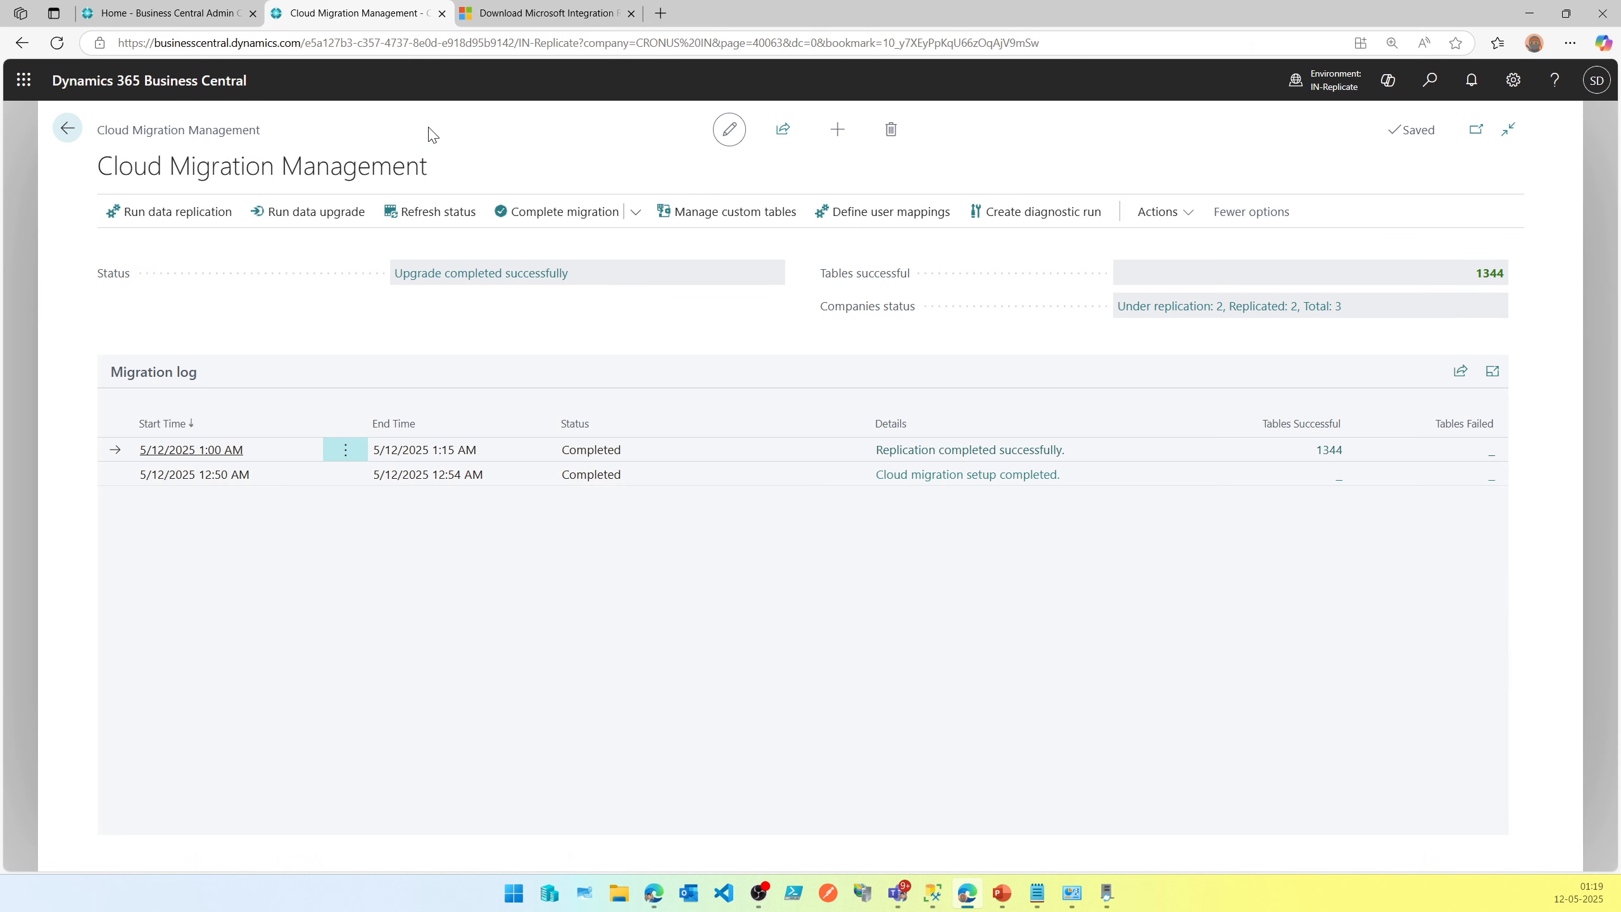
{"action": "left_click", "coordinate": [888, 219]}
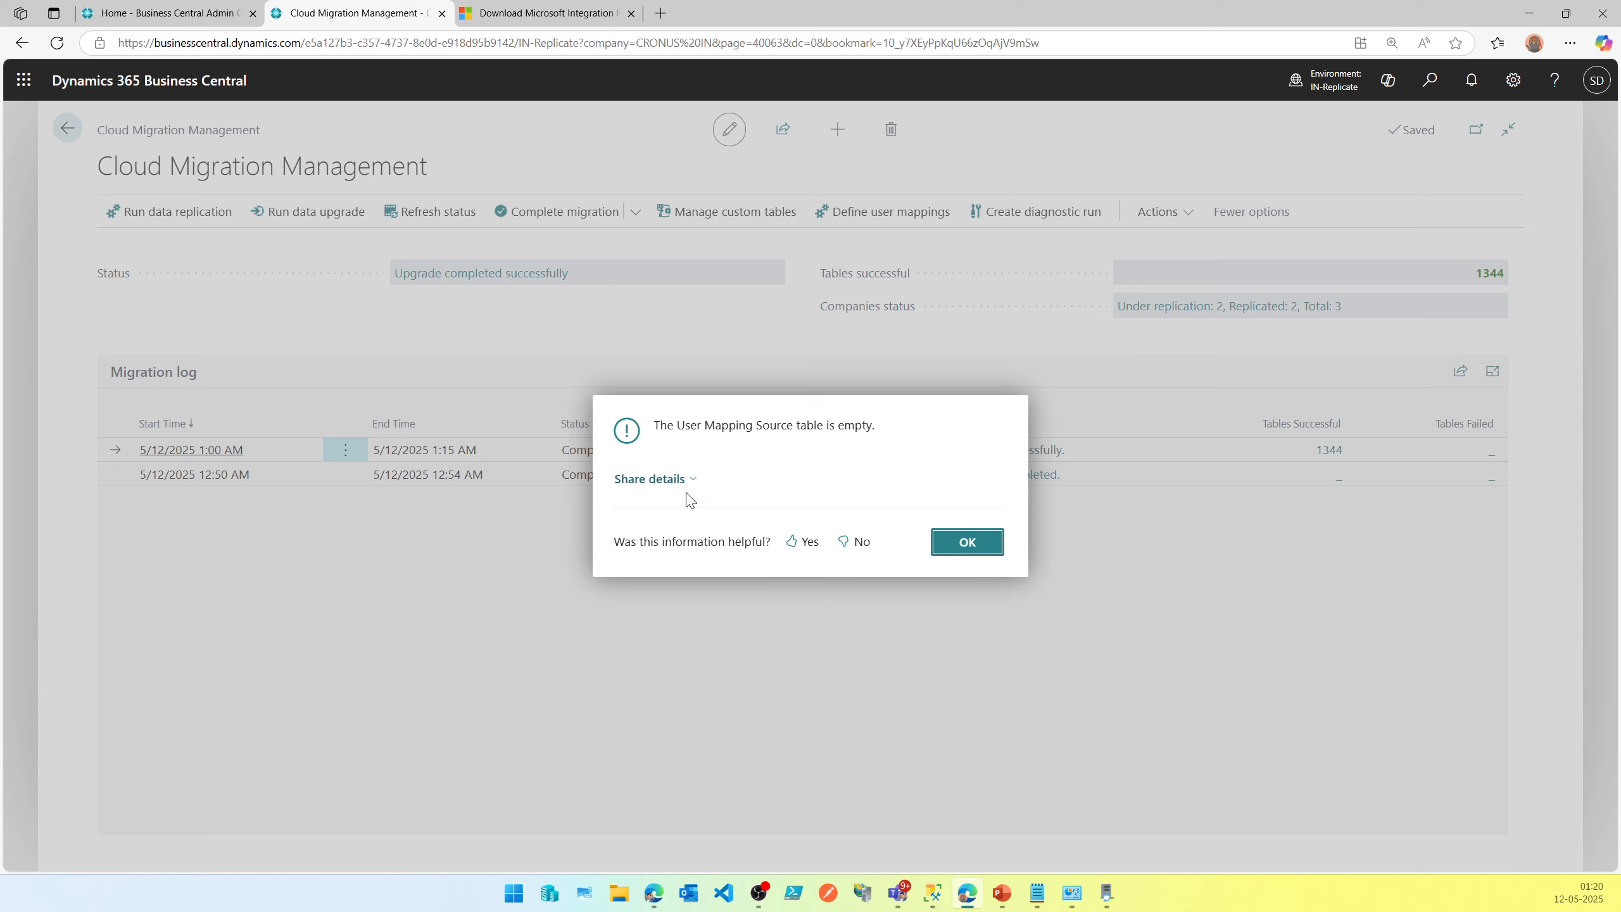
{"action": "left_click", "coordinate": [968, 543]}
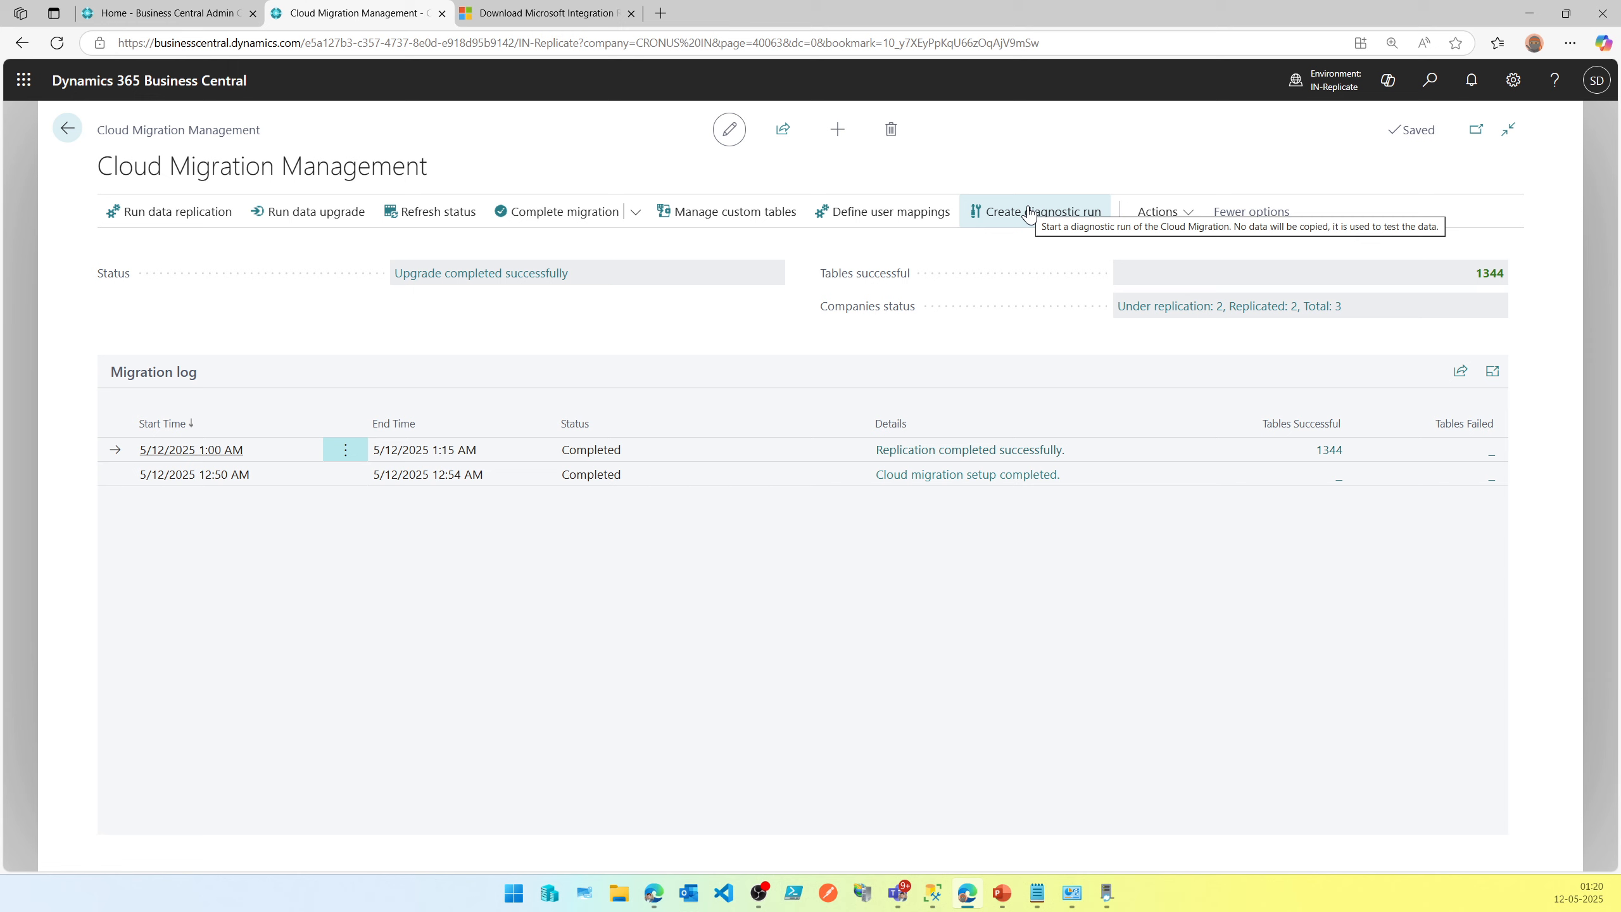
Run the Repair companion table records migration action.
{"action": "left_click", "coordinate": [1191, 215]}
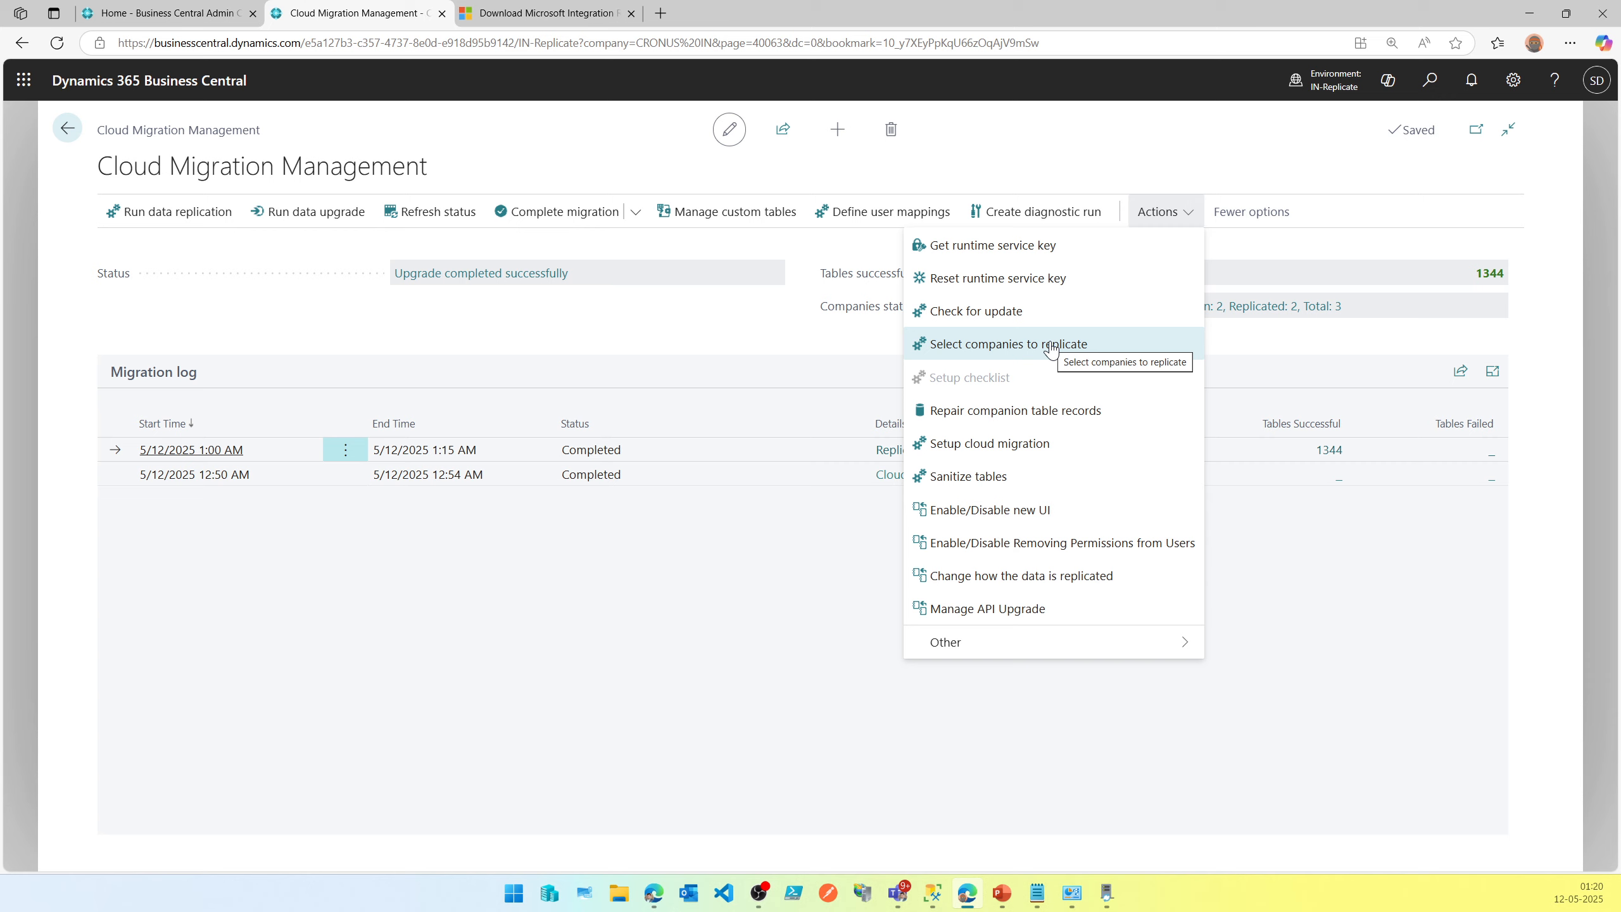
{"action": "left_click", "coordinate": [1039, 418]}
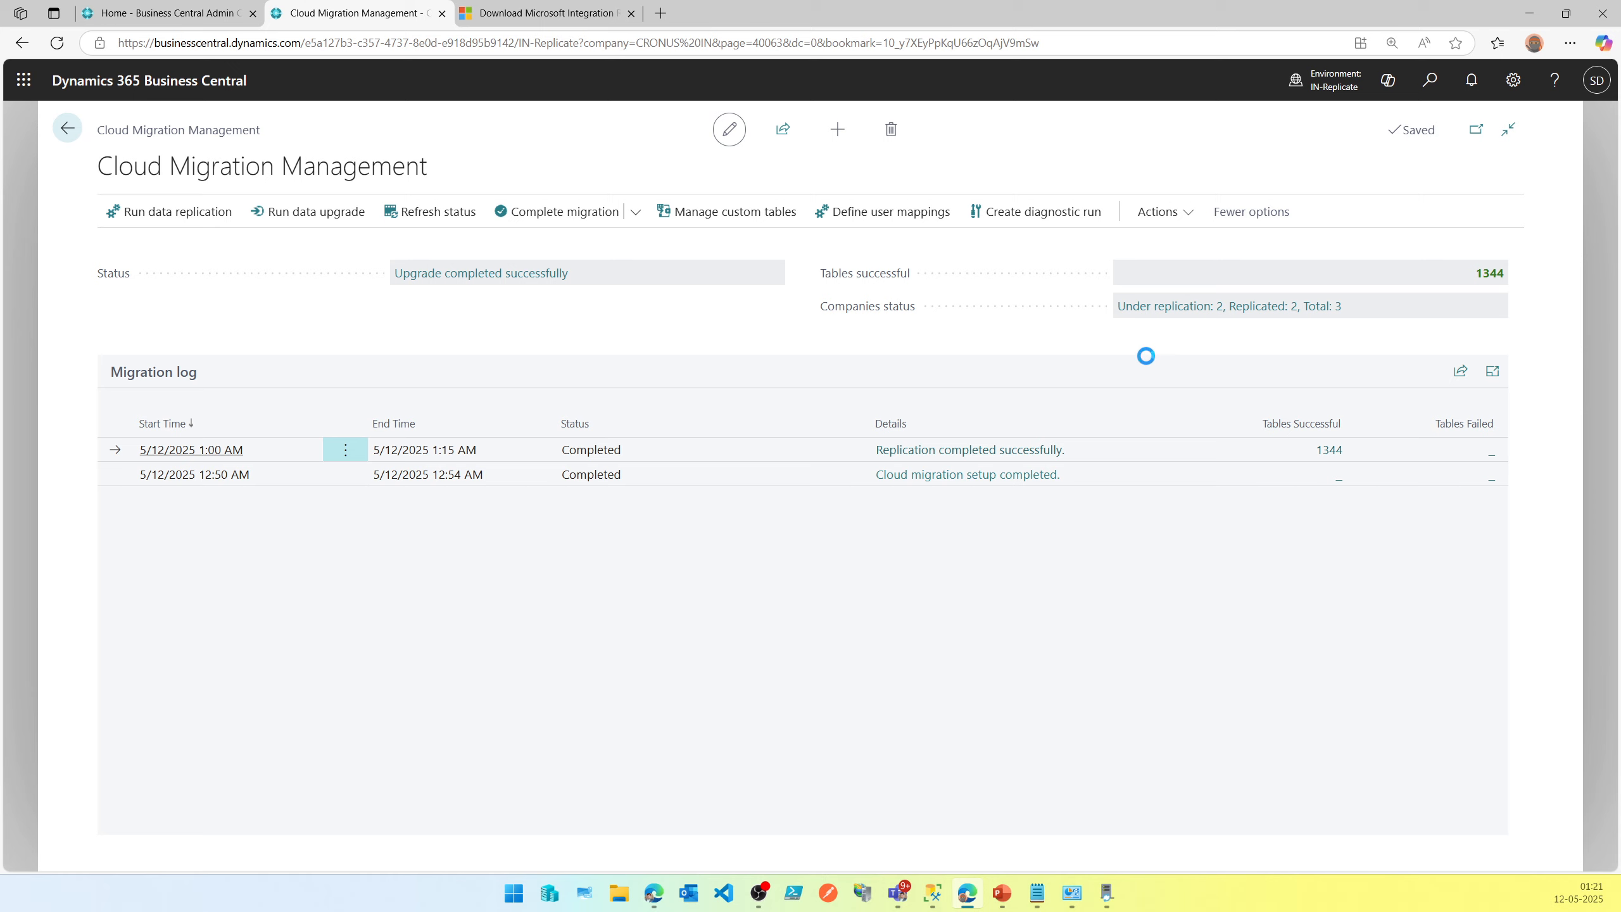
Open the Sanitize tables page and go back without sanitizing any table.
{"action": "left_click", "coordinate": [1184, 222]}
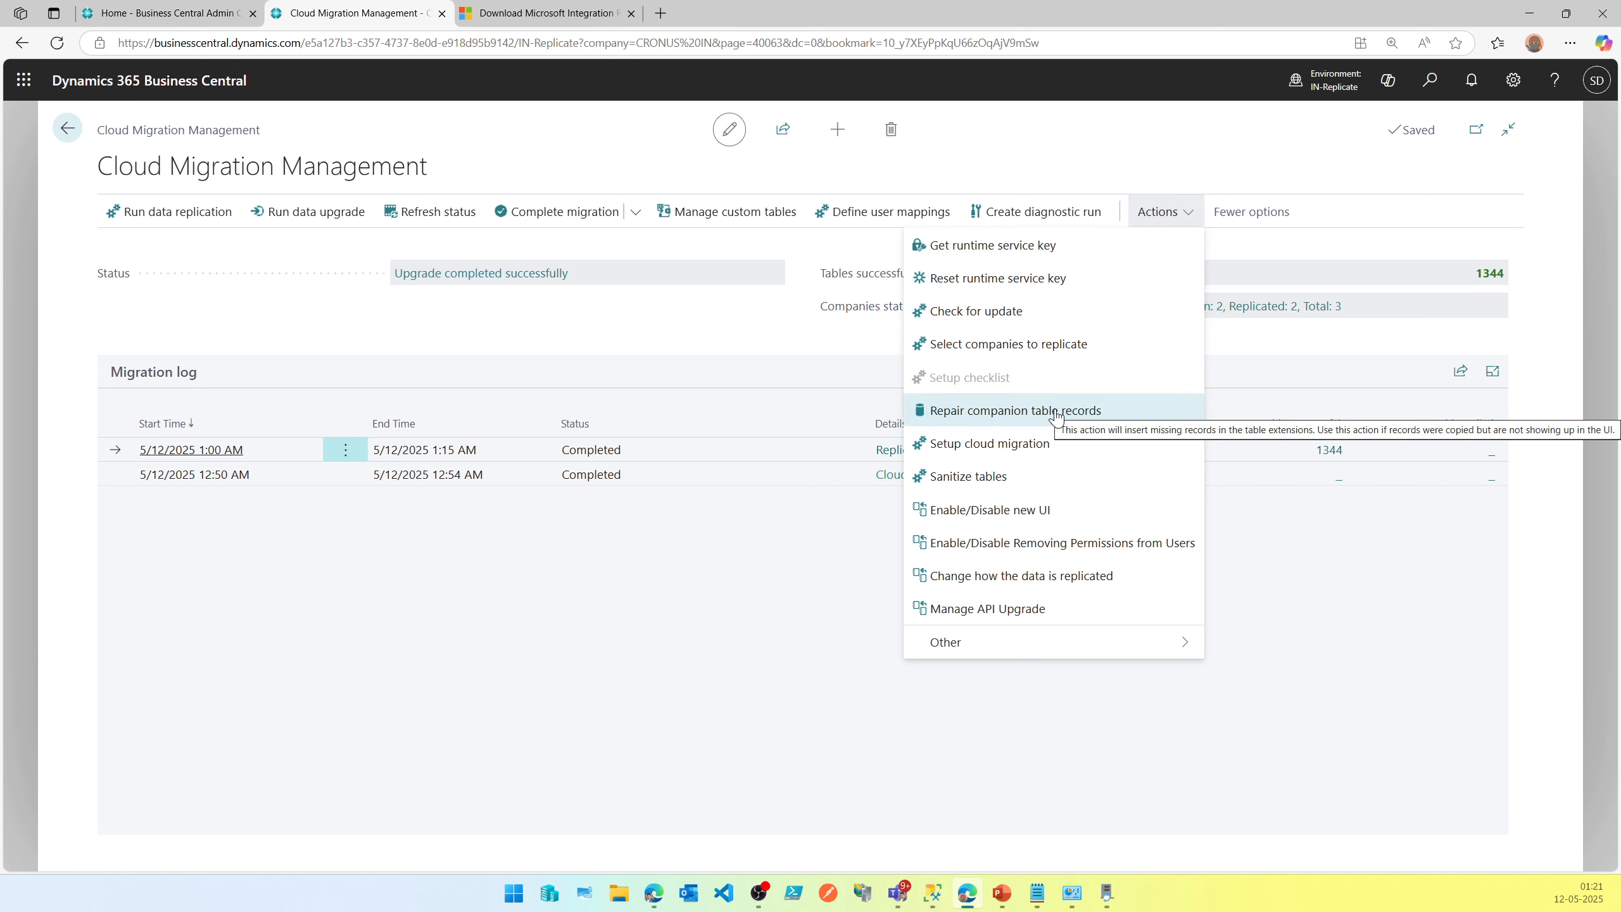
{"action": "left_click", "coordinate": [1034, 478]}
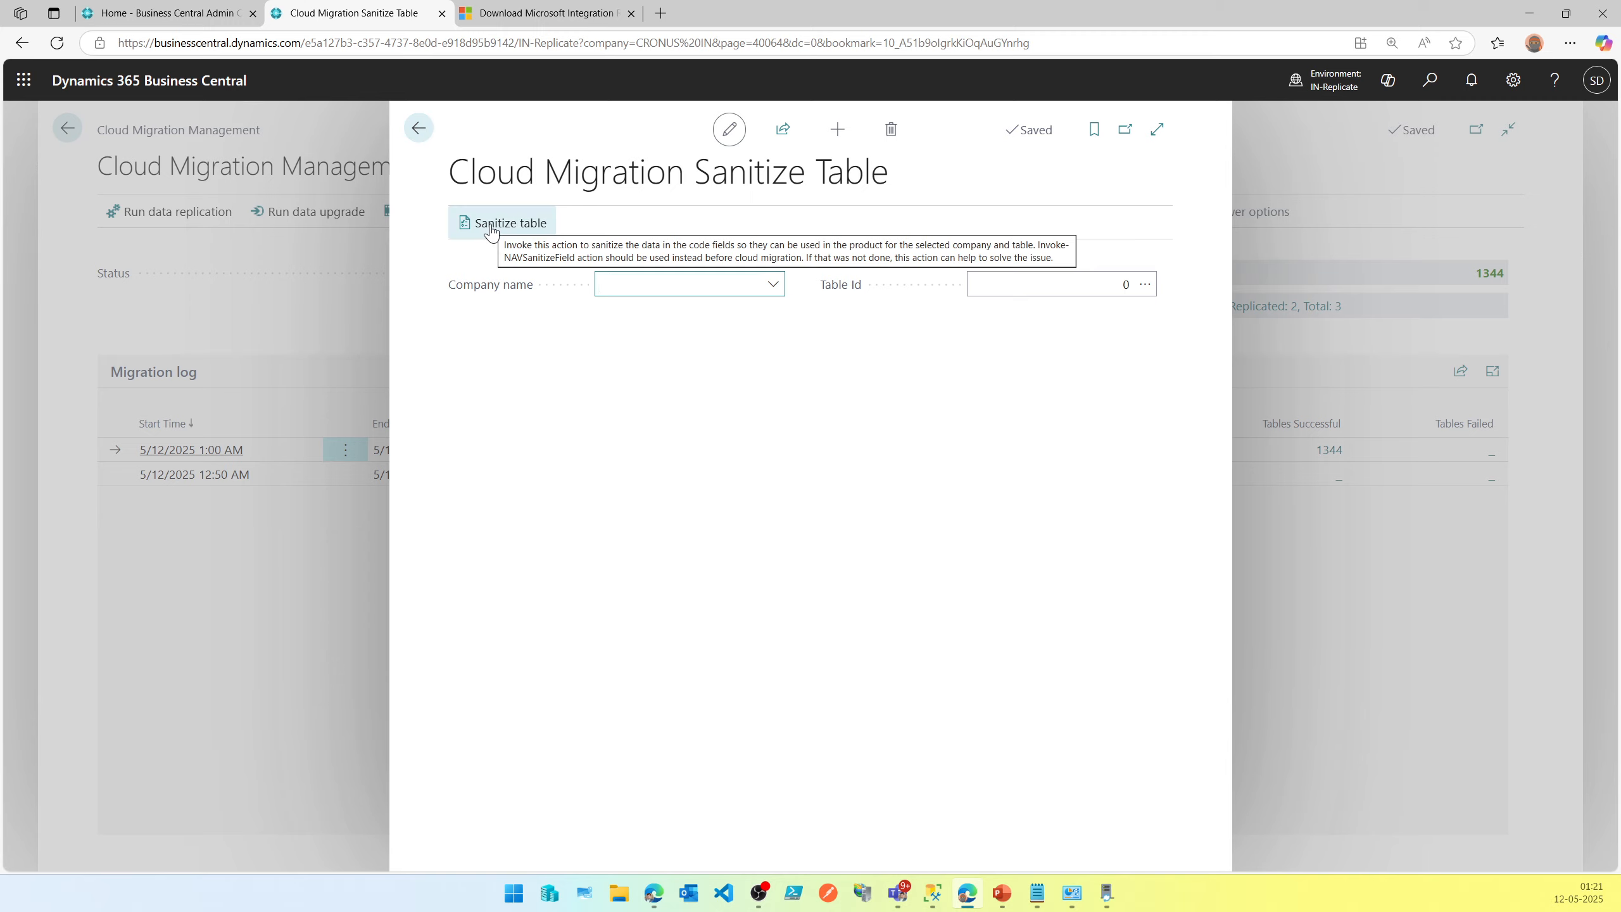
{"action": "left_click", "coordinate": [411, 134]}
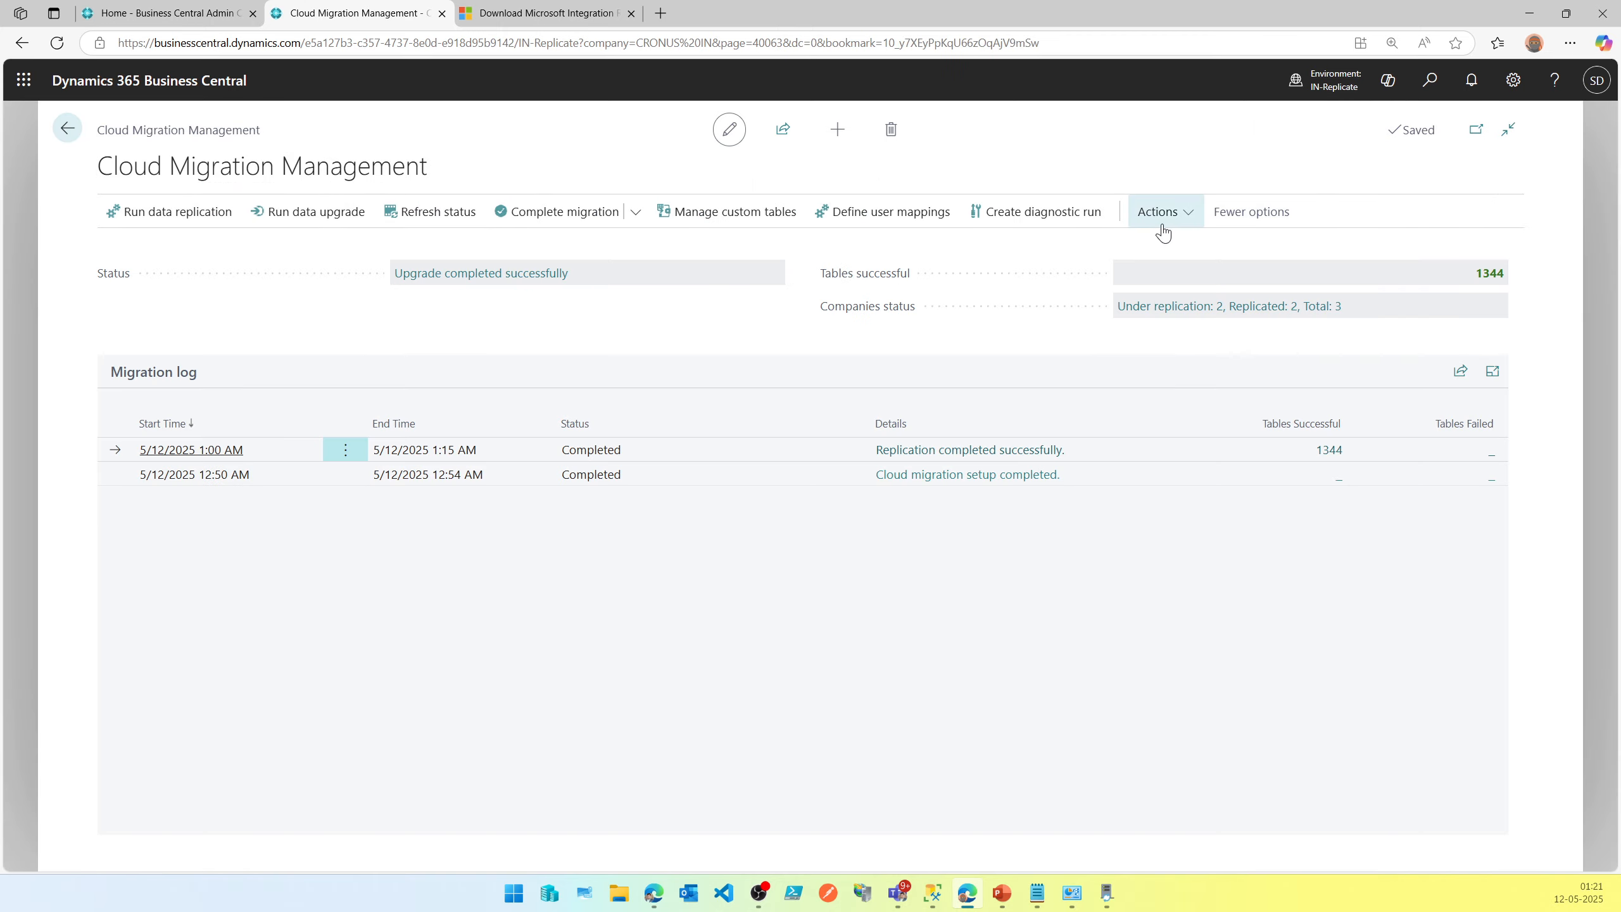
{"action": "left_click", "coordinate": [1165, 216]}
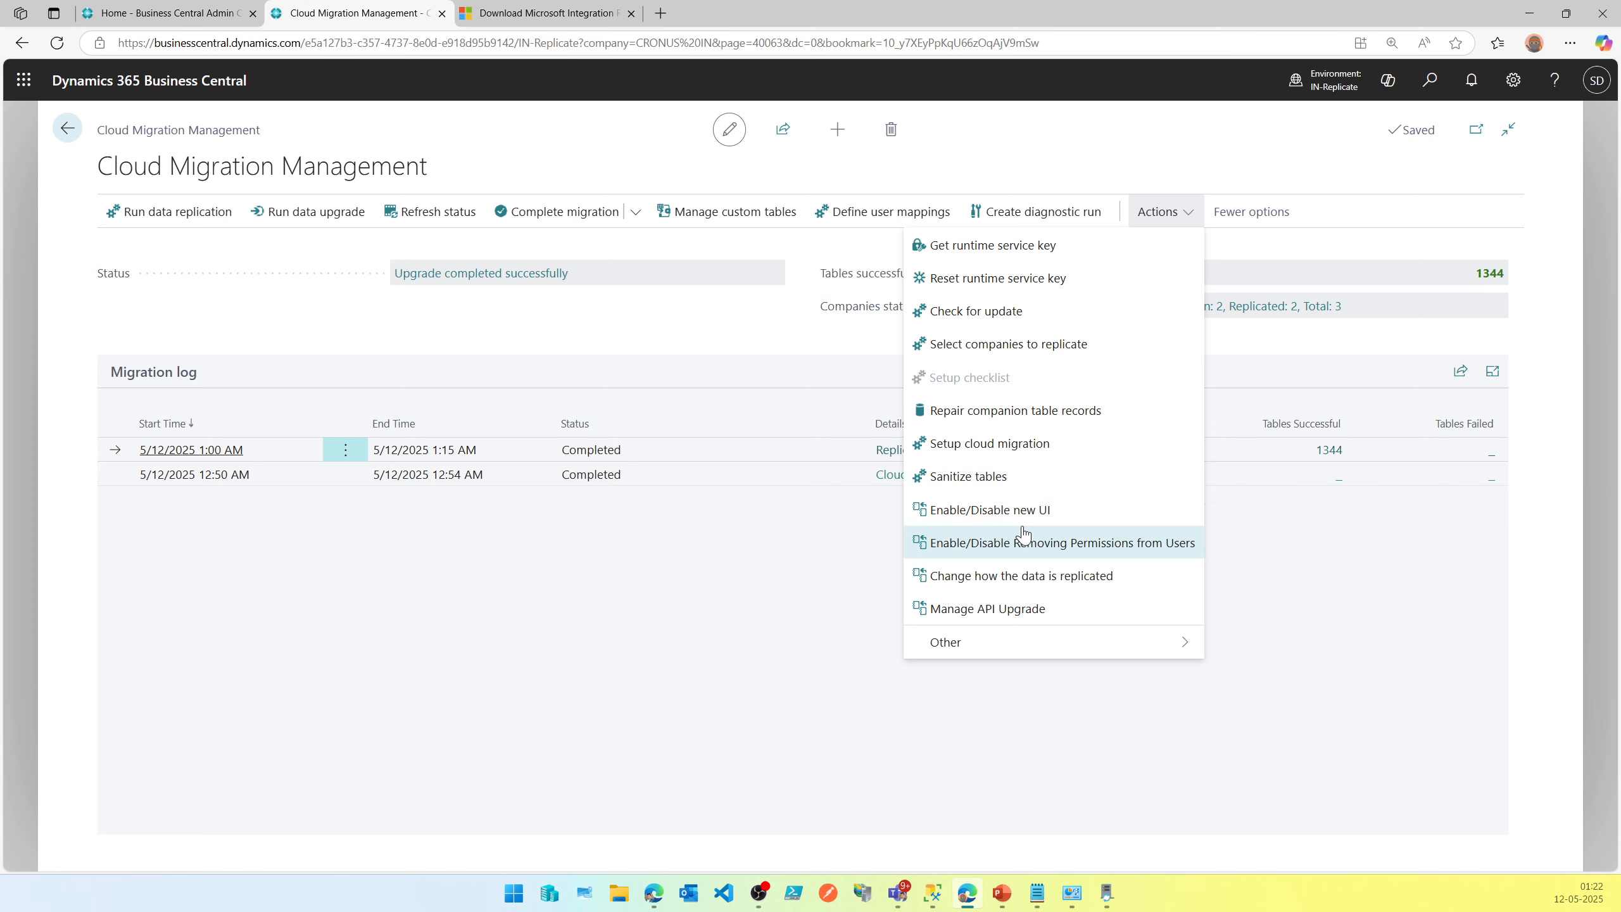
{"action": "left_click", "coordinate": [1083, 654]}
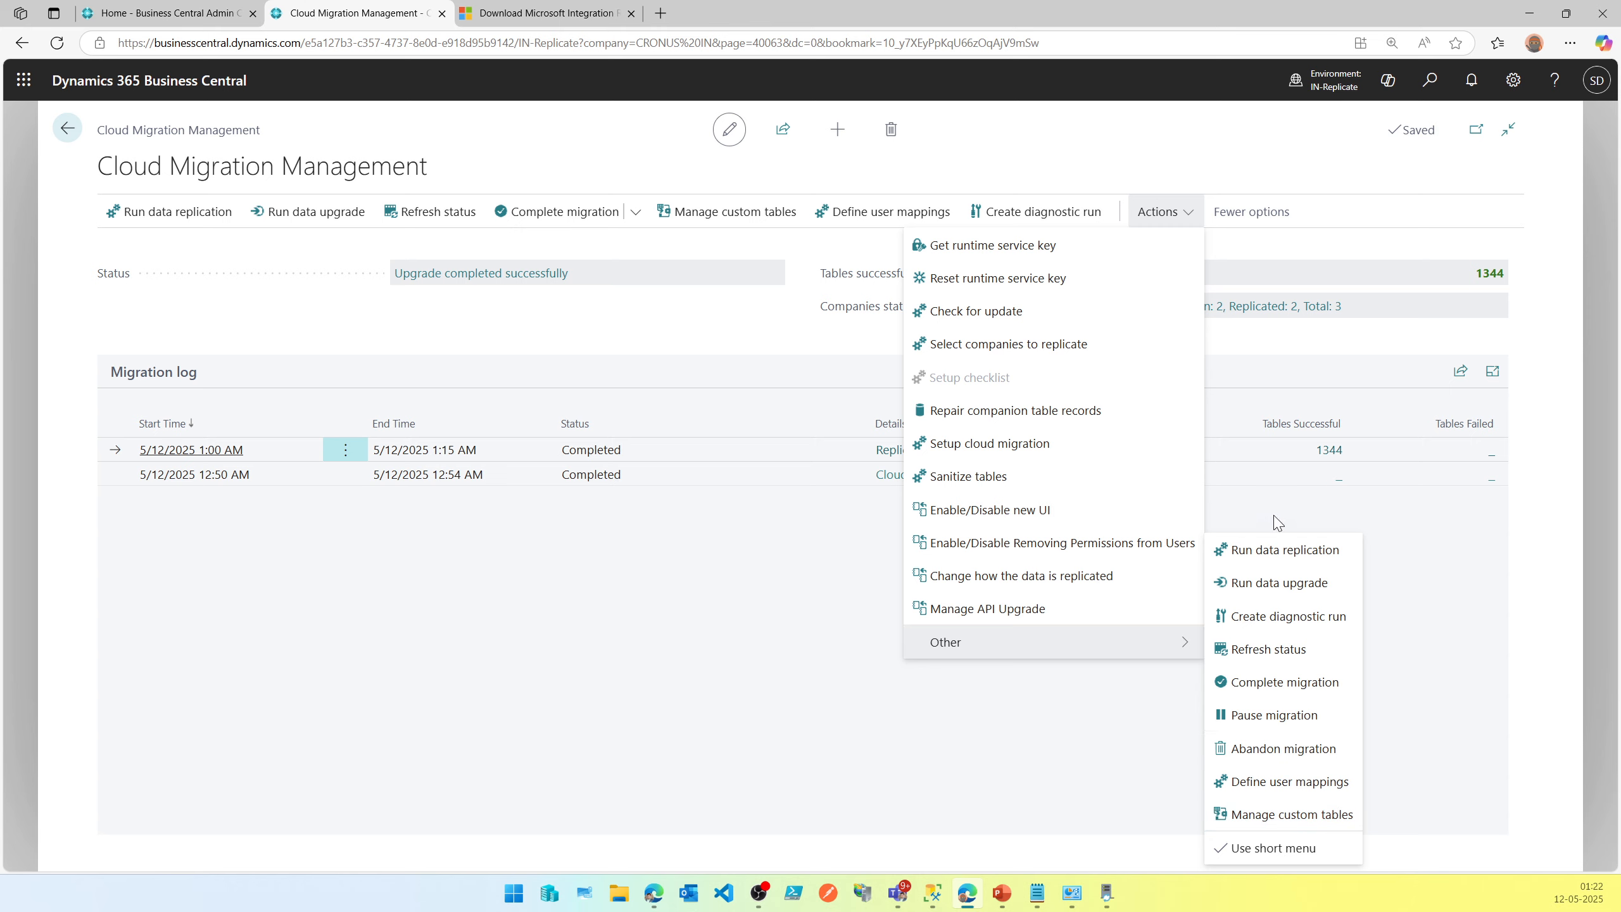
{"action": "left_click", "coordinate": [705, 669]}
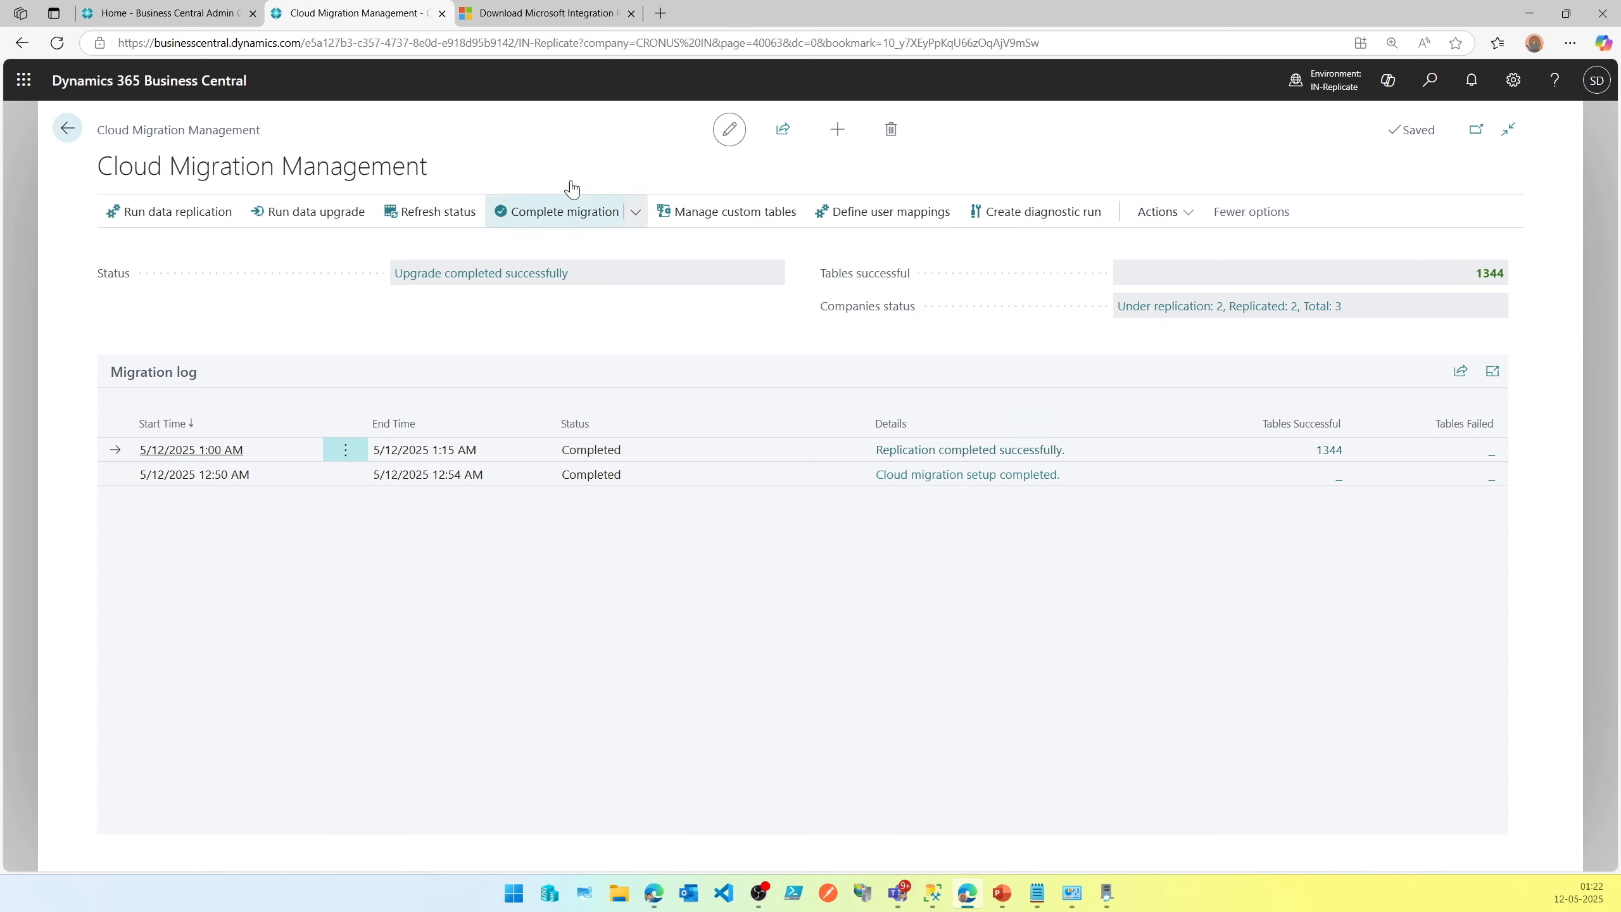
{"action": "left_click", "coordinate": [641, 224]}
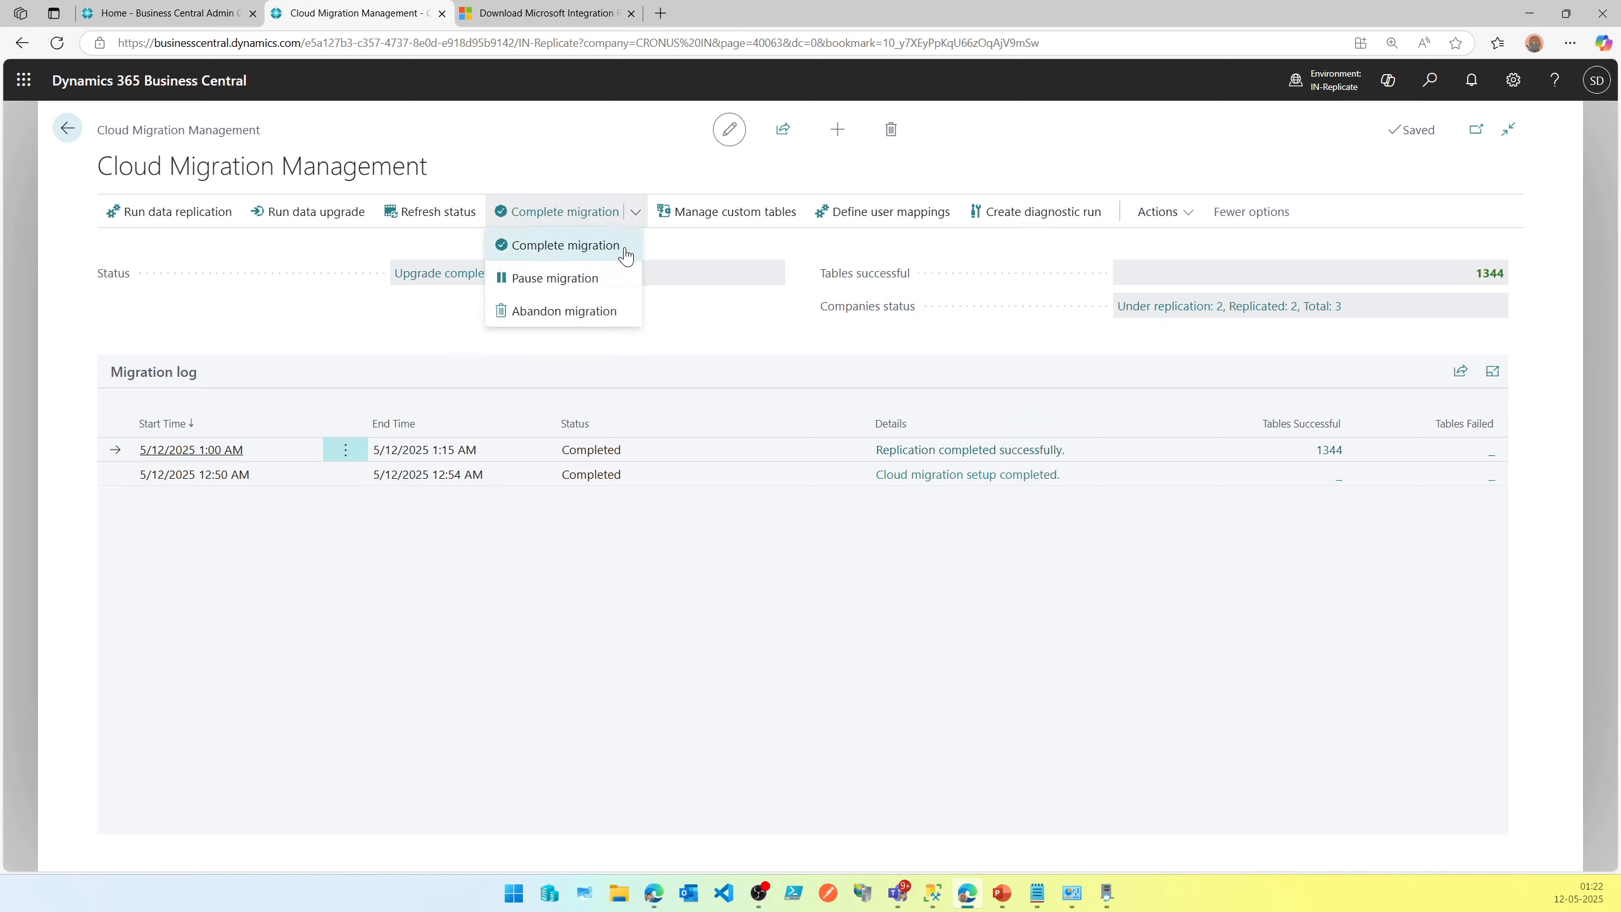
{"action": "left_click", "coordinate": [629, 249]}
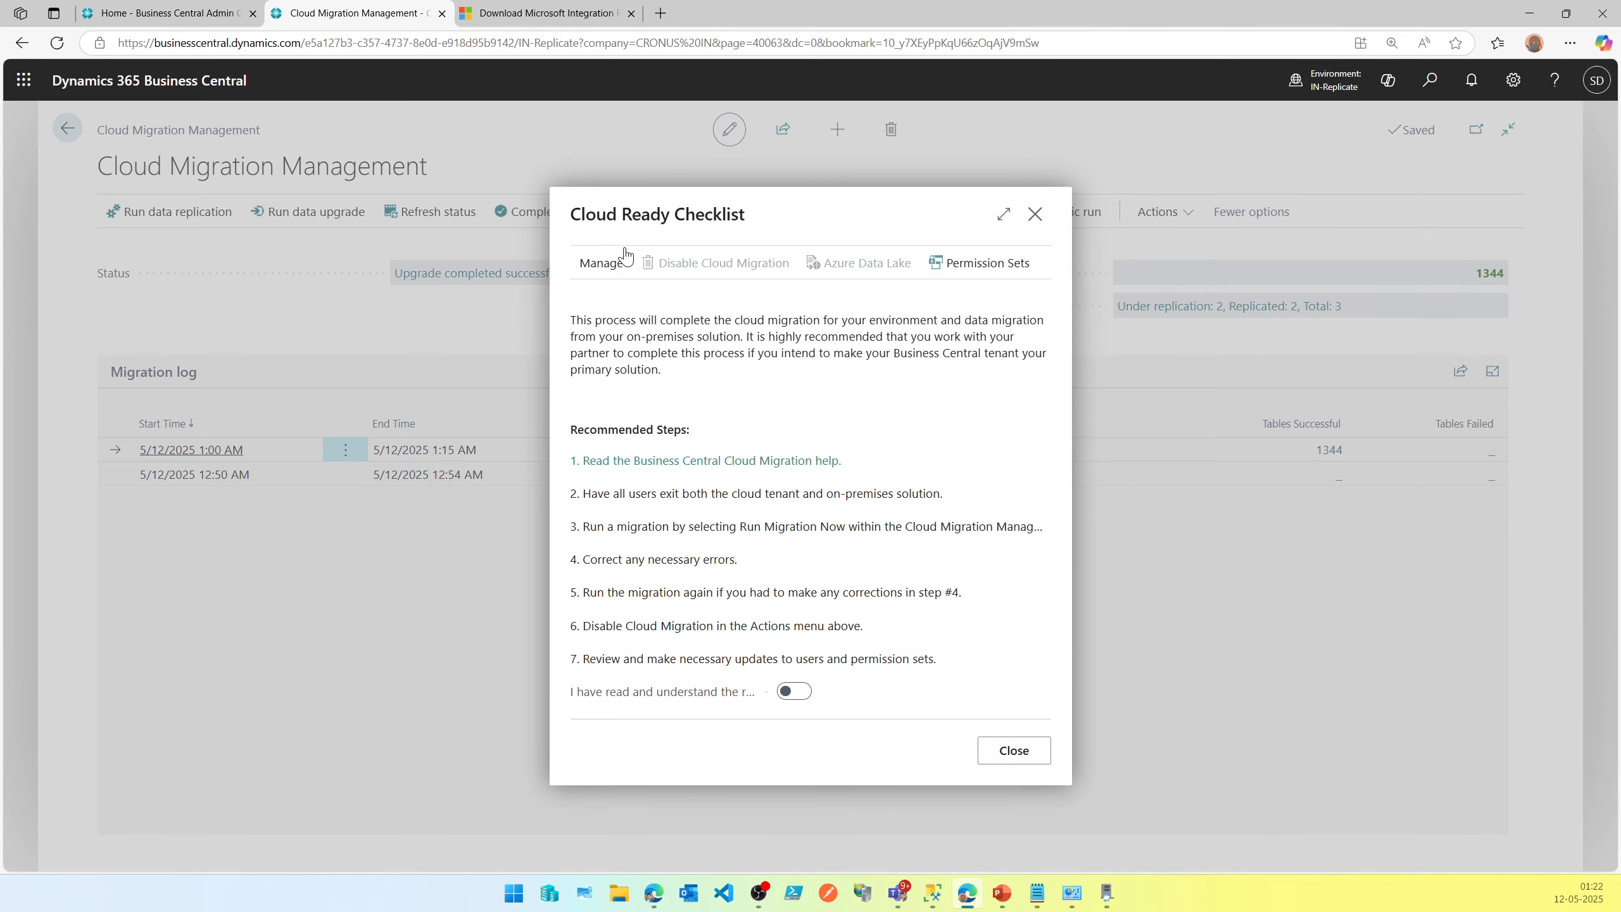
{"action": "left_click", "coordinate": [1034, 218]}
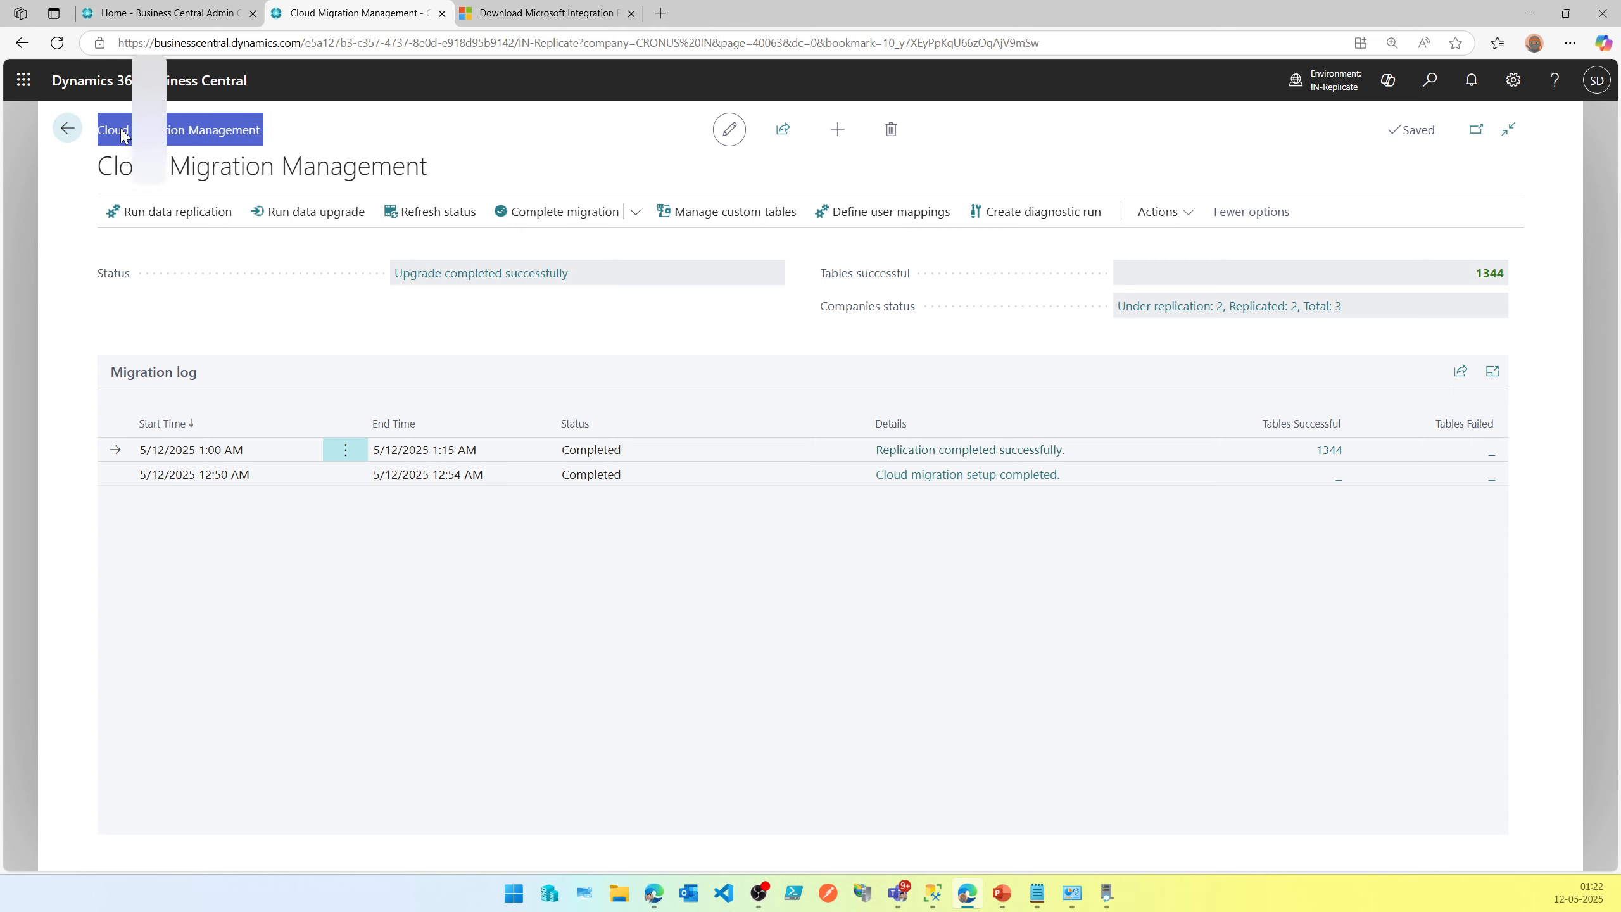
Open the IN-Replicate environment in a new tab from the admin center and return to Cloud Migration Management.
{"action": "left_click", "coordinate": [171, 13]}
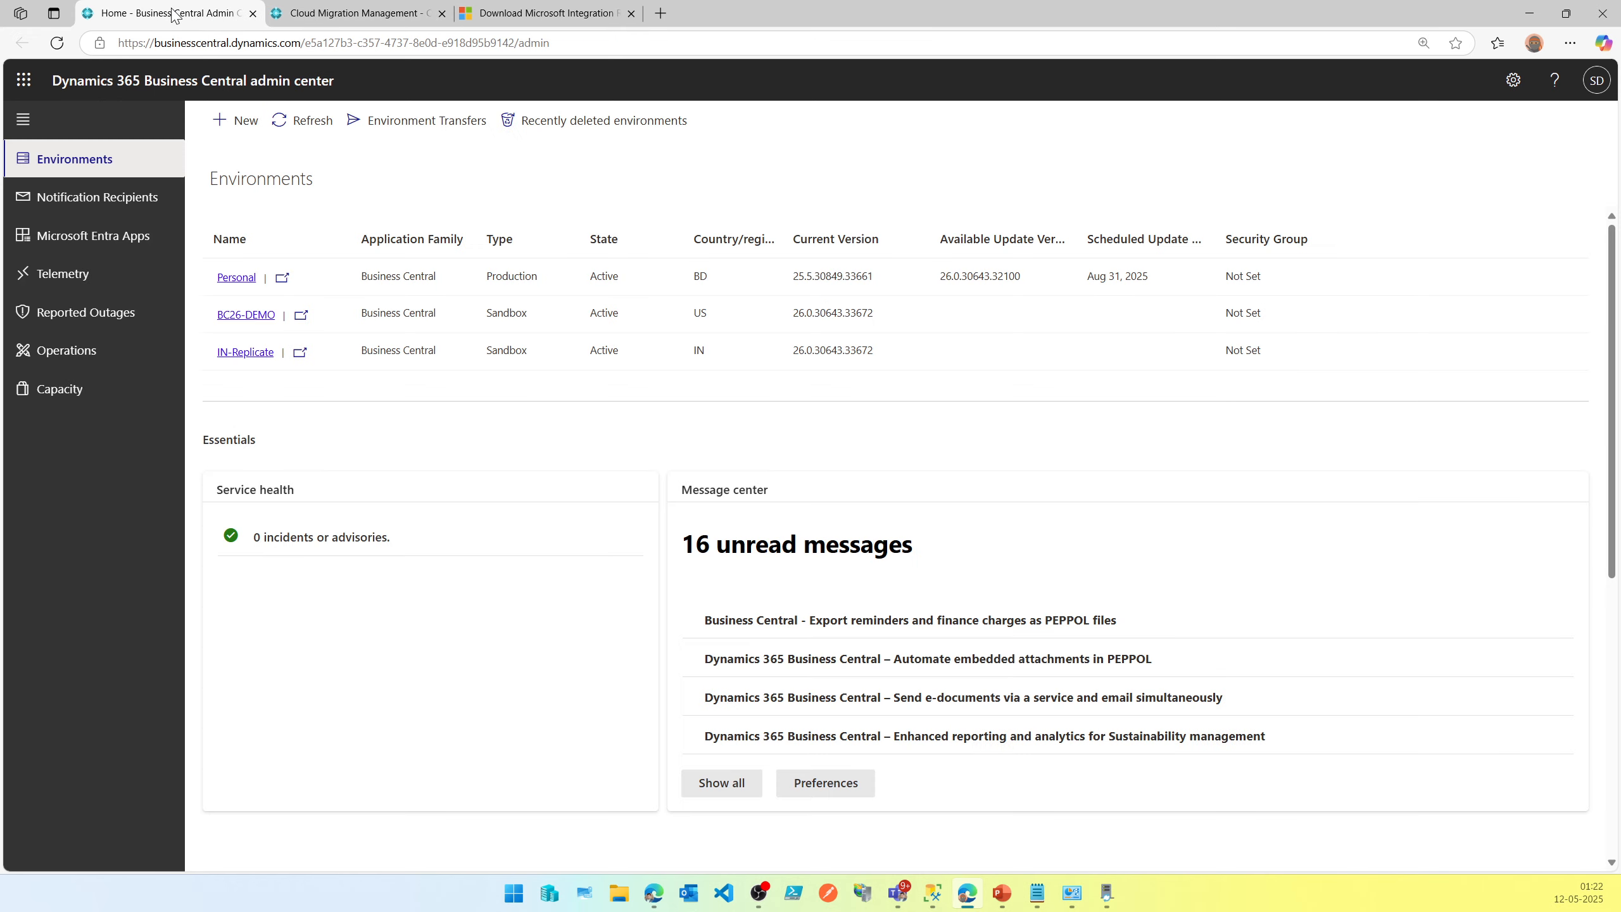
{"action": "left_click", "coordinate": [298, 351]}
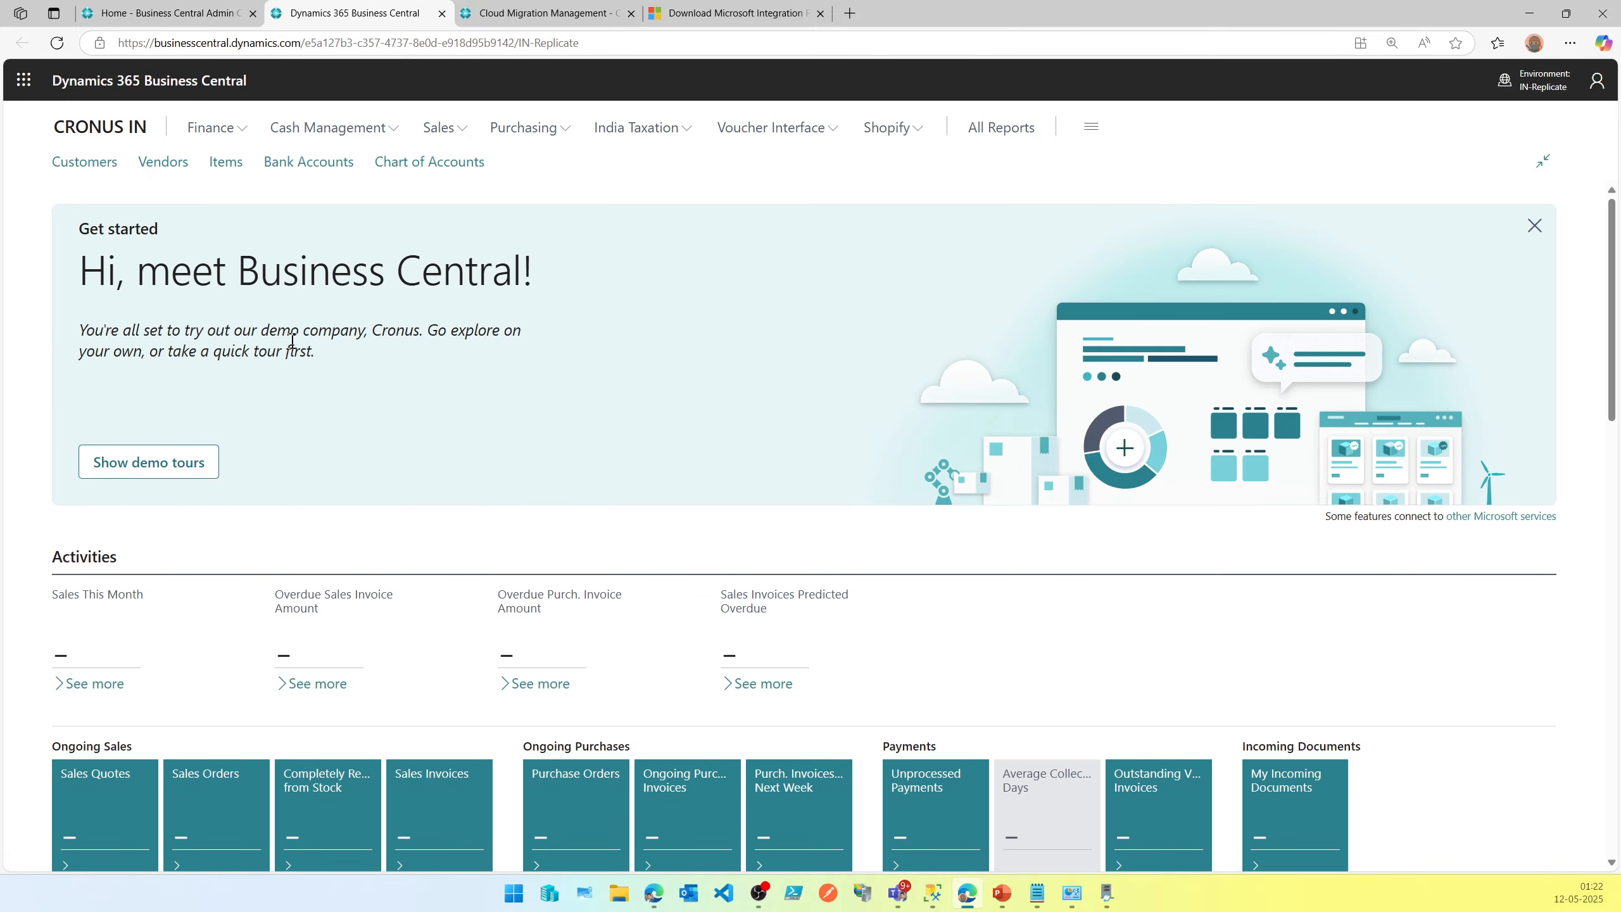
{"action": "left_click", "coordinate": [592, 9]}
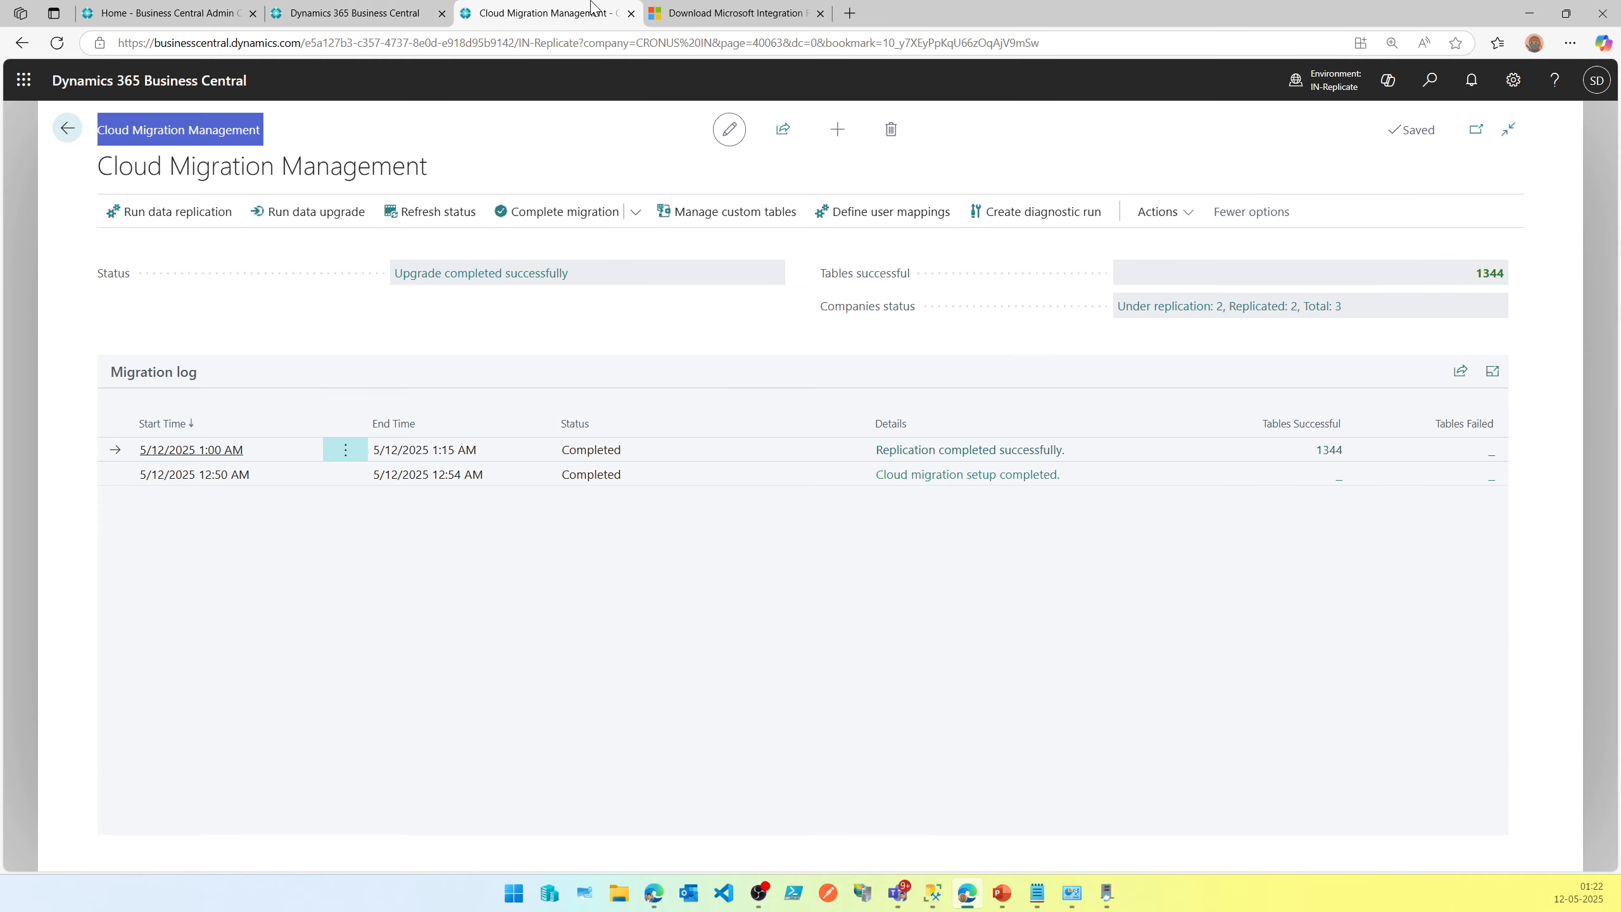
Open the Complete migration checklist and review its recommended steps.
{"action": "left_click", "coordinate": [603, 221]}
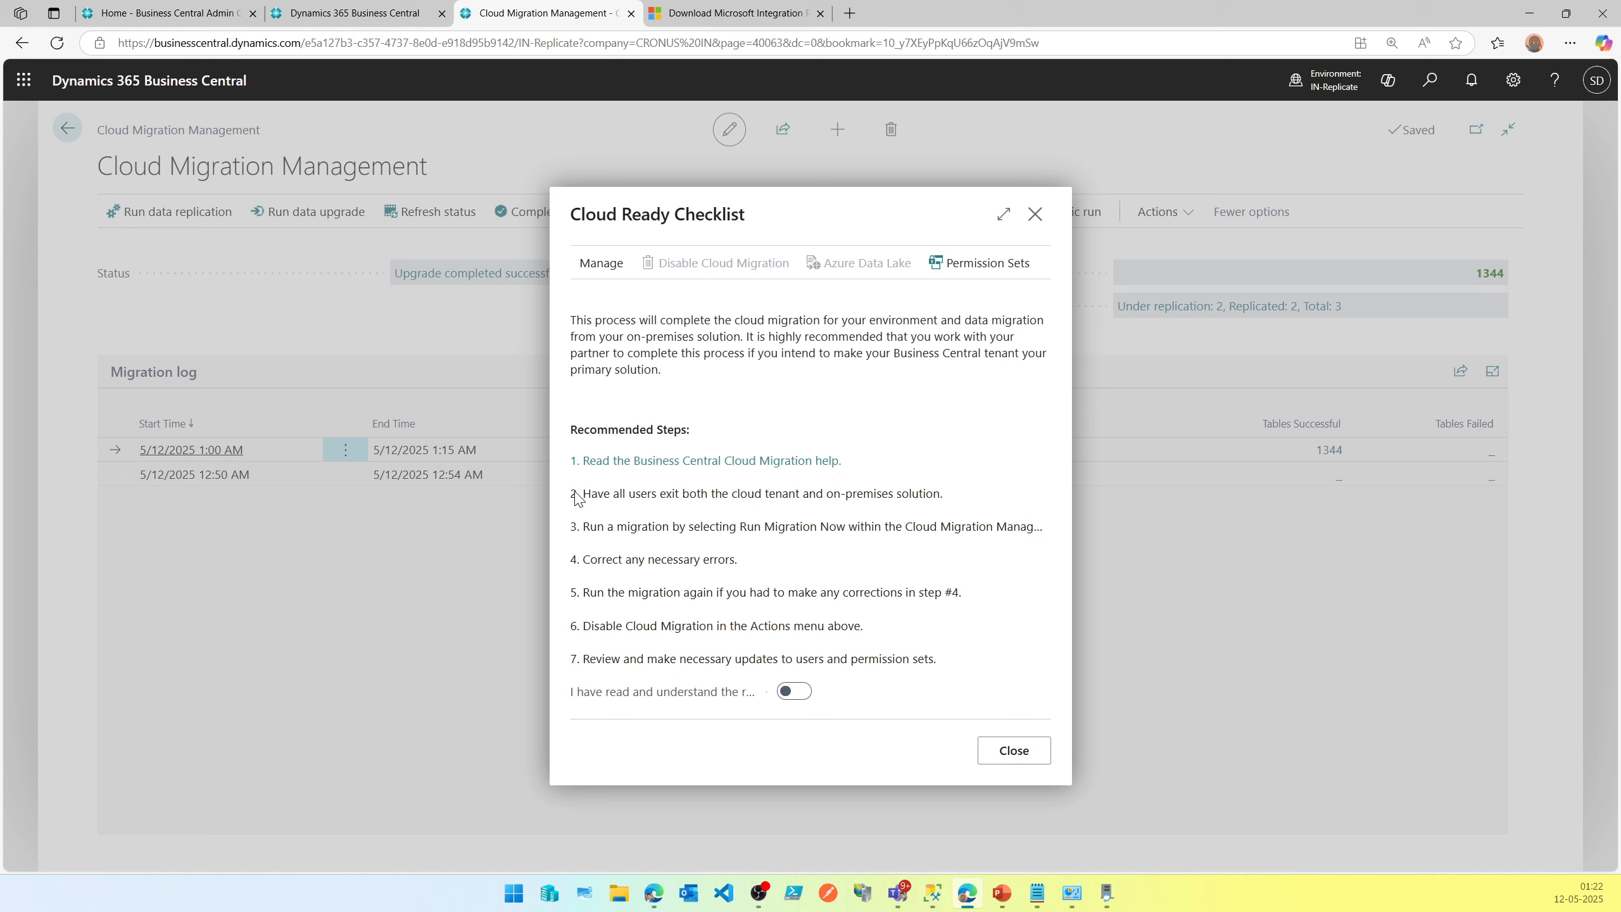
{"action": "left_click_drag", "start_coordinate": [569, 495], "coordinate": [791, 496]}
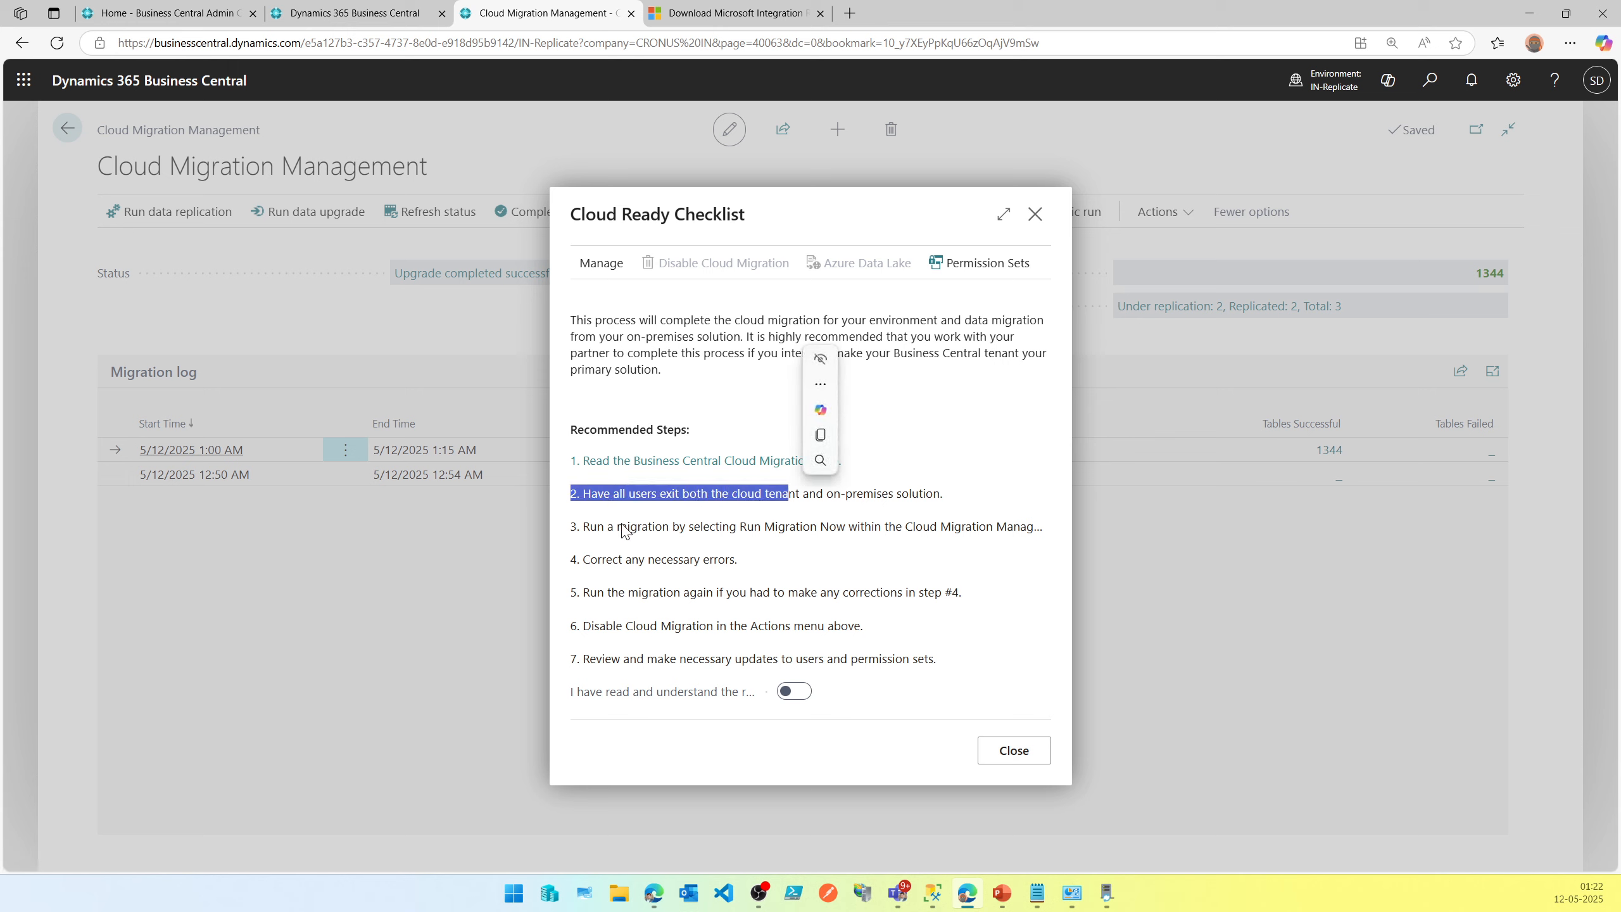
{"action": "left_click_drag", "start_coordinate": [570, 527], "coordinate": [906, 531]}
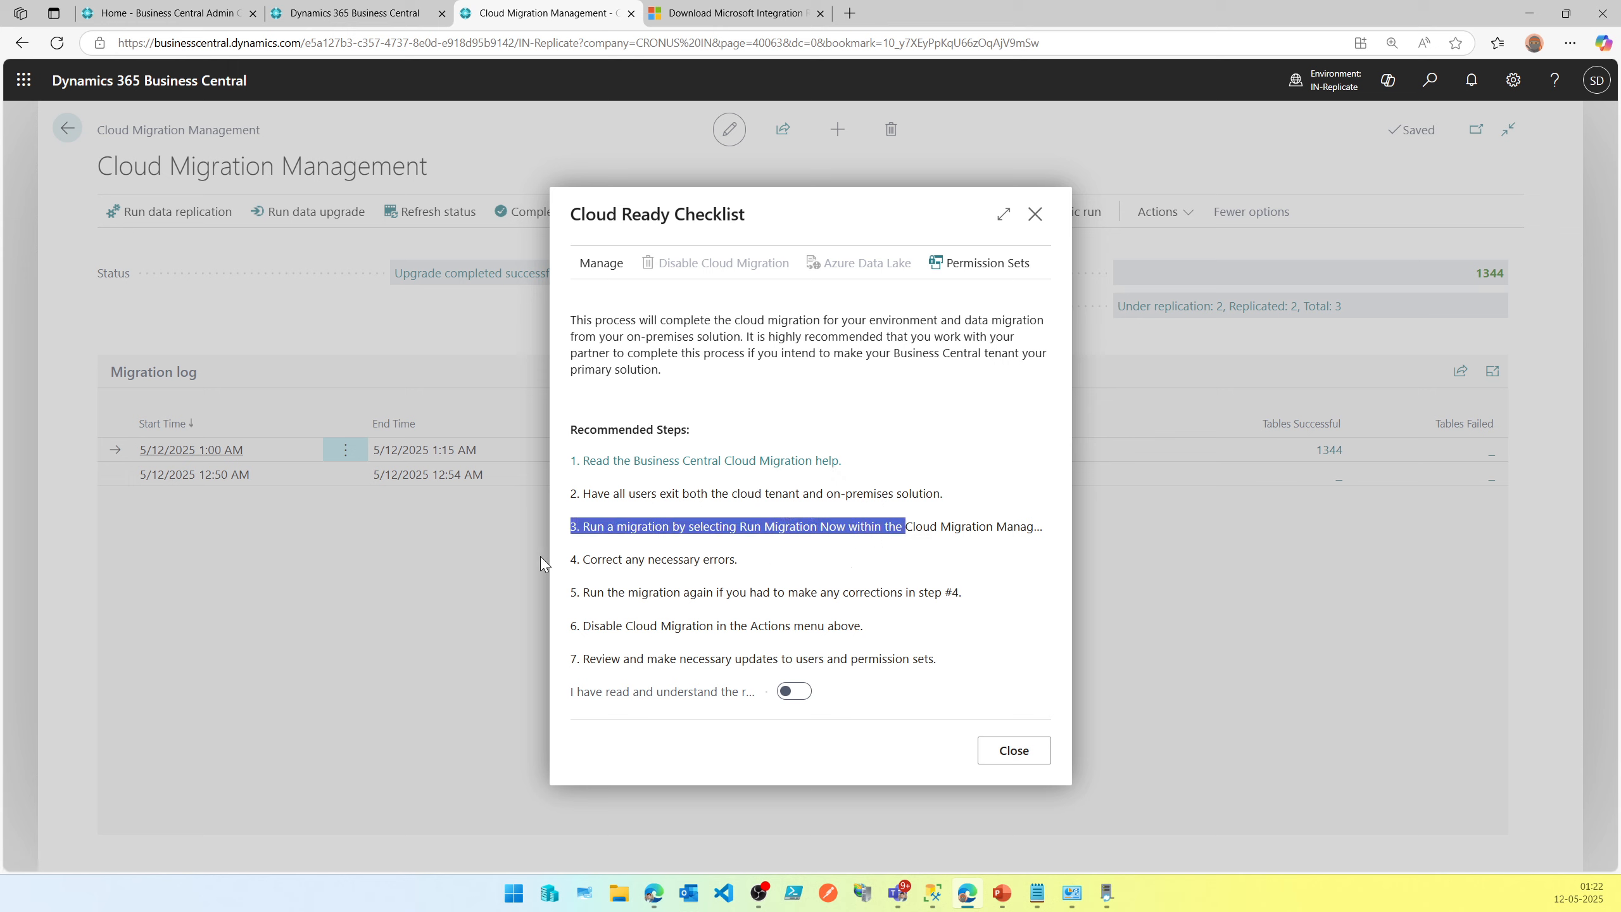
{"action": "left_click_drag", "start_coordinate": [571, 561], "coordinate": [814, 572]}
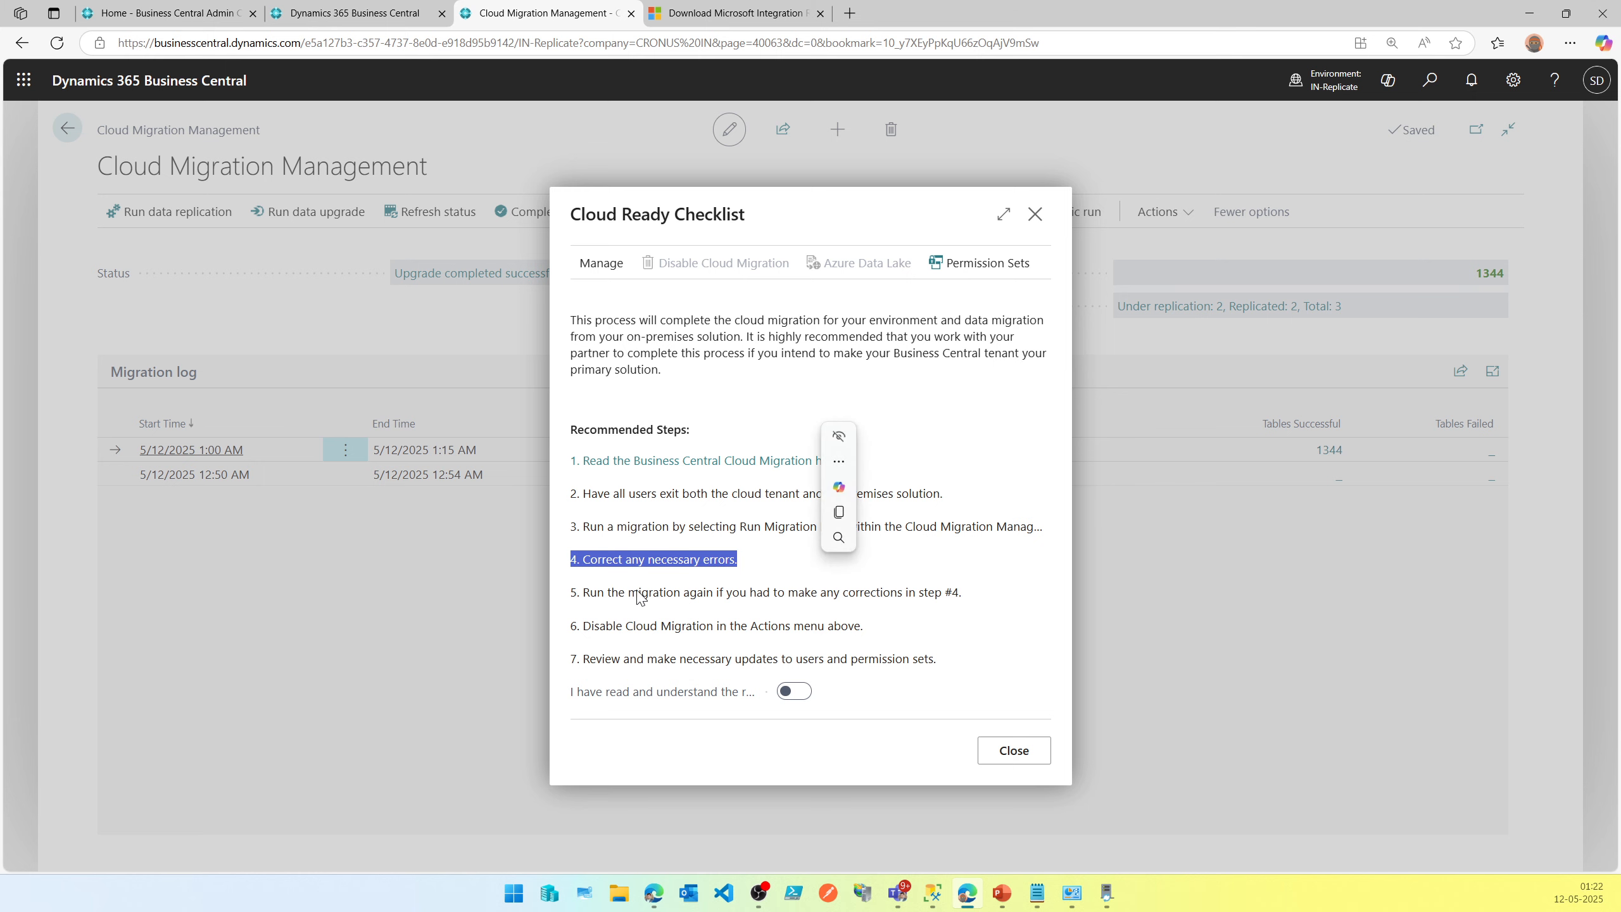
{"action": "left_click_drag", "start_coordinate": [577, 594], "coordinate": [1016, 610]}
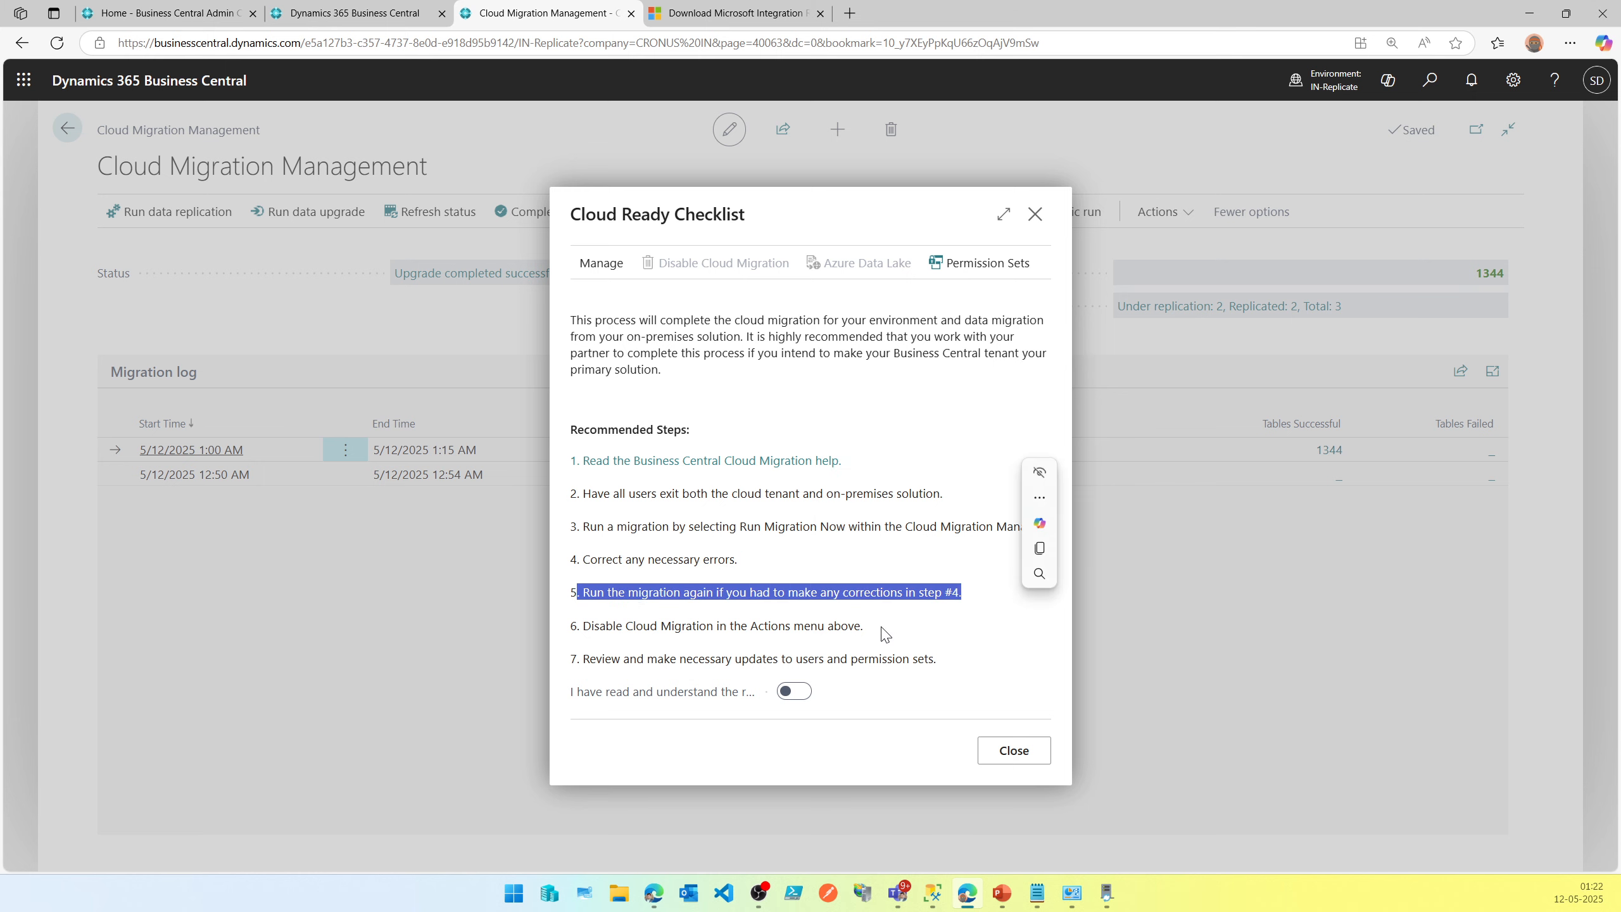
{"action": "left_click_drag", "start_coordinate": [892, 627], "coordinate": [657, 661]}
Acknowledge the checklist, disable cloud migration with confirmation, and close the checklist.
{"action": "left_click", "coordinate": [804, 692]}
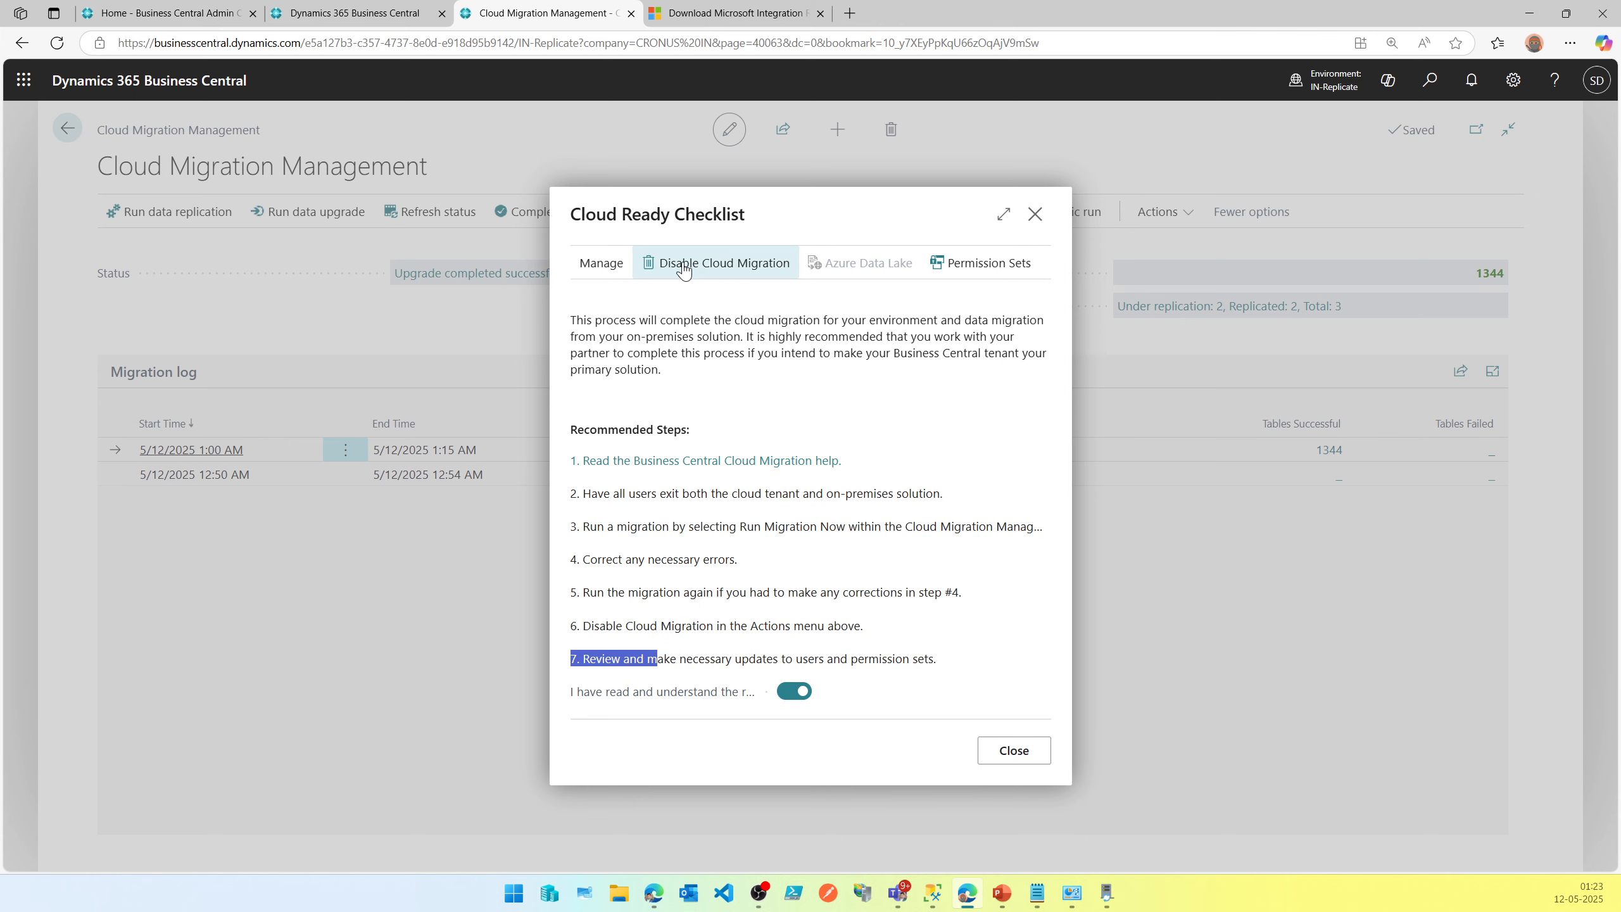
{"action": "left_click", "coordinate": [683, 264]}
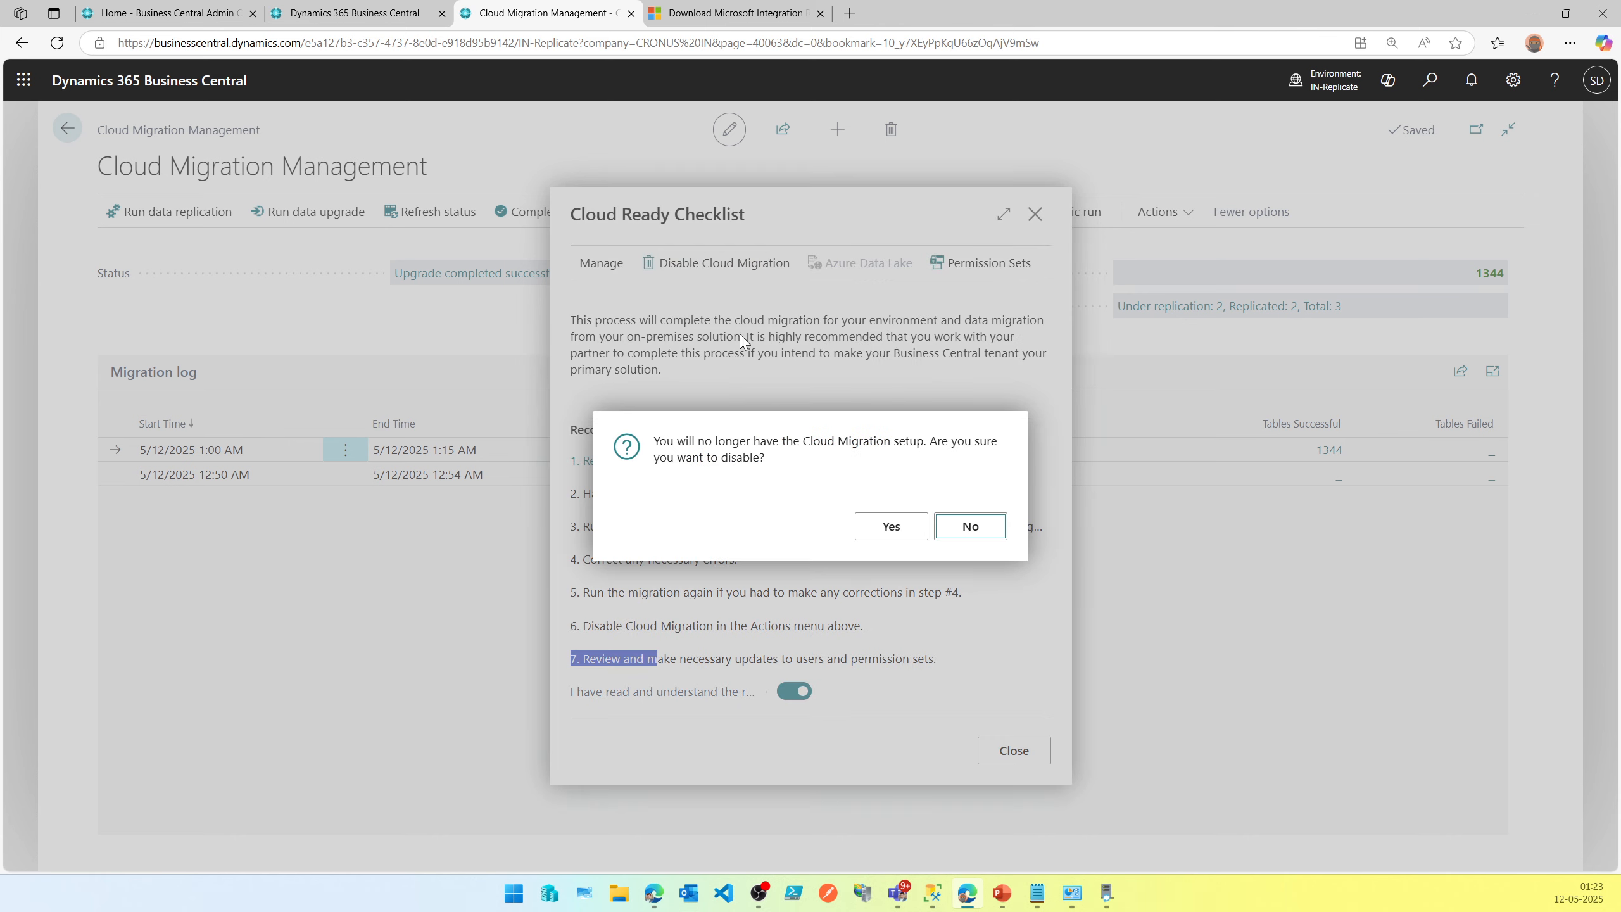
{"action": "left_click", "coordinate": [911, 542]}
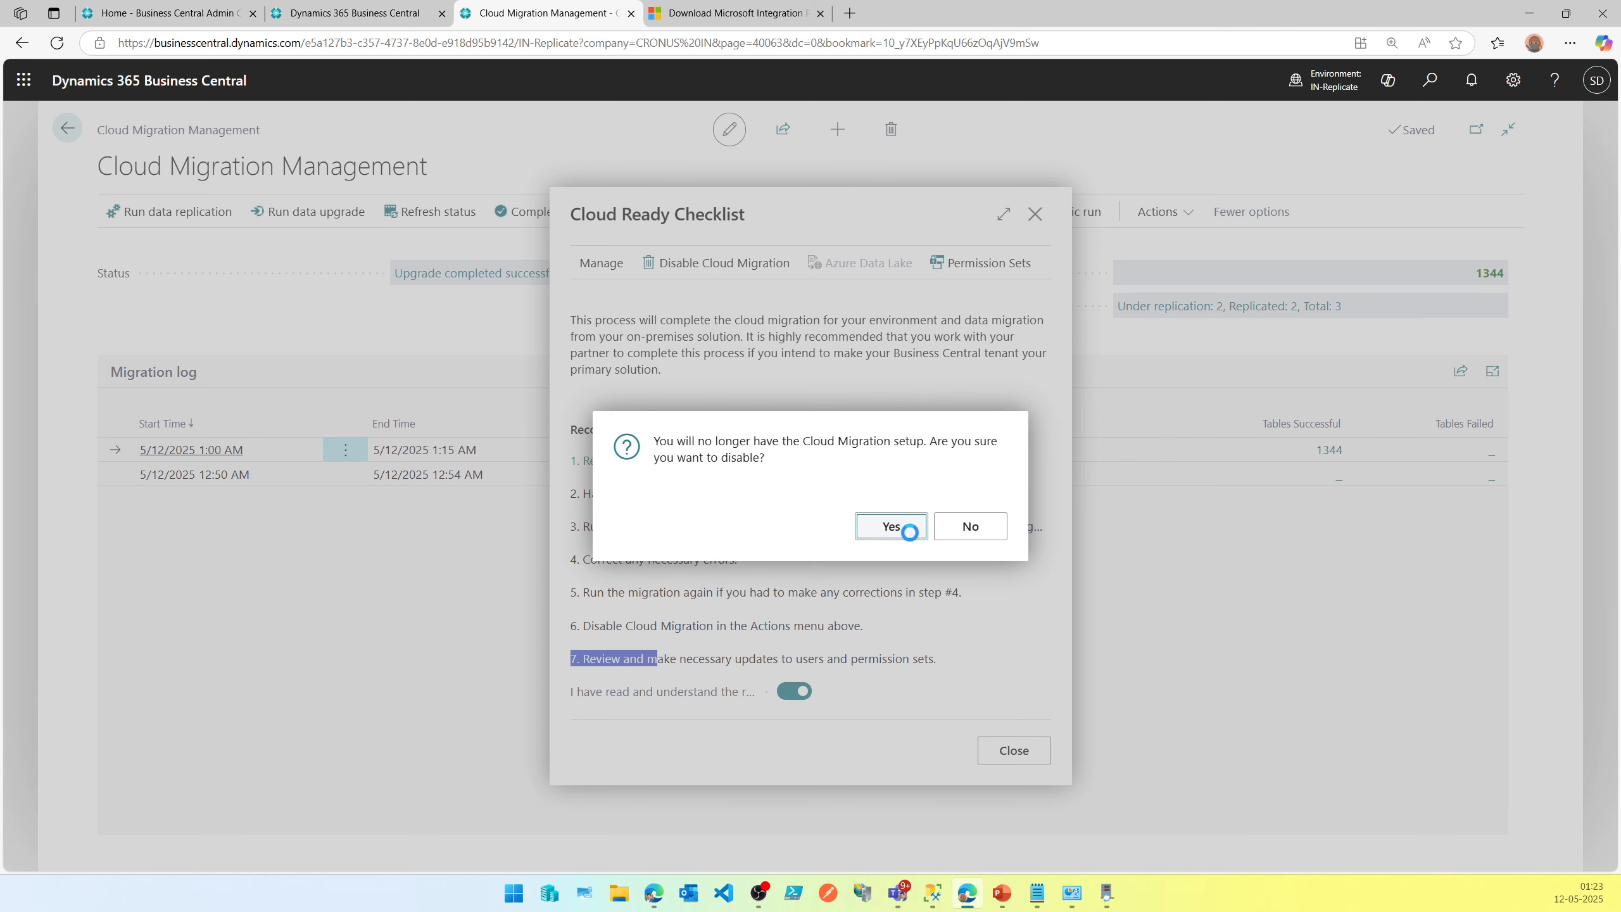
{"action": "left_click", "coordinate": [909, 532]}
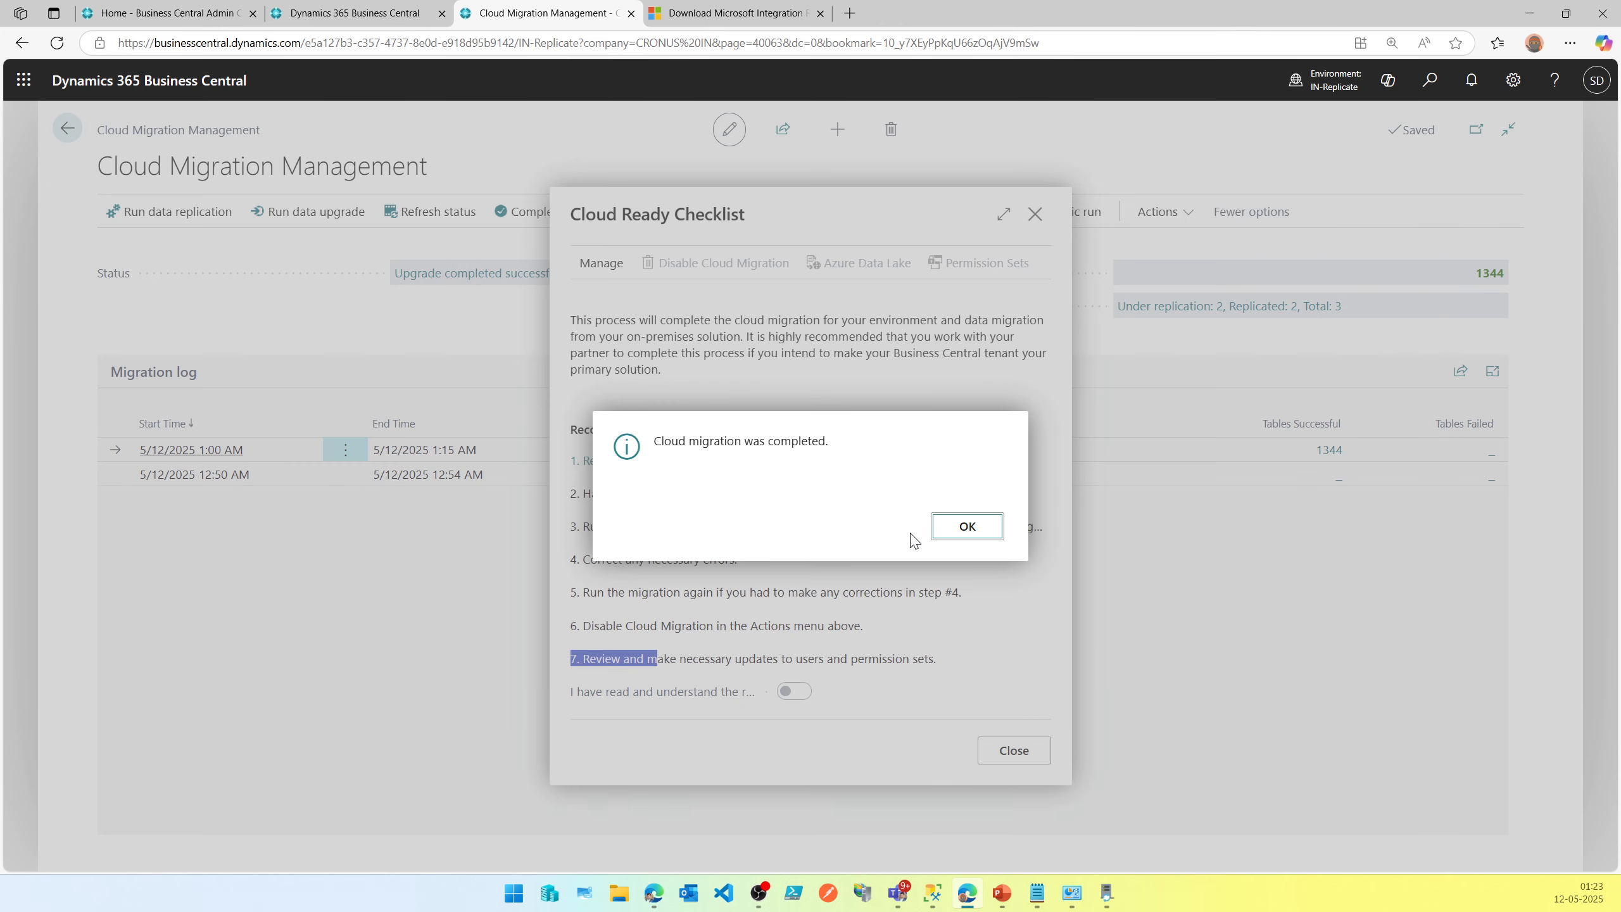
{"action": "triple_click", "coordinate": [797, 447]}
{"action": "left_click", "coordinate": [945, 529]}
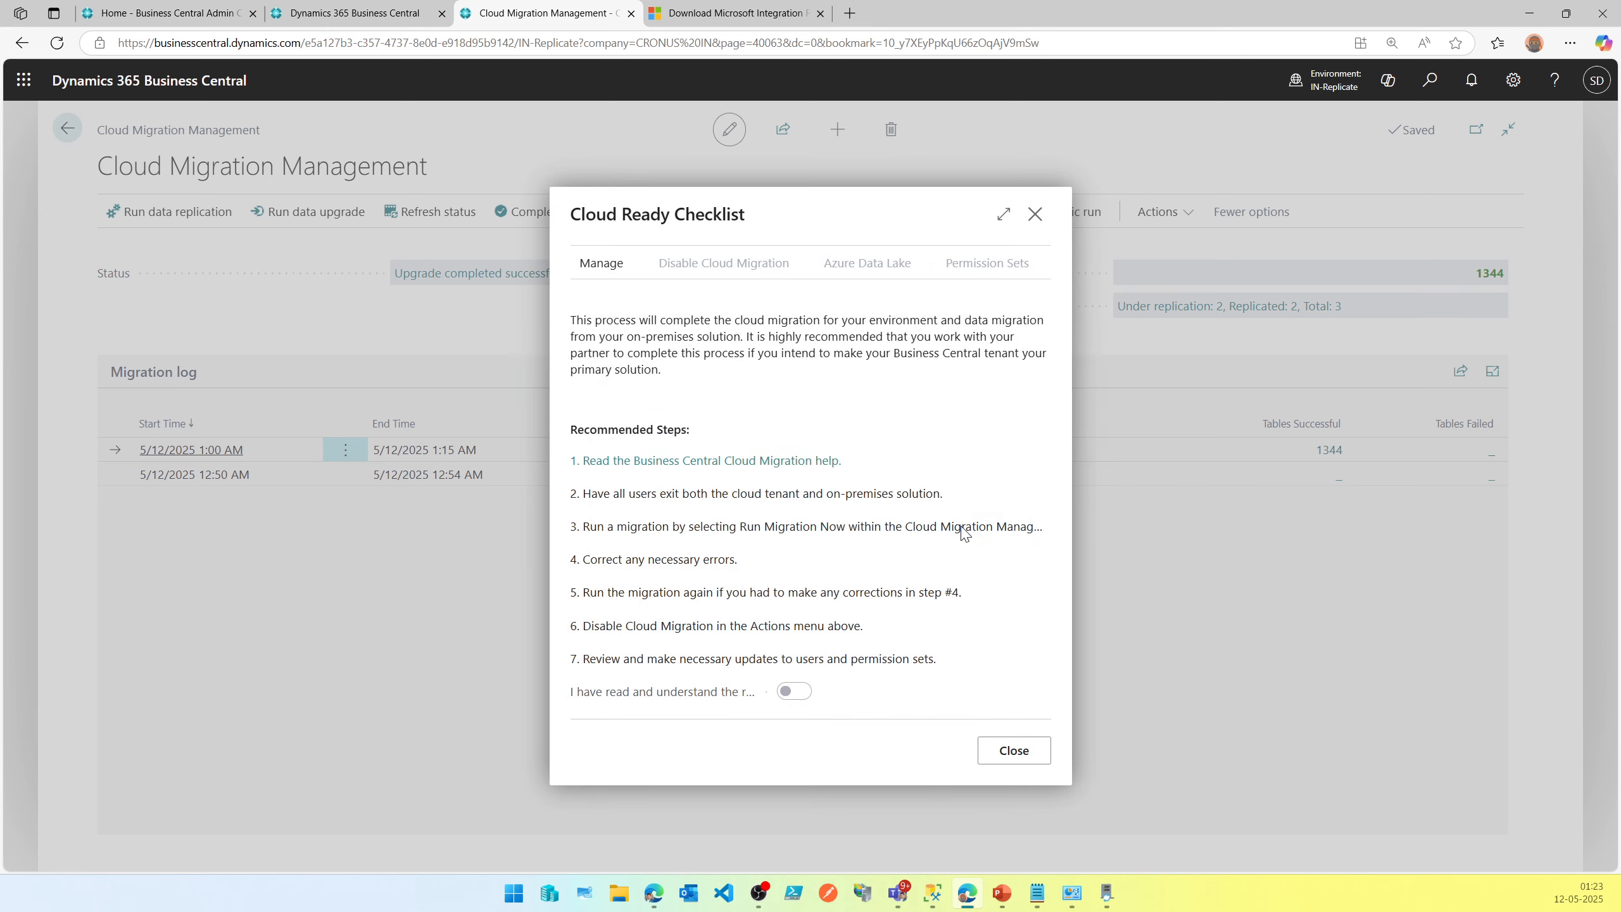
{"action": "left_click", "coordinate": [1007, 759]}
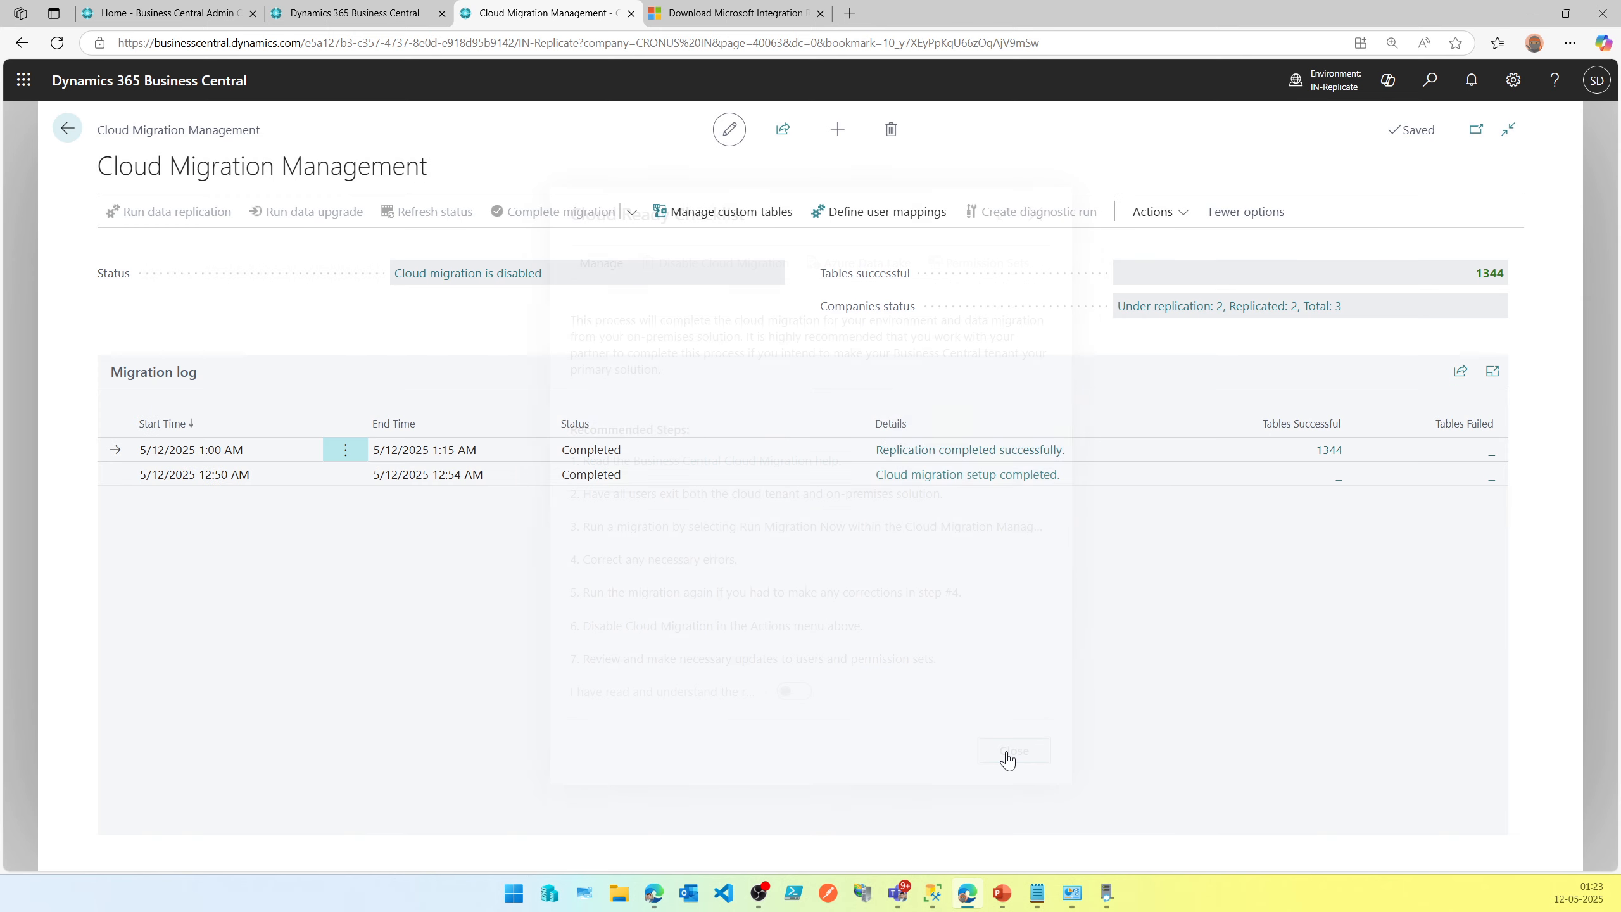
Return to the home page and switch to the TEST company.
{"action": "left_click", "coordinate": [69, 132]}
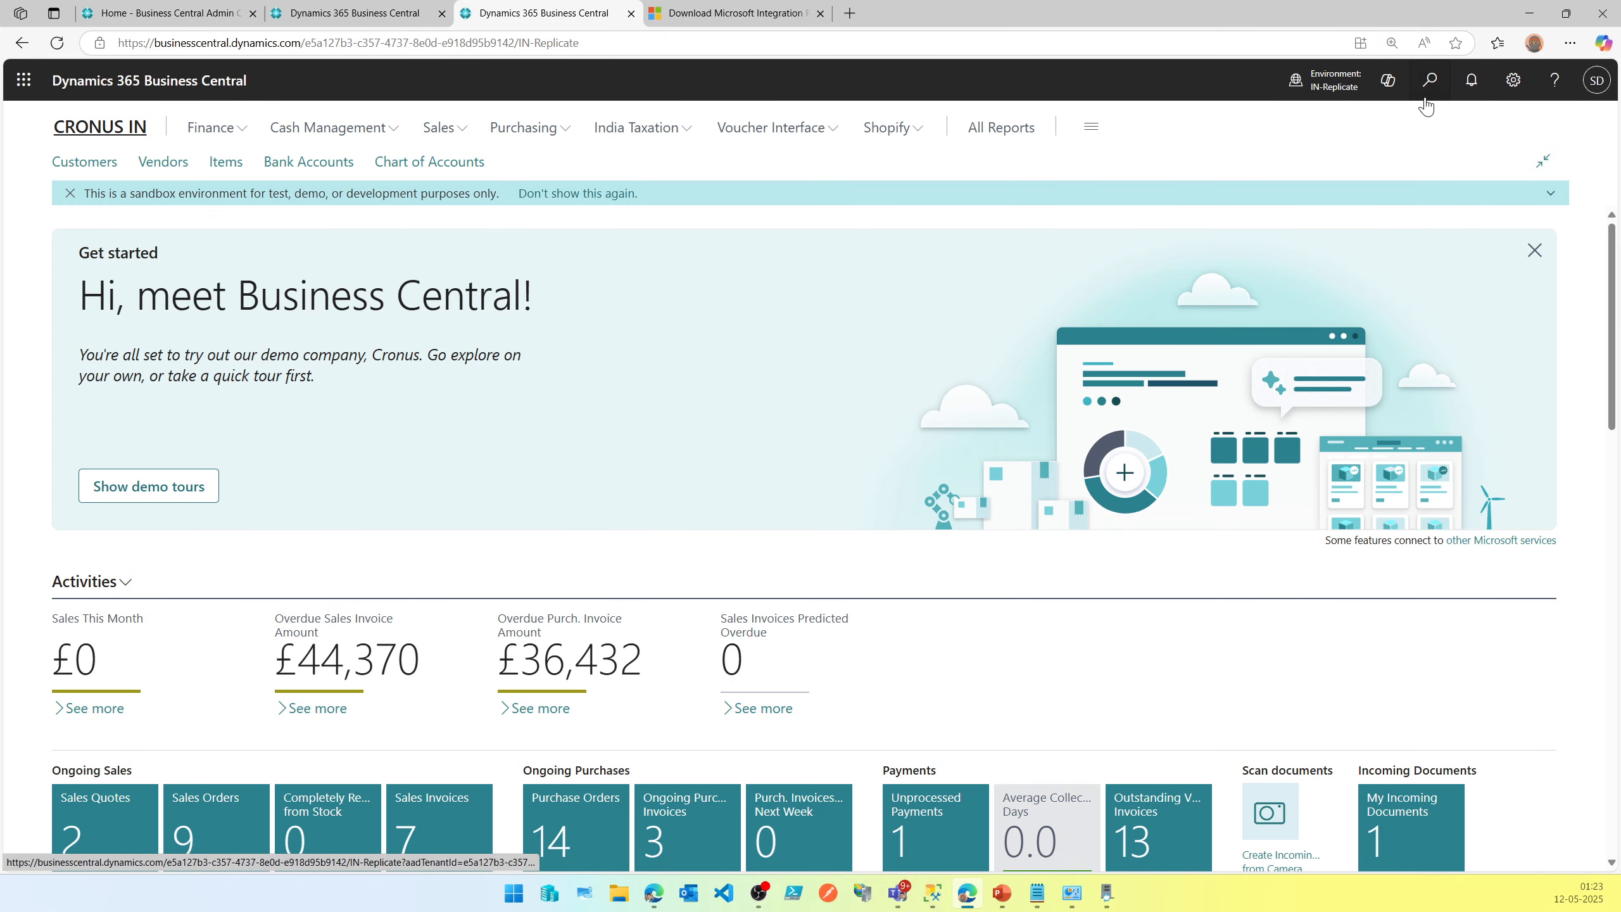
{"action": "left_click", "coordinate": [1337, 88]}
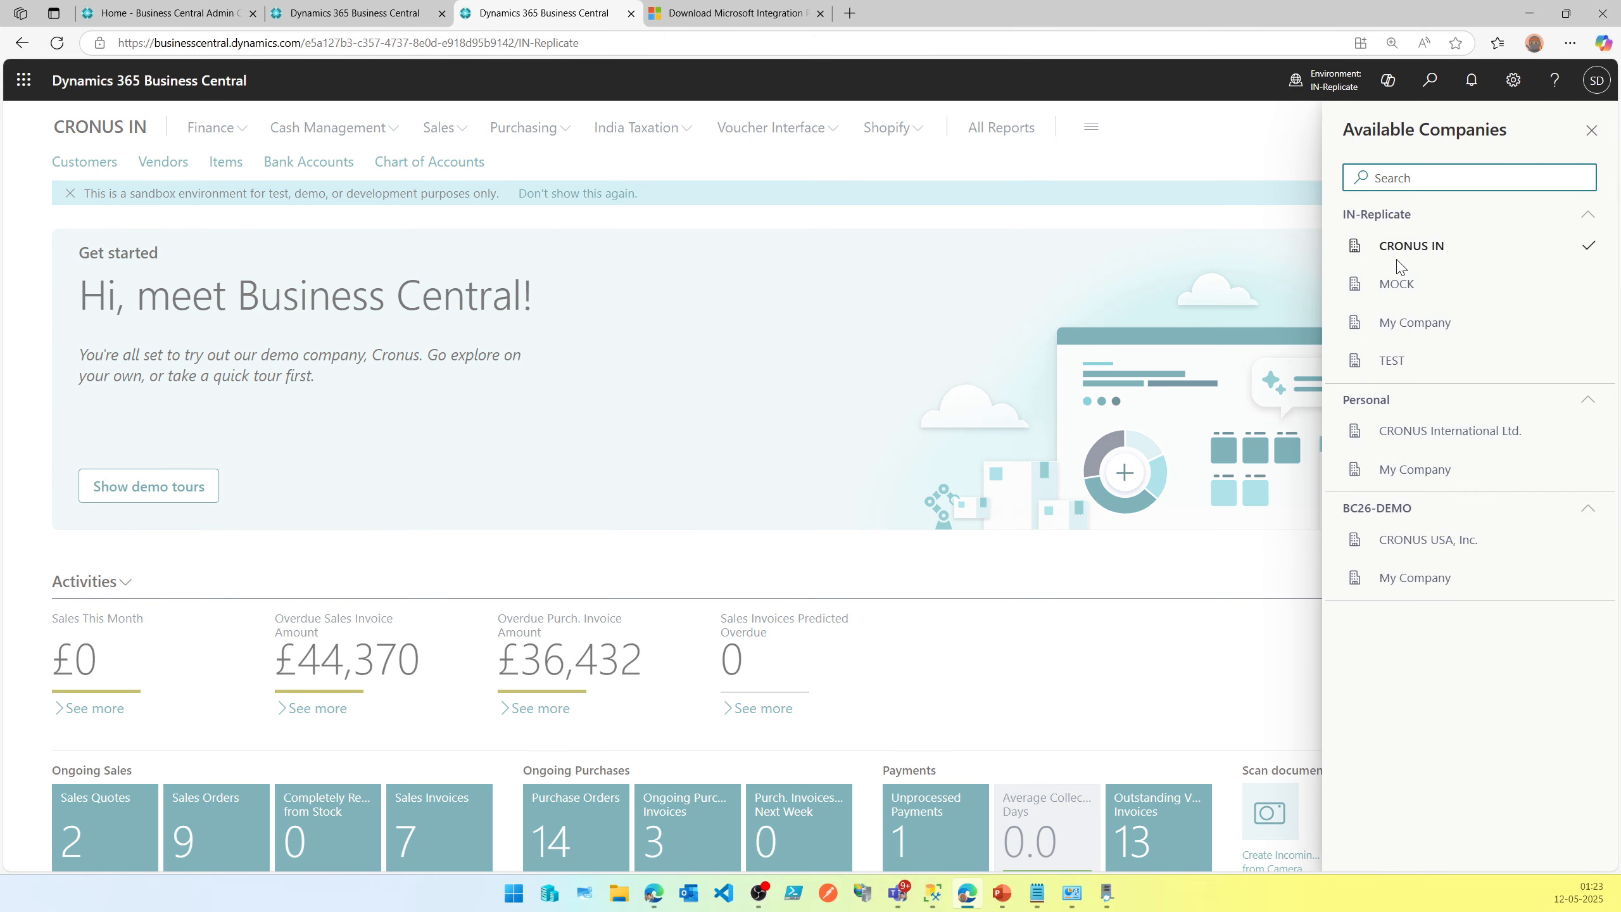
{"action": "left_click", "coordinate": [1405, 369]}
{"action": "left_click", "coordinate": [1513, 408]}
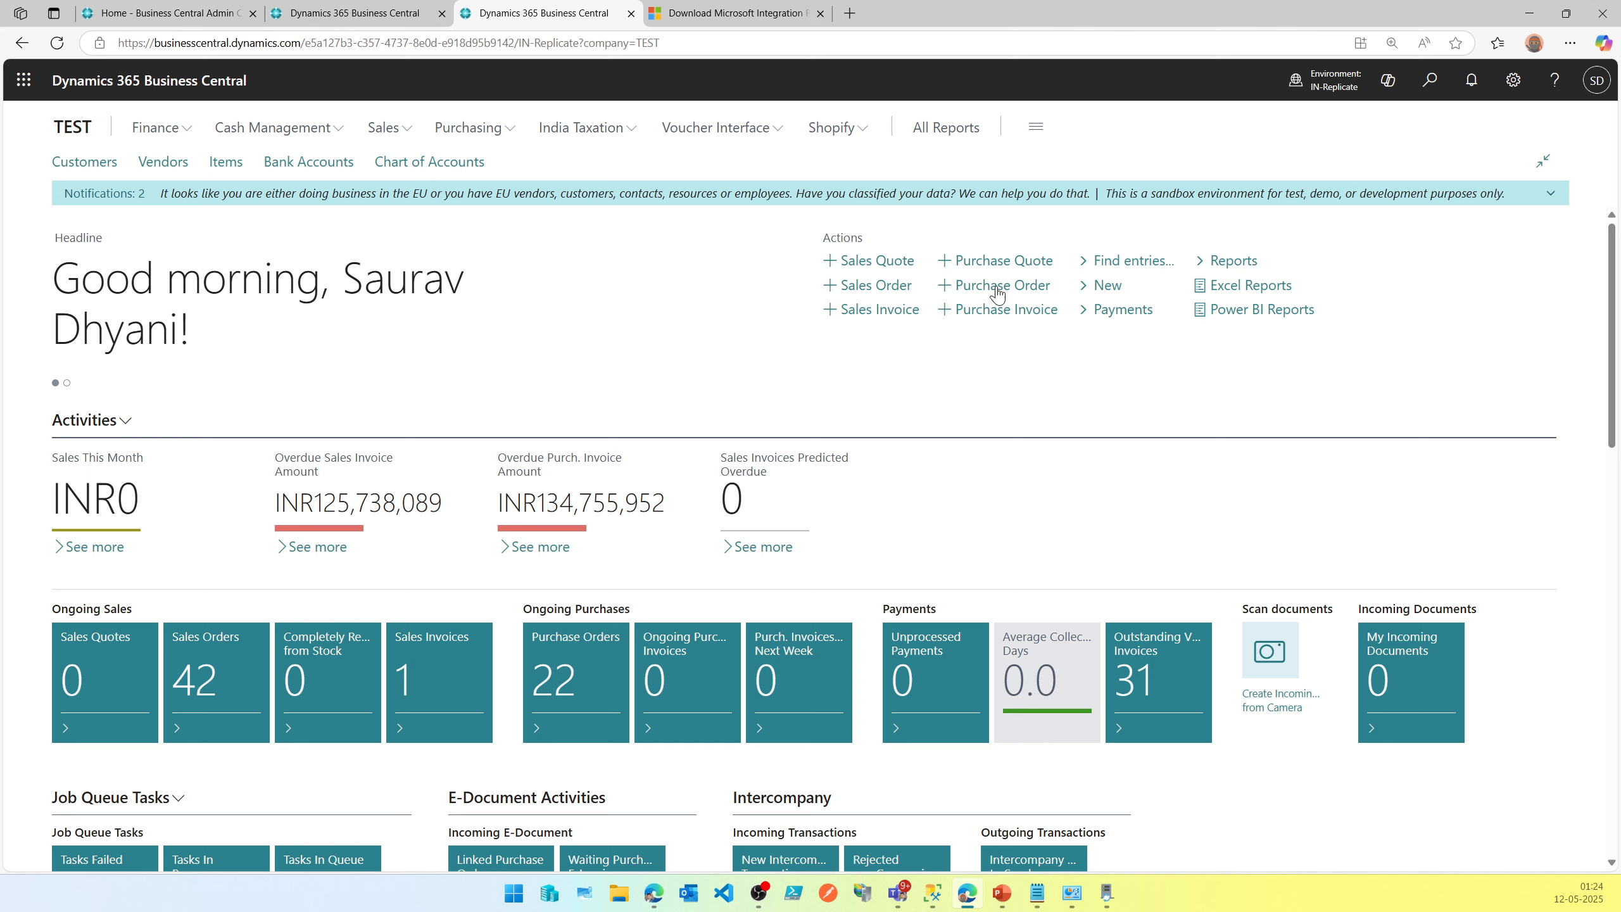
{"action": "left_click", "coordinate": [1361, 82]}
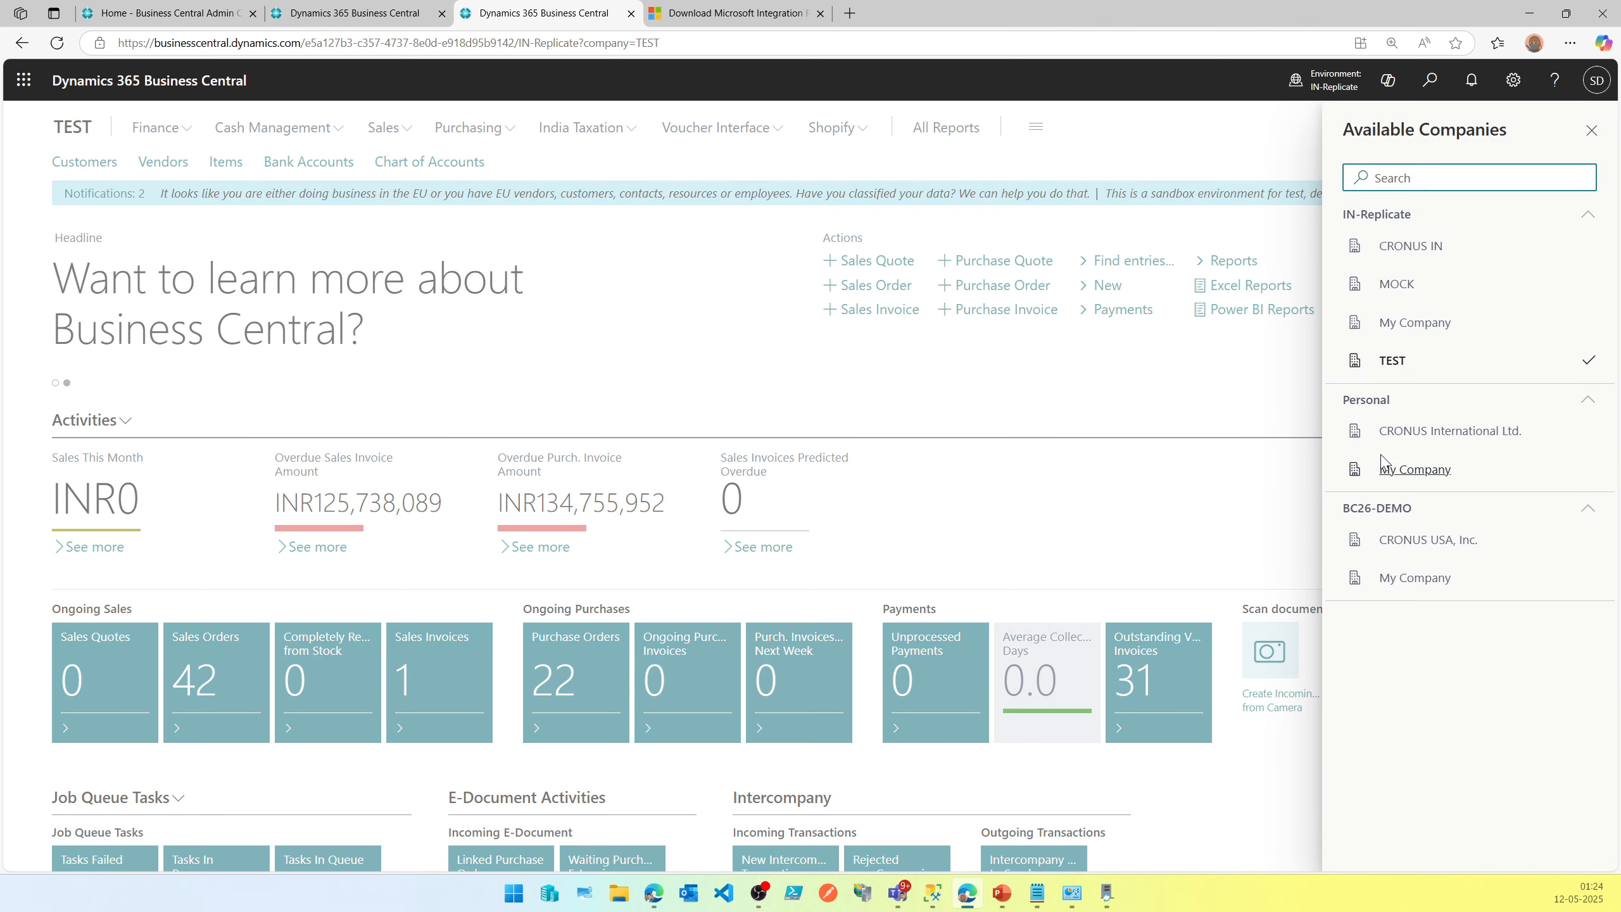
{"action": "left_click", "coordinate": [990, 427]}
{"action": "left_click", "coordinate": [1531, 13]}
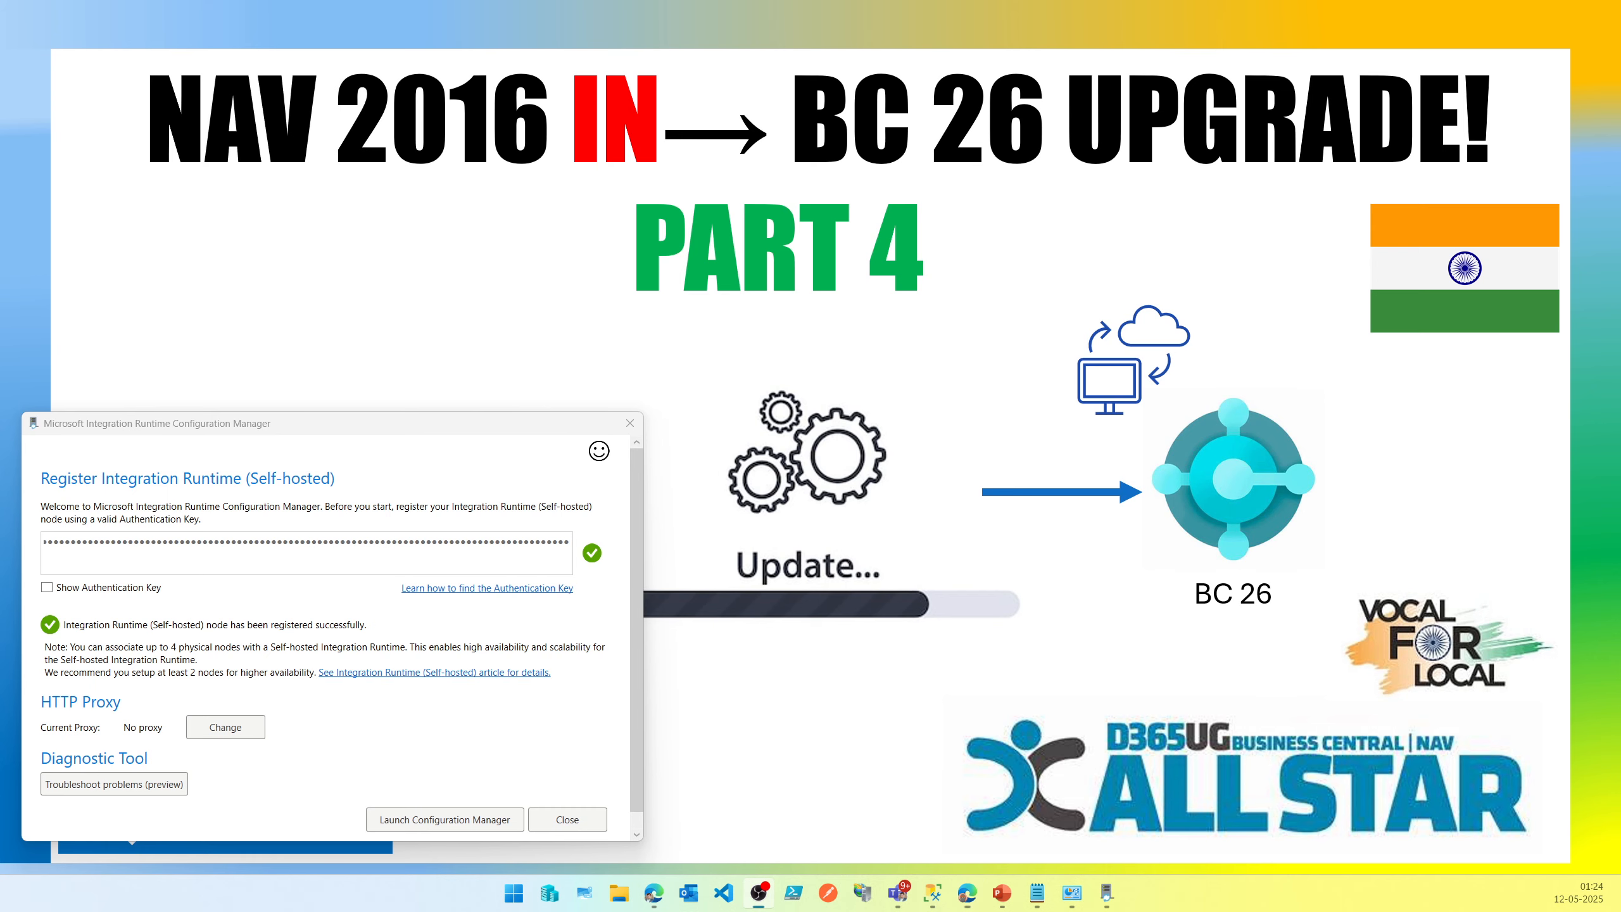